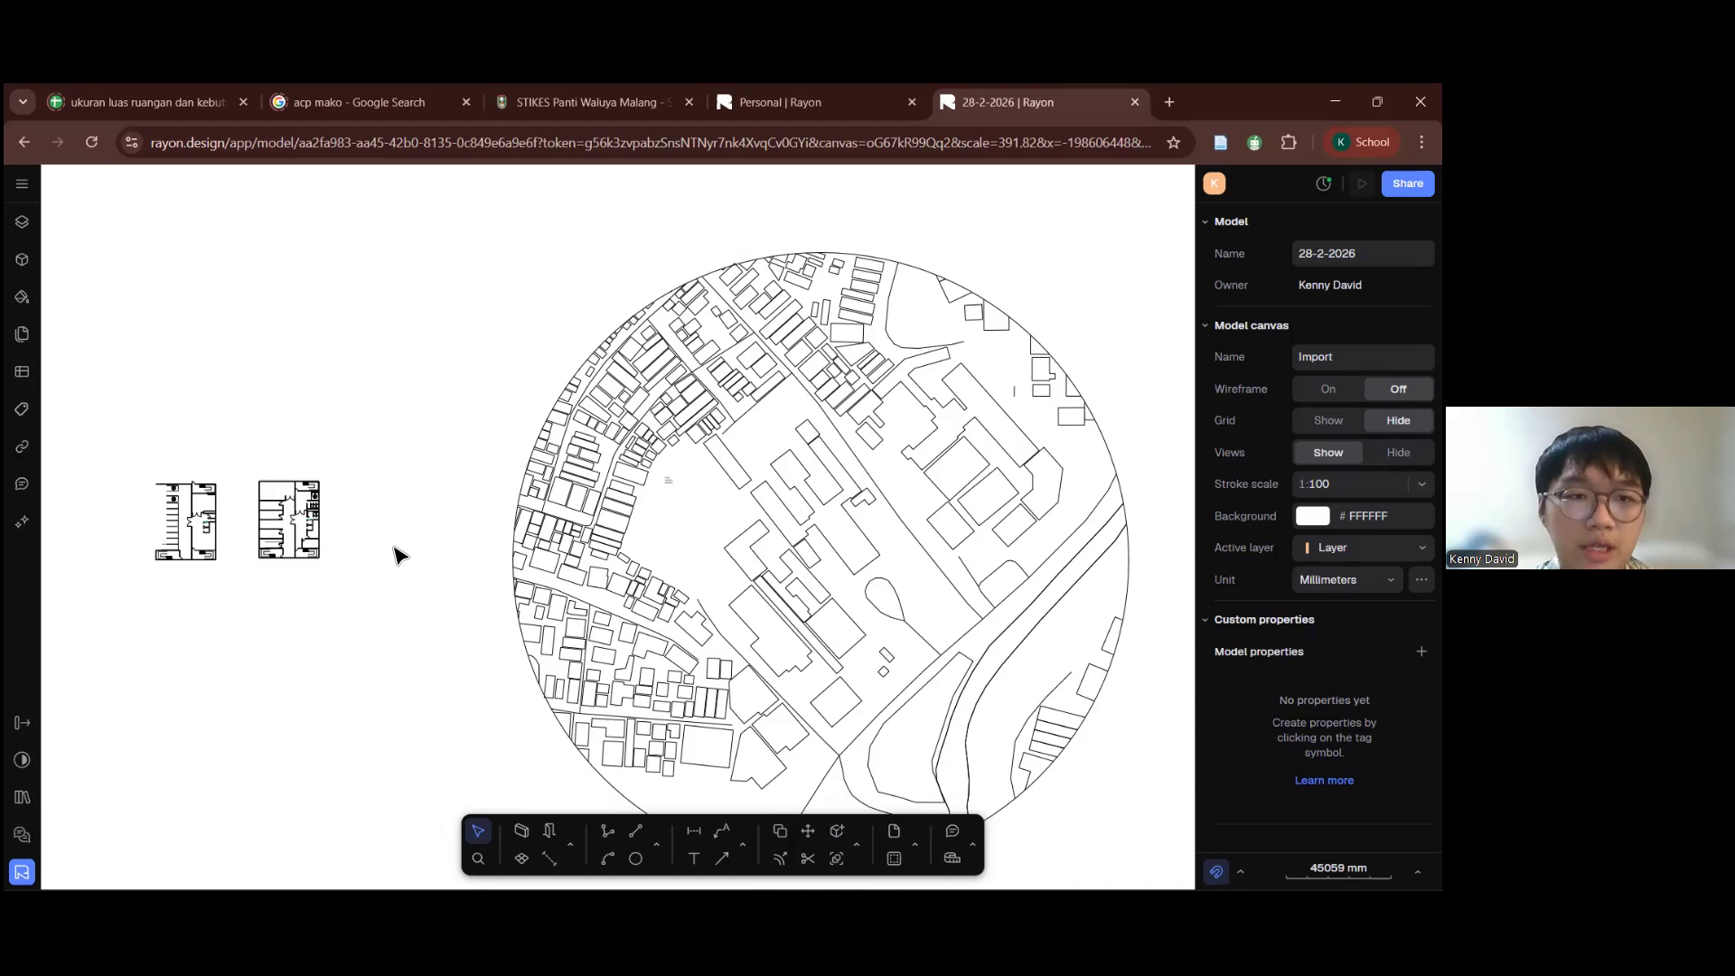
Step: Open the circular cadmapper-surabaya site map block for editing
scroll(395, 555, down, 5)
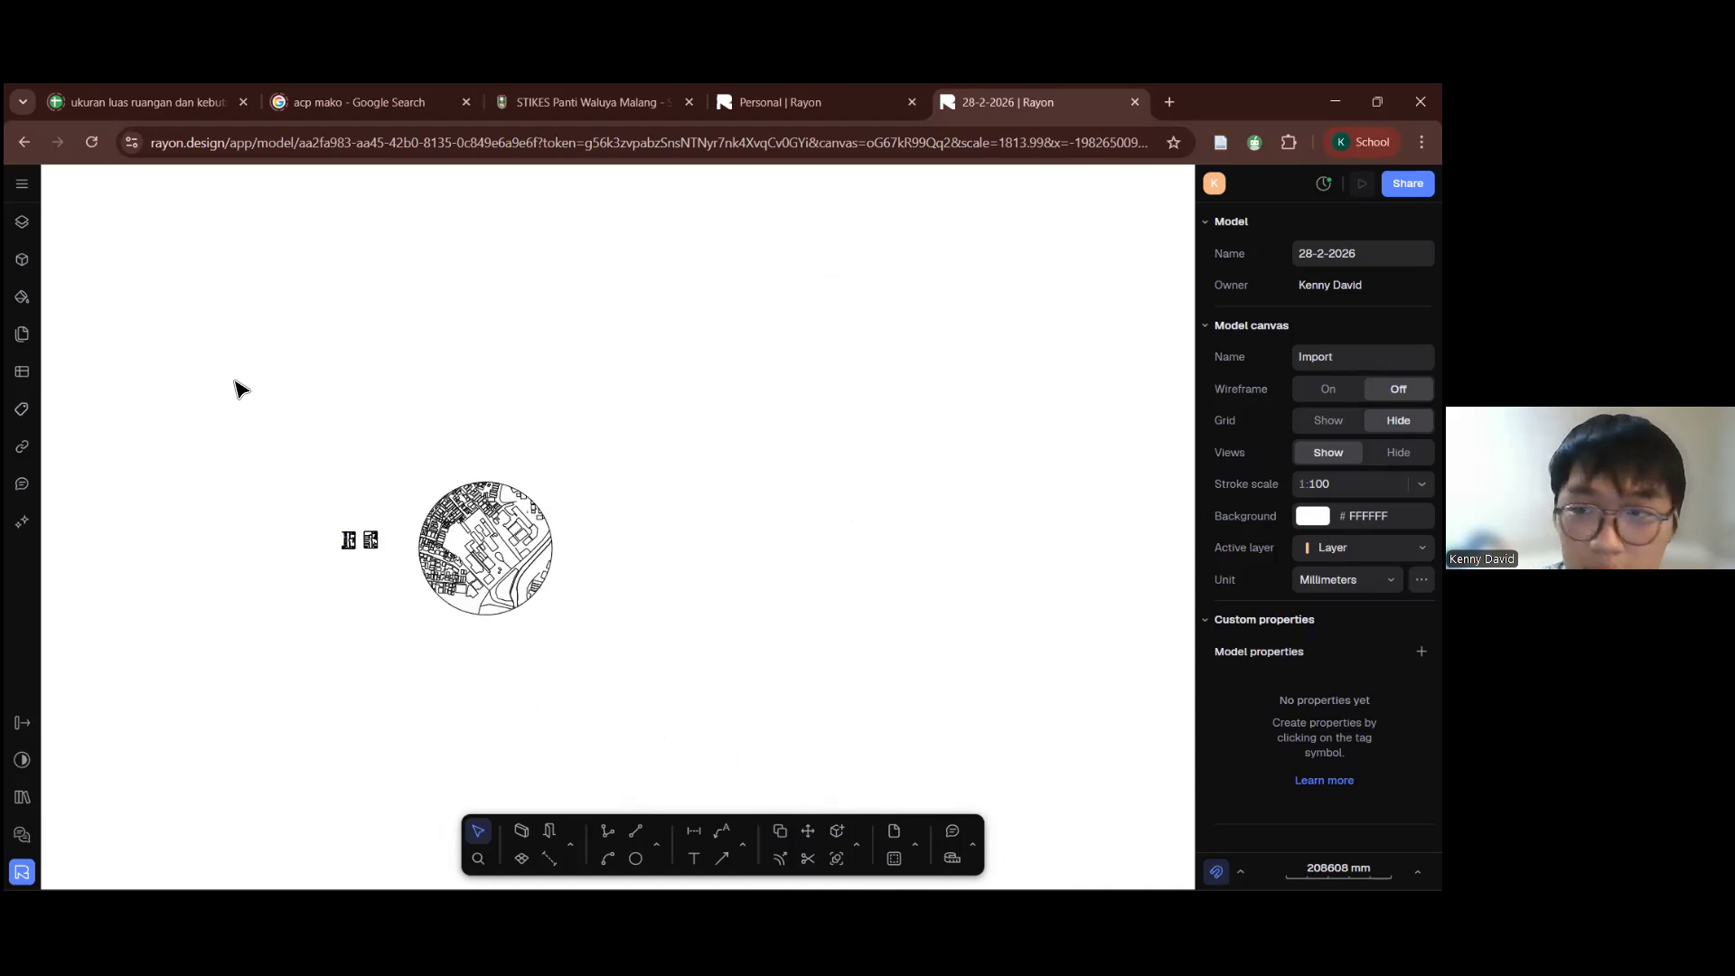
scroll(275, 573, up, 3)
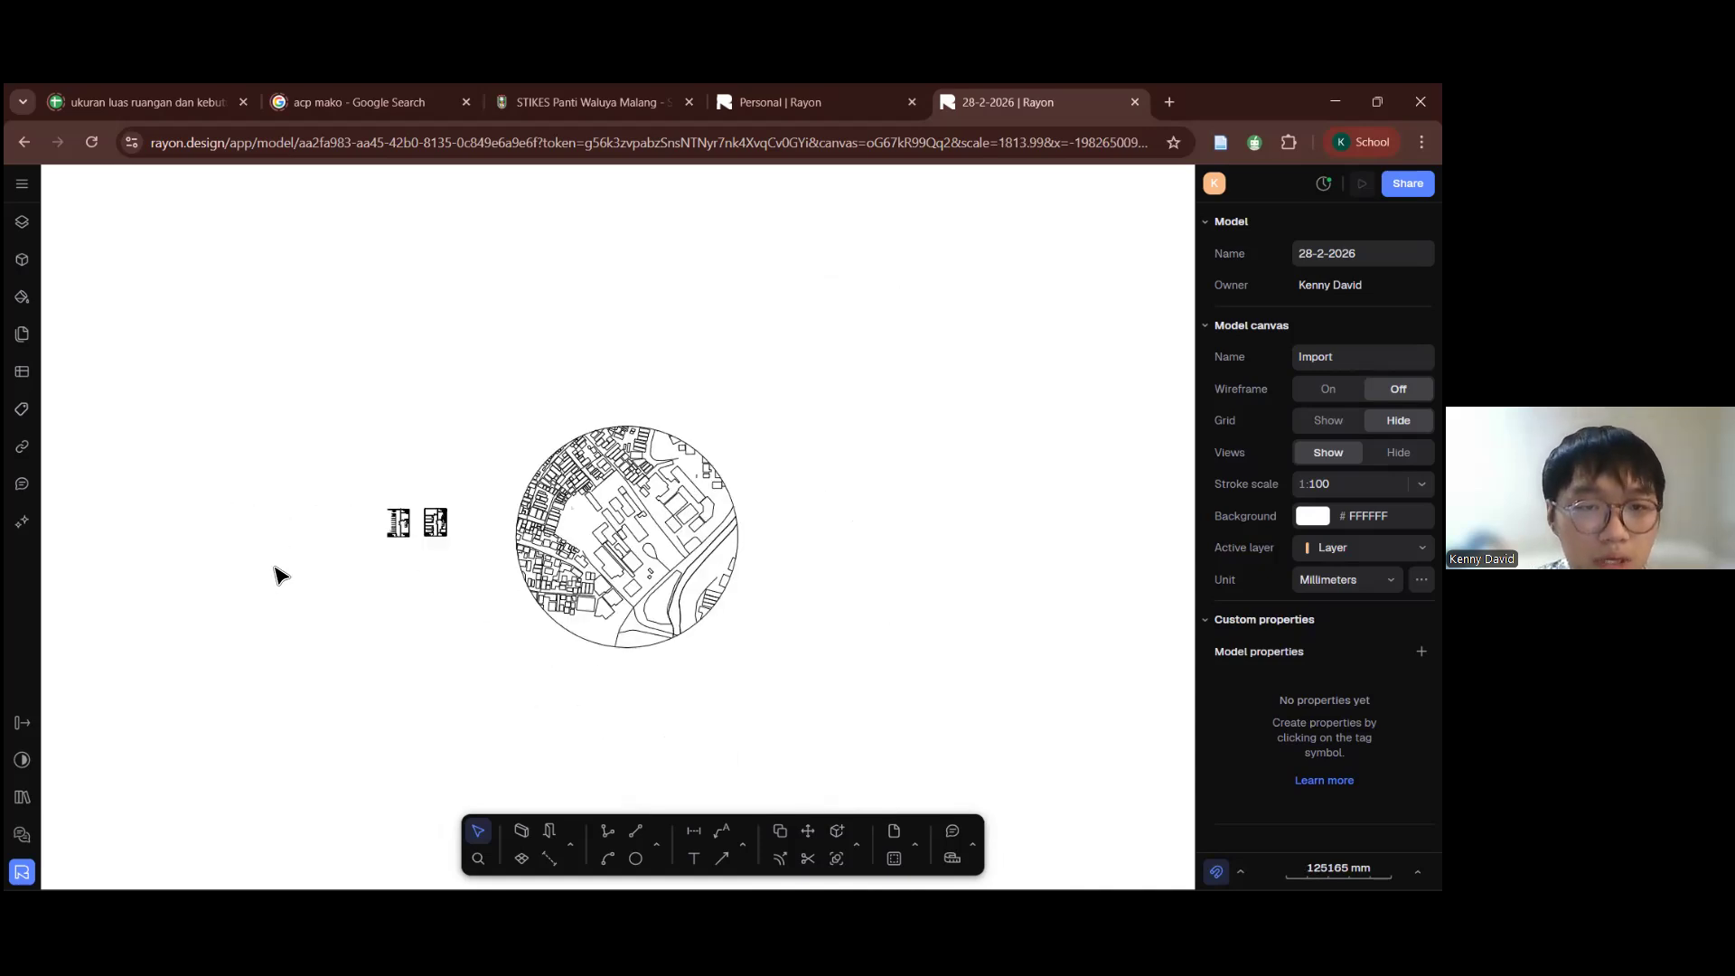
middle_drag(557, 648, 521, 672)
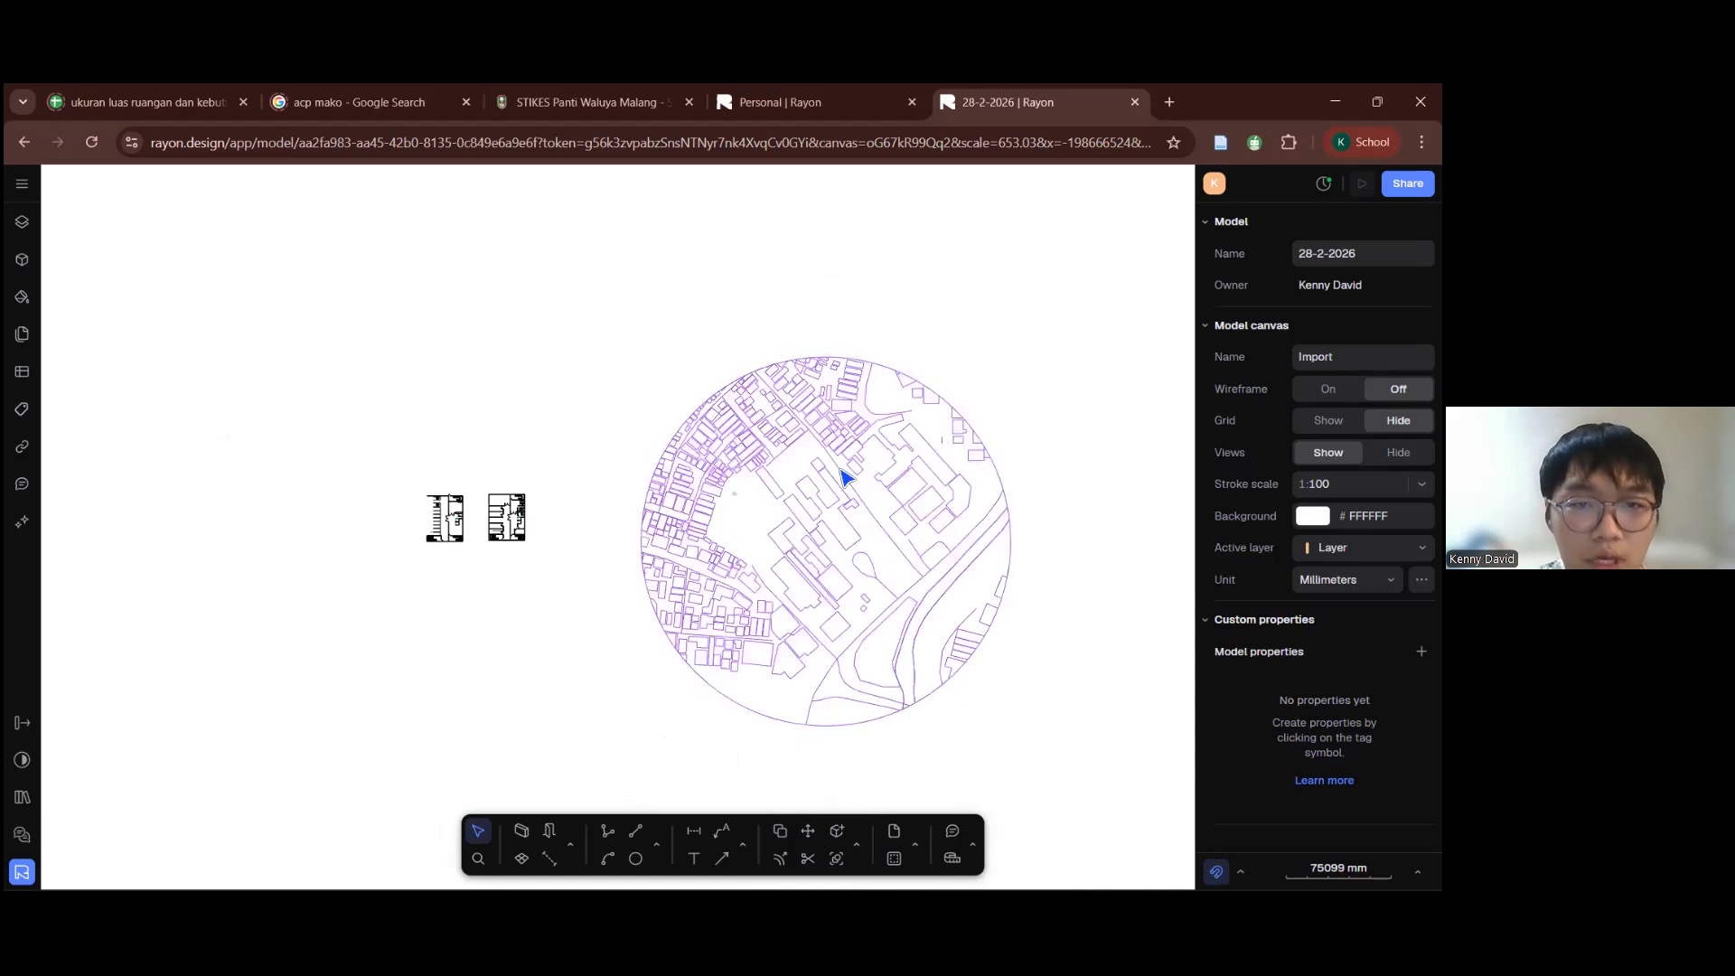
scroll(900, 441, up, 3)
scroll(452, 476, down, 3)
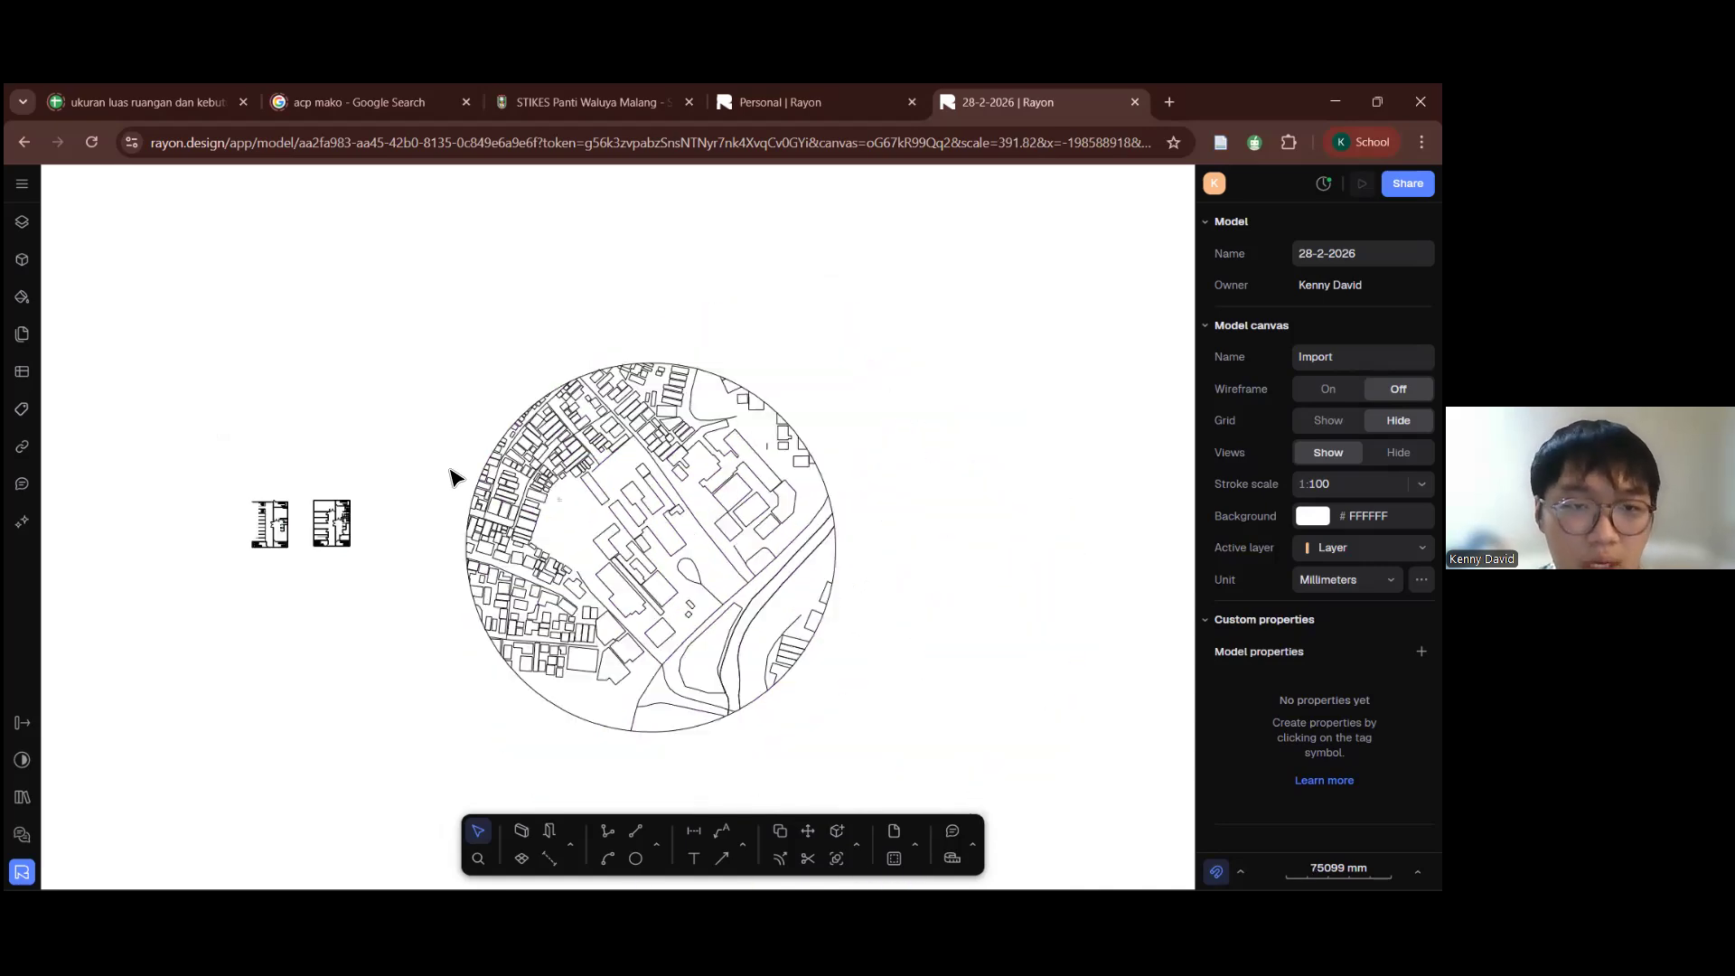
double_click(540, 571)
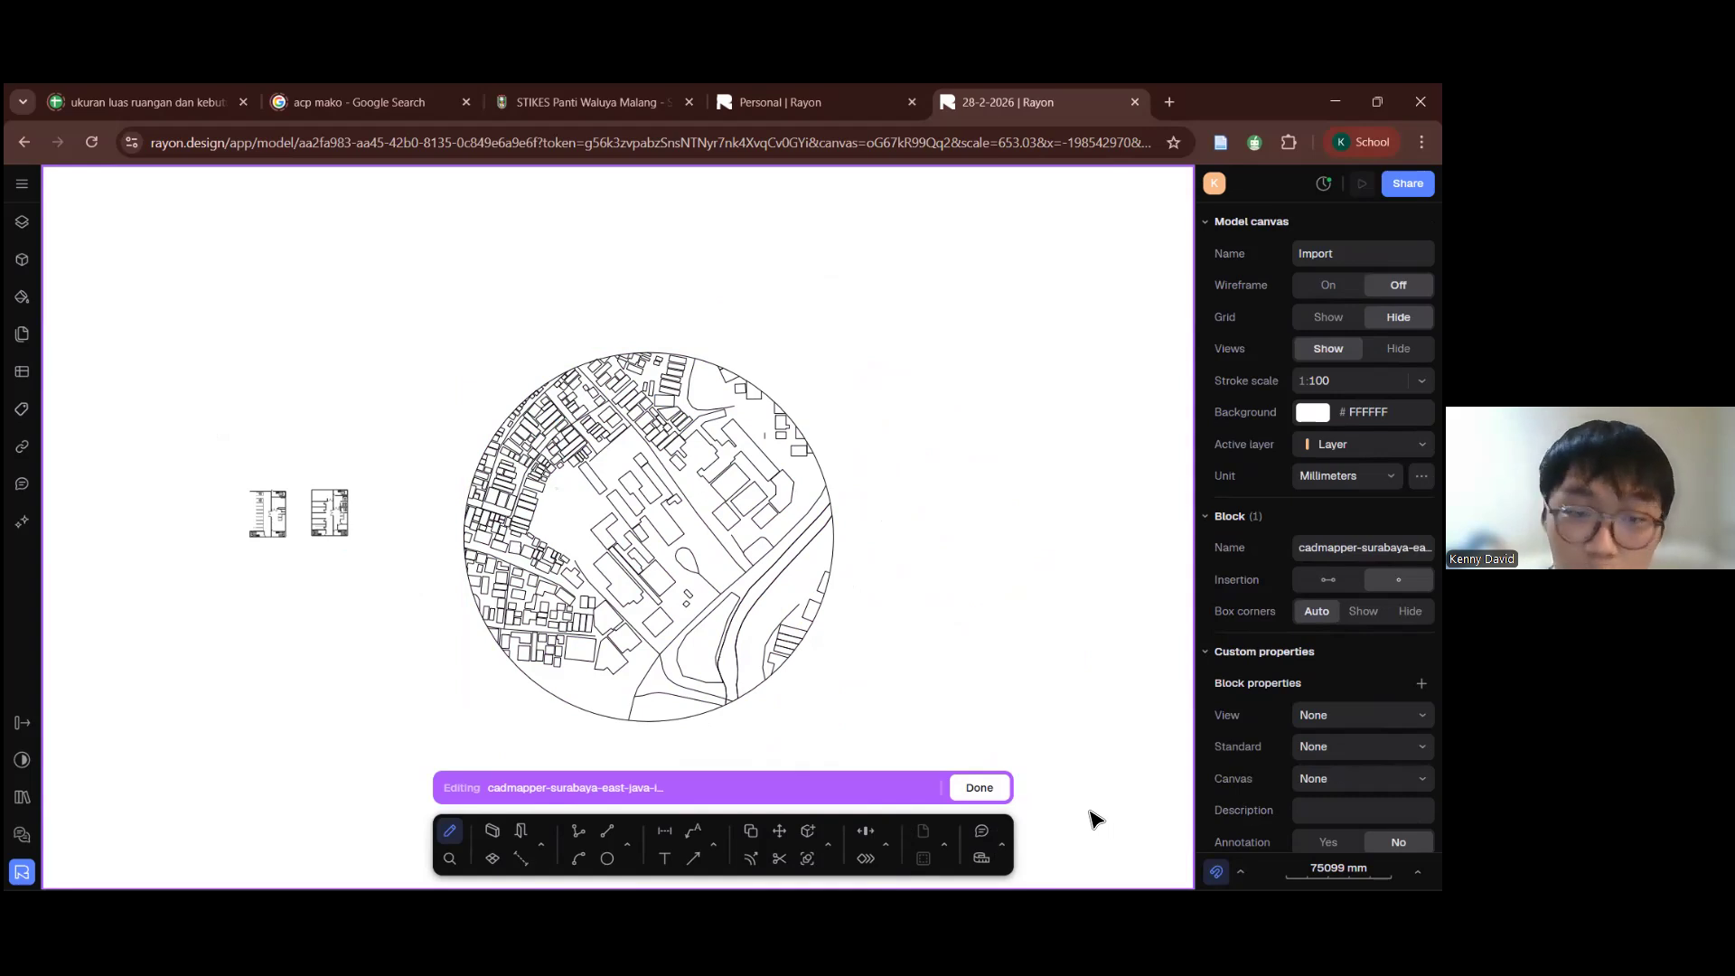
Step: Examine the available Elements, Shapes, Annotations, Editing tools and Block actions commands
click(541, 843)
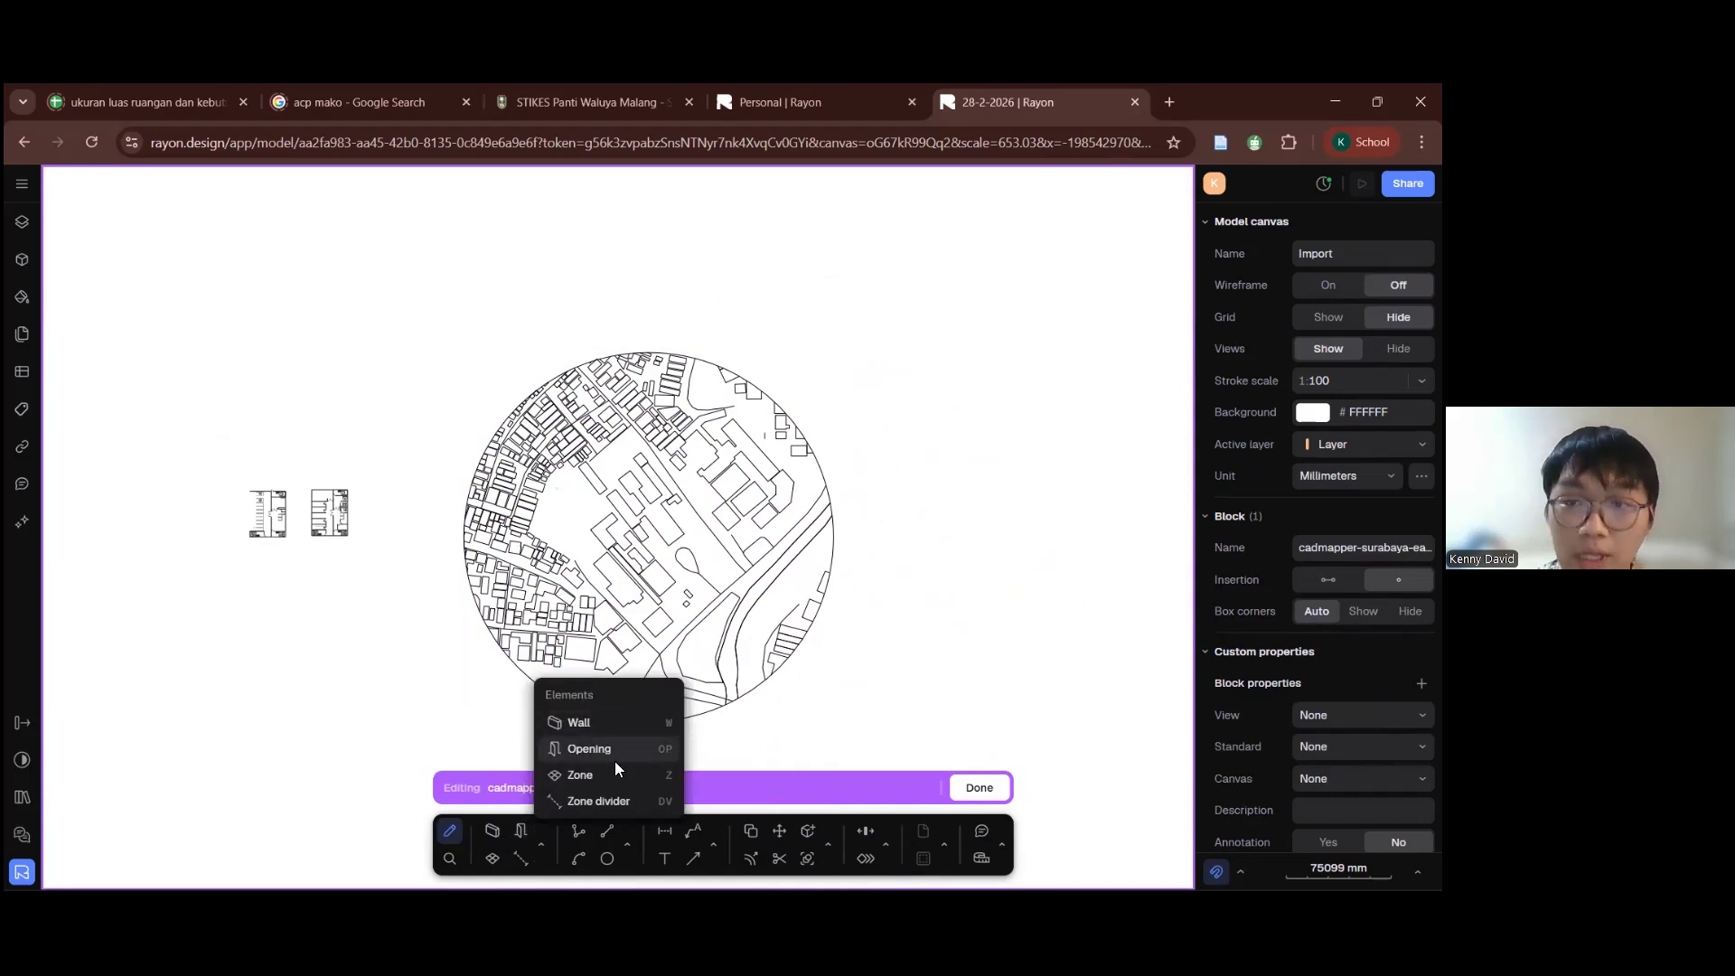
click(627, 837)
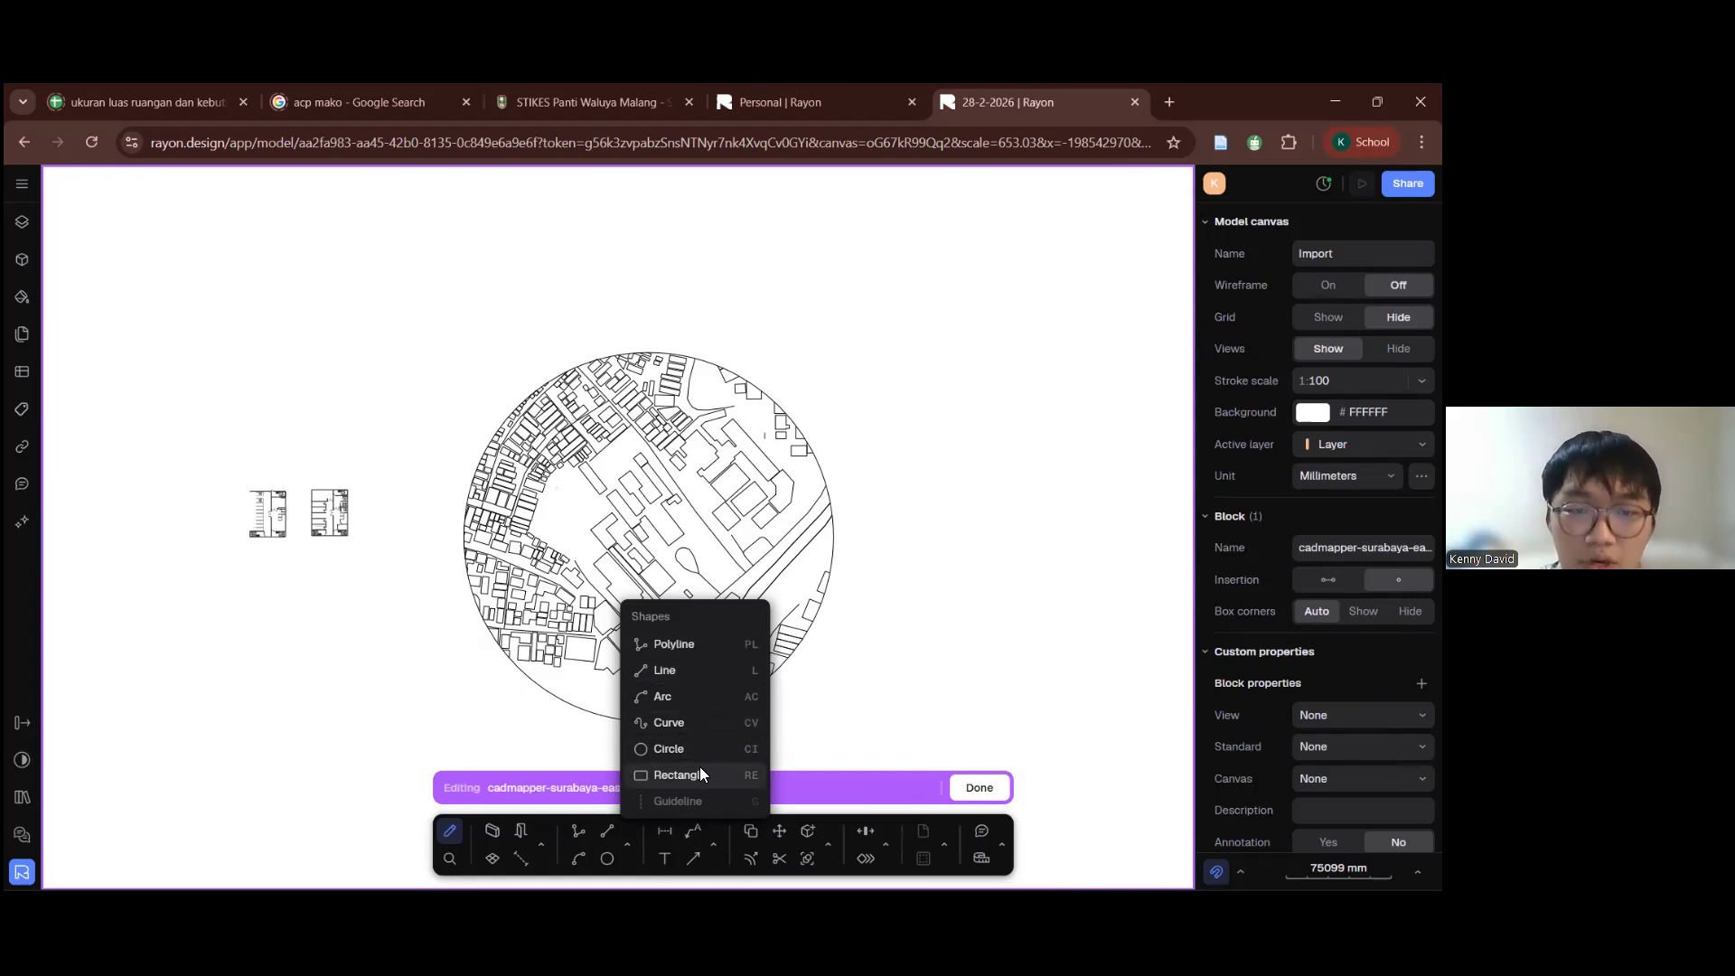
click(712, 845)
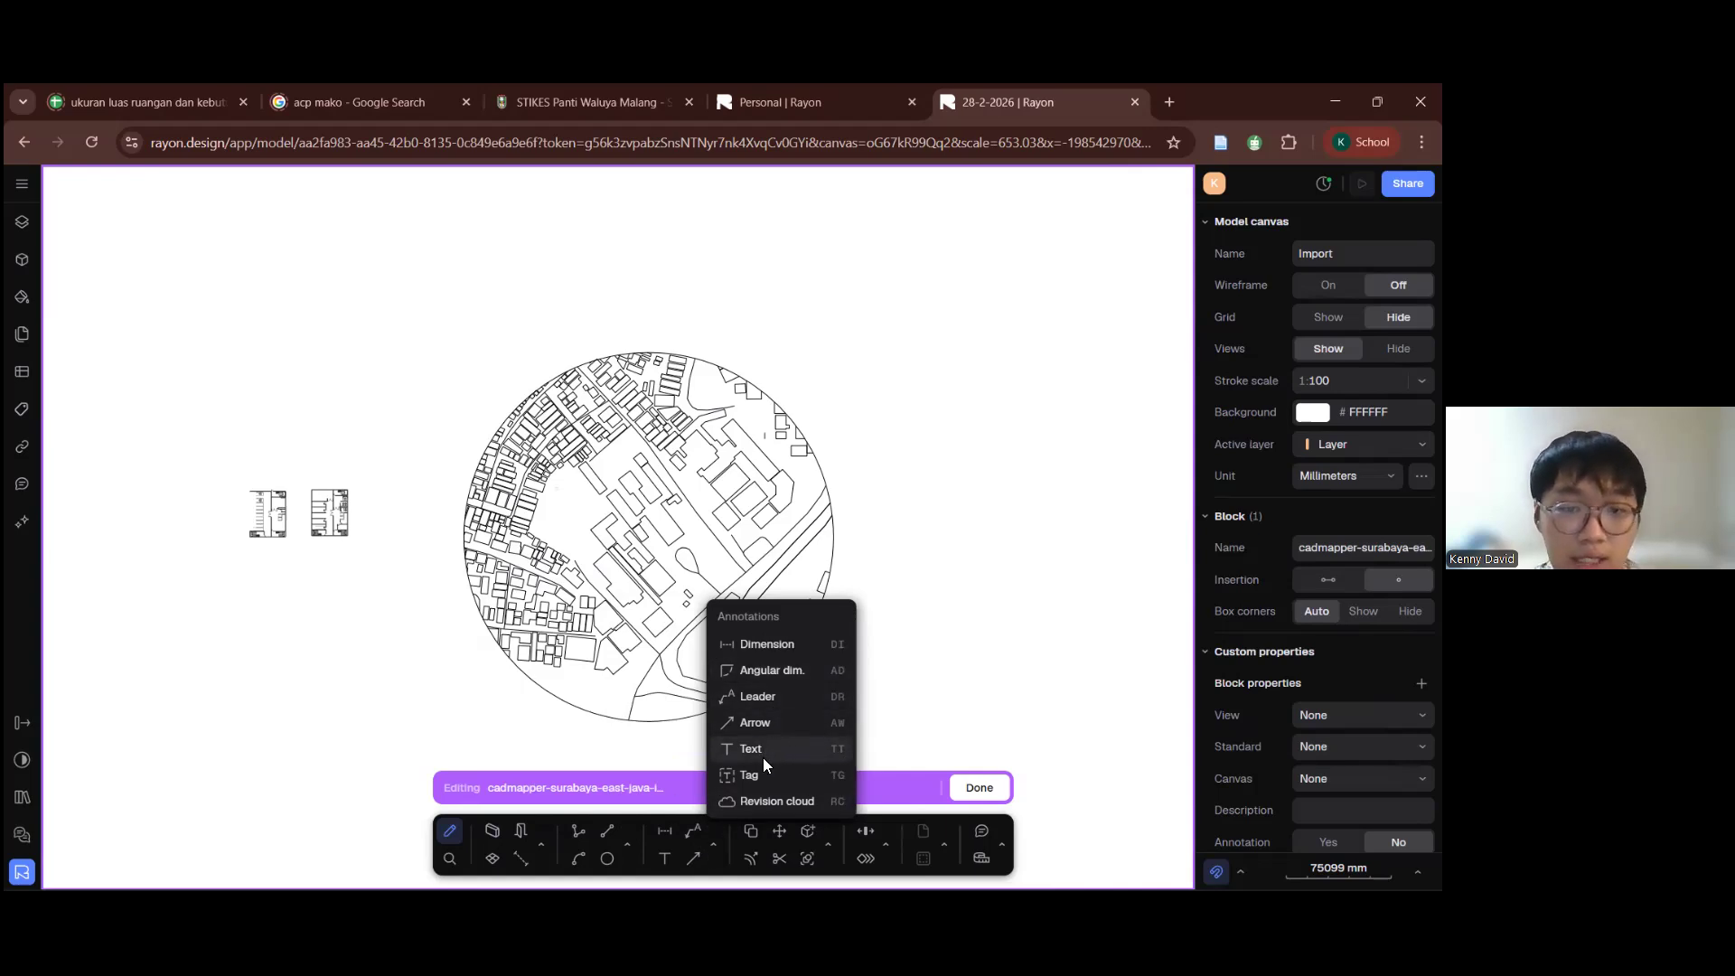
click(827, 850)
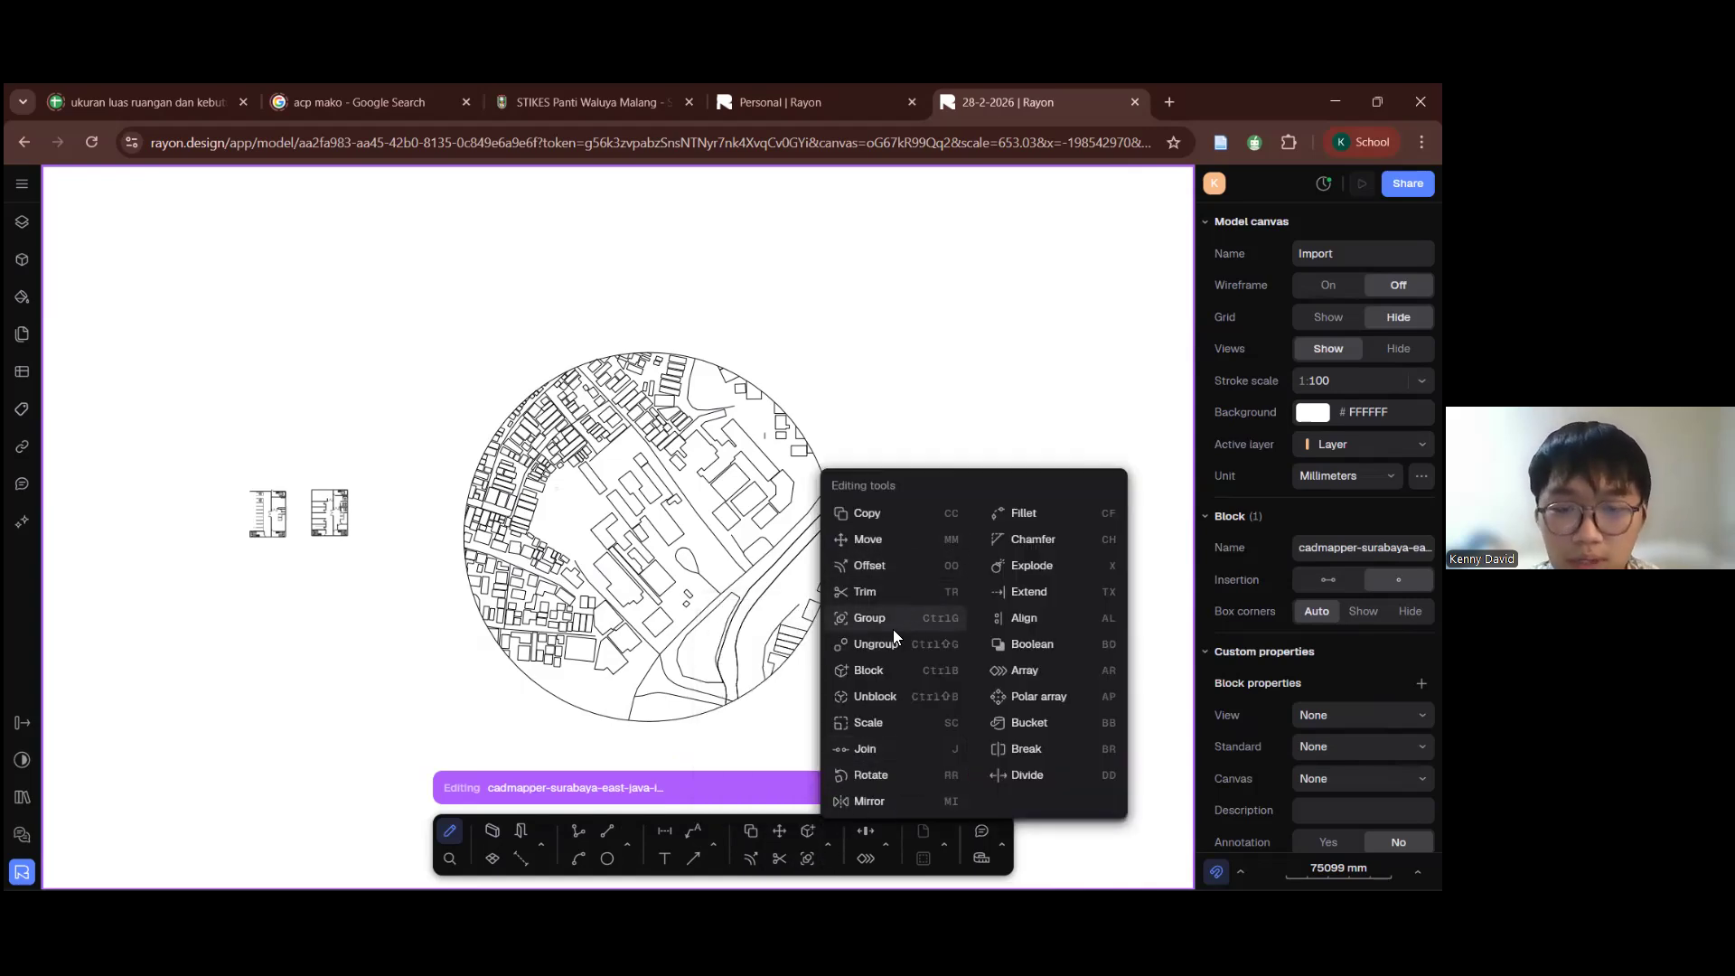
click(892, 840)
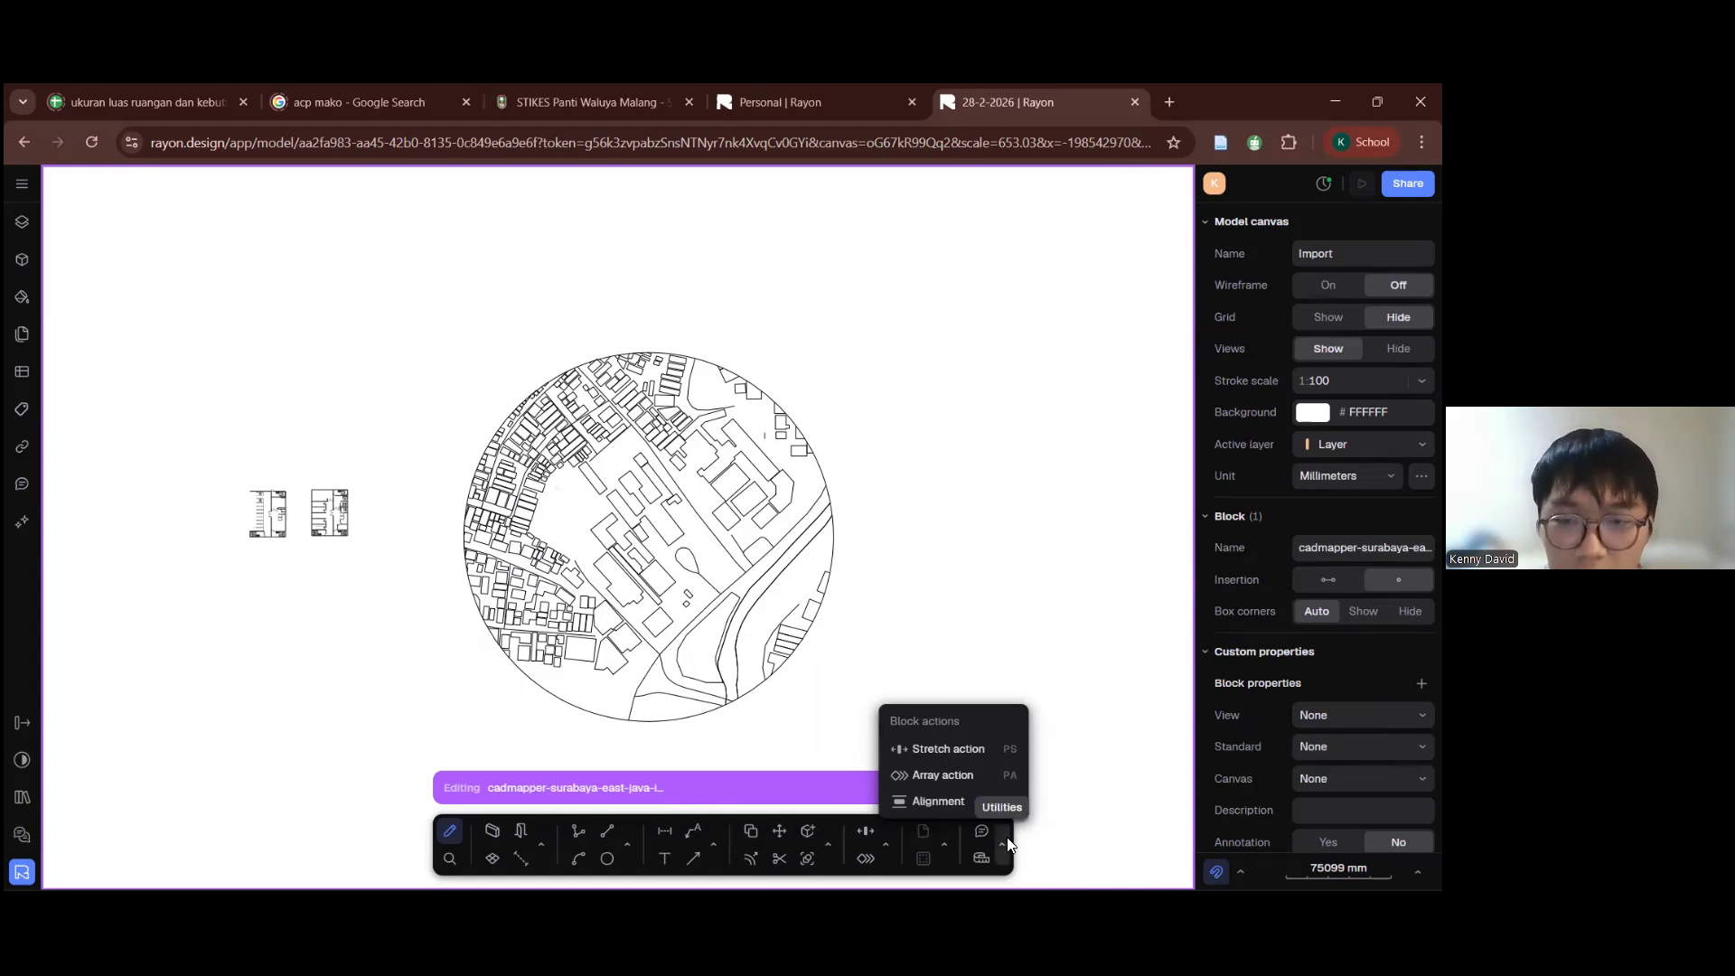
click(543, 839)
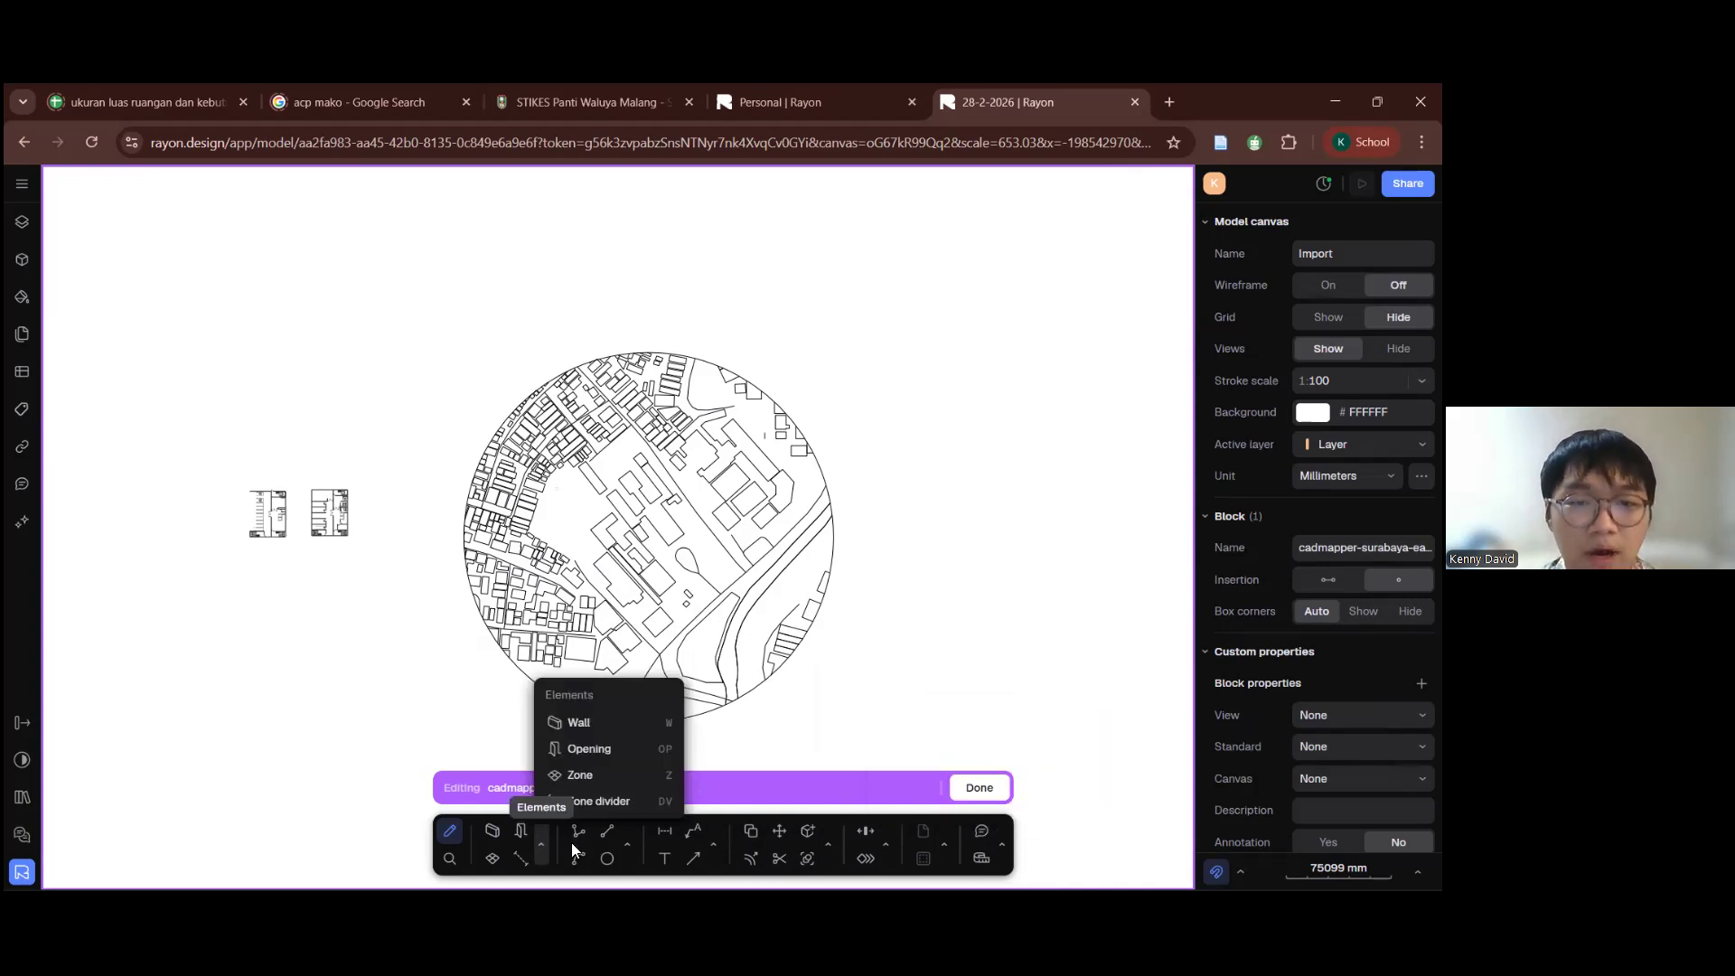
click(625, 846)
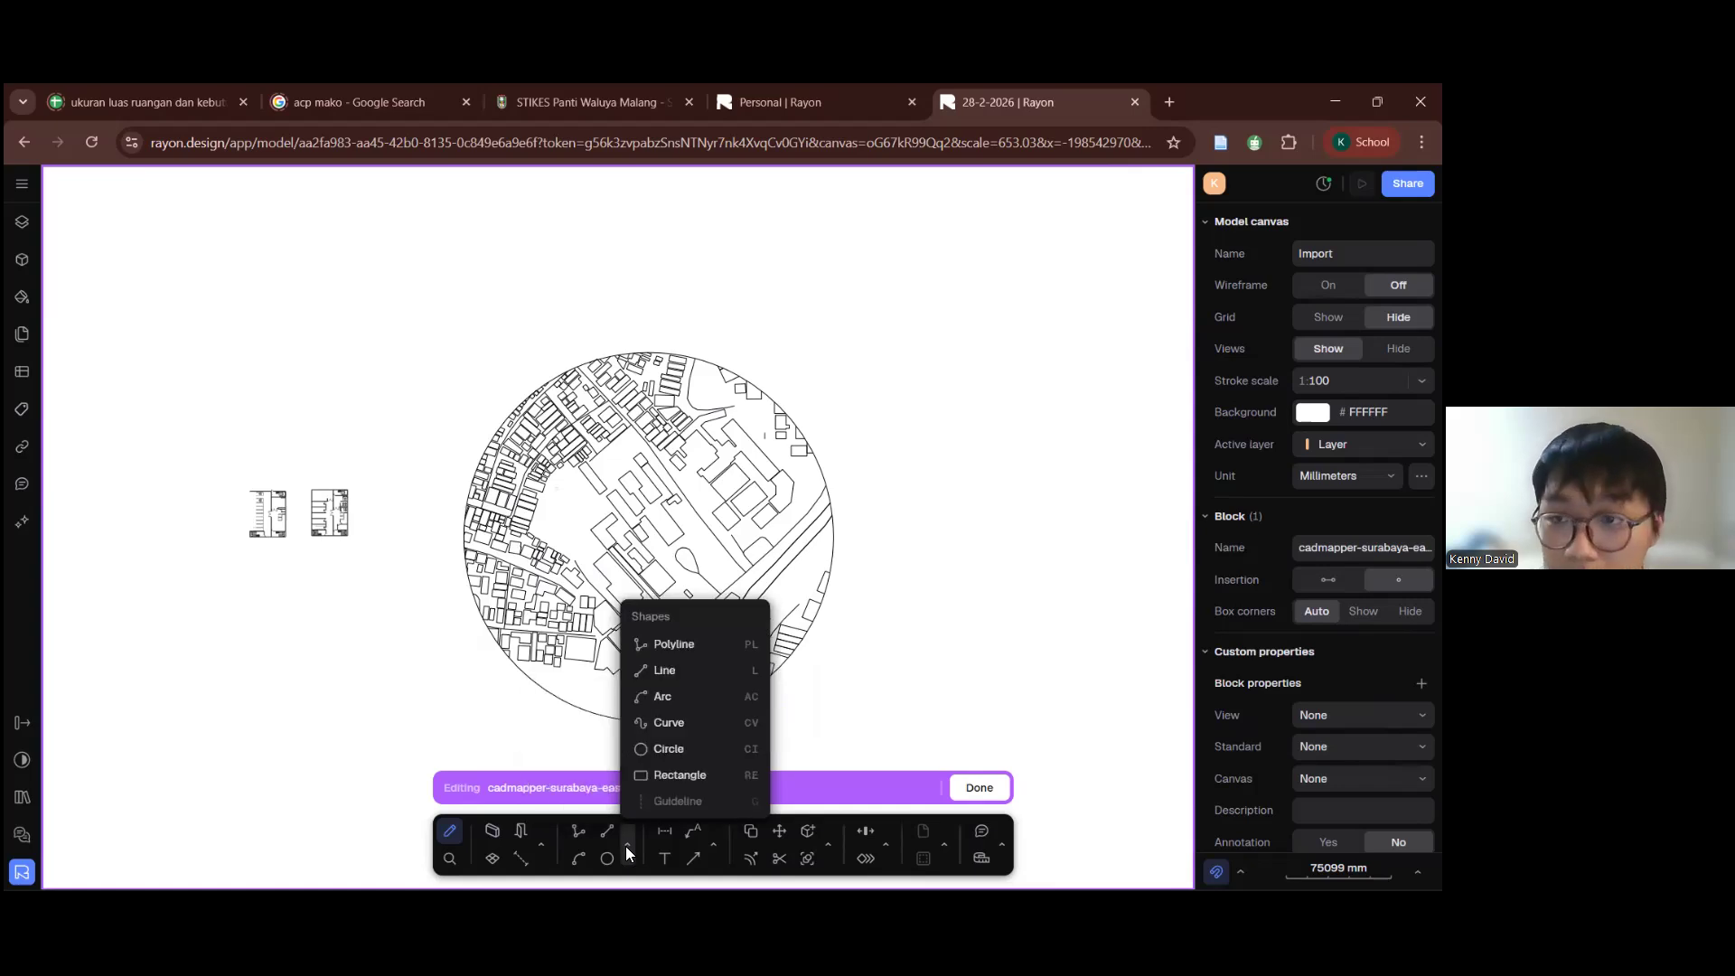
click(440, 740)
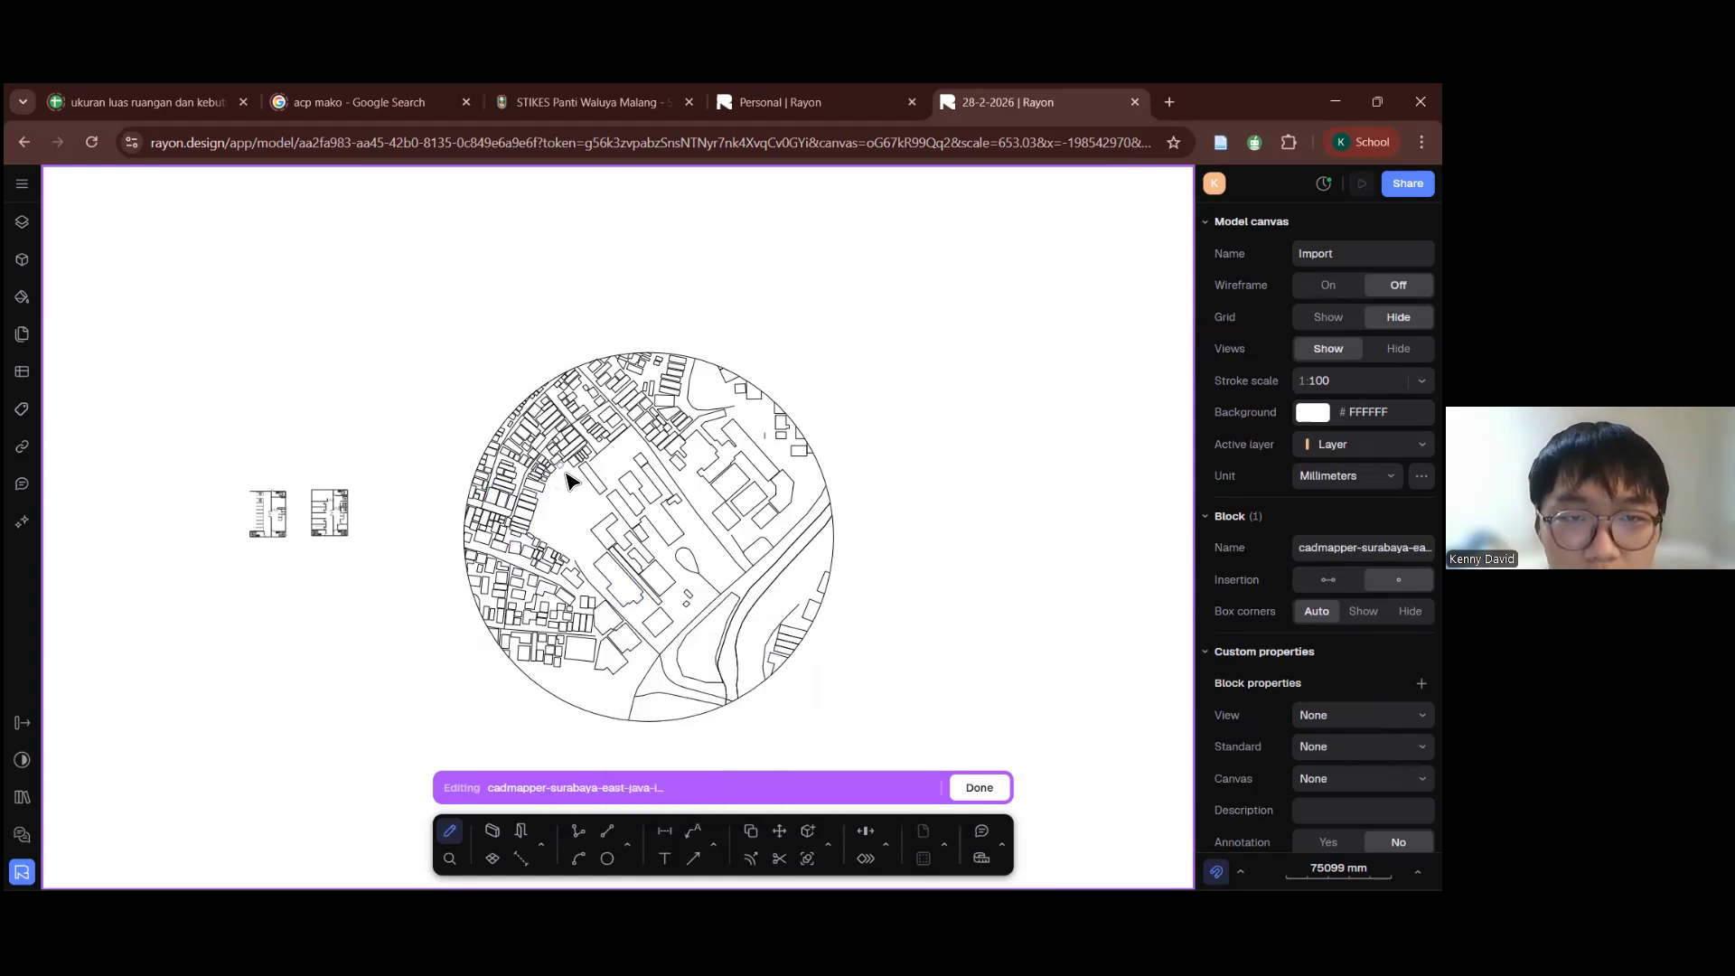
Step: Draw a rectangle about 174416 by 167093 mm over the middle of the circular site map
scroll(565, 477, up, 3)
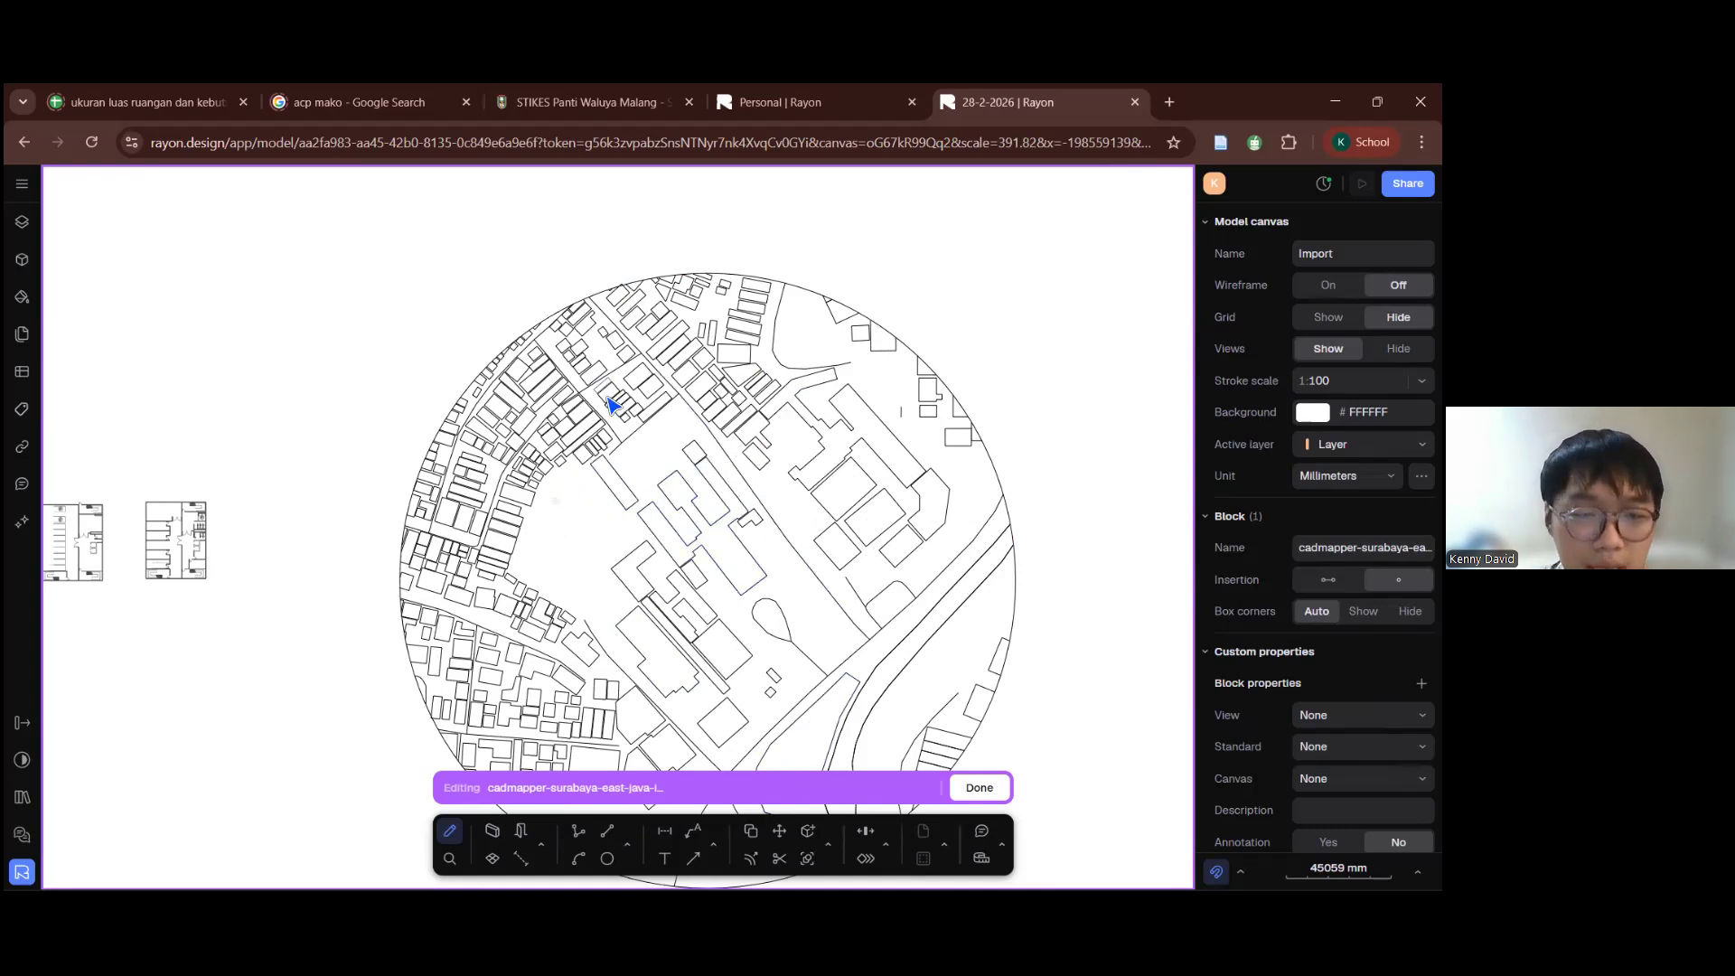
scroll(531, 467, down, 3)
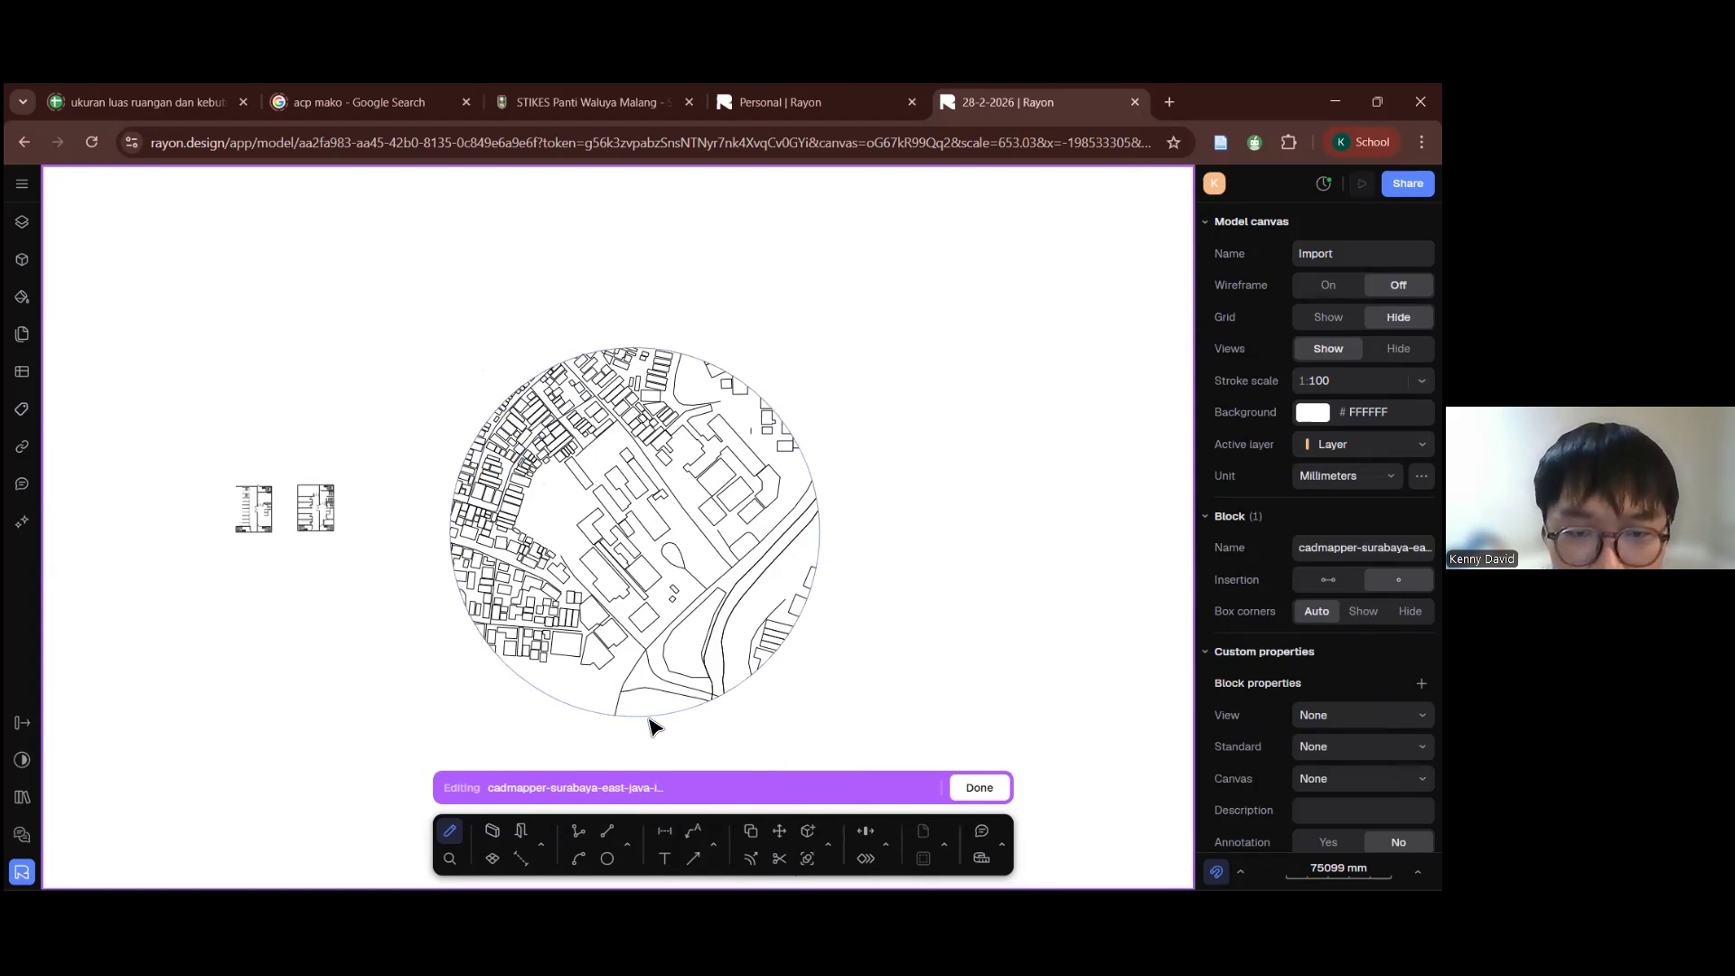
click(633, 850)
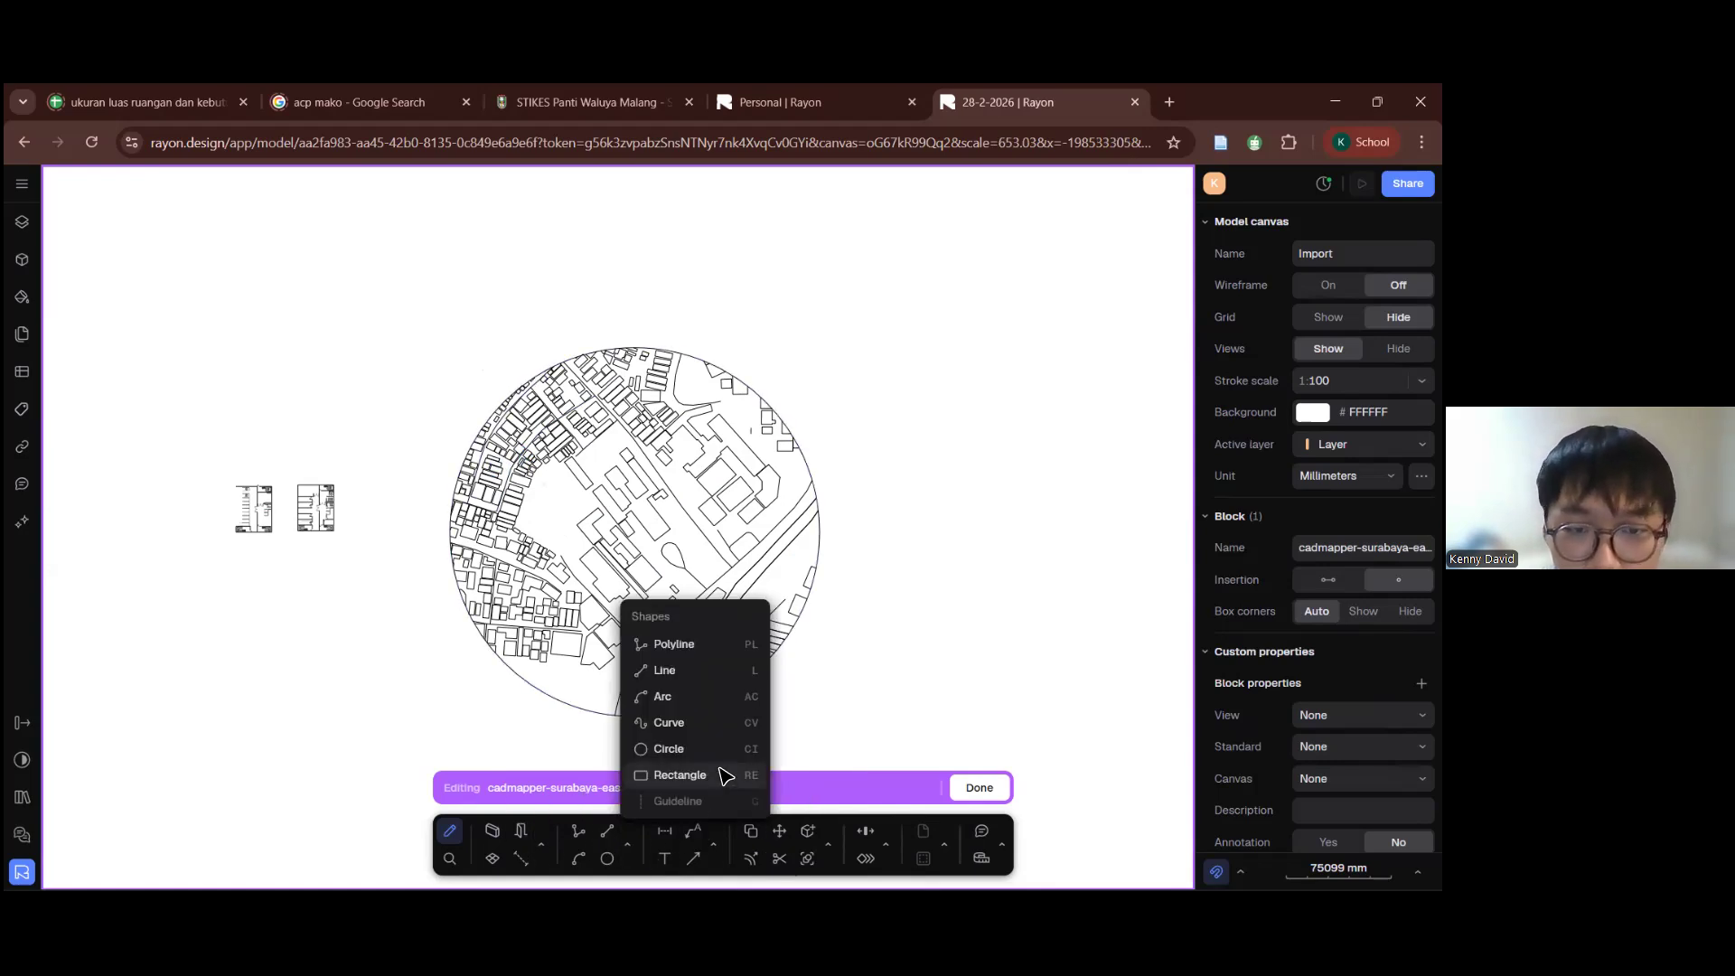
click(723, 770)
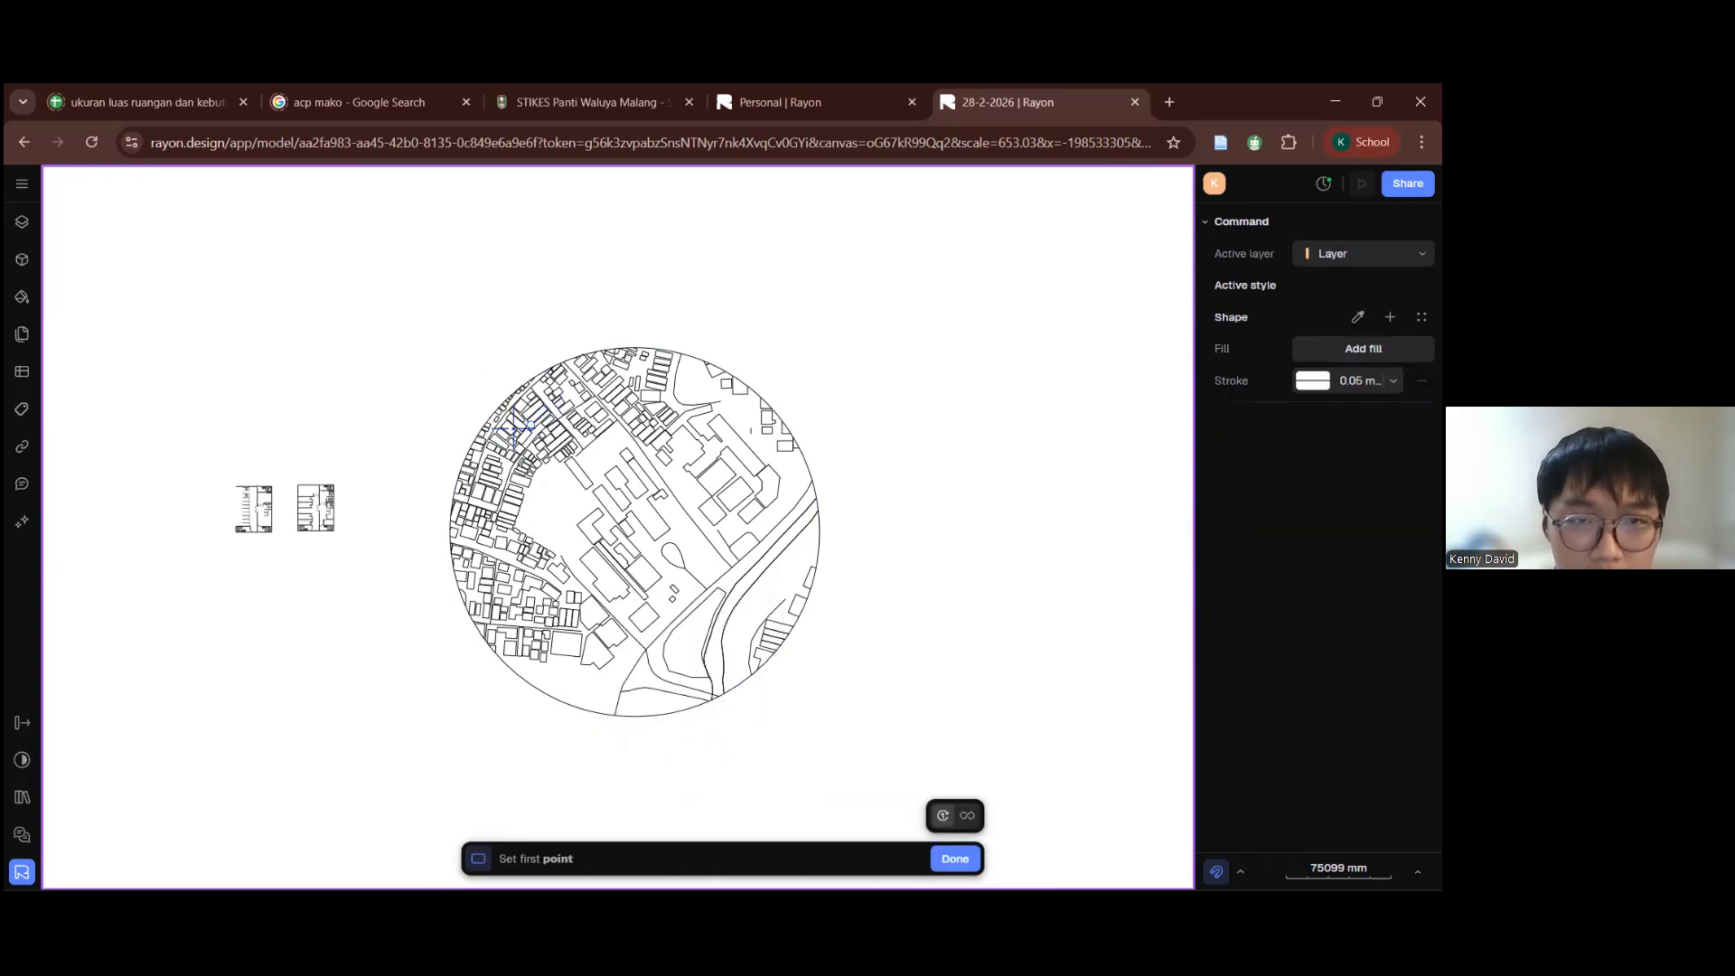
scroll(527, 404, up, 3)
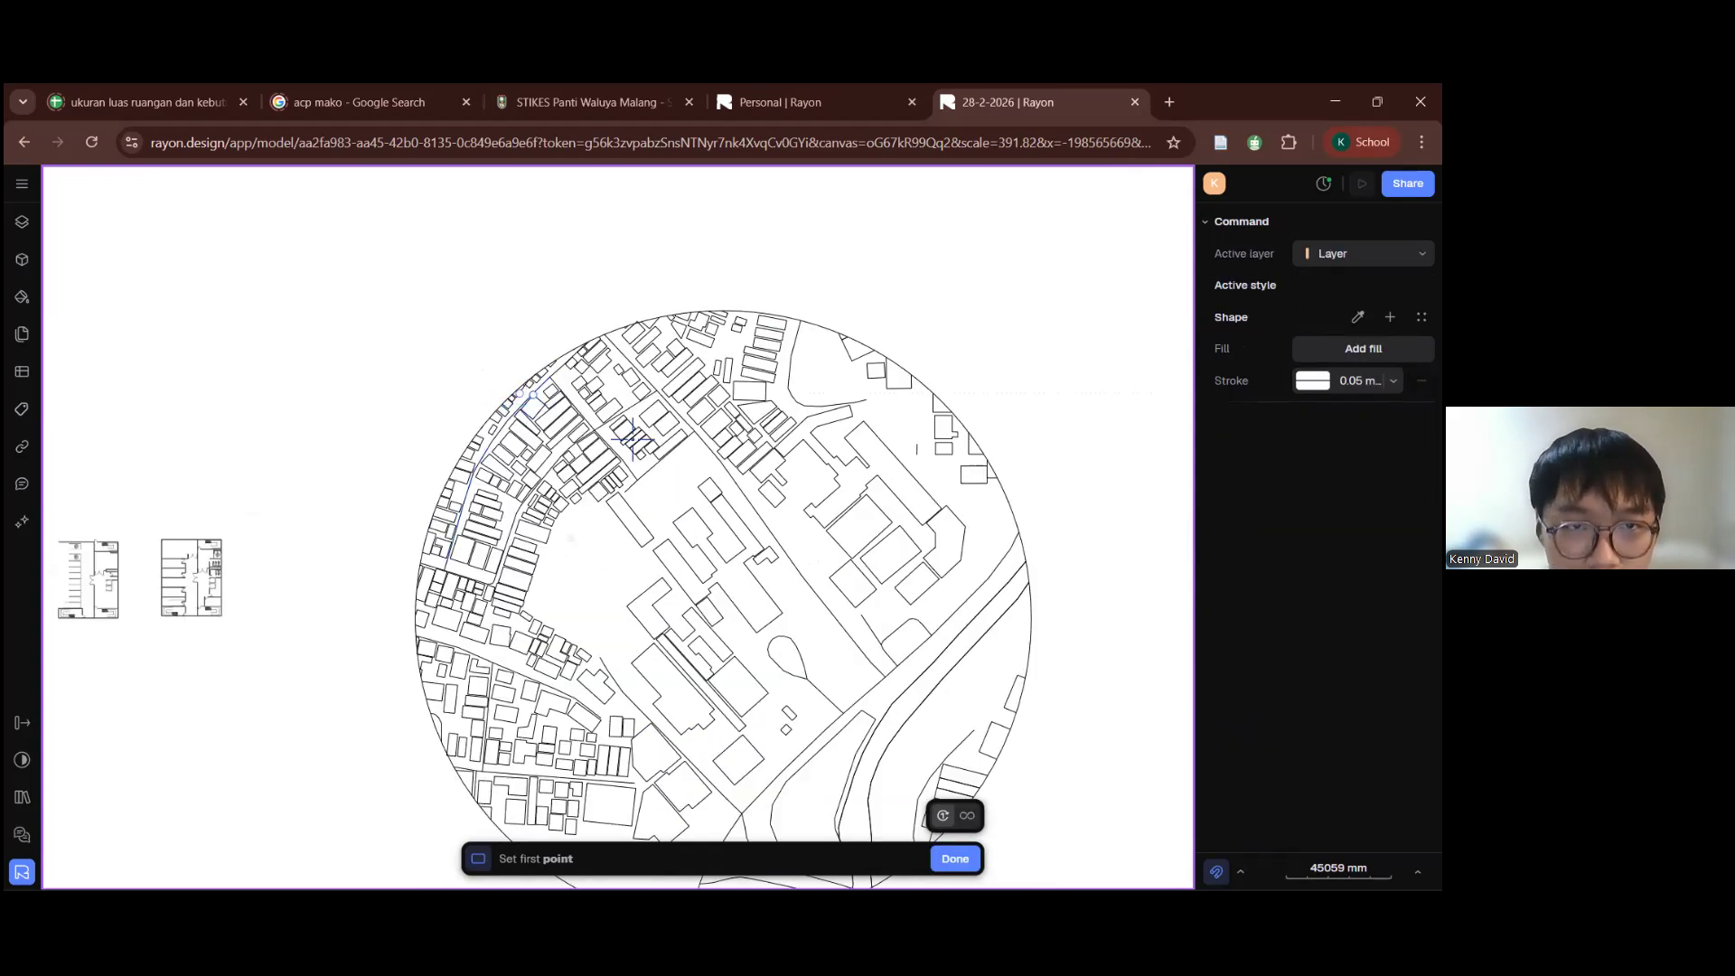
click(511, 418)
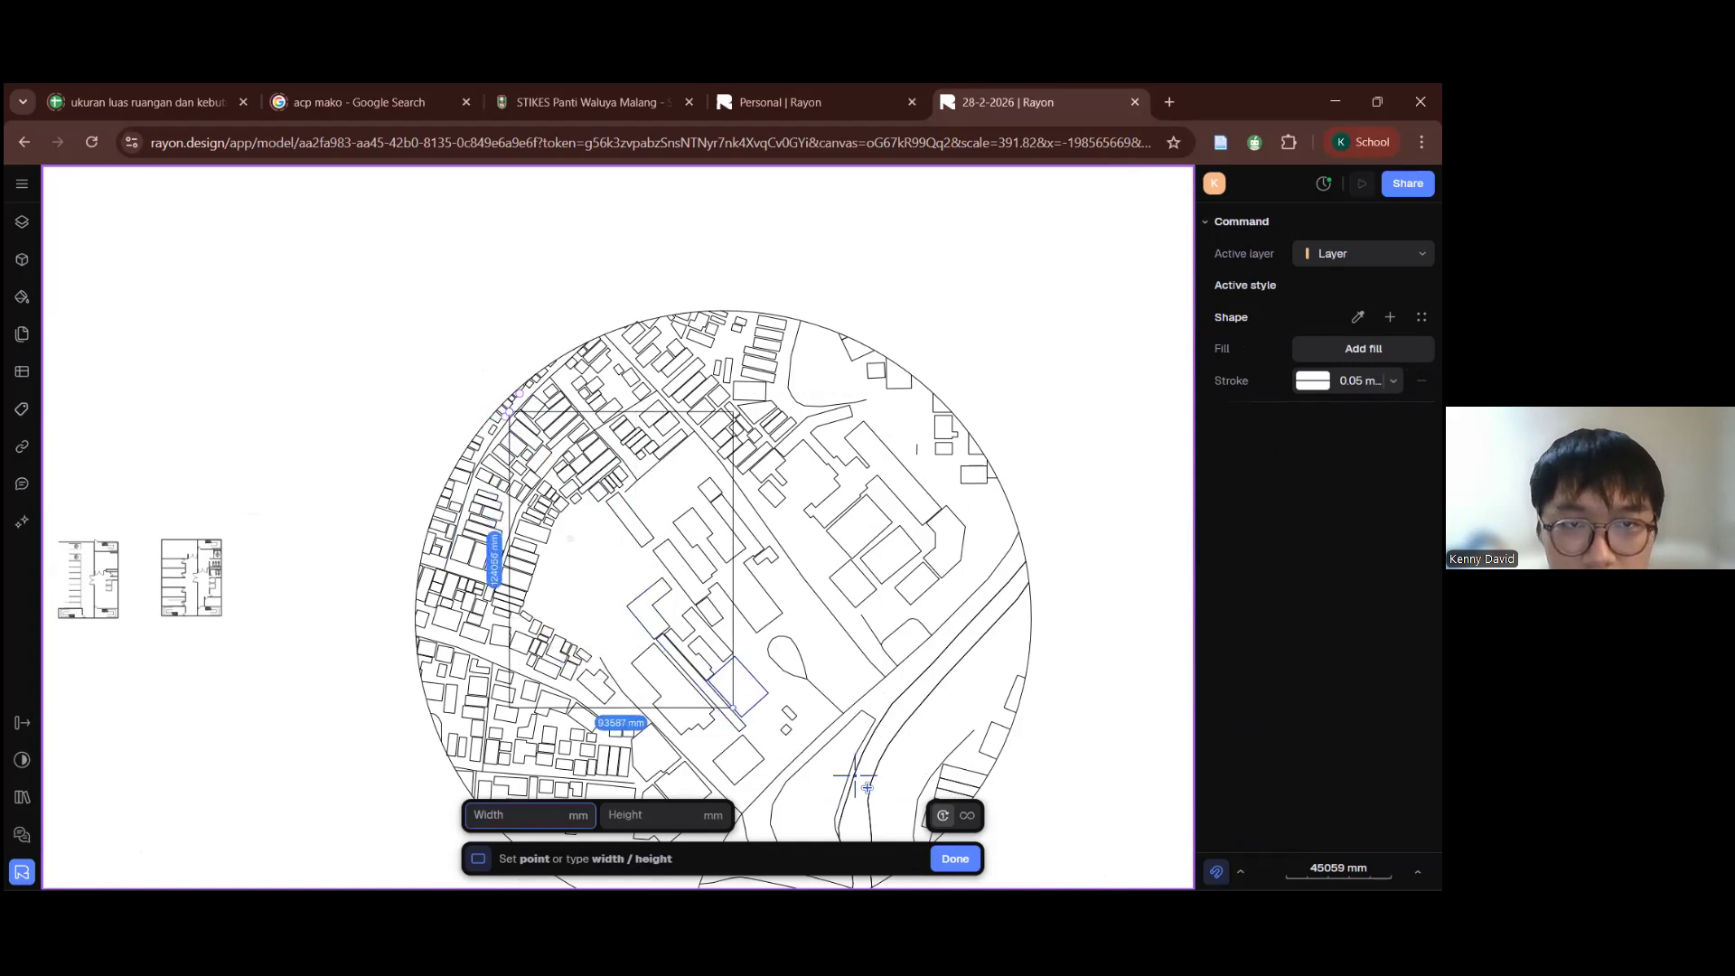
scroll(876, 709, up, 3)
scroll(876, 708, down, 5)
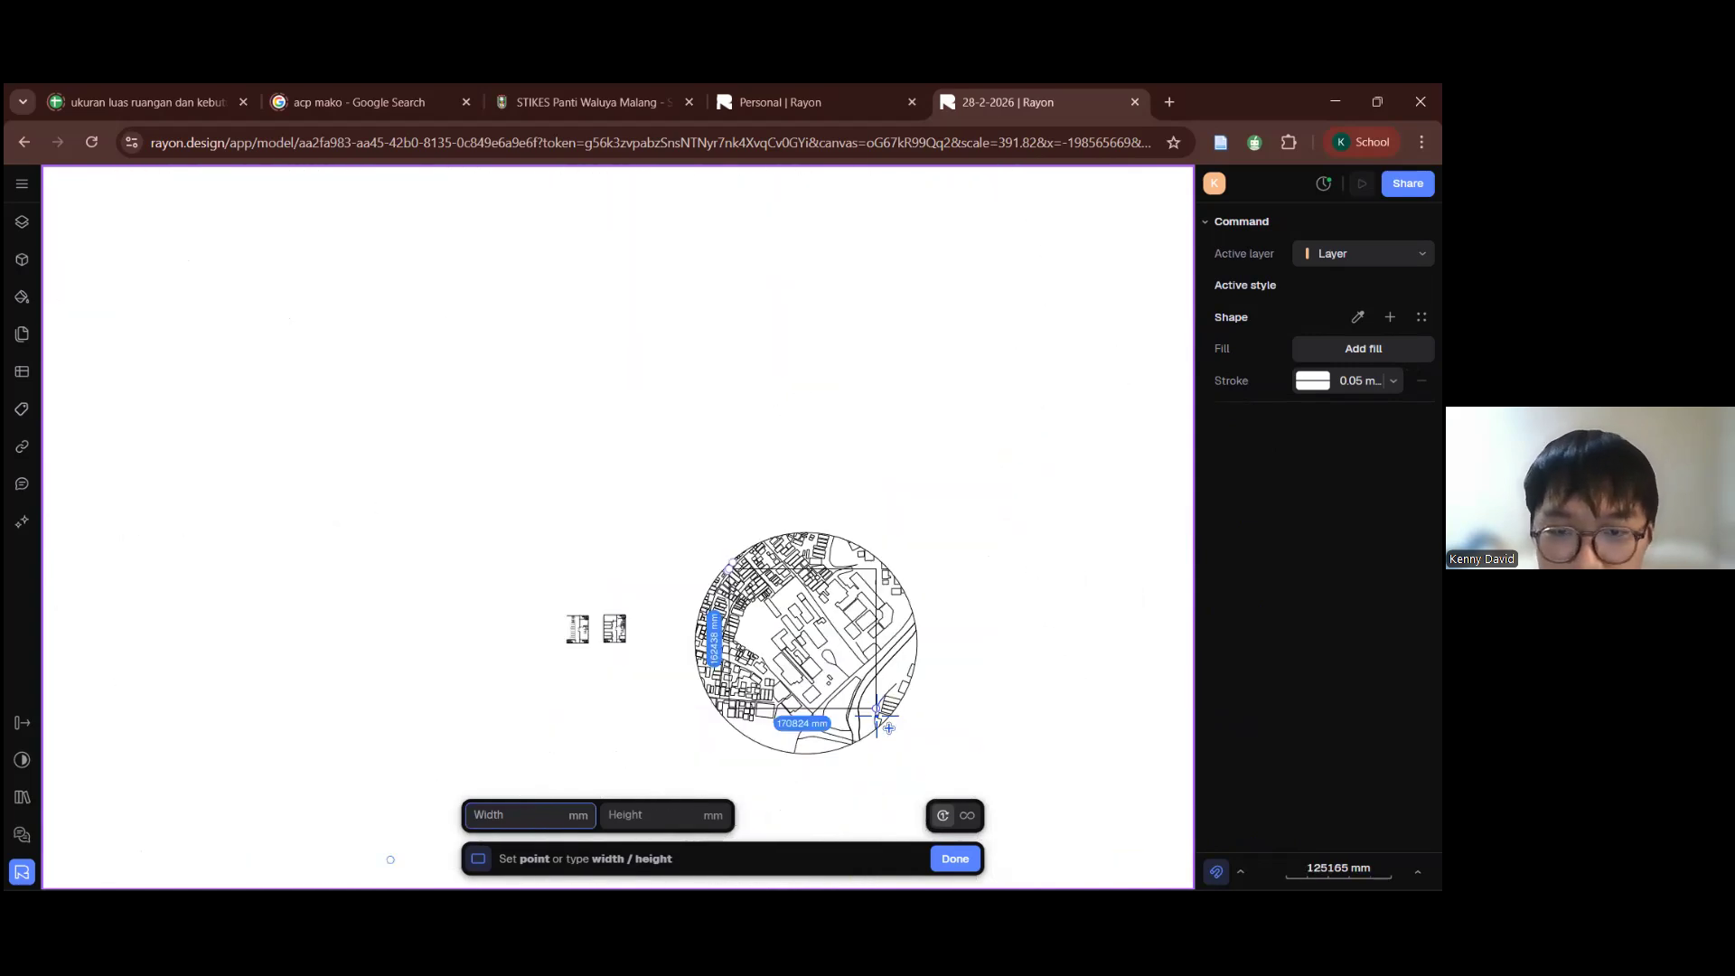
scroll(876, 723, up, 2)
click(882, 713)
middle_drag(975, 664, 928, 615)
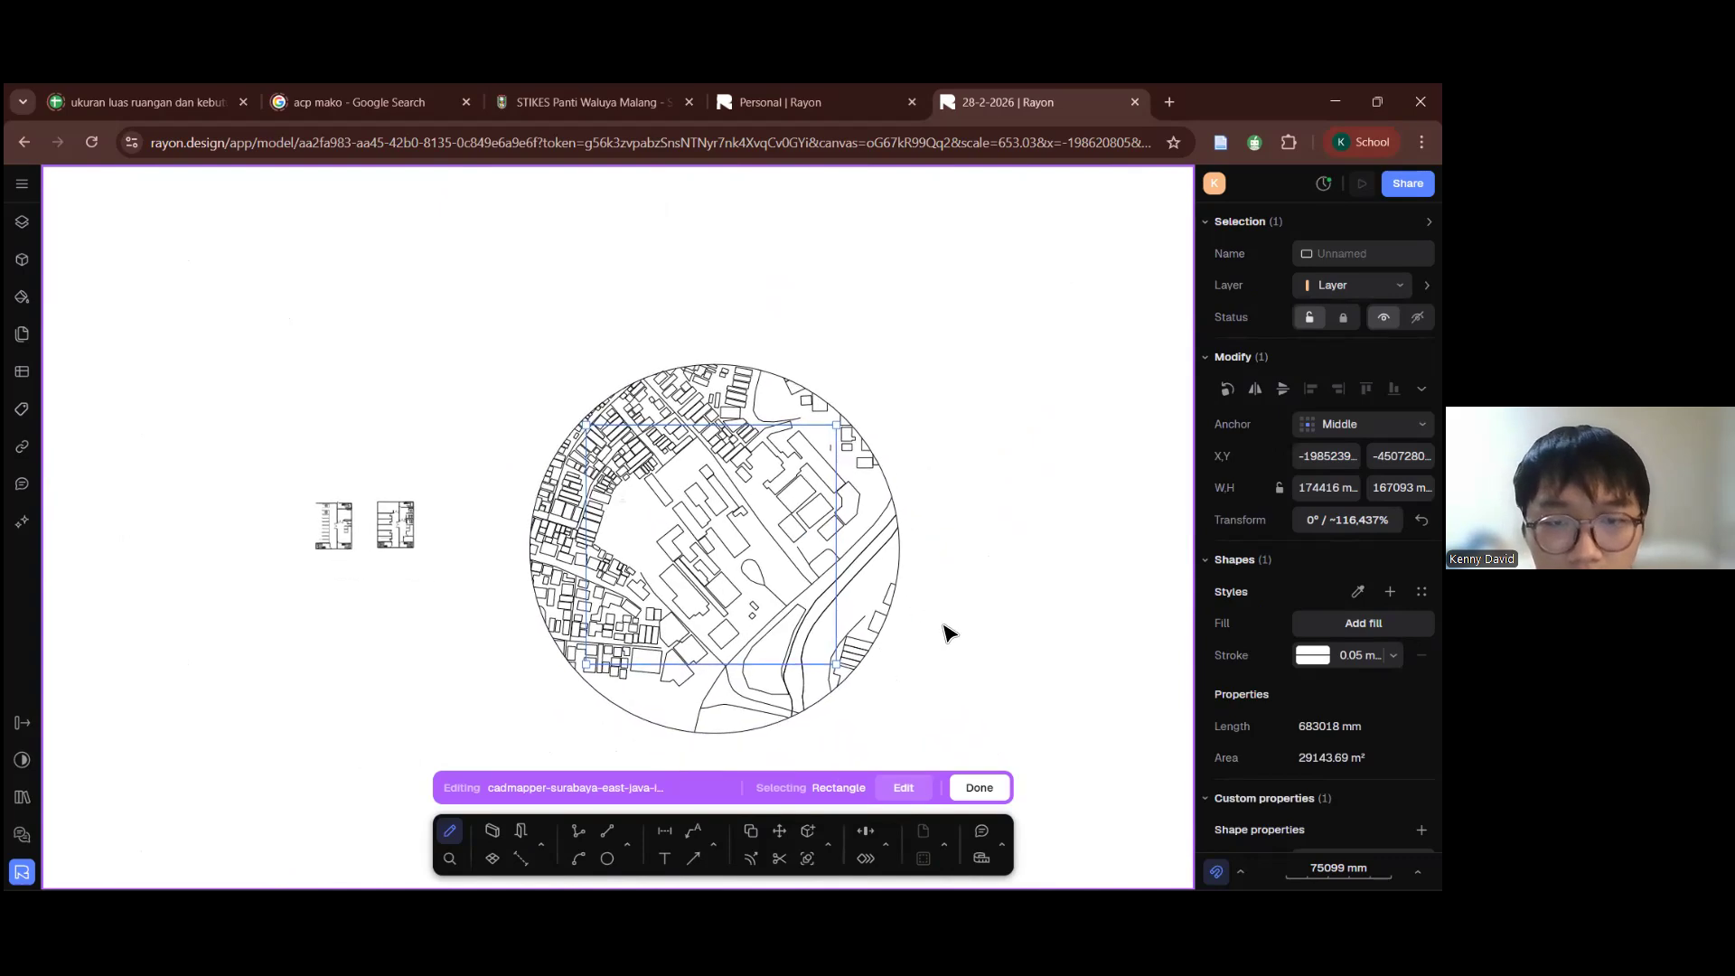
Step: Try to trim the site map's paths against the rectangle by picking everything across the whole circle
click(828, 850)
click(856, 588)
drag(959, 746, 502, 324)
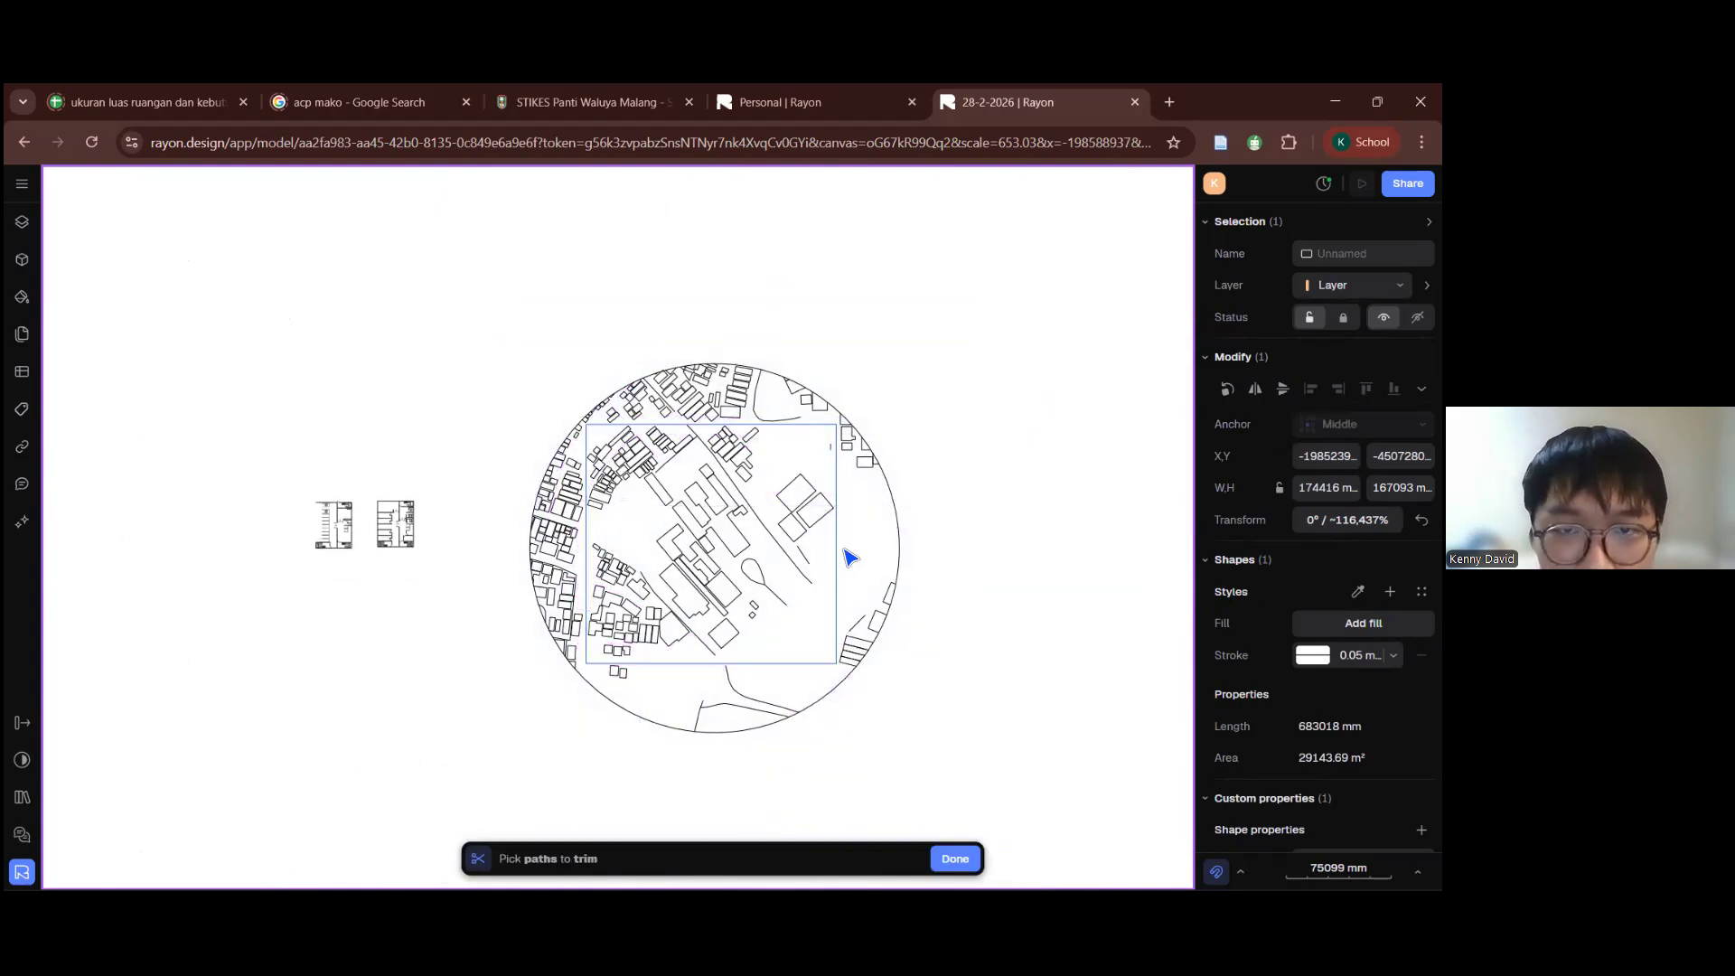
scroll(589, 441, up, 8)
scroll(588, 488, down, 10)
scroll(424, 585, up, 5)
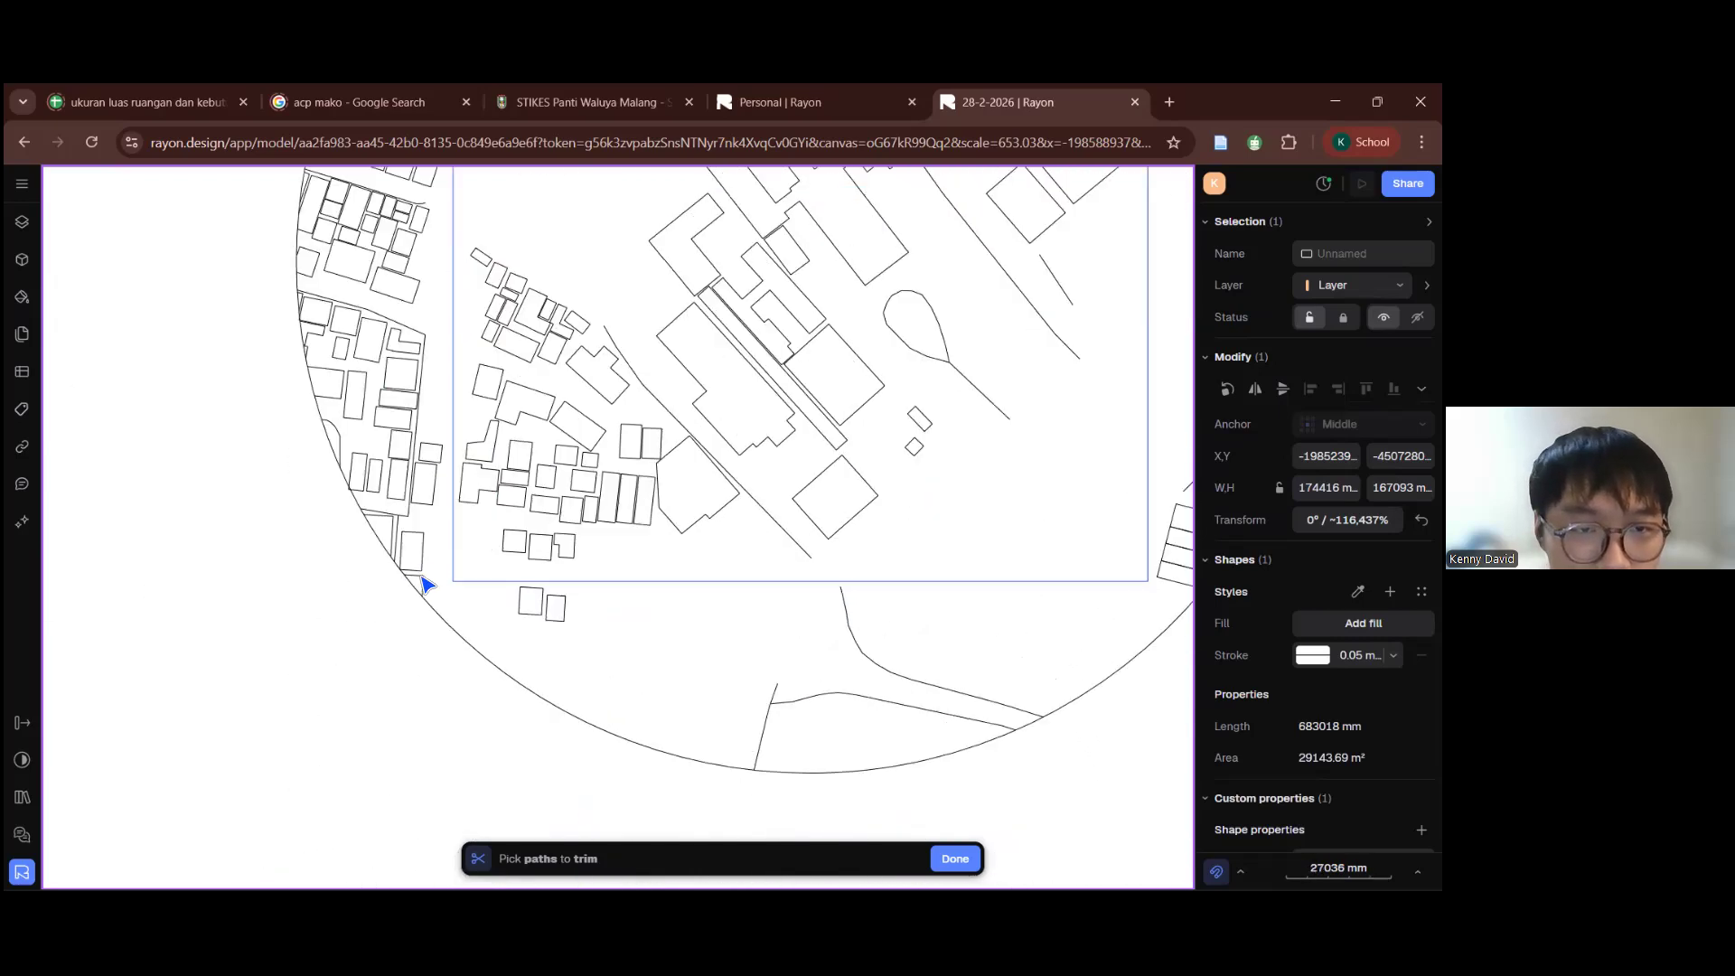
scroll(477, 579, down, 5)
key(Escape)
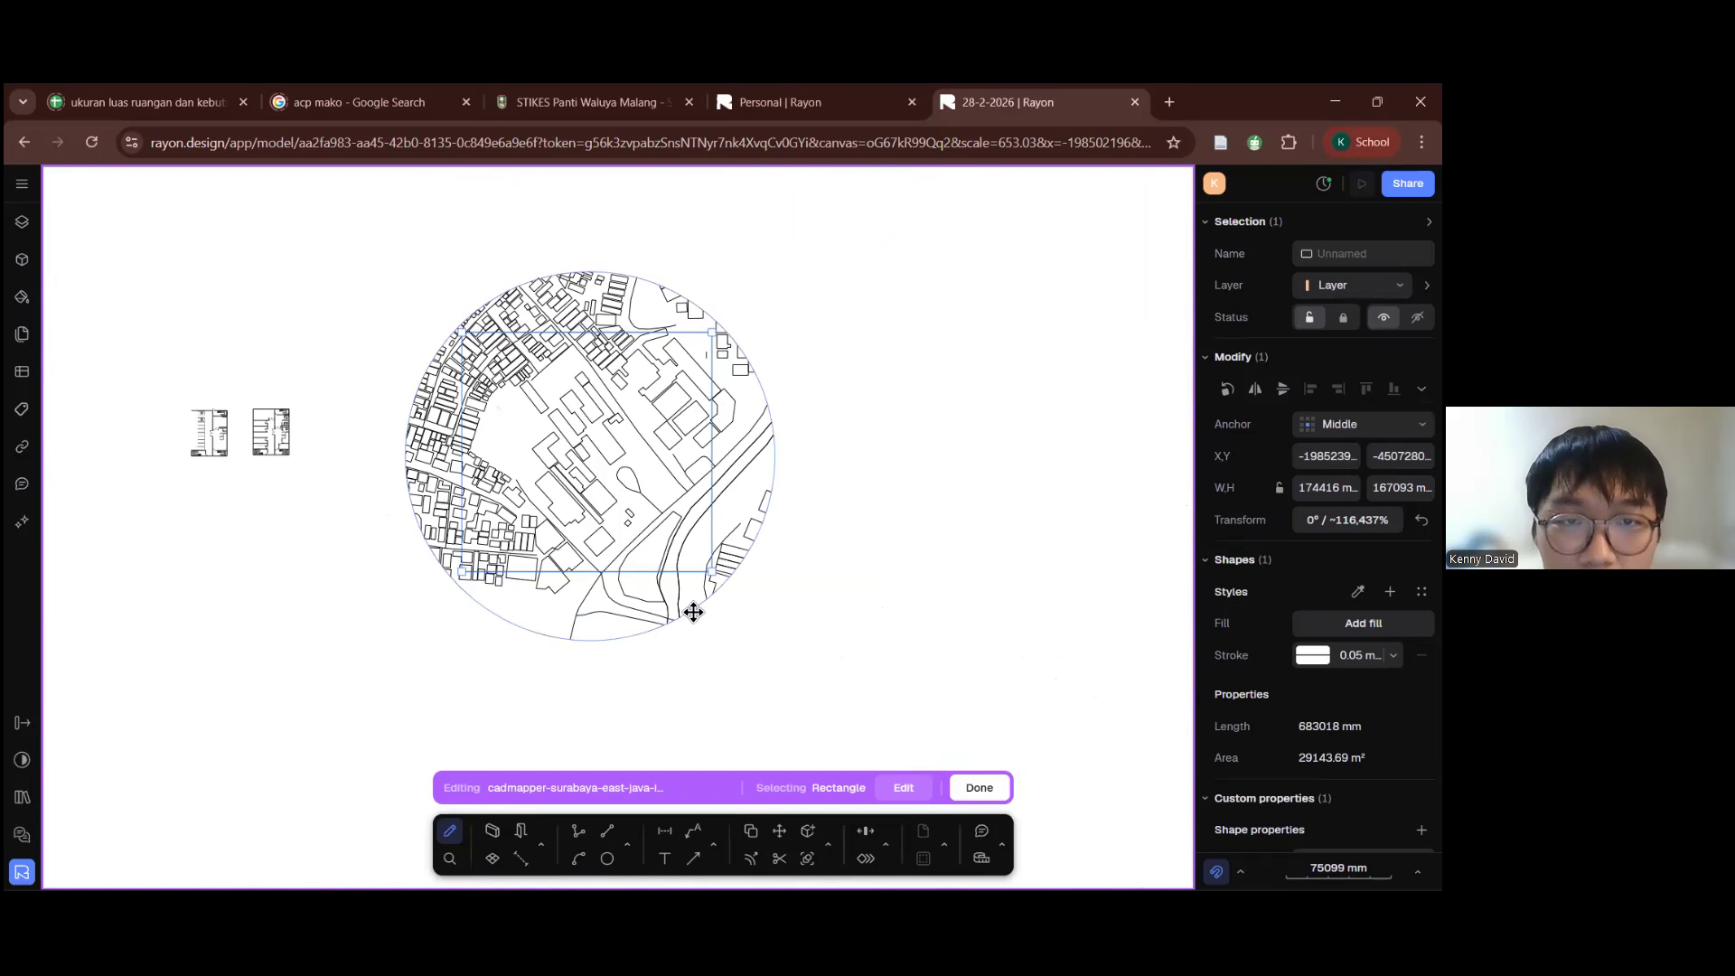
Step: Remove the rectangle drawn over the site map
click(693, 613)
scroll(798, 631, down, 3)
scroll(699, 513, up, 3)
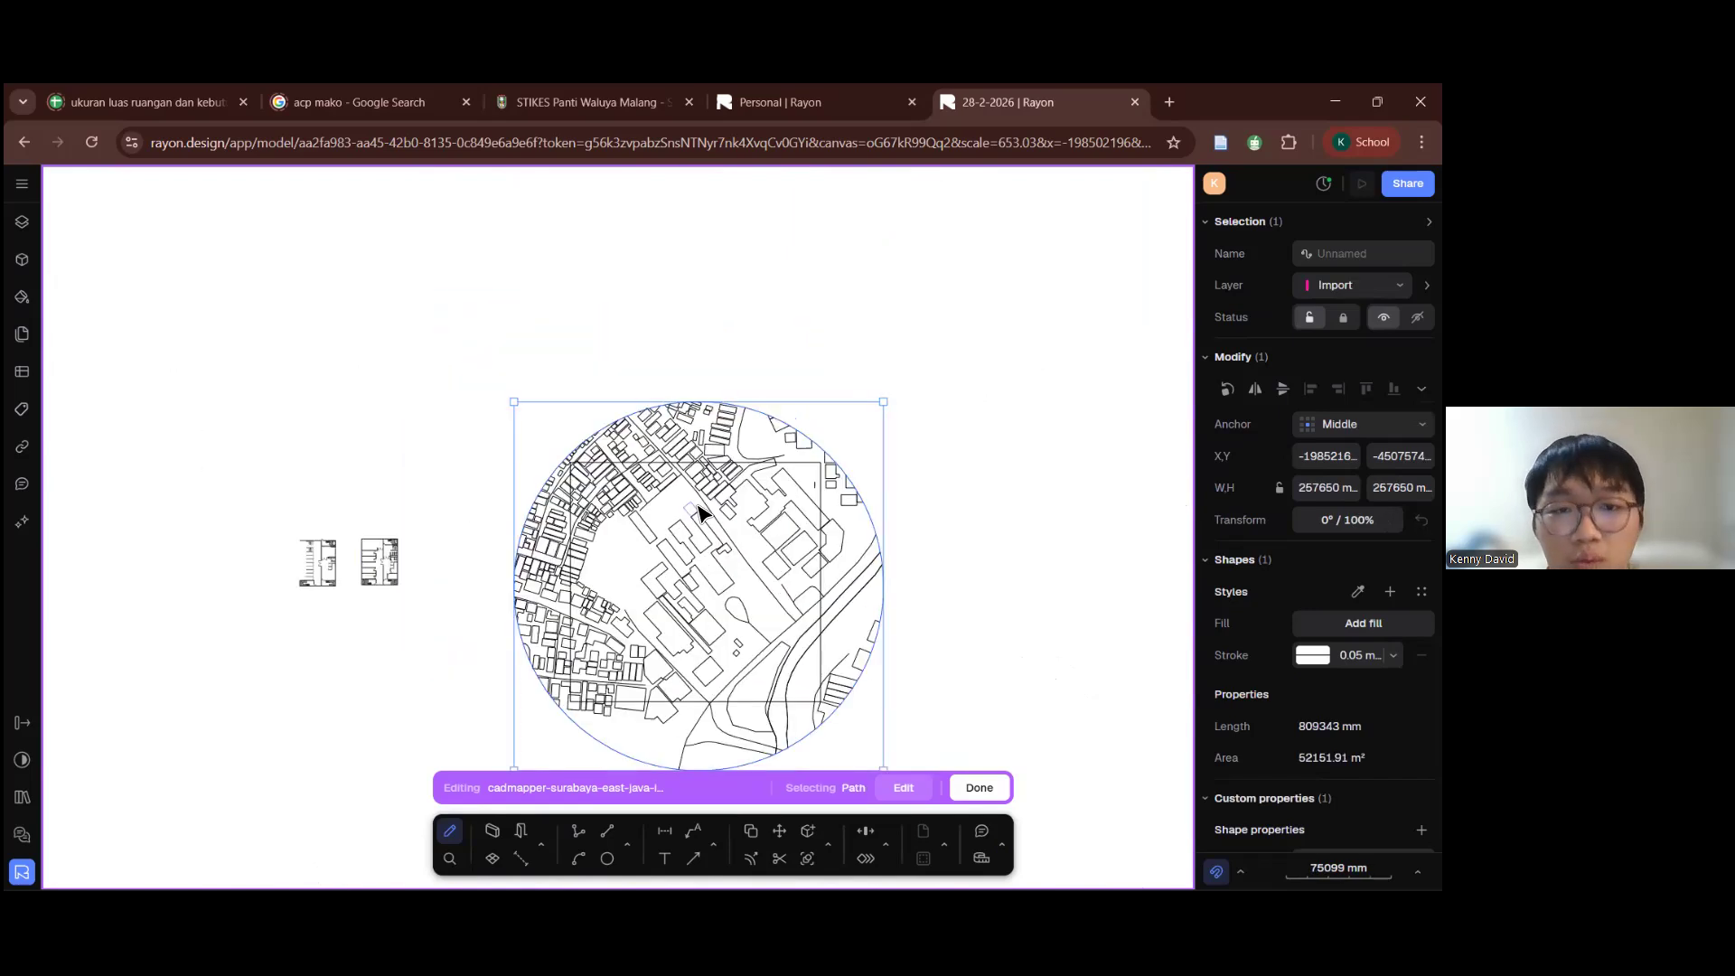
scroll(860, 484, up, 5)
click(860, 473)
click(860, 472)
scroll(869, 507, down, 2)
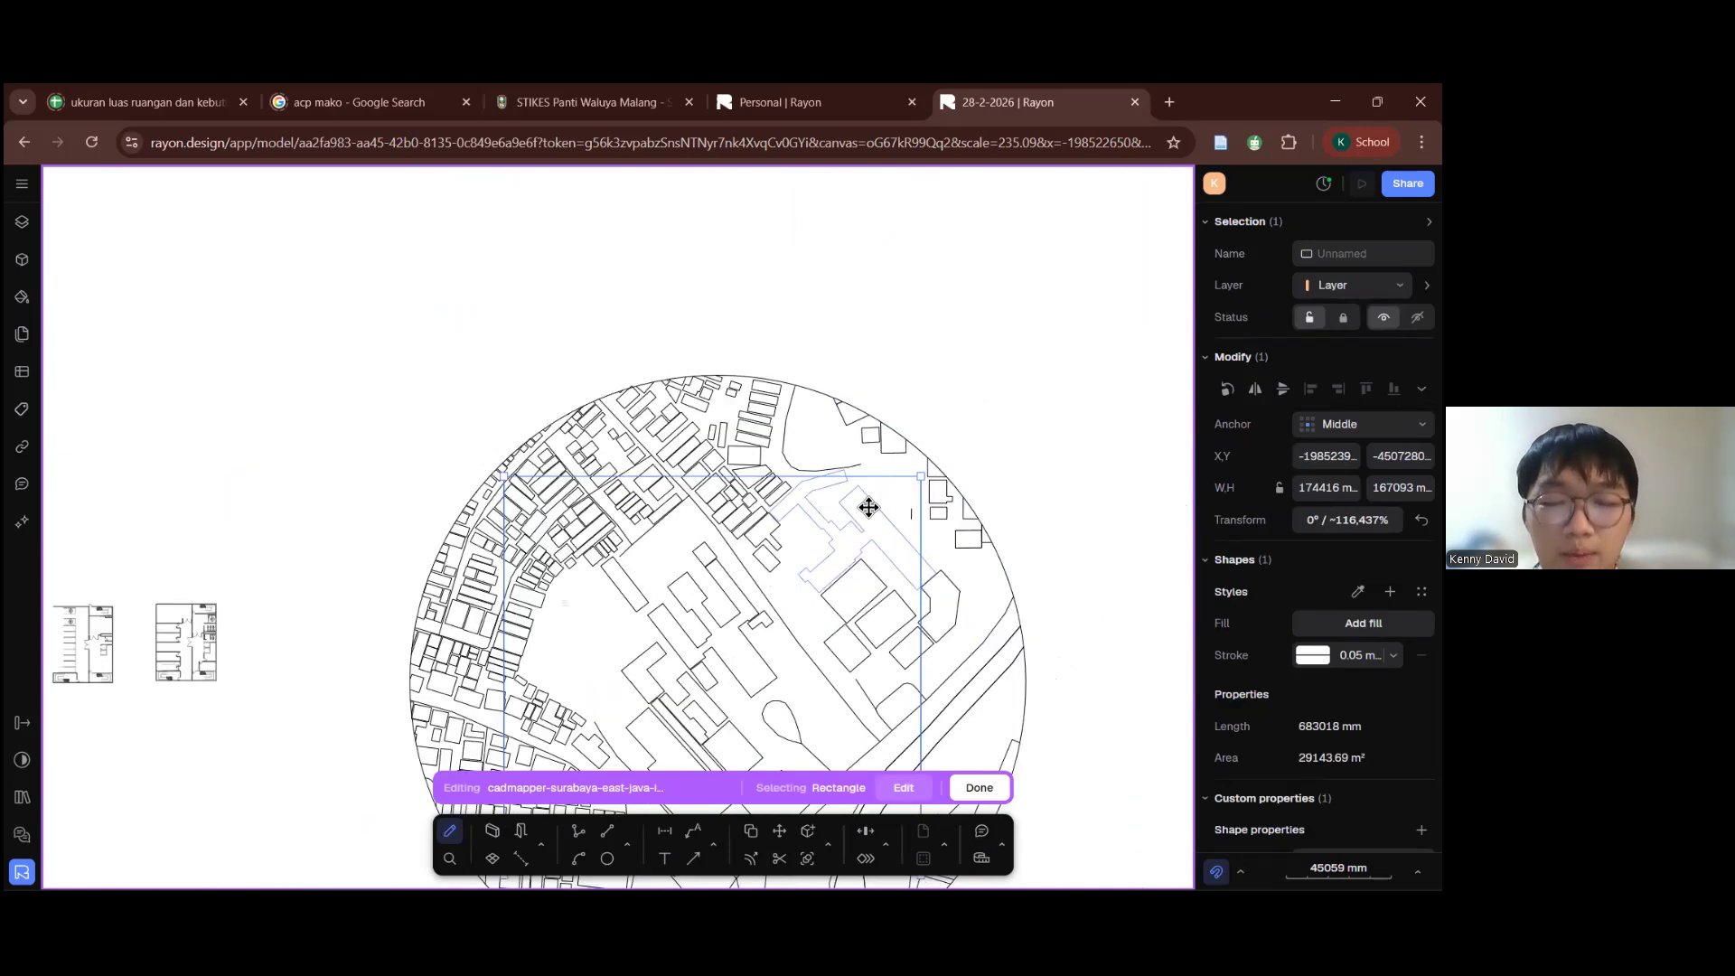
click(869, 507)
middle_drag(868, 554, 863, 516)
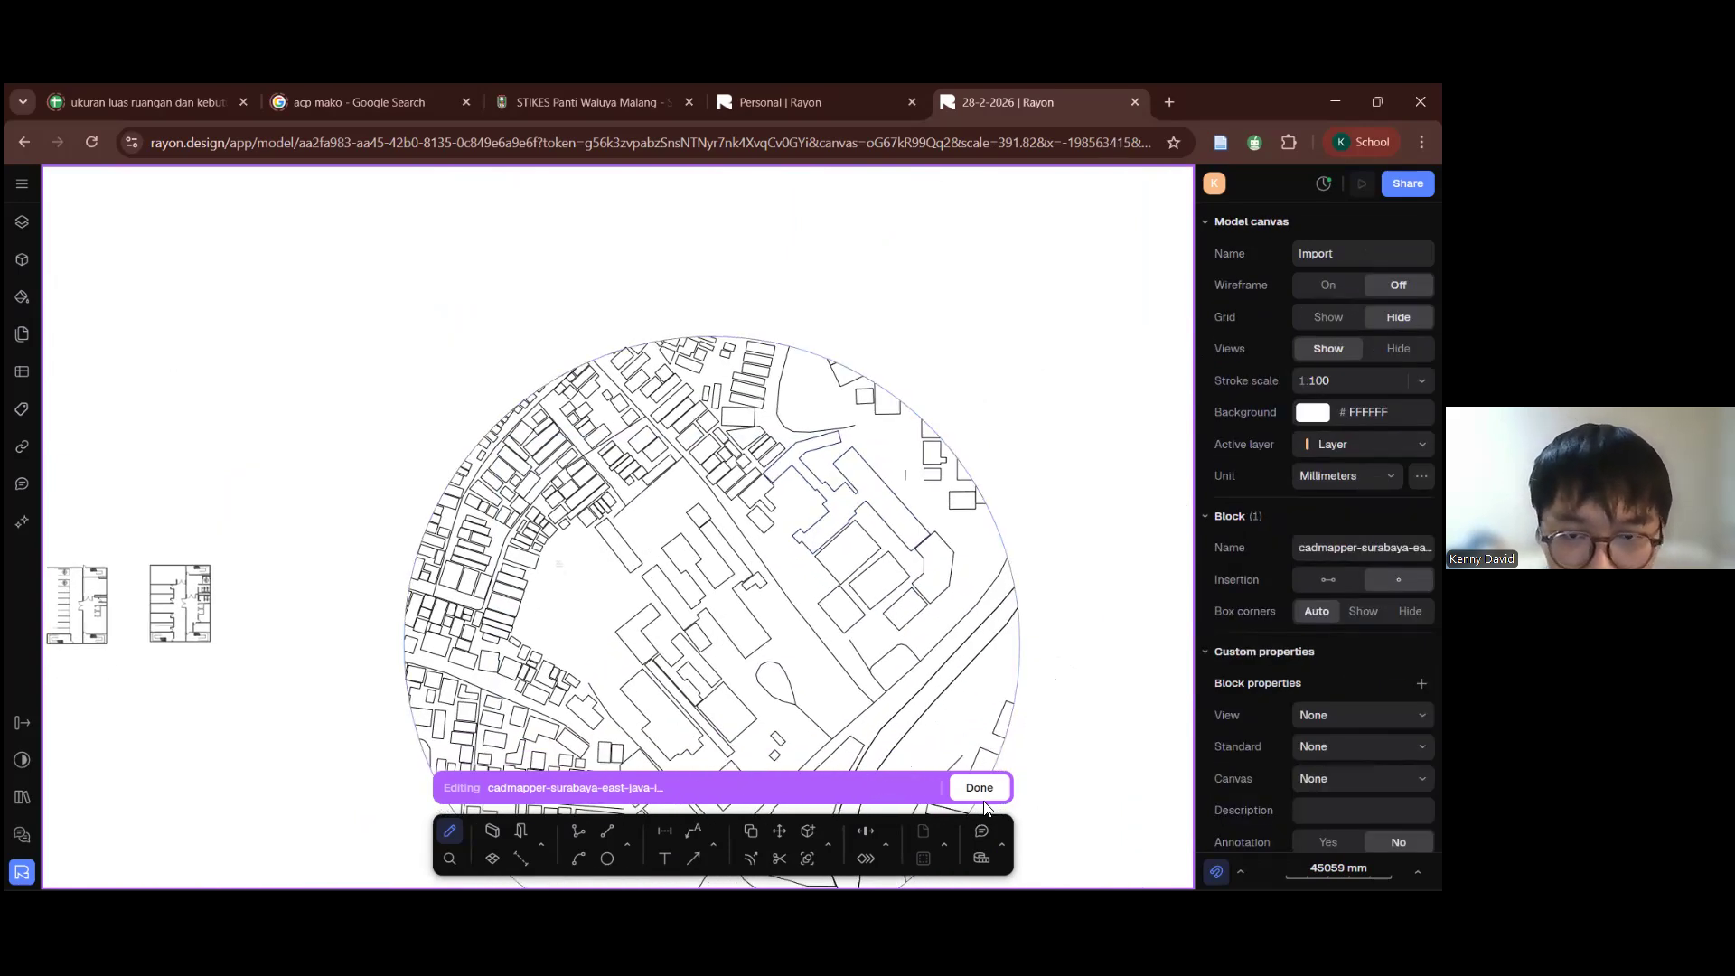
Step: Finish editing the site map block and deselect it
key(Escape)
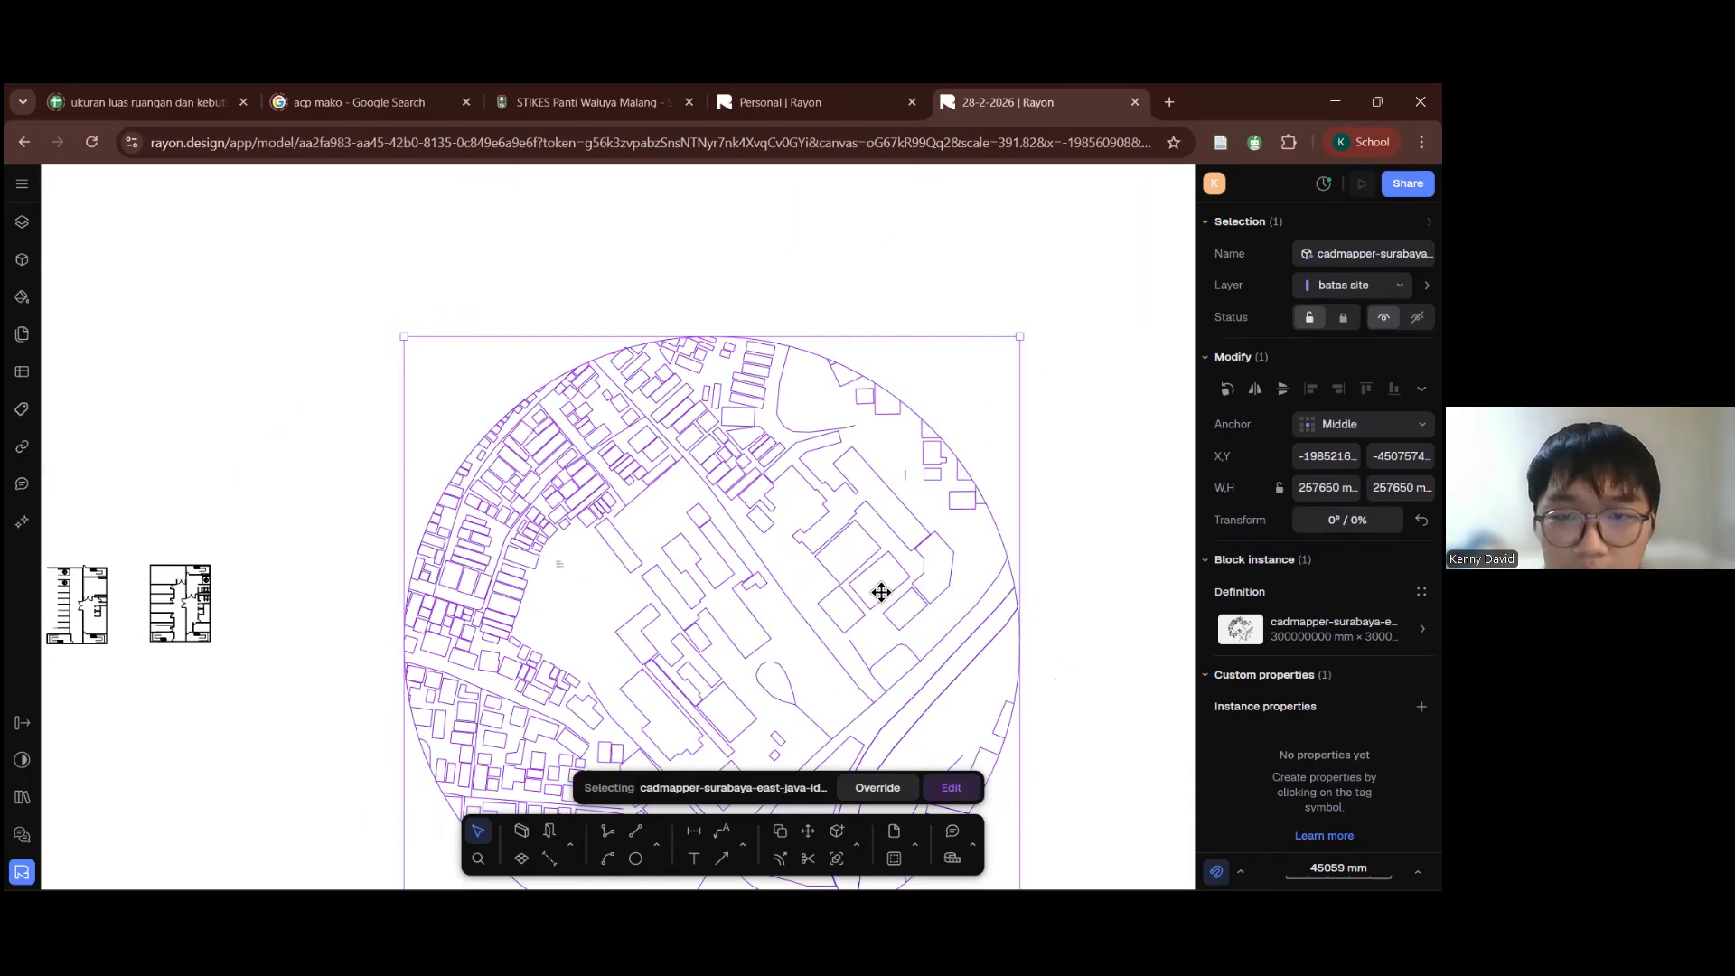
middle_drag(1025, 647, 1026, 581)
click(1021, 597)
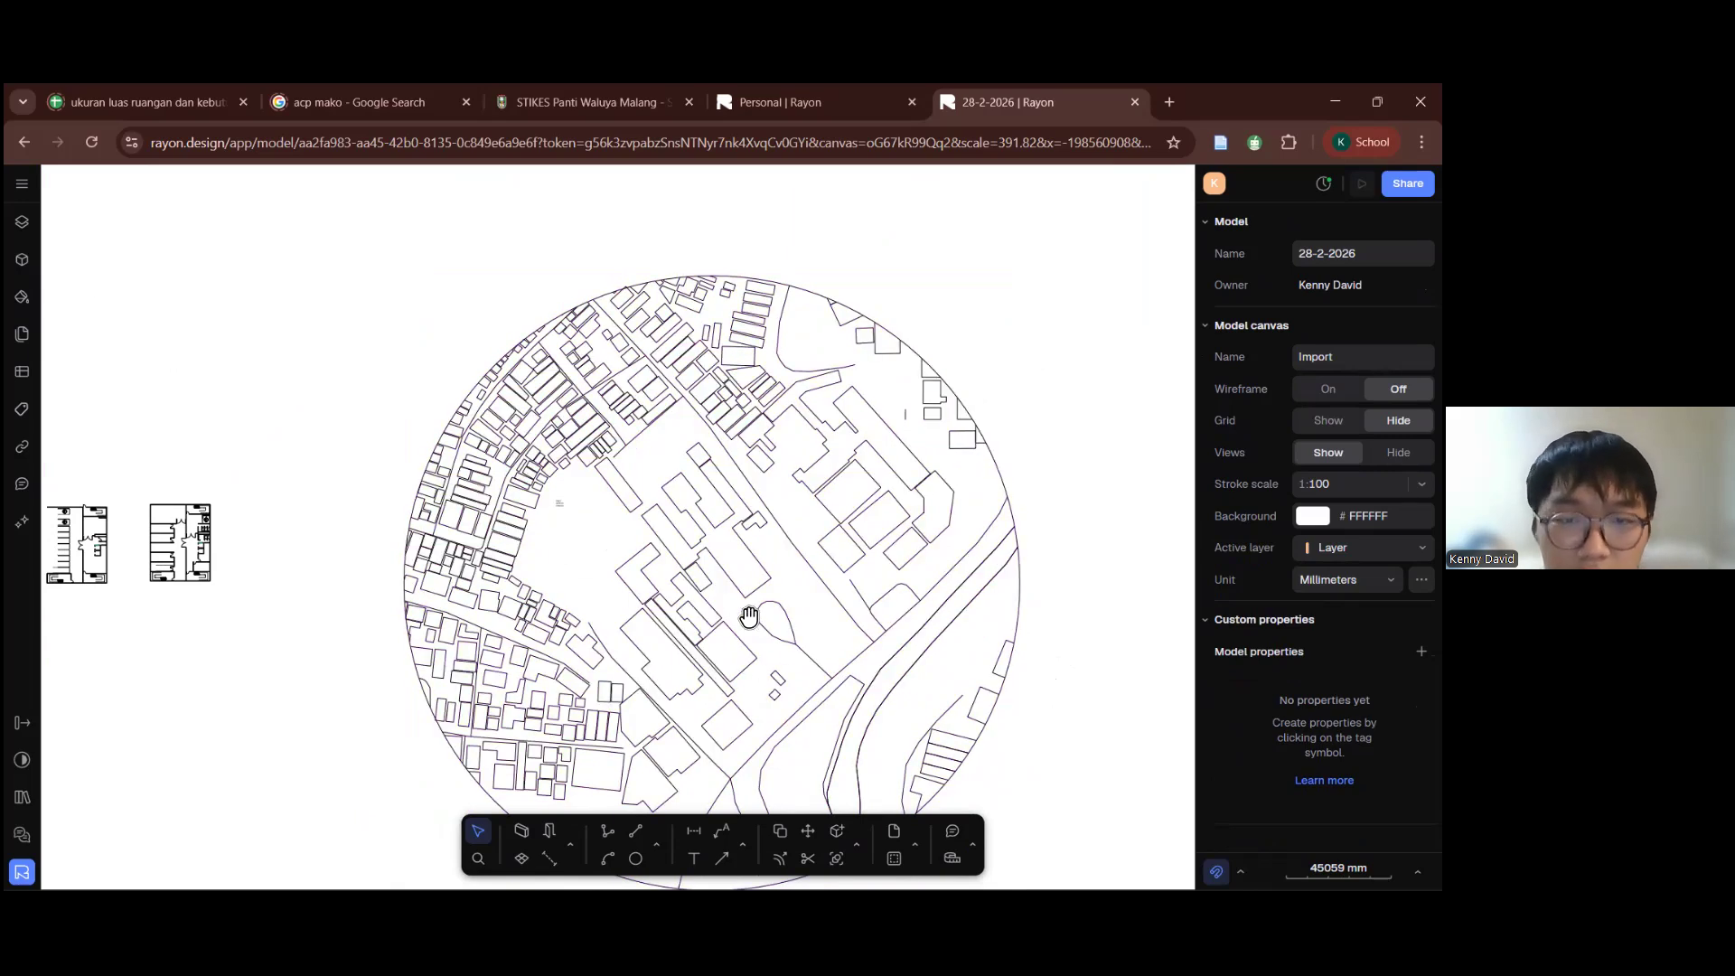
scroll(883, 593, down, 2)
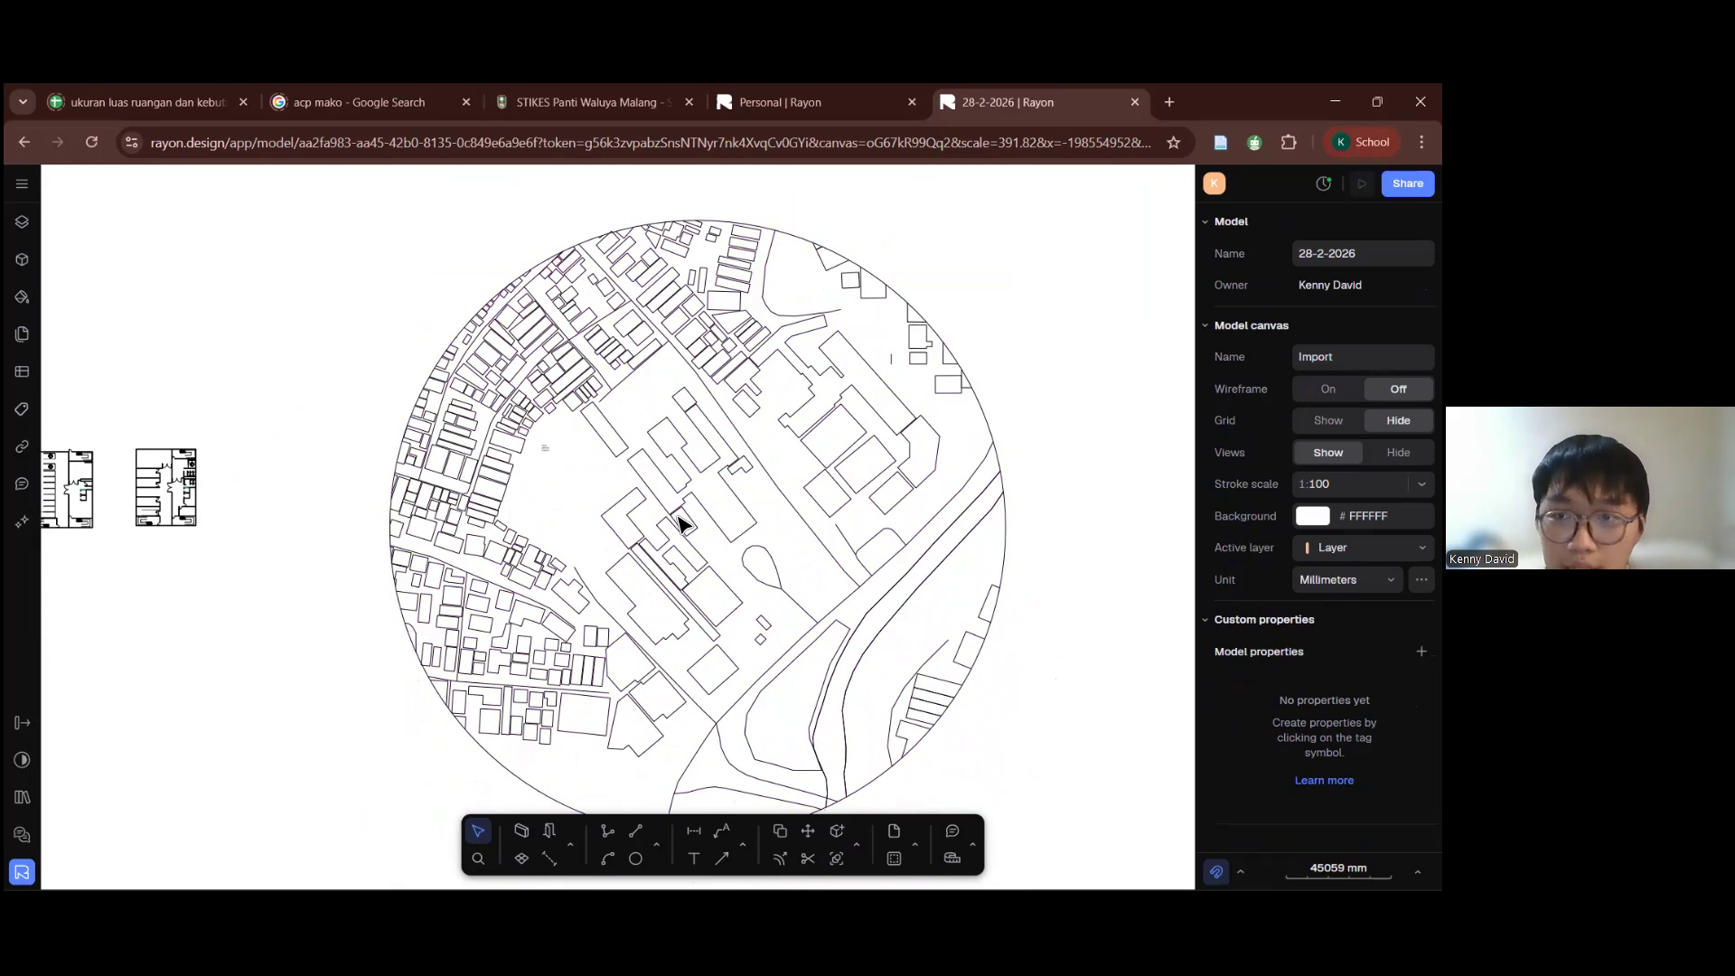
click(572, 847)
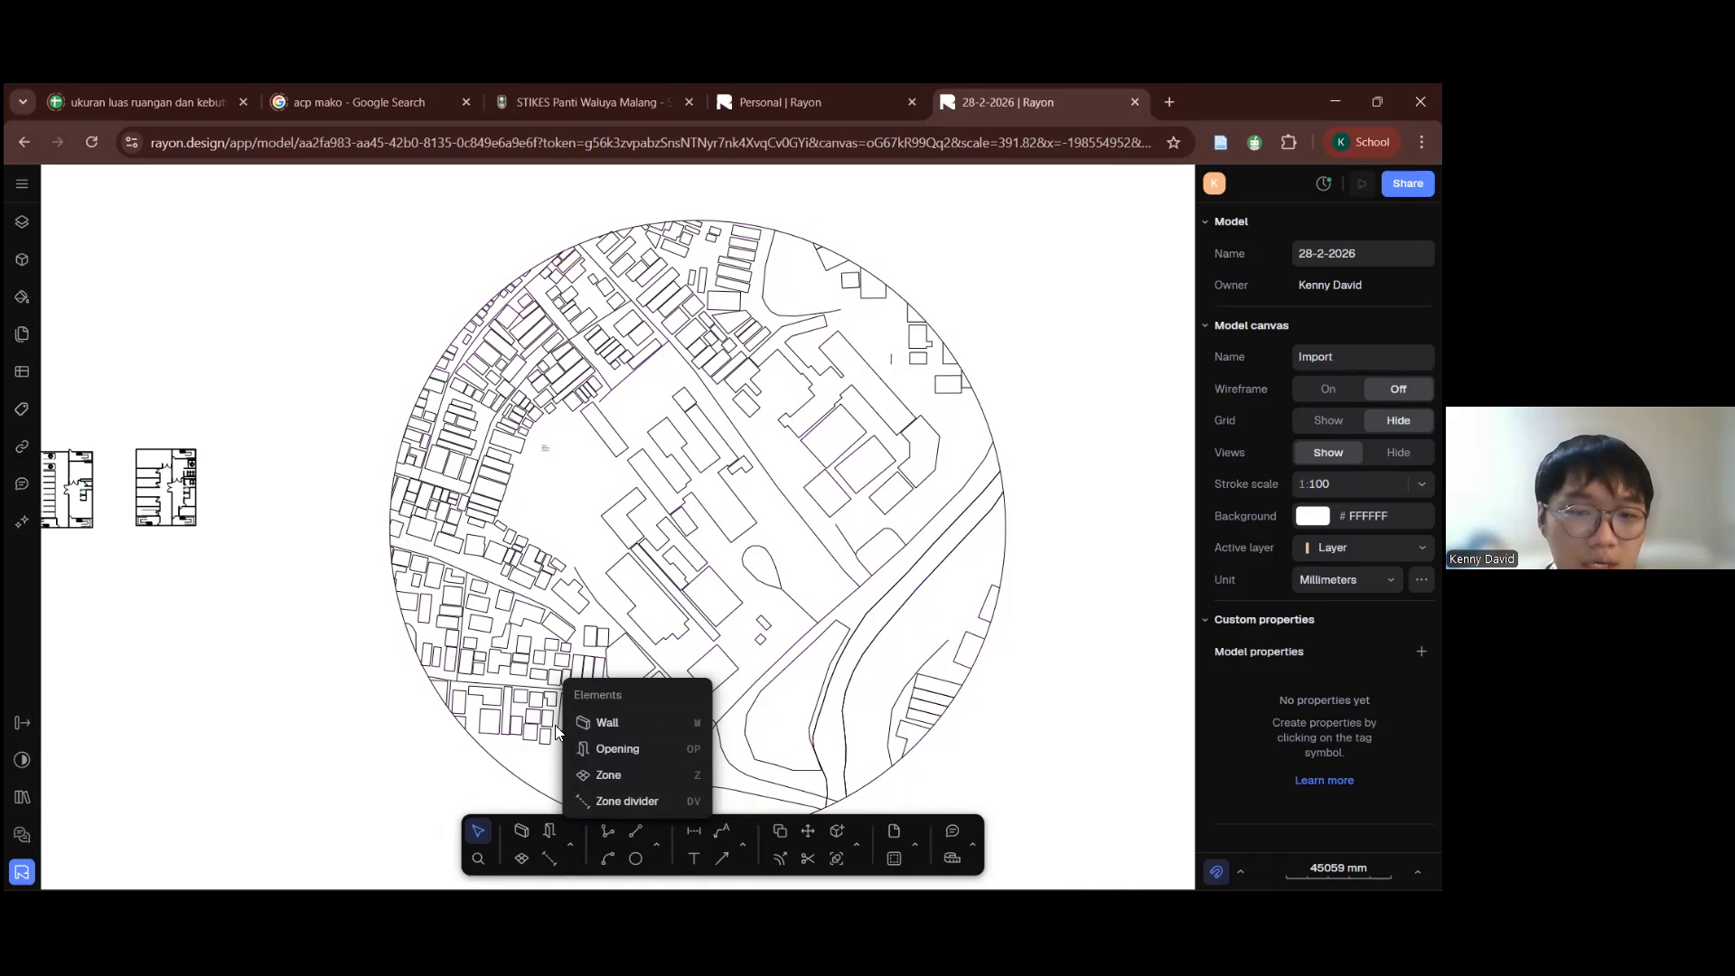
click(596, 777)
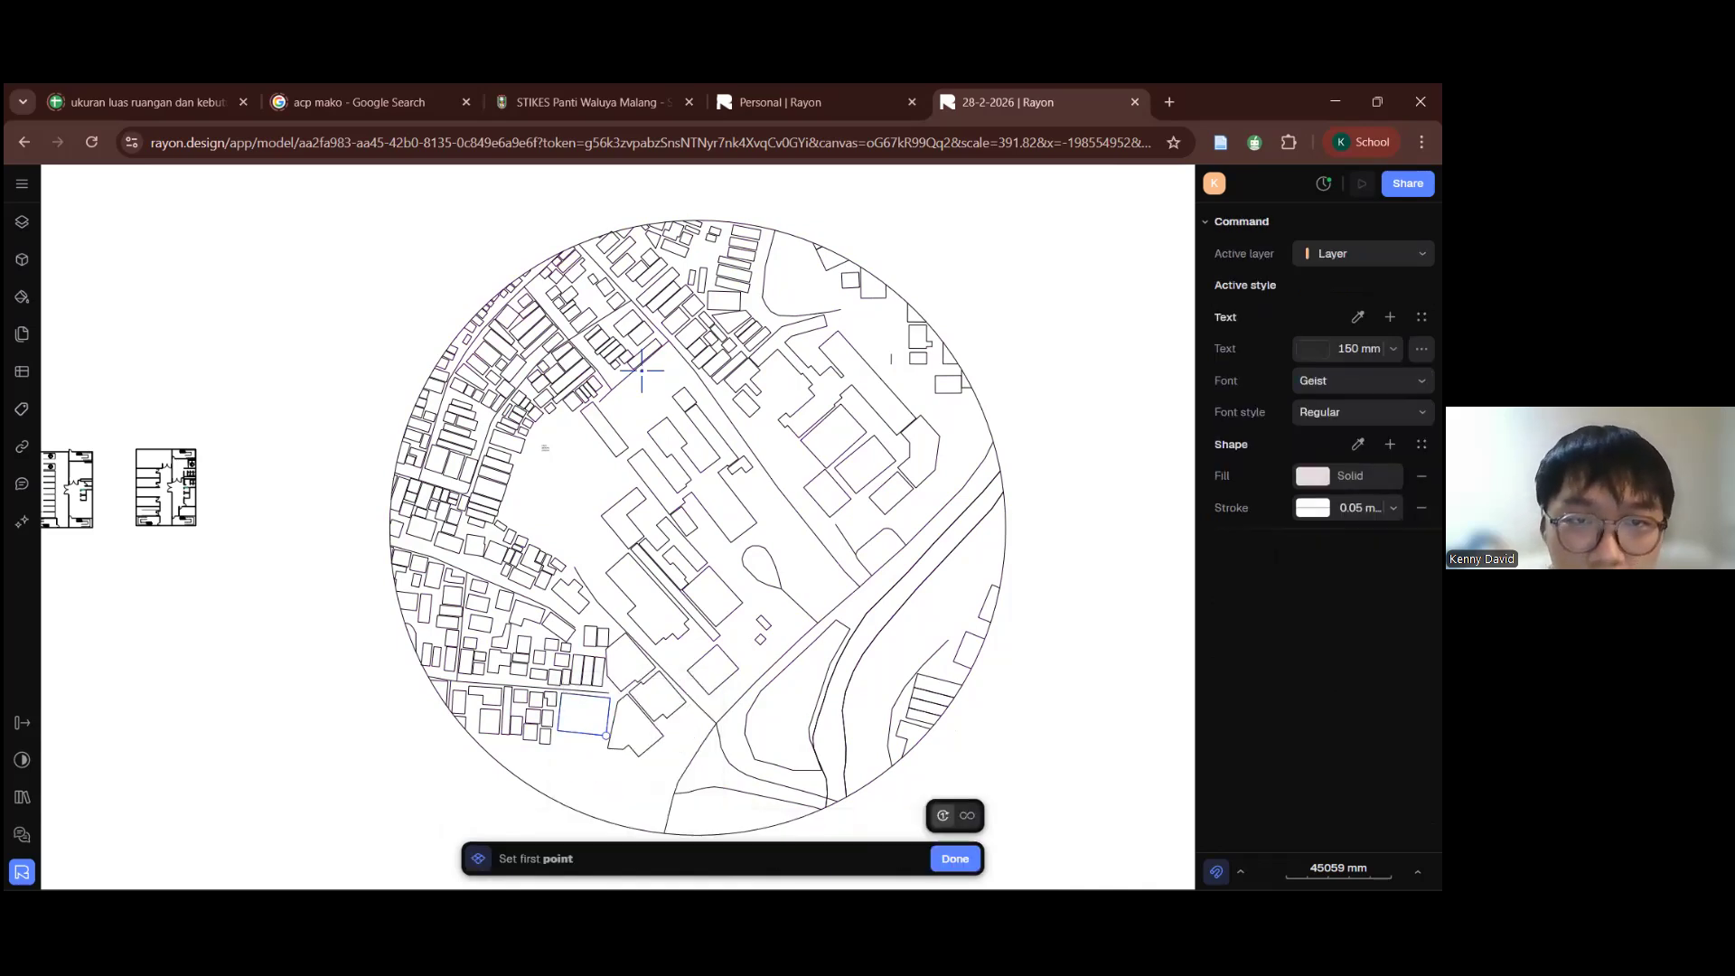
click(954, 857)
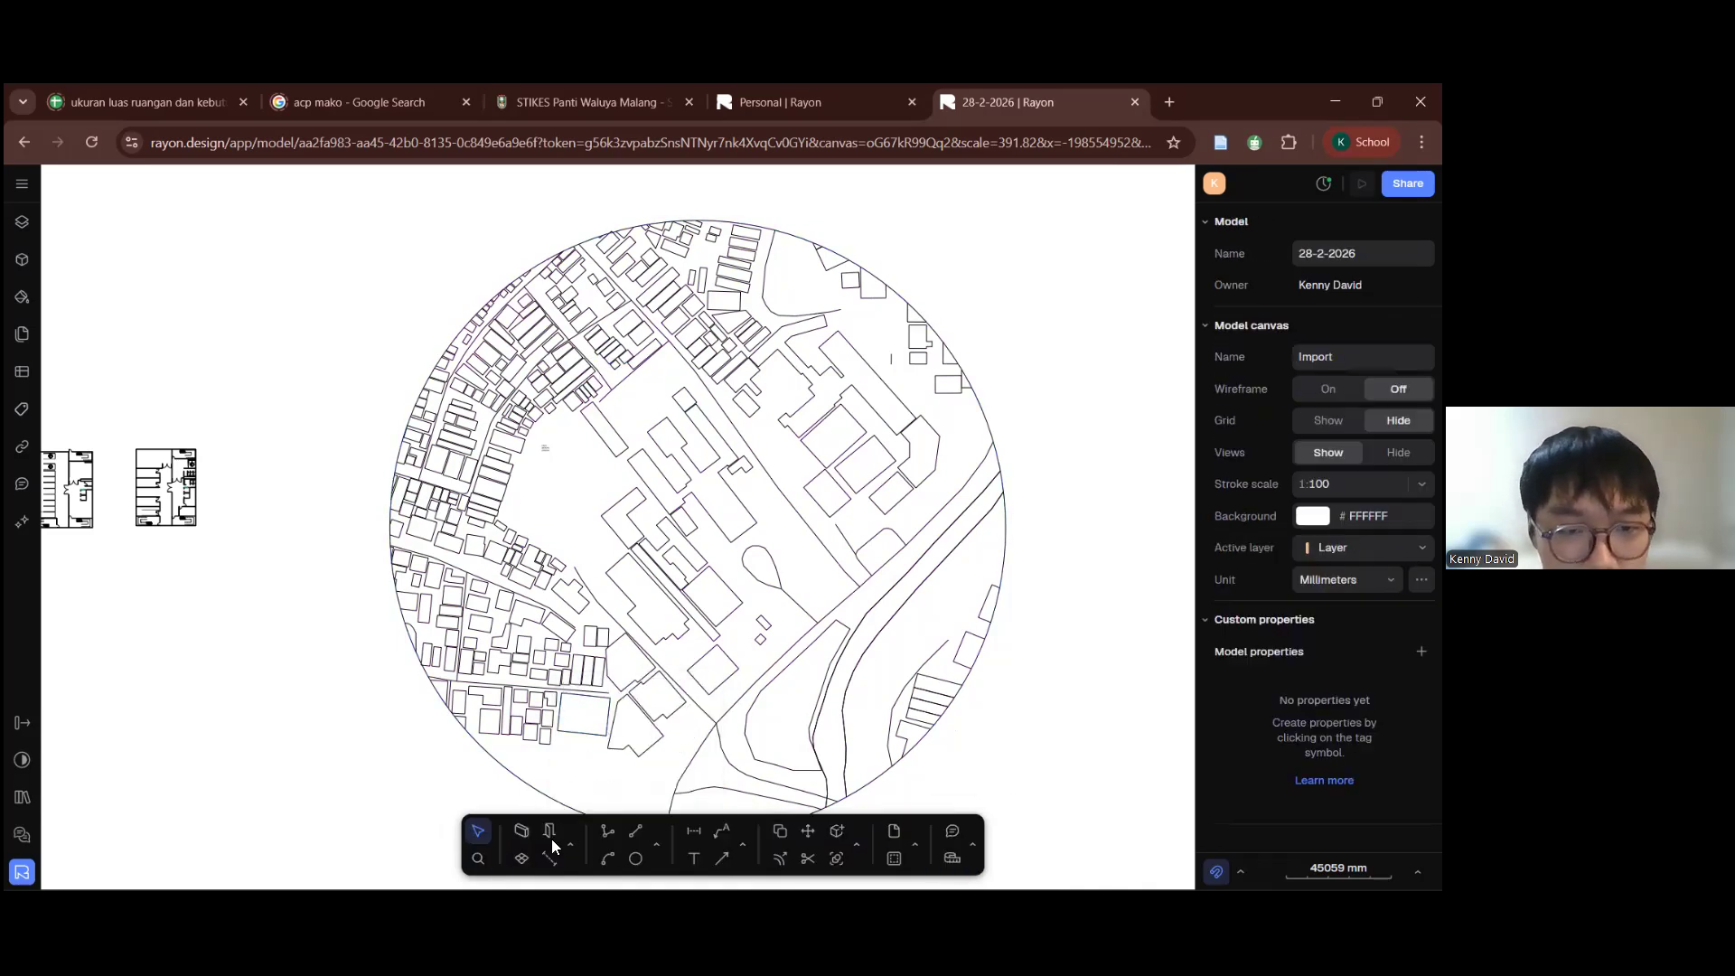
Step: Draw a zone about 116873 by 130218 mm over the elongated central plot containing the loop-shaped path, and deselect it
click(569, 845)
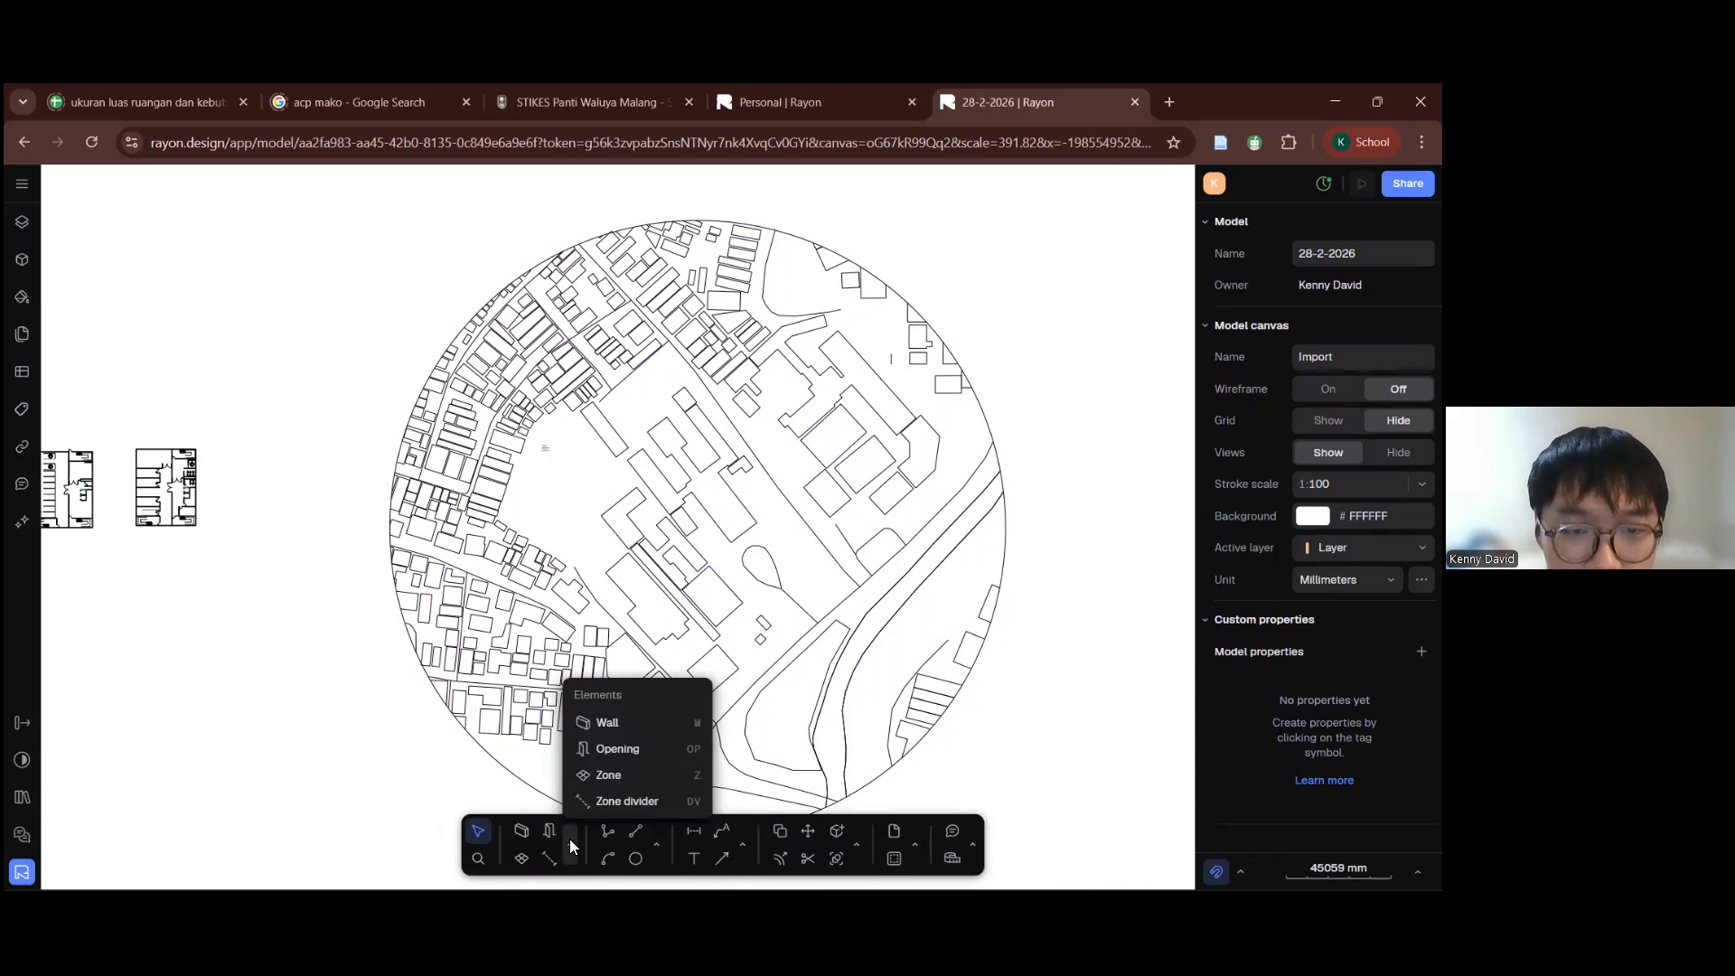
click(621, 784)
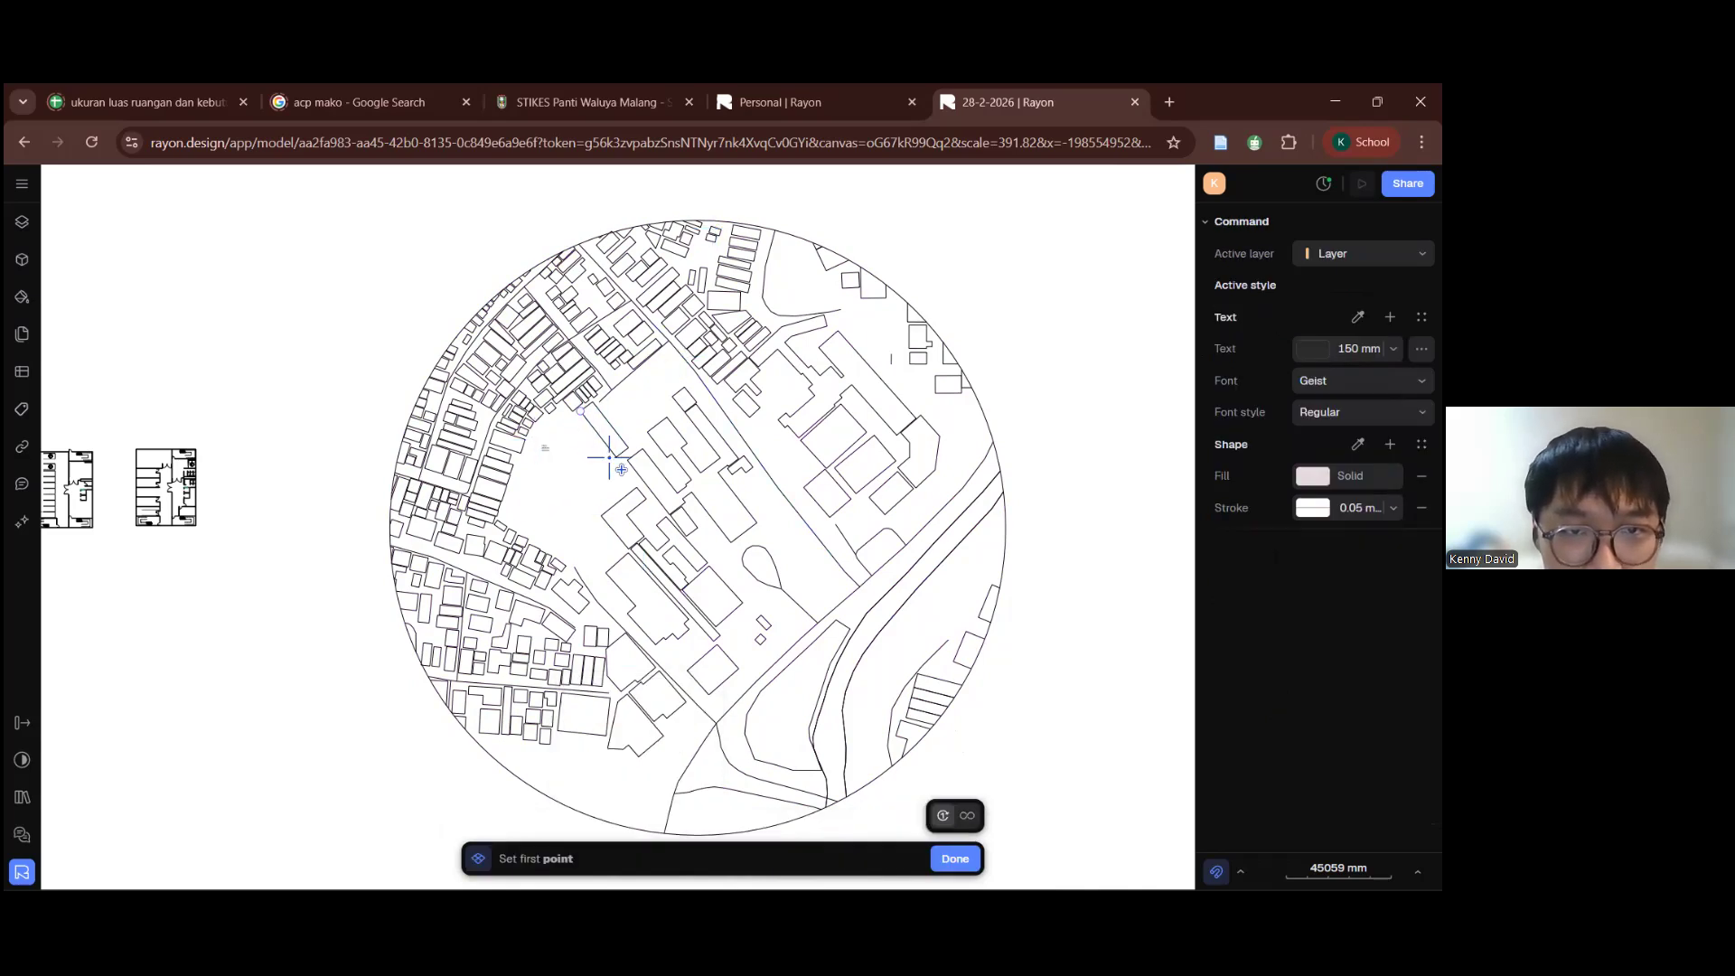
scroll(587, 421, up, 3)
middle_drag(866, 738, 798, 644)
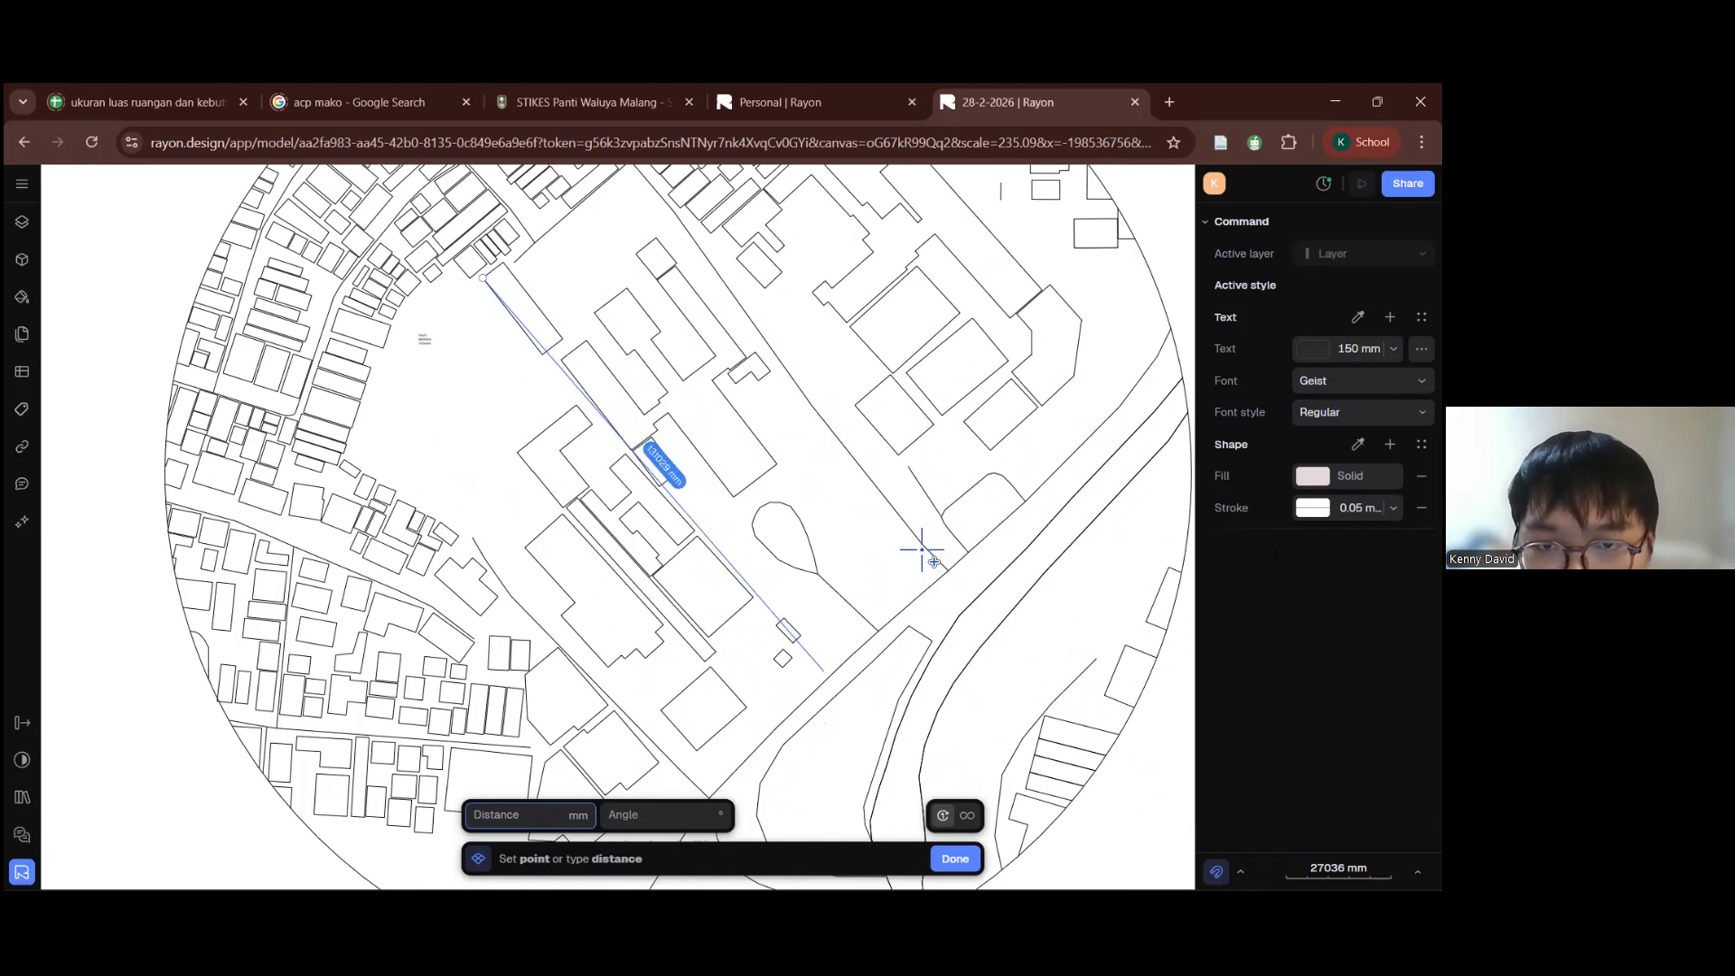
click(822, 419)
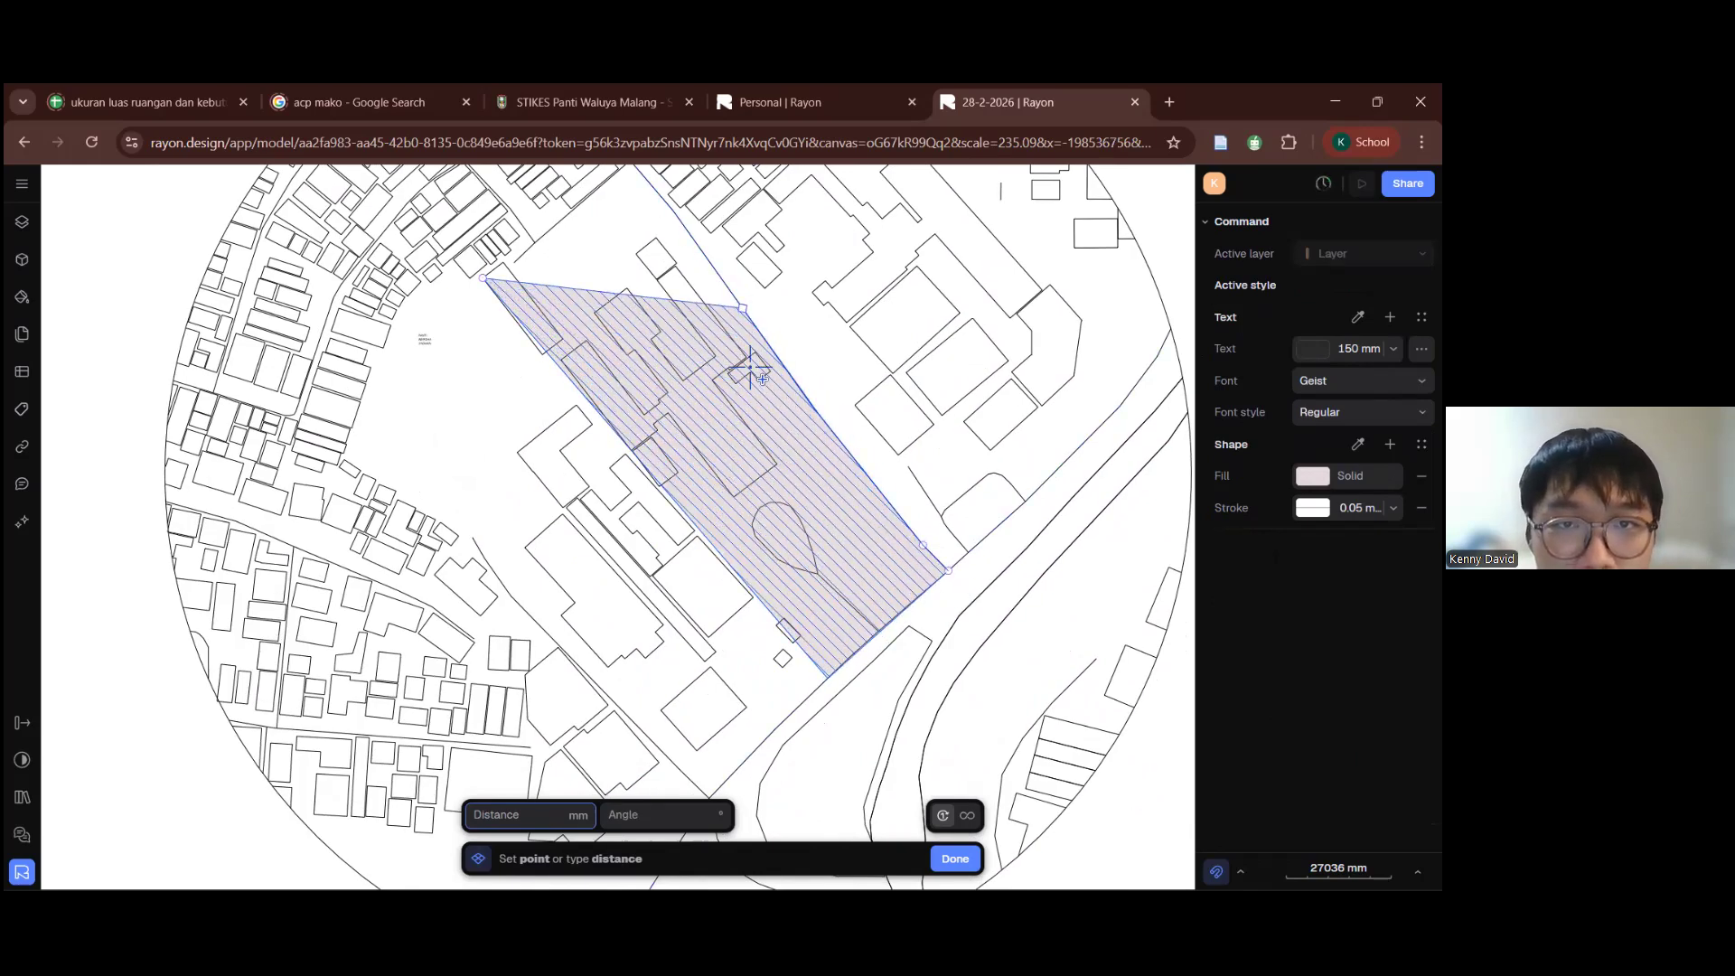
middle_drag(657, 245, 676, 278)
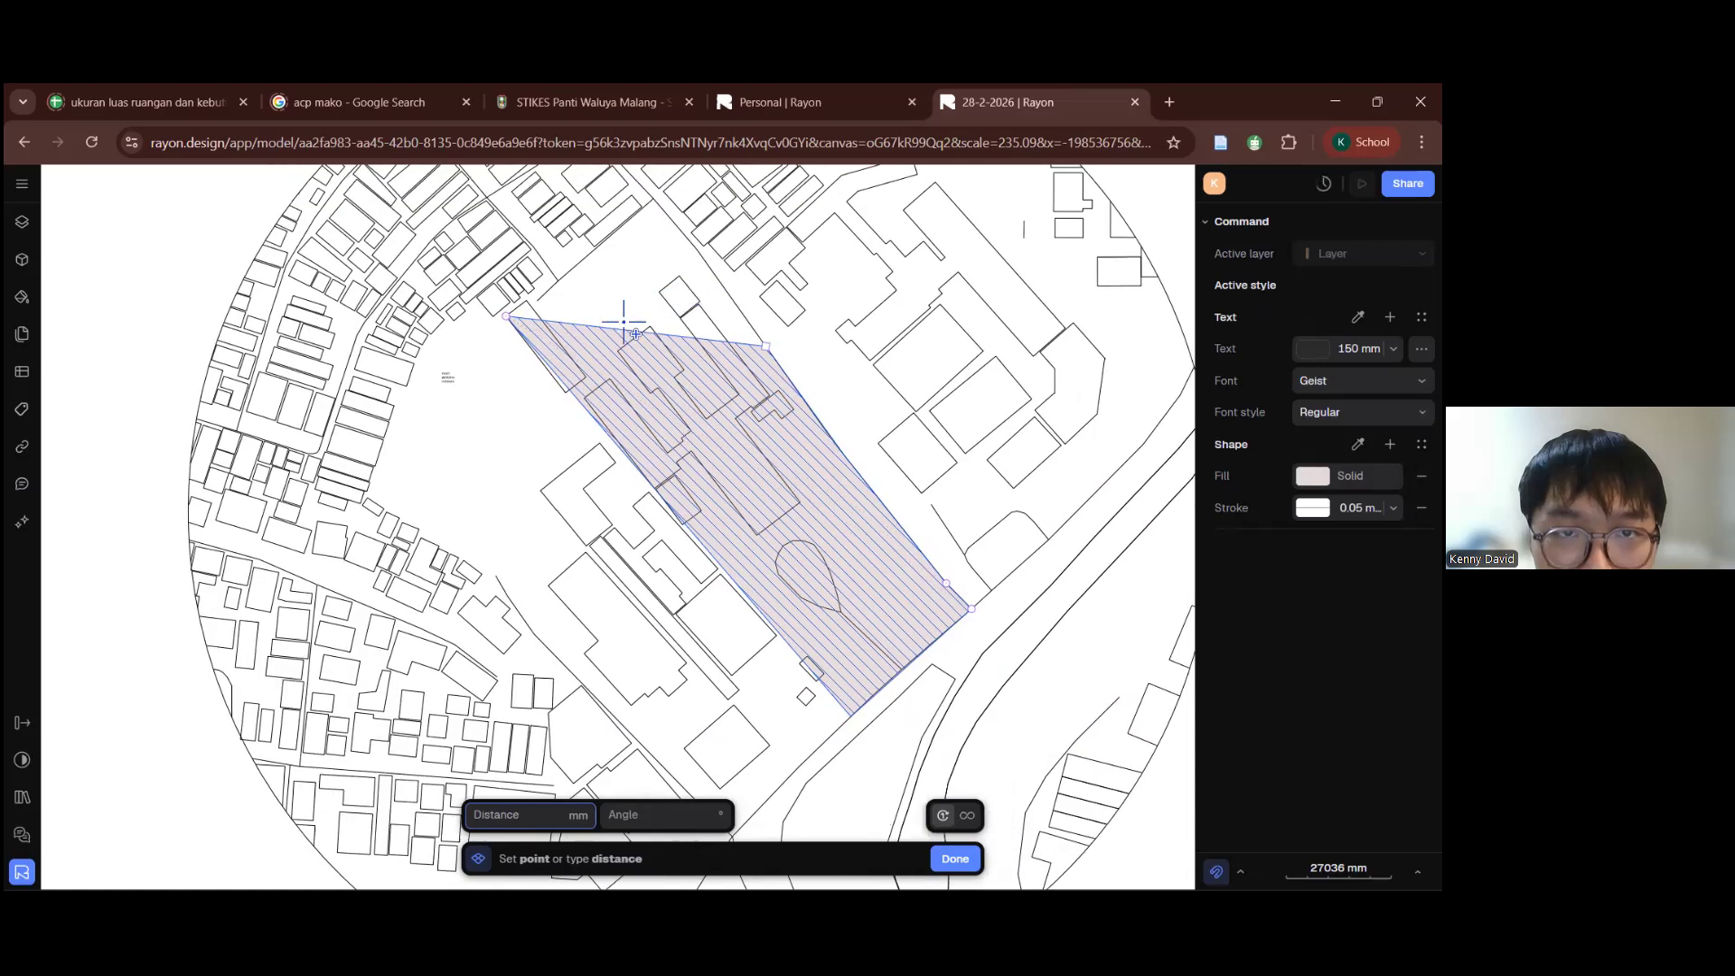
scroll(589, 384, up, 2)
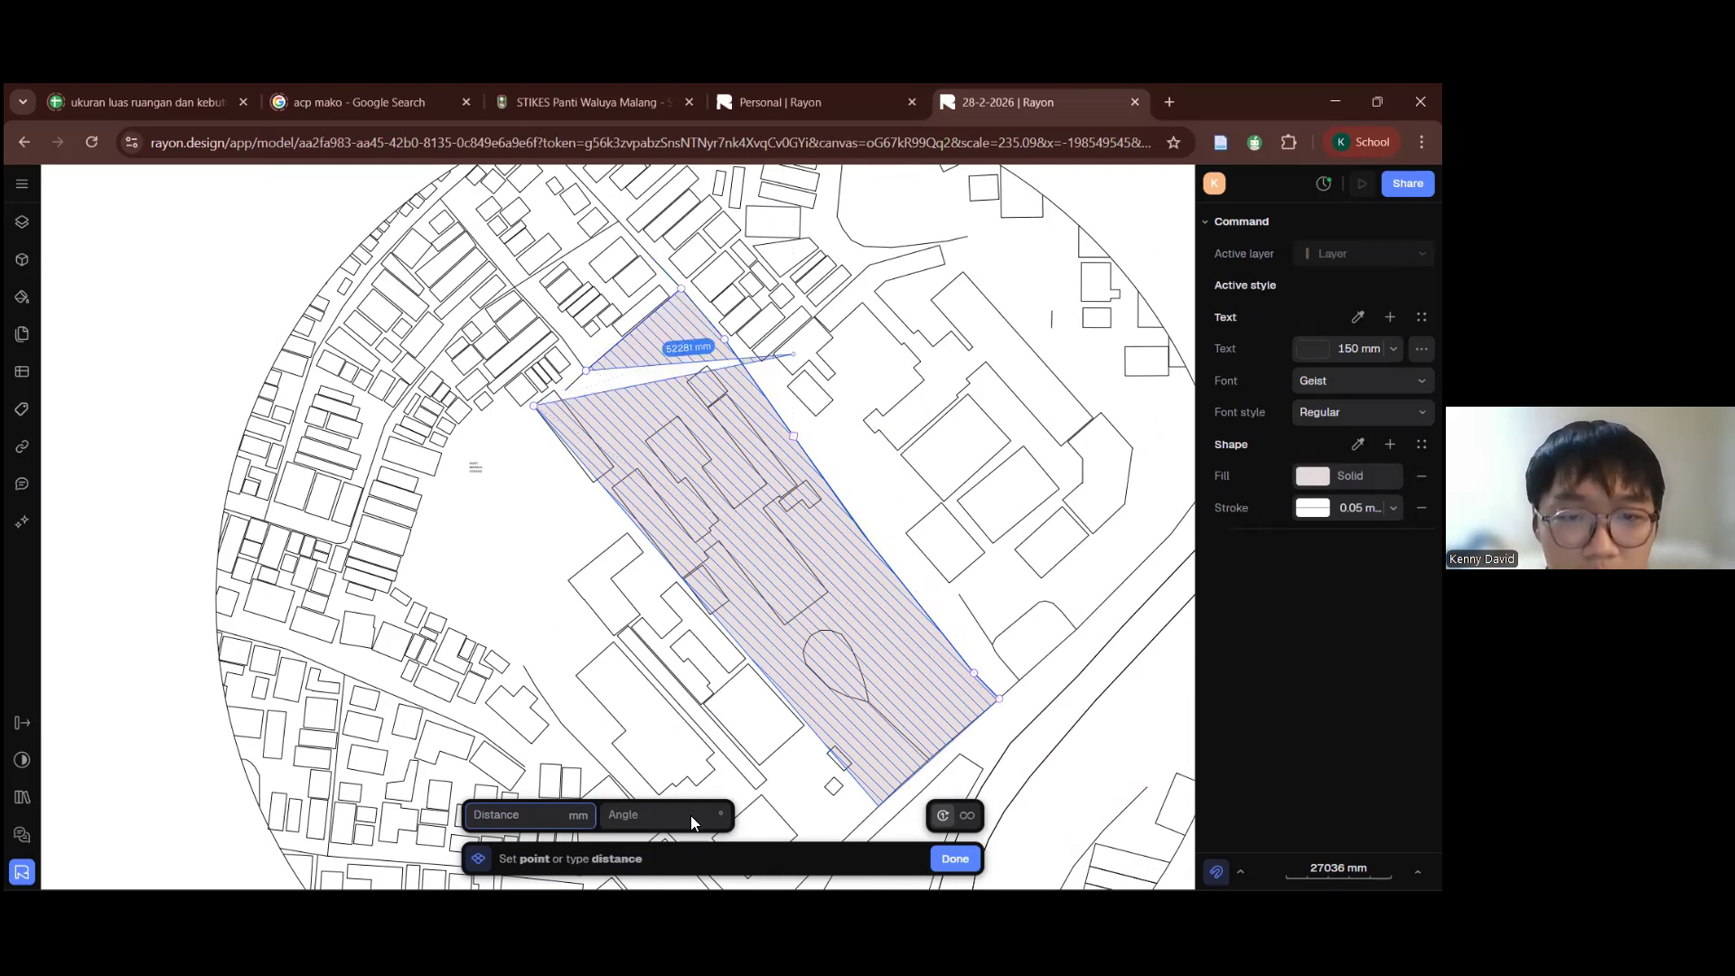
key(Return)
scroll(689, 452, down, 3)
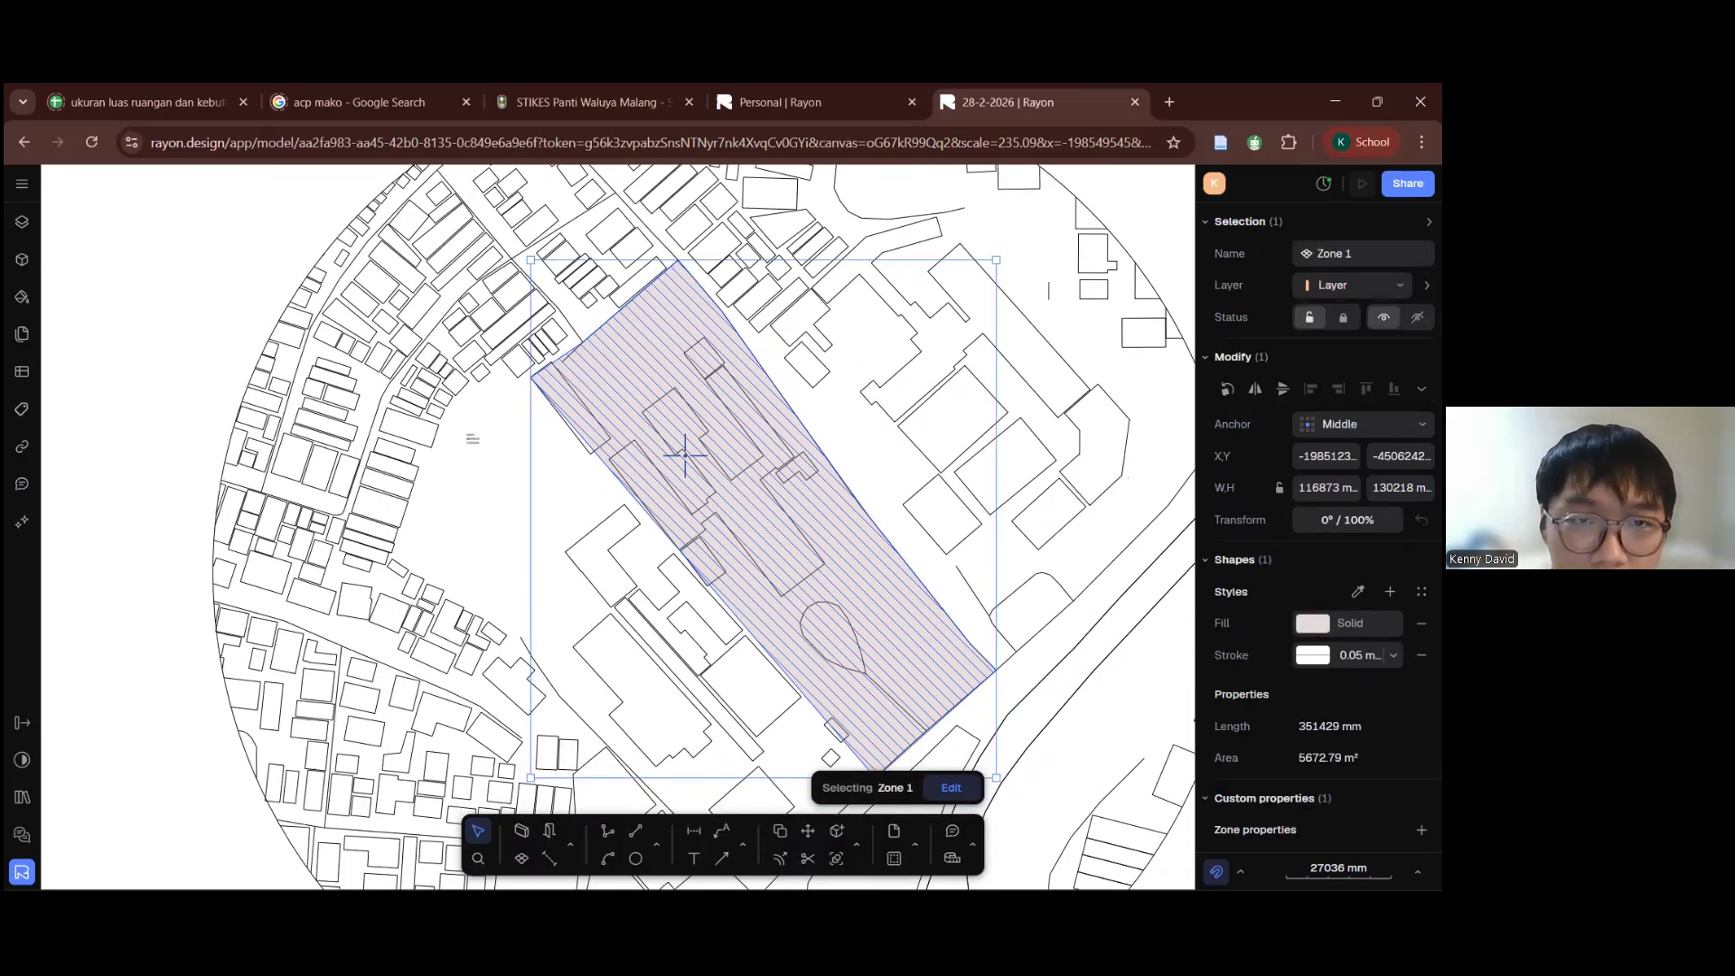
key(Escape)
scroll(811, 519, down, 2)
scroll(810, 520, right, 2)
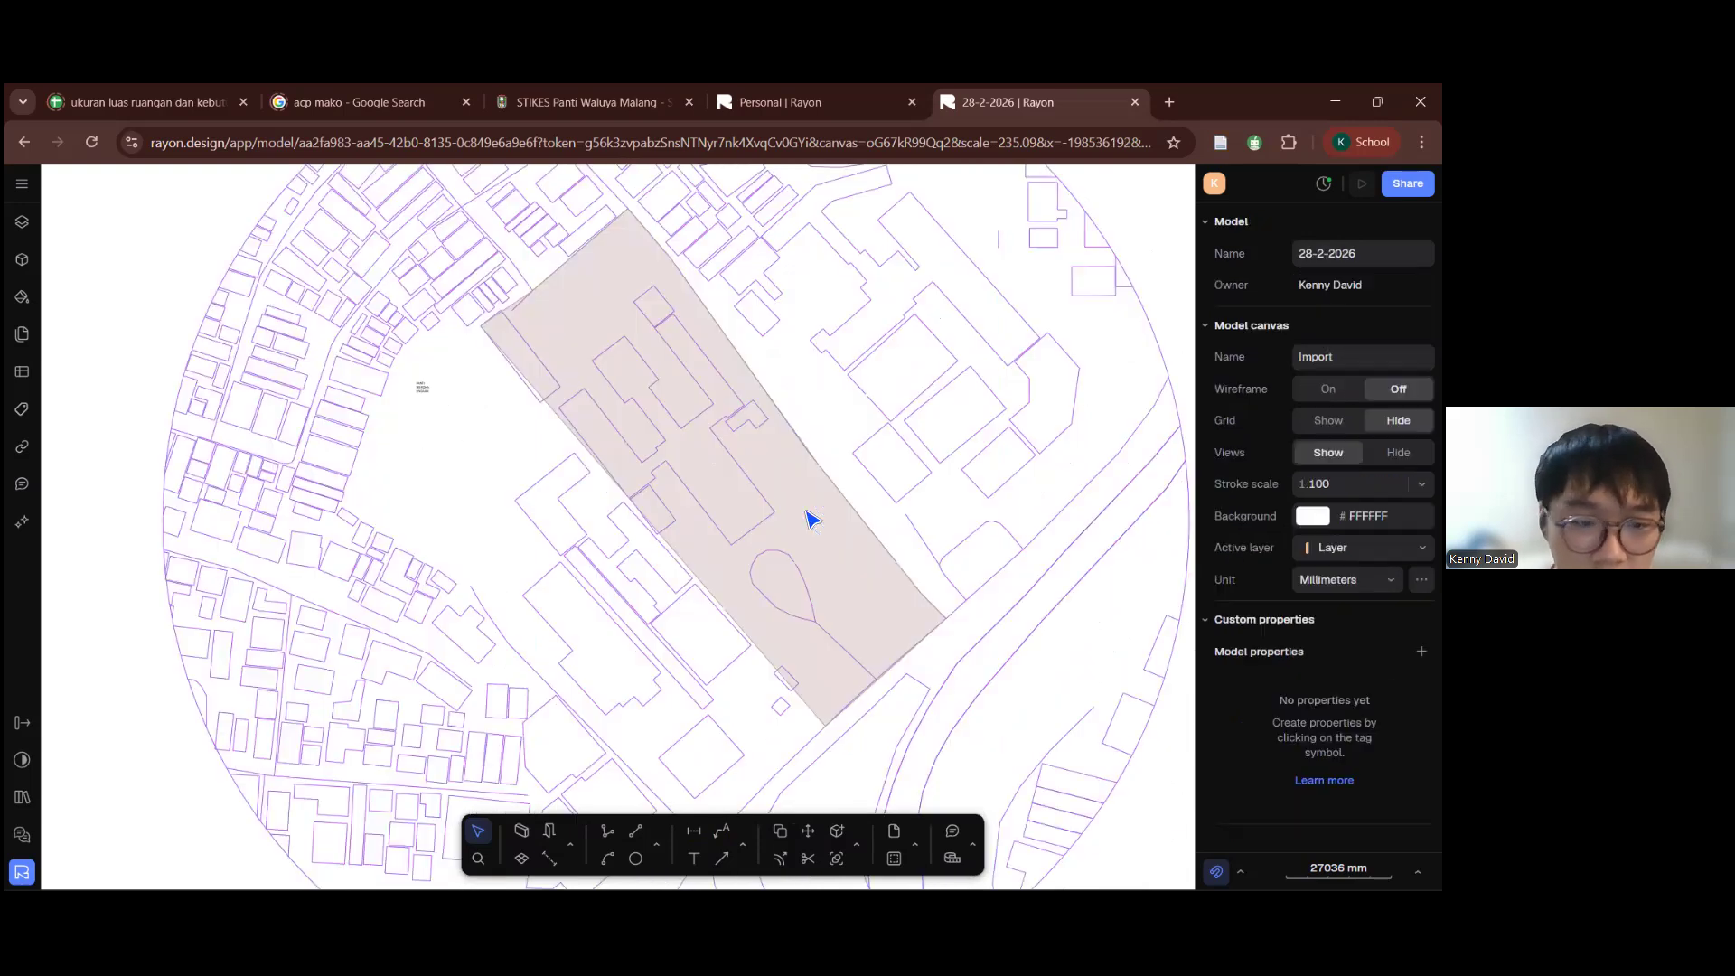
Step: Place the text label "PANTI ASUHAN UNDAAN" between the buildings in the middle of the new zone
key(t)
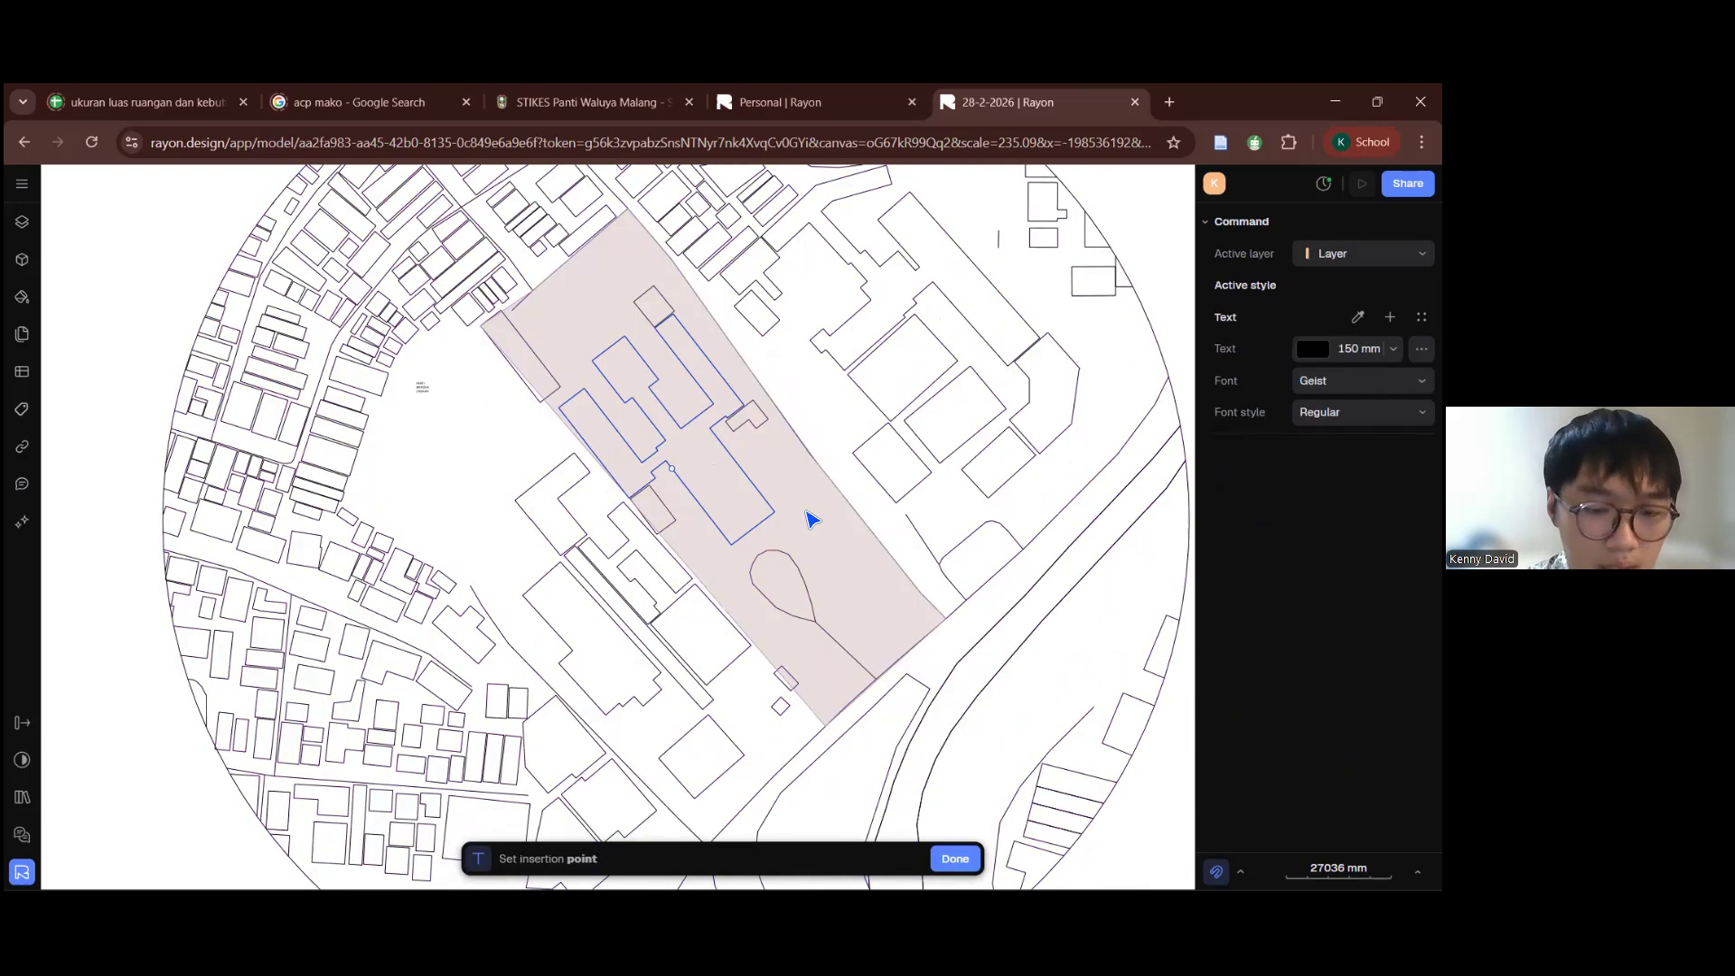
click(810, 520)
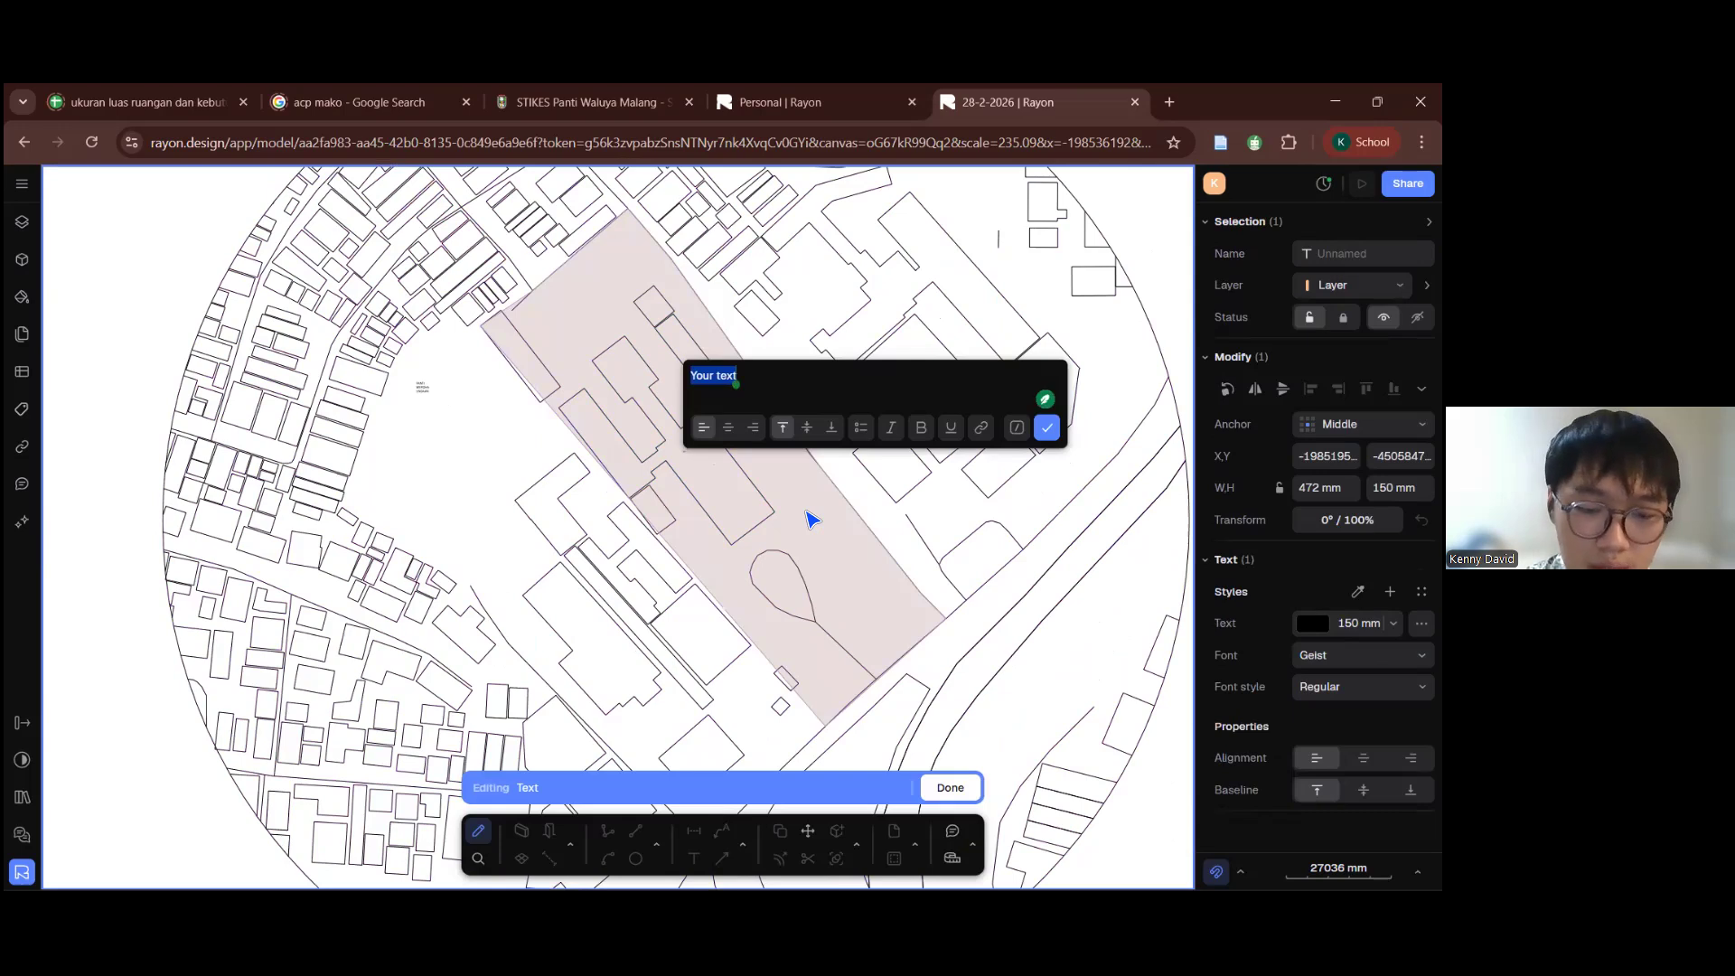
text(PA)
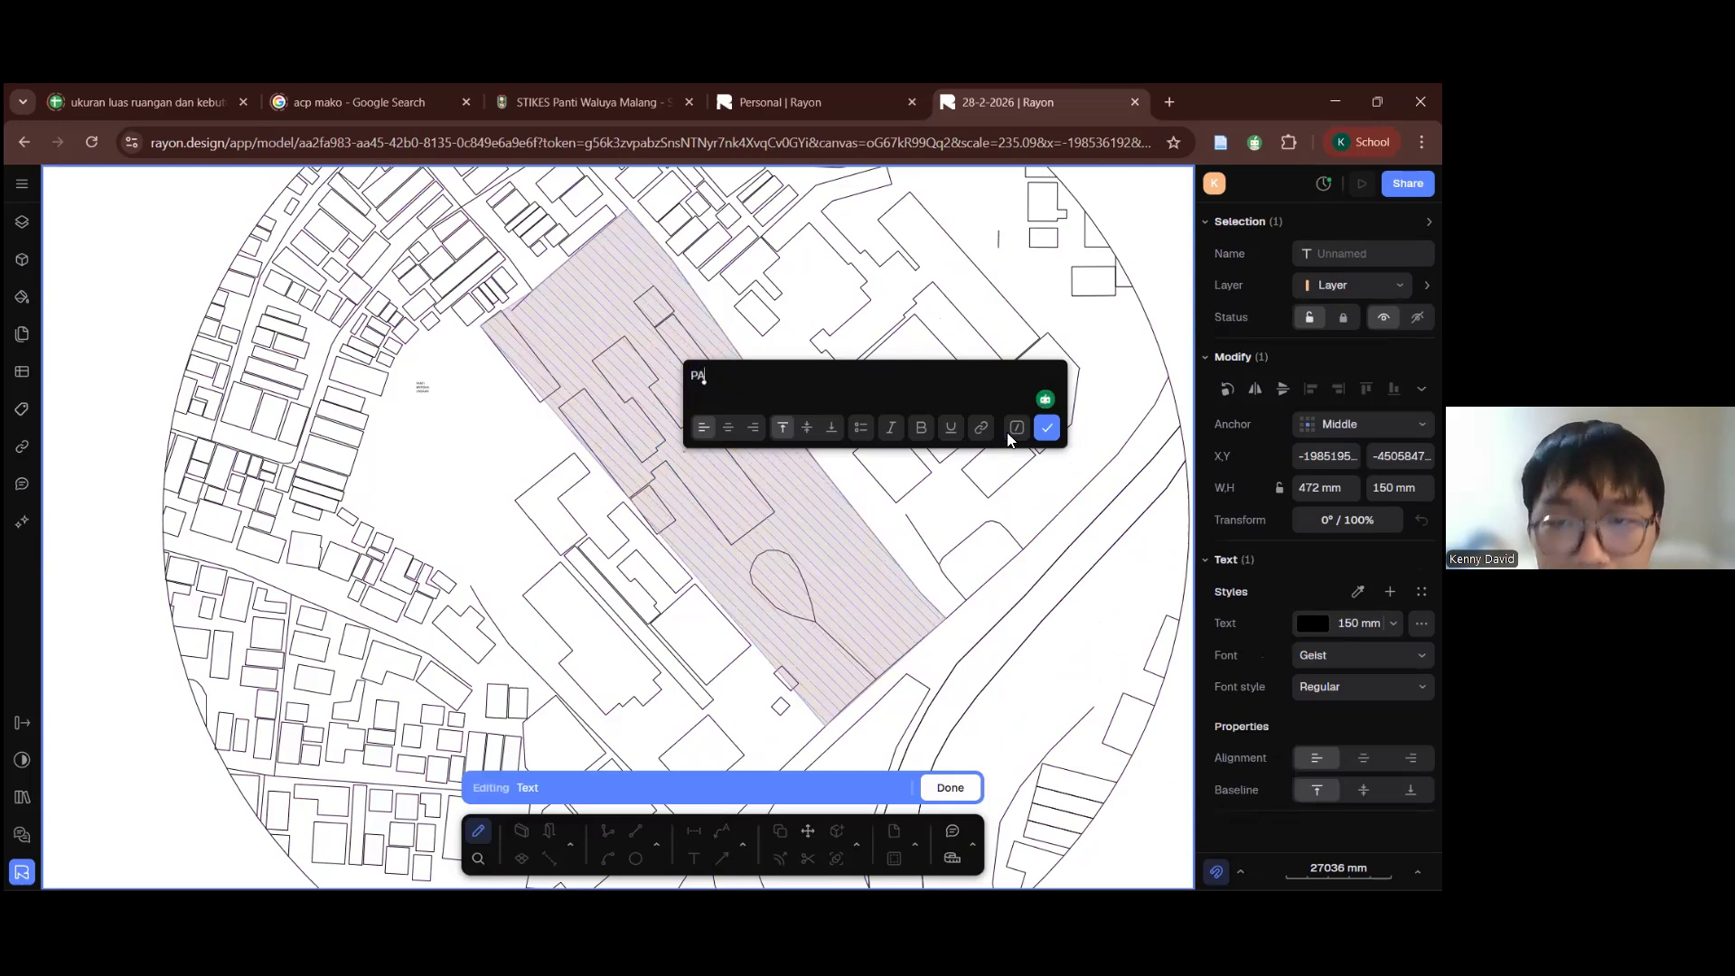
text(NTI ASUHAN UNDAAN)
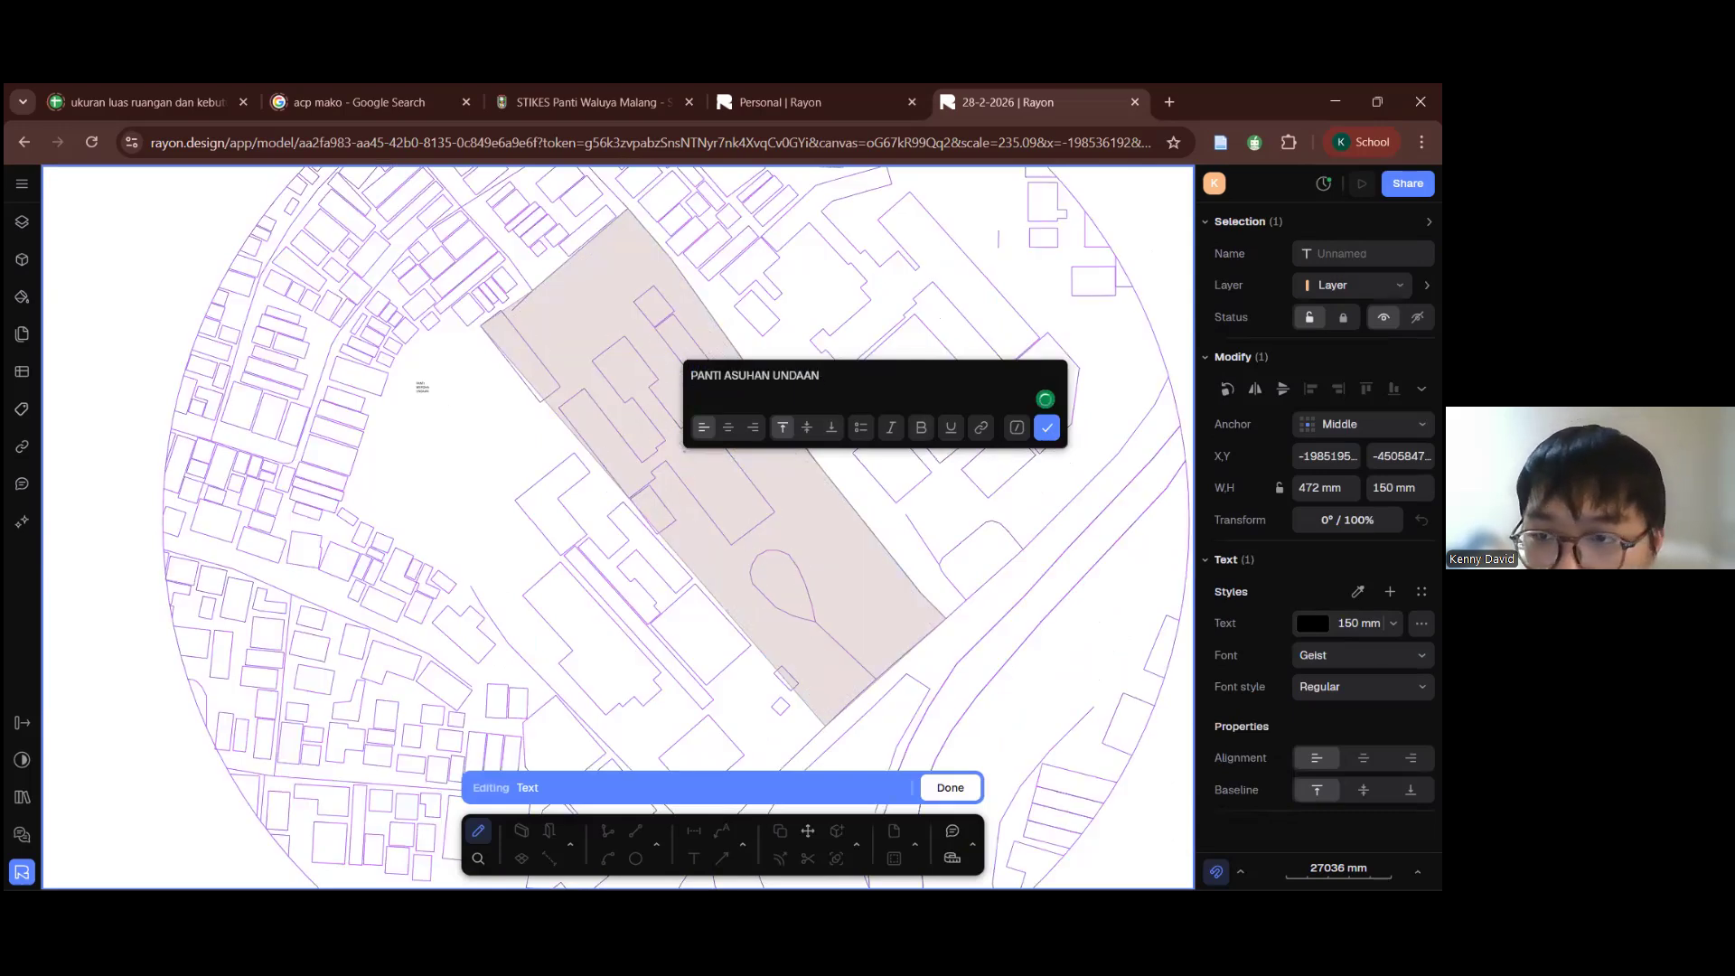
key(Escape)
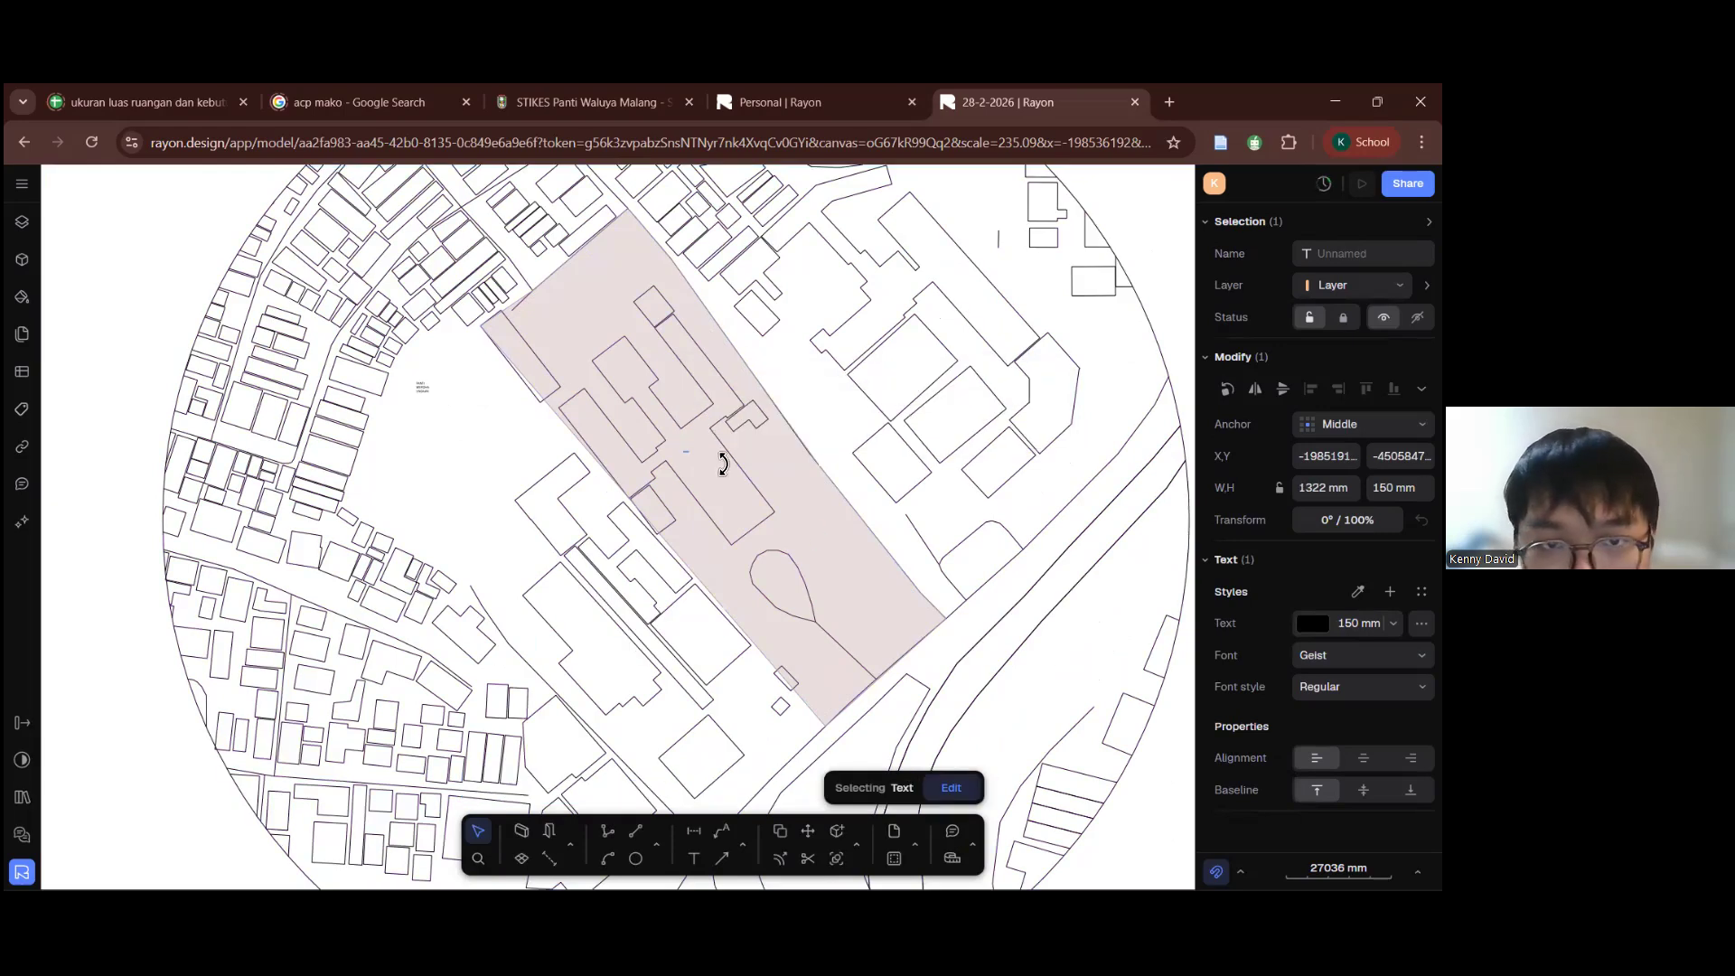
Step: Set the text size of the PANTI ASUHAN UNDAAN label to 1000 mm
click(1393, 624)
click(1328, 799)
scroll(712, 450, up, 10)
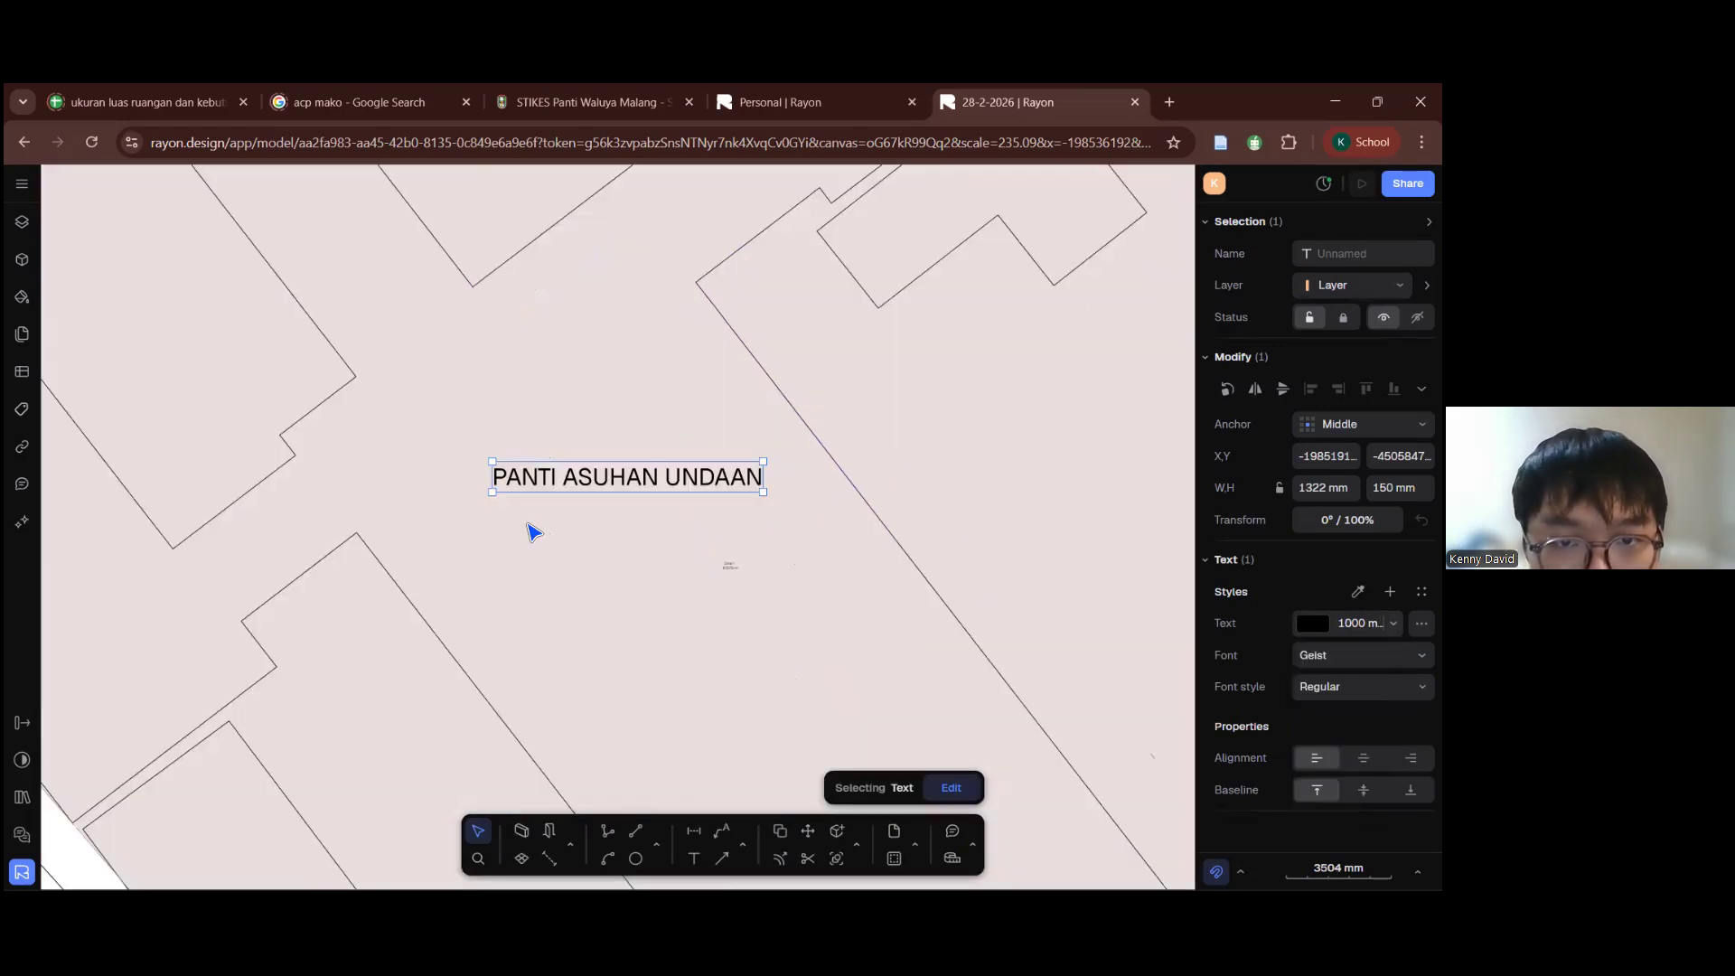
click(594, 486)
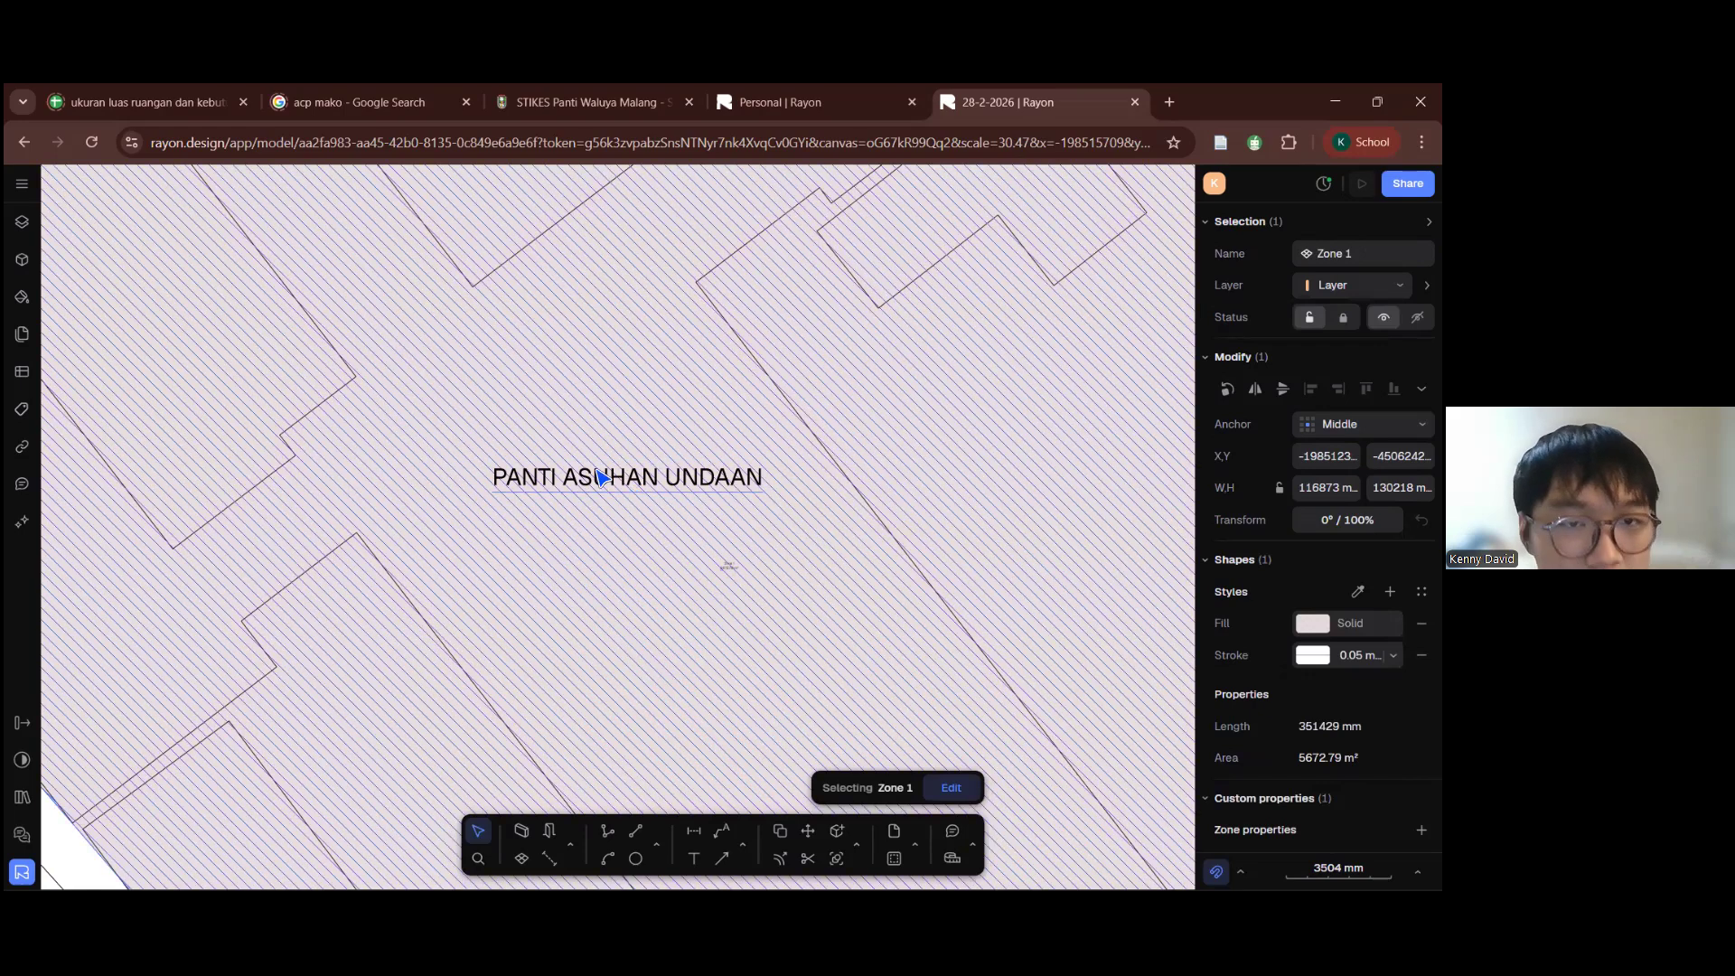
Step: Start another zone and give it a light purple solid fill and a 0.5 mm stroke
scroll(688, 452, down, 5)
click(621, 792)
click(570, 846)
click(615, 775)
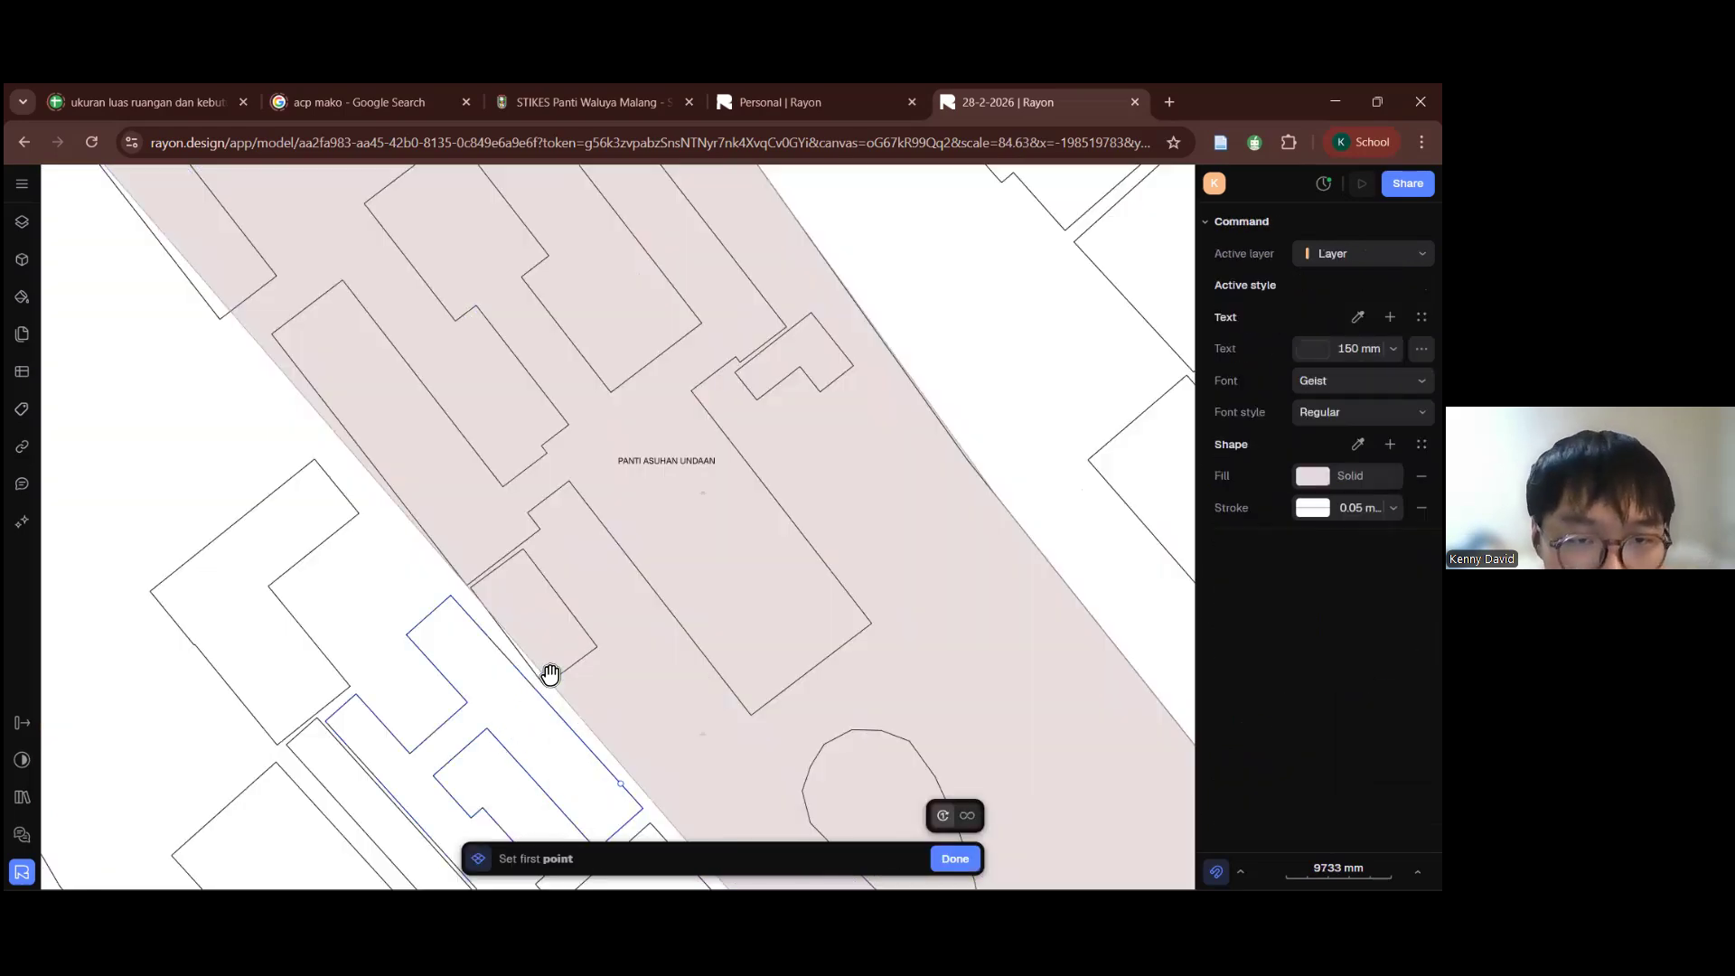
scroll(686, 777, down, 3)
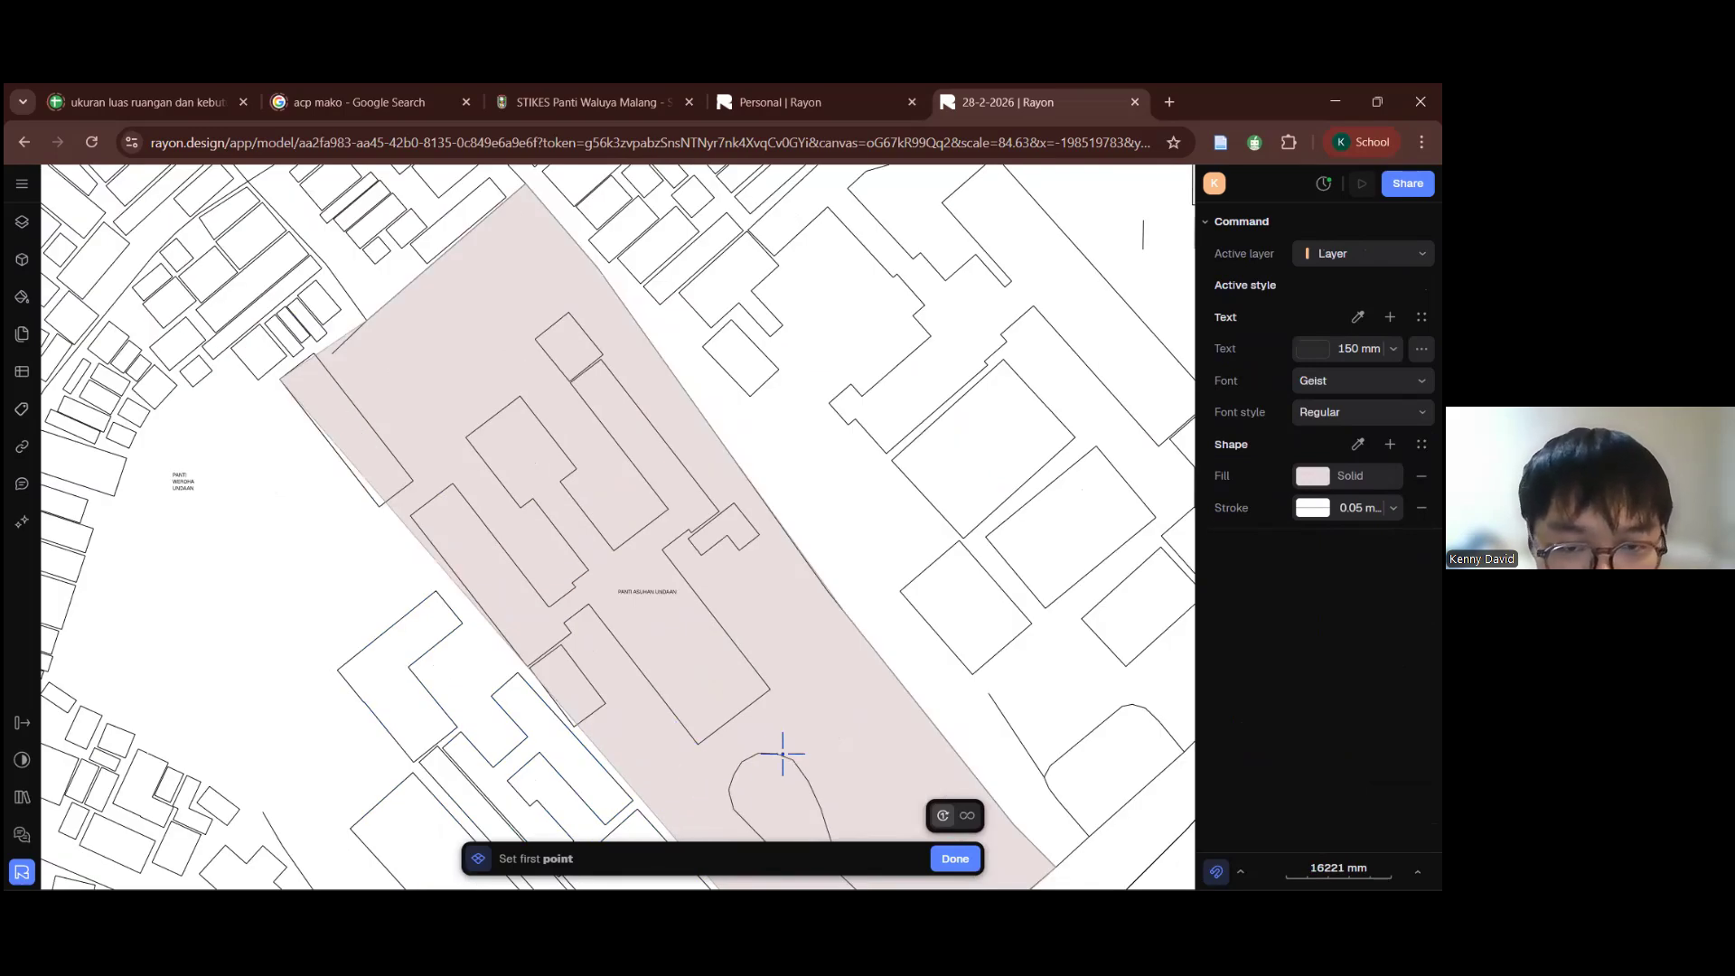
scroll(786, 739, down, 3)
scroll(1133, 482, down, 3)
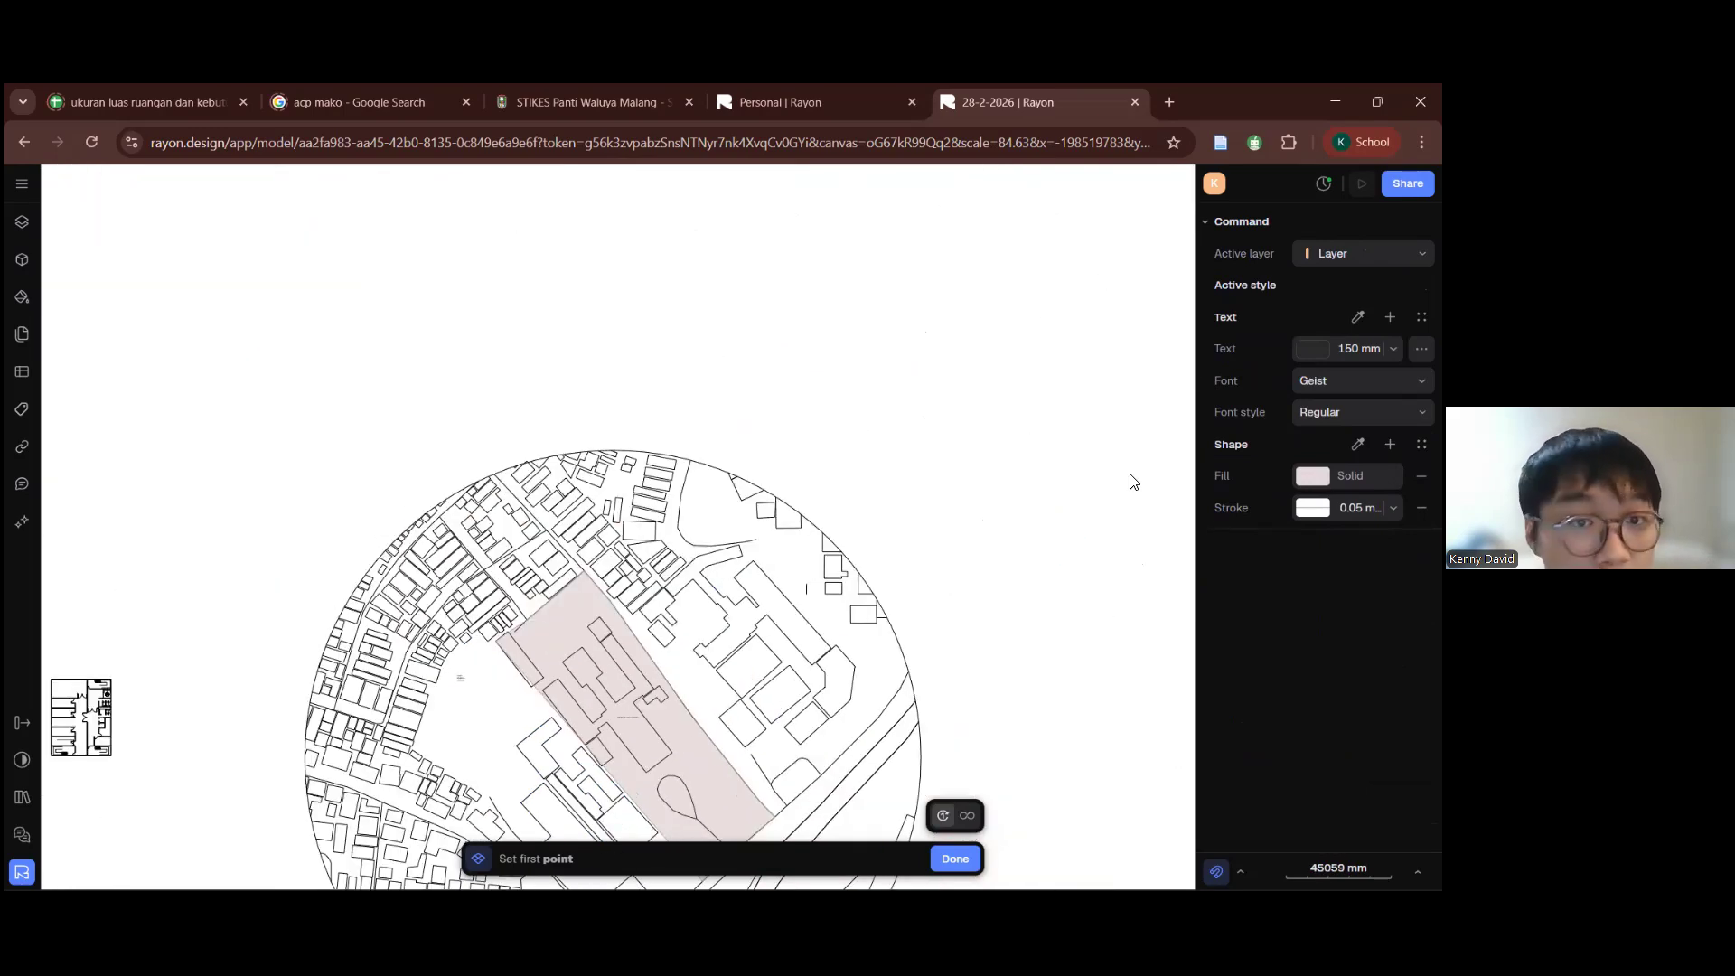
middle_drag(562, 695, 616, 619)
scroll(798, 796, up, 3)
middle_drag(798, 796, 862, 701)
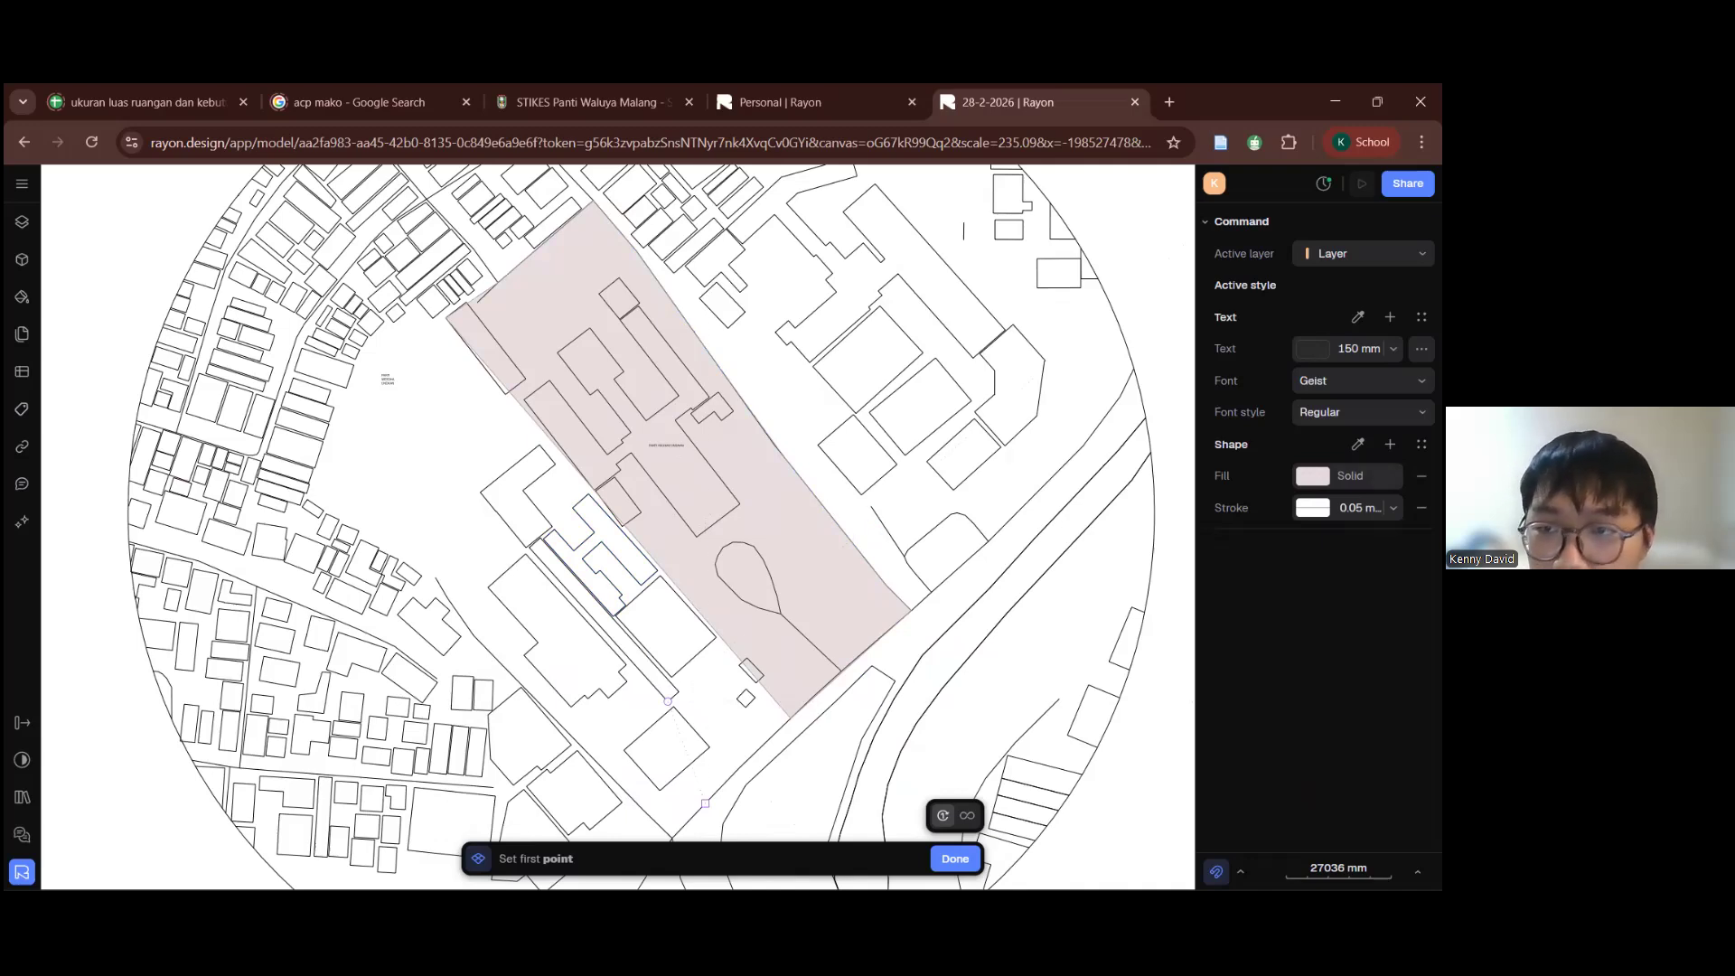
click(1313, 475)
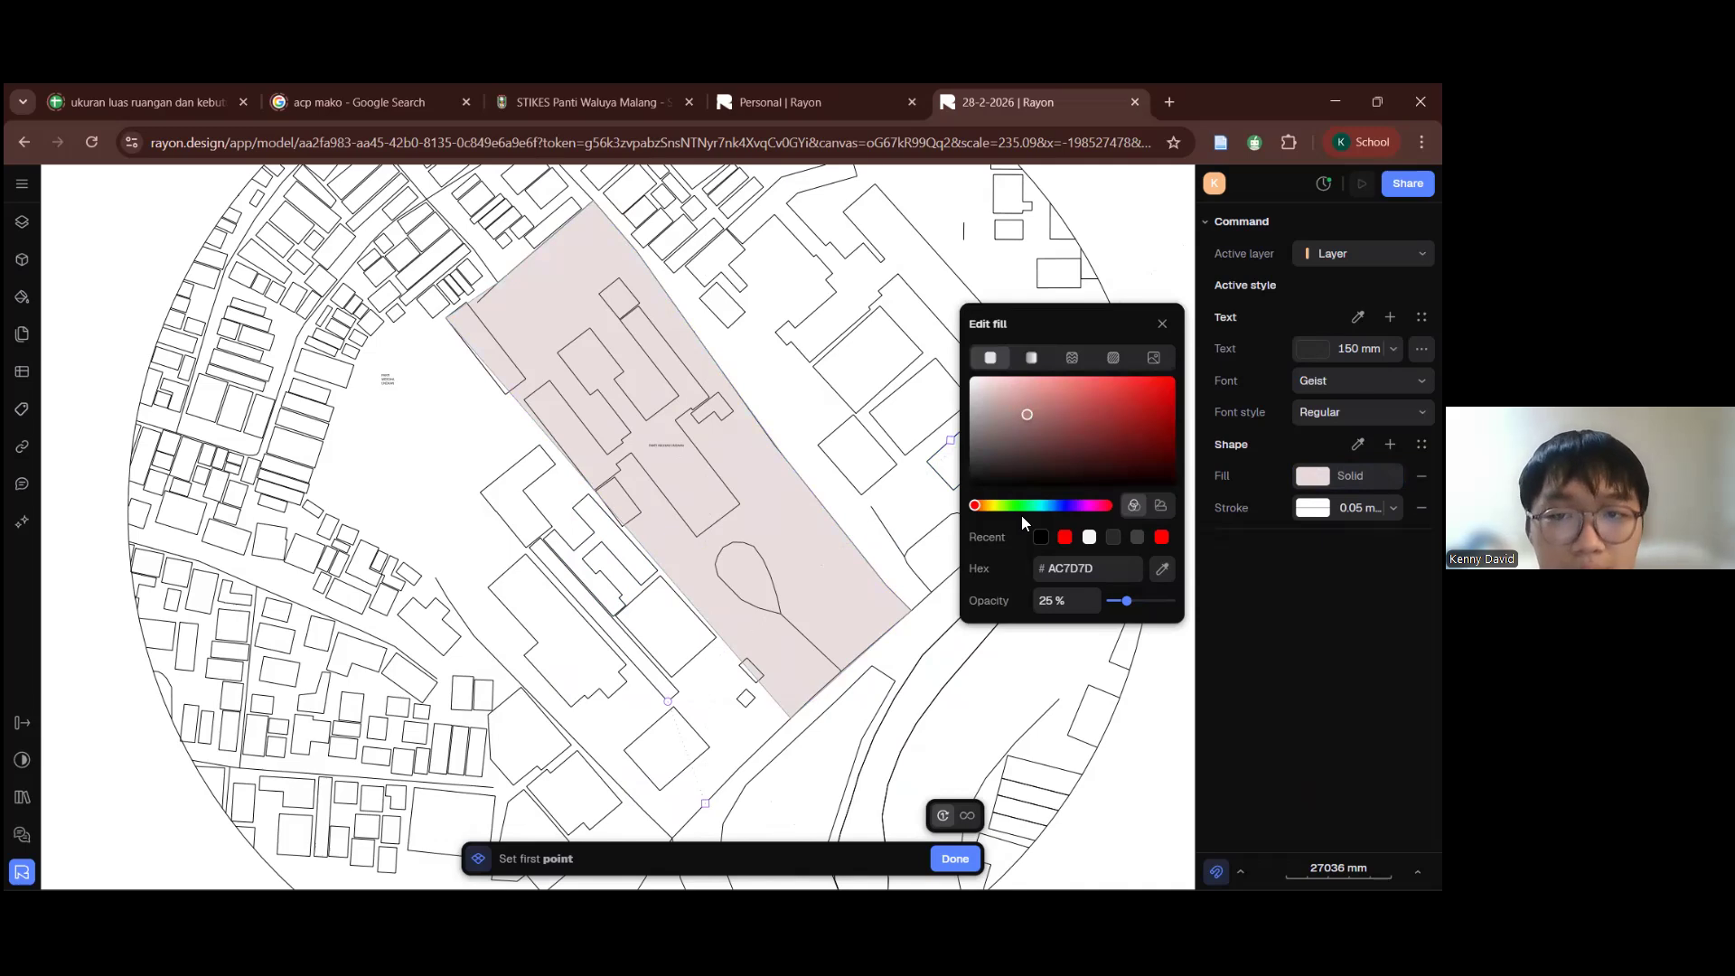
drag(988, 510, 1076, 505)
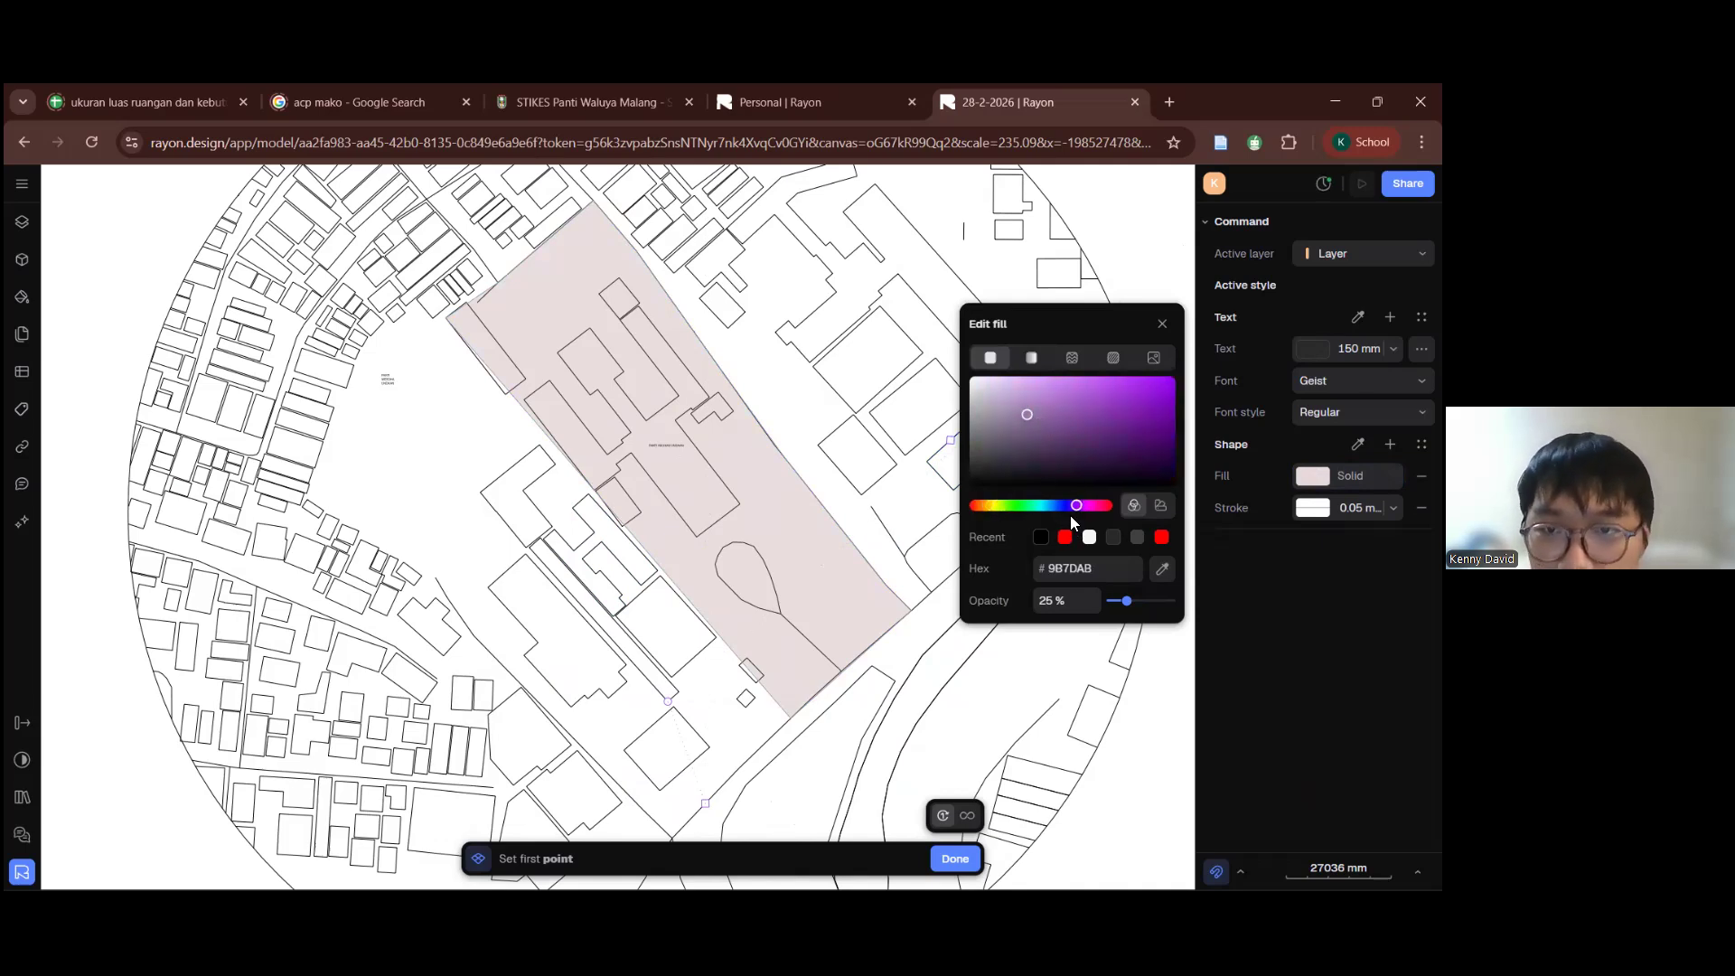
click(1065, 508)
mouse_move(1034, 437)
mouse_down()
mouse_move(1083, 394)
mouse_move(1135, 393)
mouse_up()
key(Escape)
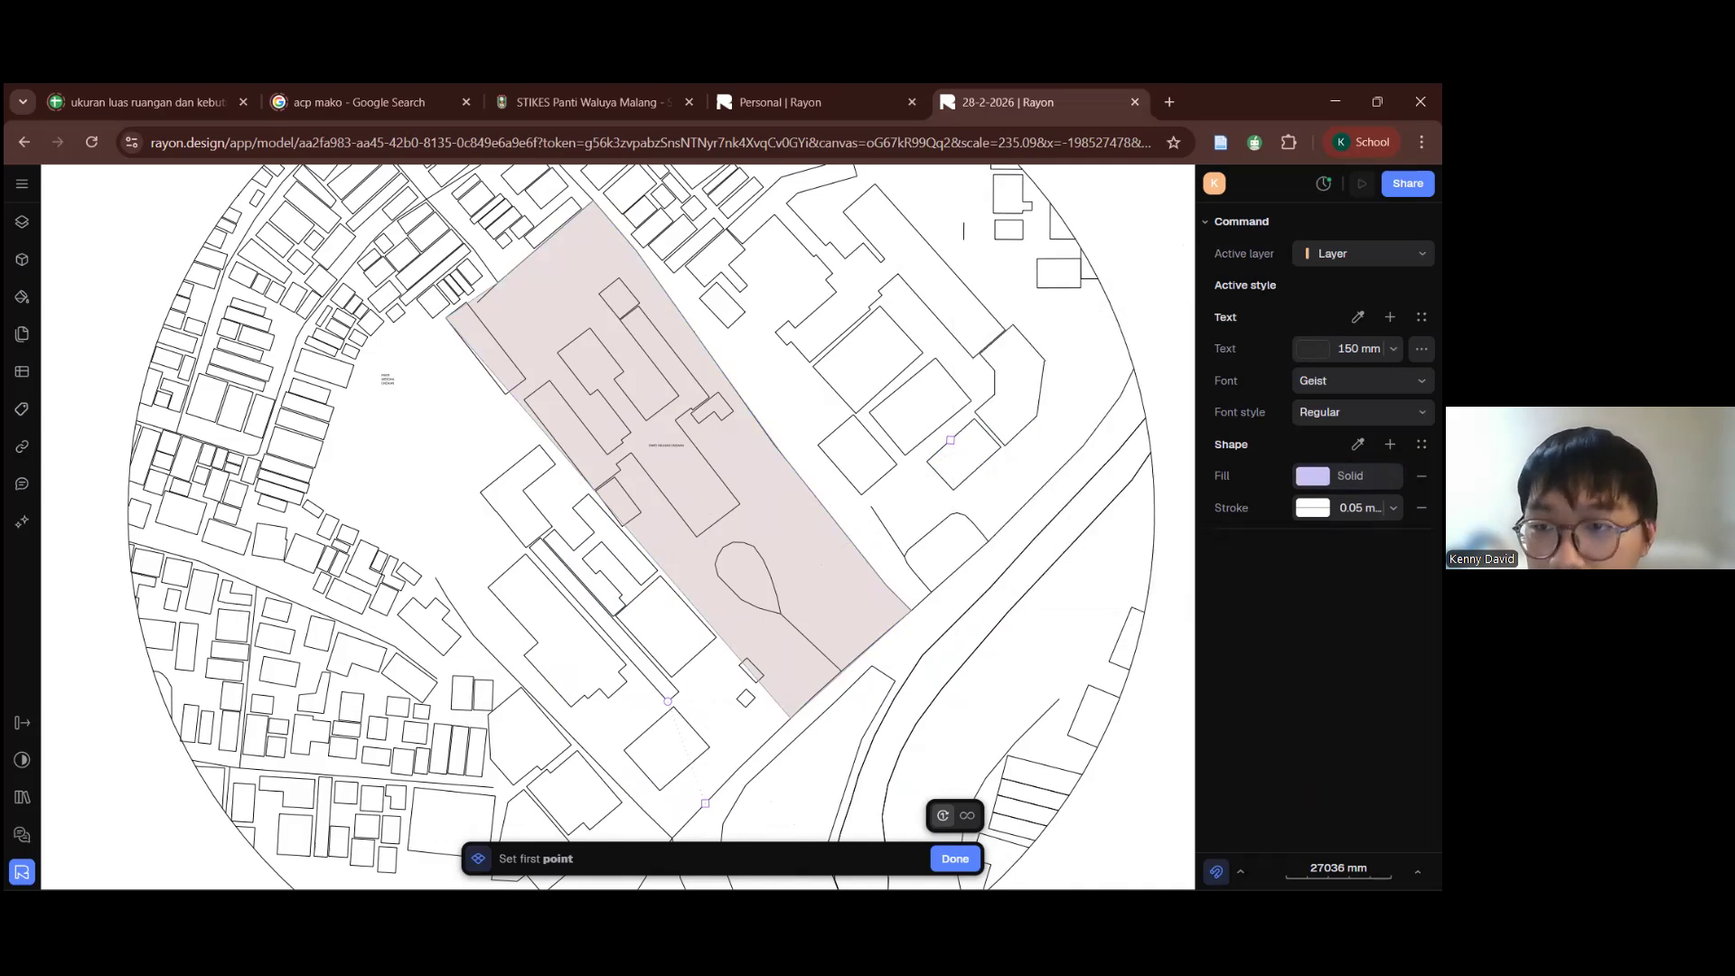
click(1360, 508)
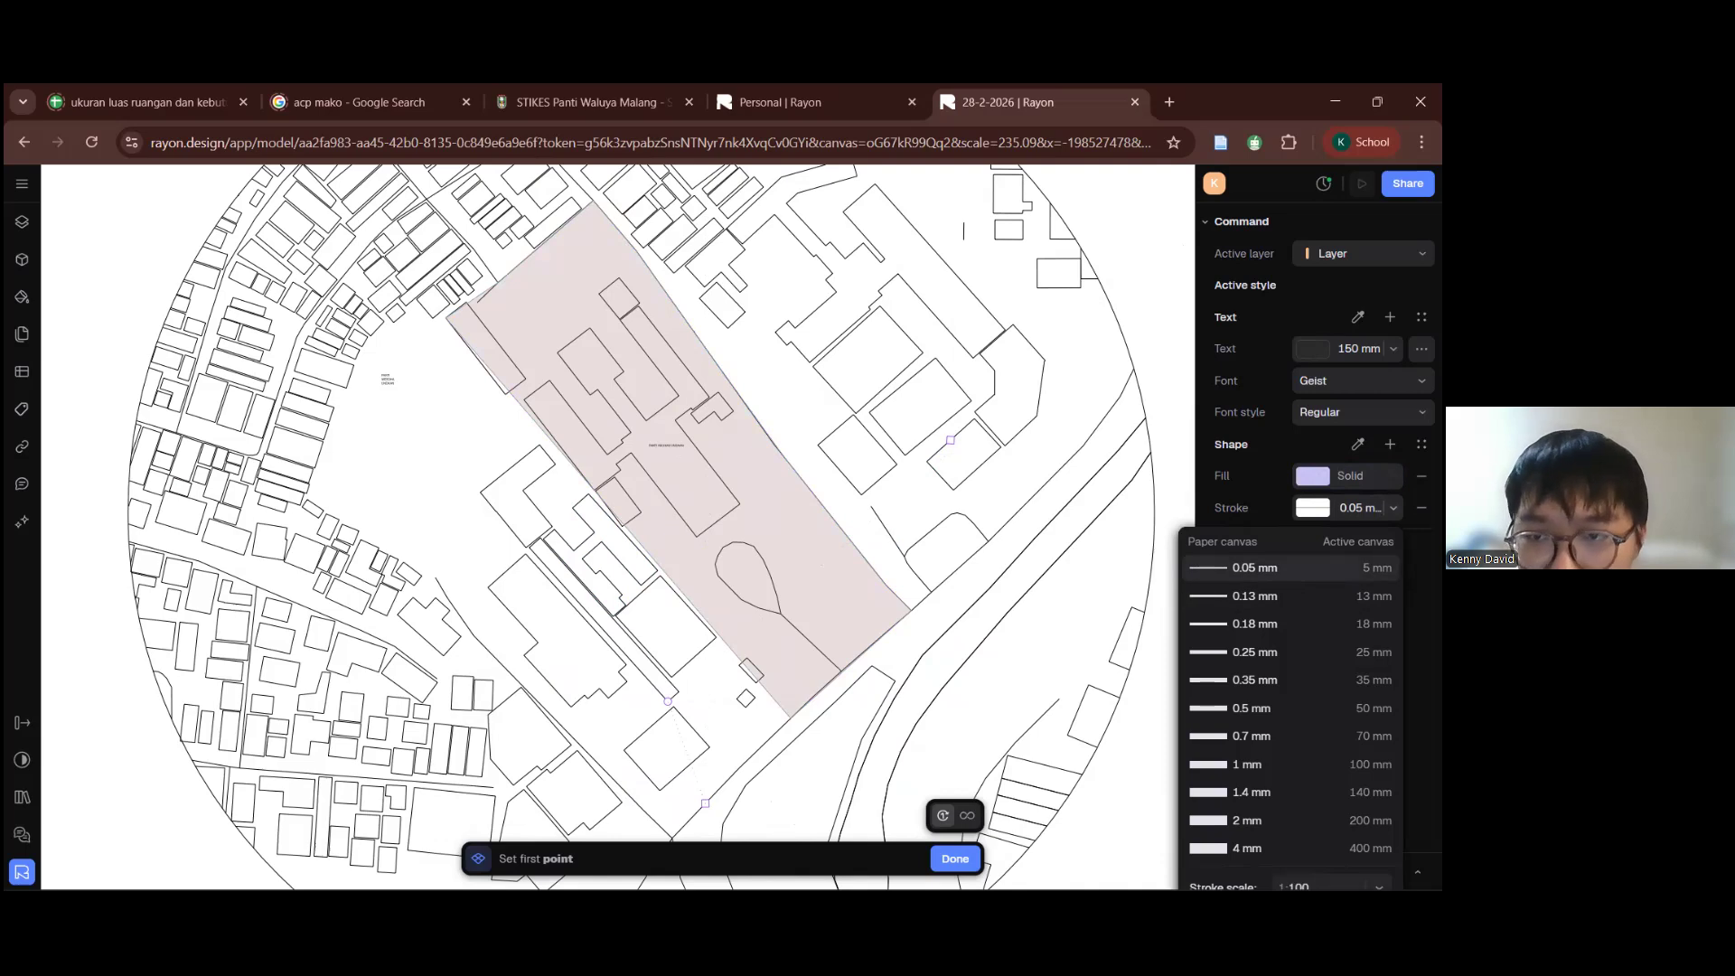
click(1254, 707)
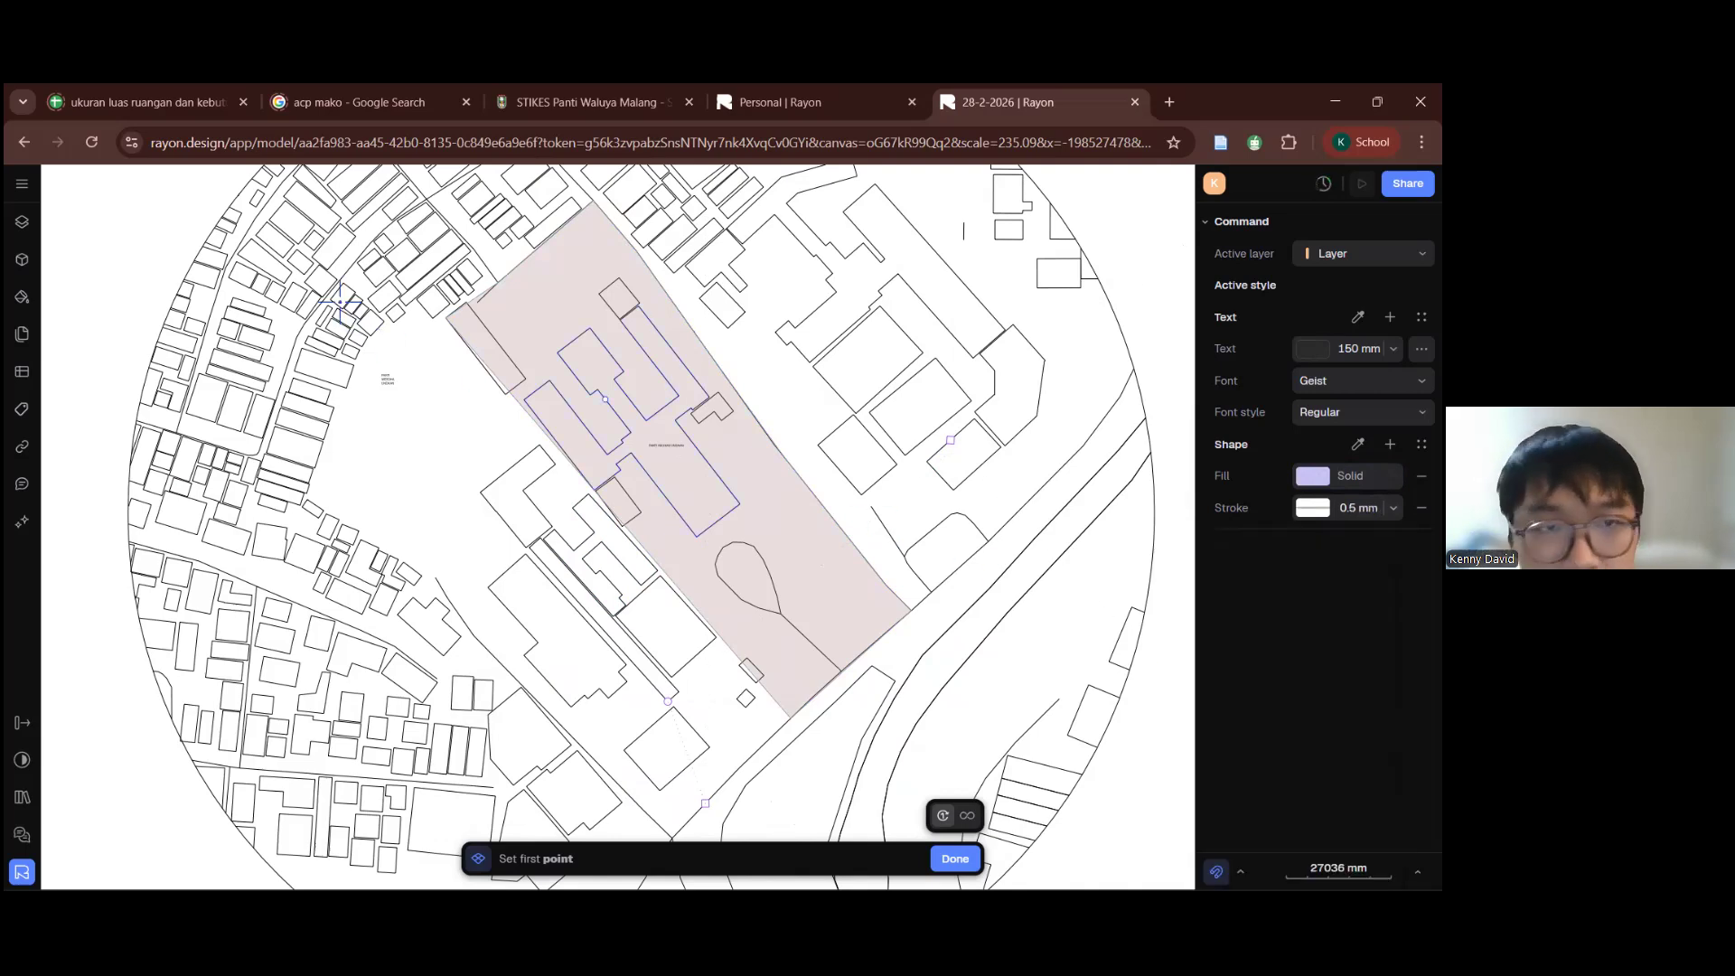
Step: Draw the purple zone, about 121505 by 132013 mm, over the adjoining plot between the first zone's long edge and the dense housing
click(447, 317)
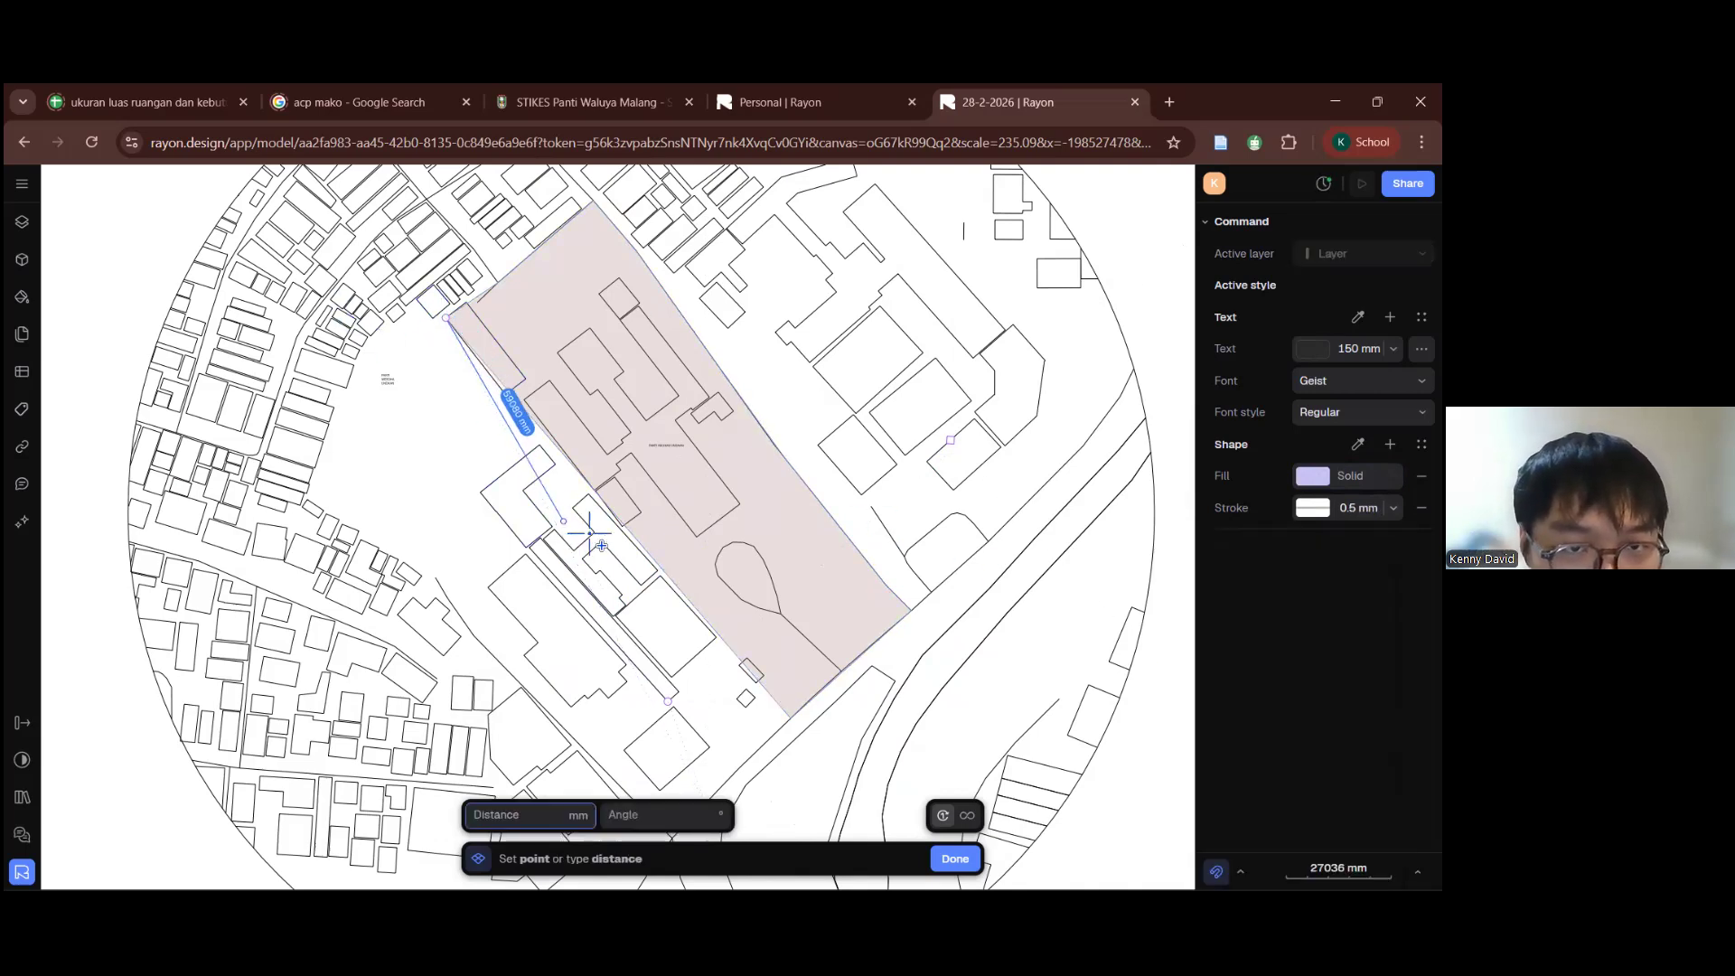
click(788, 717)
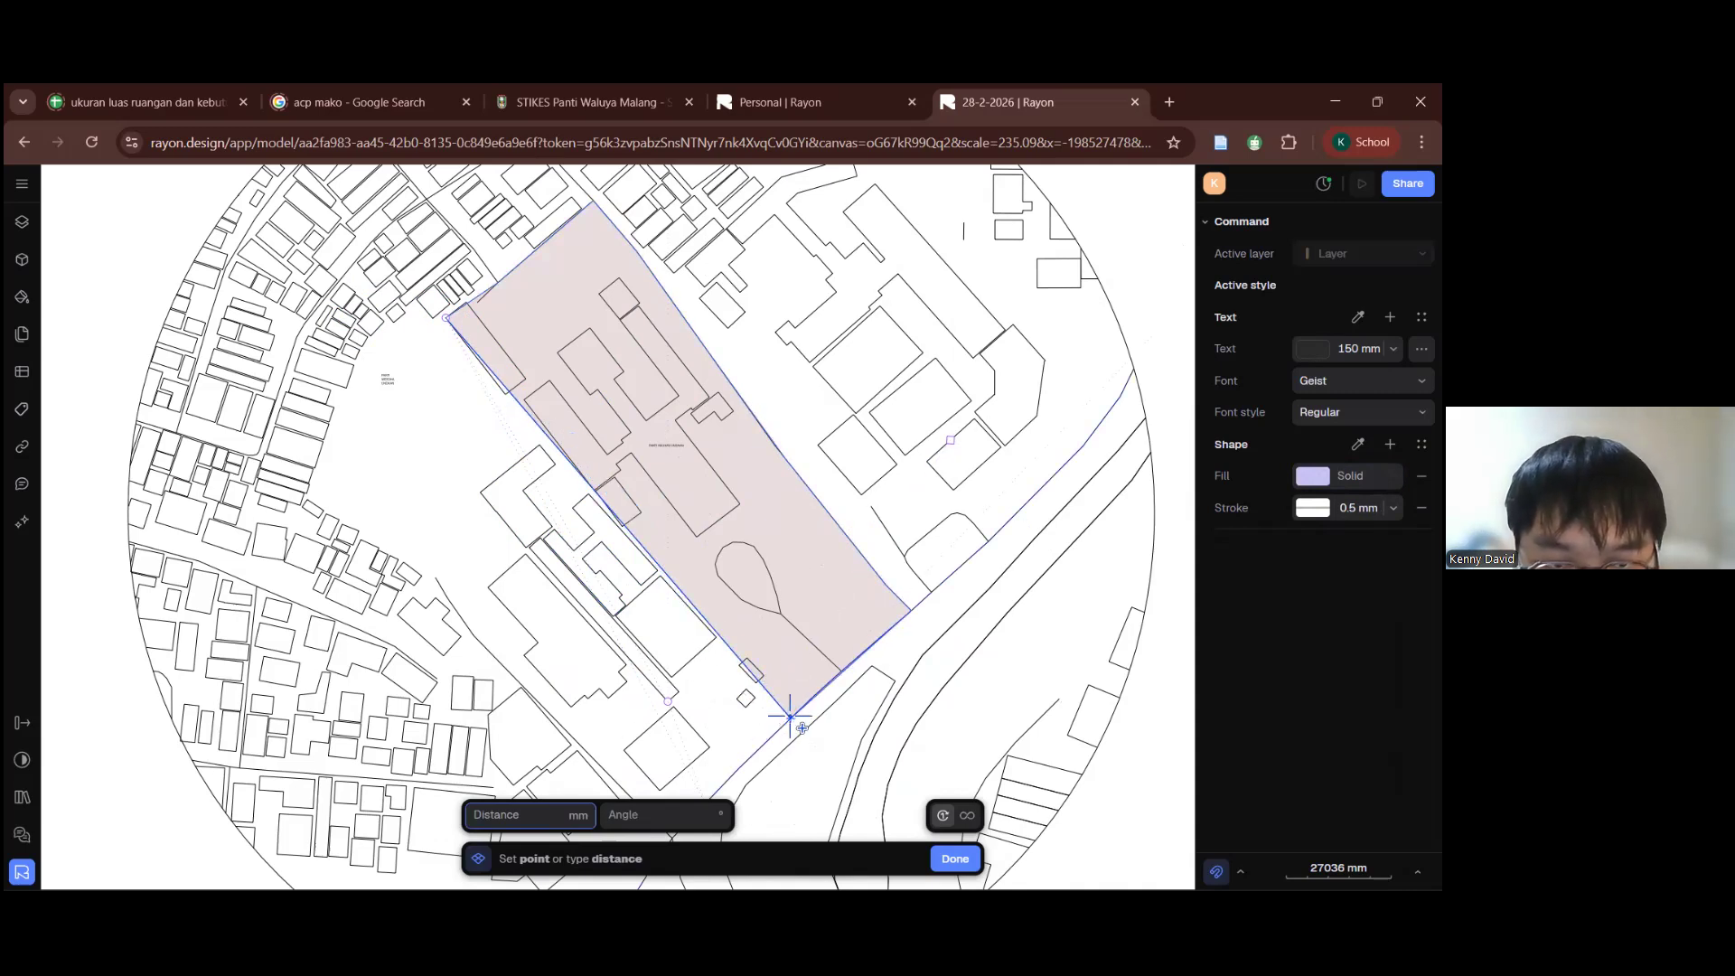
scroll(794, 716, down, 3)
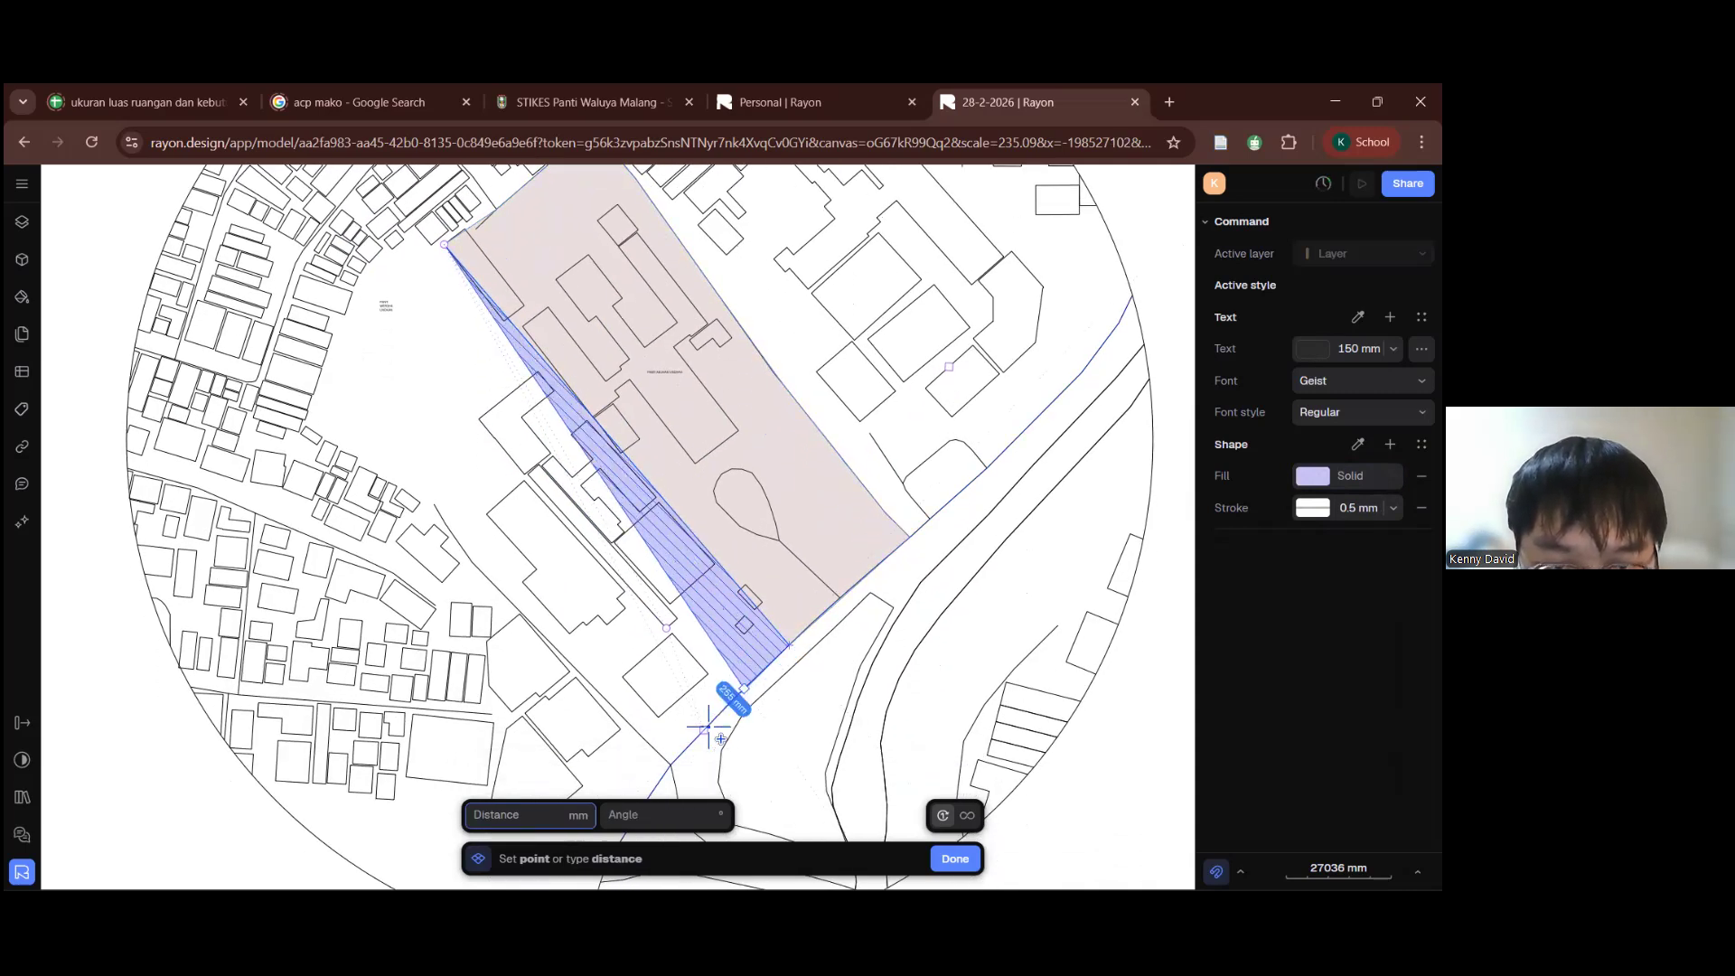
click(669, 763)
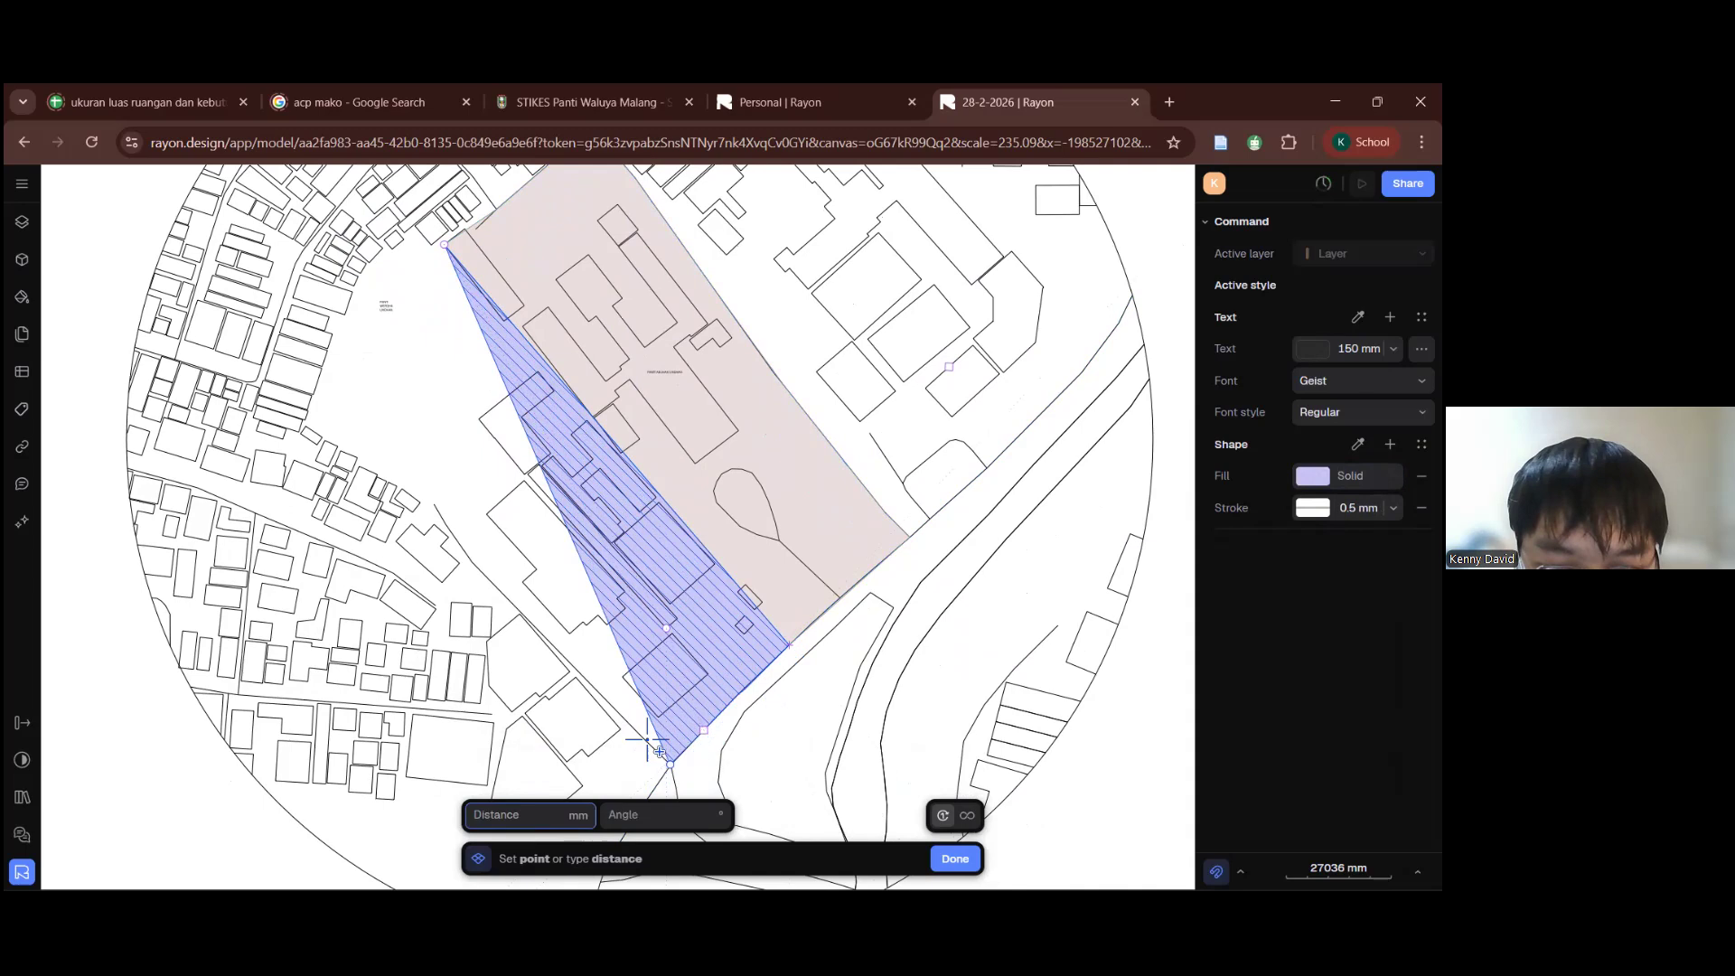
click(473, 562)
click(435, 504)
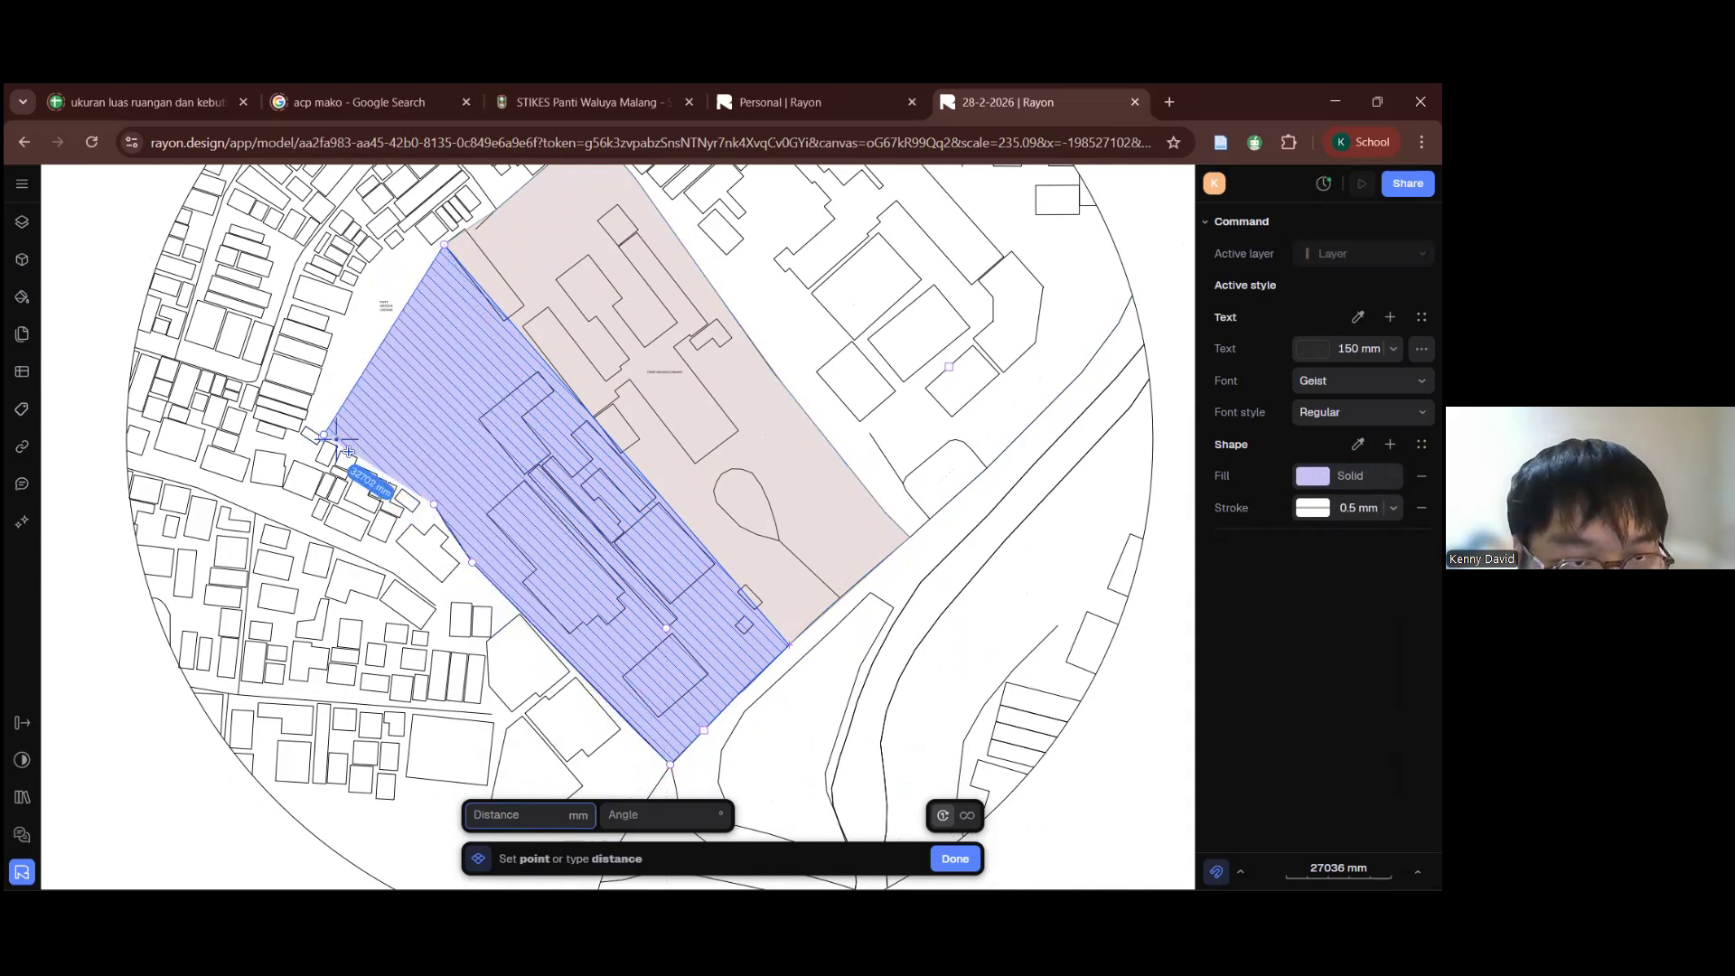
click(323, 437)
click(305, 419)
click(333, 333)
click(383, 247)
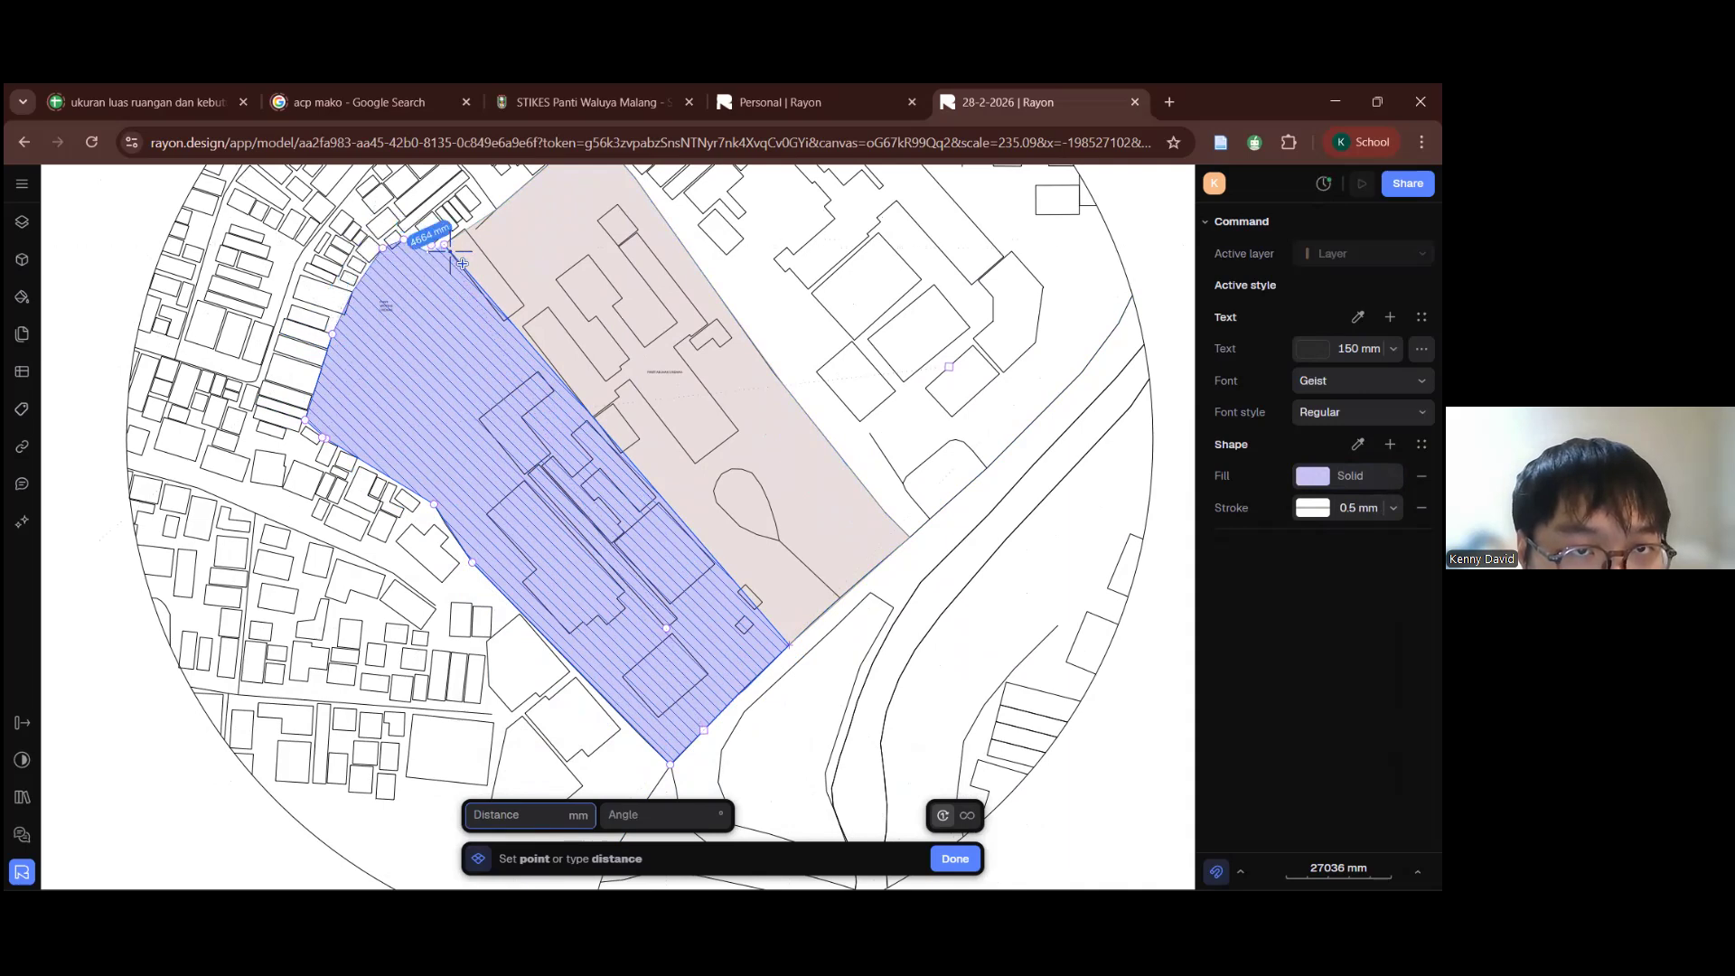
key(Return)
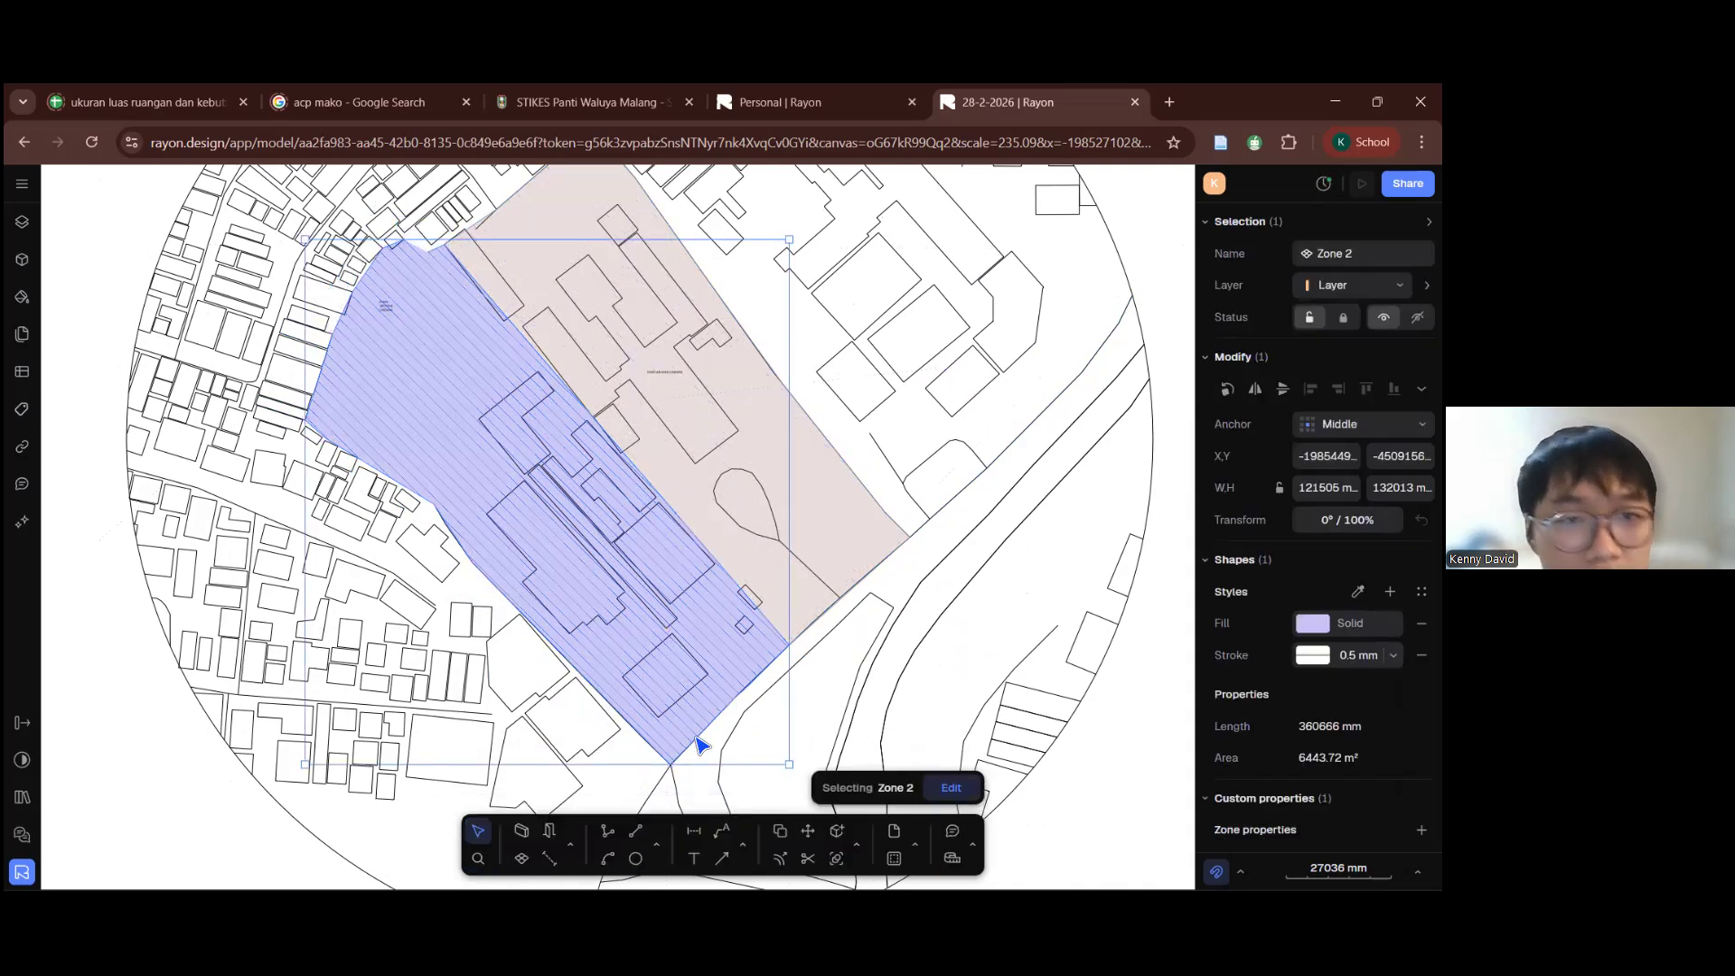
Step: Examine the upper corner where the purple zone meets the pink zone
click(869, 701)
middle_drag(426, 226, 522, 262)
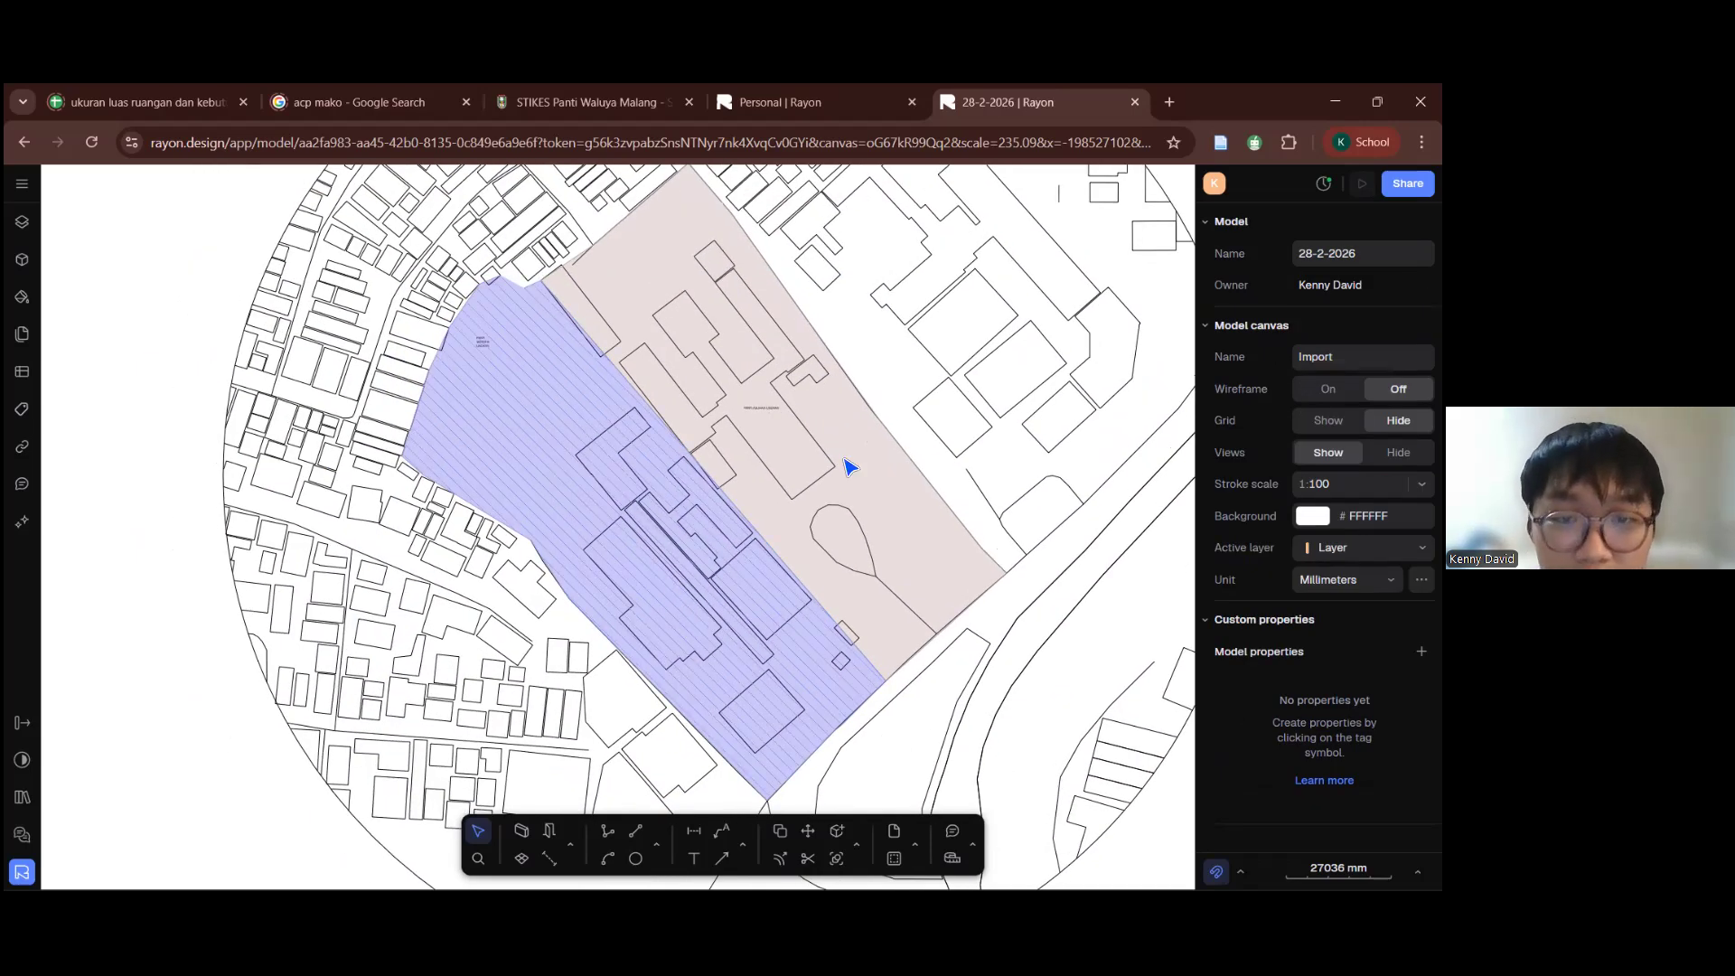
scroll(845, 470, up, 10)
scroll(832, 496, up, 10)
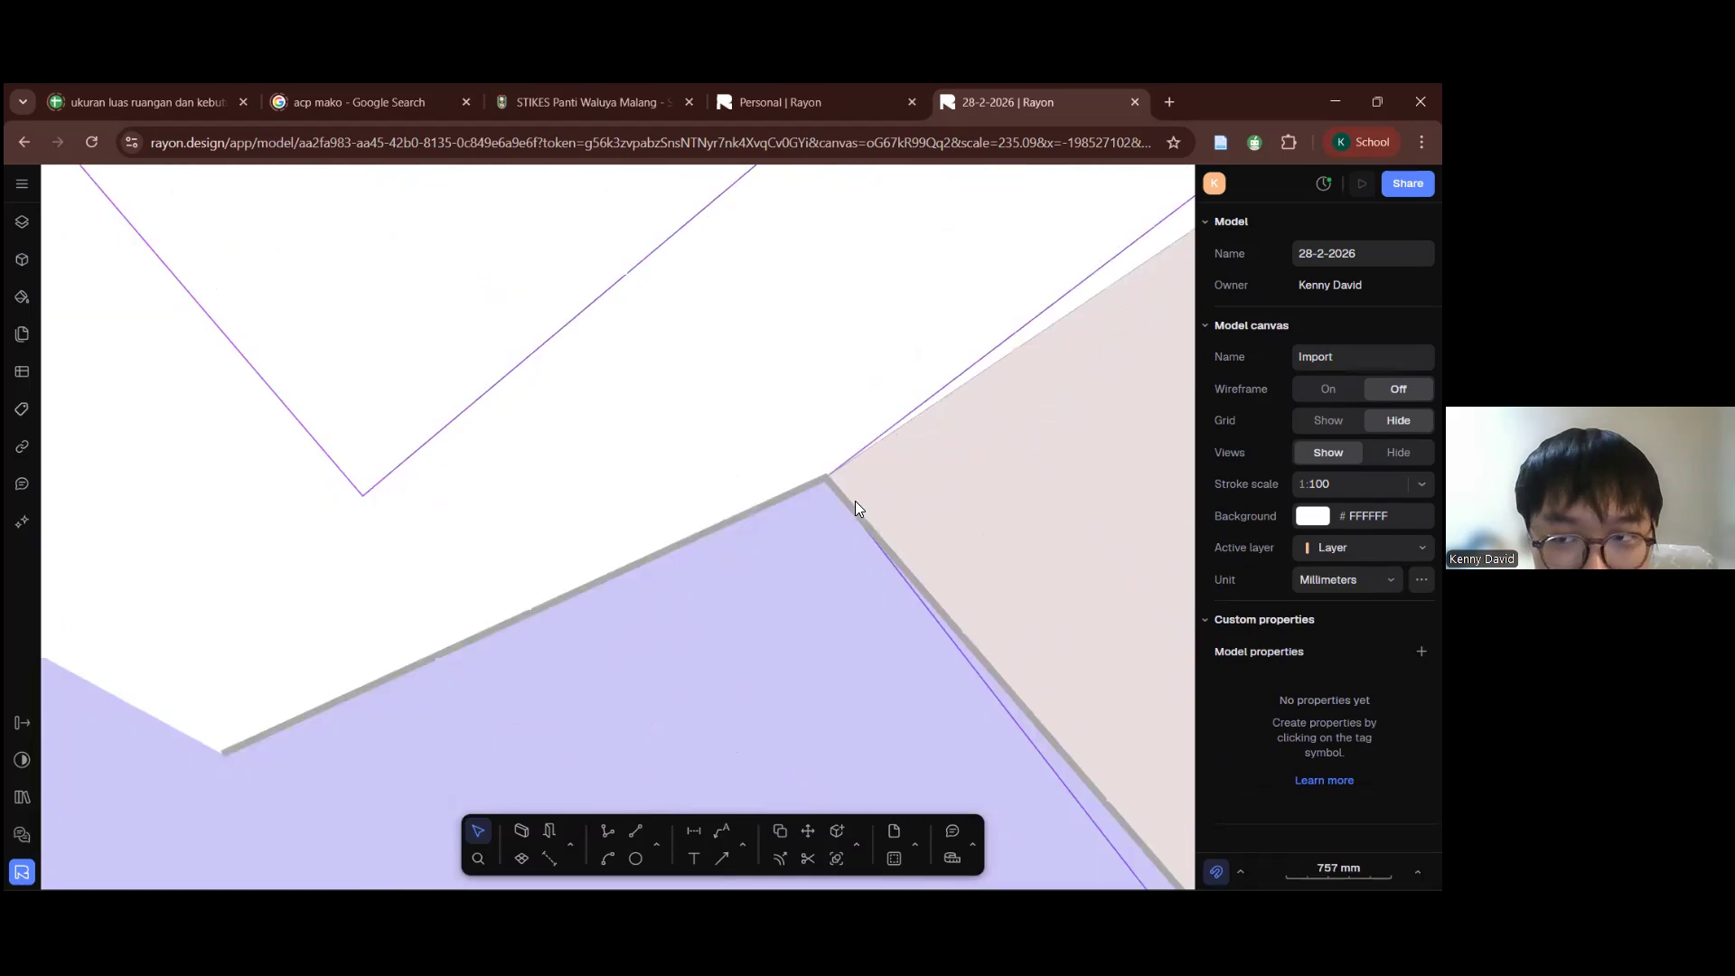
scroll(791, 486, down, 15)
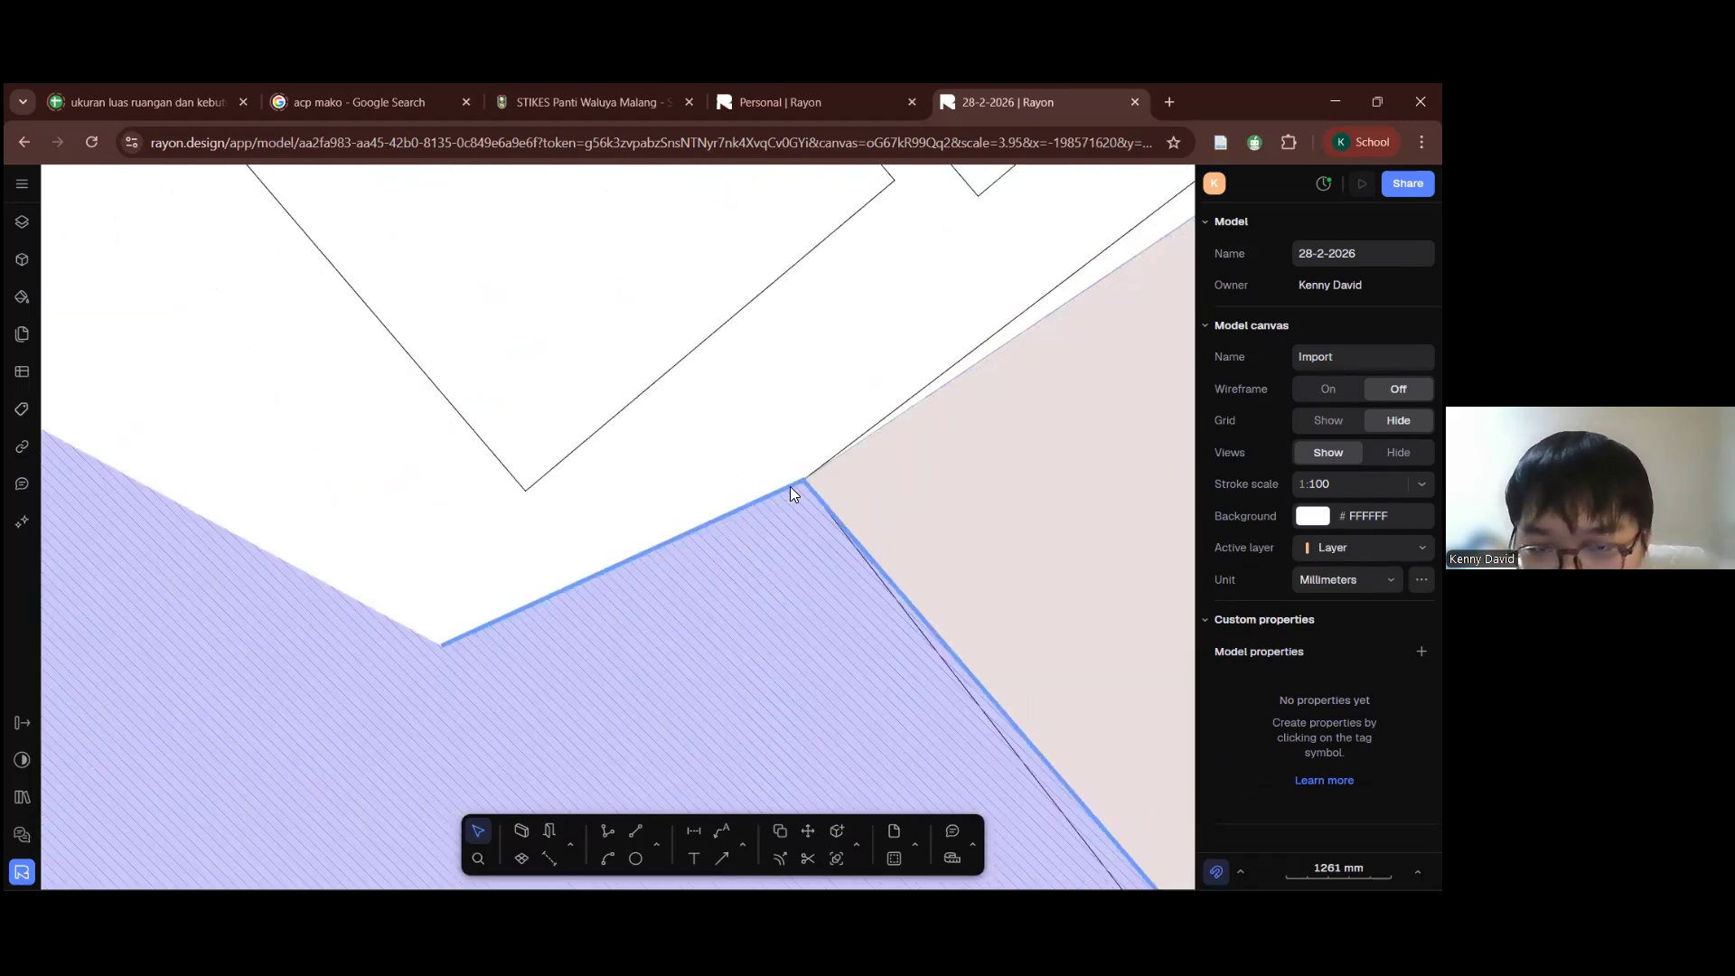
scroll(739, 504, down, 6)
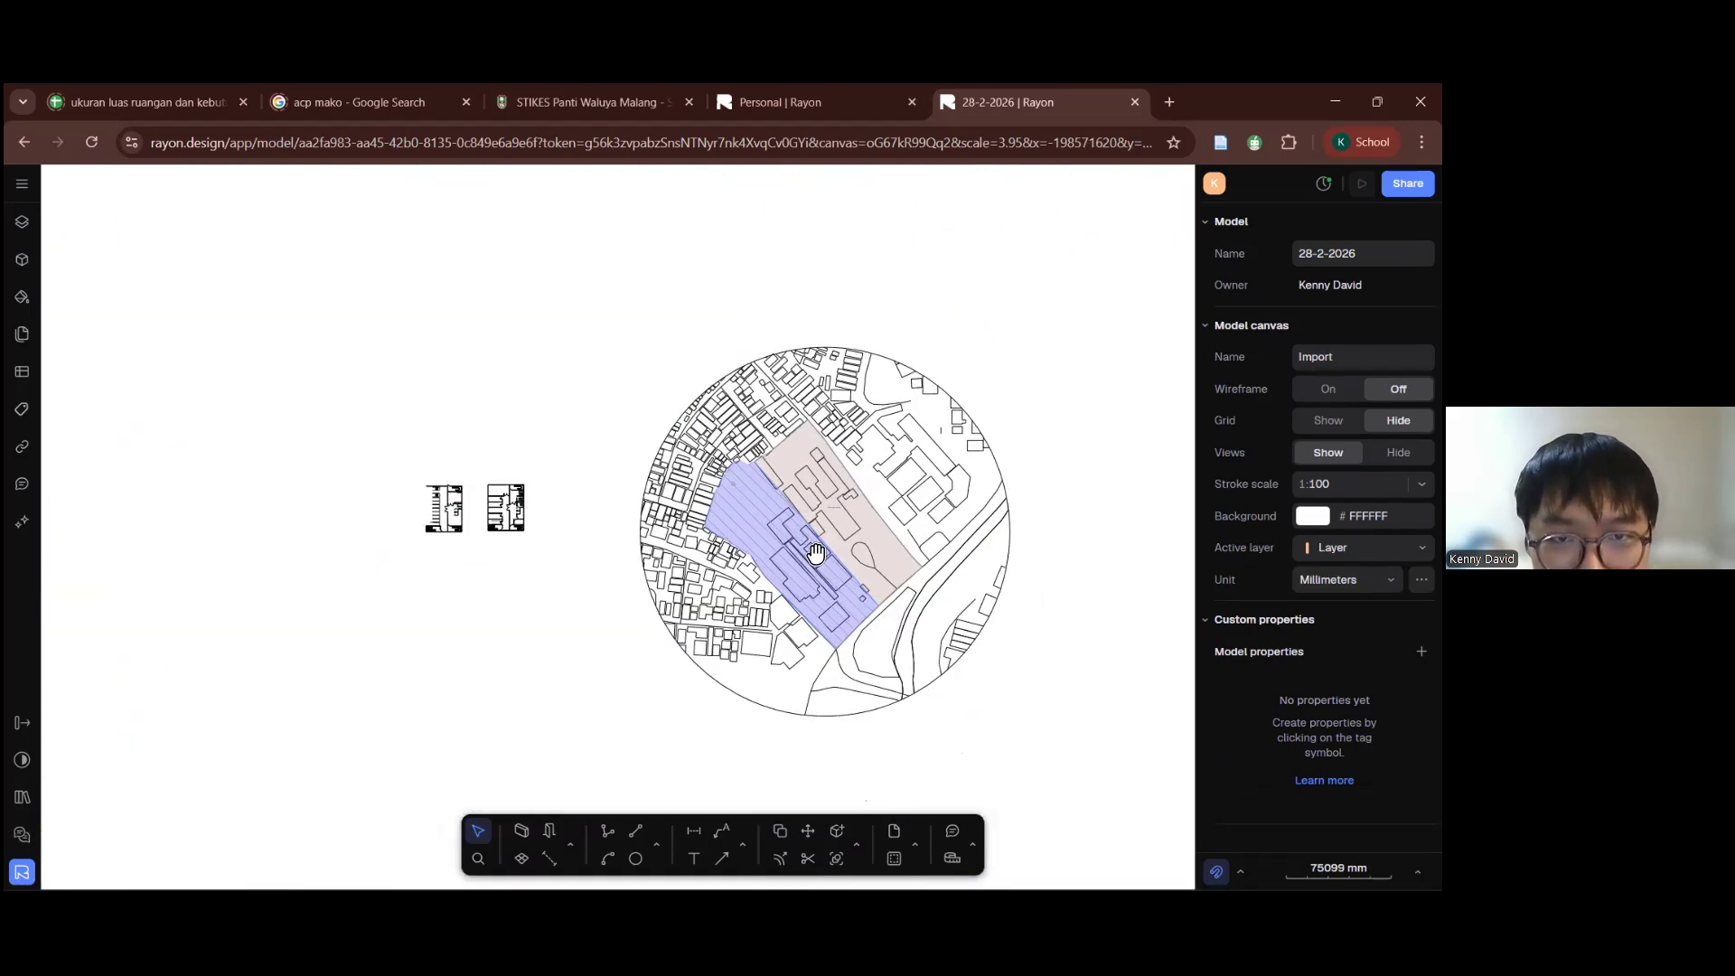
Step: Place the text label "PANTI WERDHA UNDAAN" in the open area of the purple zone, beside the buildings
scroll(755, 512, up, 6)
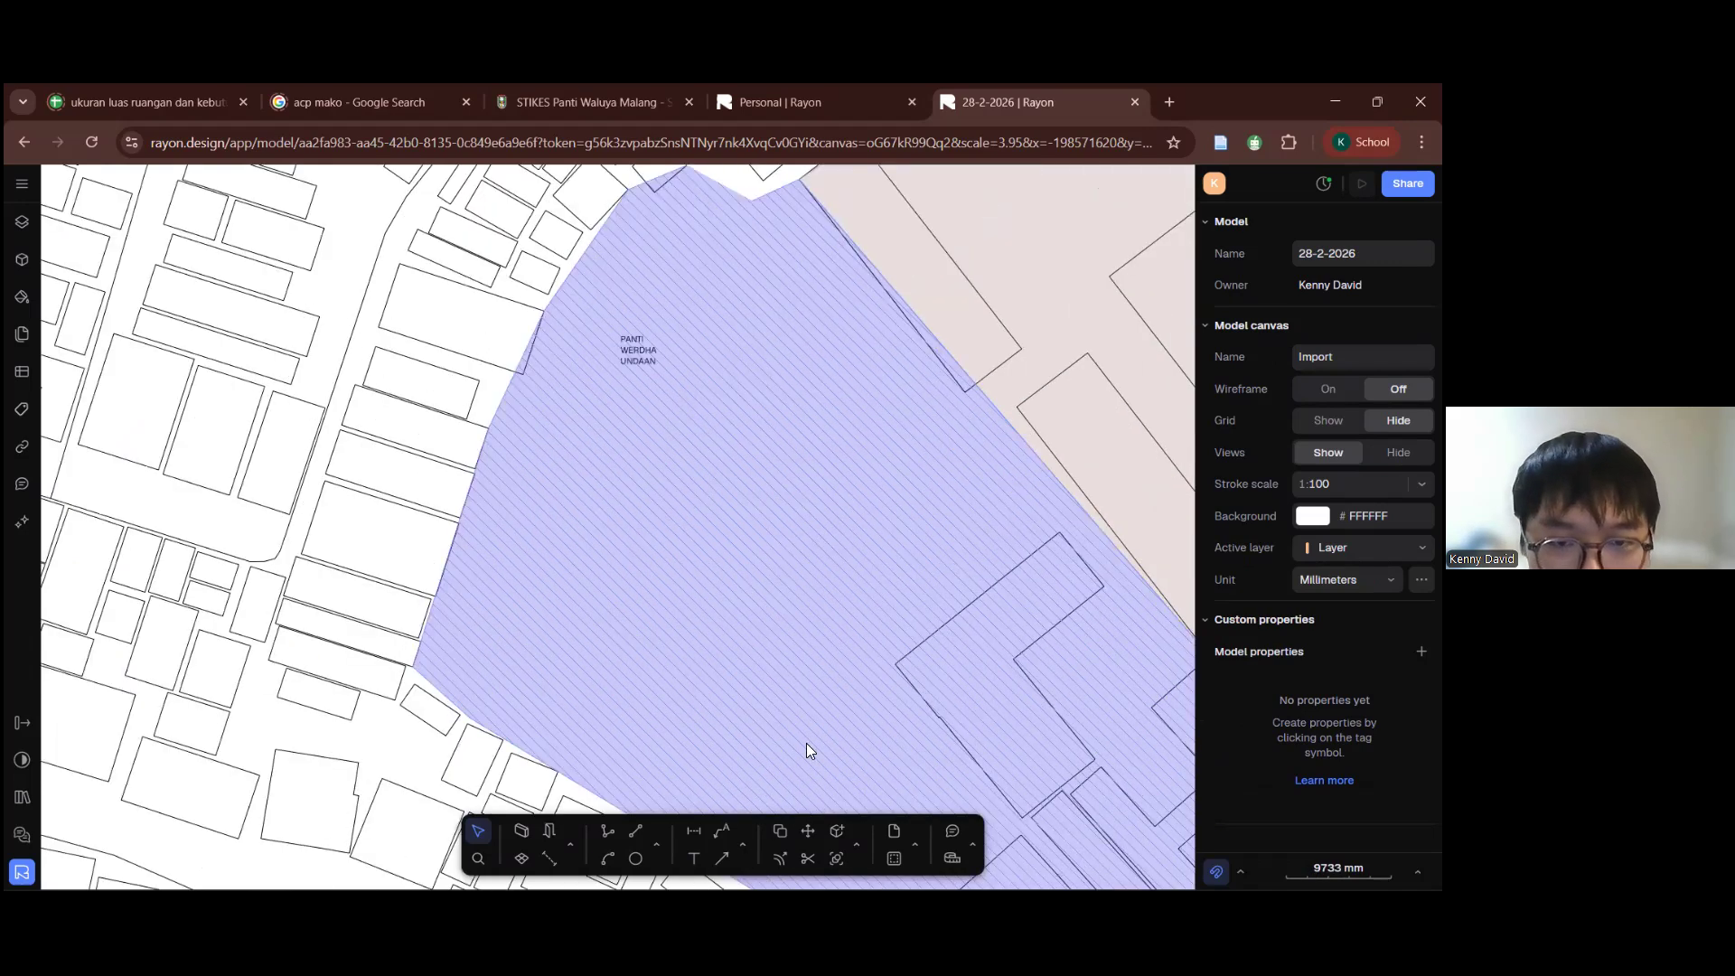
scroll(802, 713, up, 2)
key(t)
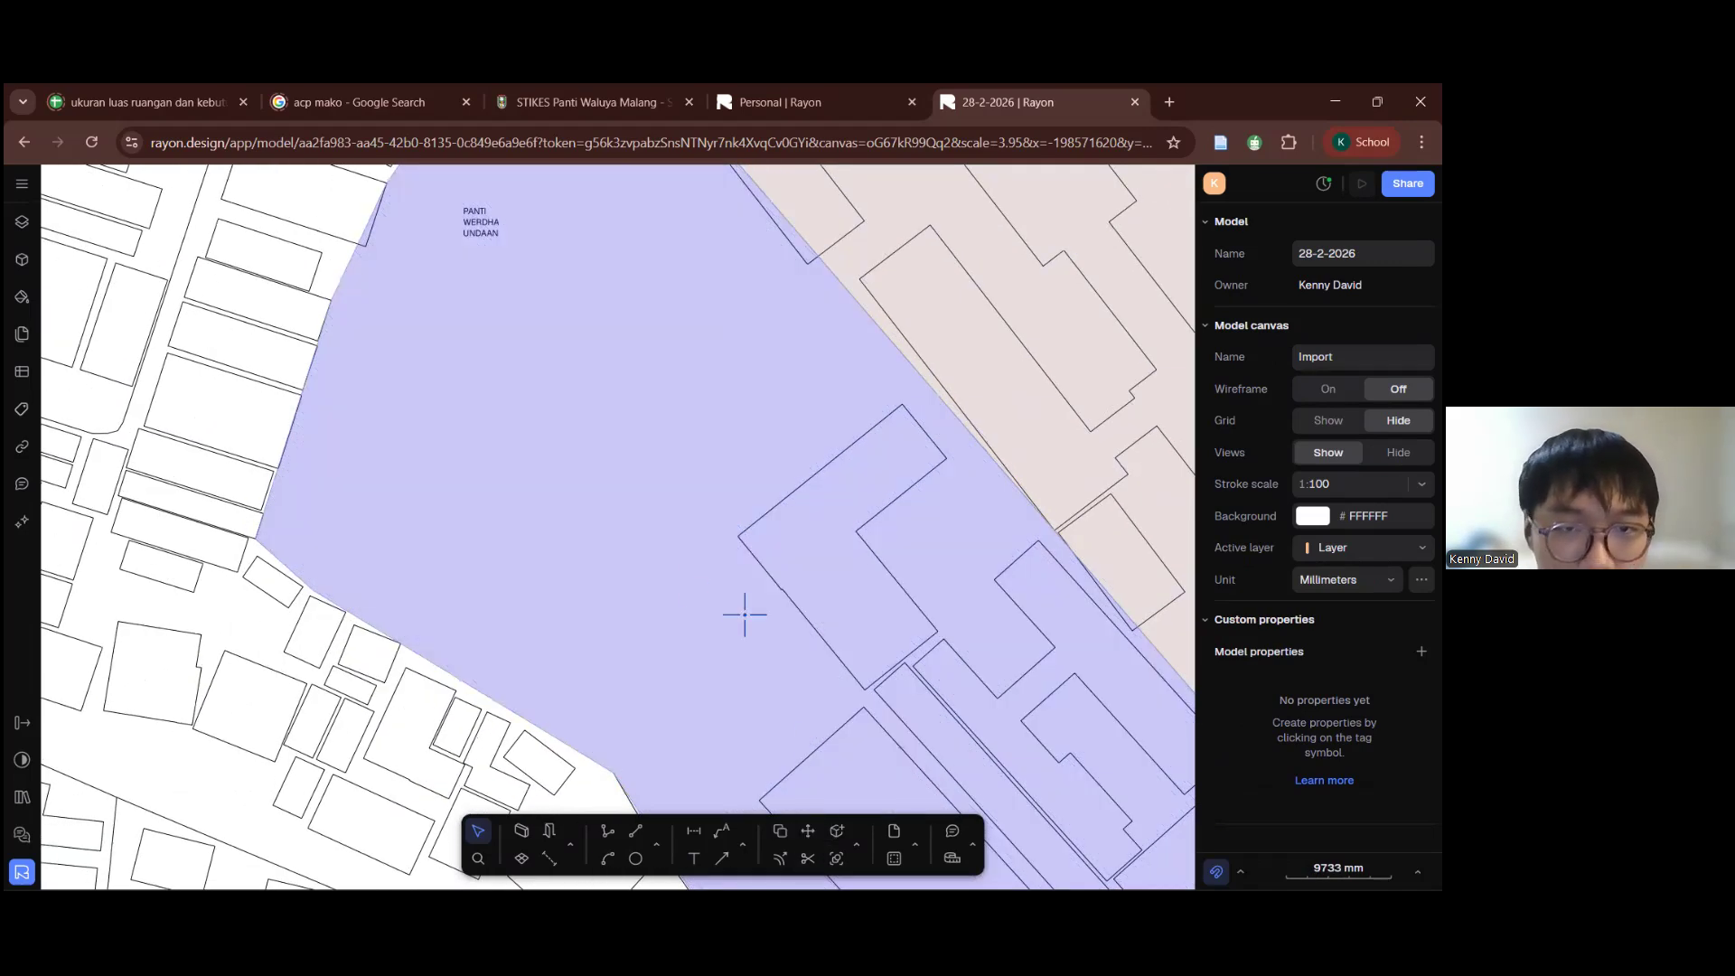
click(641, 536)
text(PANTI WERDHA)
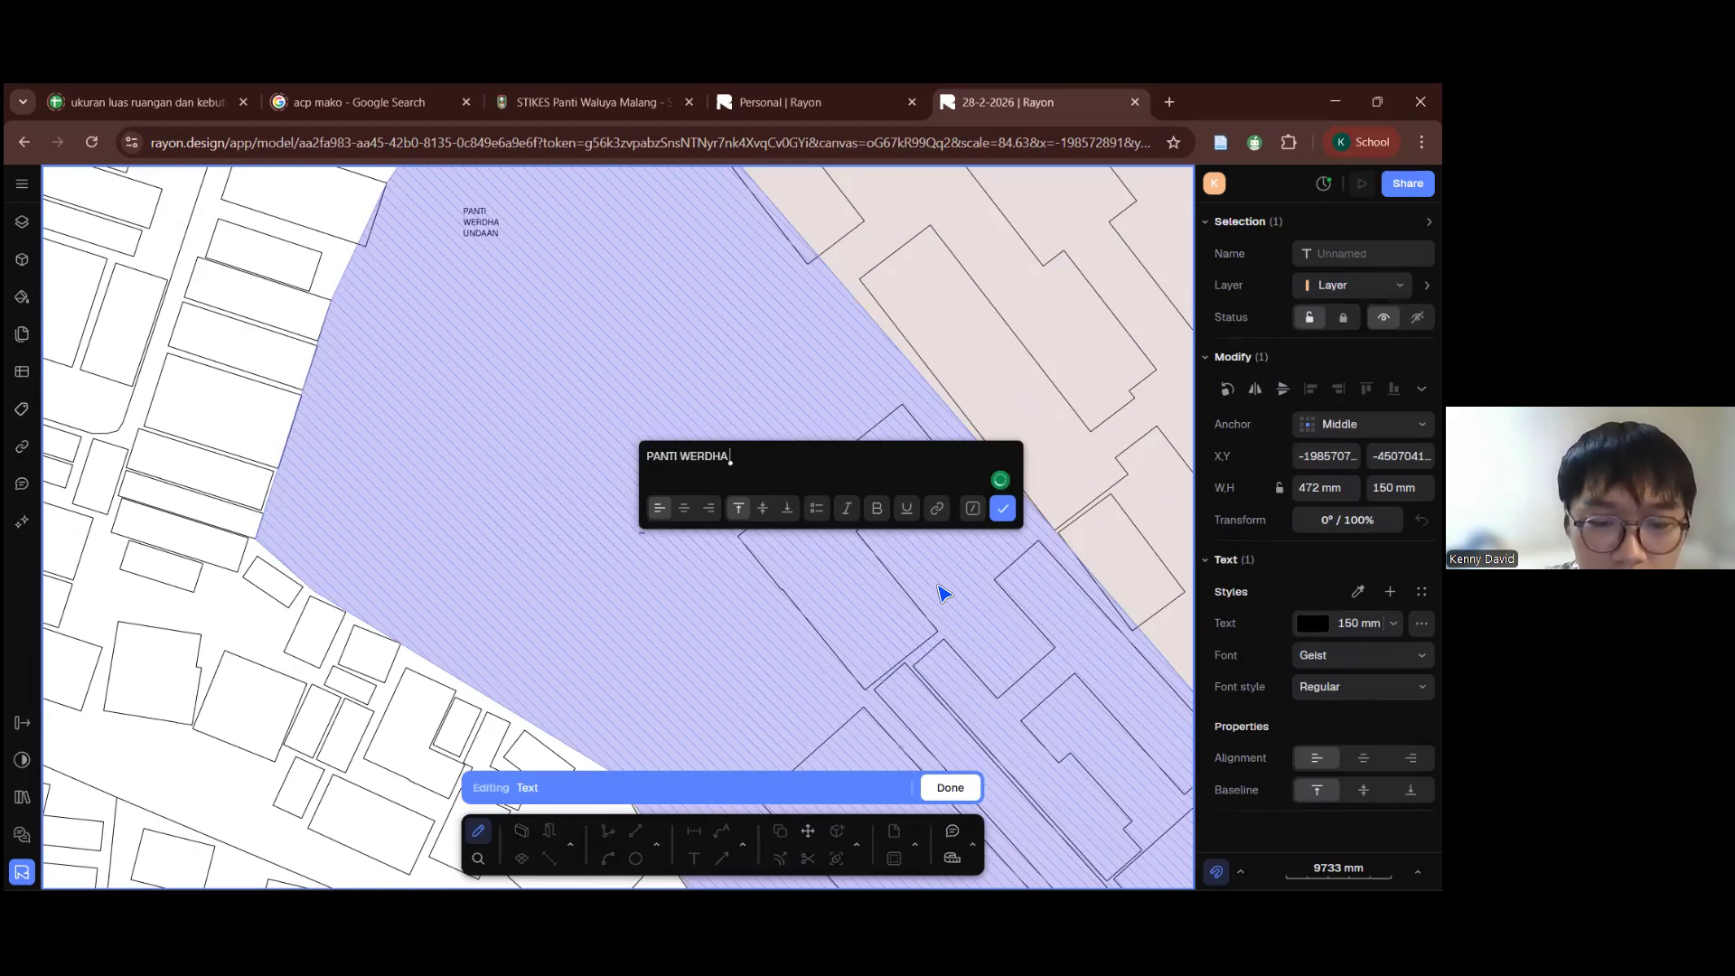
text( UNDAAN)
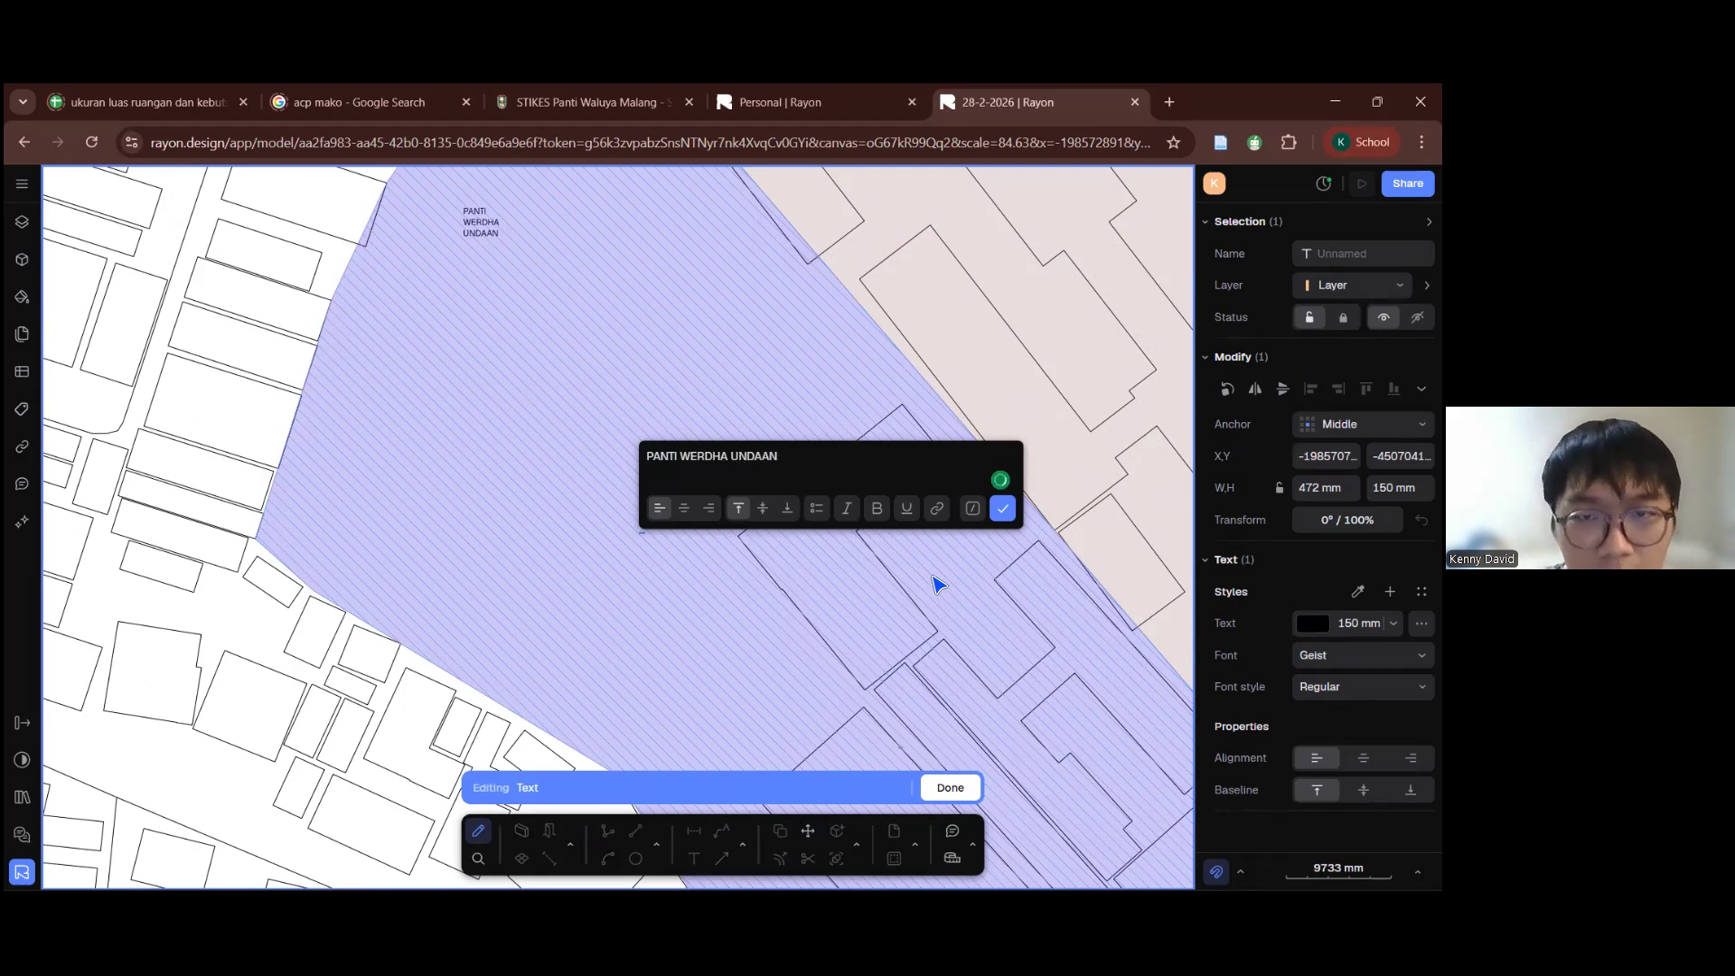
click(1002, 508)
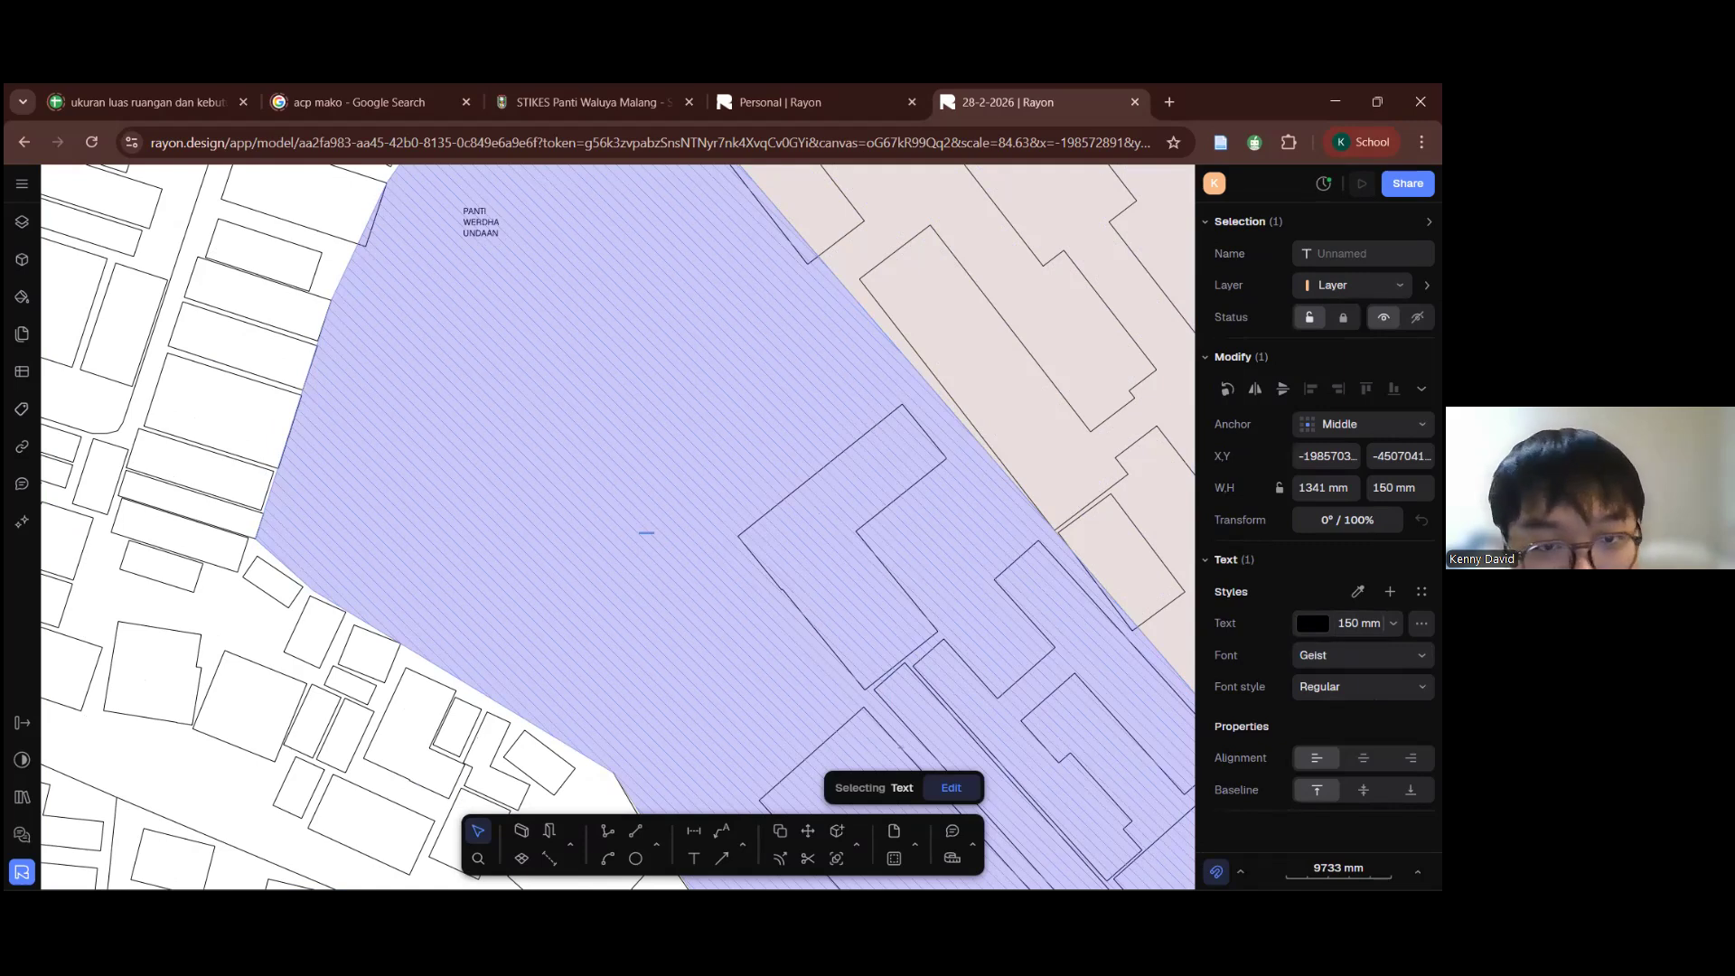
Step: Set the text size of the PANTI WERDHA UNDAAN label to 2000 mm
click(1392, 622)
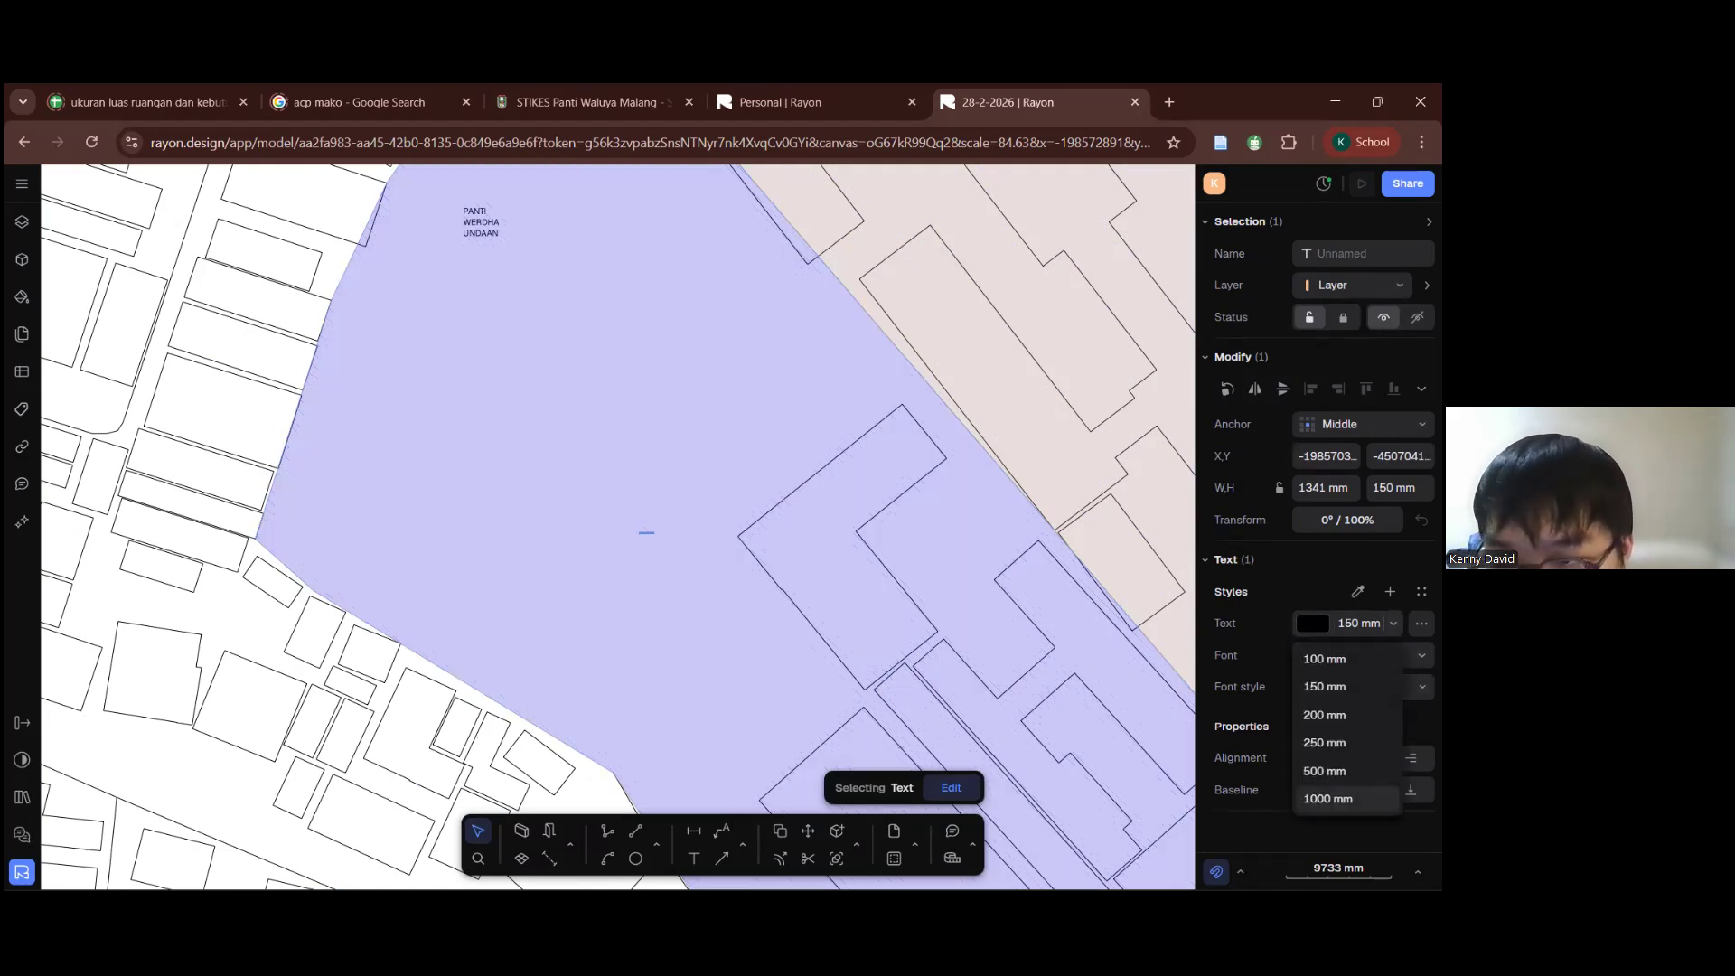
click(1327, 798)
text(500)
key(Return)
click(1384, 623)
text(2000)
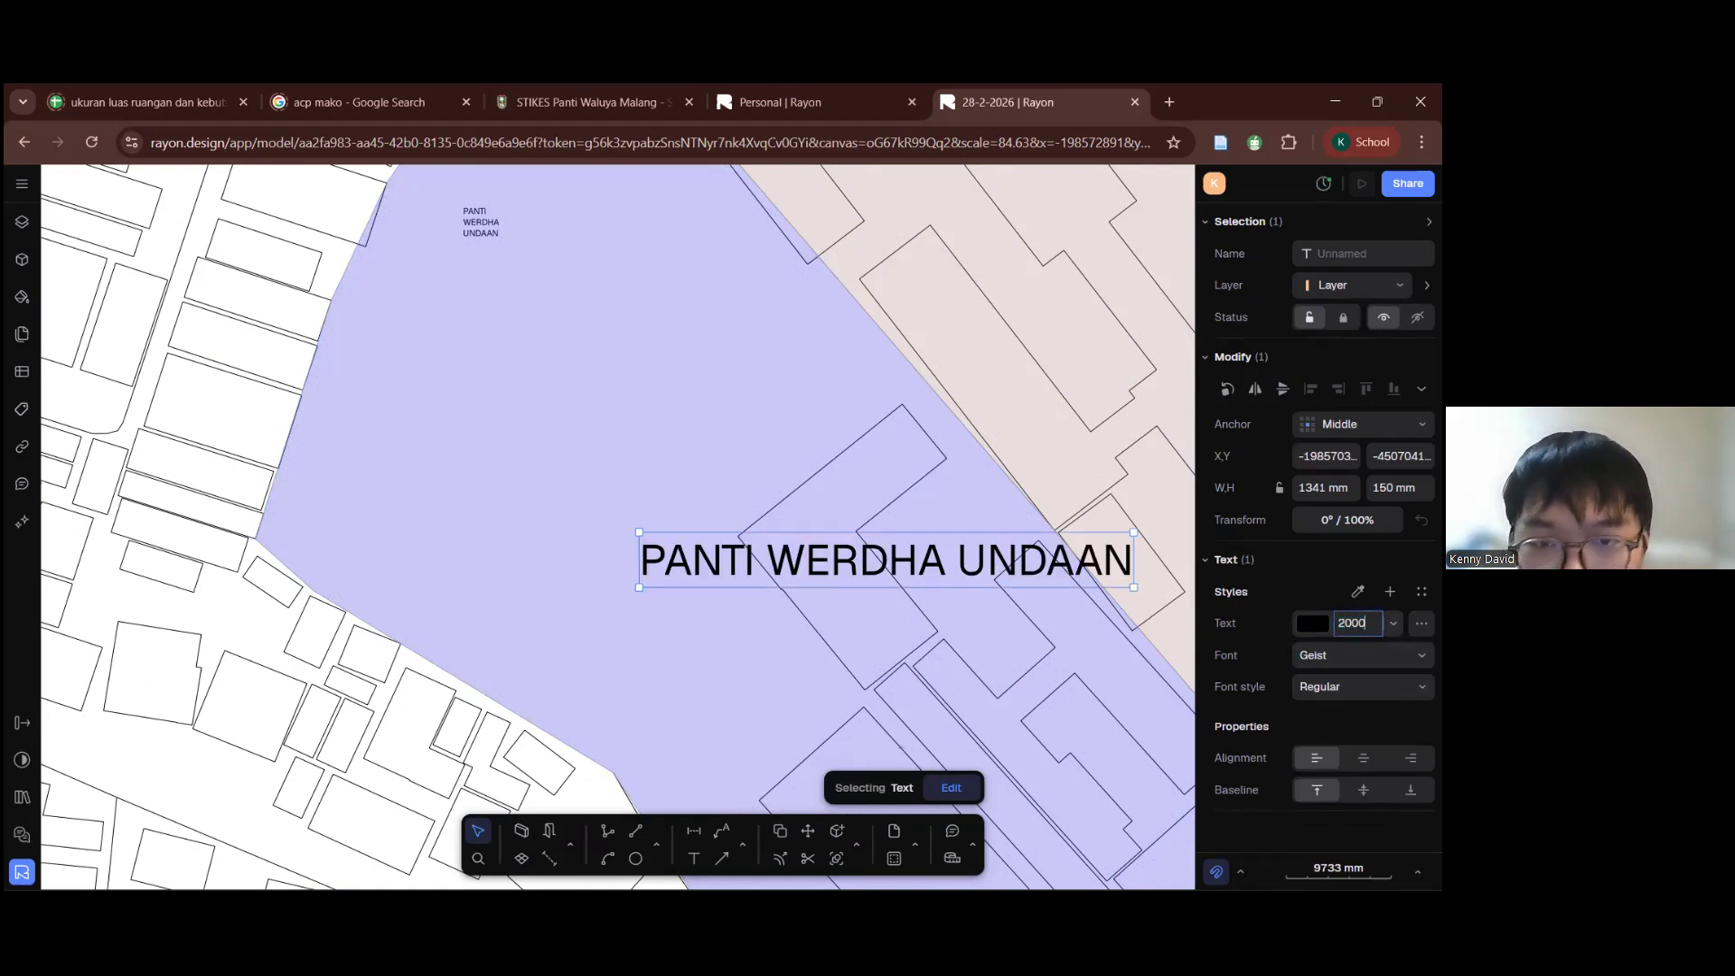
key(Return)
click(1361, 655)
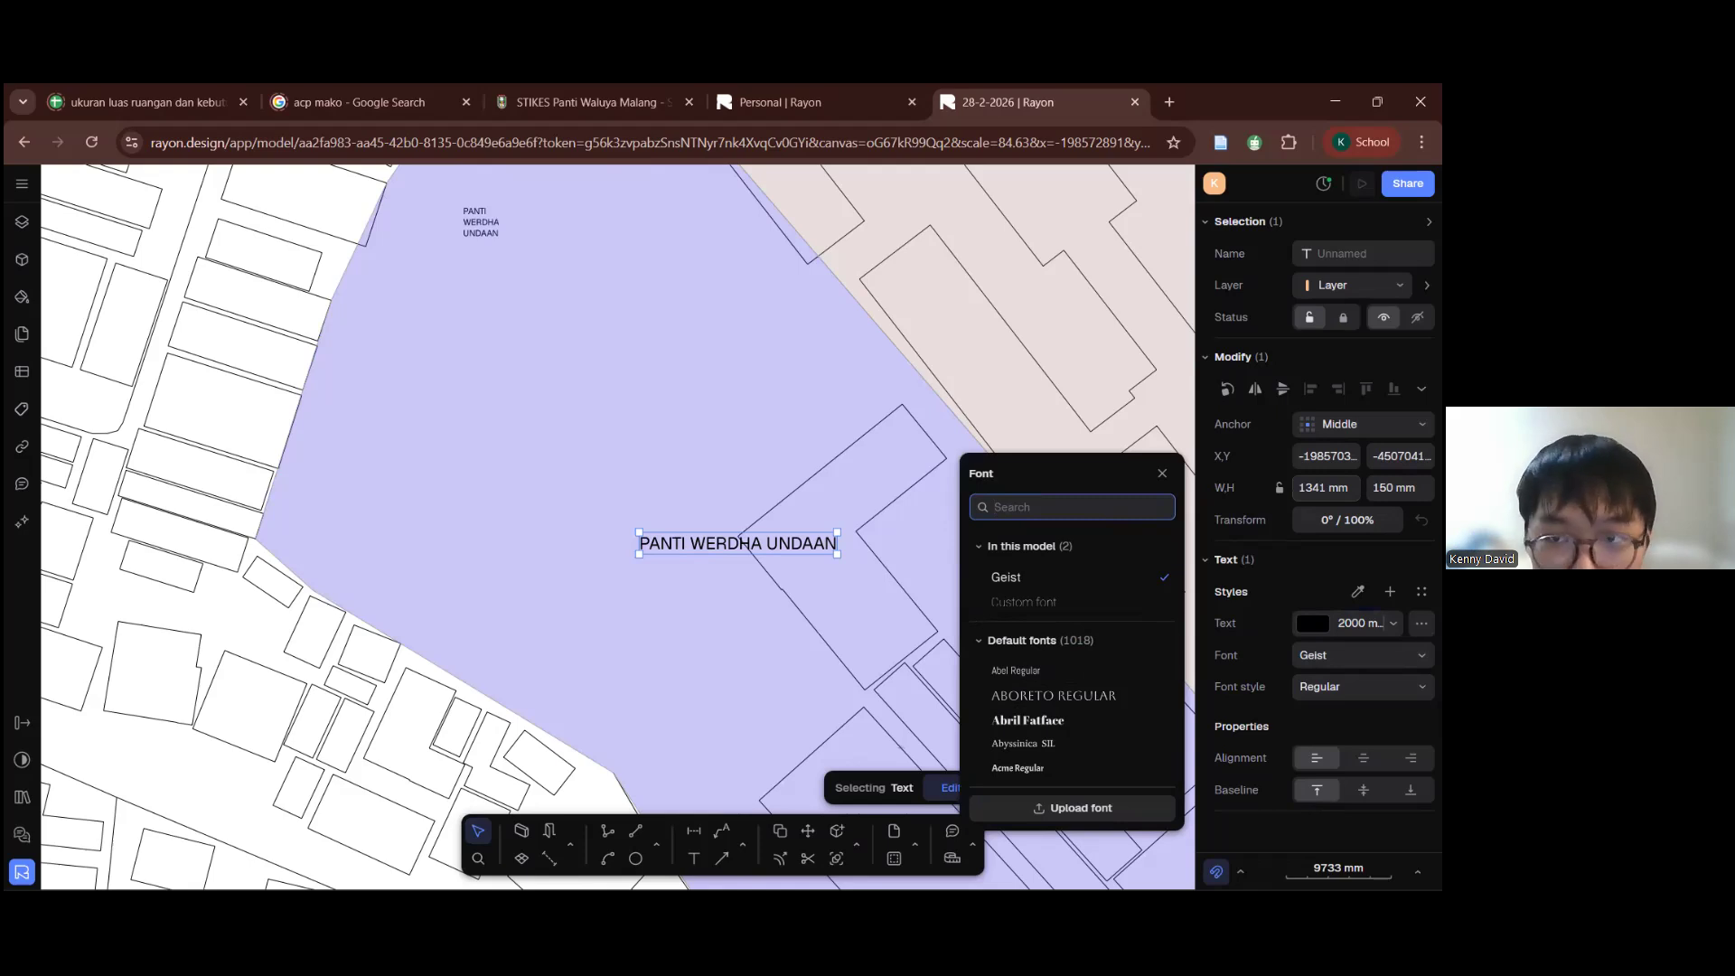
Step: Rotate the PANTI WERDHA UNDAAN label by 90° twice and shift it into the open part of the purple zone
click(1227, 390)
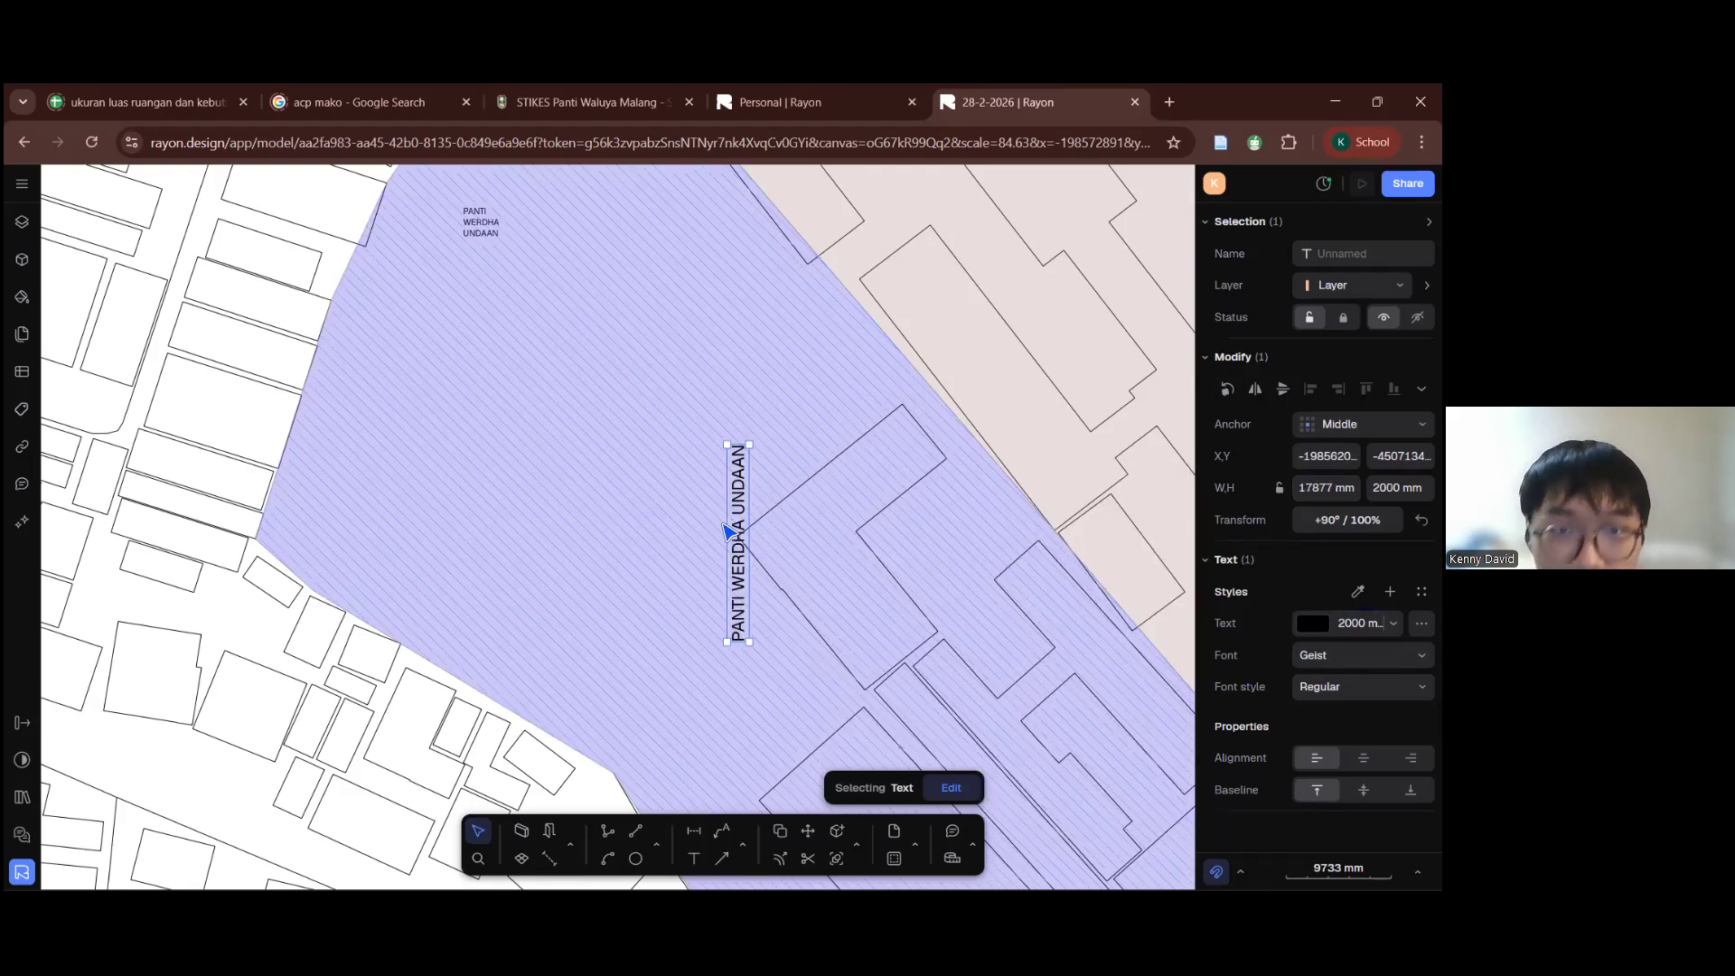
drag(739, 524, 676, 502)
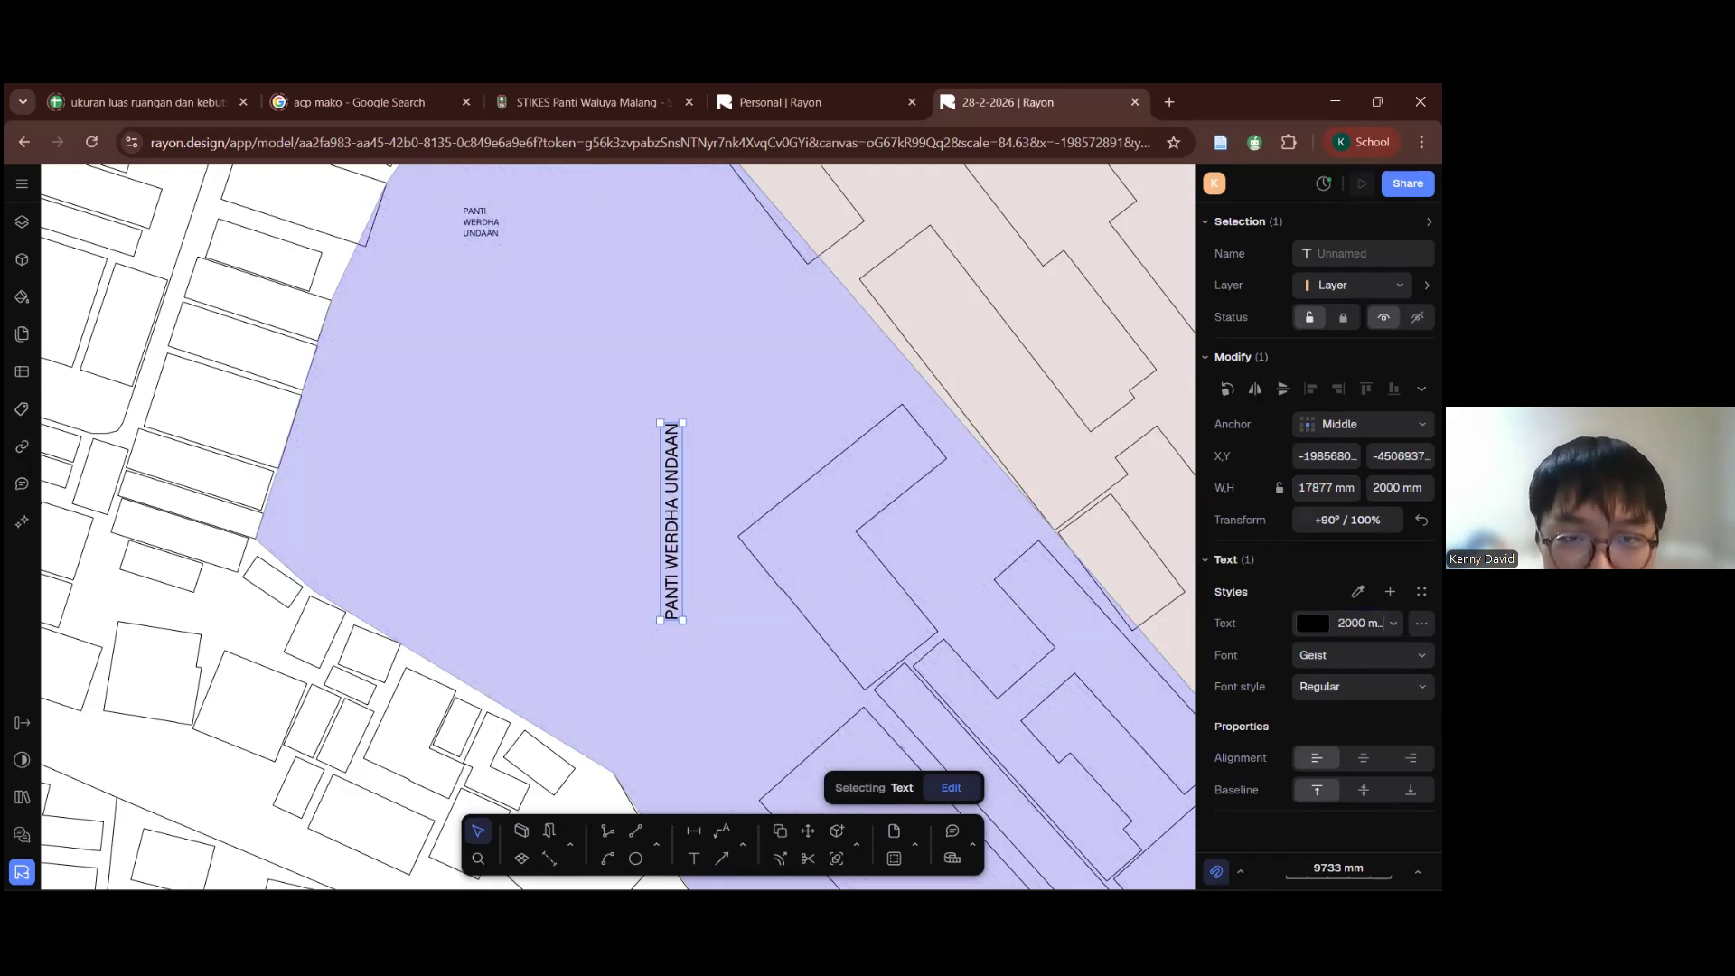
click(1227, 388)
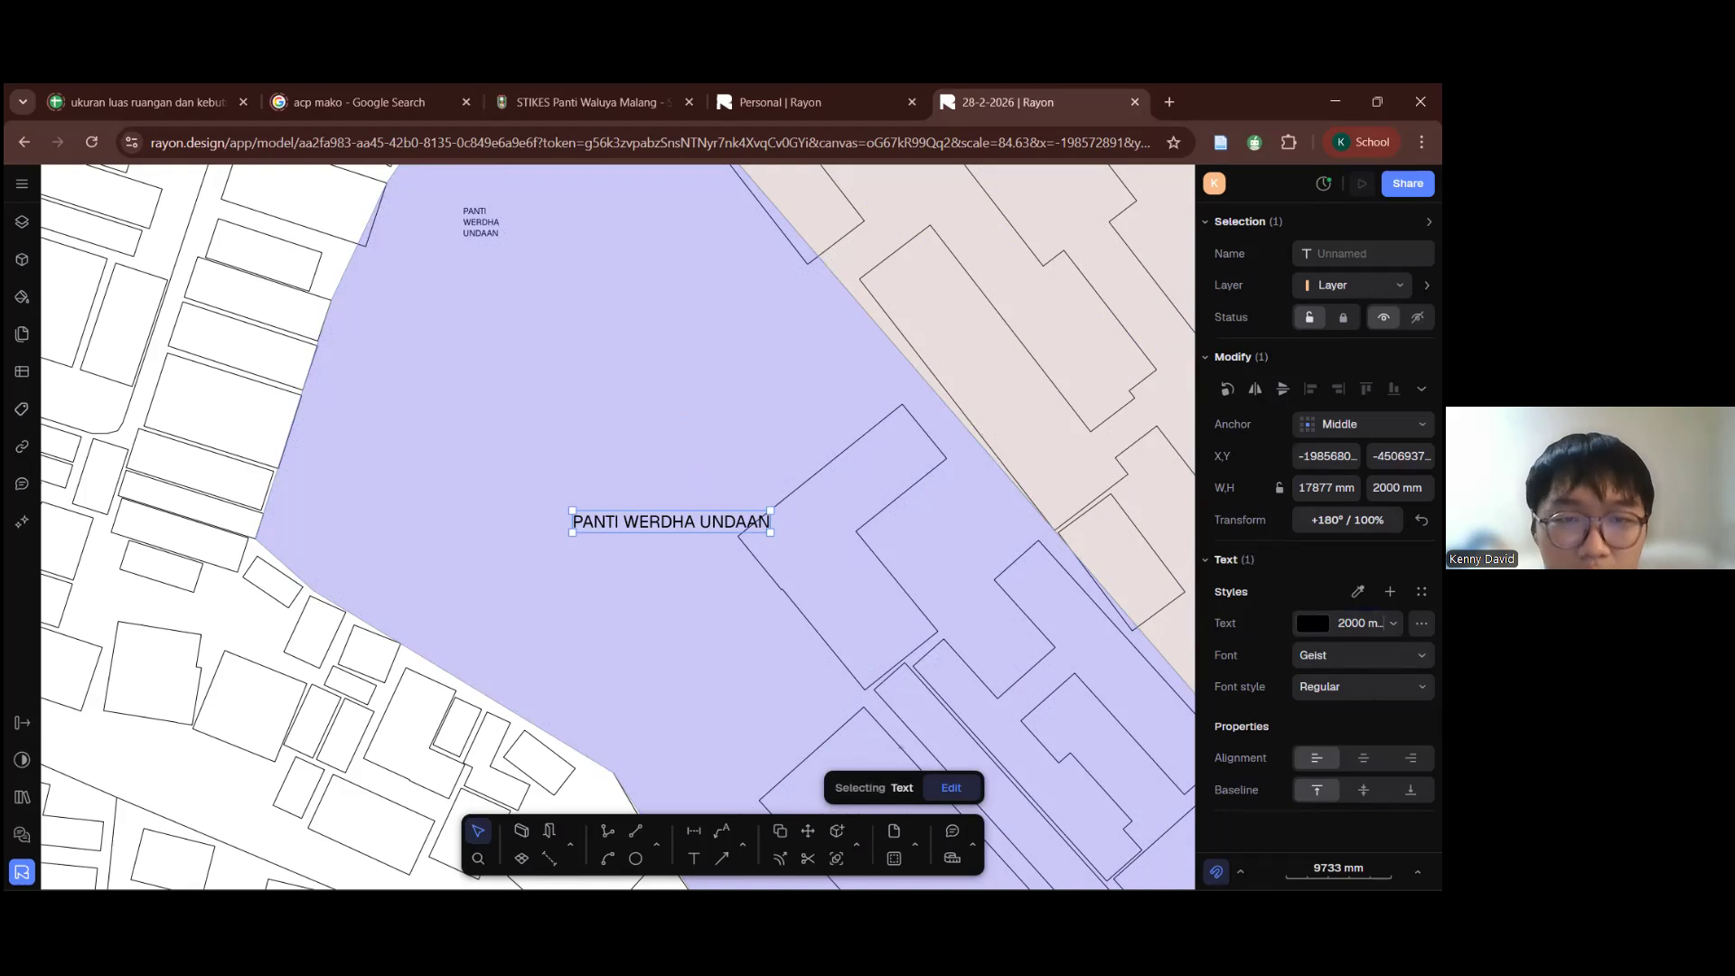
drag(718, 521, 728, 514)
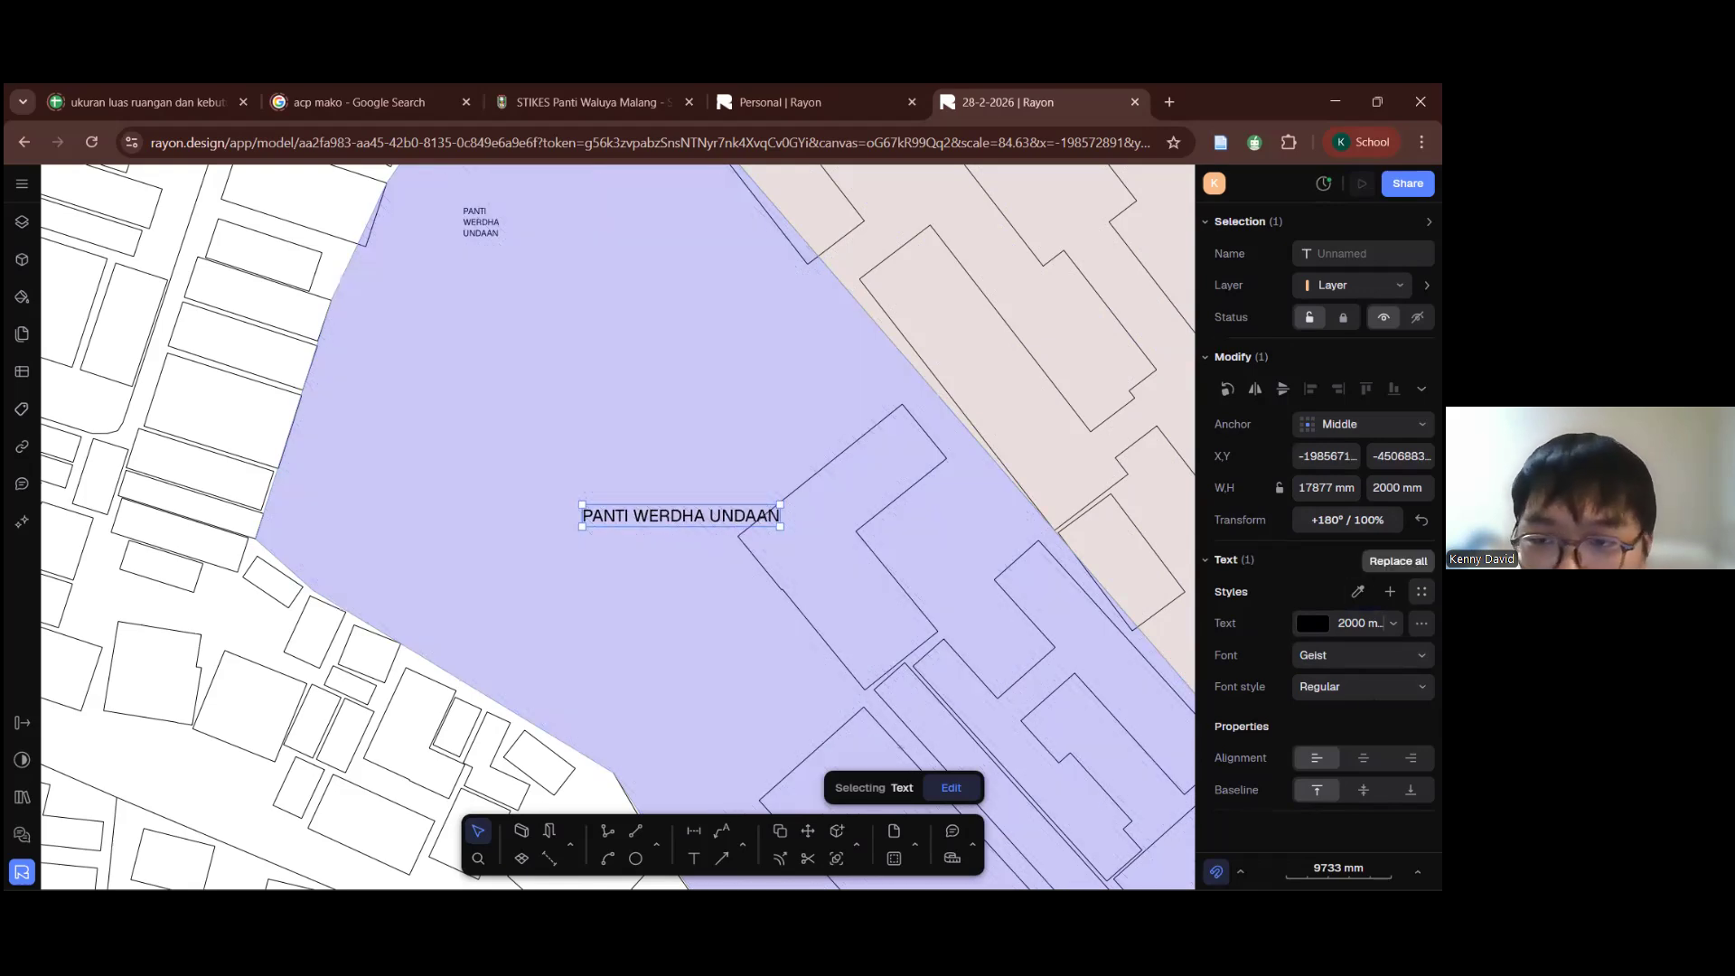
Step: Try the Medium Italic font style on the PANTI WERDHA UNDAAN label, and undo it
click(1363, 686)
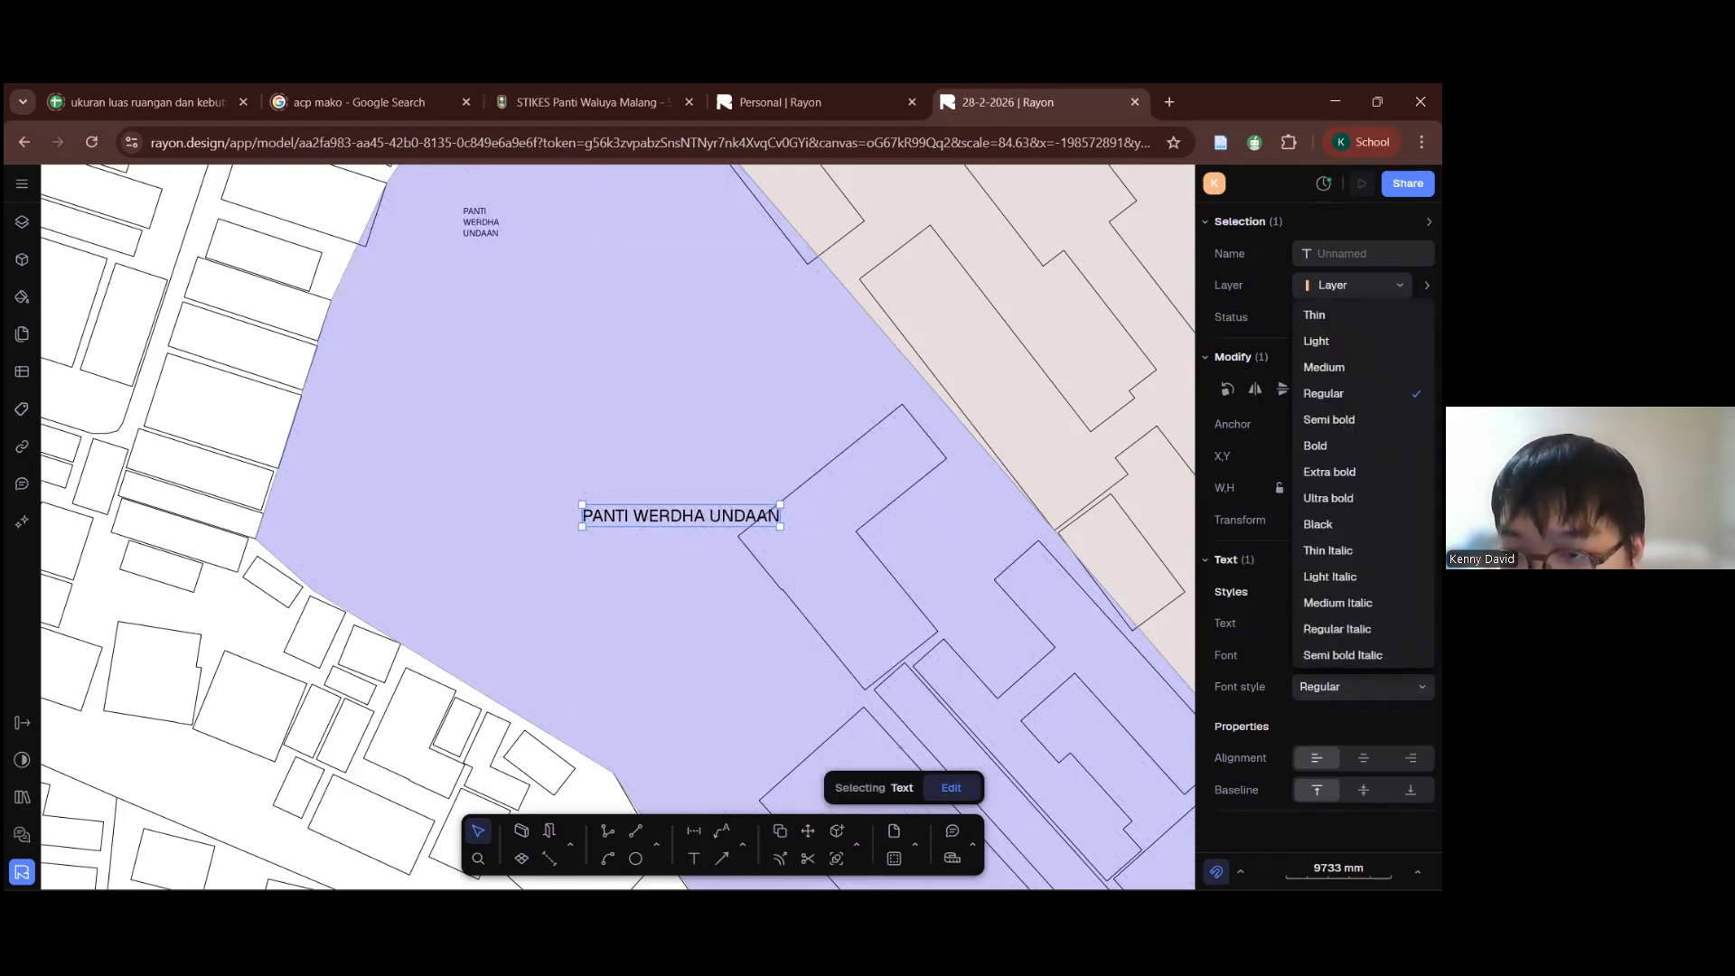
click(1337, 603)
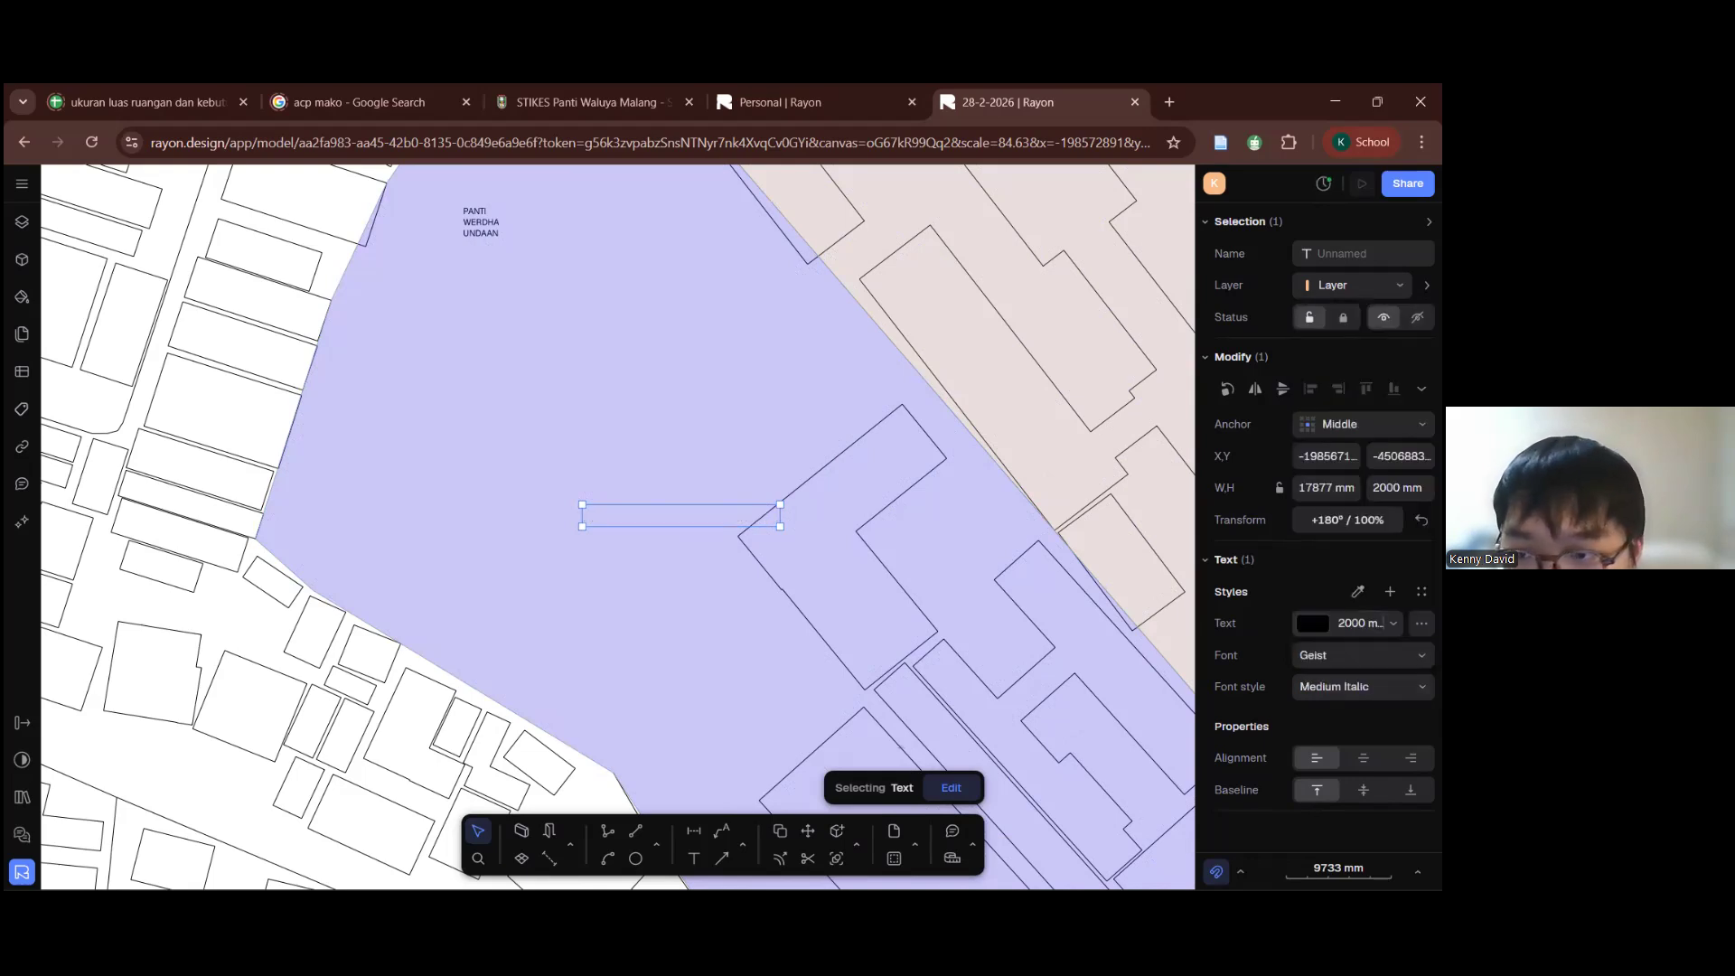
click(1363, 686)
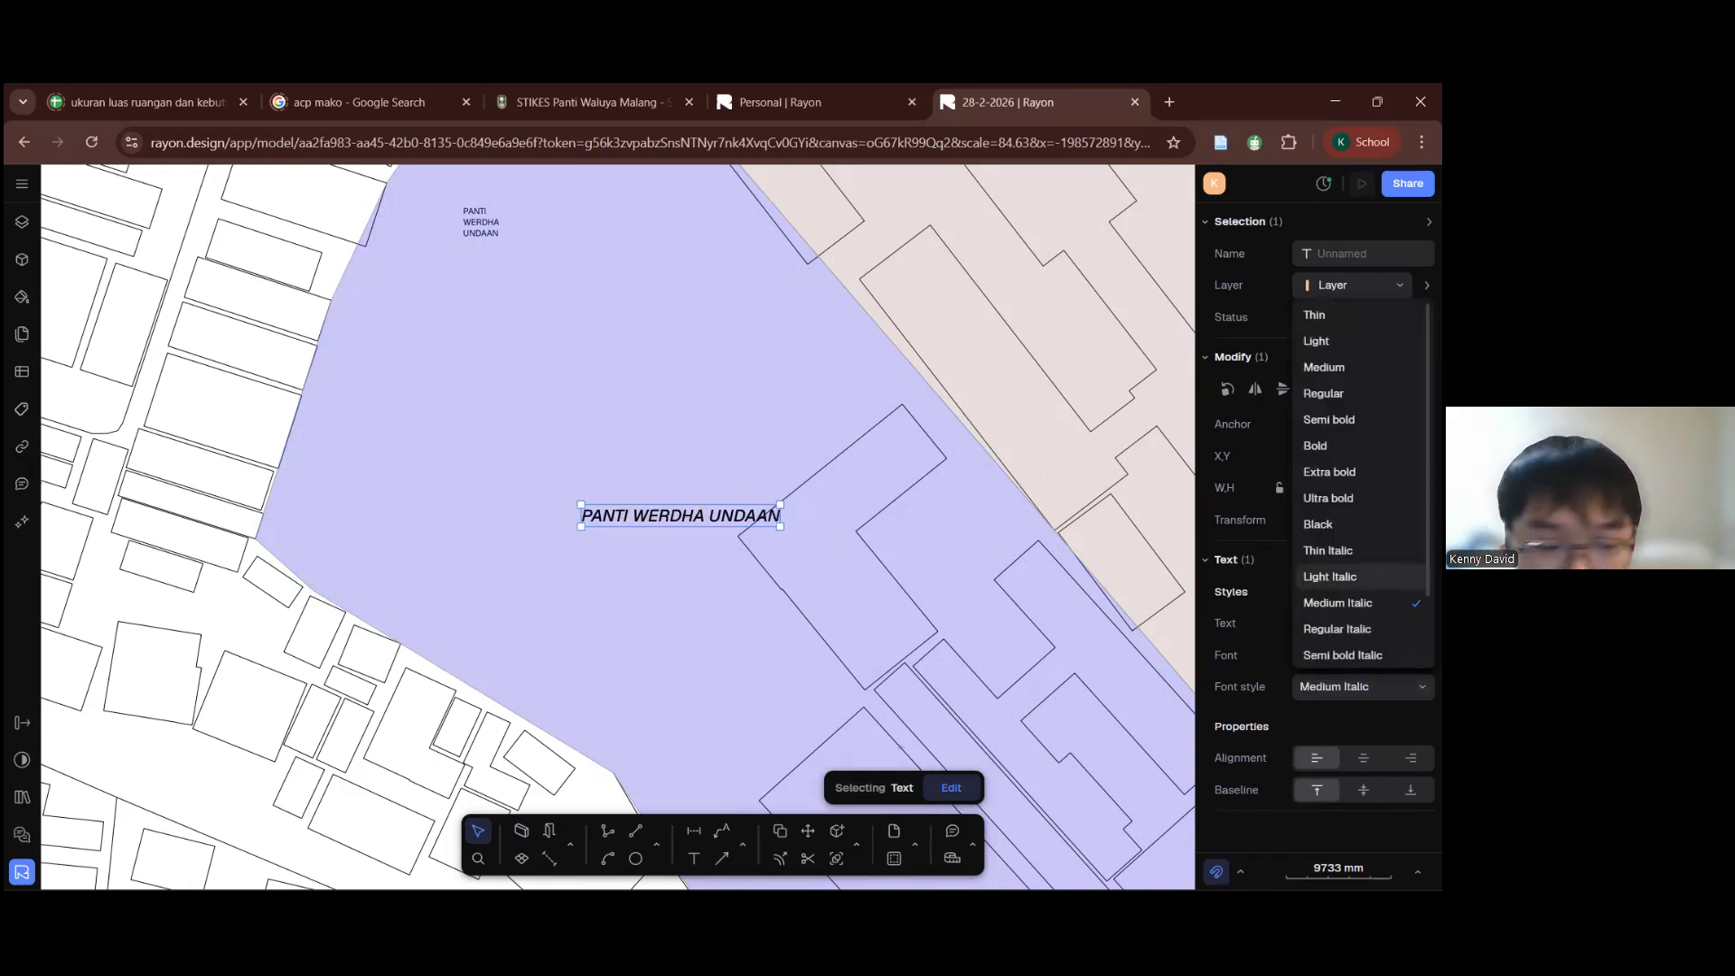
click(1085, 398)
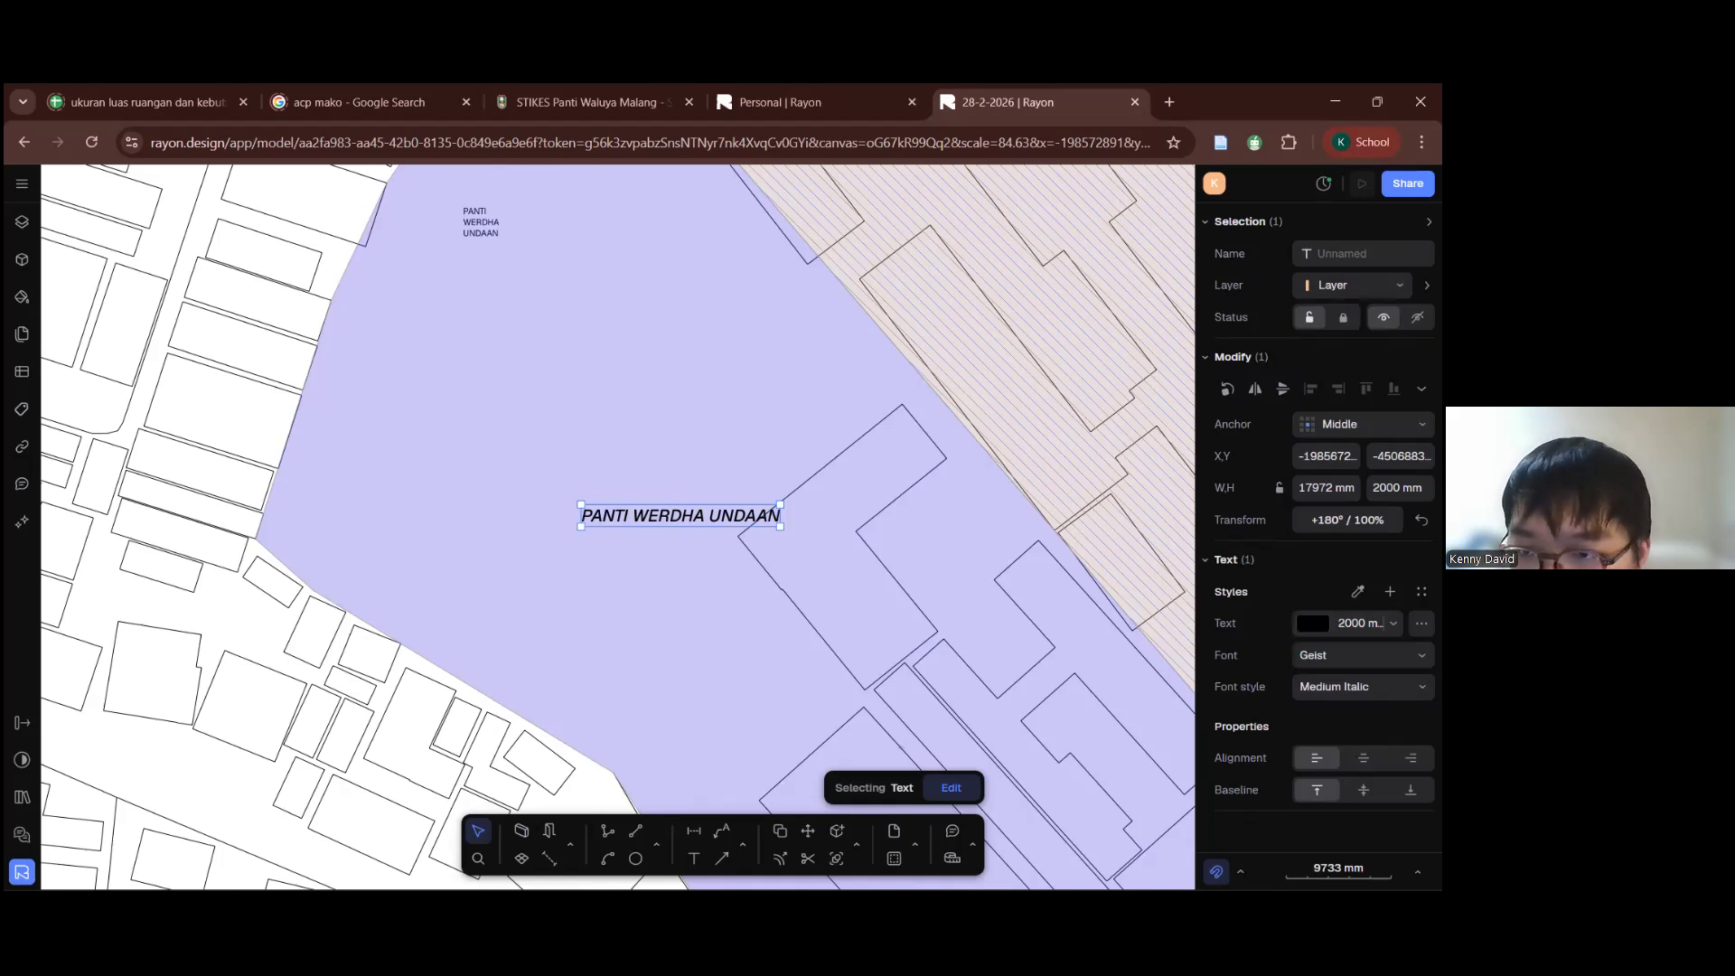
key(ctrl+z)
Step: Set the text size of the PANTI WERDHA UNDAAN label to 2500 mm
click(1371, 623)
text(2500)
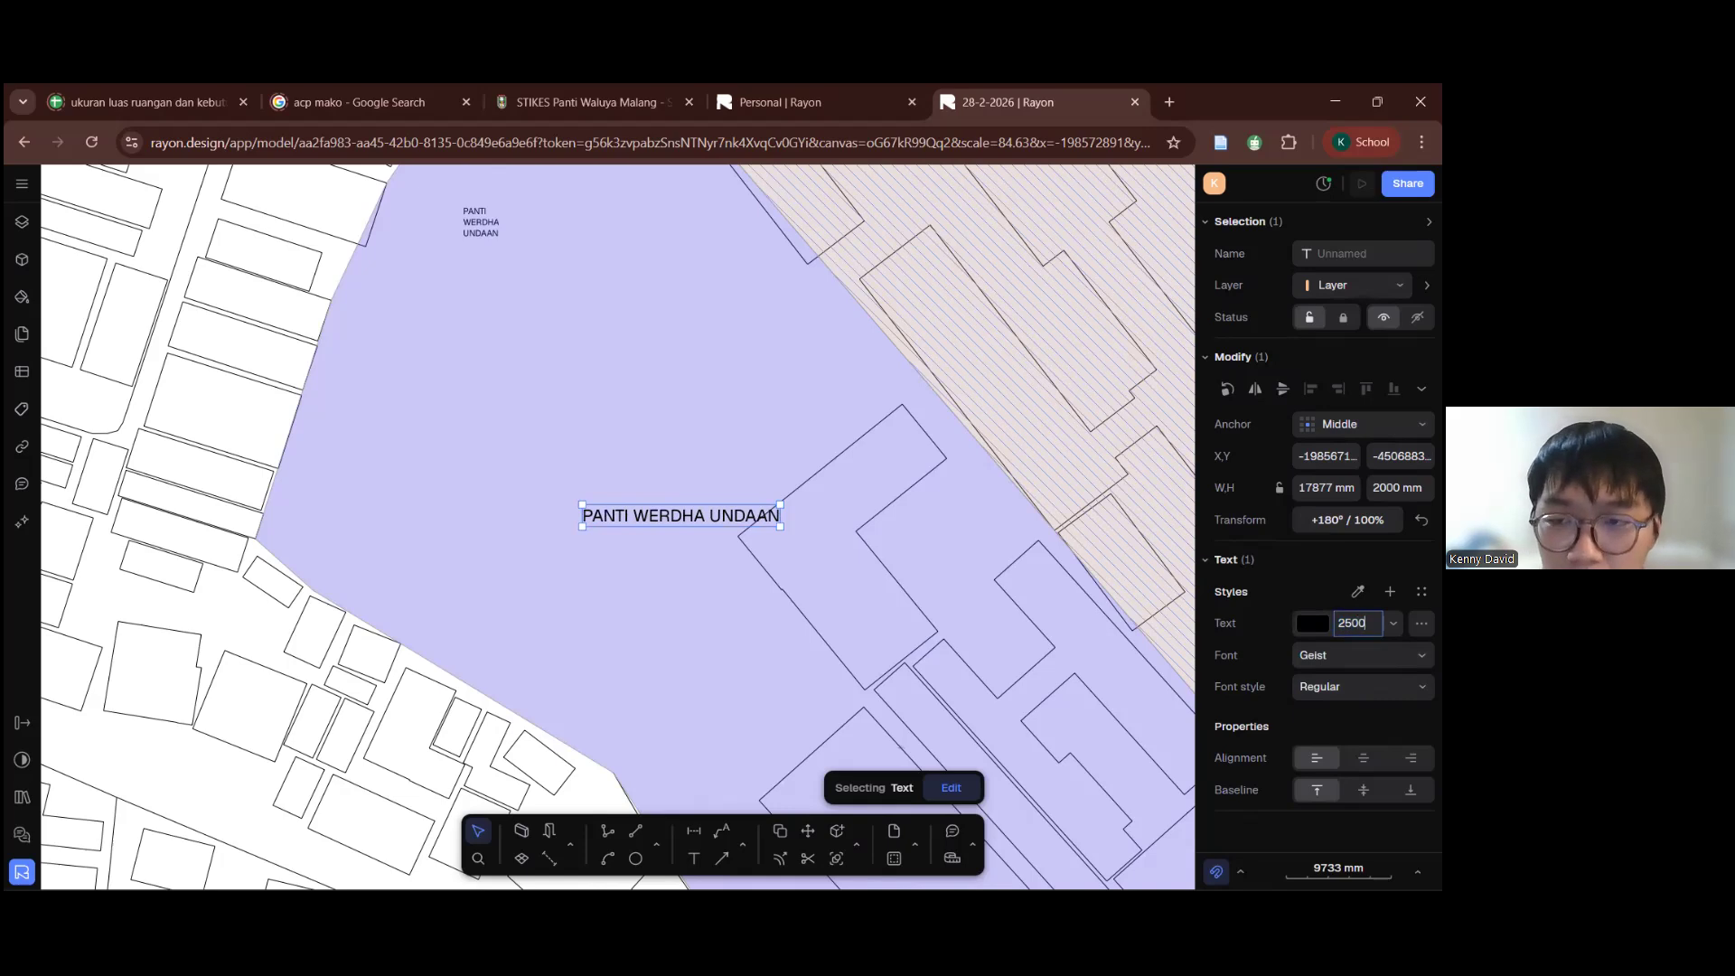
key(Return)
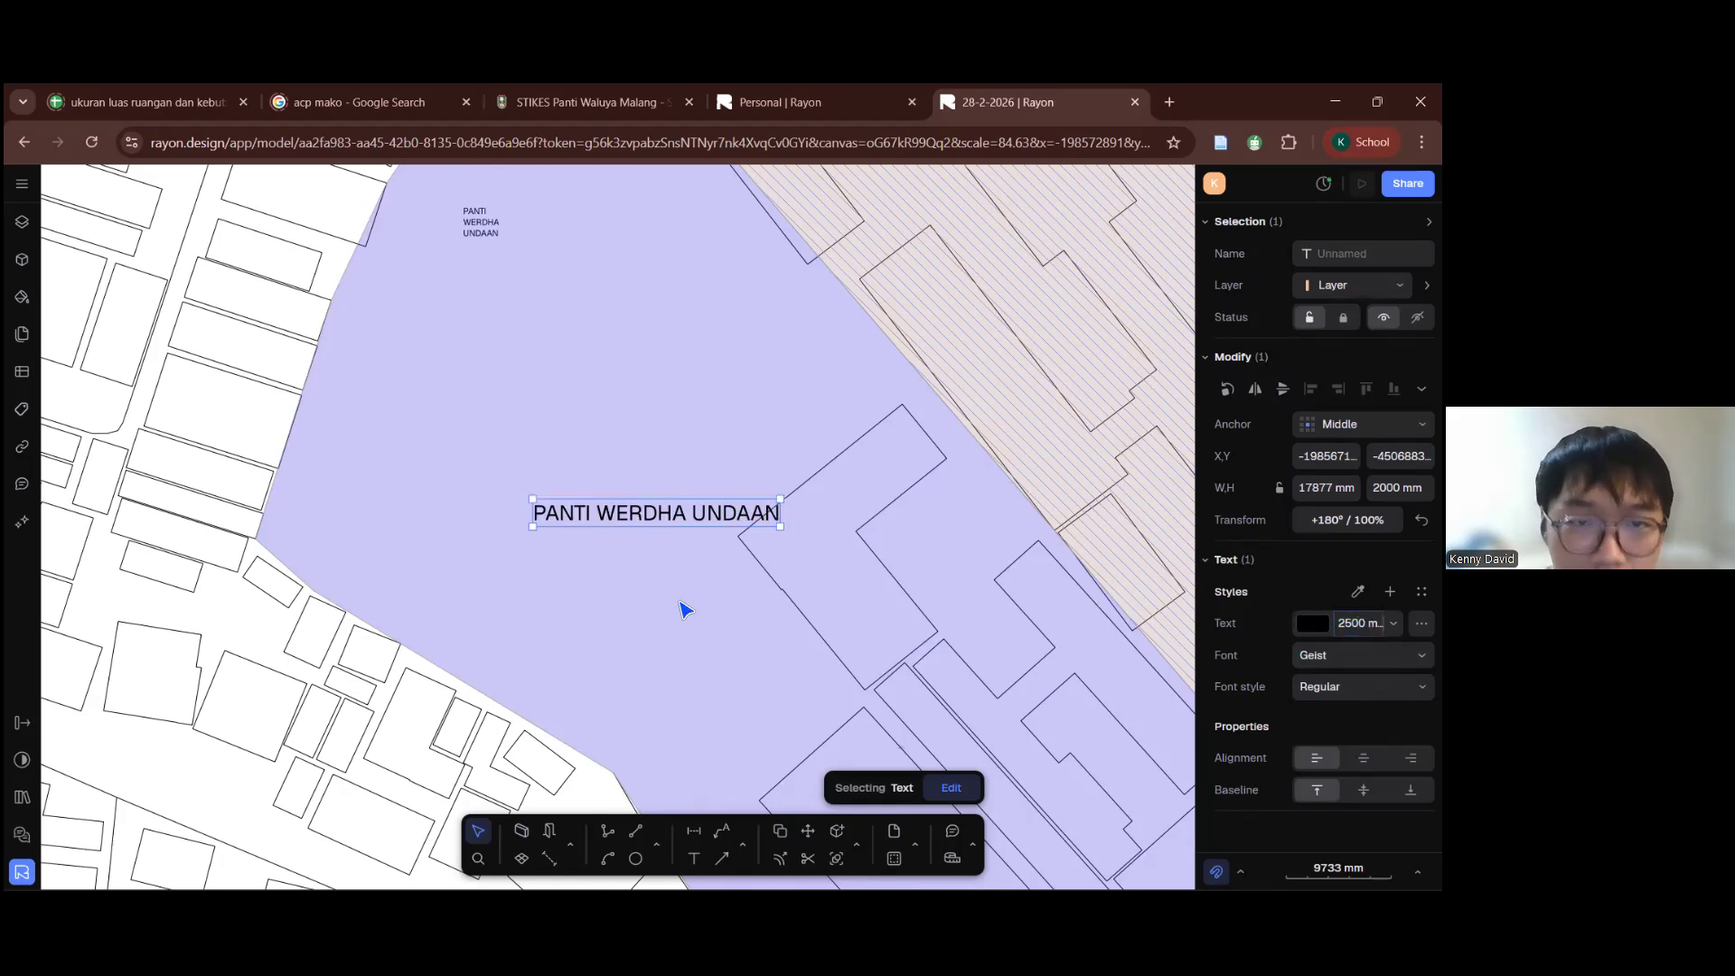
click(832, 547)
Step: Set the text size of the PANTI ASUHAN UNDAAN label in the pink zone to 2500 mm
scroll(840, 552, down, 3)
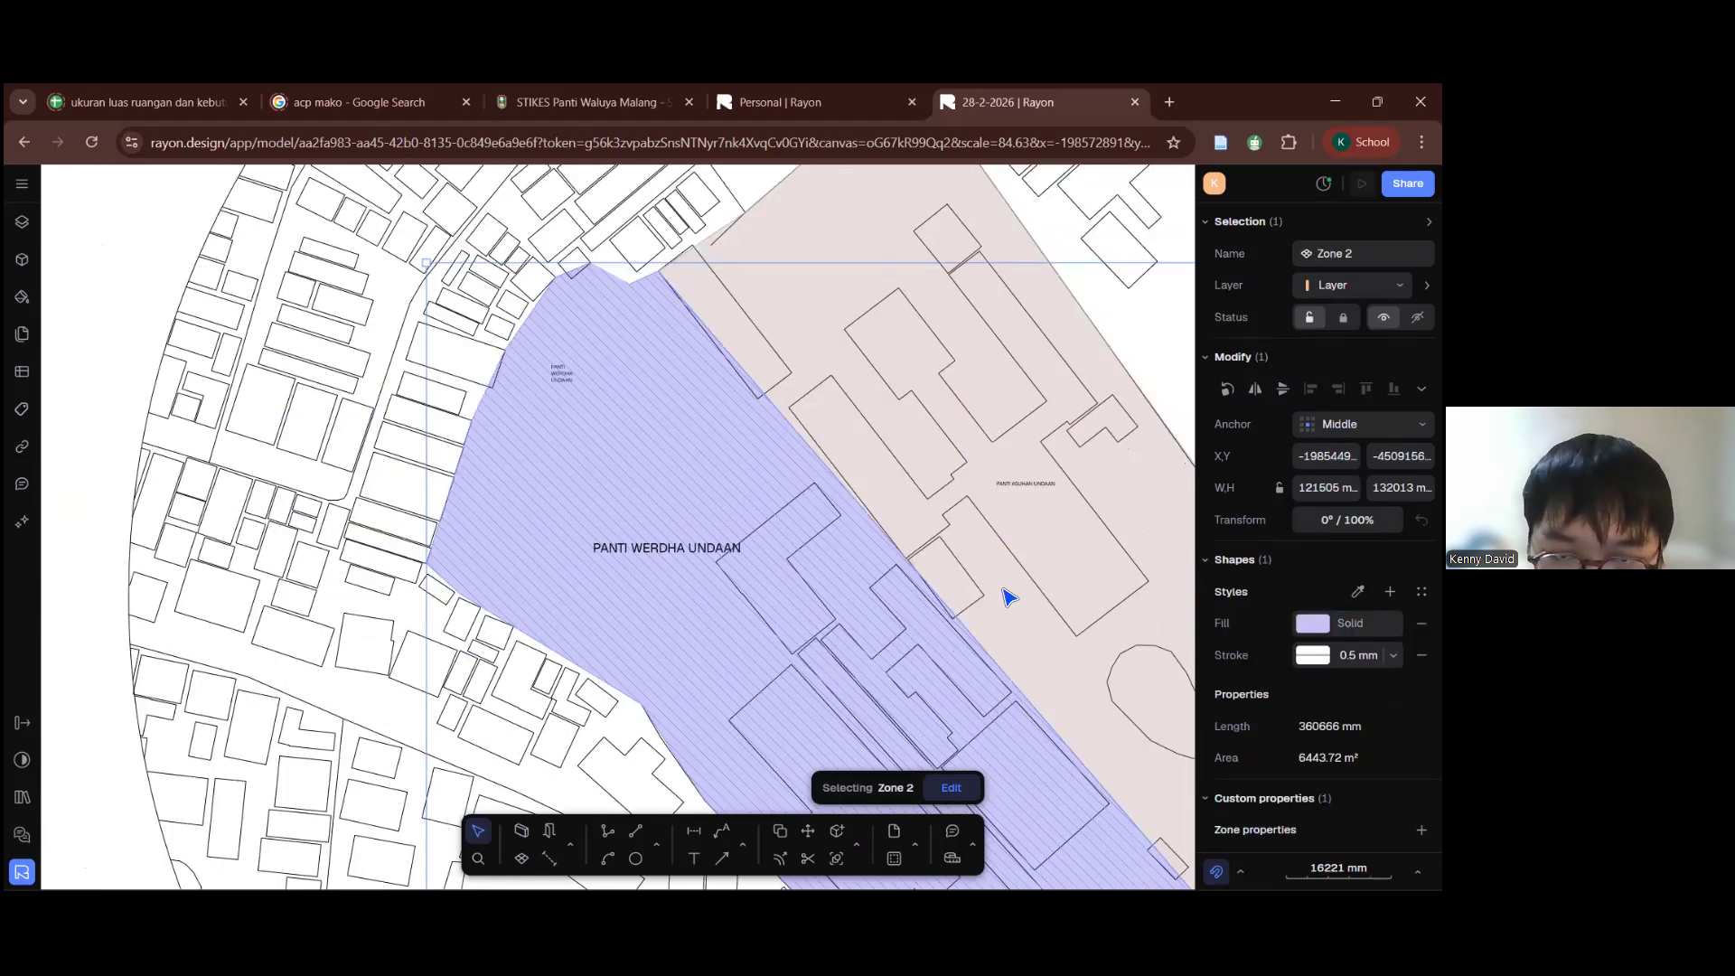
scroll(1009, 596, down, 3)
scroll(1010, 596, up, 1)
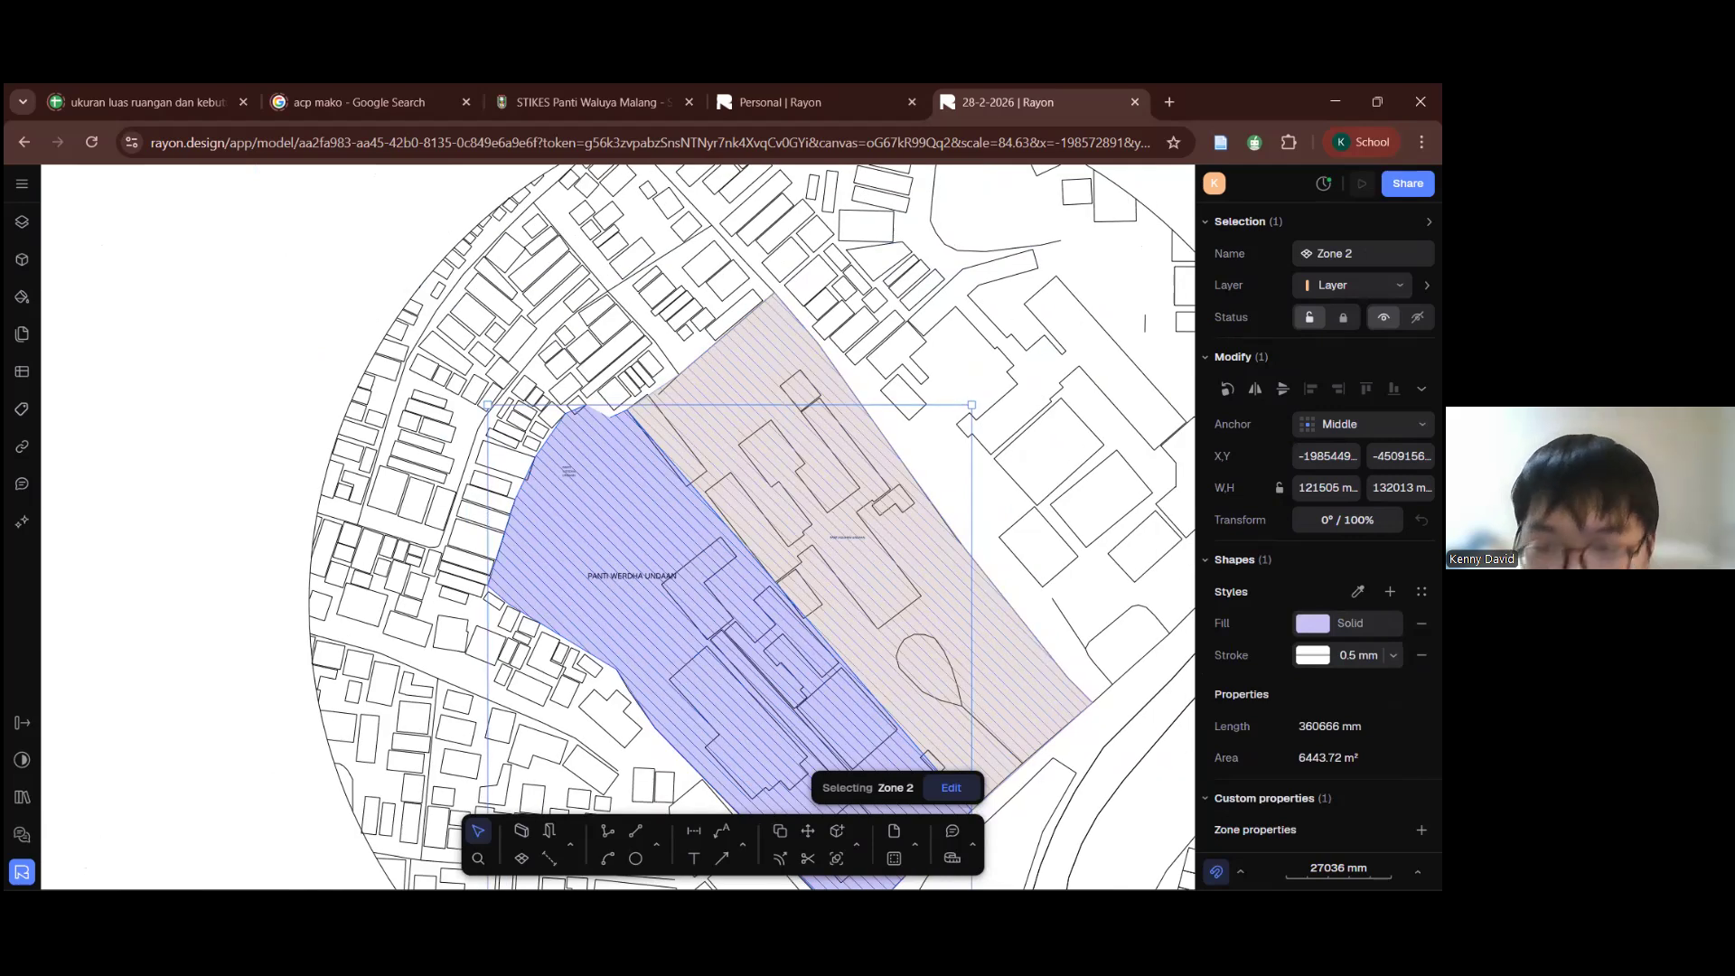
scroll(853, 525, up, 3)
click(821, 587)
click(1376, 623)
text(2500)
key(Return)
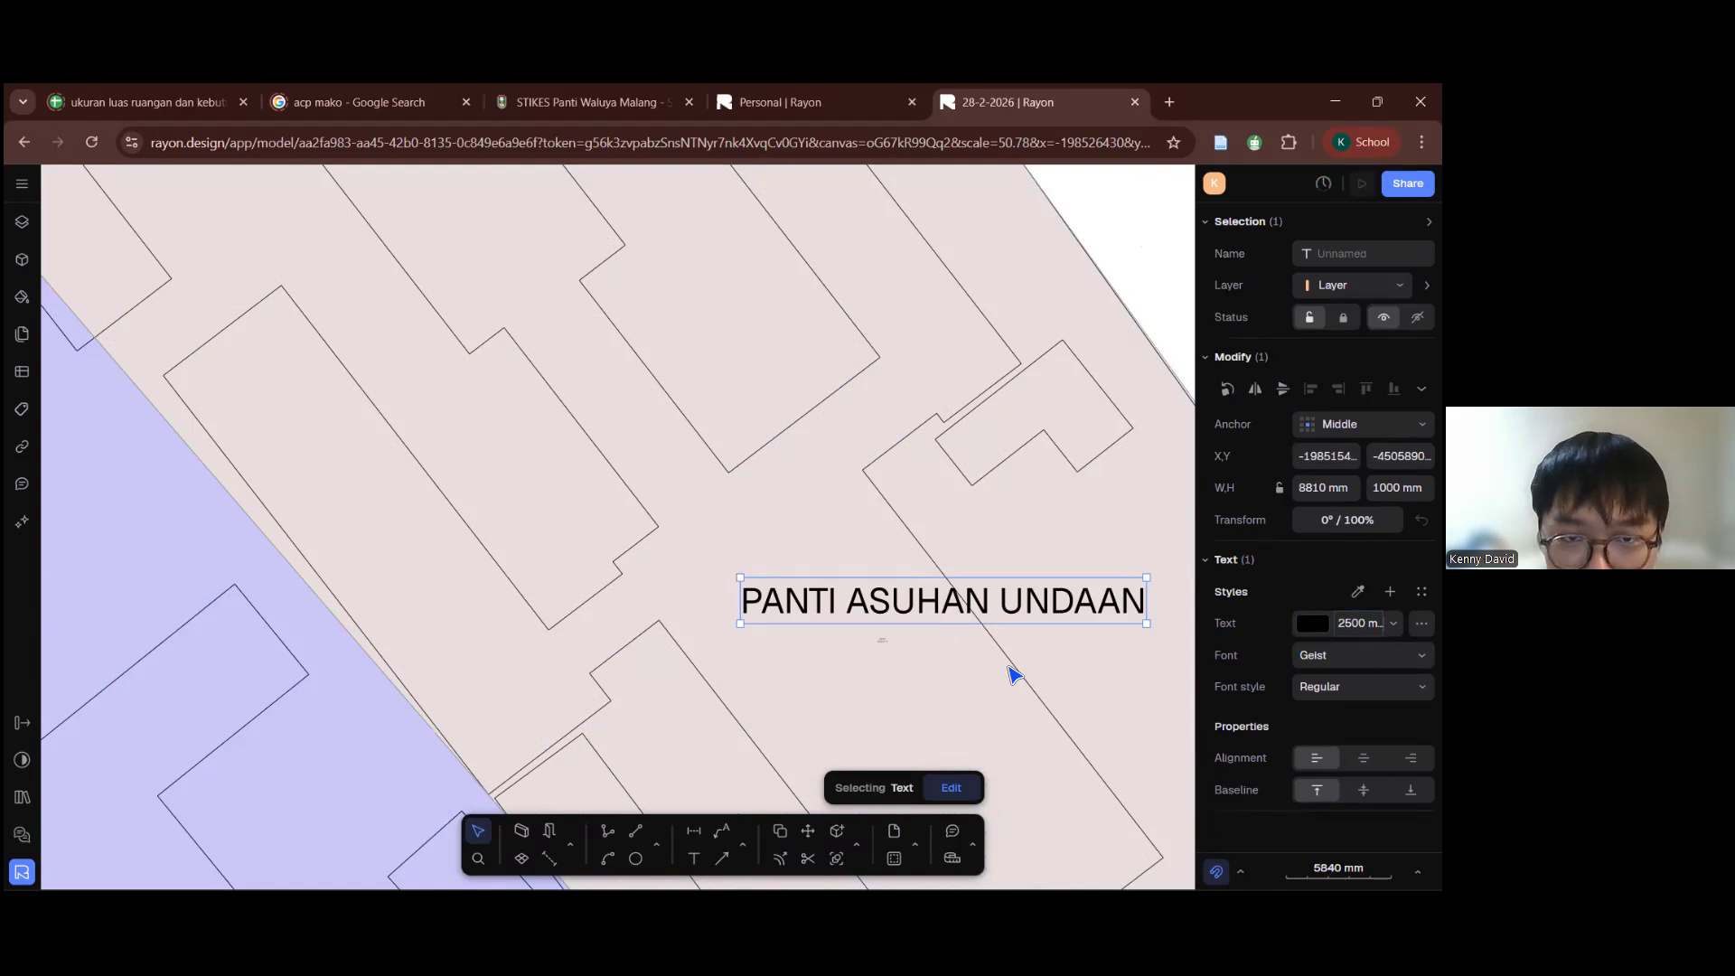
Step: Move the PANTI ASUHAN UNDAAN label closer to the zones' shared edge and the PANTI WERDHA UNDAAN label onto the adjacent building outline
scroll(963, 579, down, 4)
drag(964, 579, 912, 576)
drag(758, 613, 811, 646)
key(Escape)
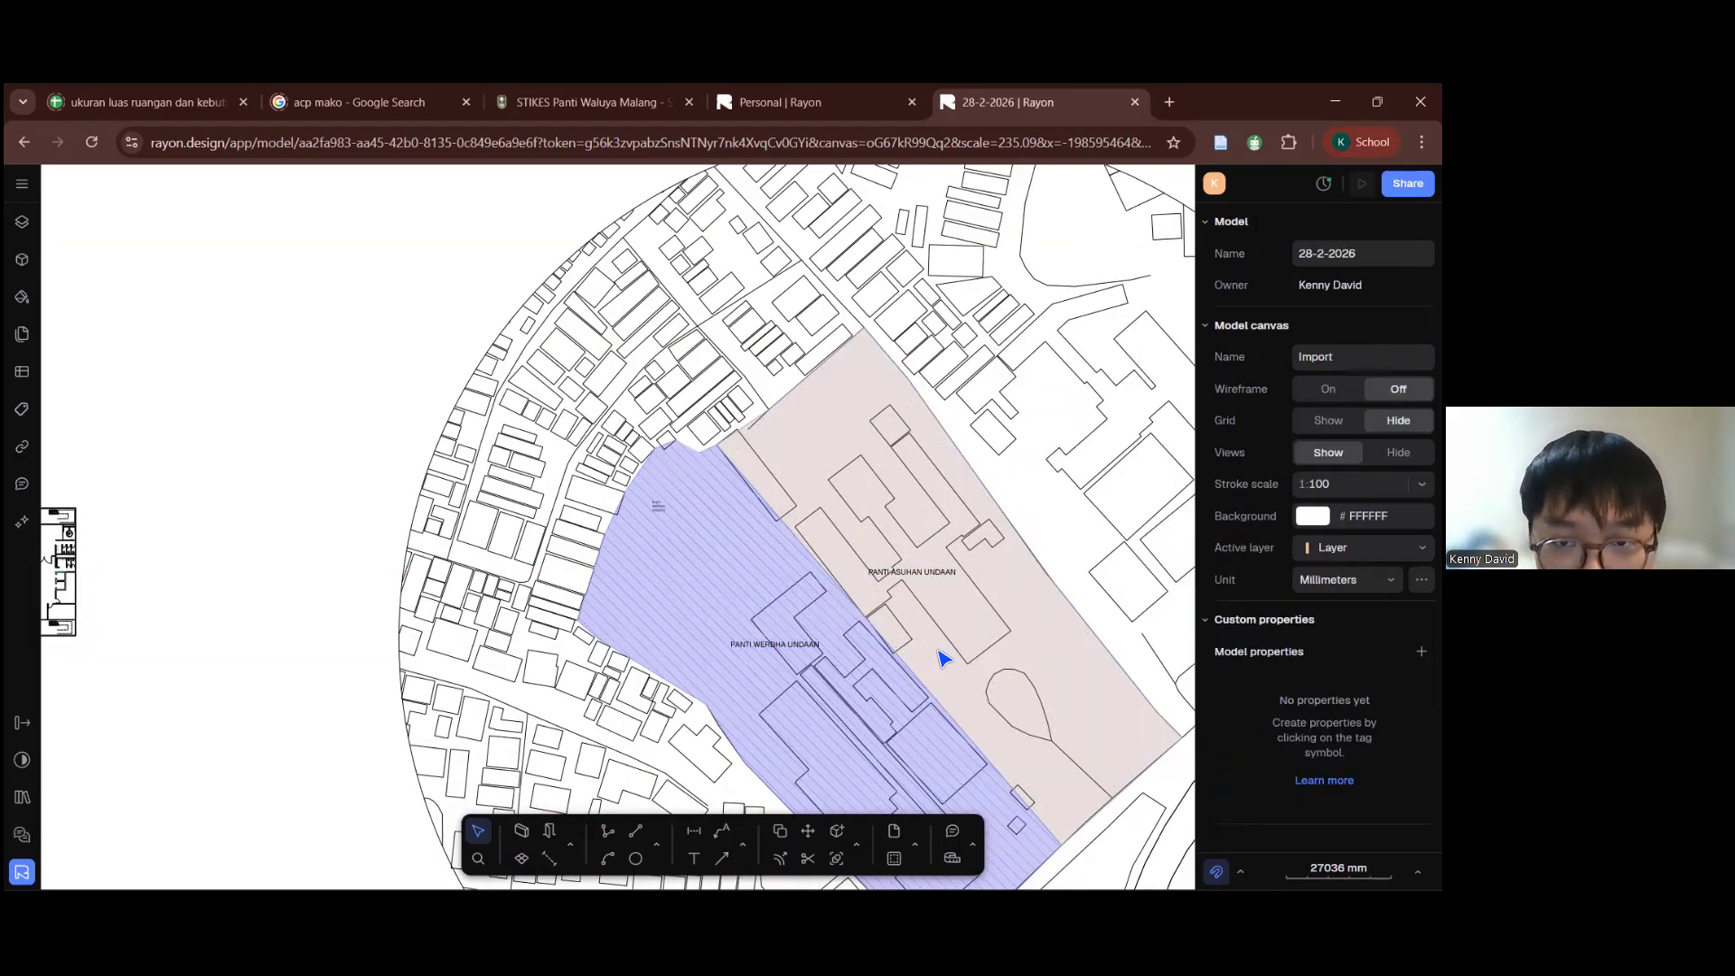
Step: Examine the two labelled zones up close and in the context of the whole circular site map
middle_drag(863, 591, 849, 579)
middle_drag(818, 433, 764, 407)
middle_drag(814, 554, 802, 548)
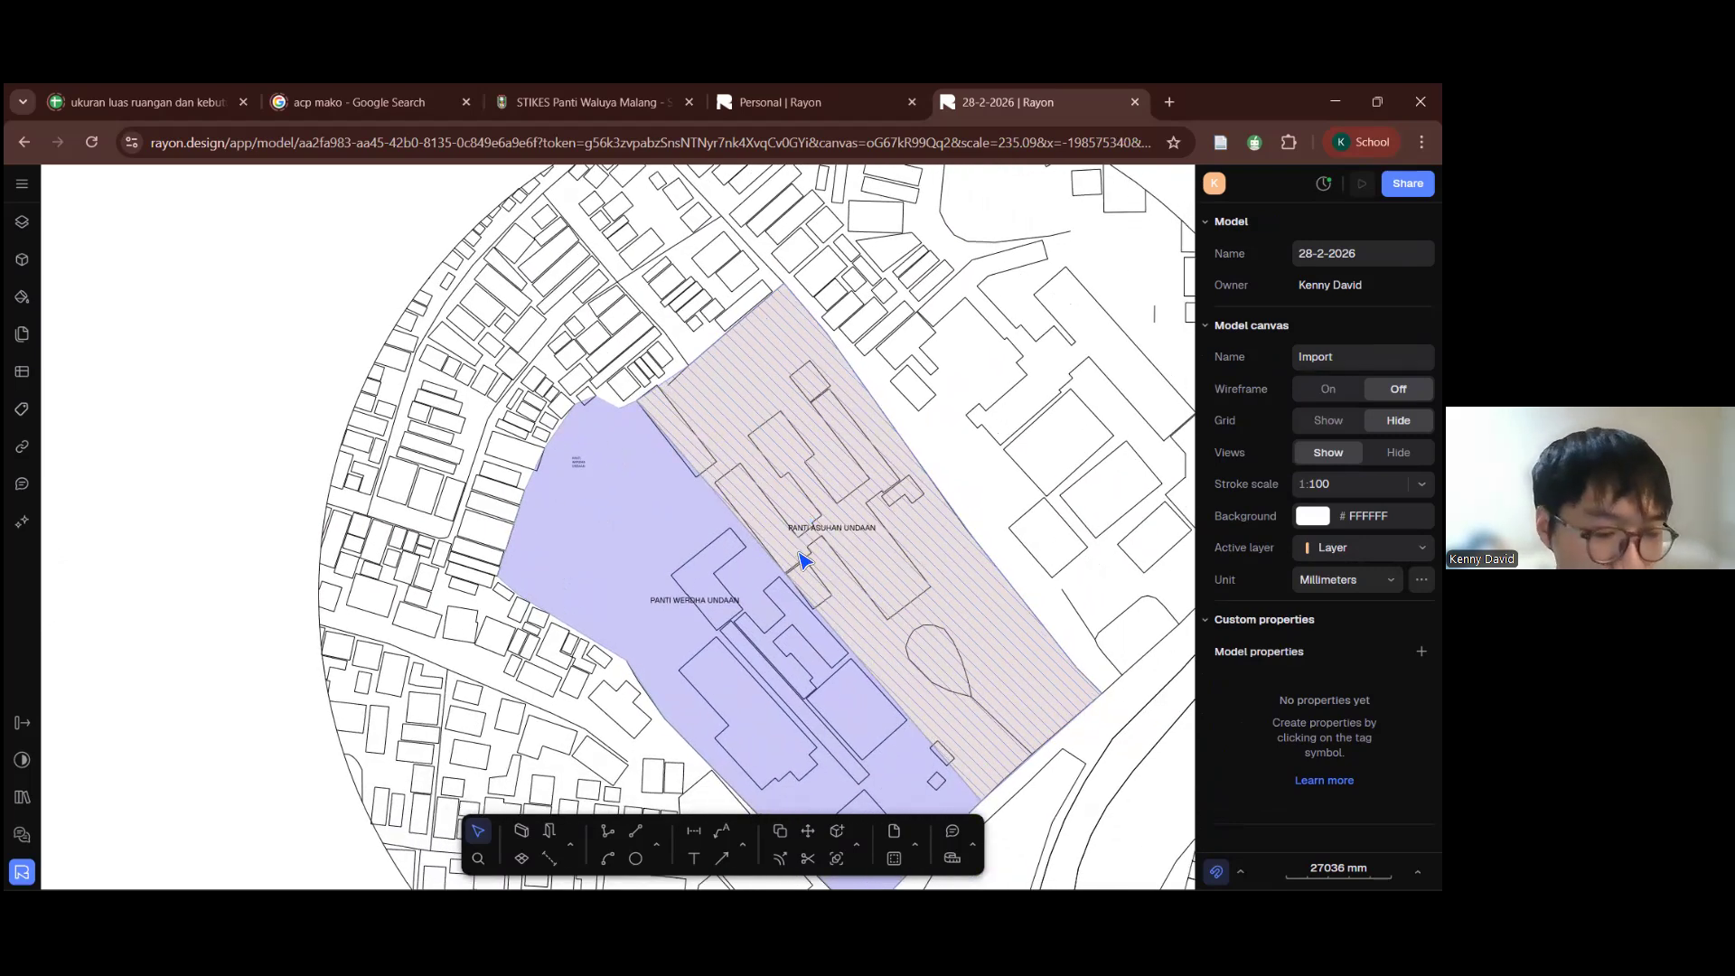
scroll(805, 553, up, 3)
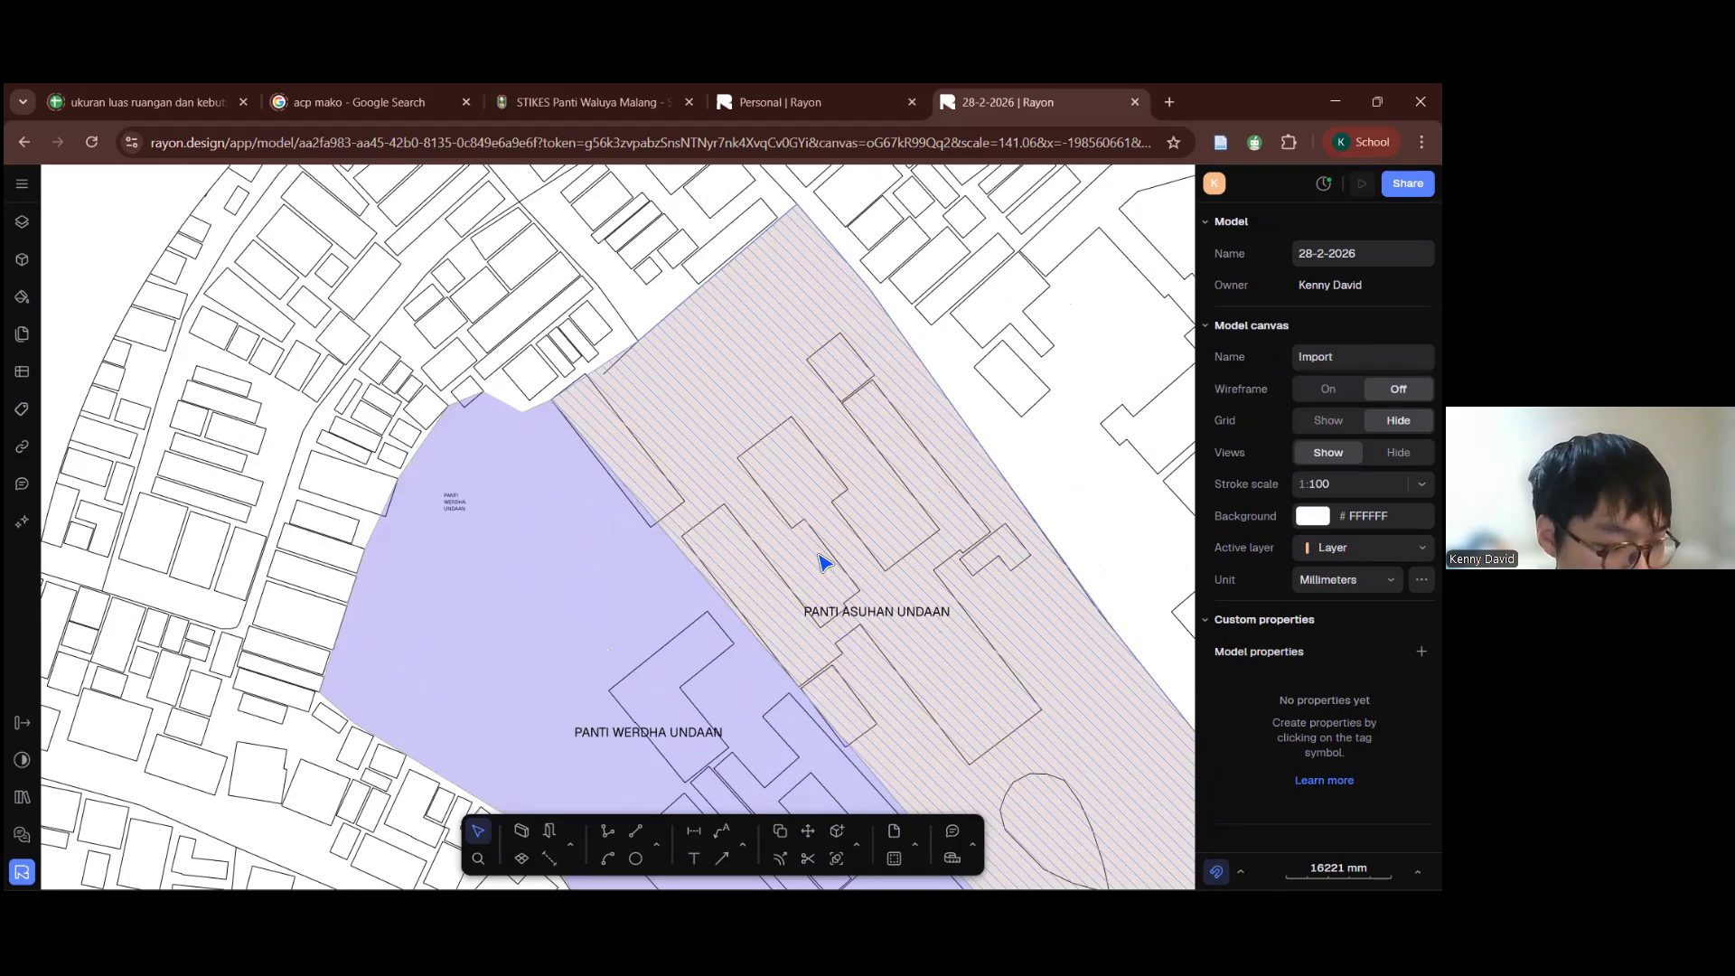
scroll(806, 601, up, 2)
scroll(832, 437, down, 4)
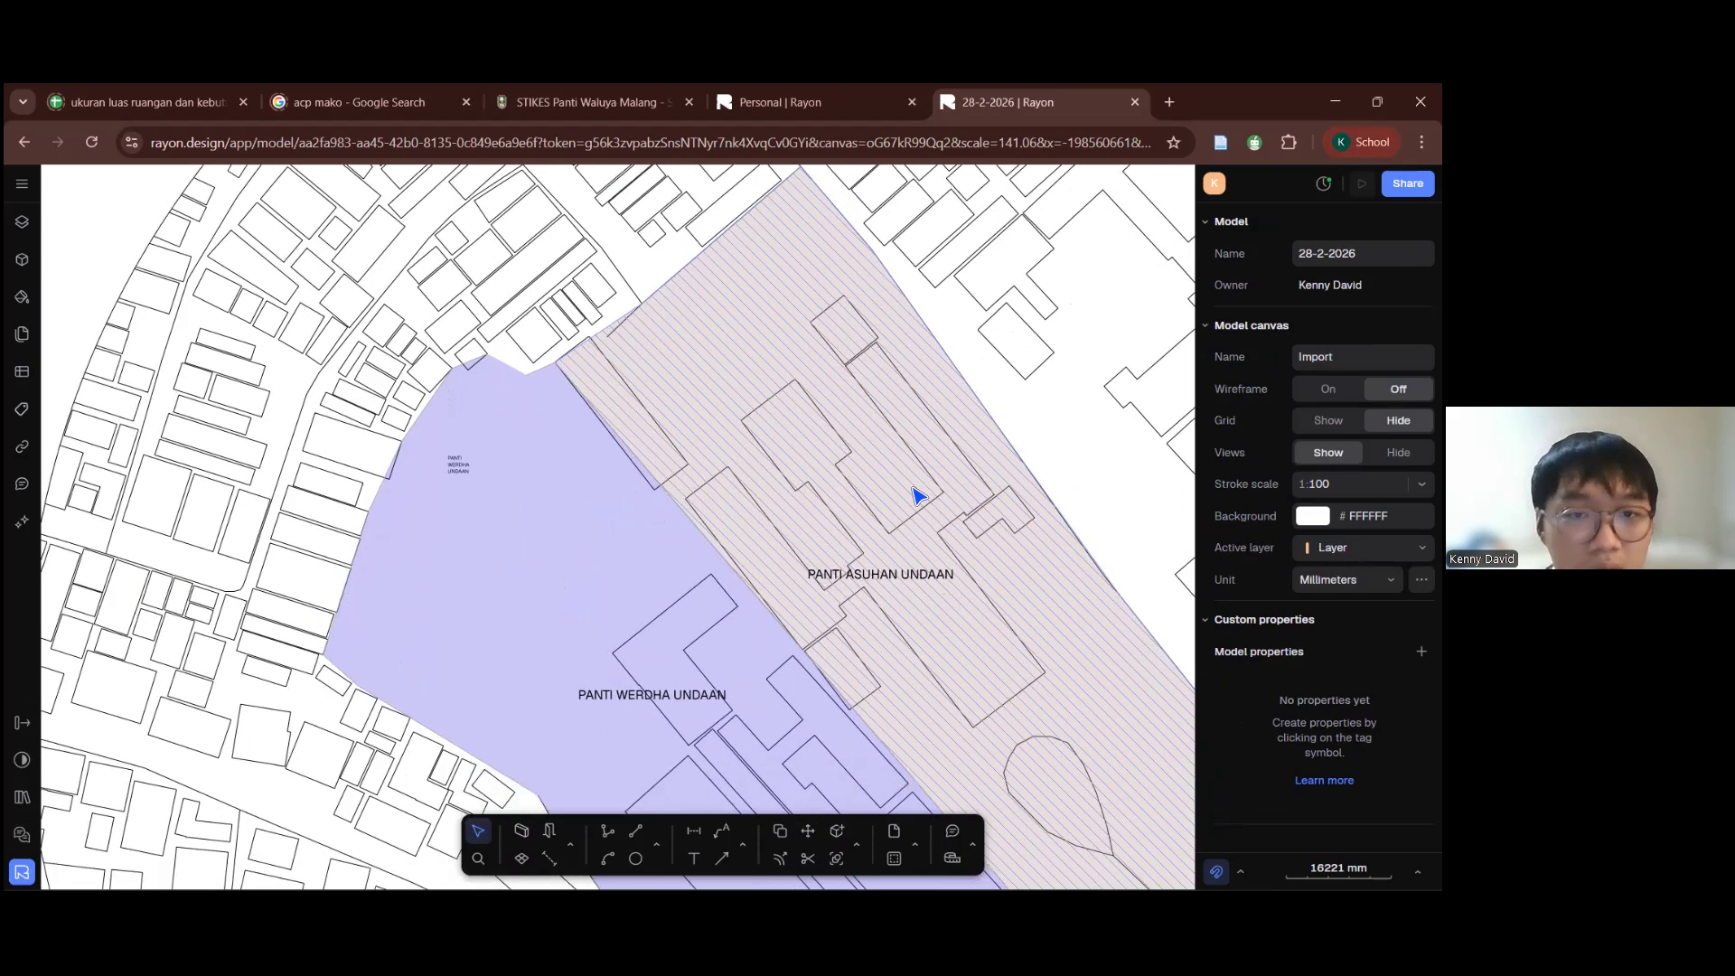
scroll(813, 553, up, 1)
scroll(814, 551, down, 3)
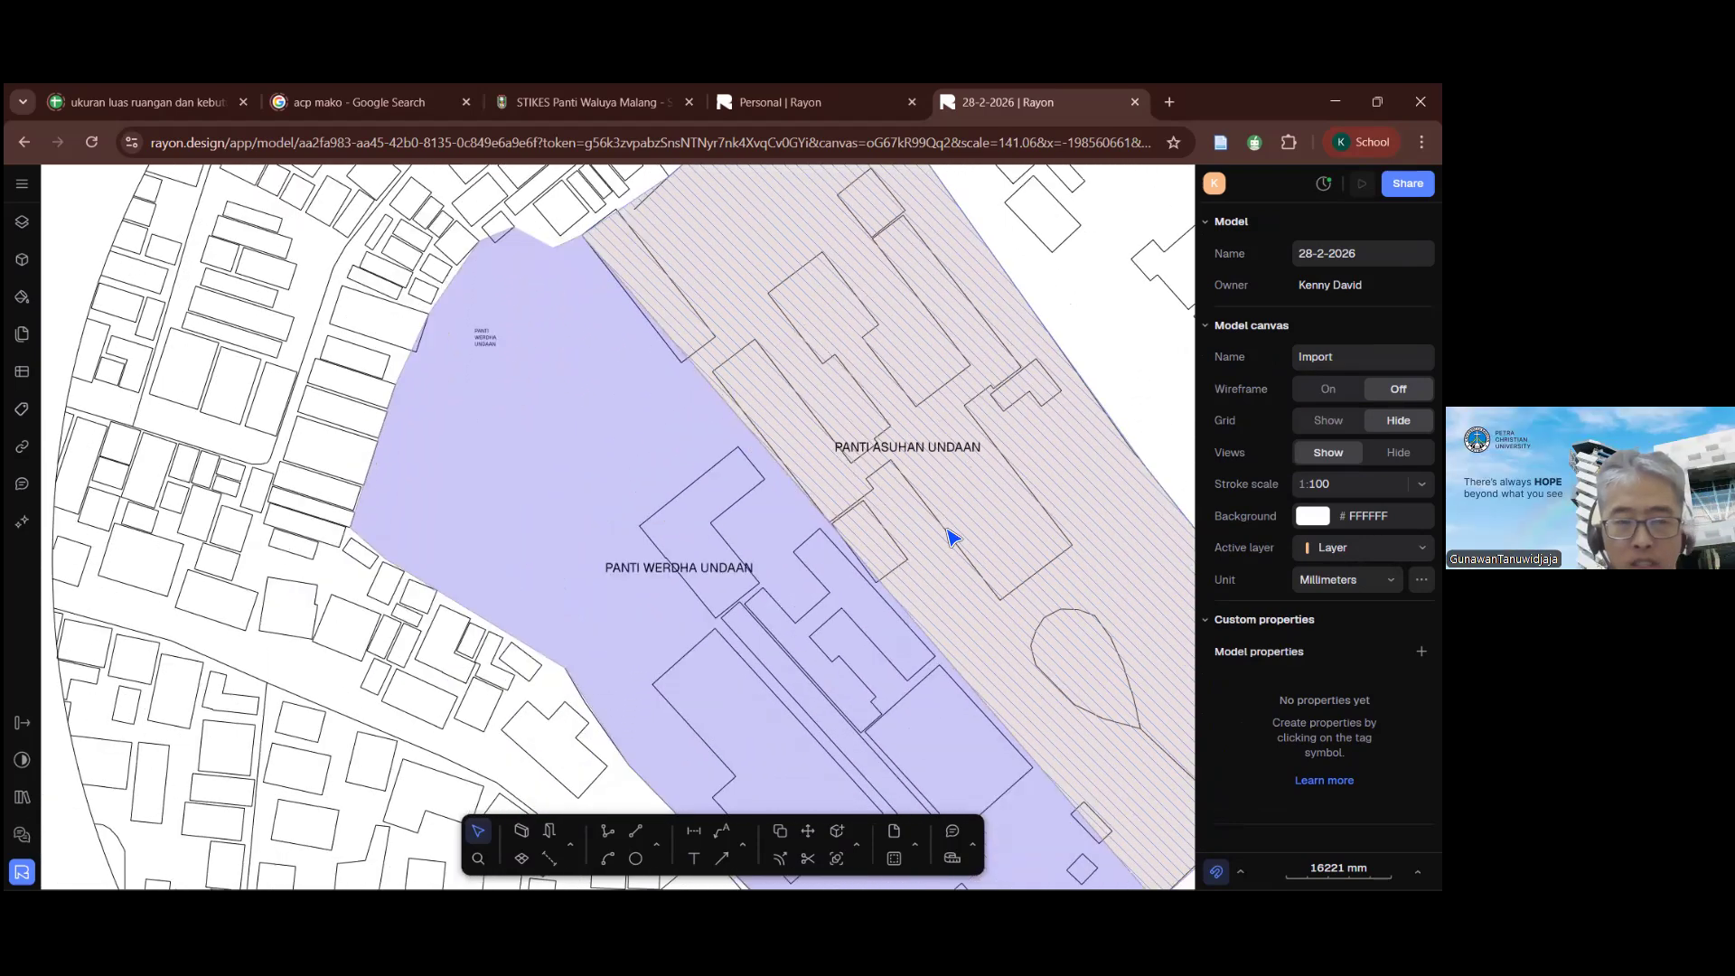
ctrl+scroll(946, 527, down, 5)
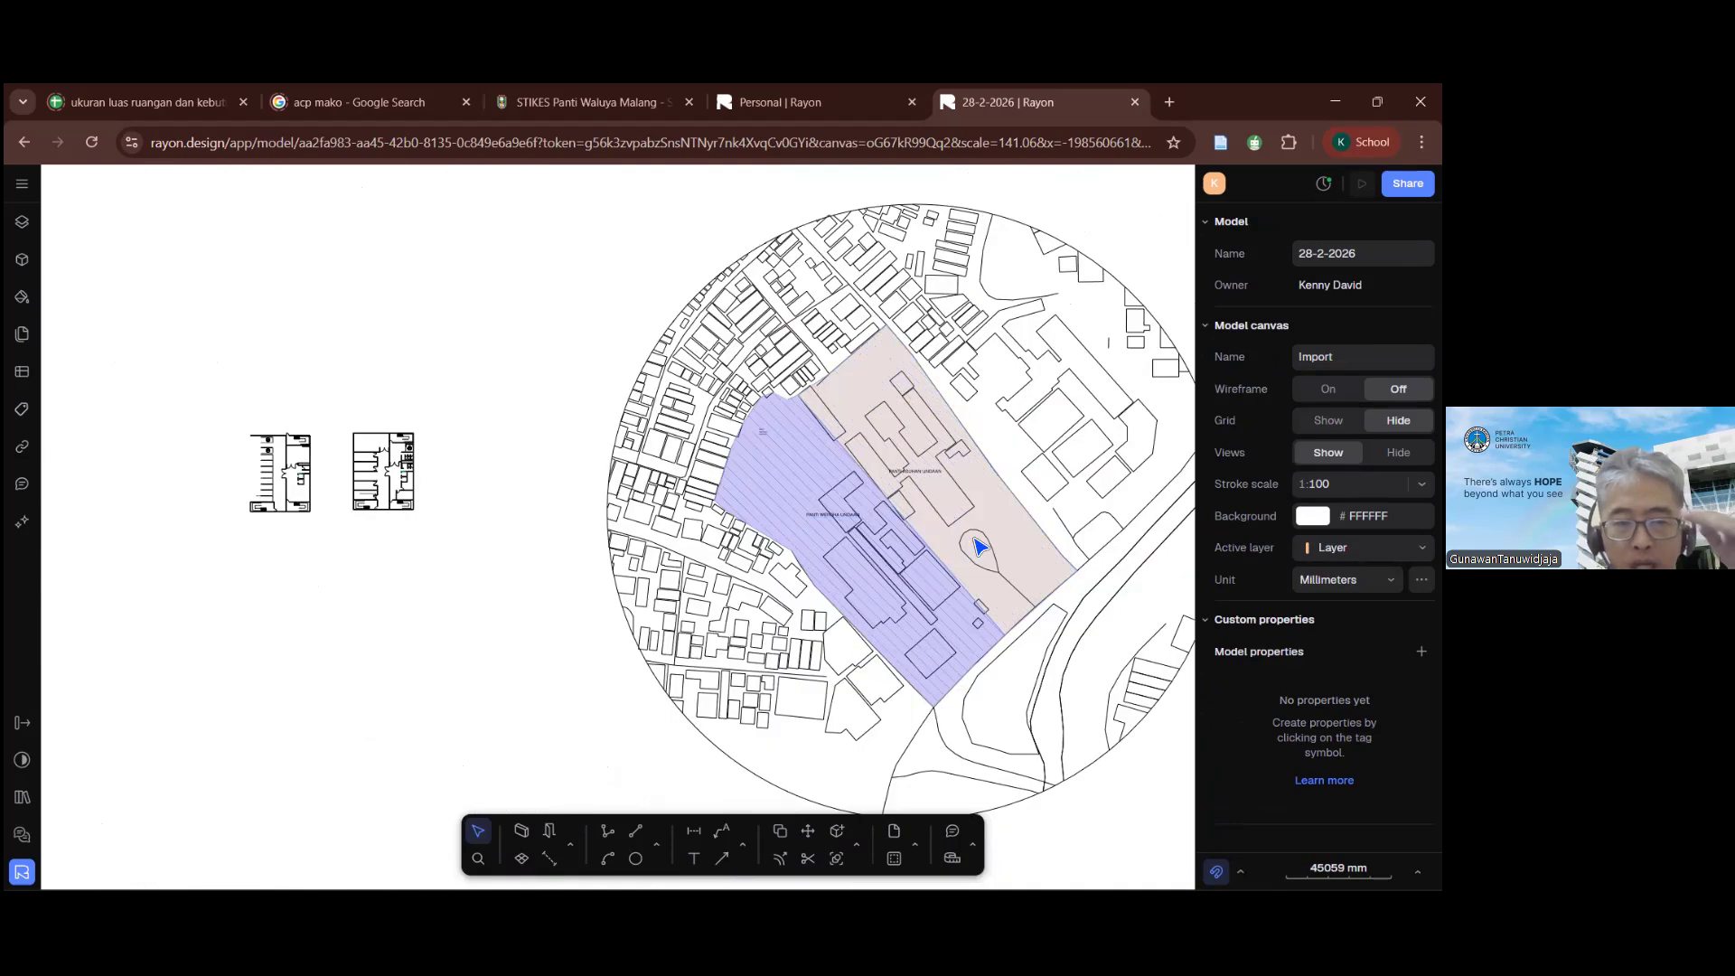
click(886, 483)
key(Escape)
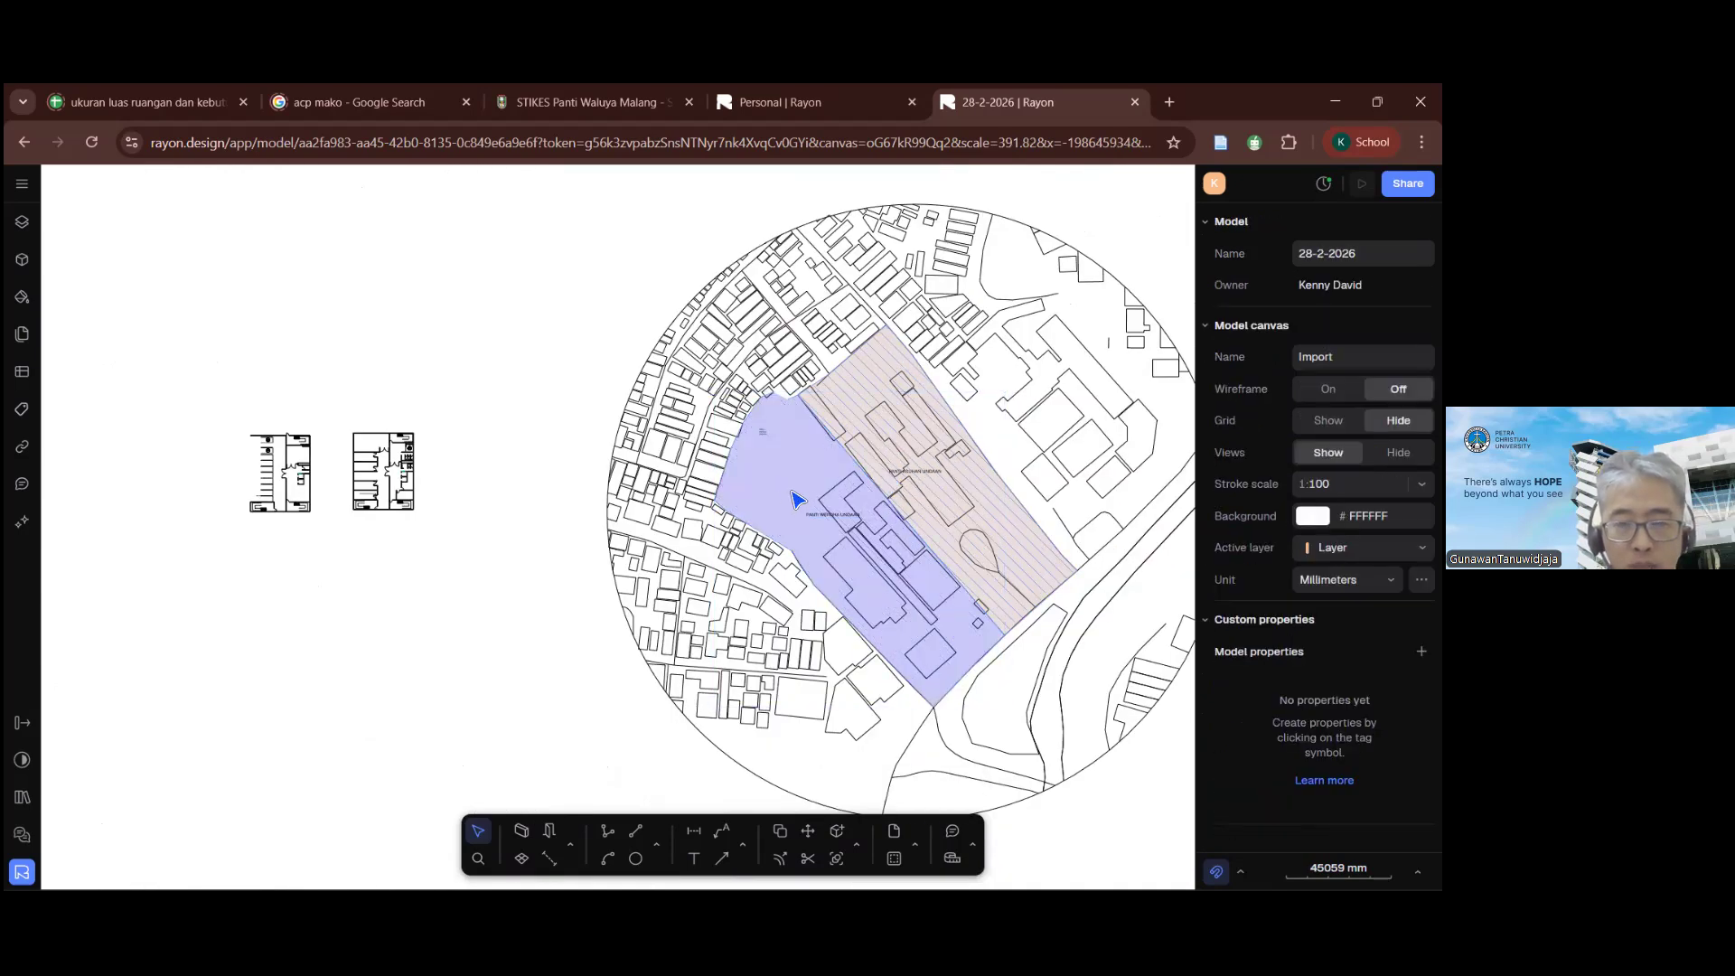
ctrl+scroll(792, 499, up, 5)
middle_drag(771, 494, 757, 492)
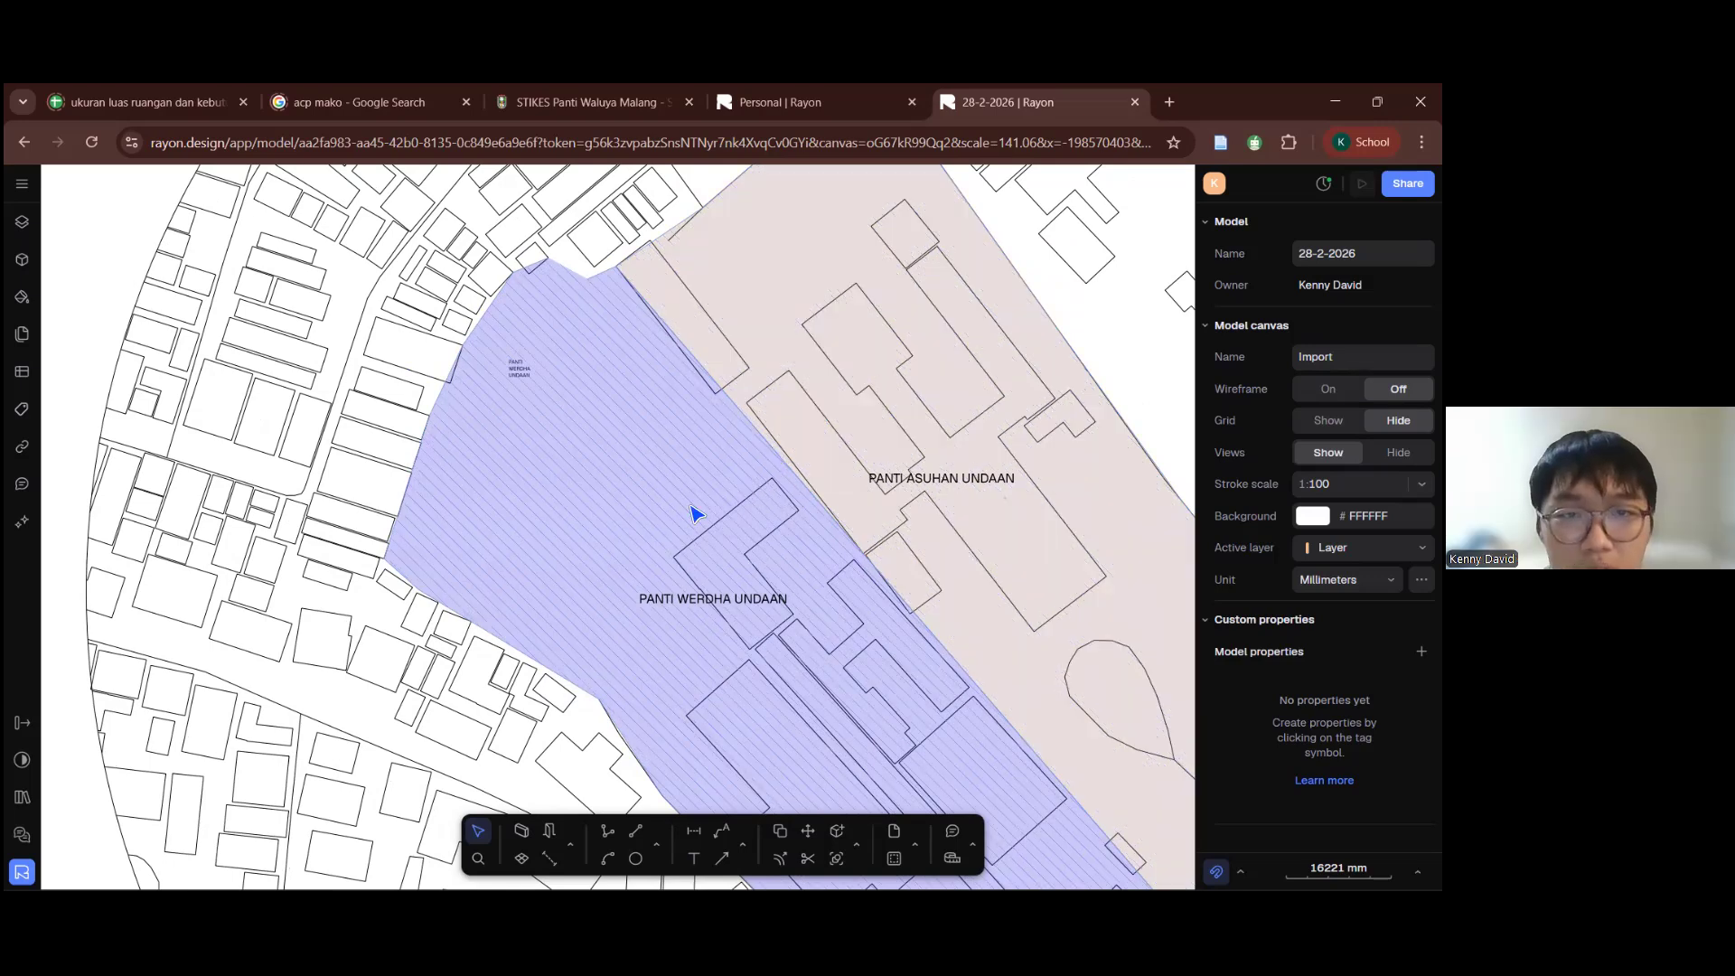
scroll(692, 513, down, 3)
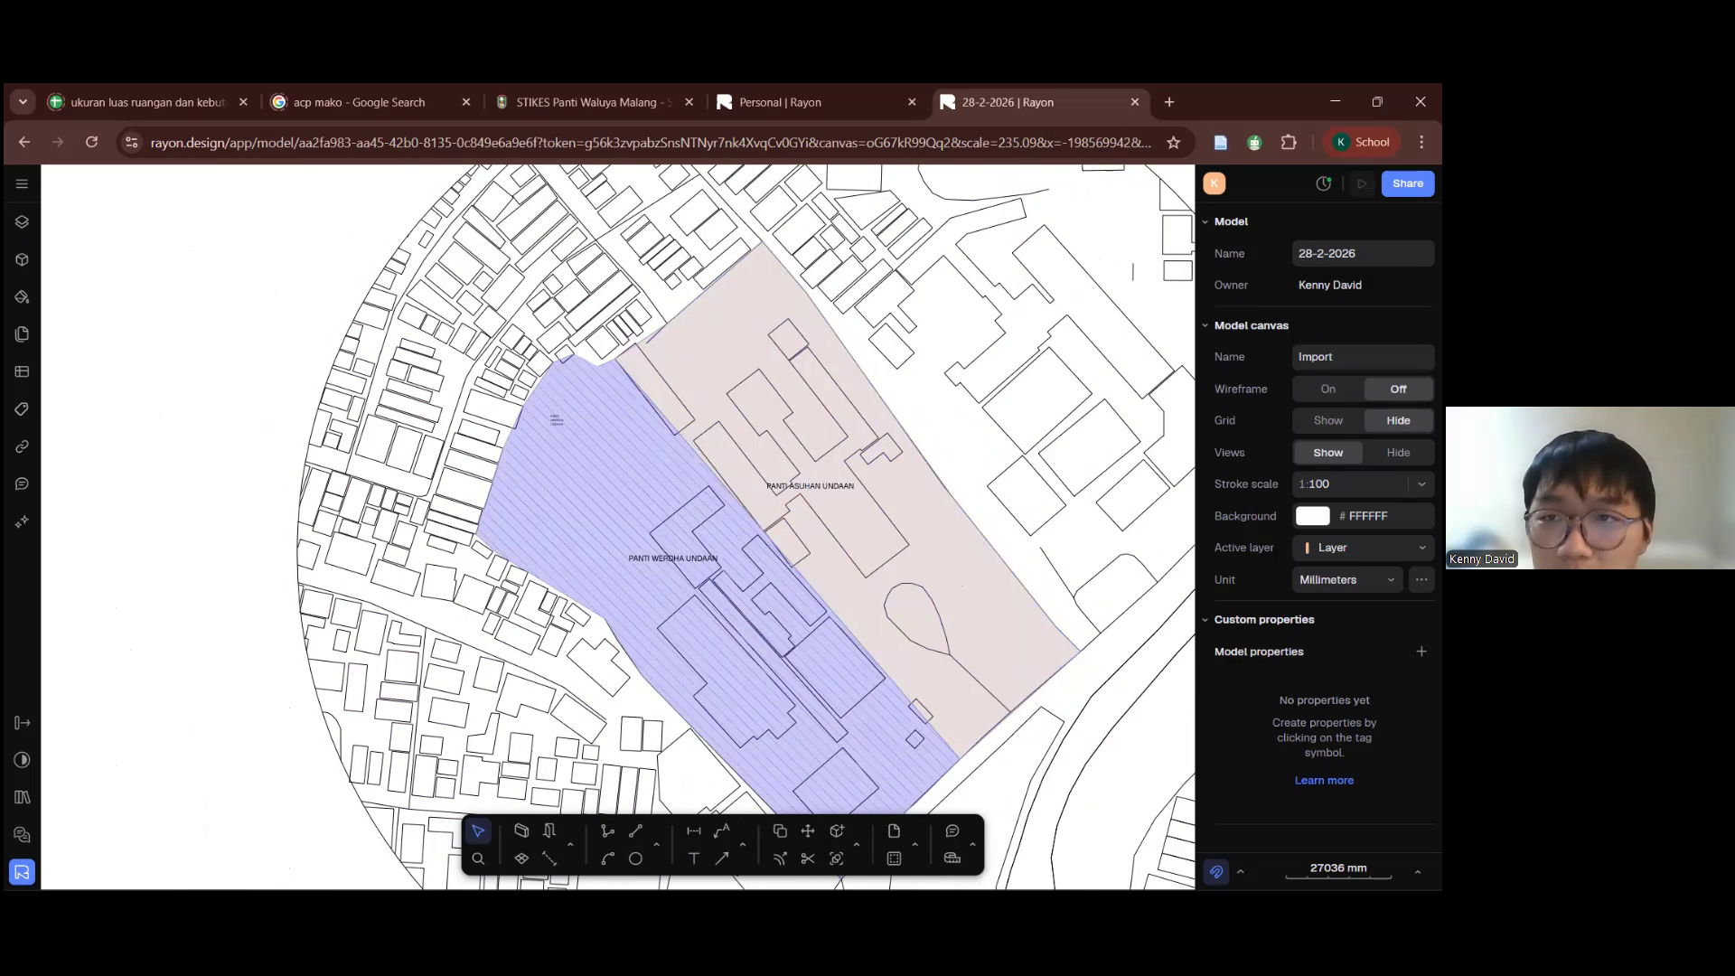
middle_drag(1018, 232, 1029, 232)
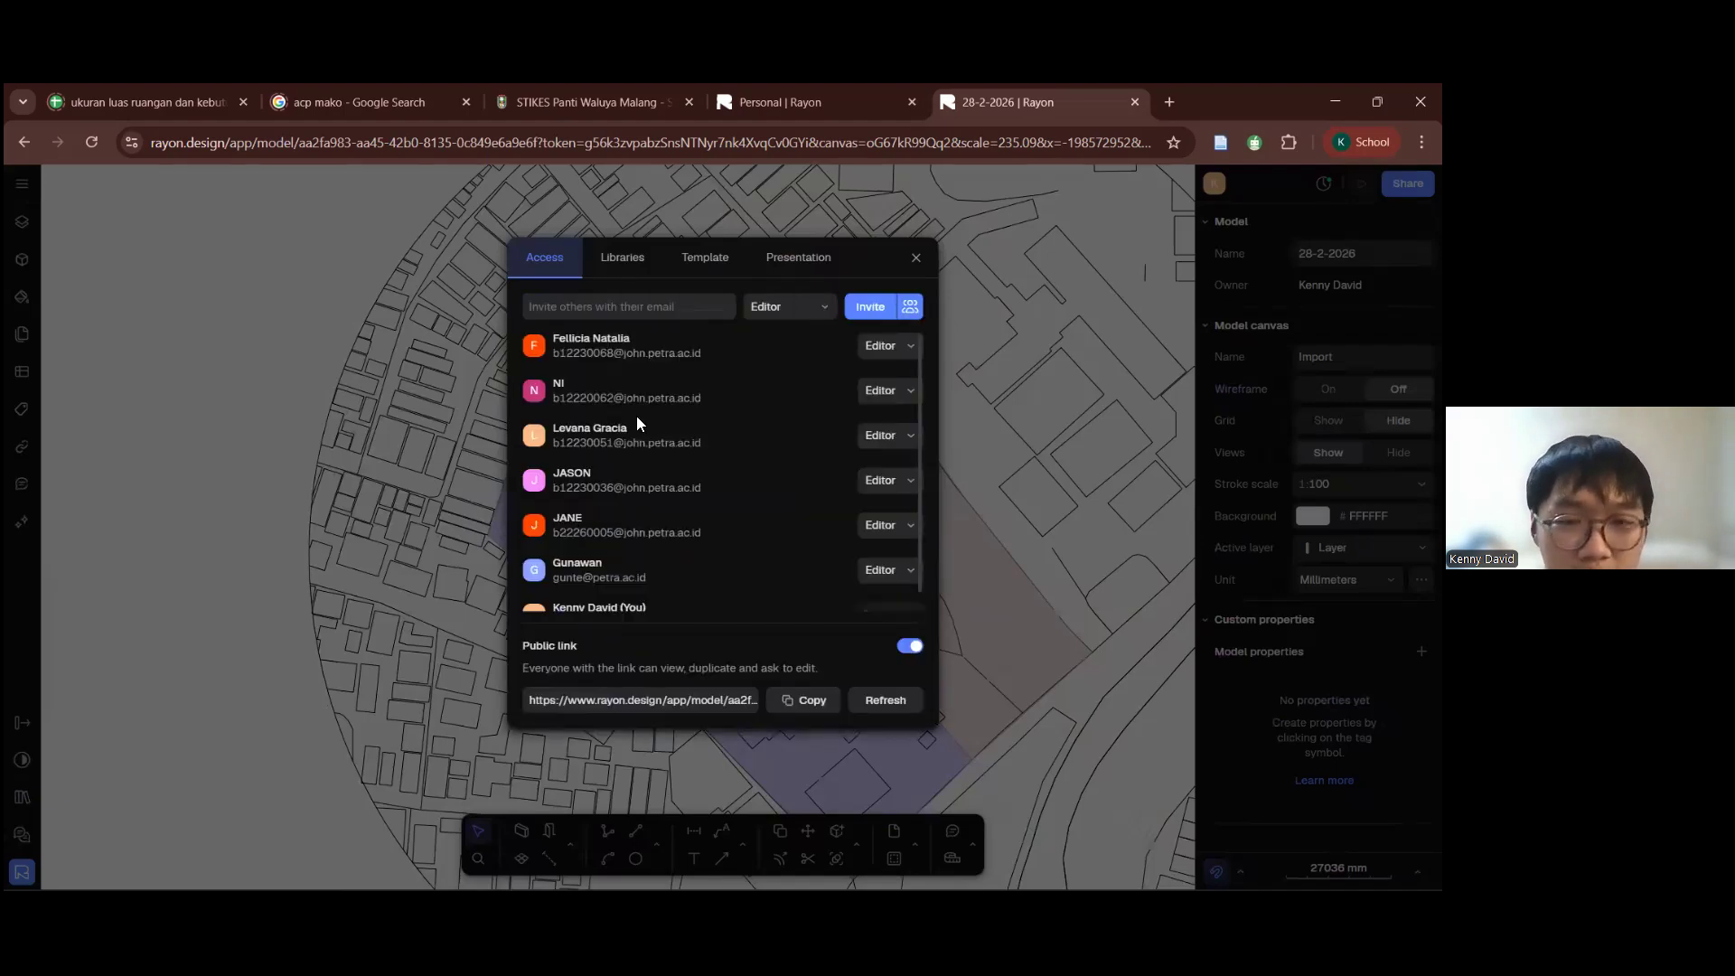
Step: Review the list of people with access in the model's sharing settings and close the dialog
scroll(705, 542, down, 1)
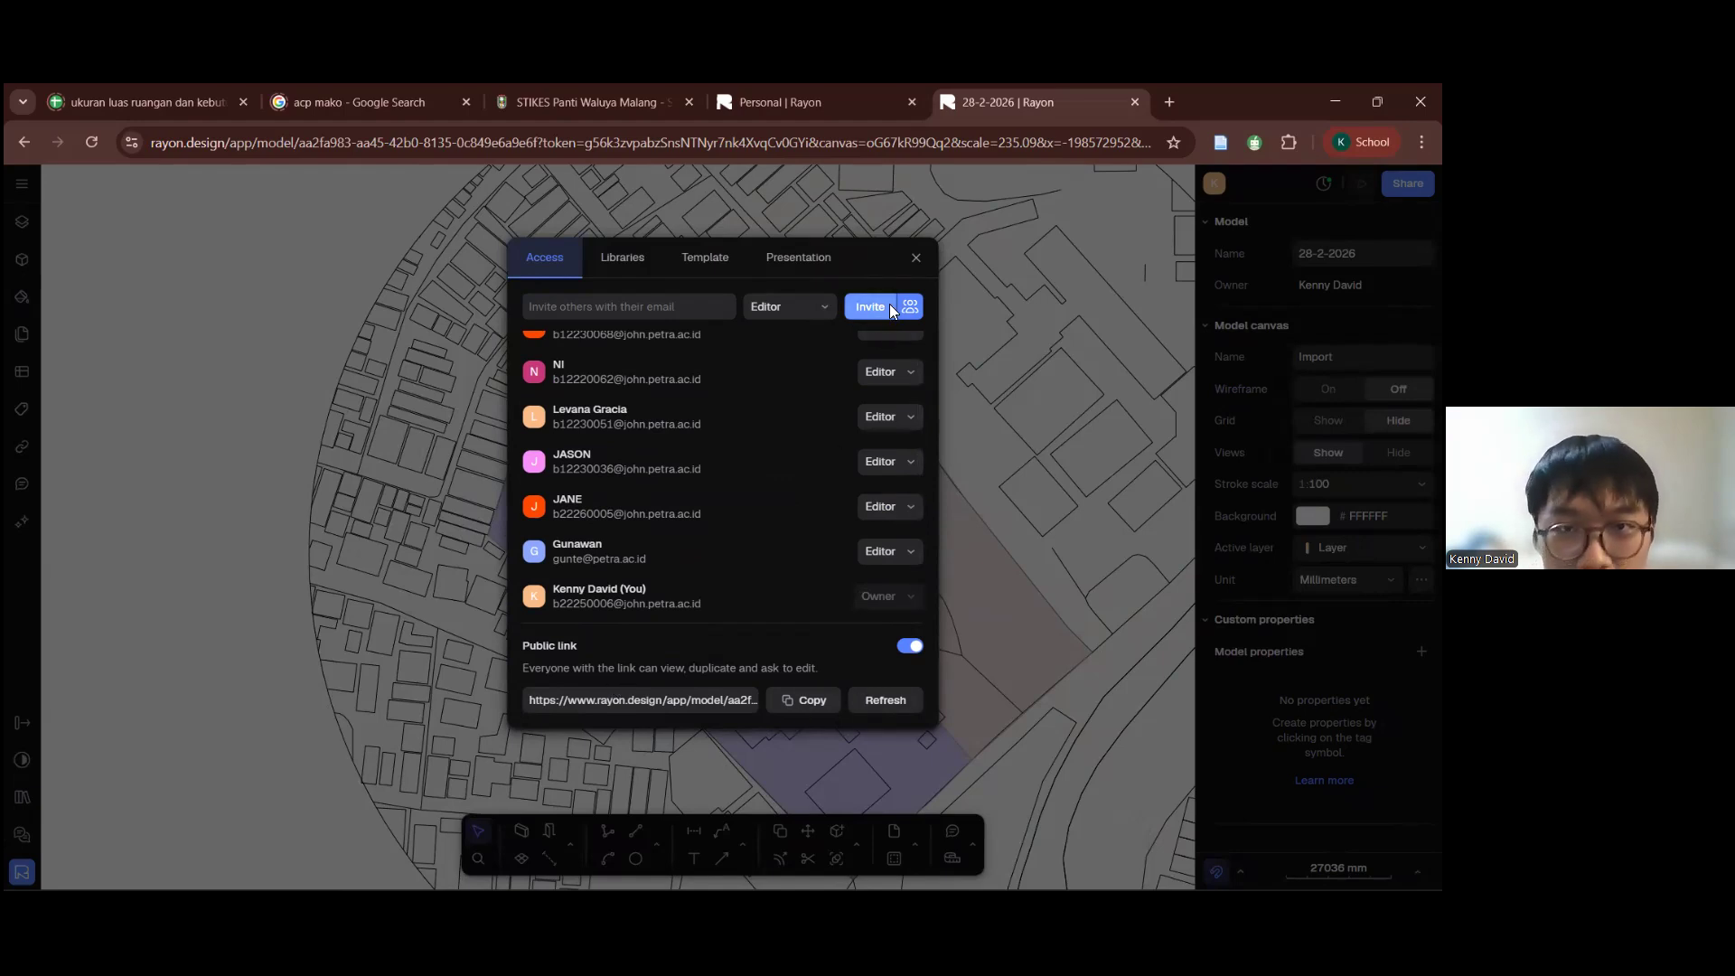
click(567, 308)
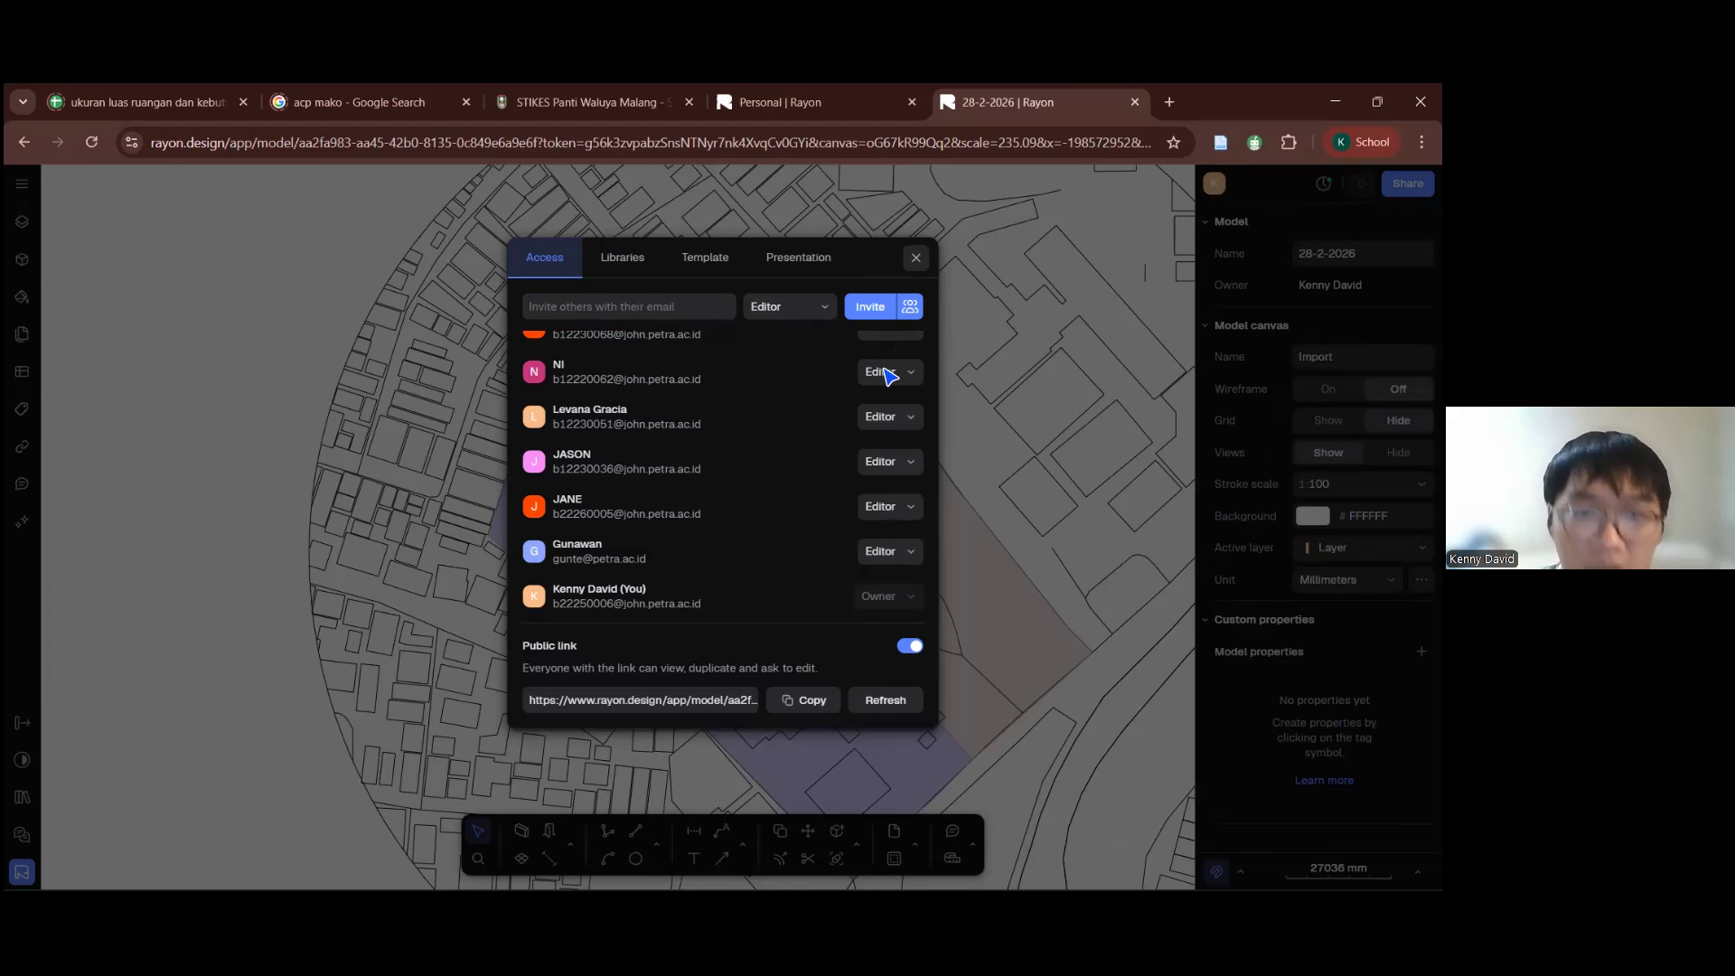
key(Escape)
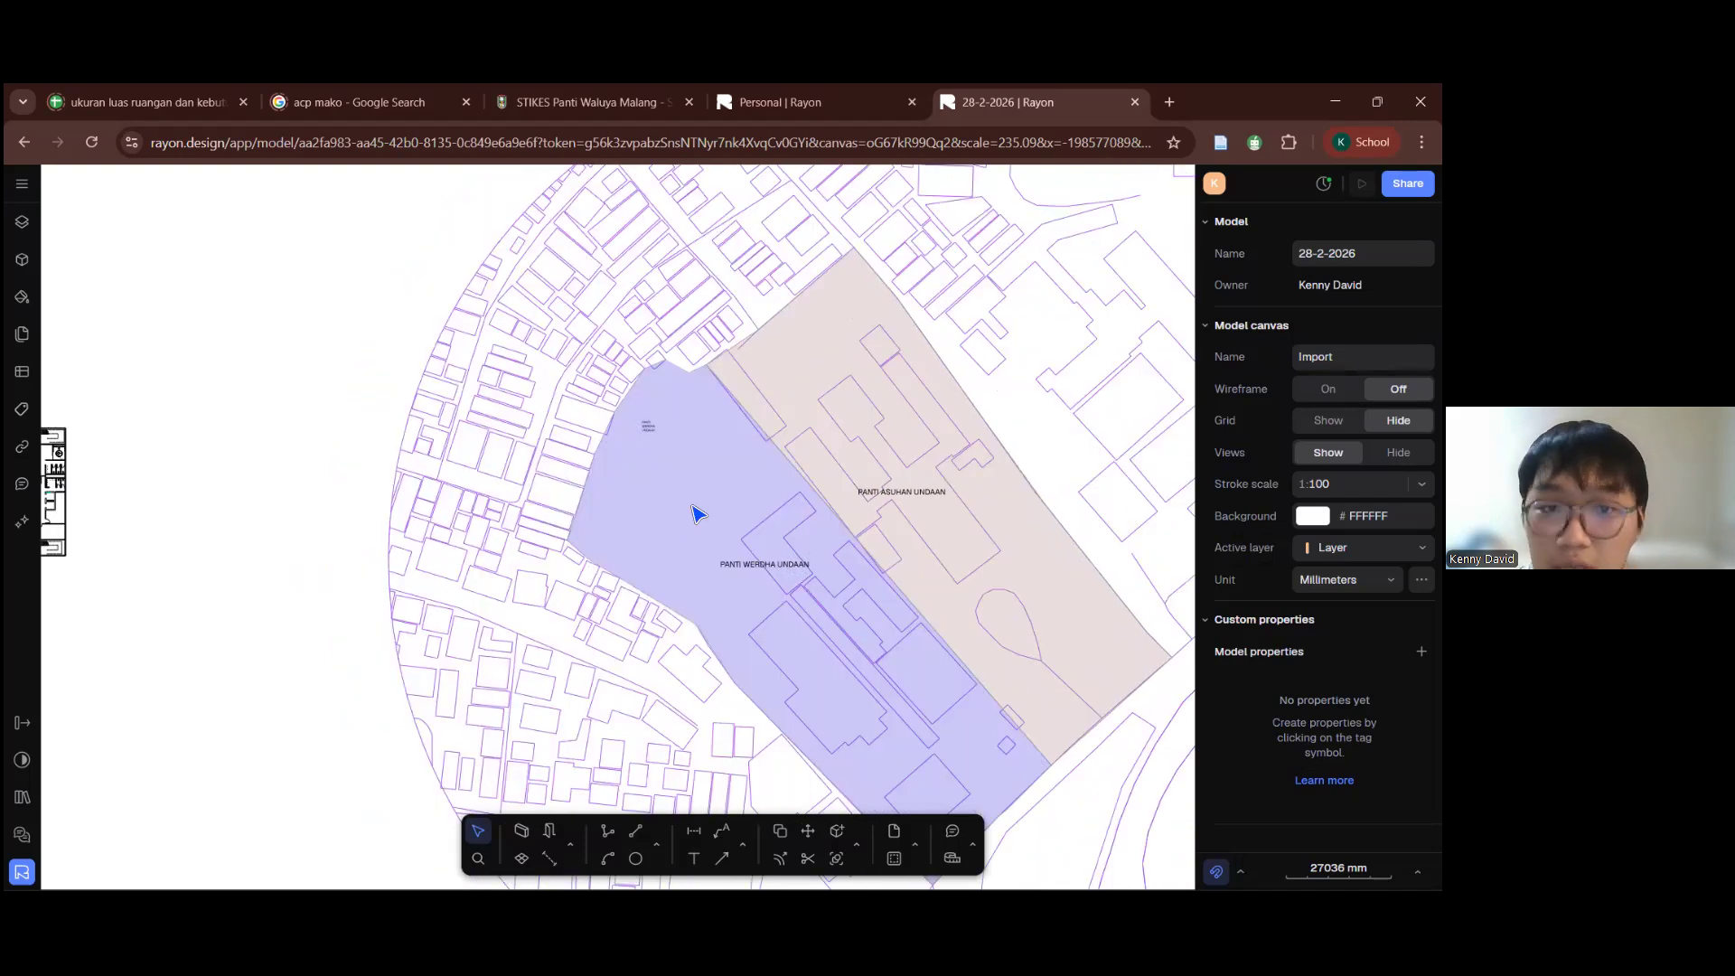
Step: Inspect the properties of the purple zone and of the imported Surabaya site map block, leaving nothing selected
scroll(452, 488, up, 2)
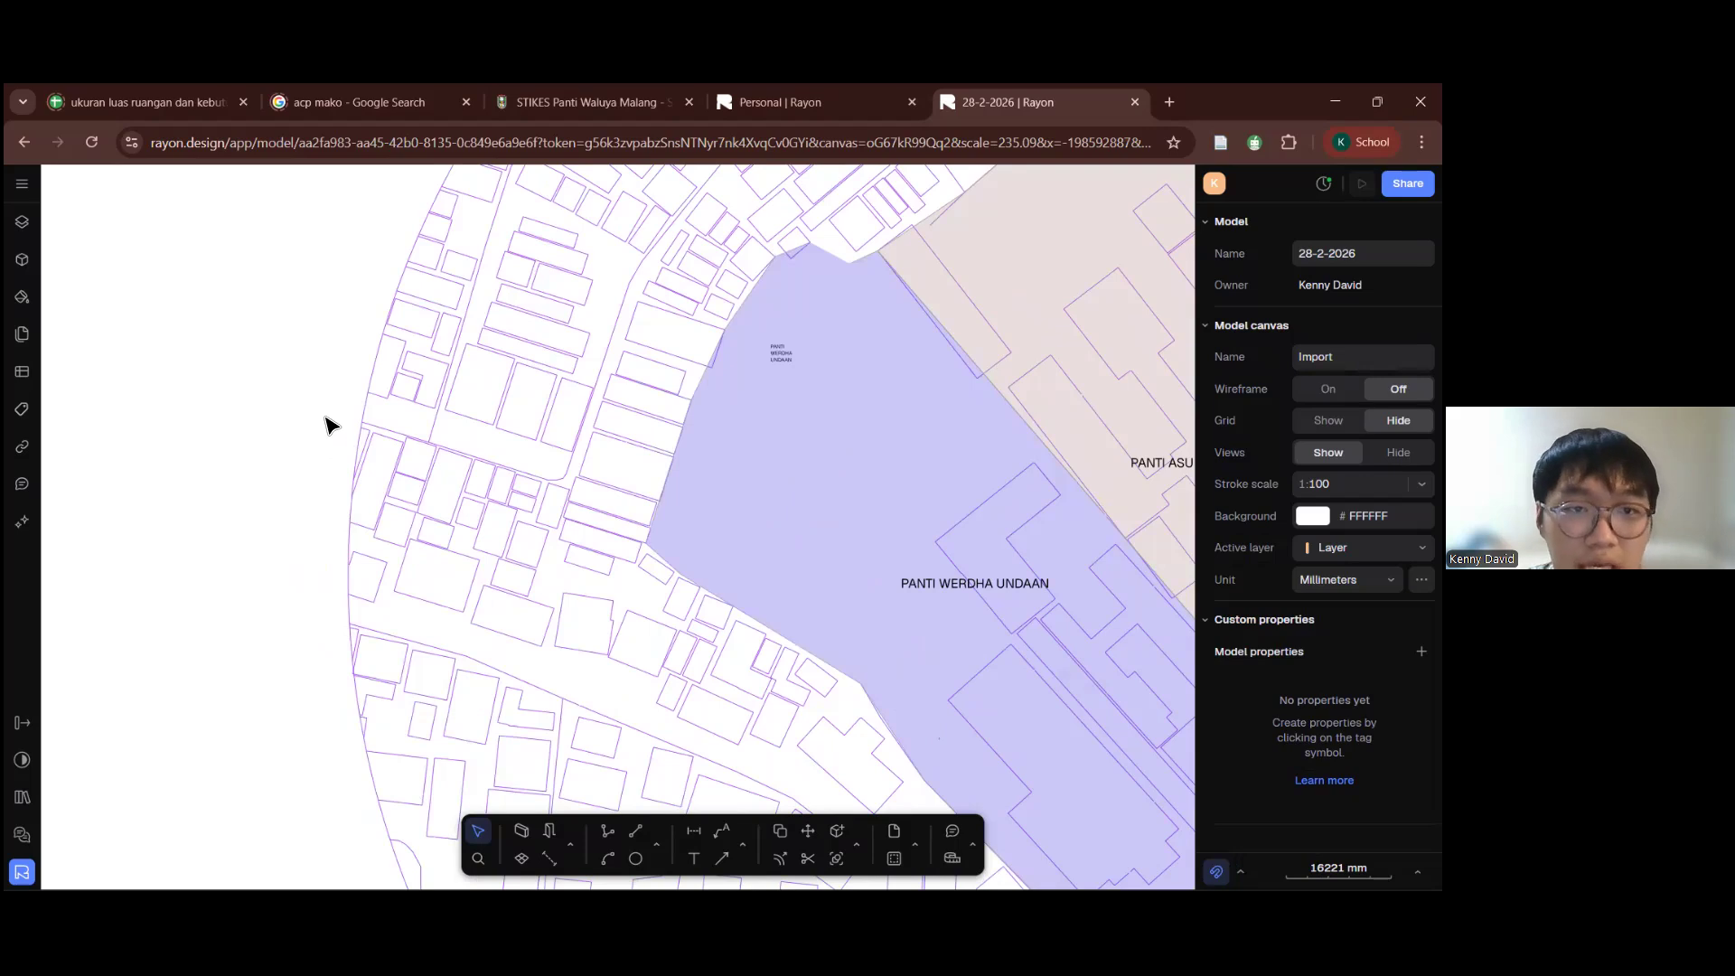
scroll(677, 495, down, 2)
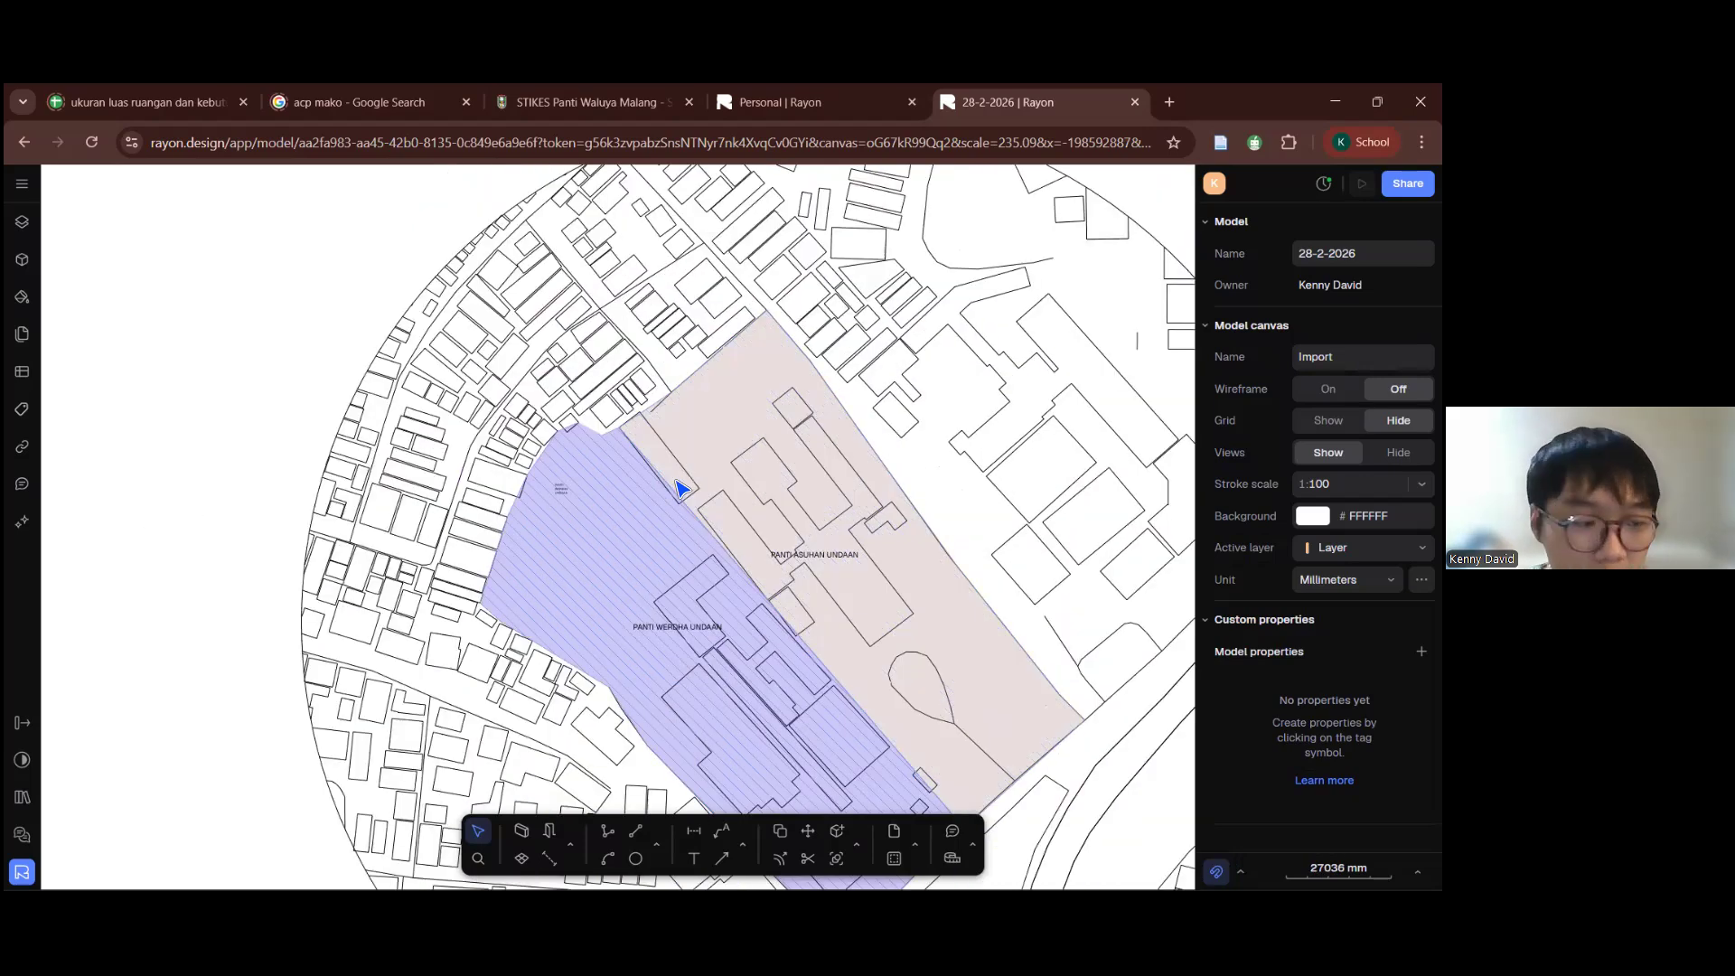
click(674, 468)
click(617, 562)
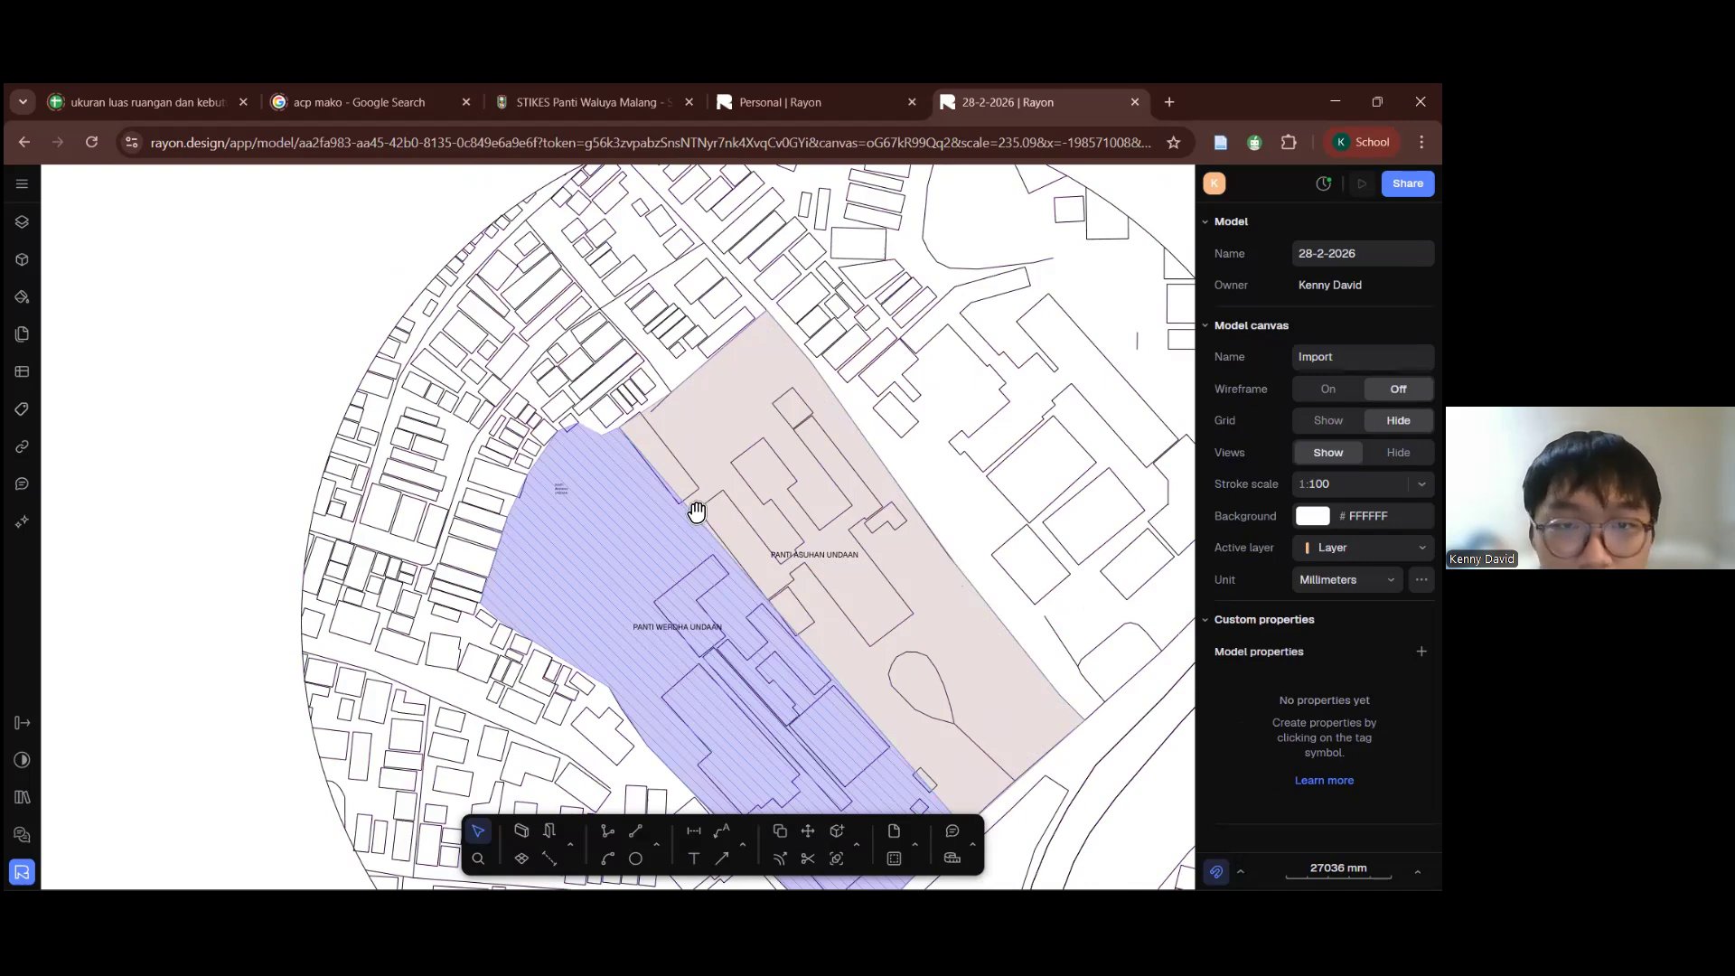
scroll(662, 518, down, 1)
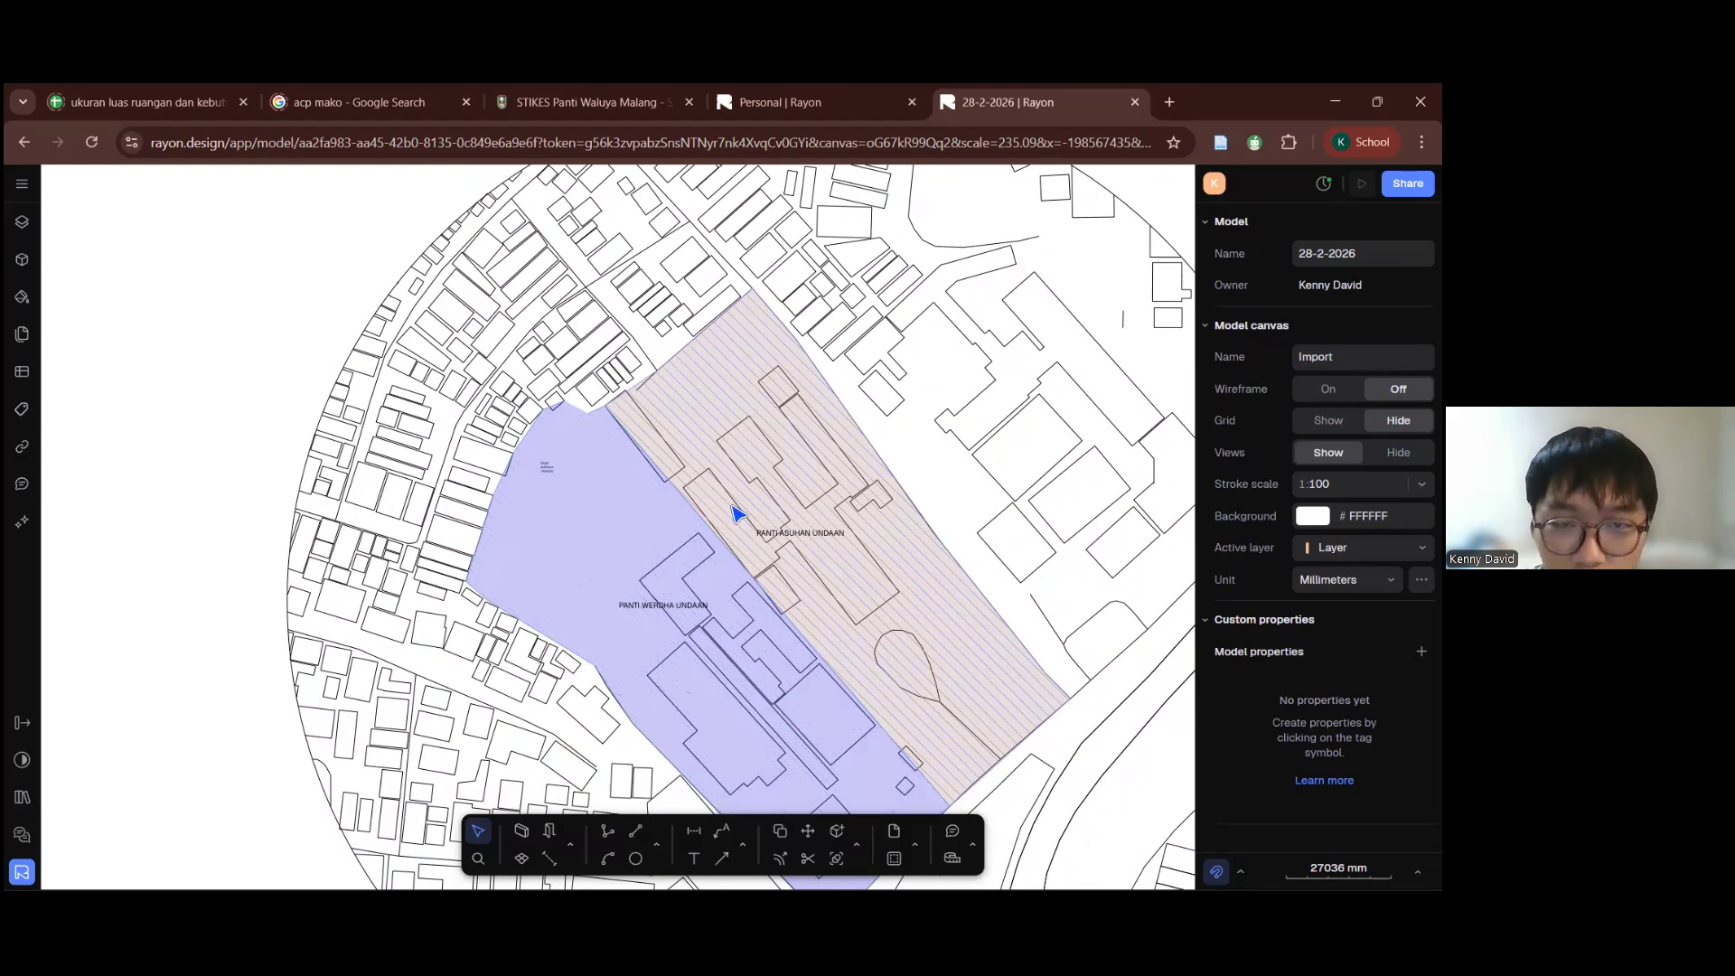
click(679, 503)
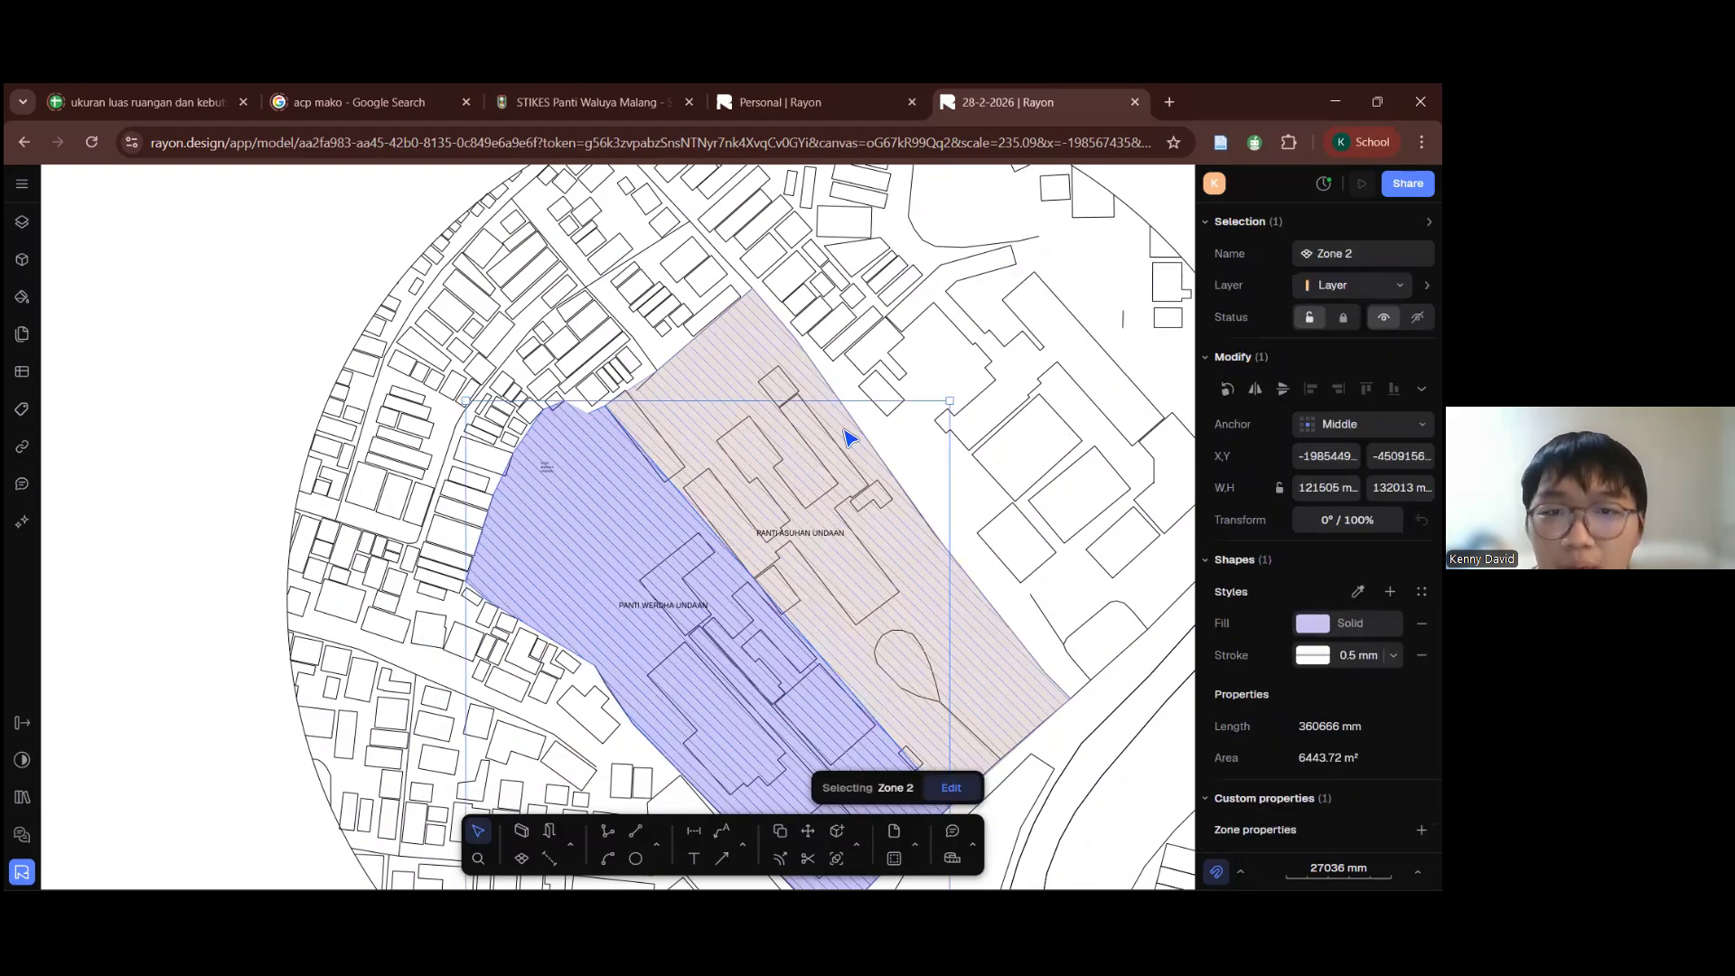
scroll(767, 517, down, 5)
click(767, 517)
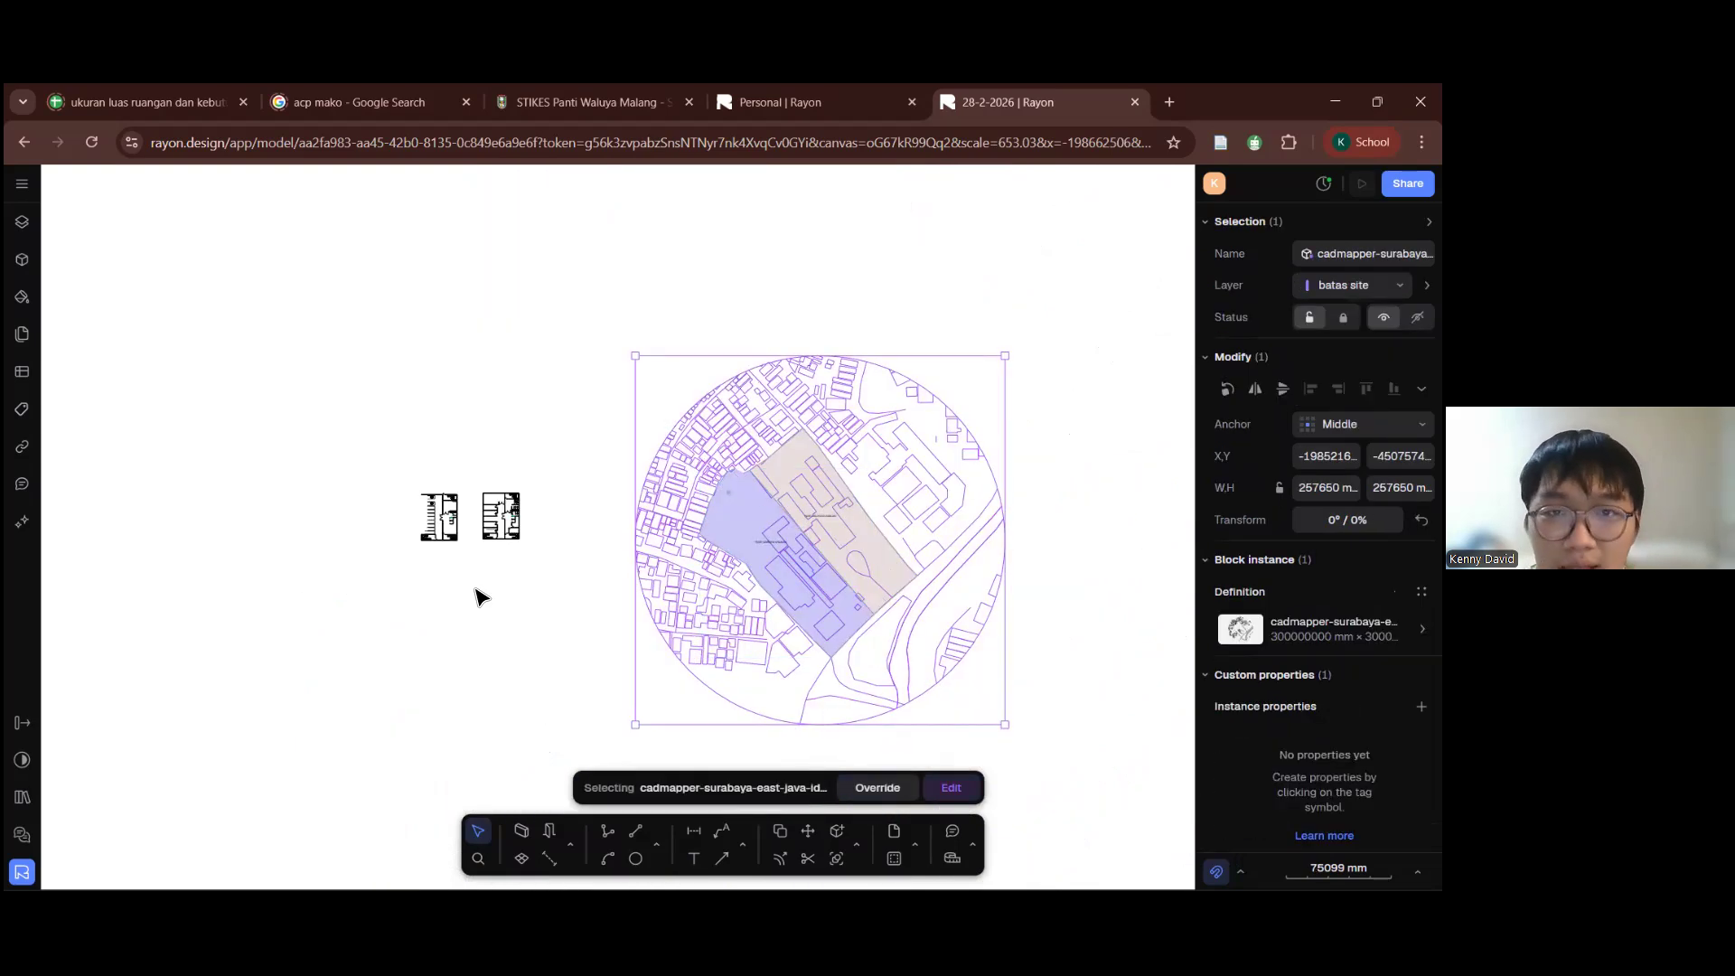
key(Escape)
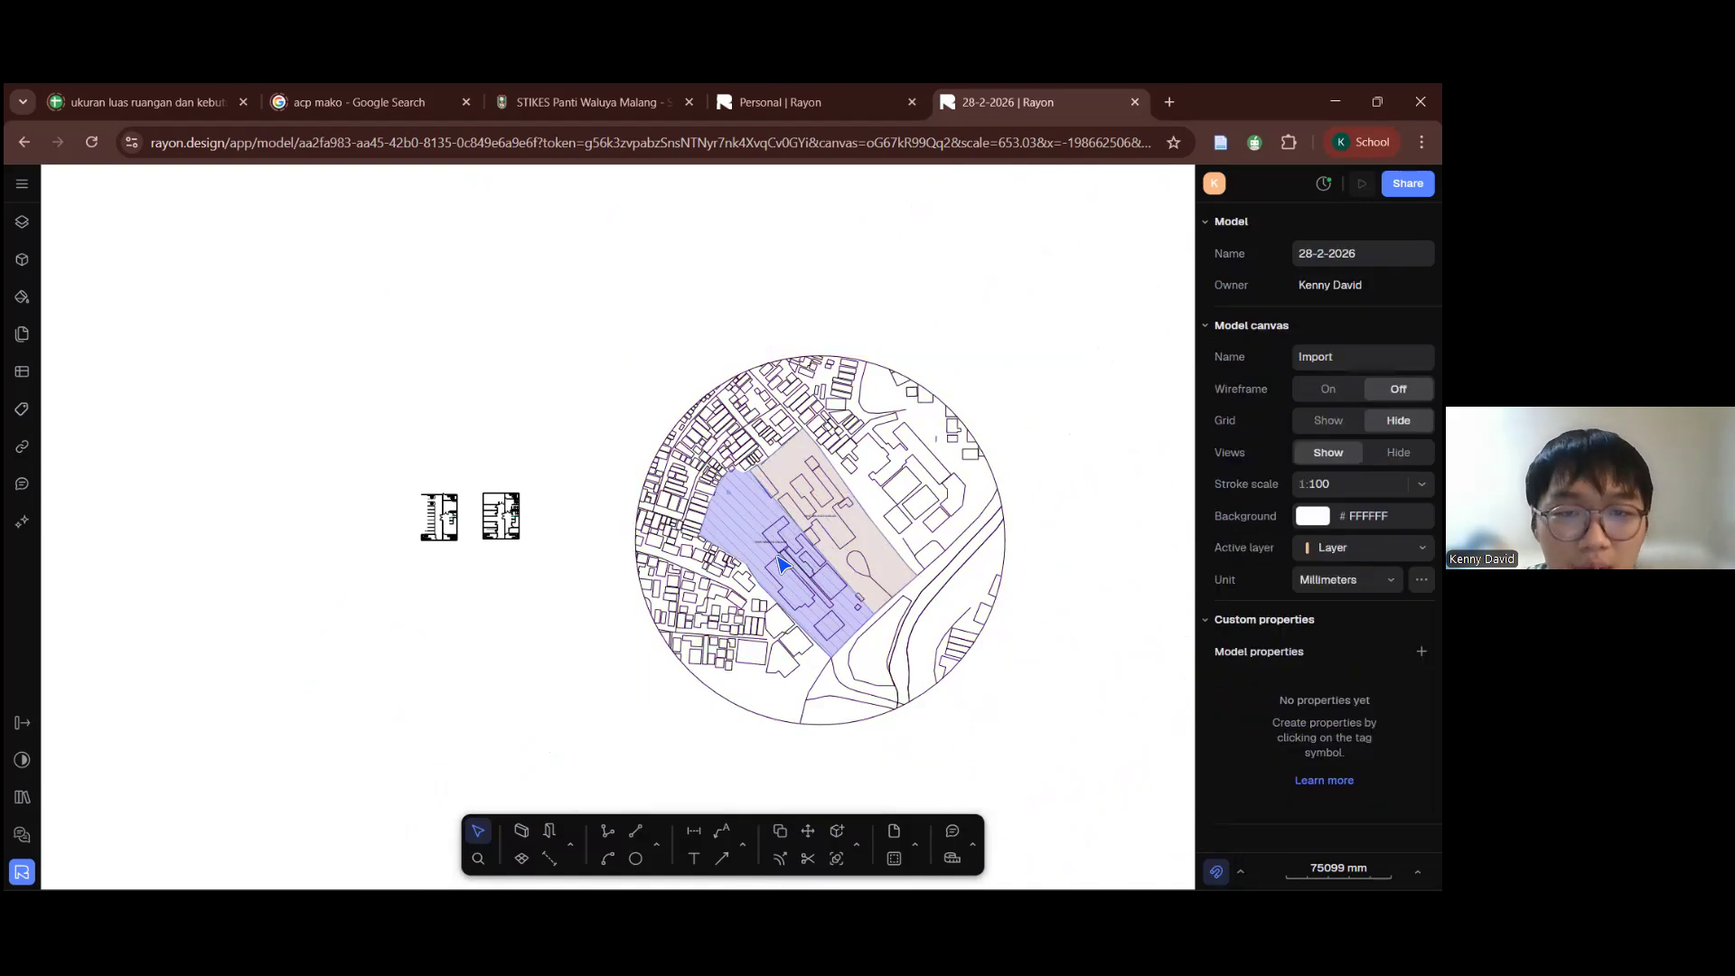
Step: Examine the PANTI WERDHA UNDAAN and PANTI ASUHAN UNDAAN zones and the building outlines around them
scroll(783, 553, up, 3)
scroll(931, 529, up, 5)
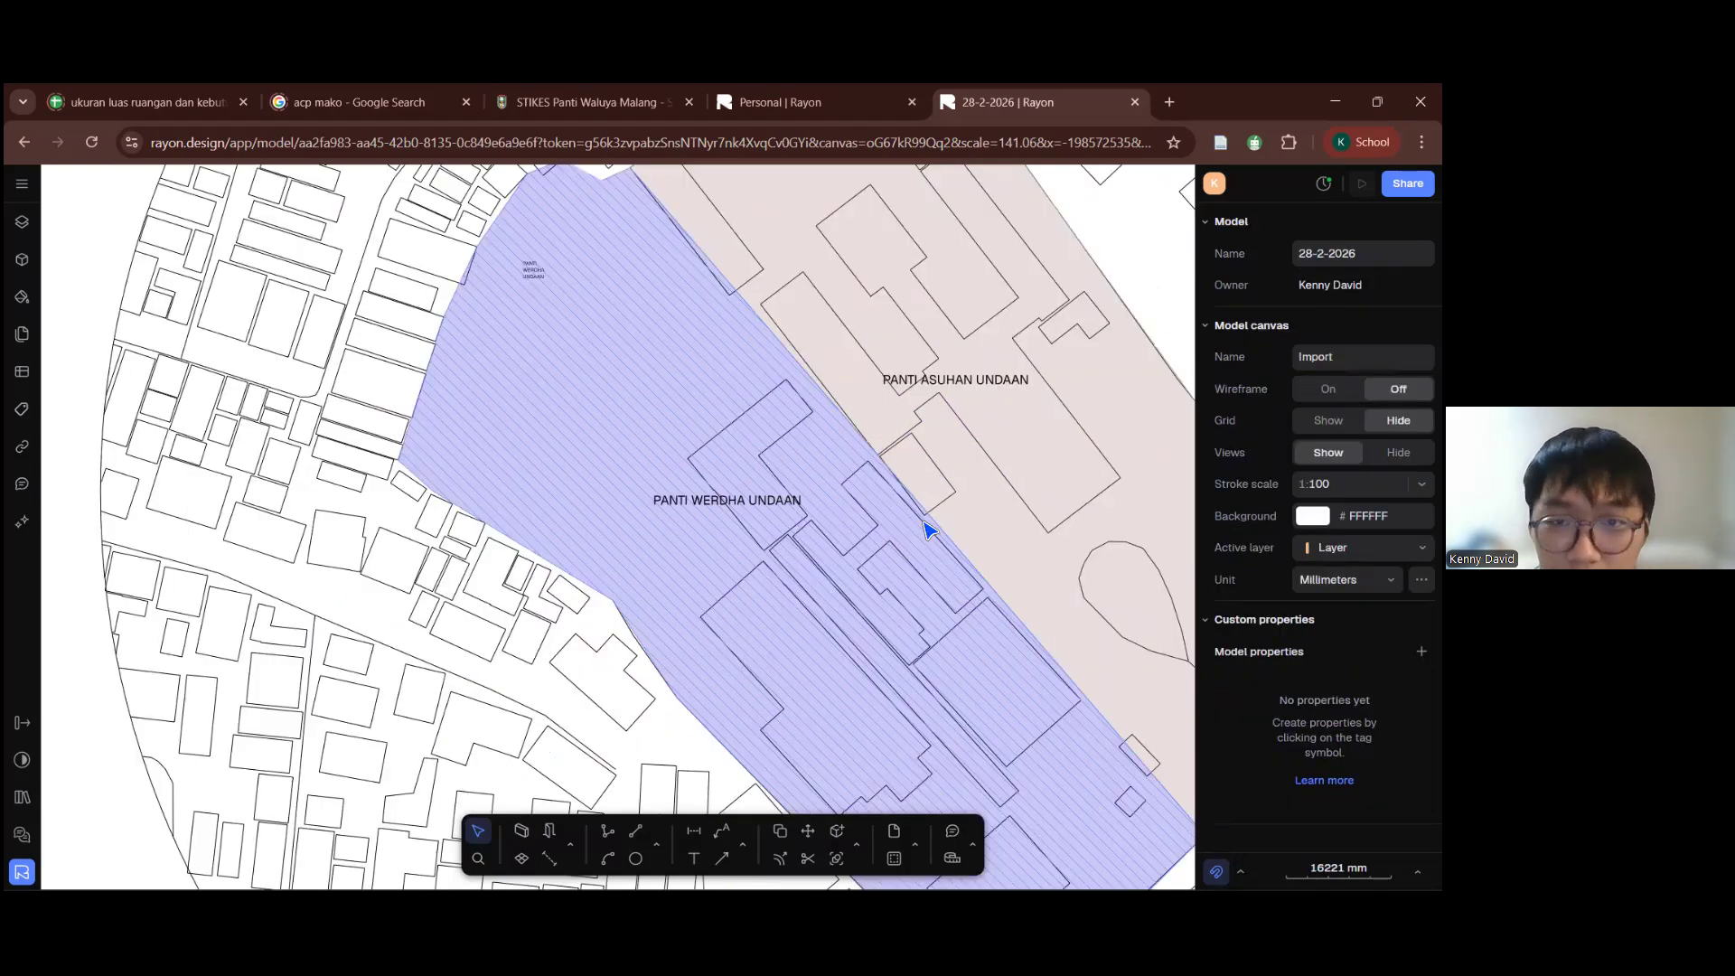
scroll(917, 499, down, 2)
middle_drag(913, 492, 784, 521)
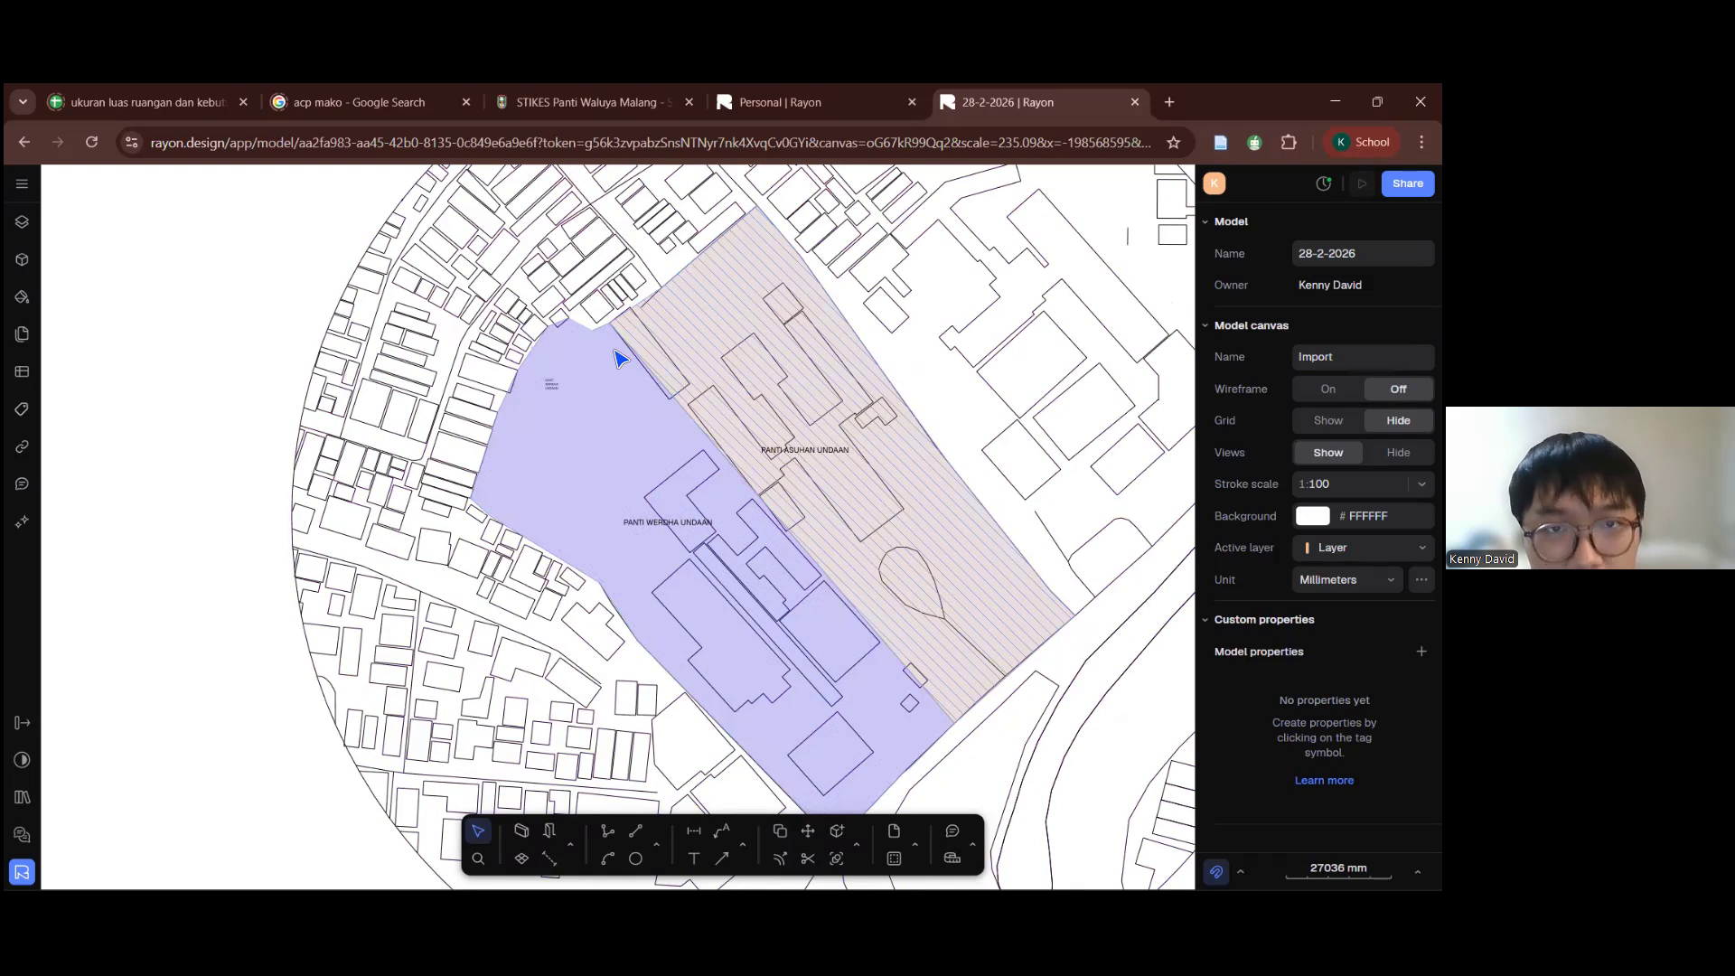
click(520, 458)
click(235, 461)
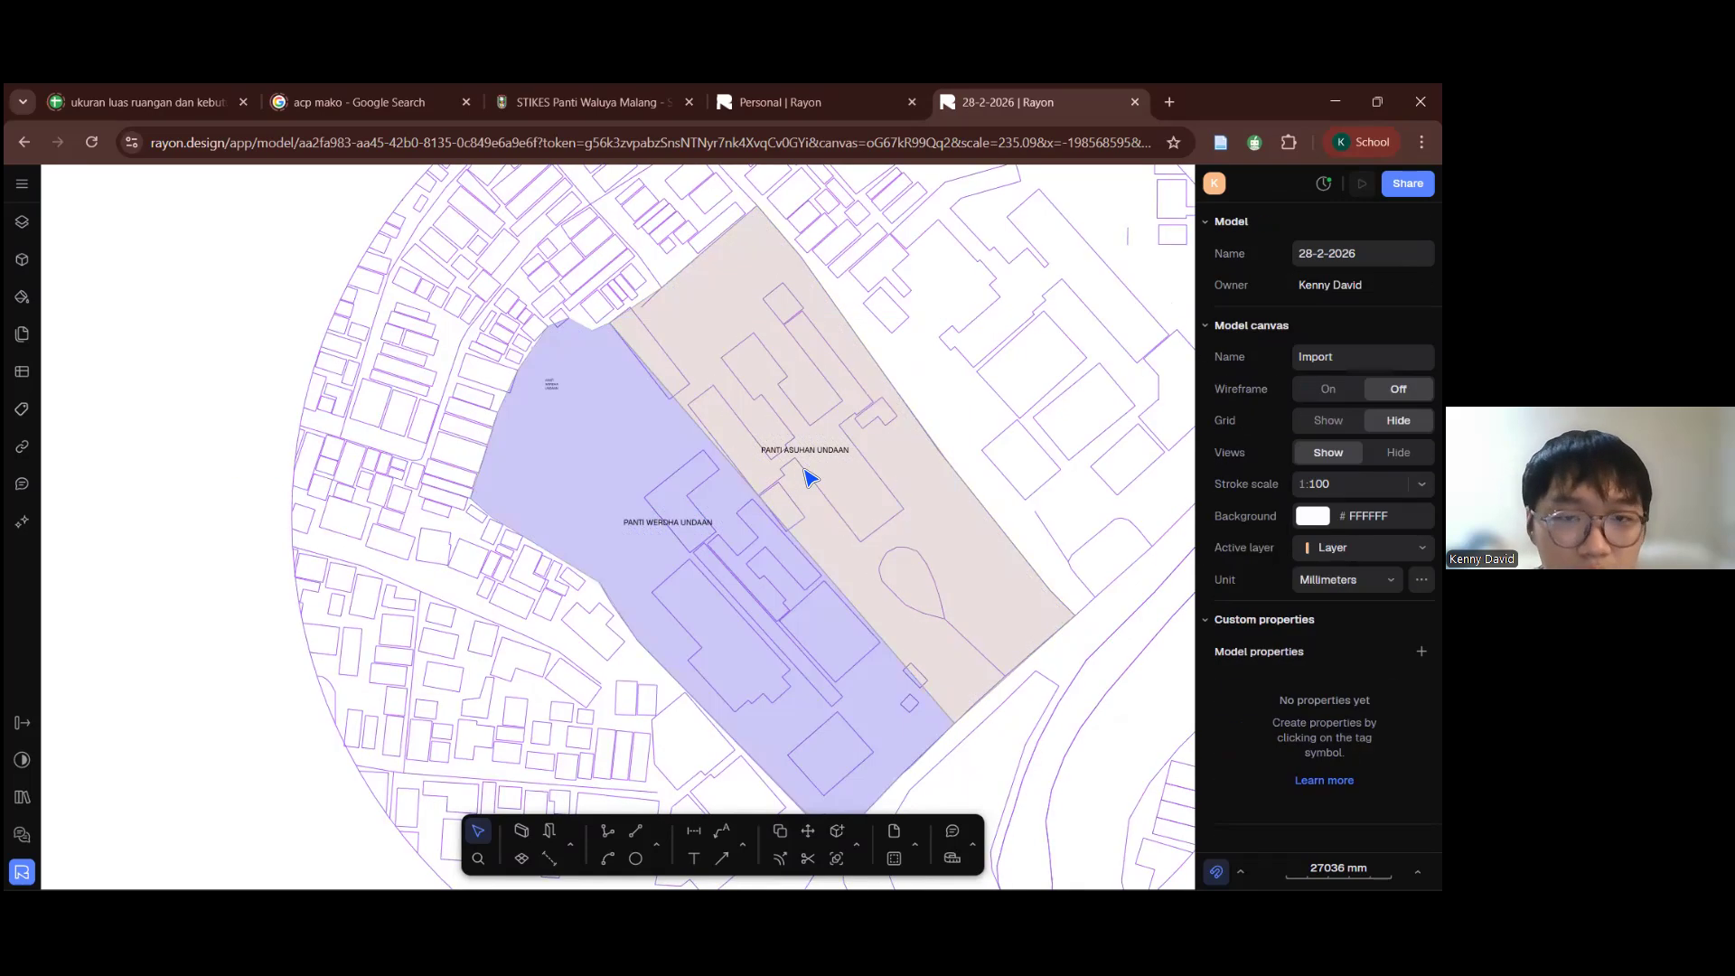
mouse_move(803, 496)
middle_down()
mouse_move(707, 588)
mouse_move(711, 569)
middle_up()
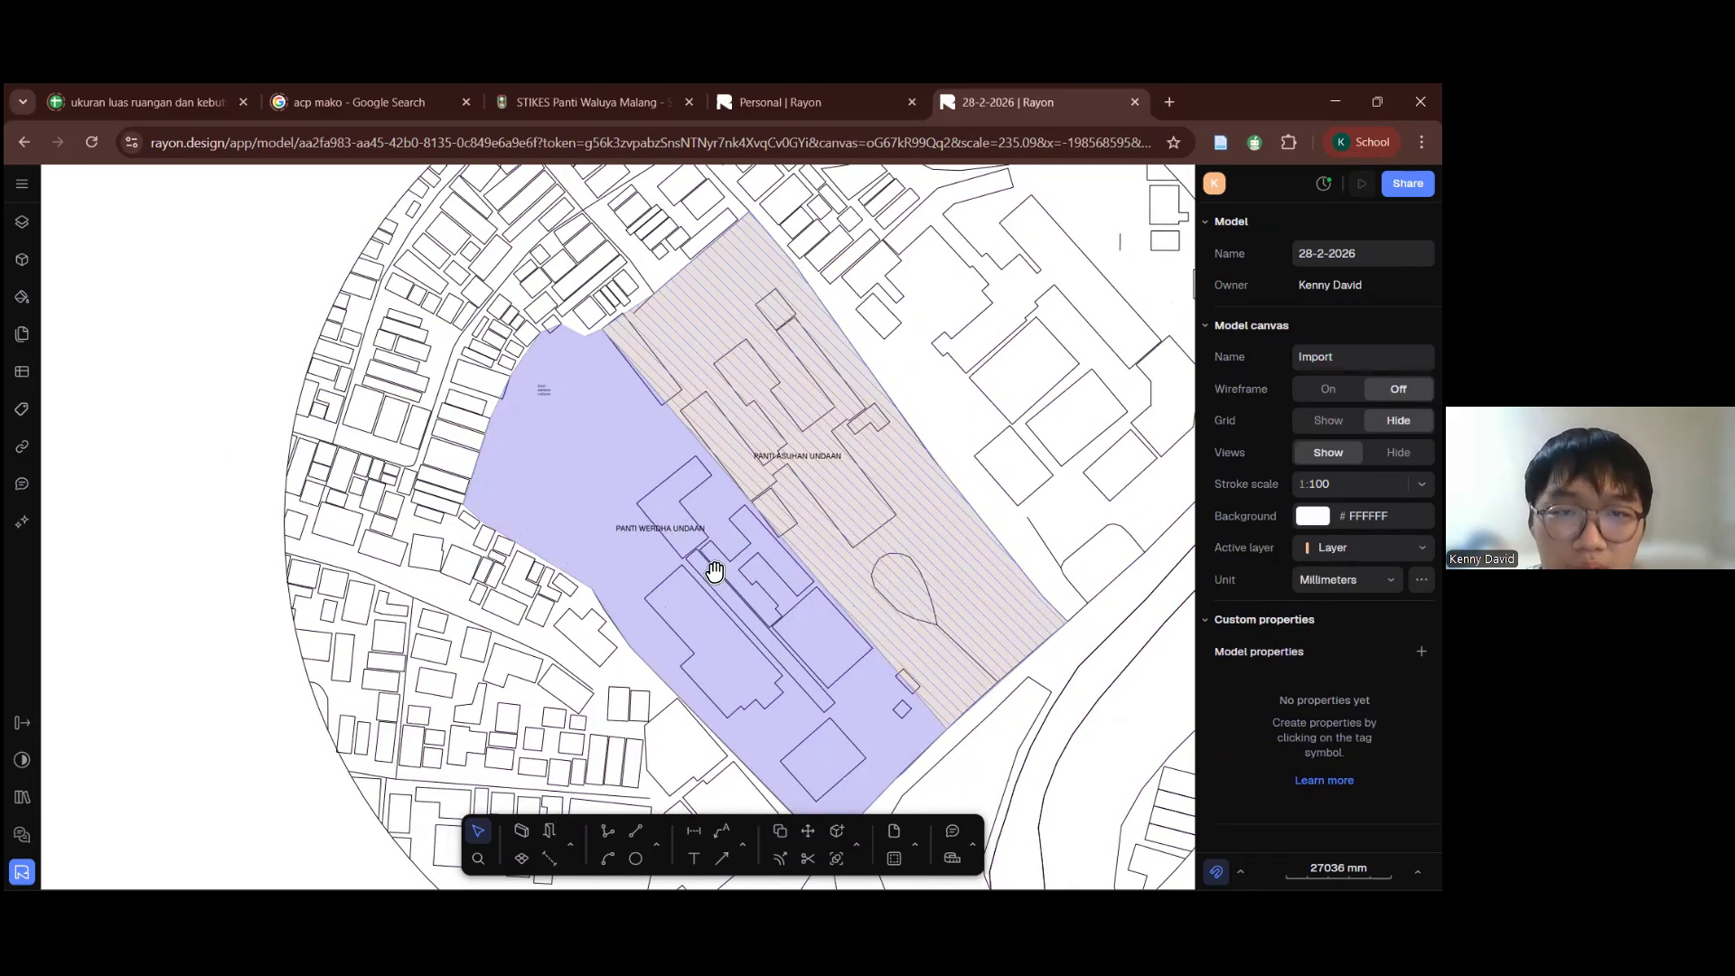
middle_drag(826, 493, 639, 590)
scroll(733, 523, down, 3)
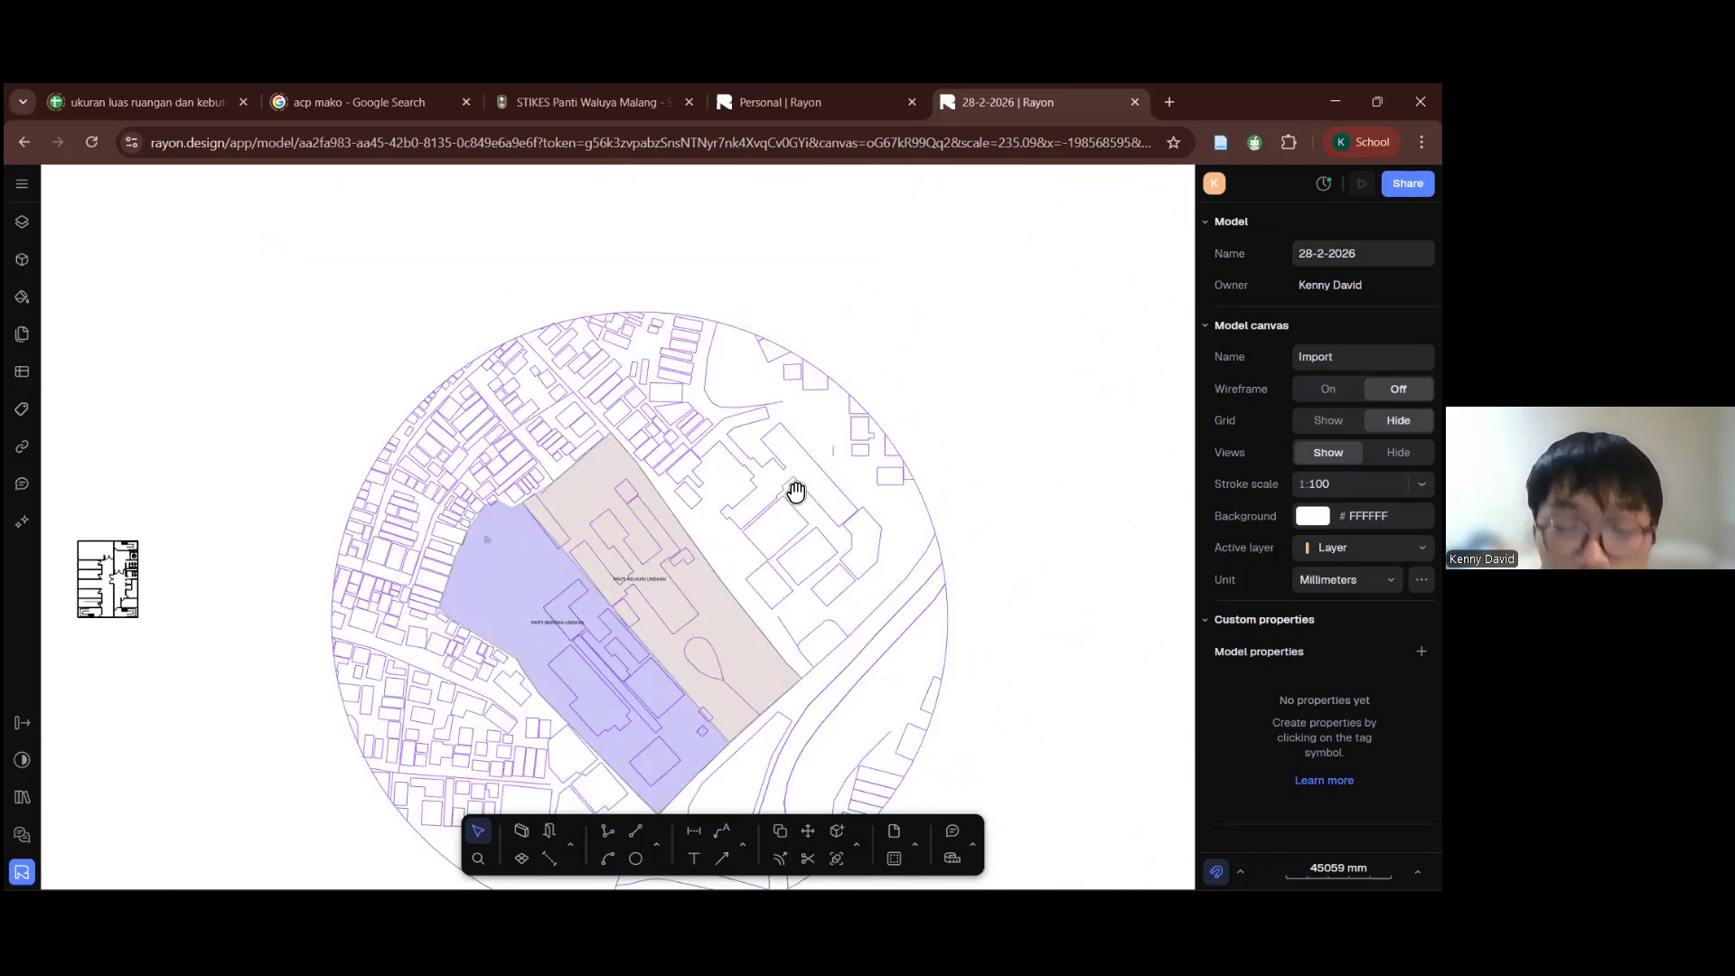
Step: Examine the plots and large building outlines beyond the pink zone, then both labelled zones again
scroll(886, 453, up, 5)
scroll(886, 446, left, 4)
scroll(886, 447, down, 2)
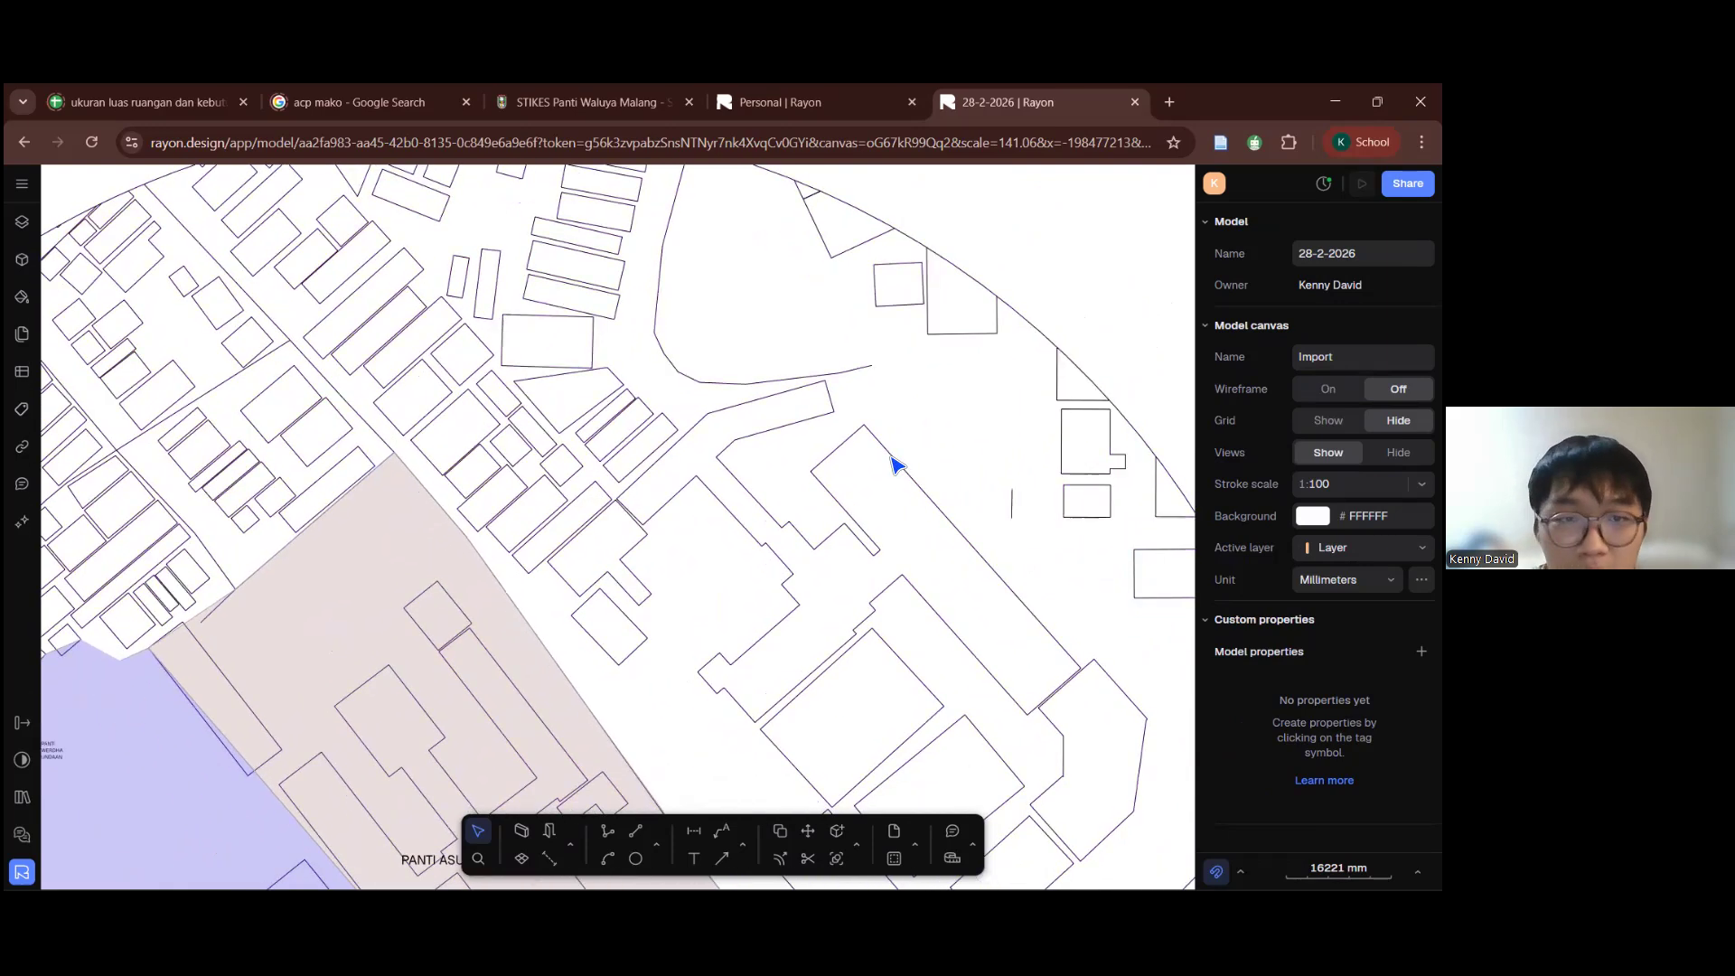
middle_drag(830, 506, 855, 491)
scroll(575, 548, down, 3)
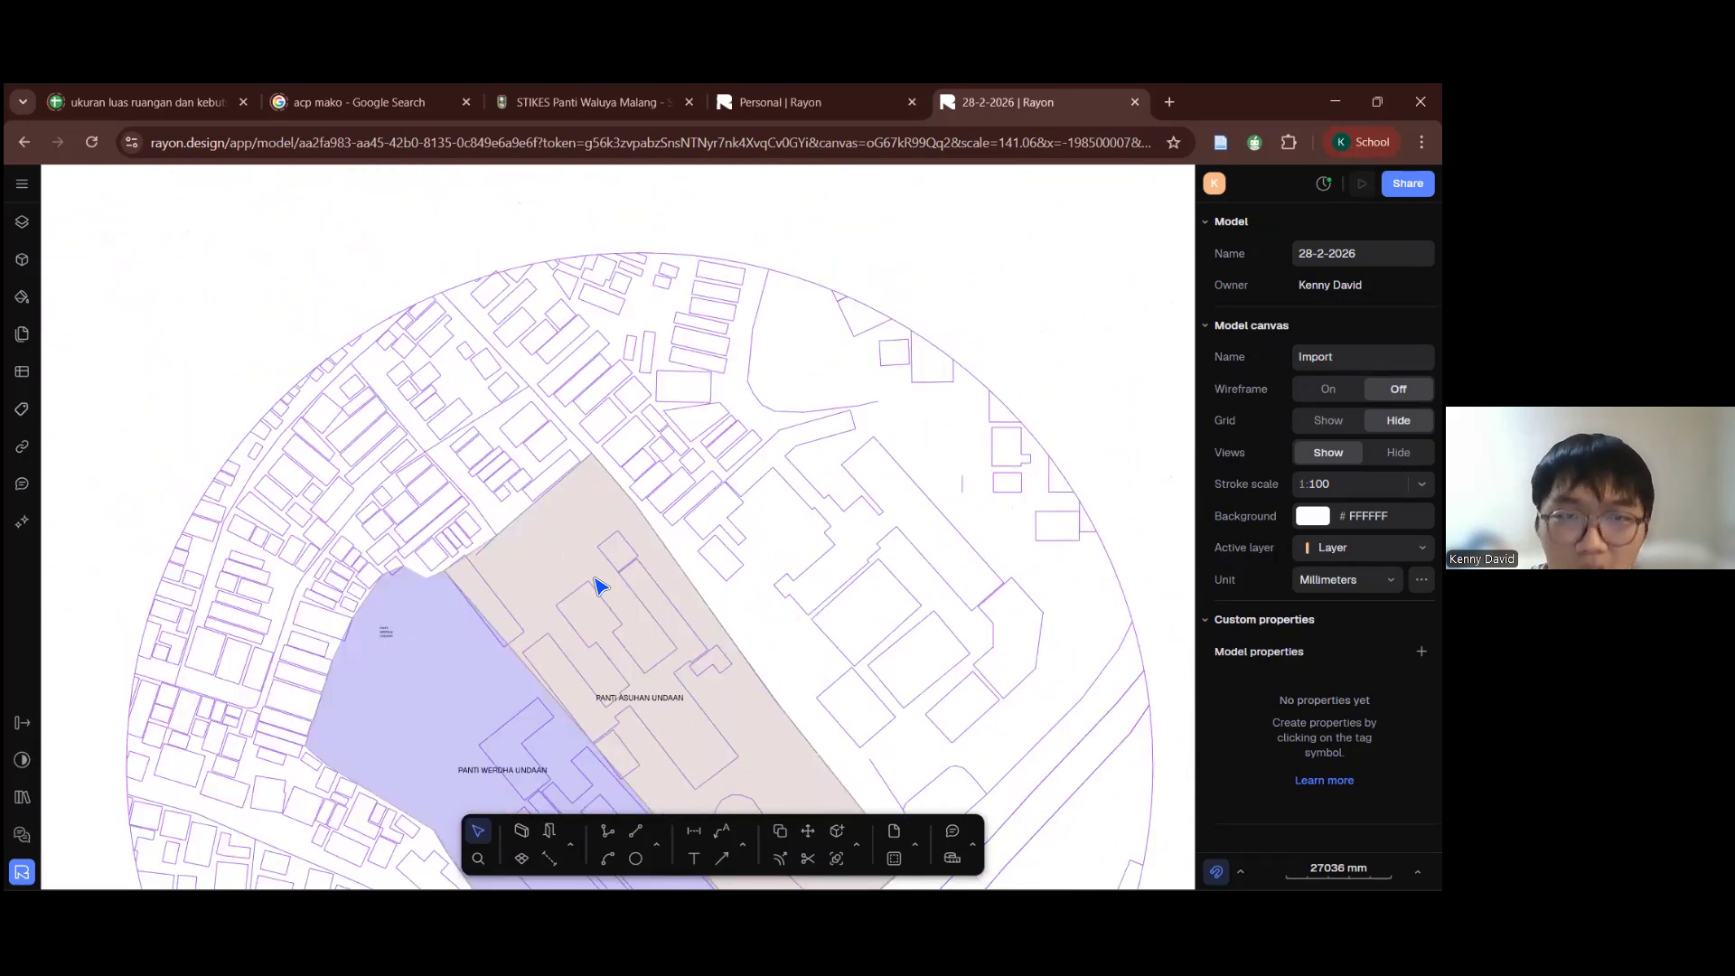
middle_drag(773, 587, 799, 552)
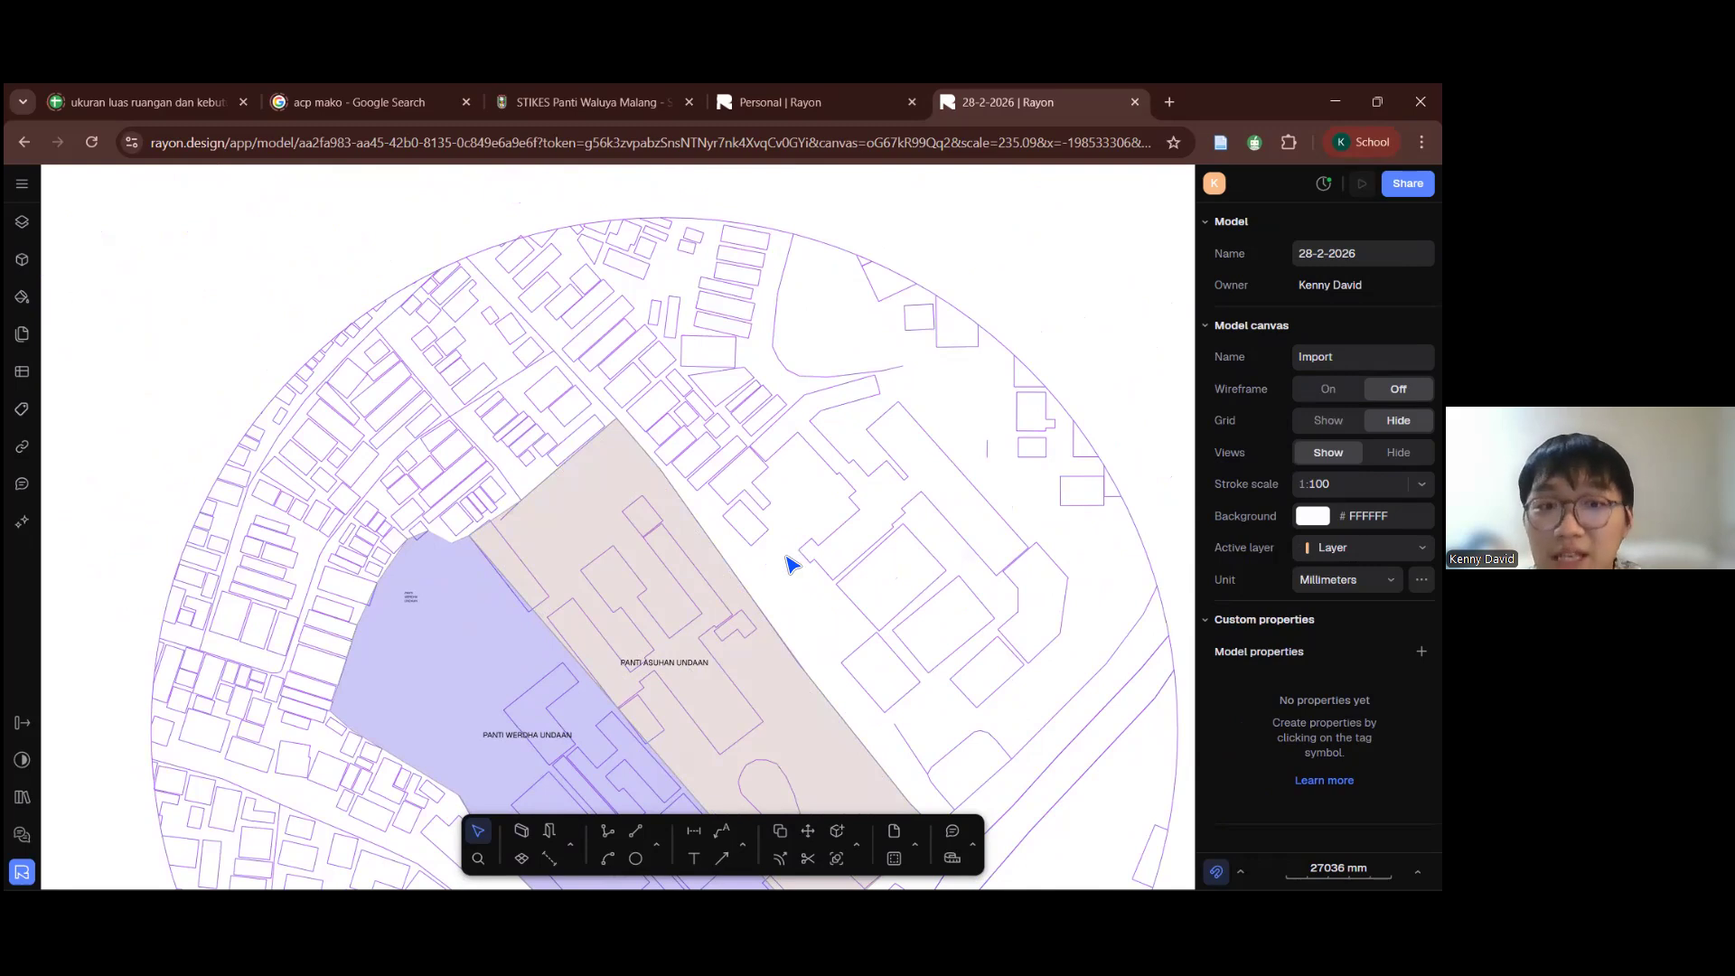
mouse_move(643, 589)
middle_down()
mouse_move(753, 523)
mouse_move(728, 525)
middle_up()
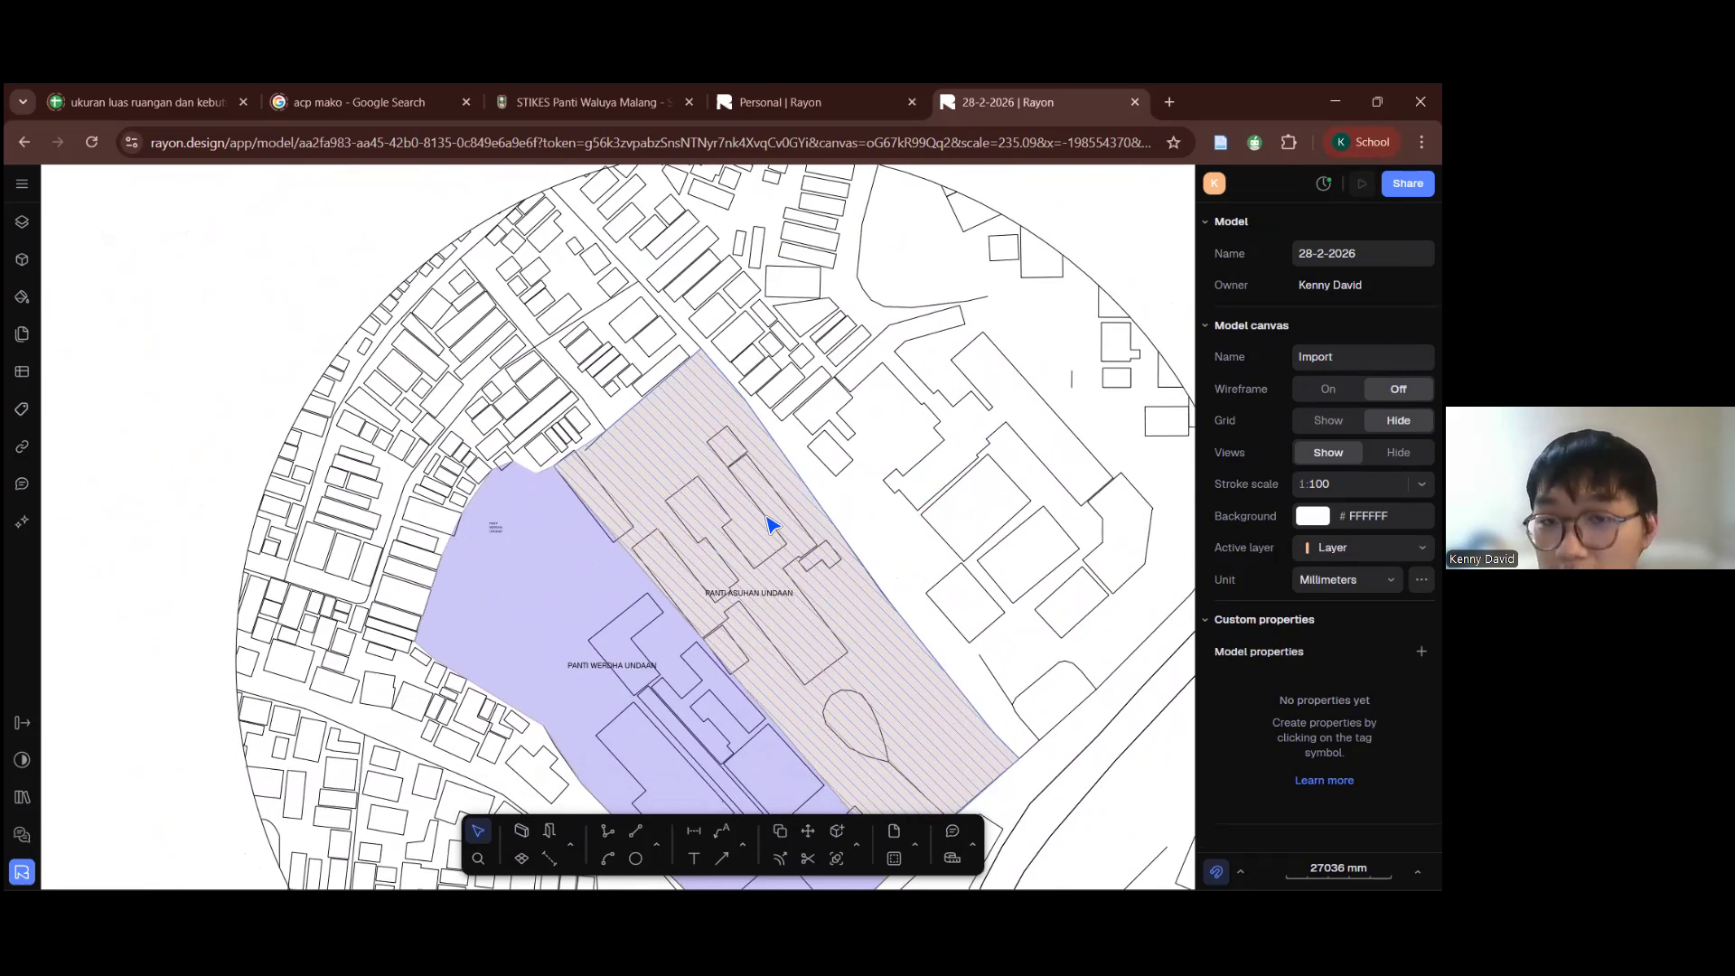
middle_drag(704, 494, 709, 485)
middle_drag(675, 541, 704, 526)
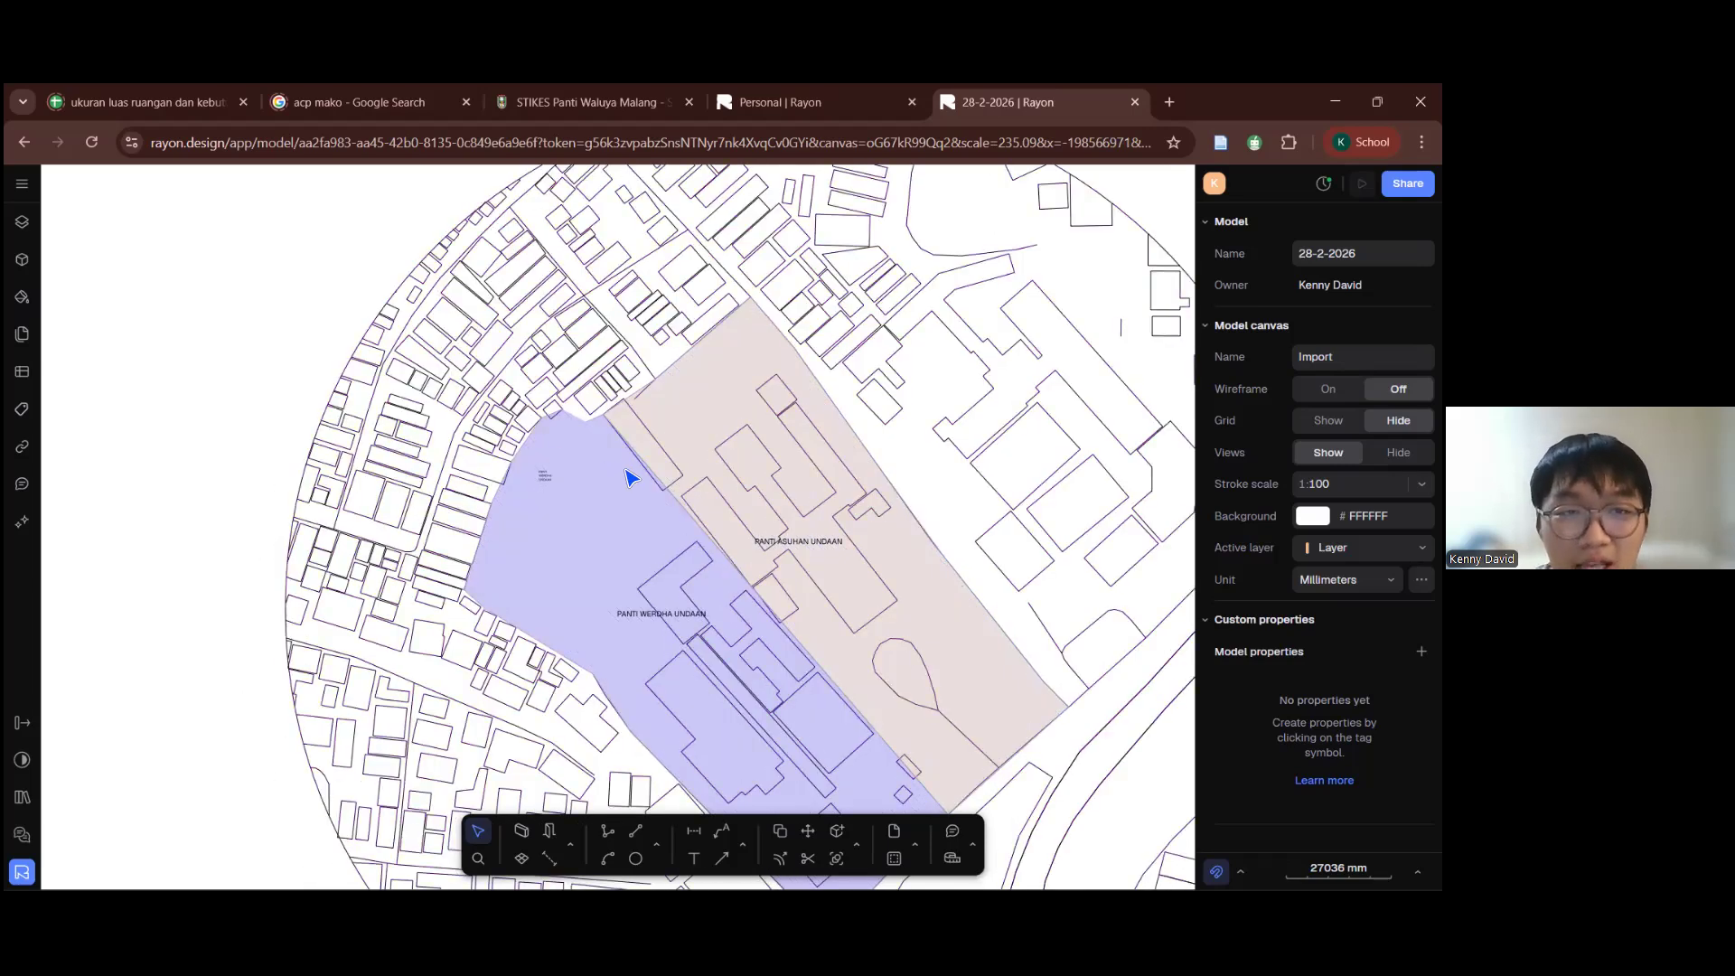
mouse_move(685, 470)
middle_down()
mouse_move(682, 456)
mouse_move(659, 488)
middle_up()
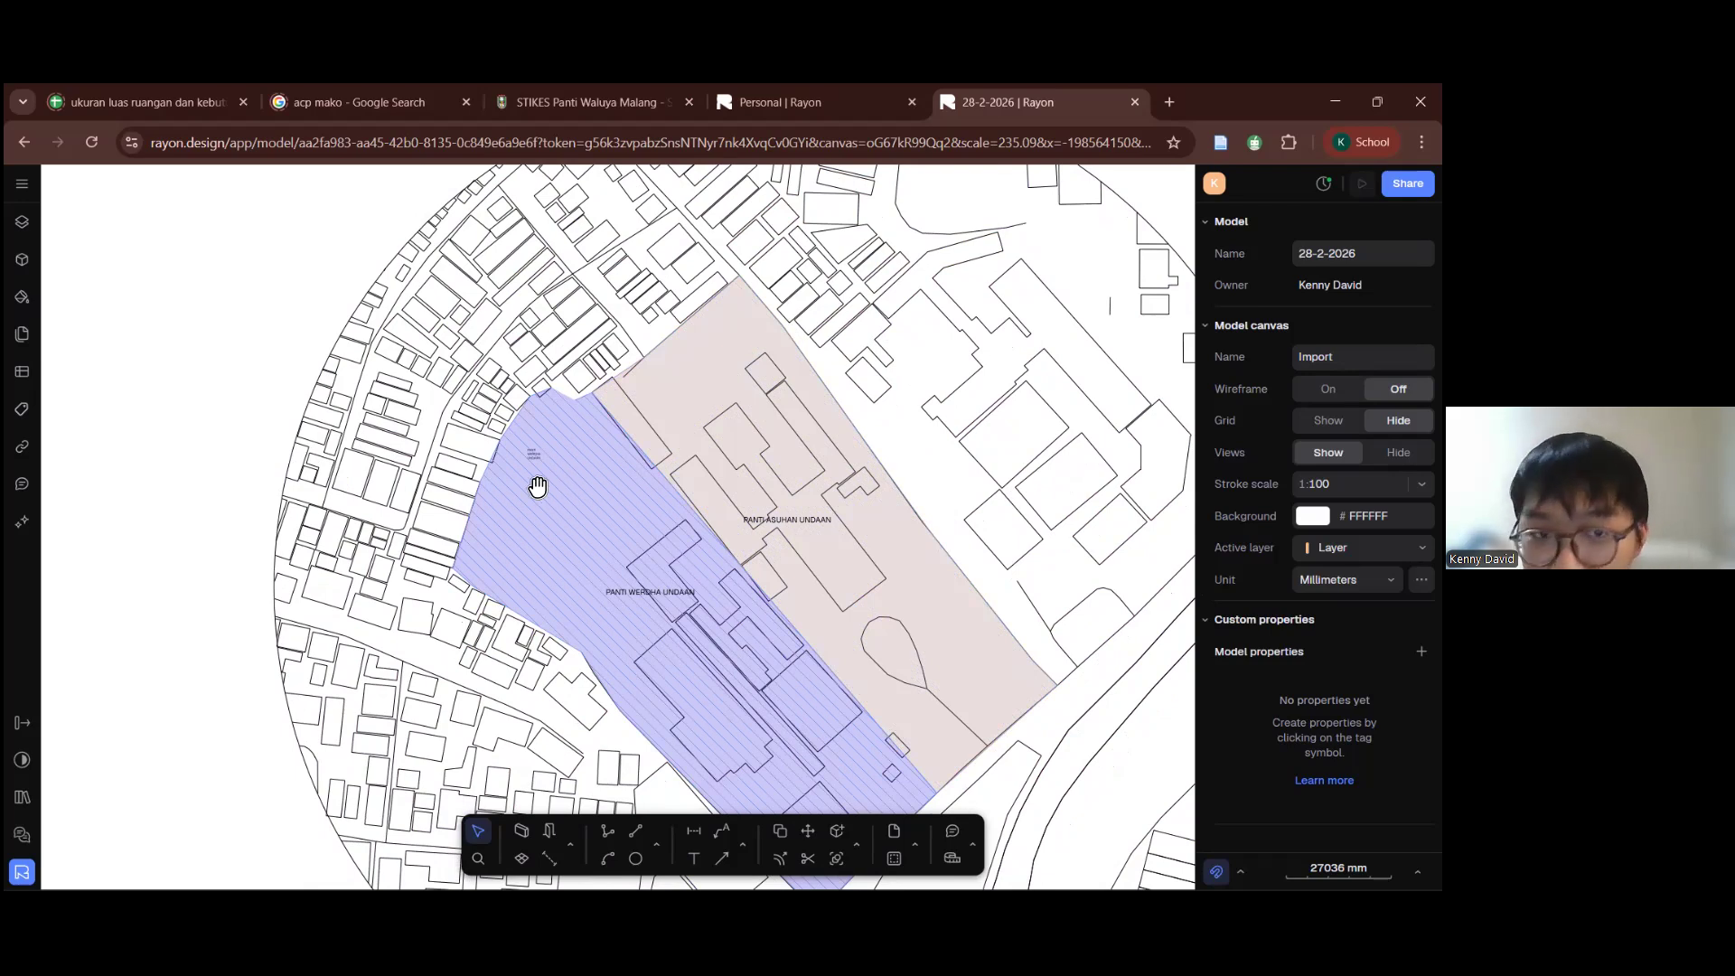
scroll(497, 496, down, 5)
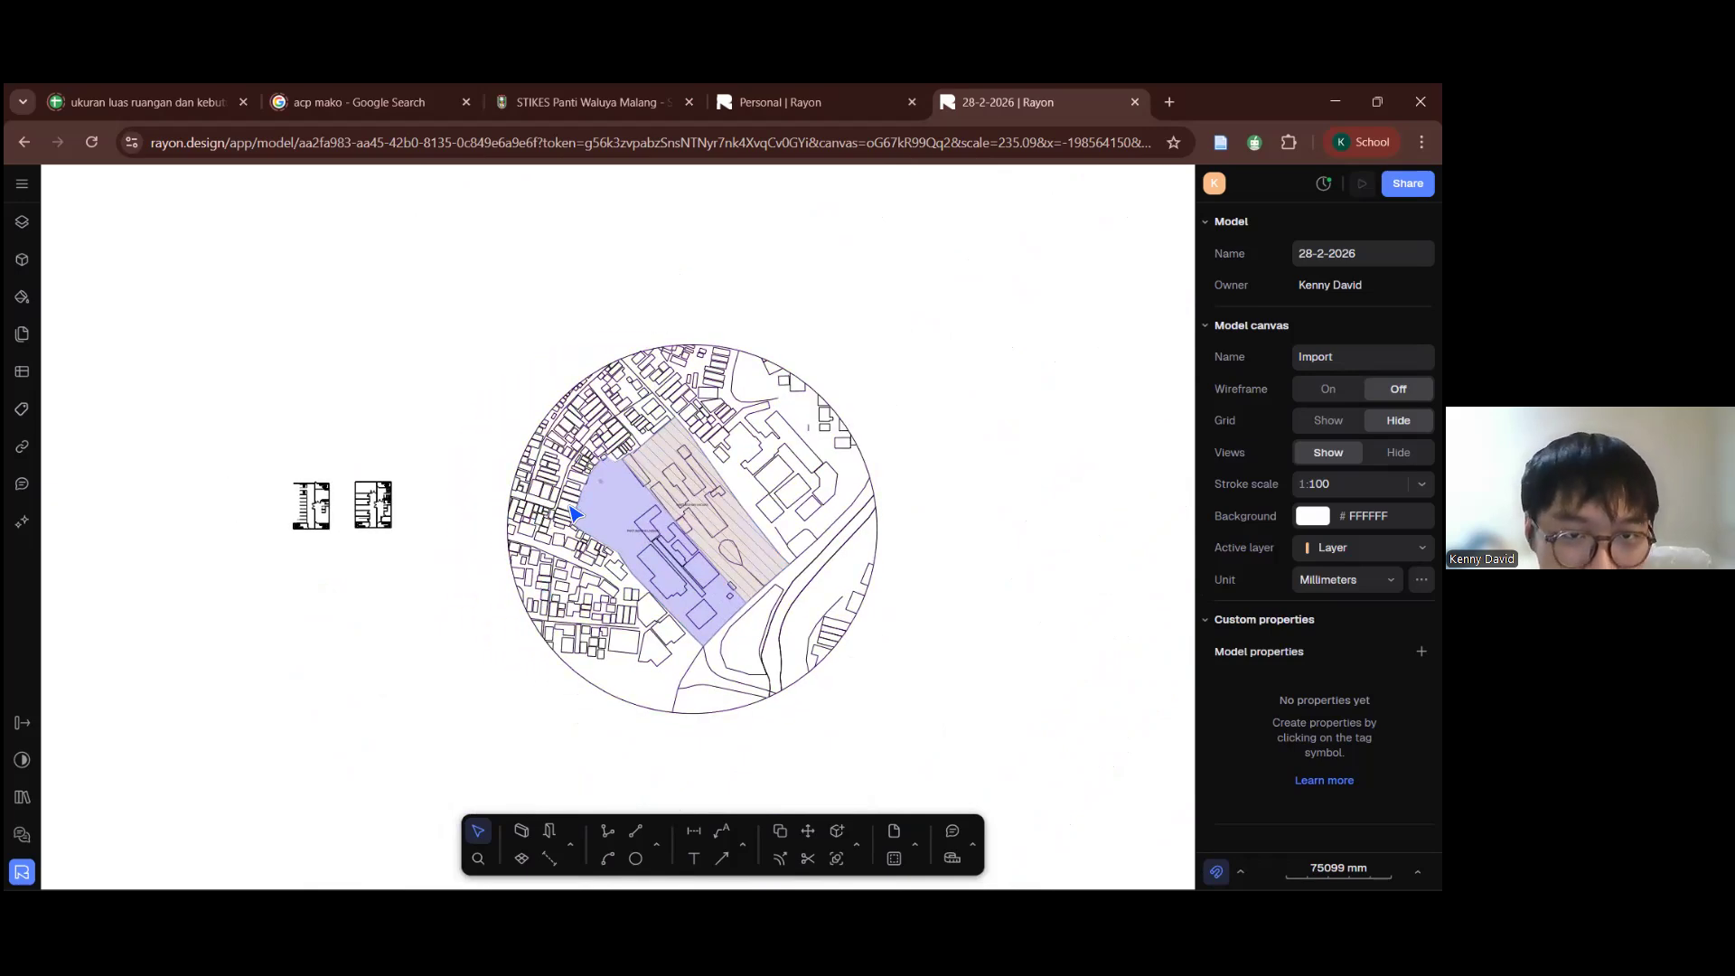
scroll(571, 514, up, 3)
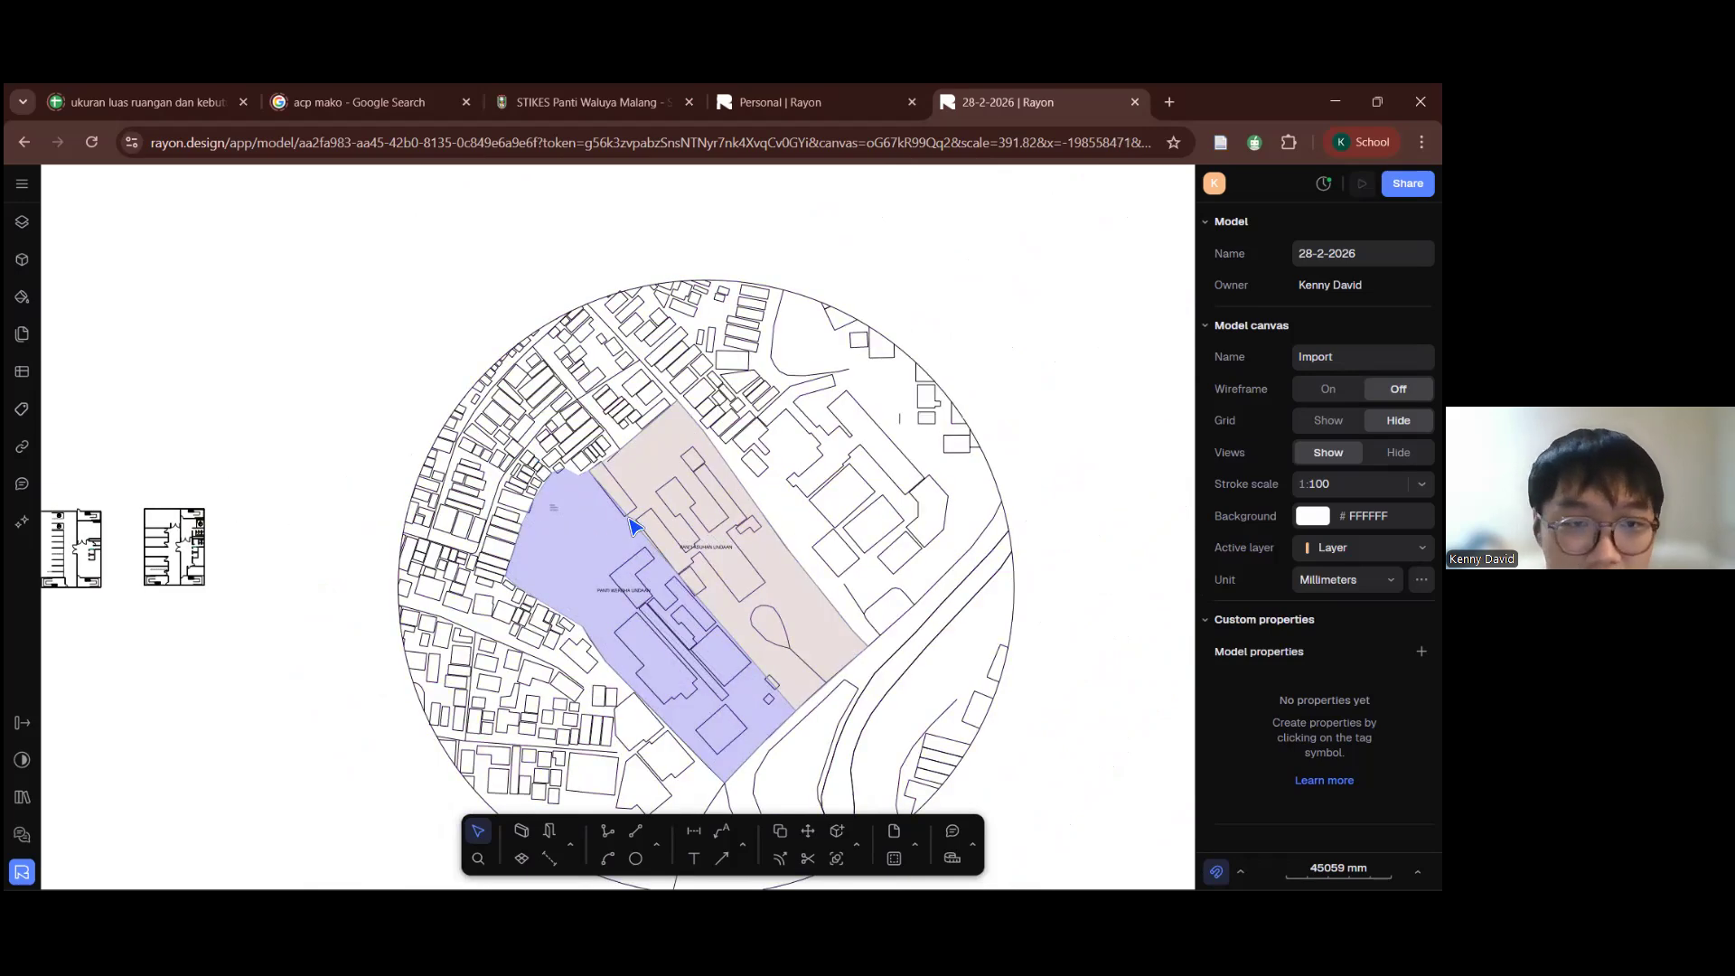
scroll(546, 432, up, 3)
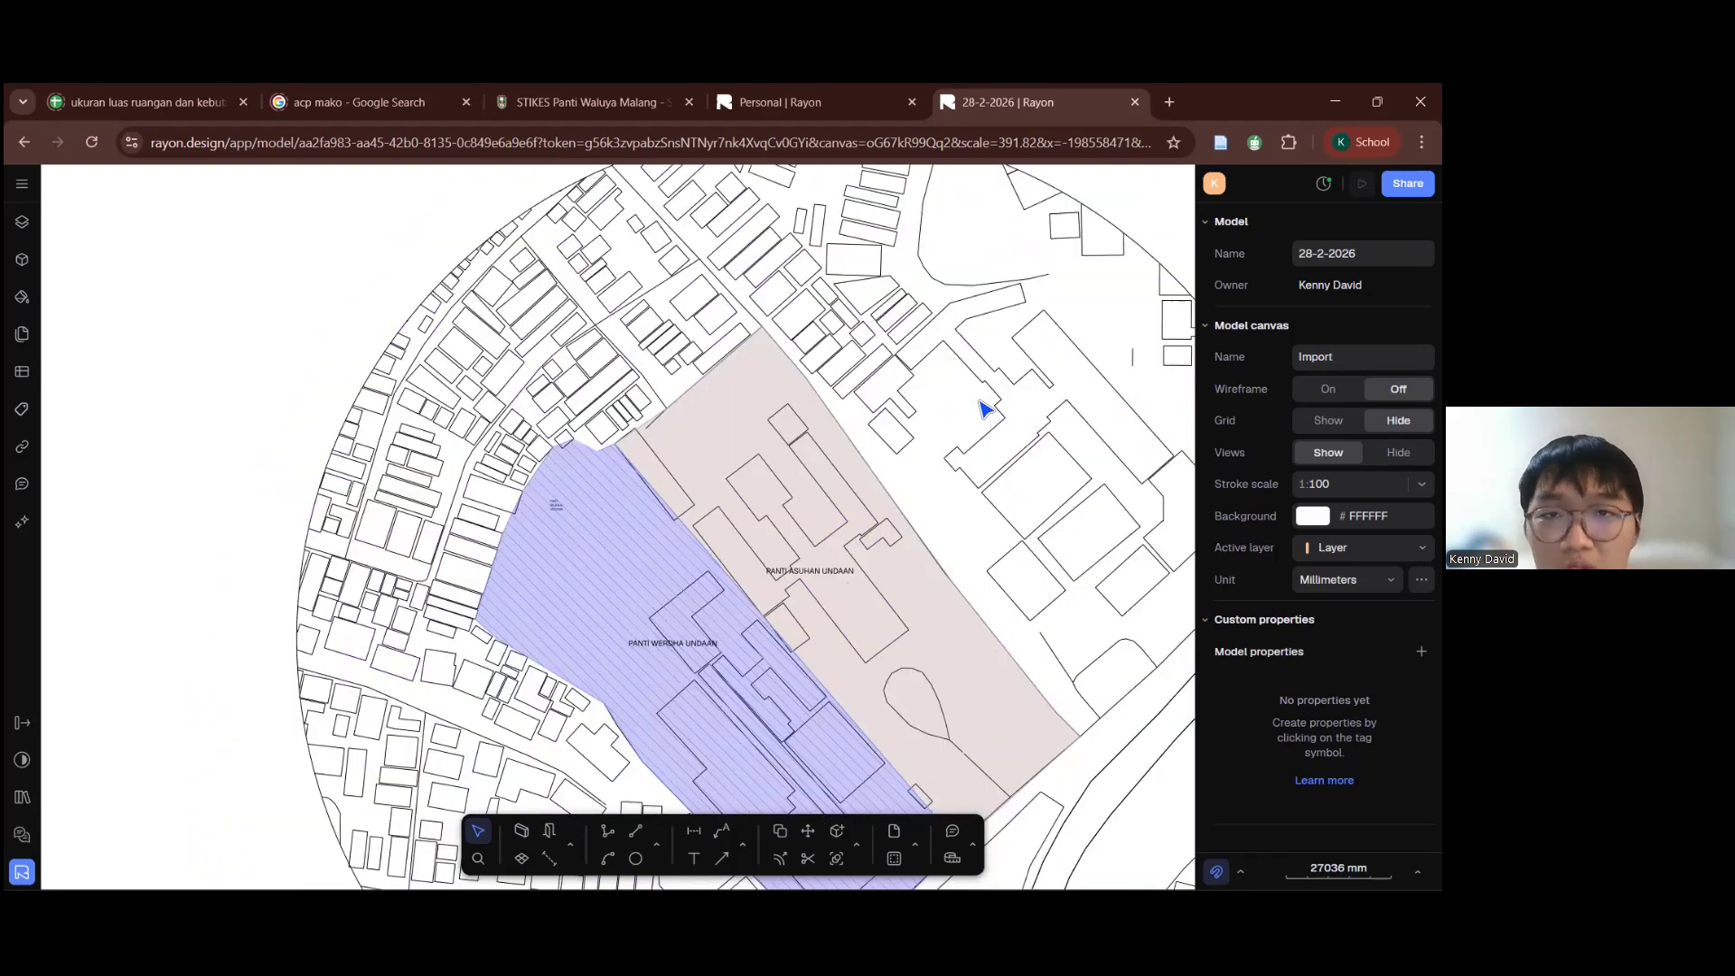
scroll(985, 409, down, 3)
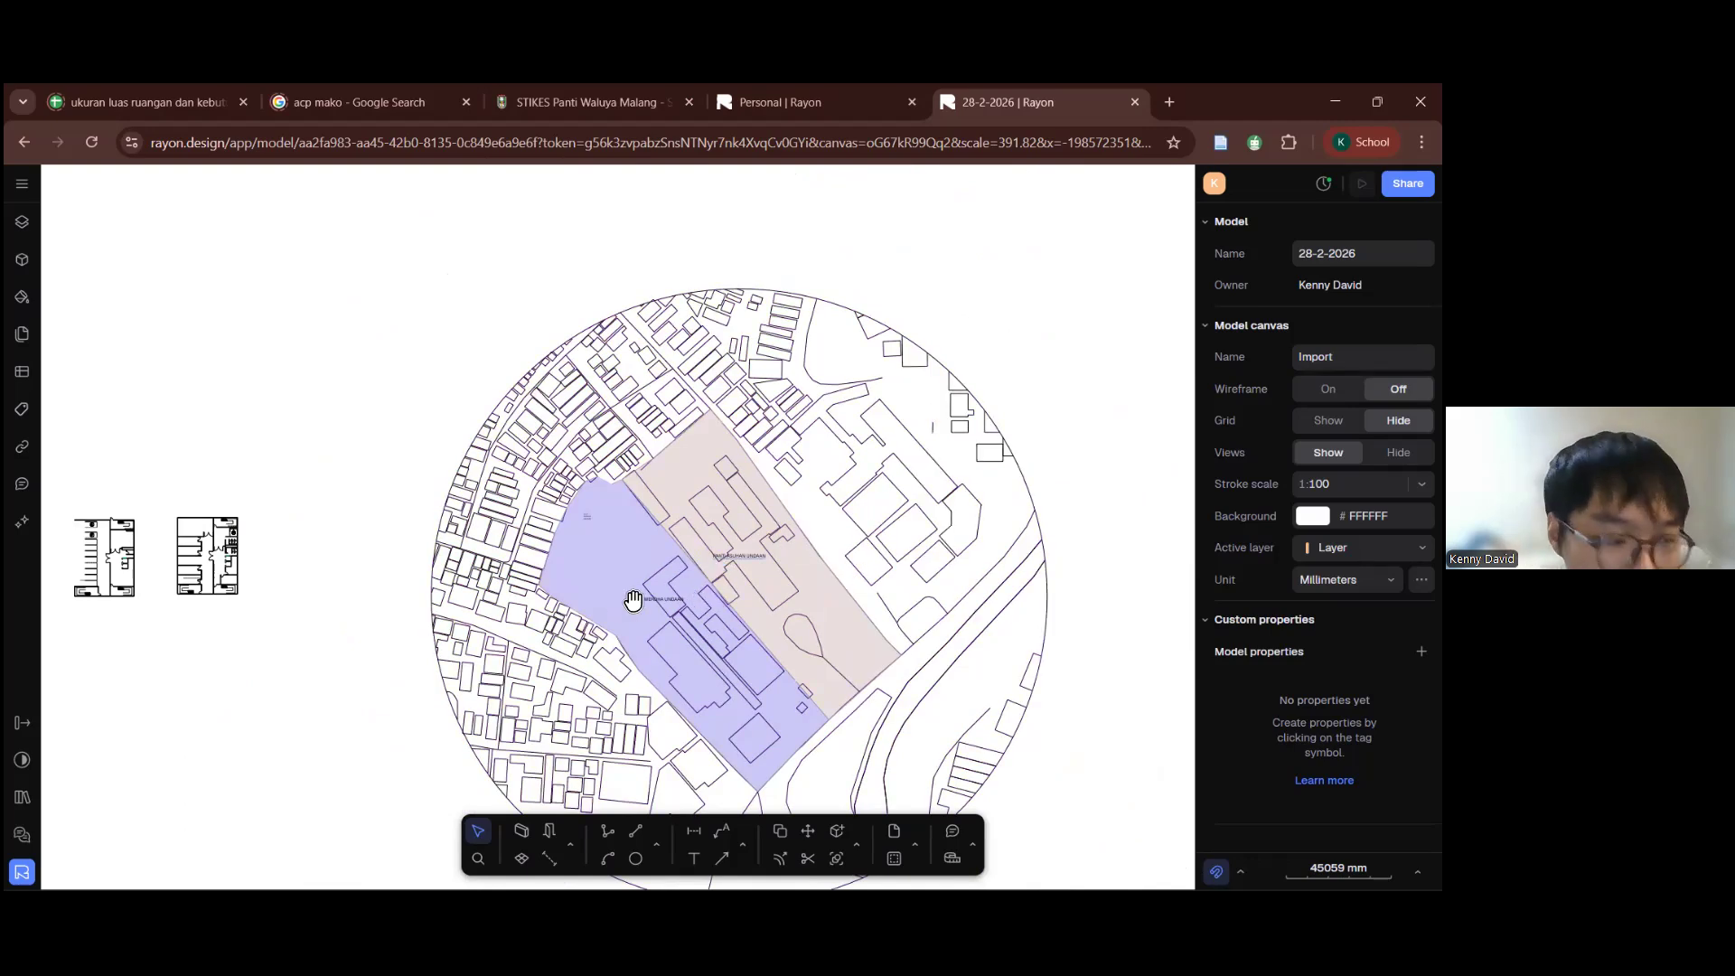
middle_drag(643, 603, 667, 603)
middle_drag(778, 562, 789, 564)
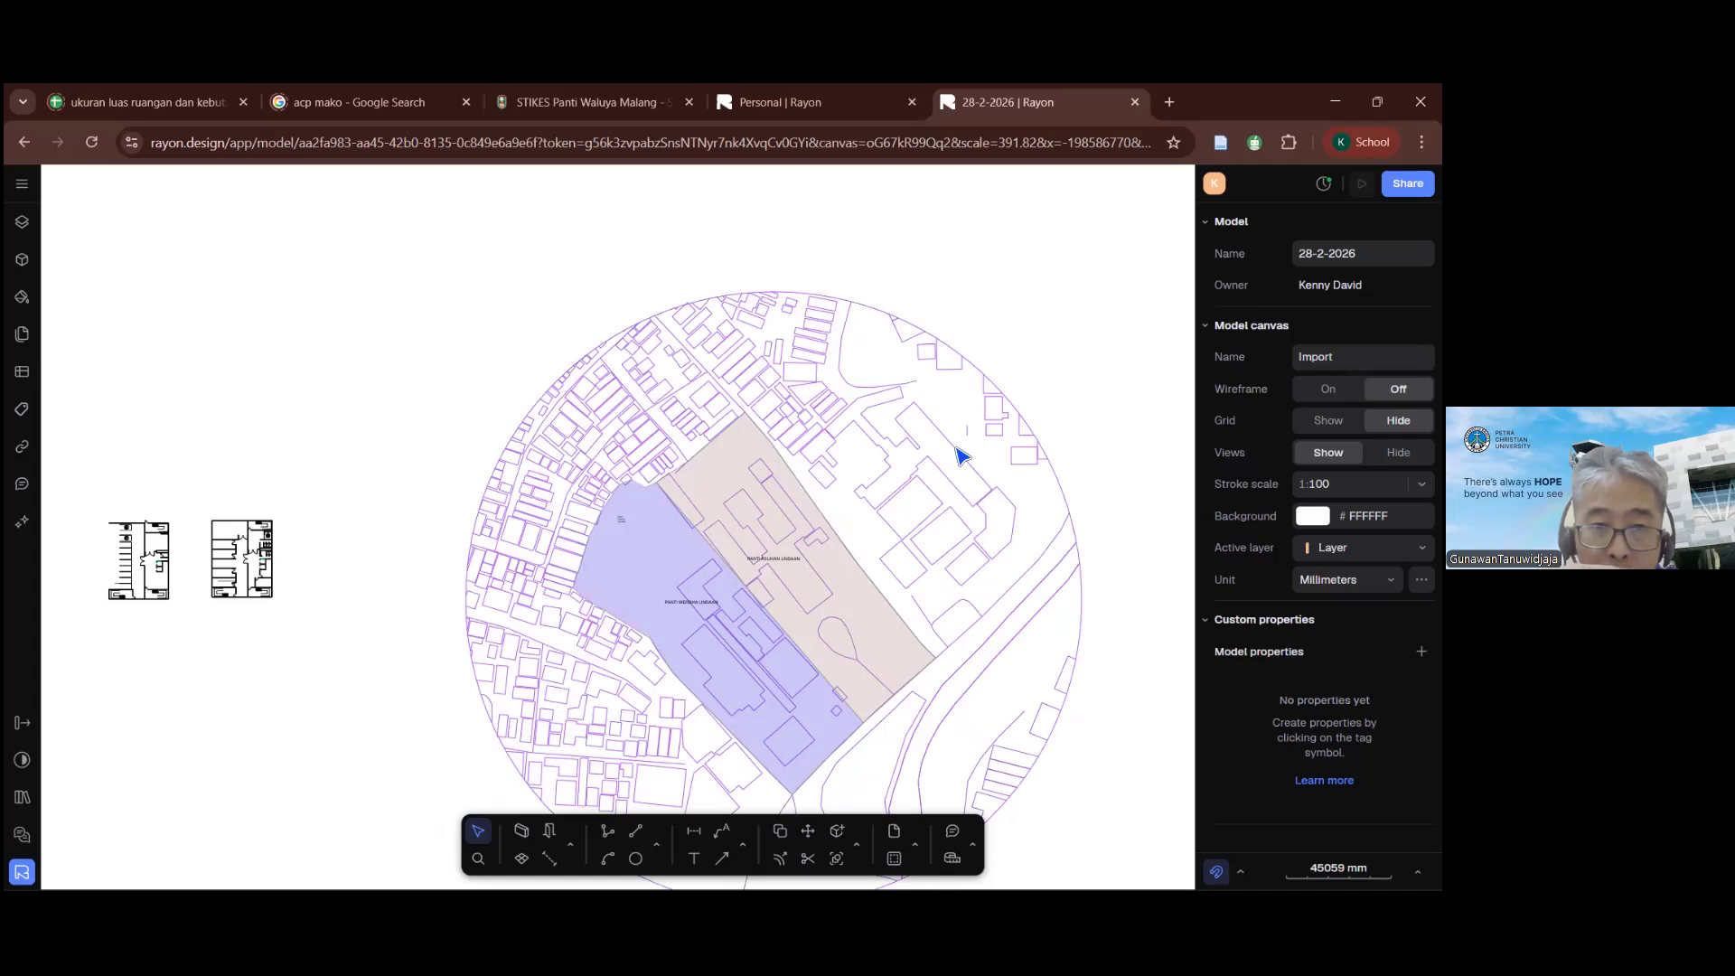
click(1070, 438)
click(1127, 437)
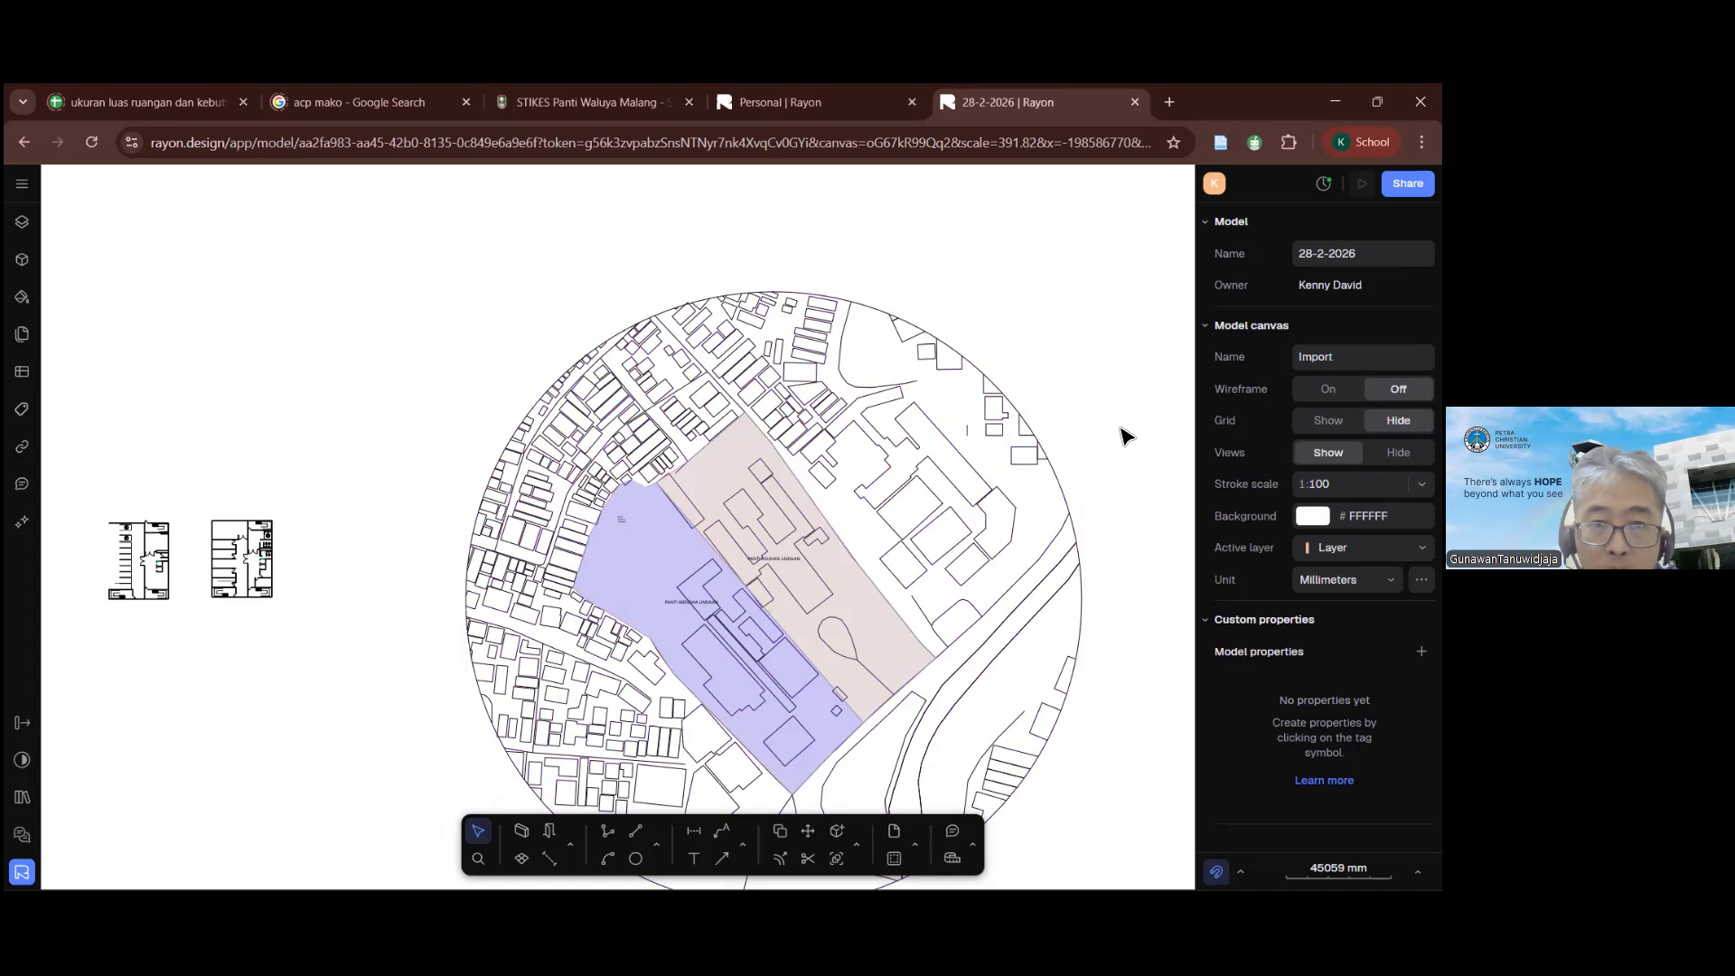
Step: Examine the building outlines inside the pink PANTI ASUHAN UNDAAN zone up close and against the surrounding plots
scroll(737, 492, up, 3)
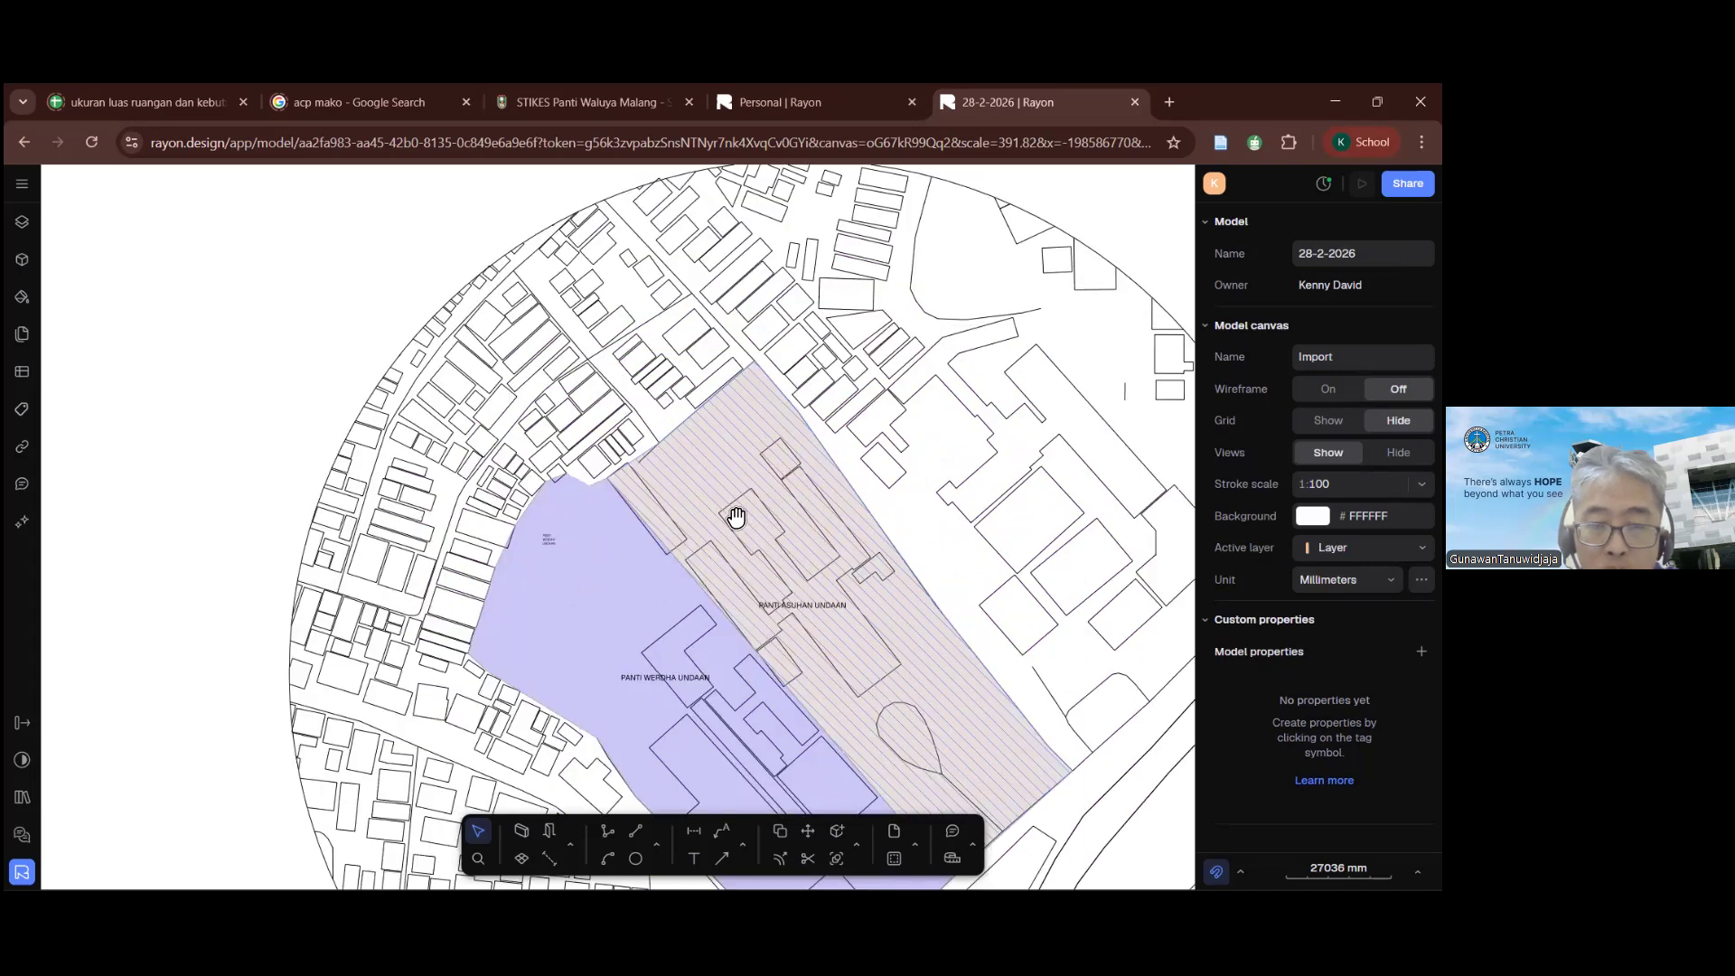
scroll(737, 517, up, 3)
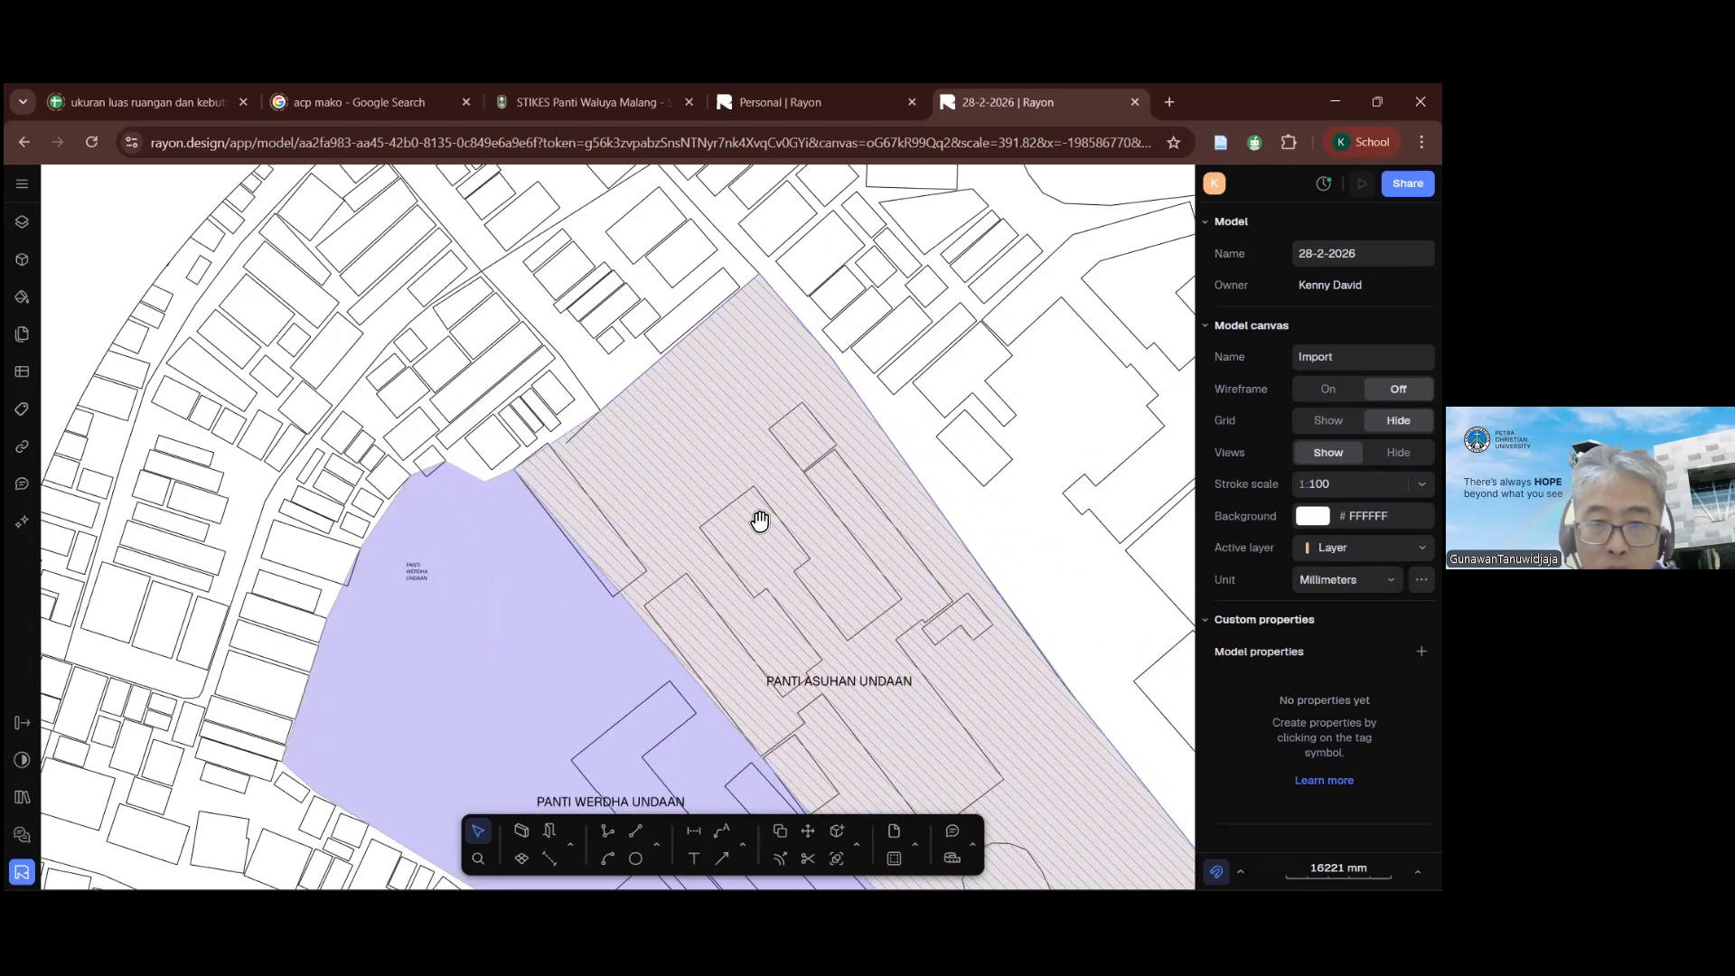
middle_drag(732, 578, 699, 536)
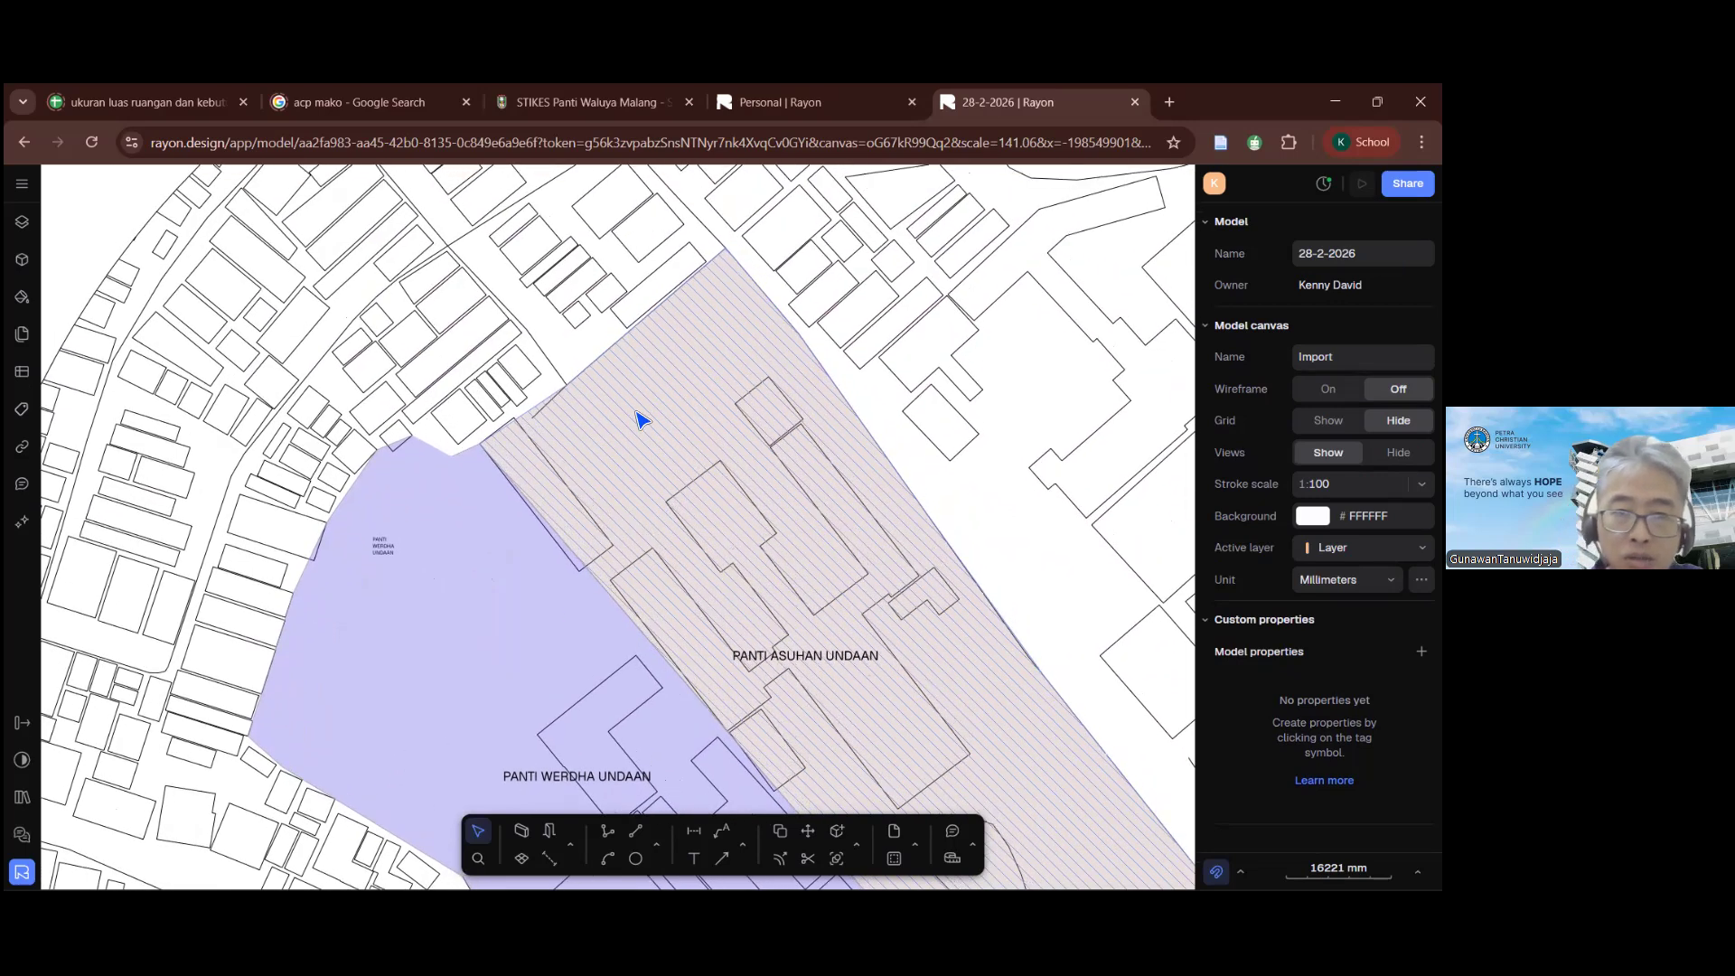
scroll(637, 397, up, 5)
scroll(636, 425, down, 2)
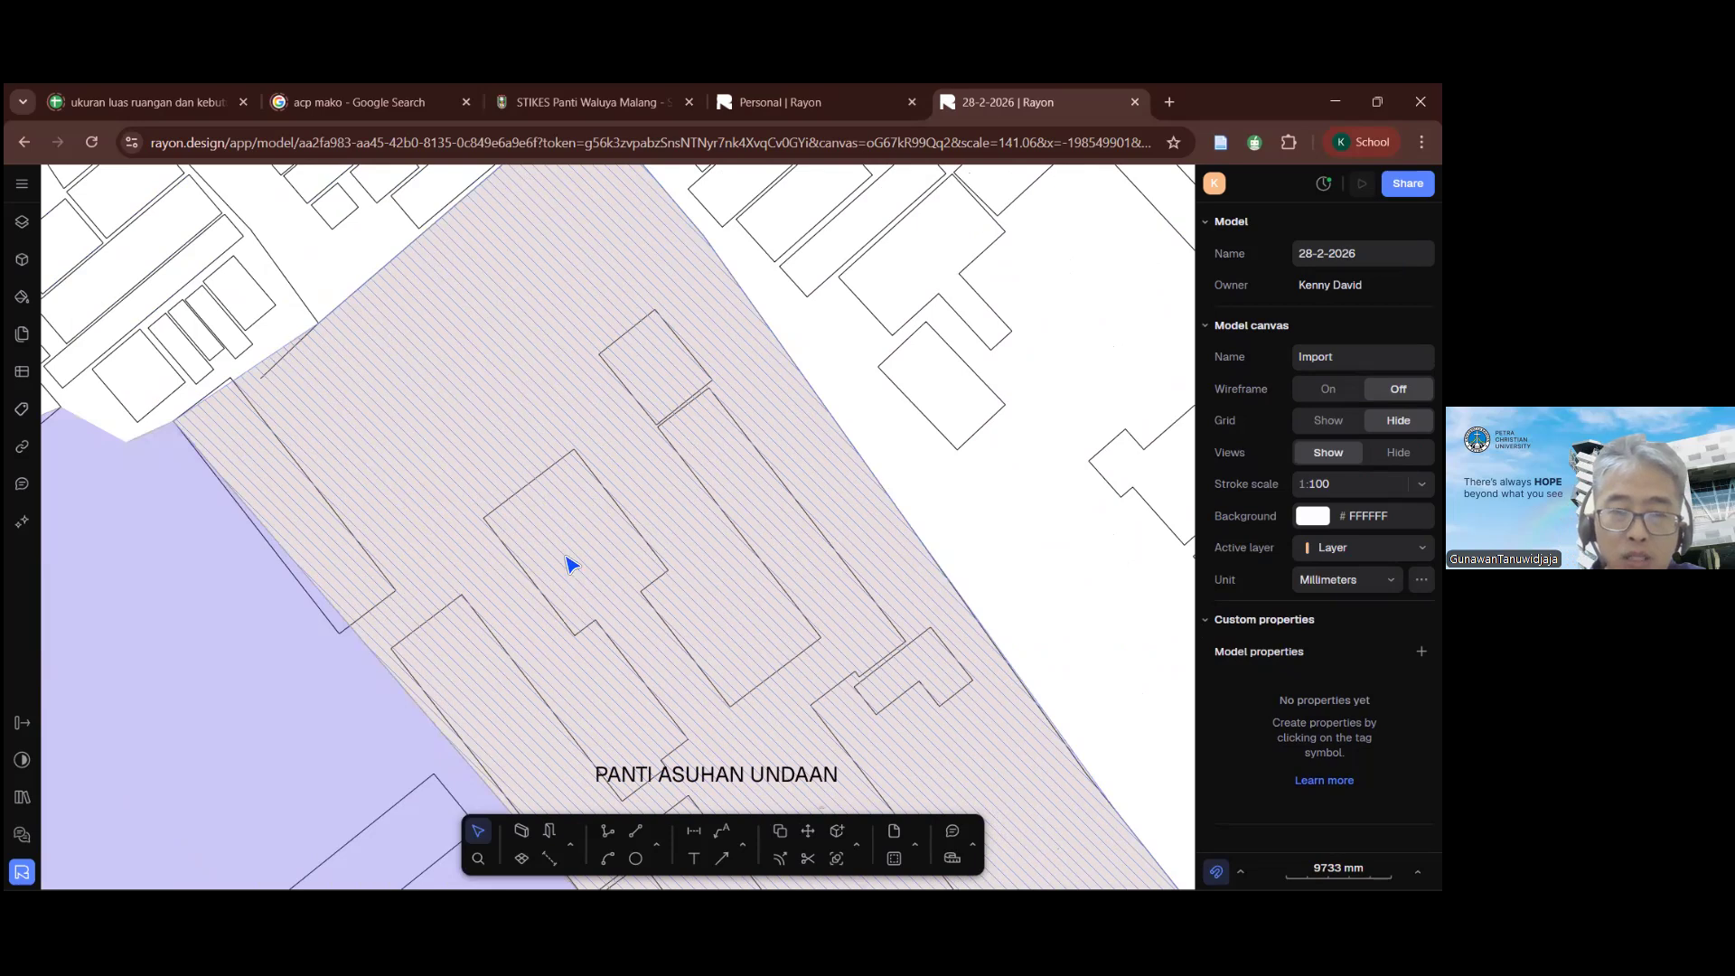
scroll(571, 564, down, 4)
middle_drag(645, 526, 654, 566)
scroll(670, 564, up, 3)
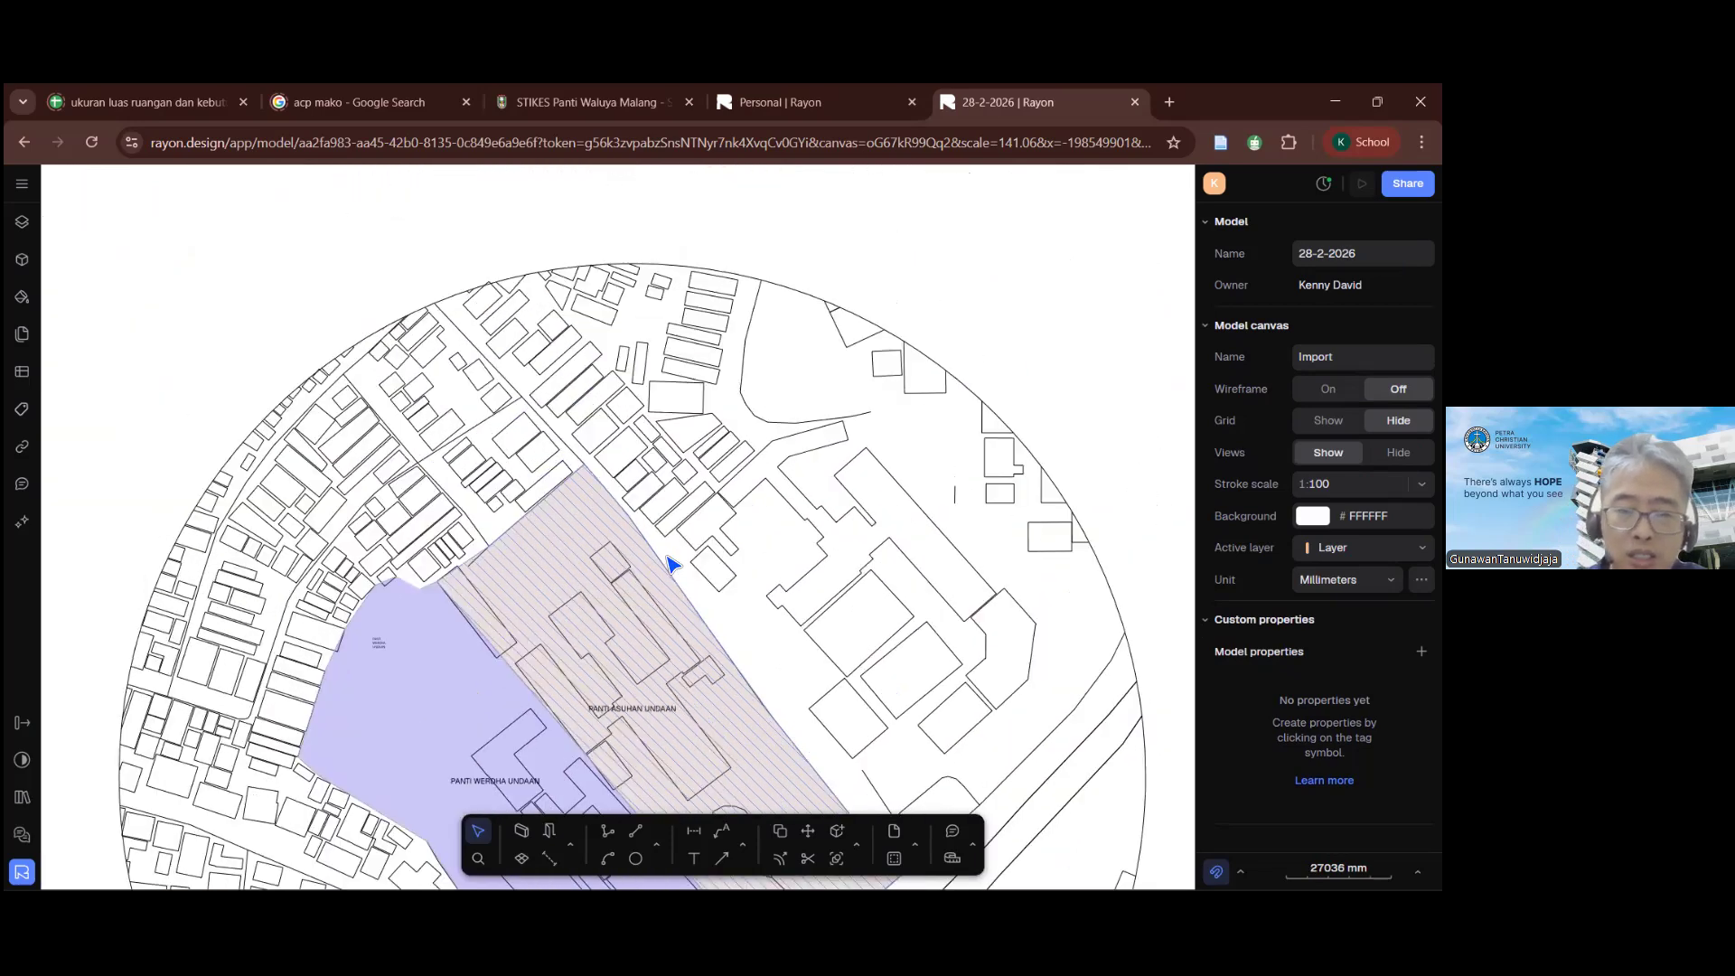
scroll(670, 572, up, 2)
scroll(670, 578, up, 2)
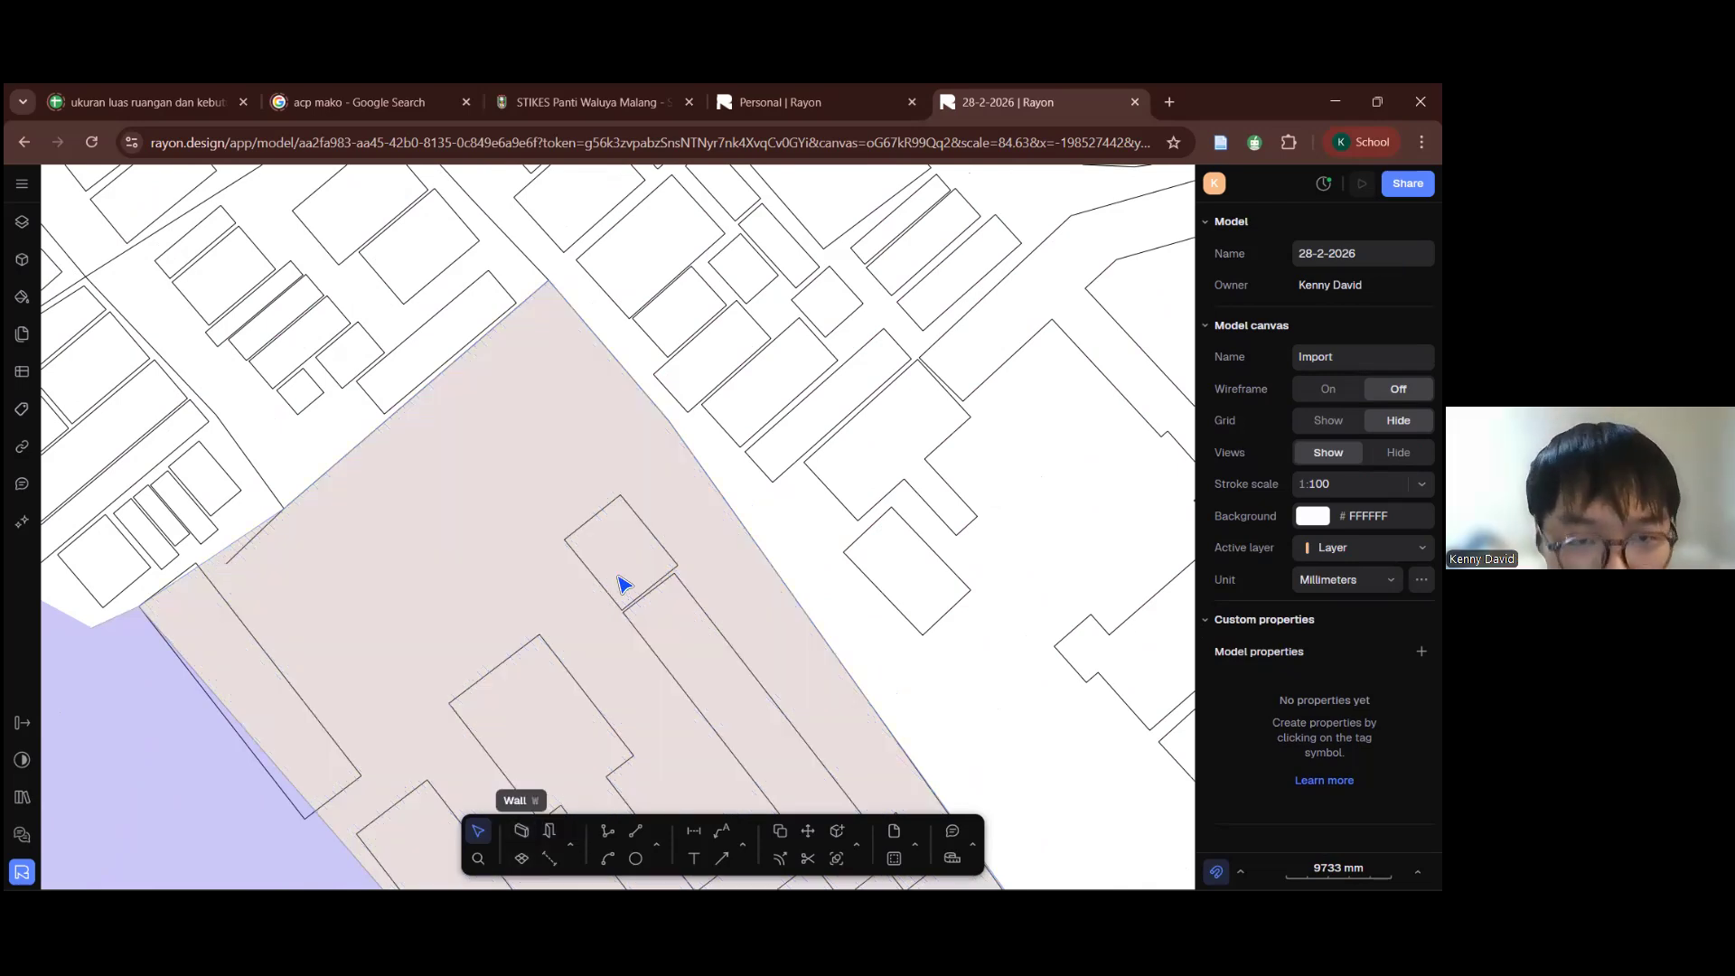
Step: Select the pink PANTI ASUHAN UNDAAN zone and view its extent and properties within the site map
click(597, 586)
scroll(594, 592, down, 3)
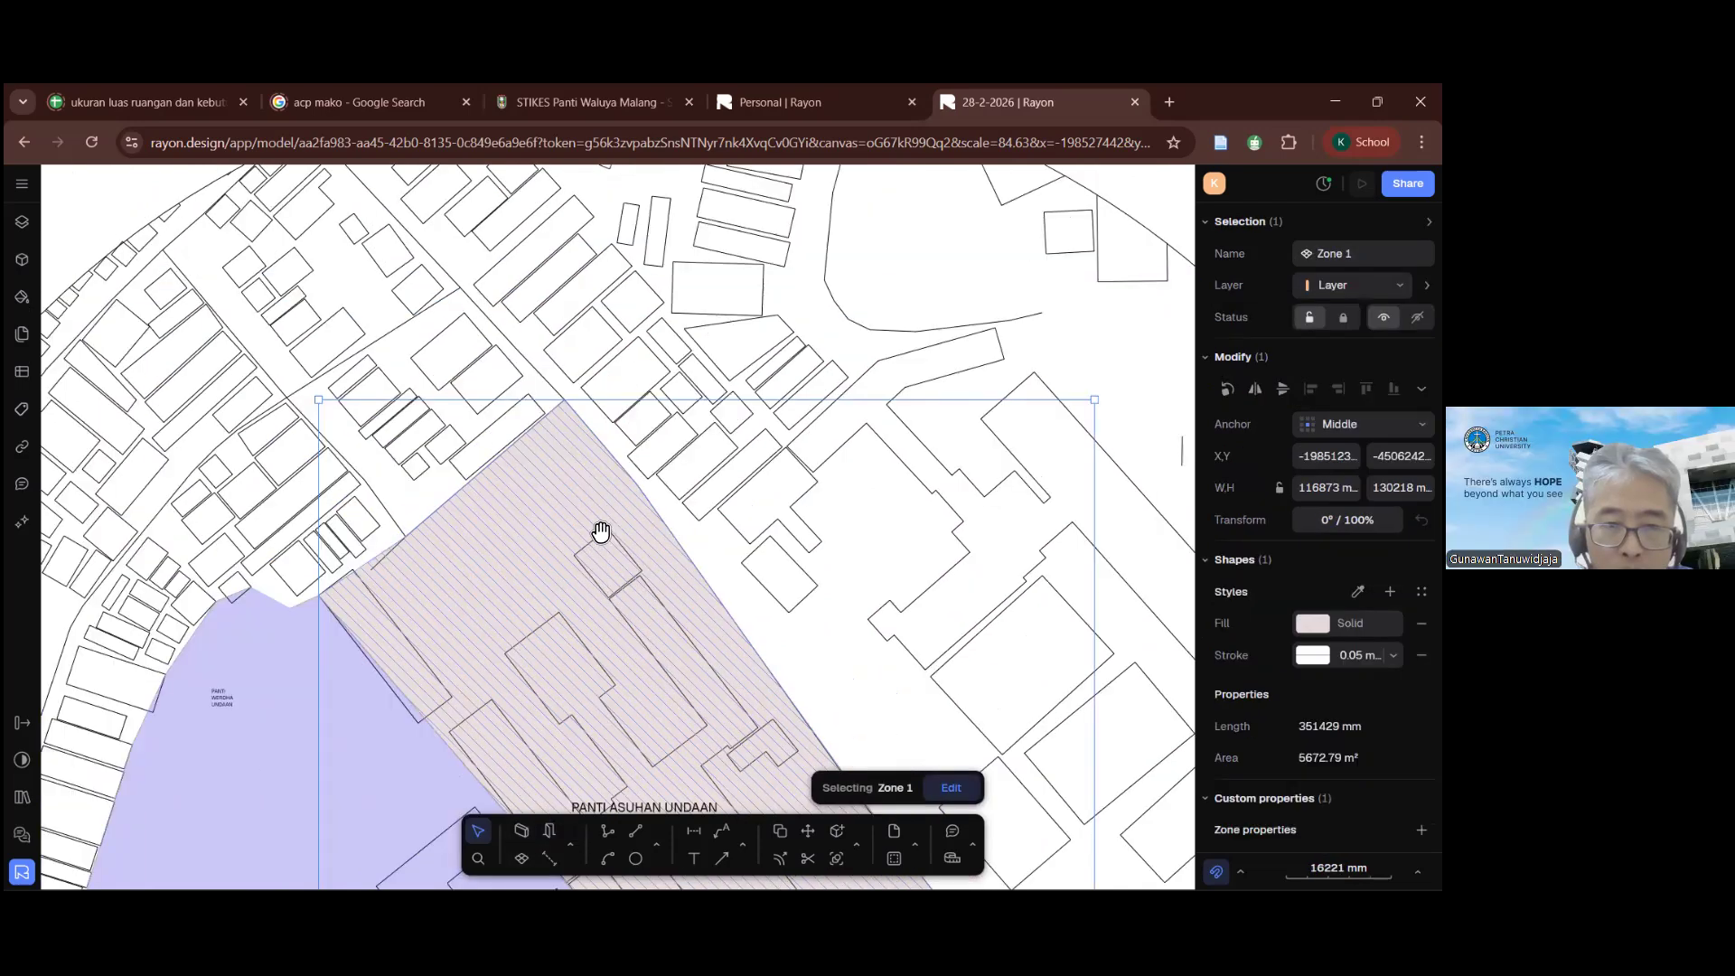
scroll(556, 540, down, 3)
middle_drag(576, 757, 585, 794)
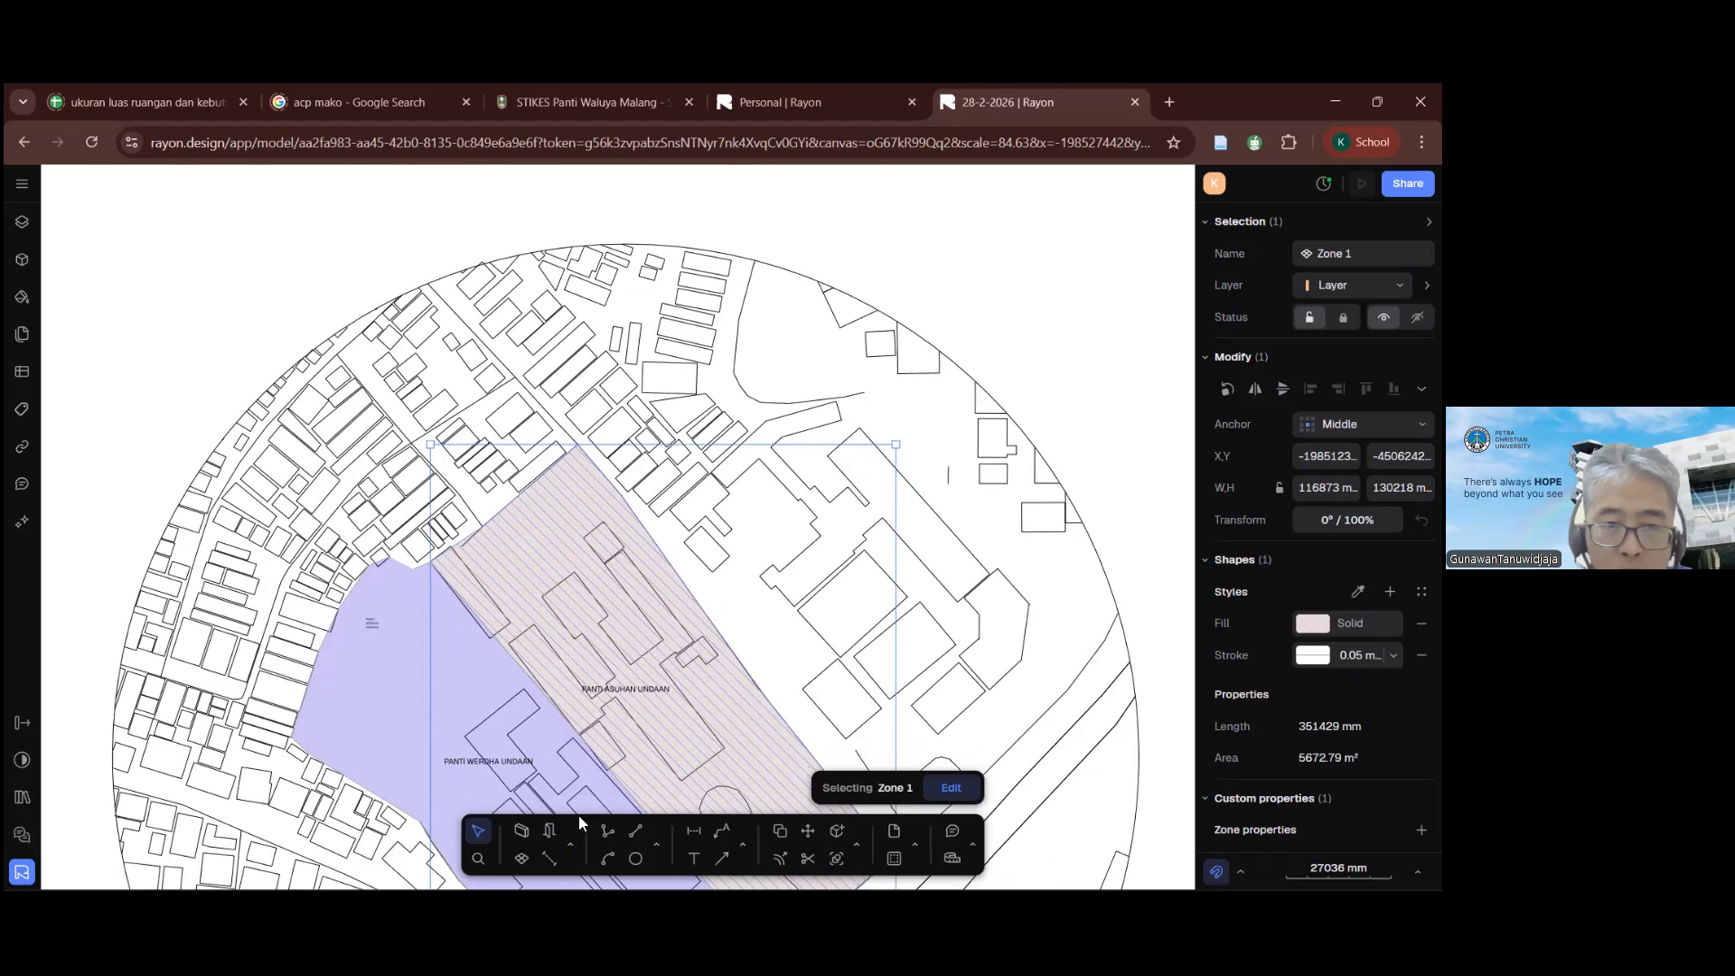
Step: Set up the Wall tool with a 150 mm thickness at the small rectangular outline in the northern part of the pink zone
scroll(579, 814, up, 10)
key(Escape)
click(569, 846)
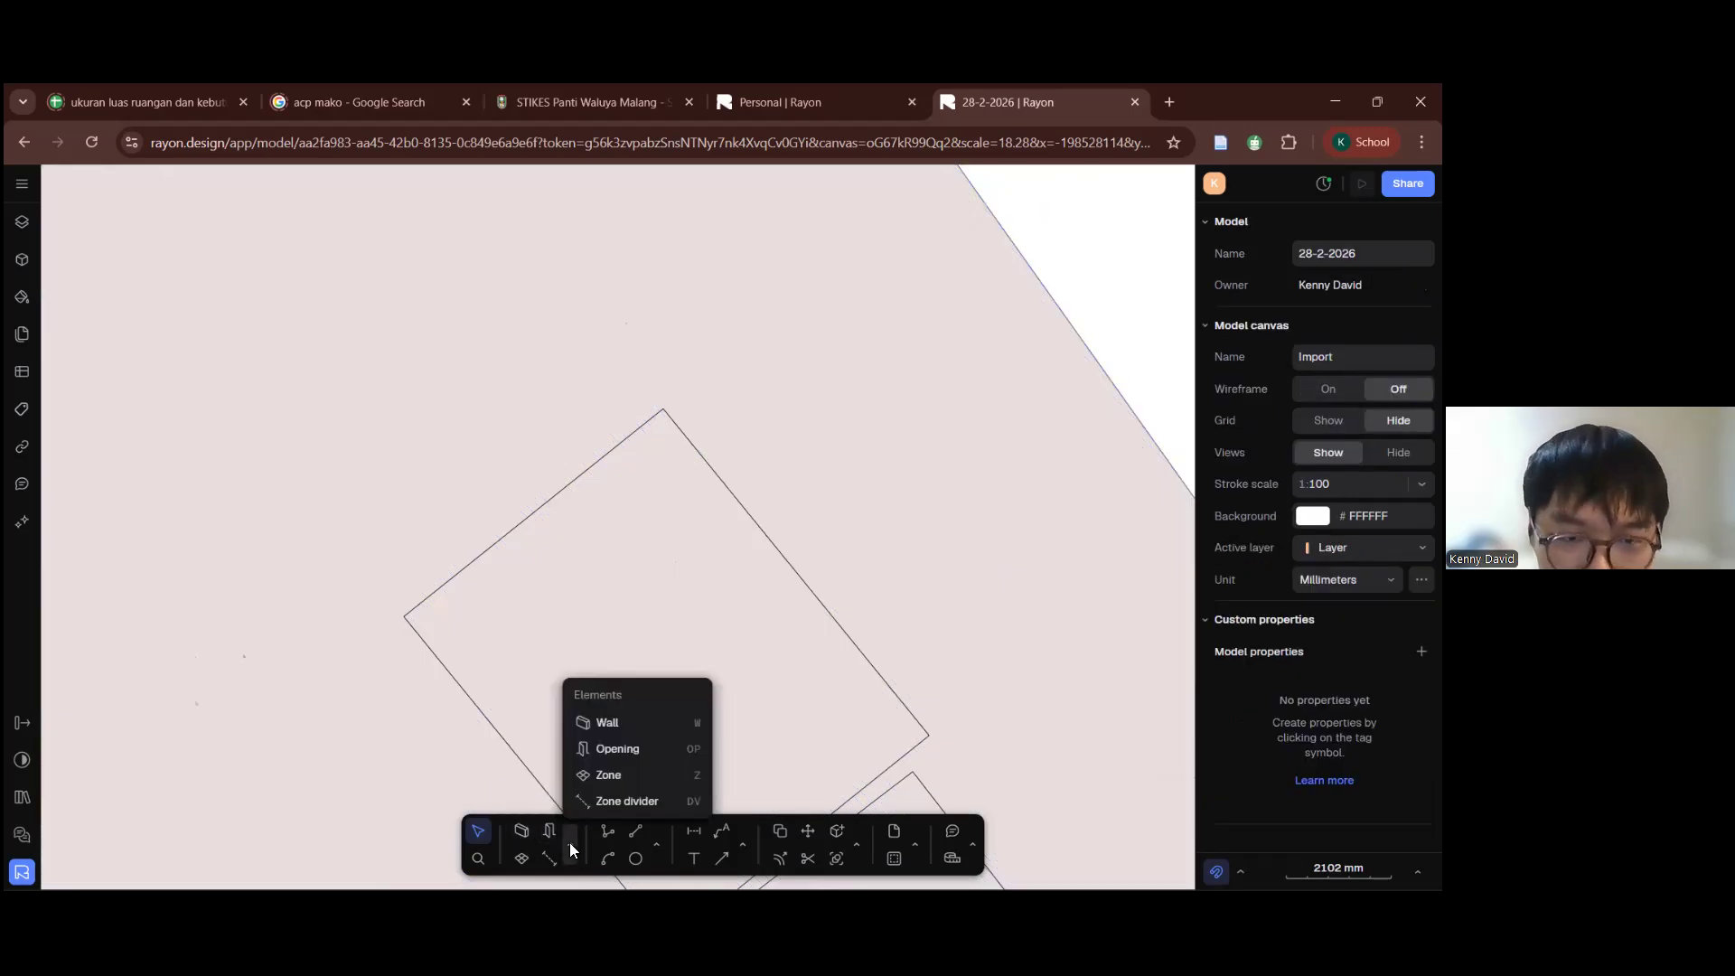
click(608, 723)
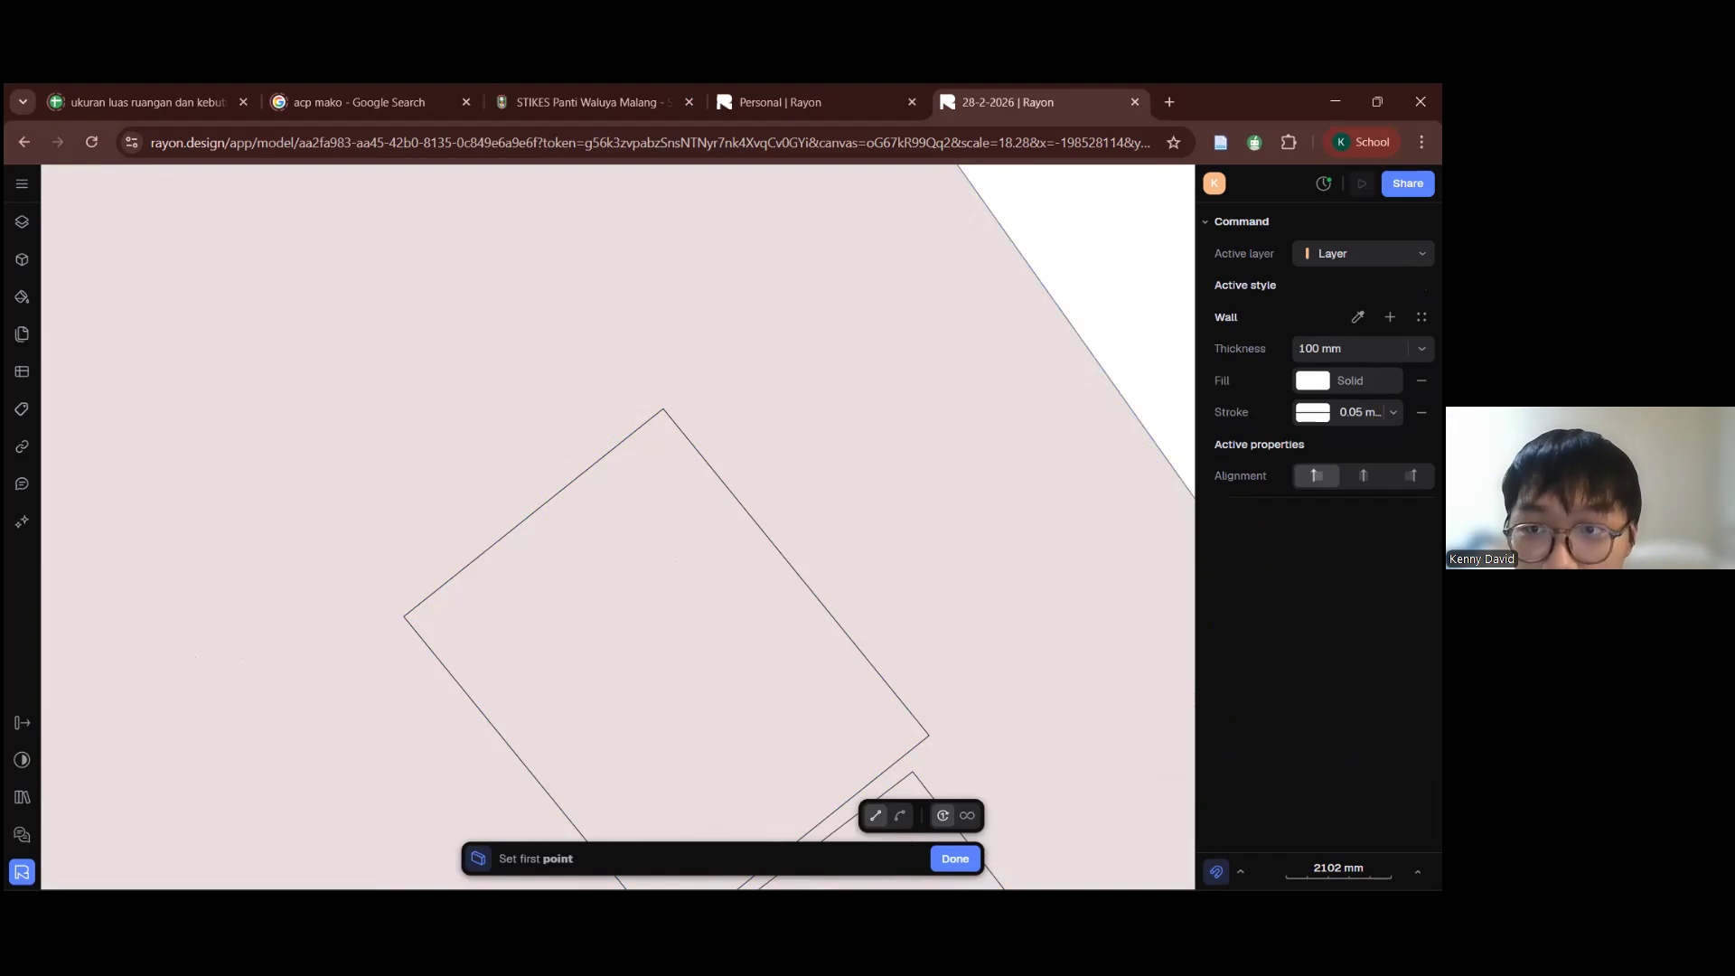
click(1341, 349)
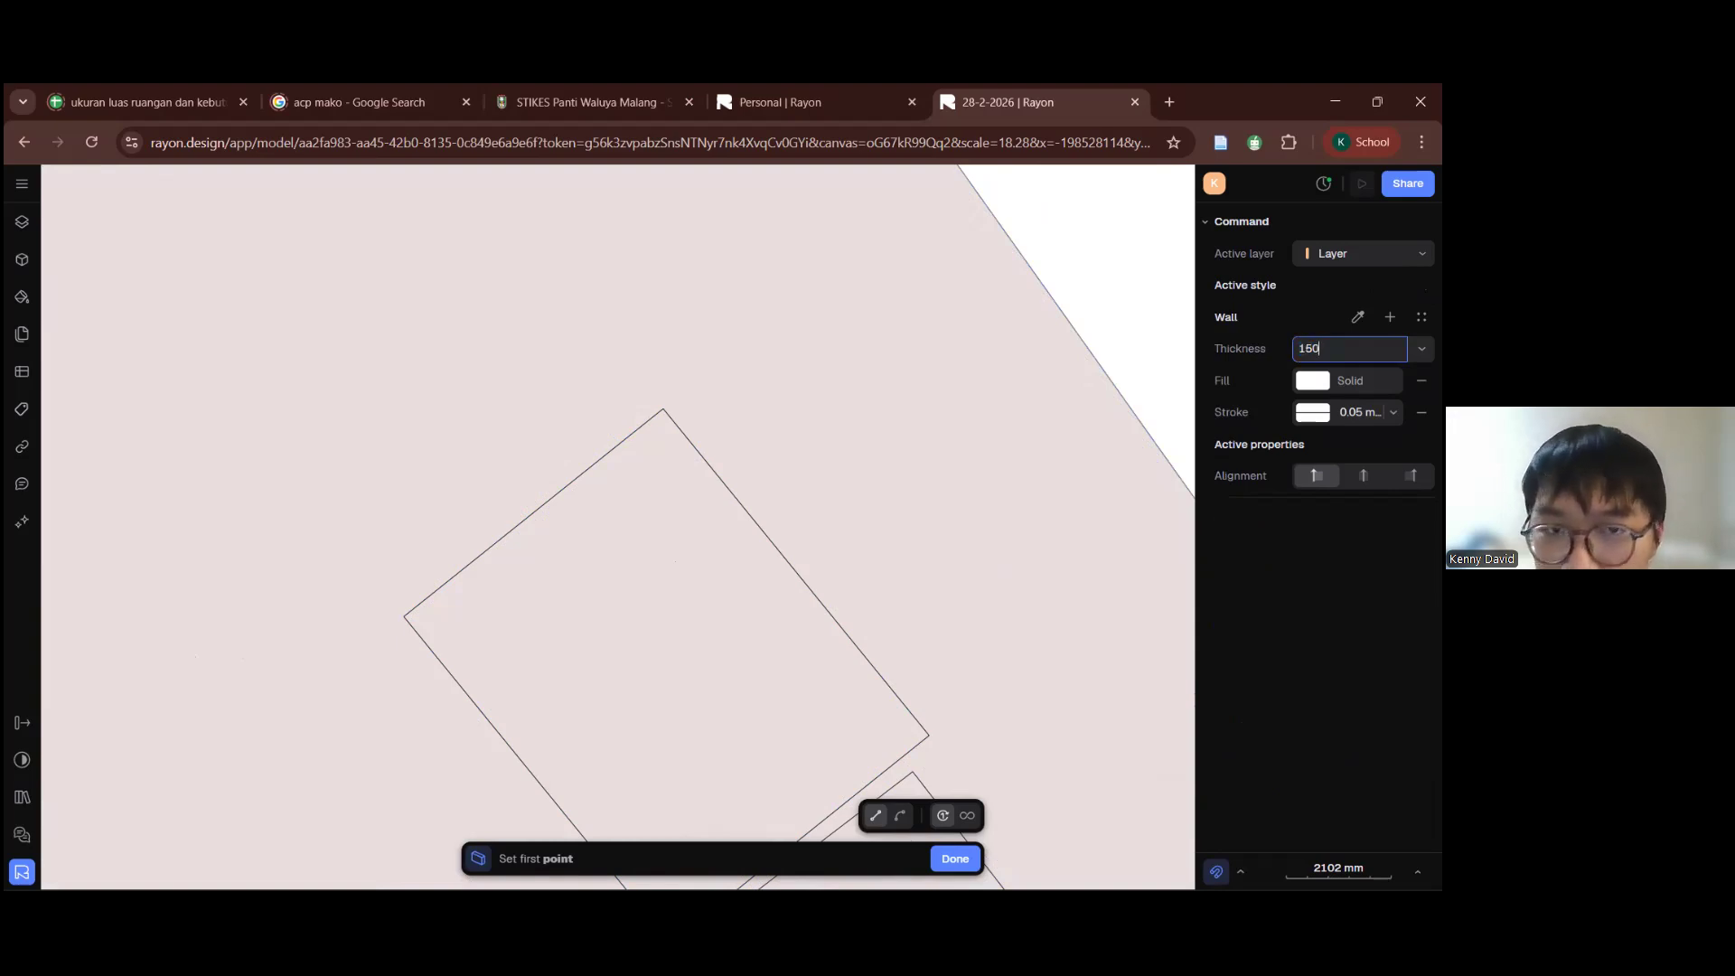
click(1312, 380)
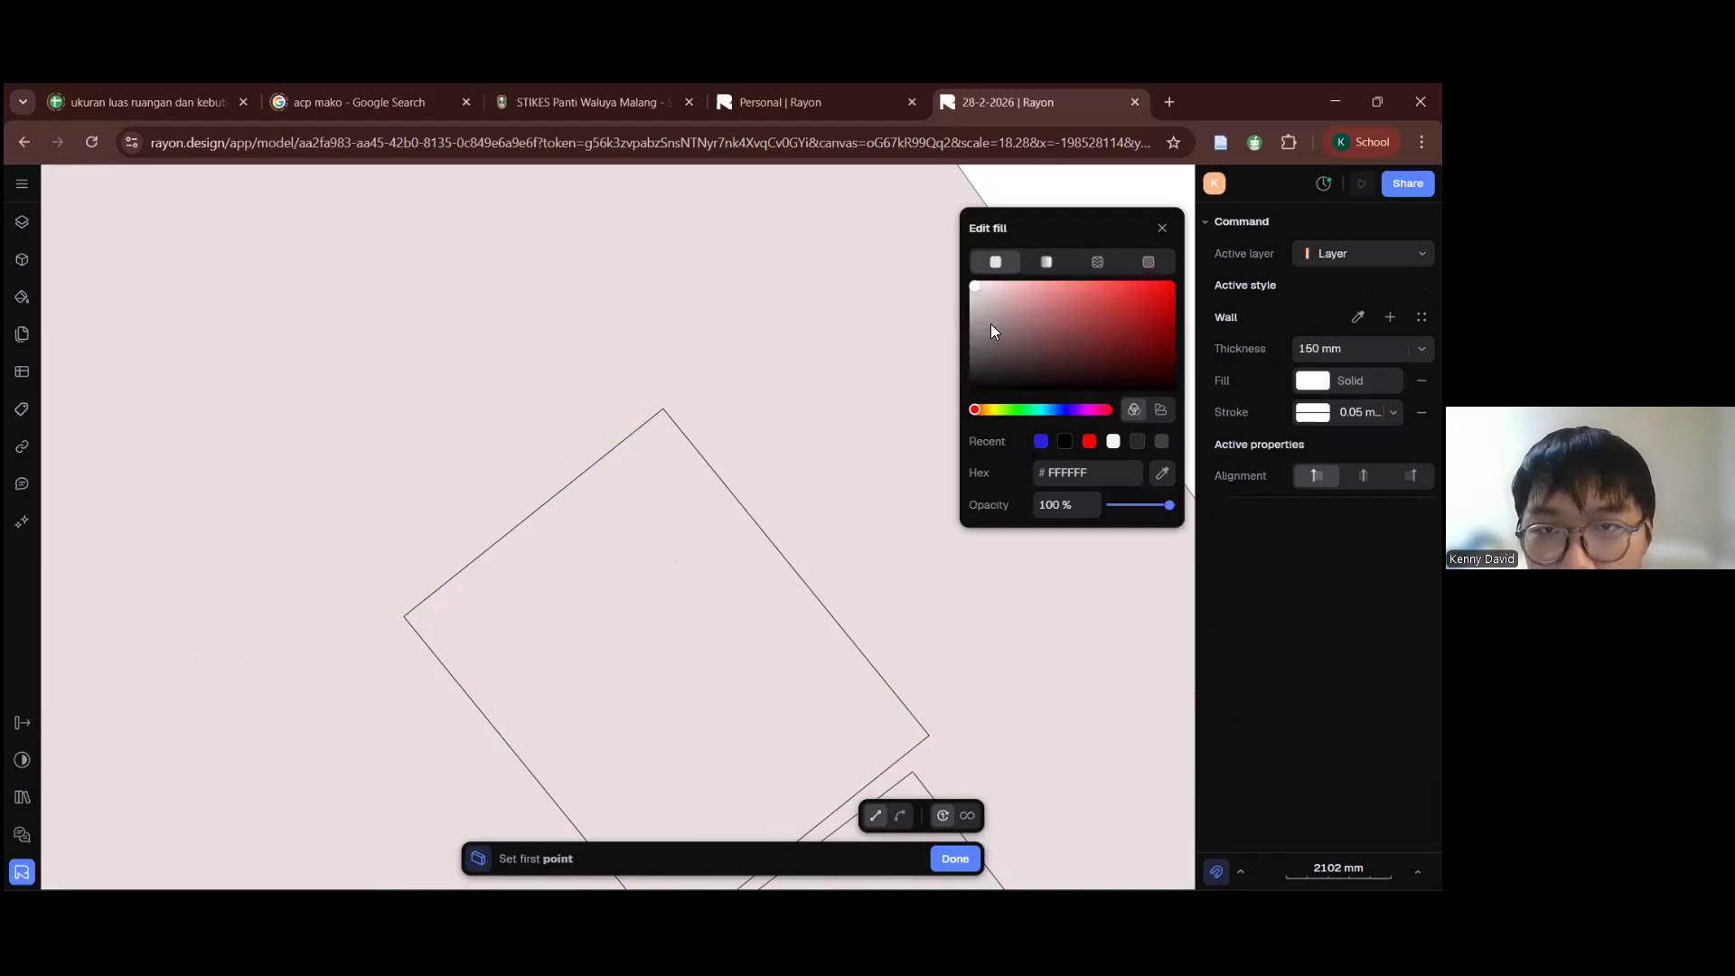
key(Escape)
Step: Trace all four sides of the small rectangular building outline with a closed loop of walls
middle_drag(924, 583, 992, 488)
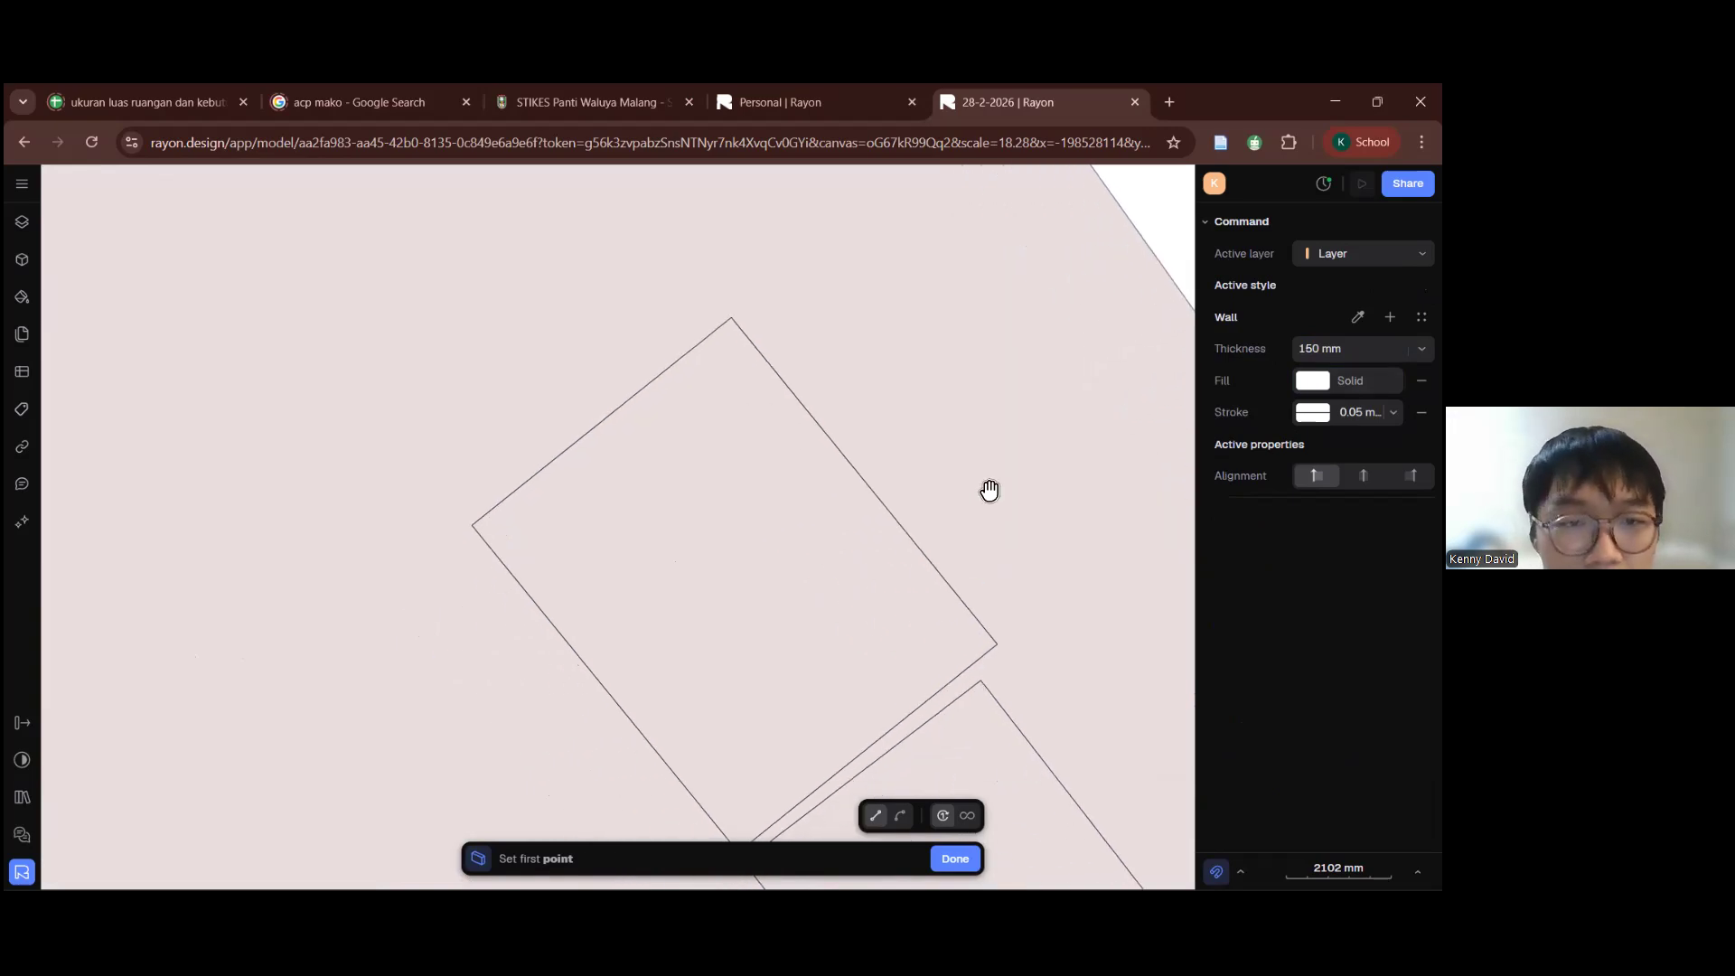
click(484, 528)
scroll(624, 542, down, 3)
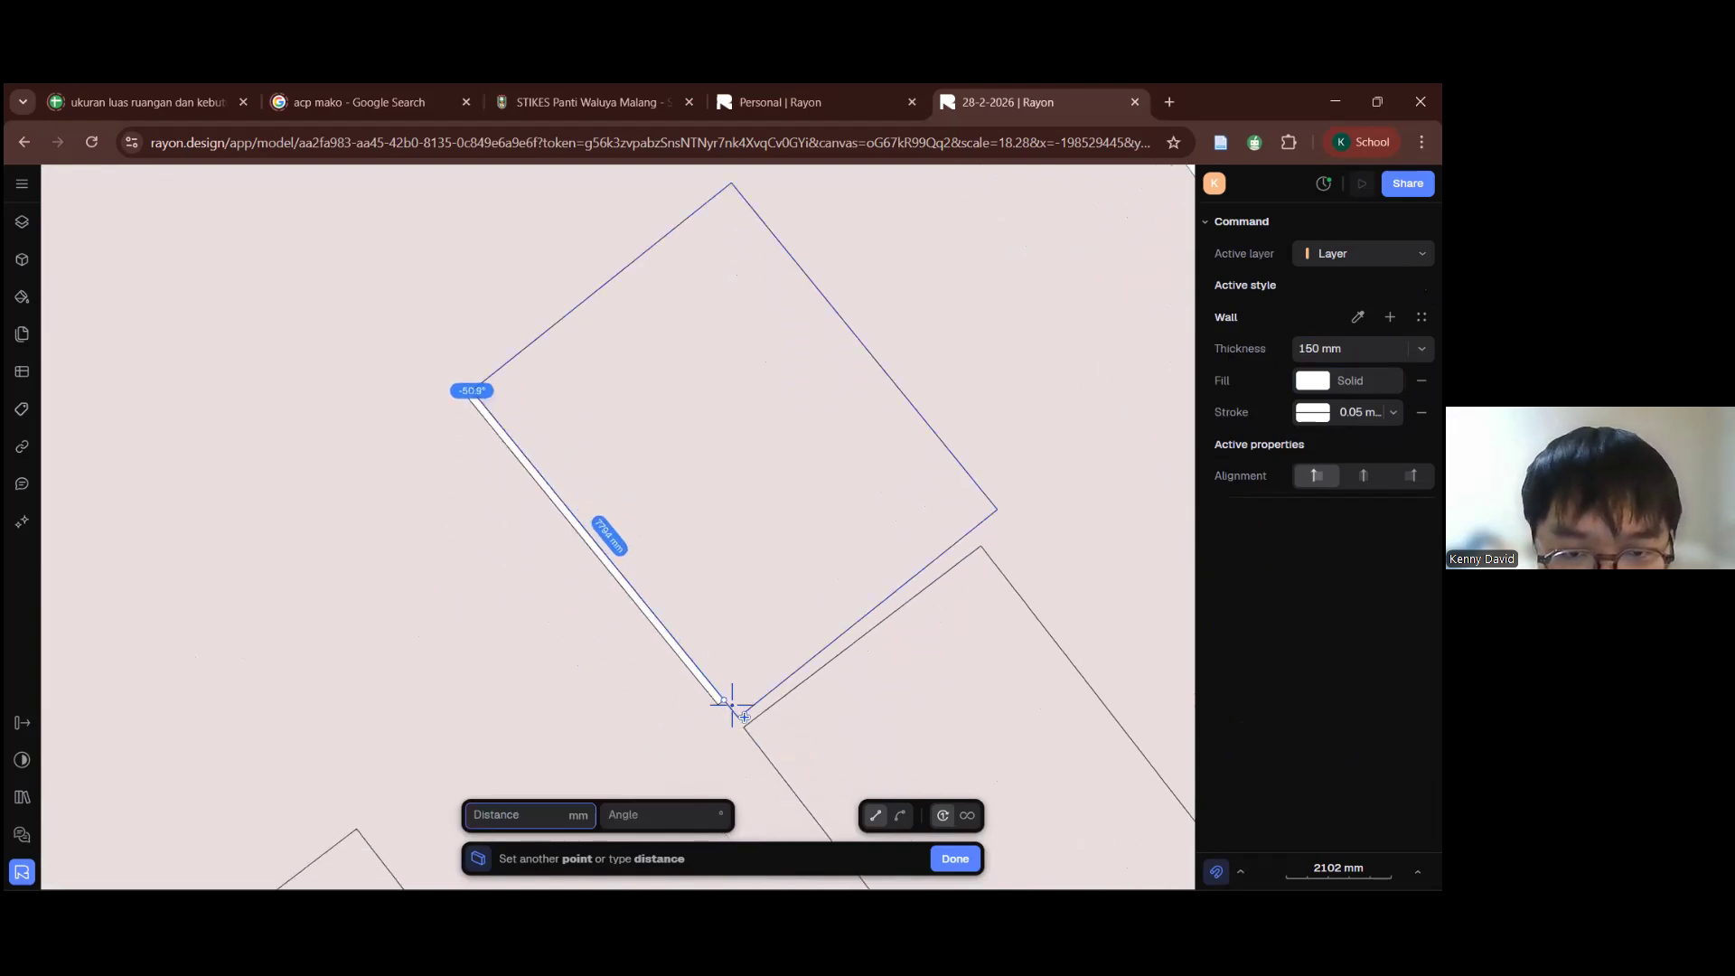
click(738, 714)
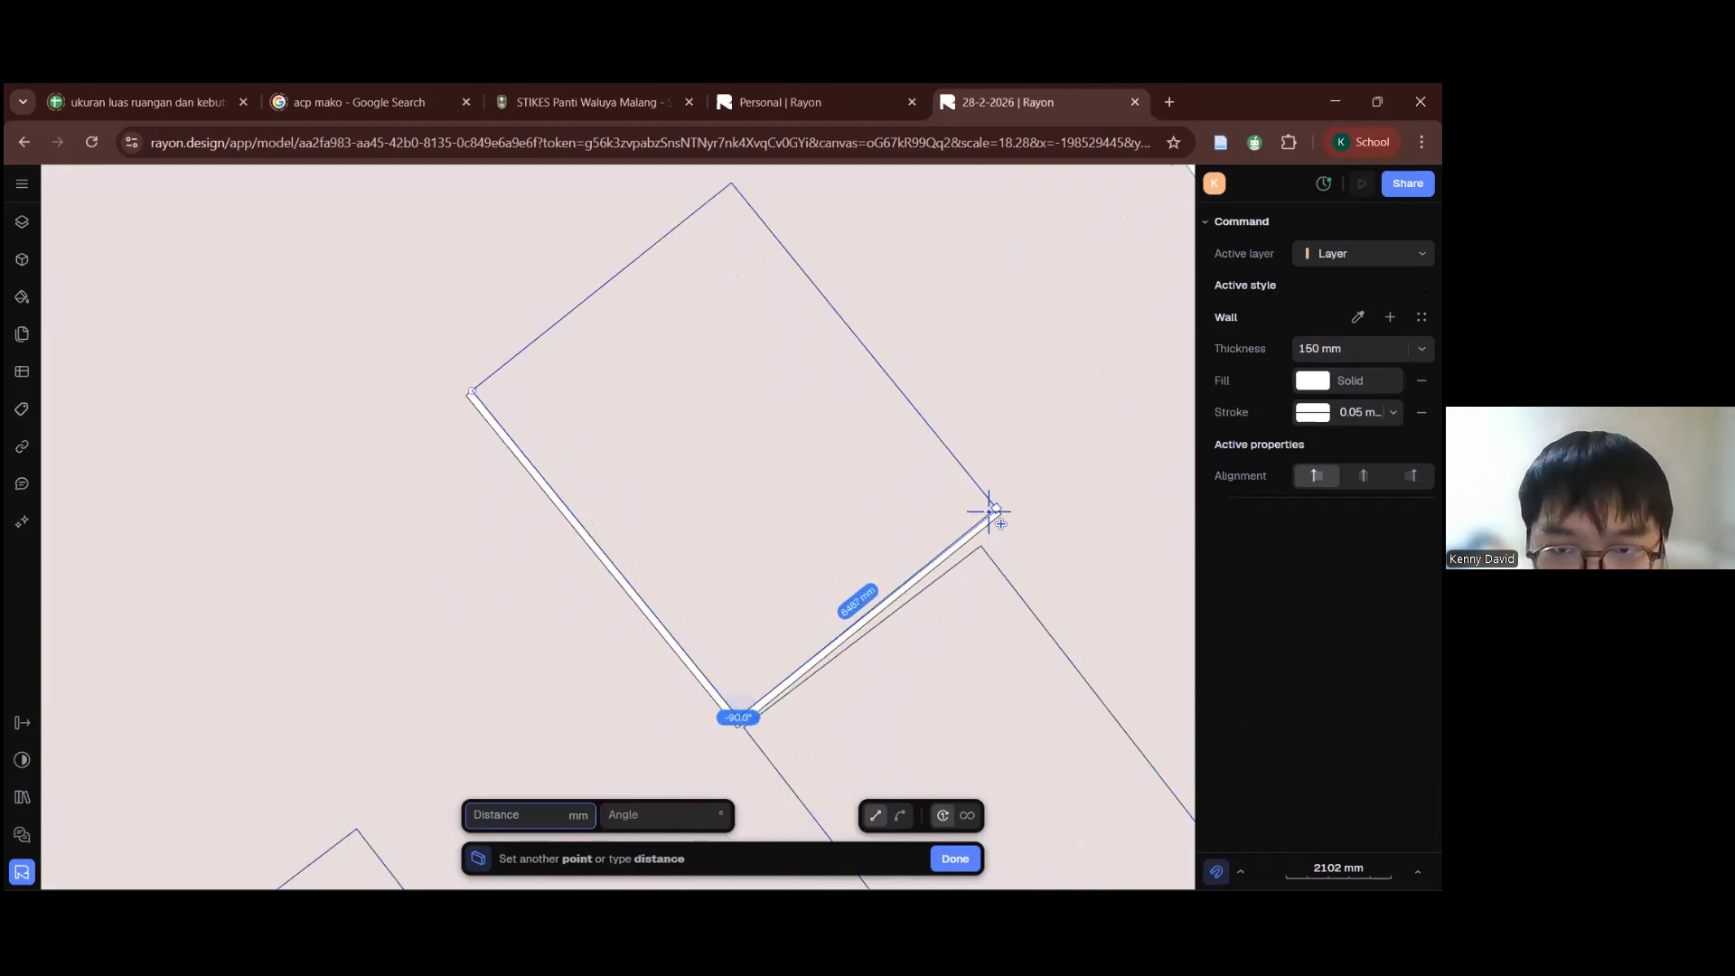
scroll(967, 510, up, 5)
click(941, 510)
scroll(904, 506, down, 8)
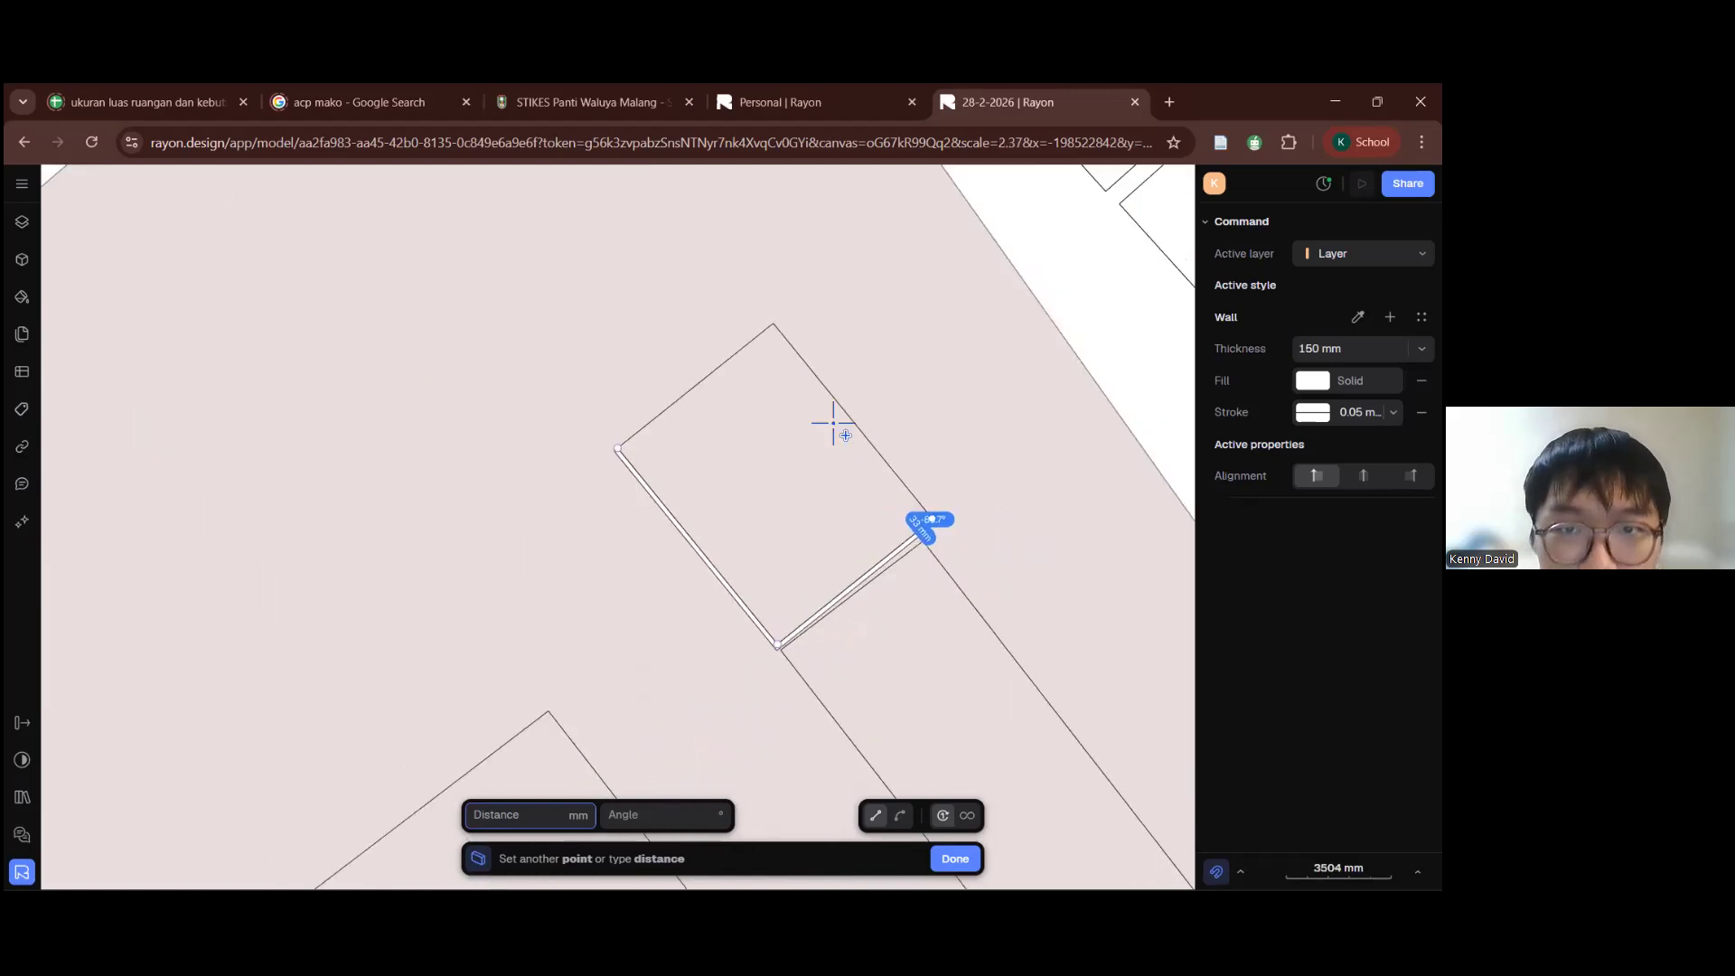
scroll(832, 422, down, 5)
click(829, 401)
click(737, 473)
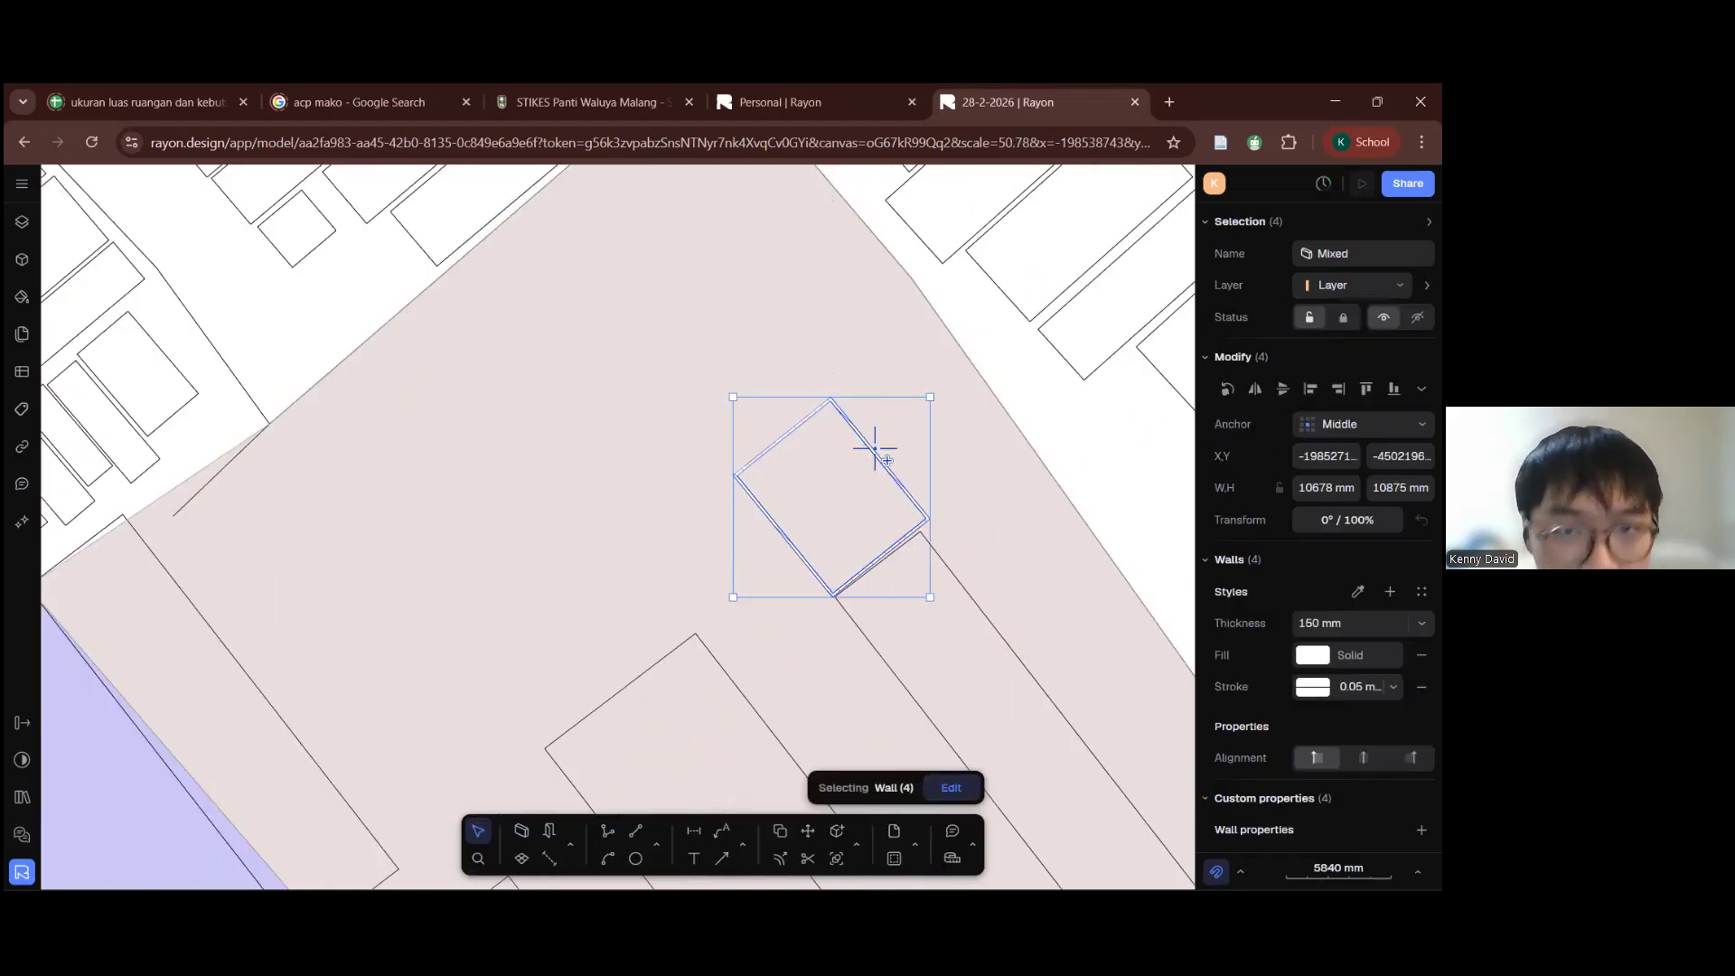
key(Escape)
Step: Start adding an opening to the walled building and search the block libraries for "DOOR"
scroll(845, 512, up, 6)
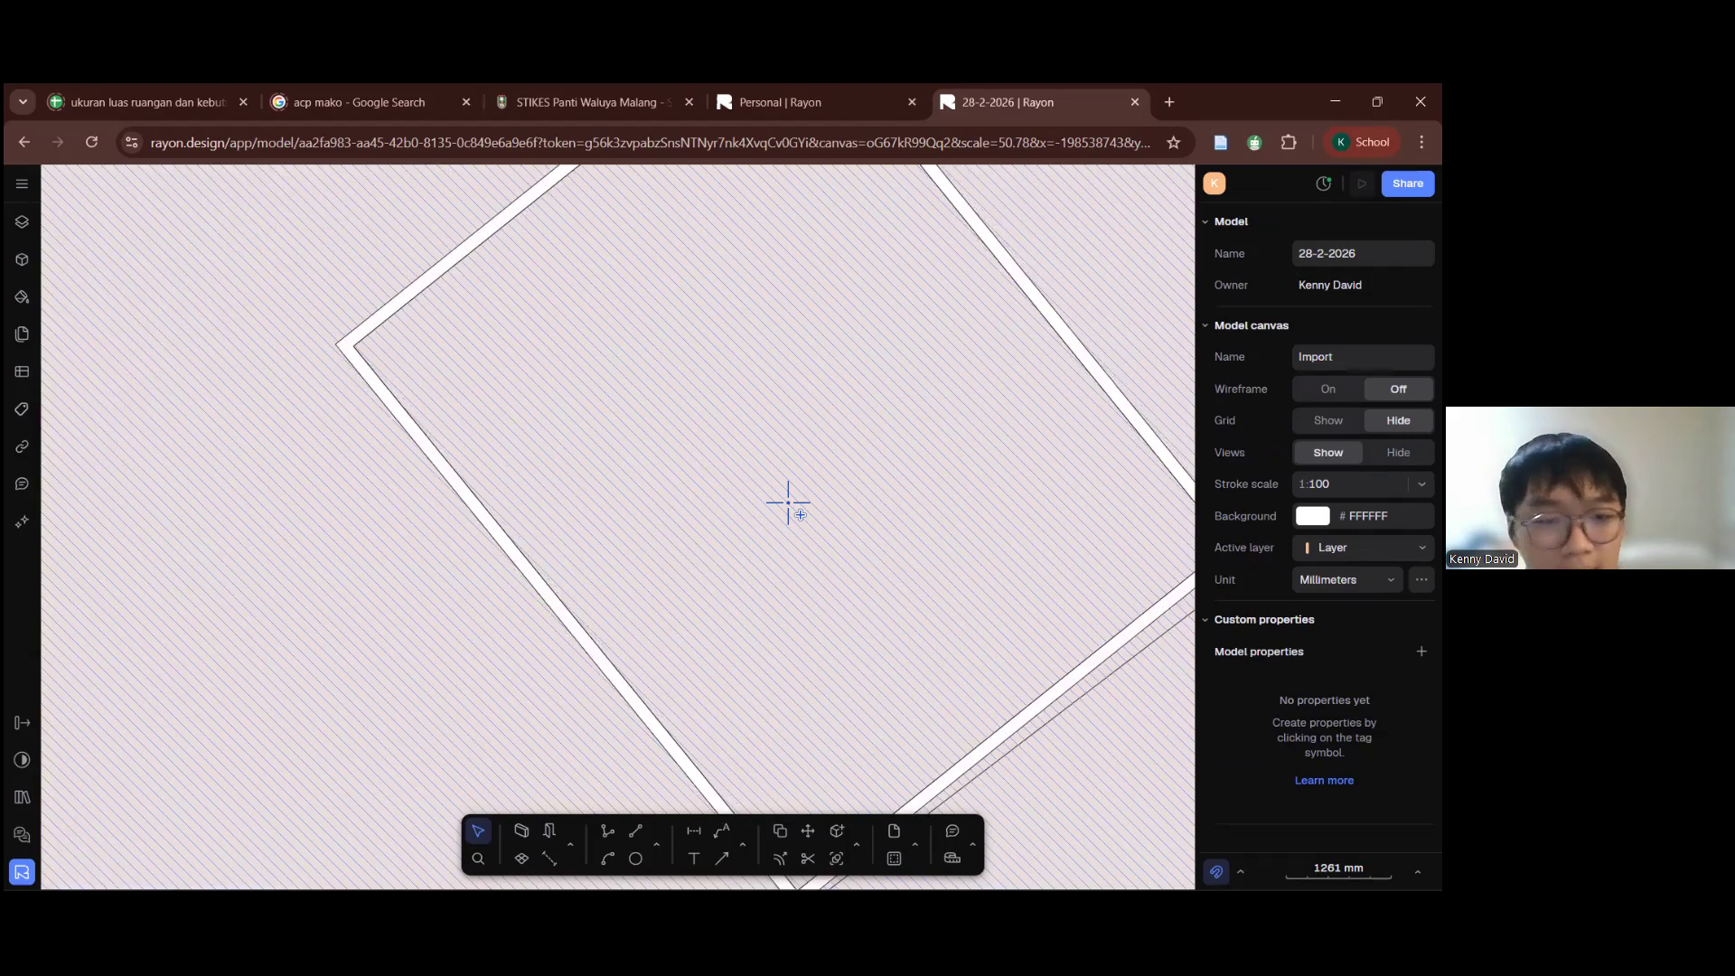
scroll(788, 503, down, 6)
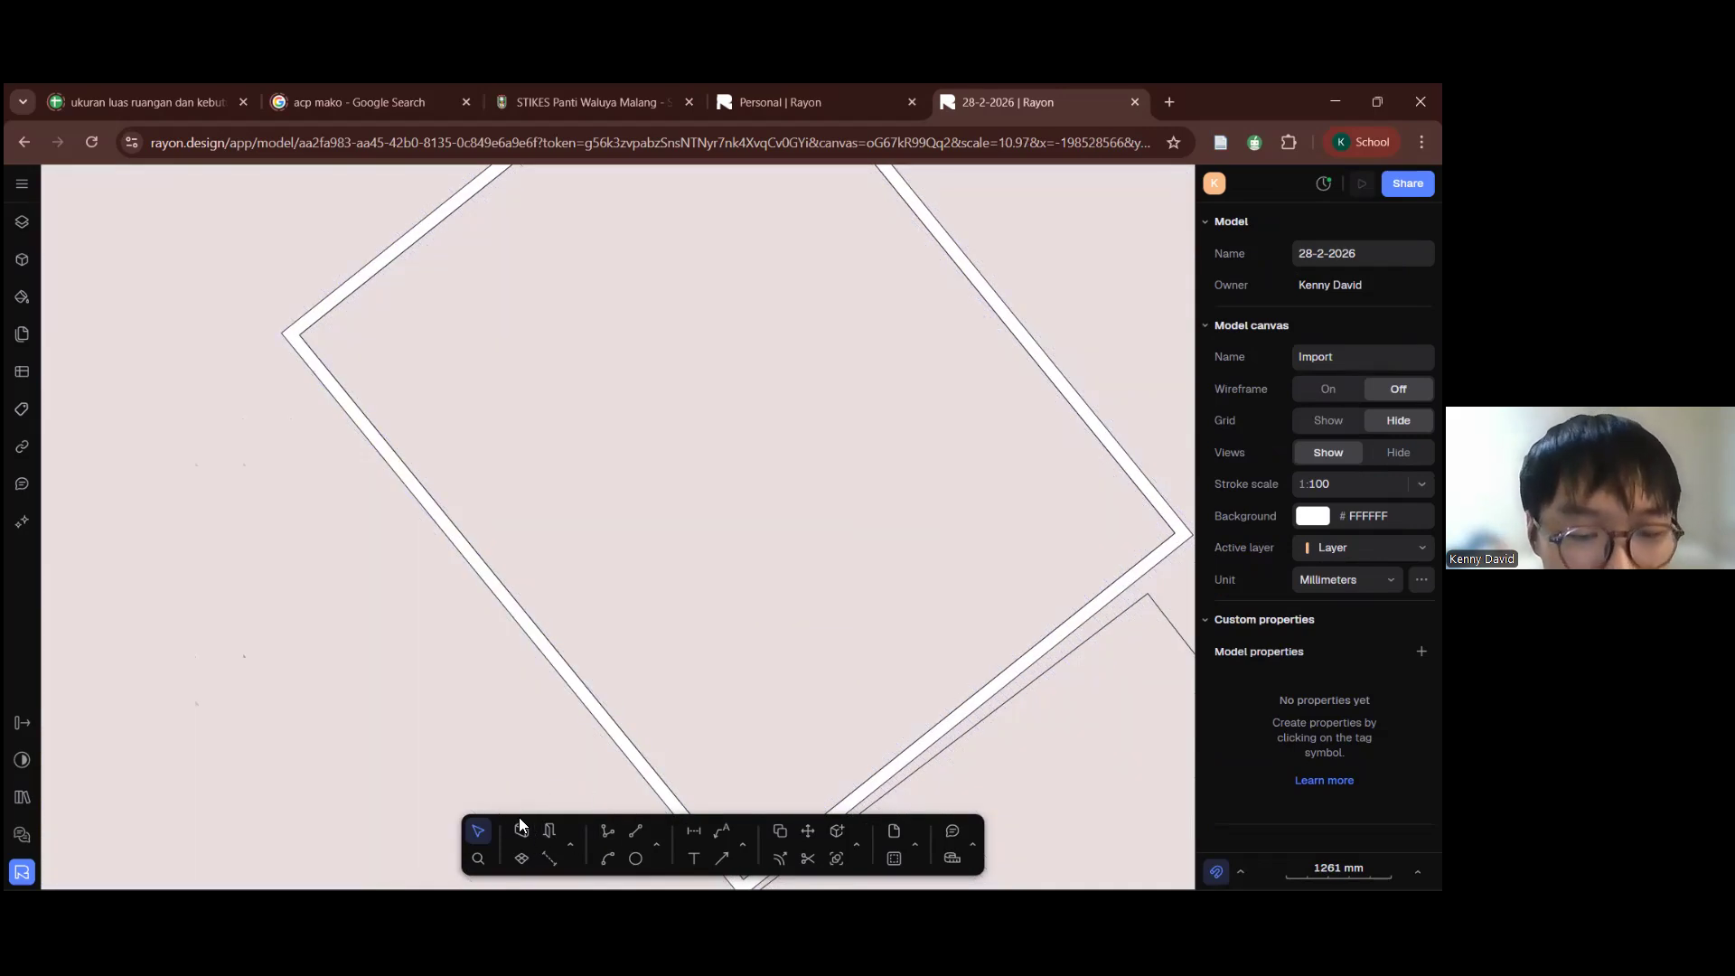
scroll(659, 768, down, 2)
click(552, 829)
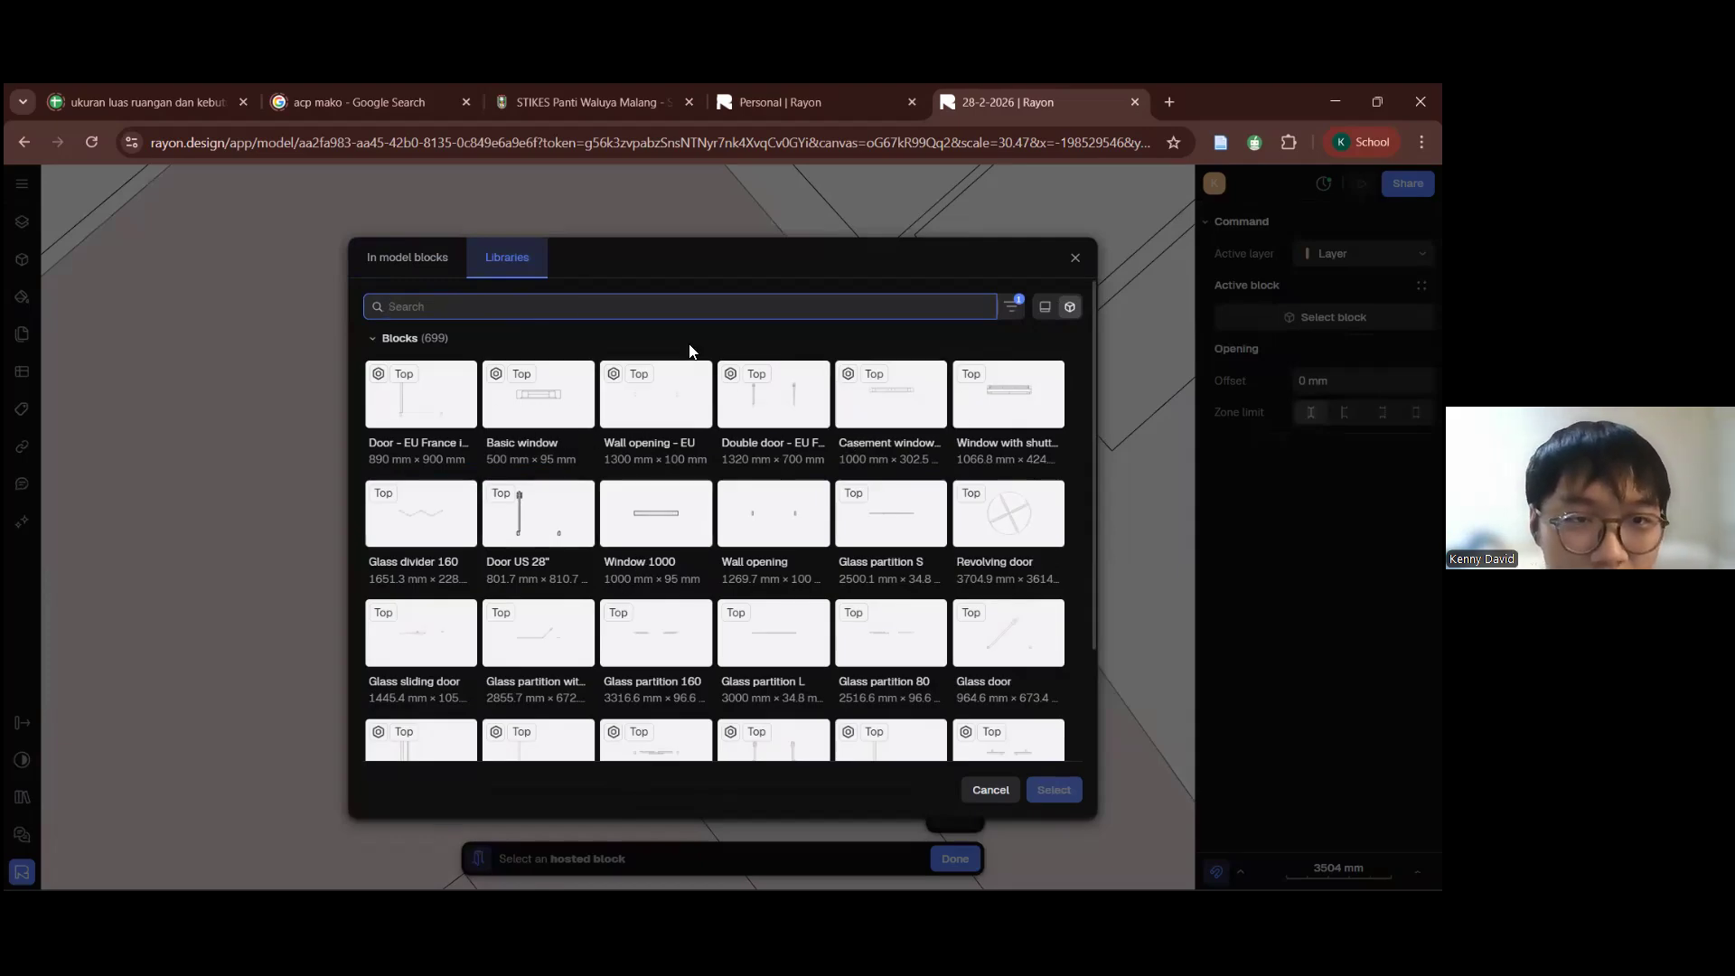
click(615, 263)
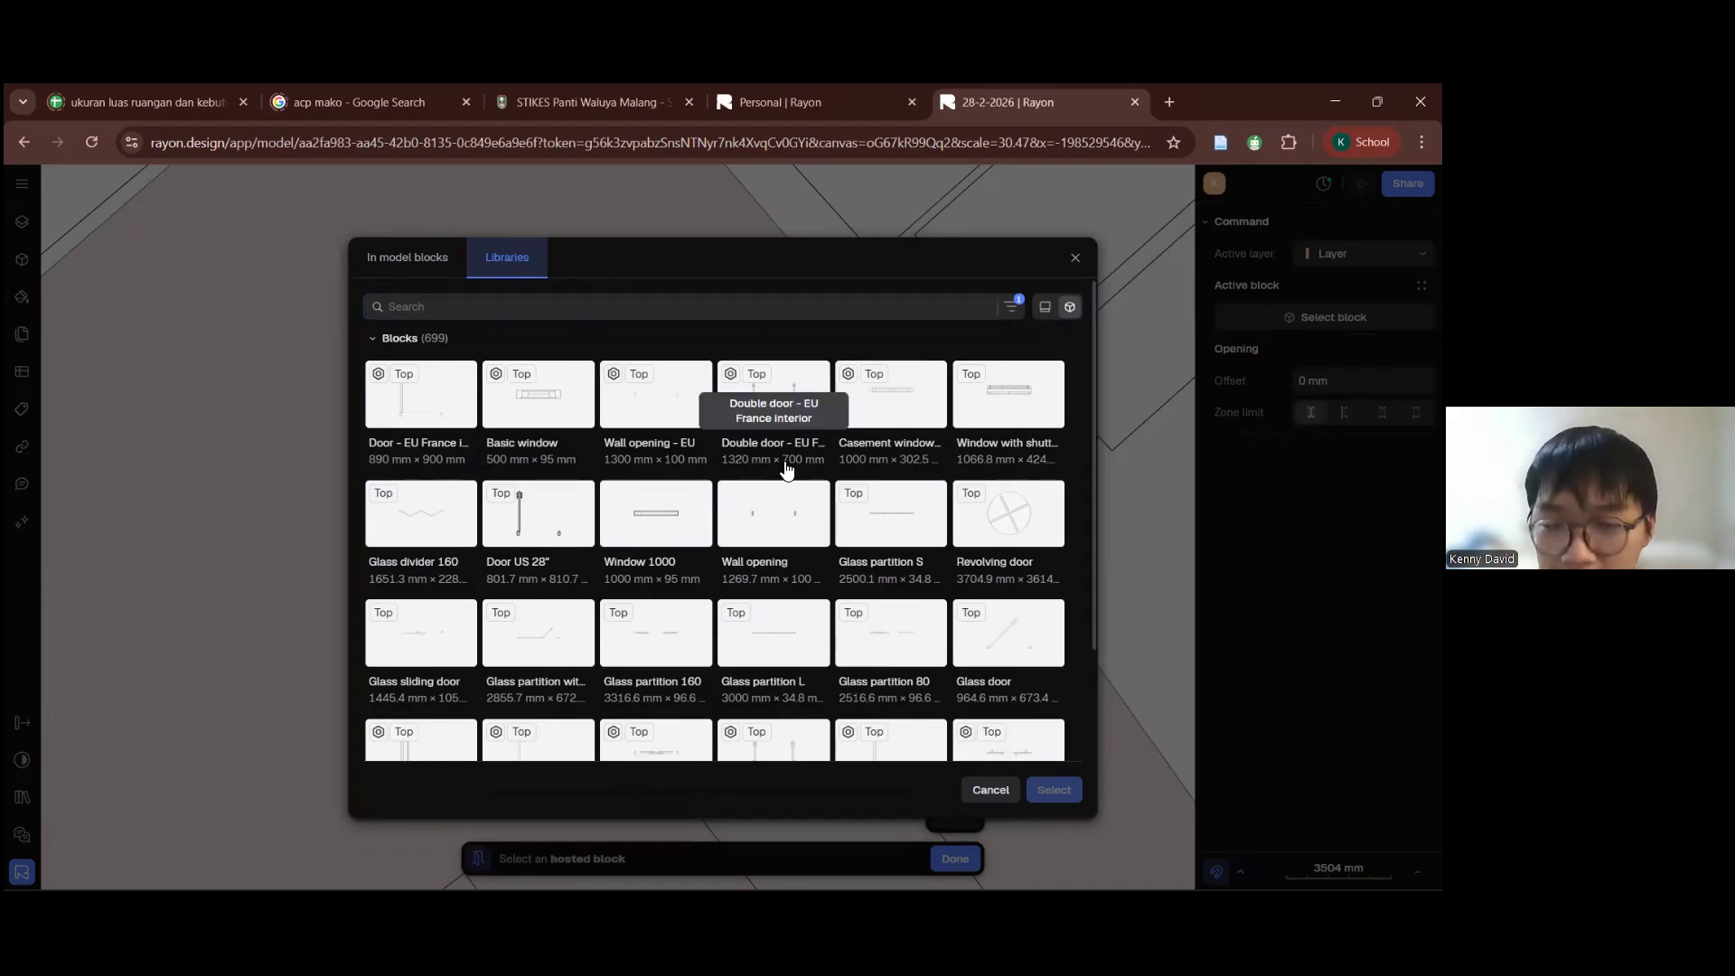
click(526, 310)
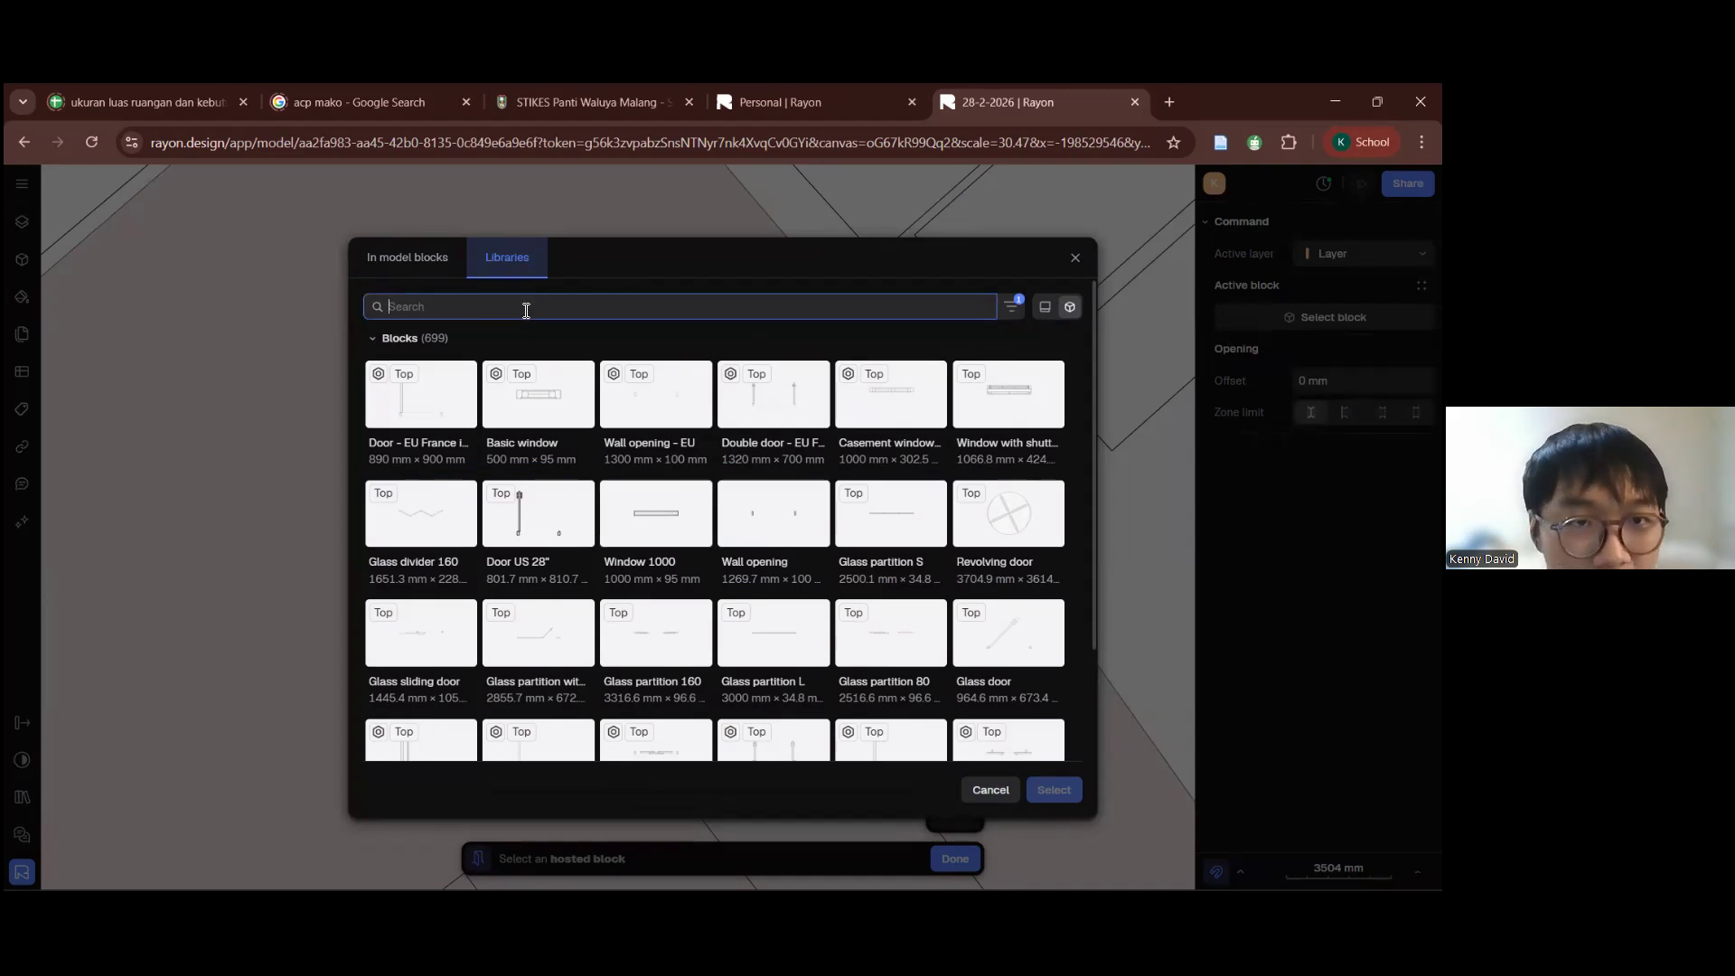
text(DOOR)
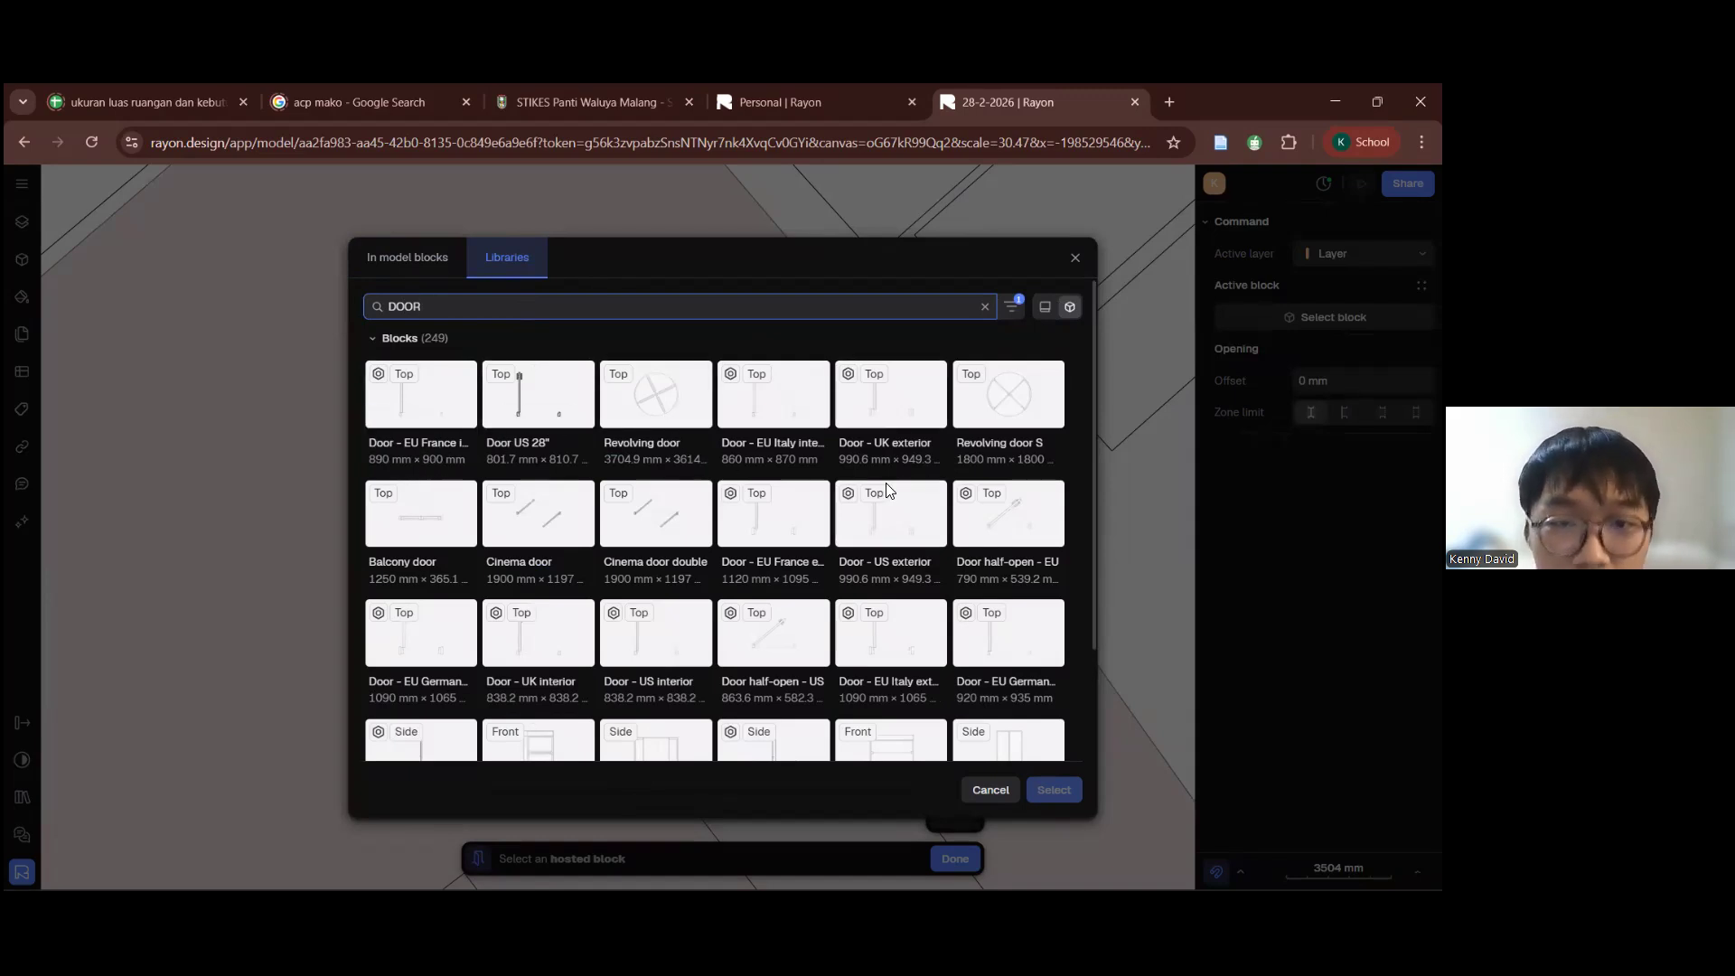
Step: Browse the door blocks and choose Door - EU France interior as the block for the opening
scroll(542, 571, down, 1)
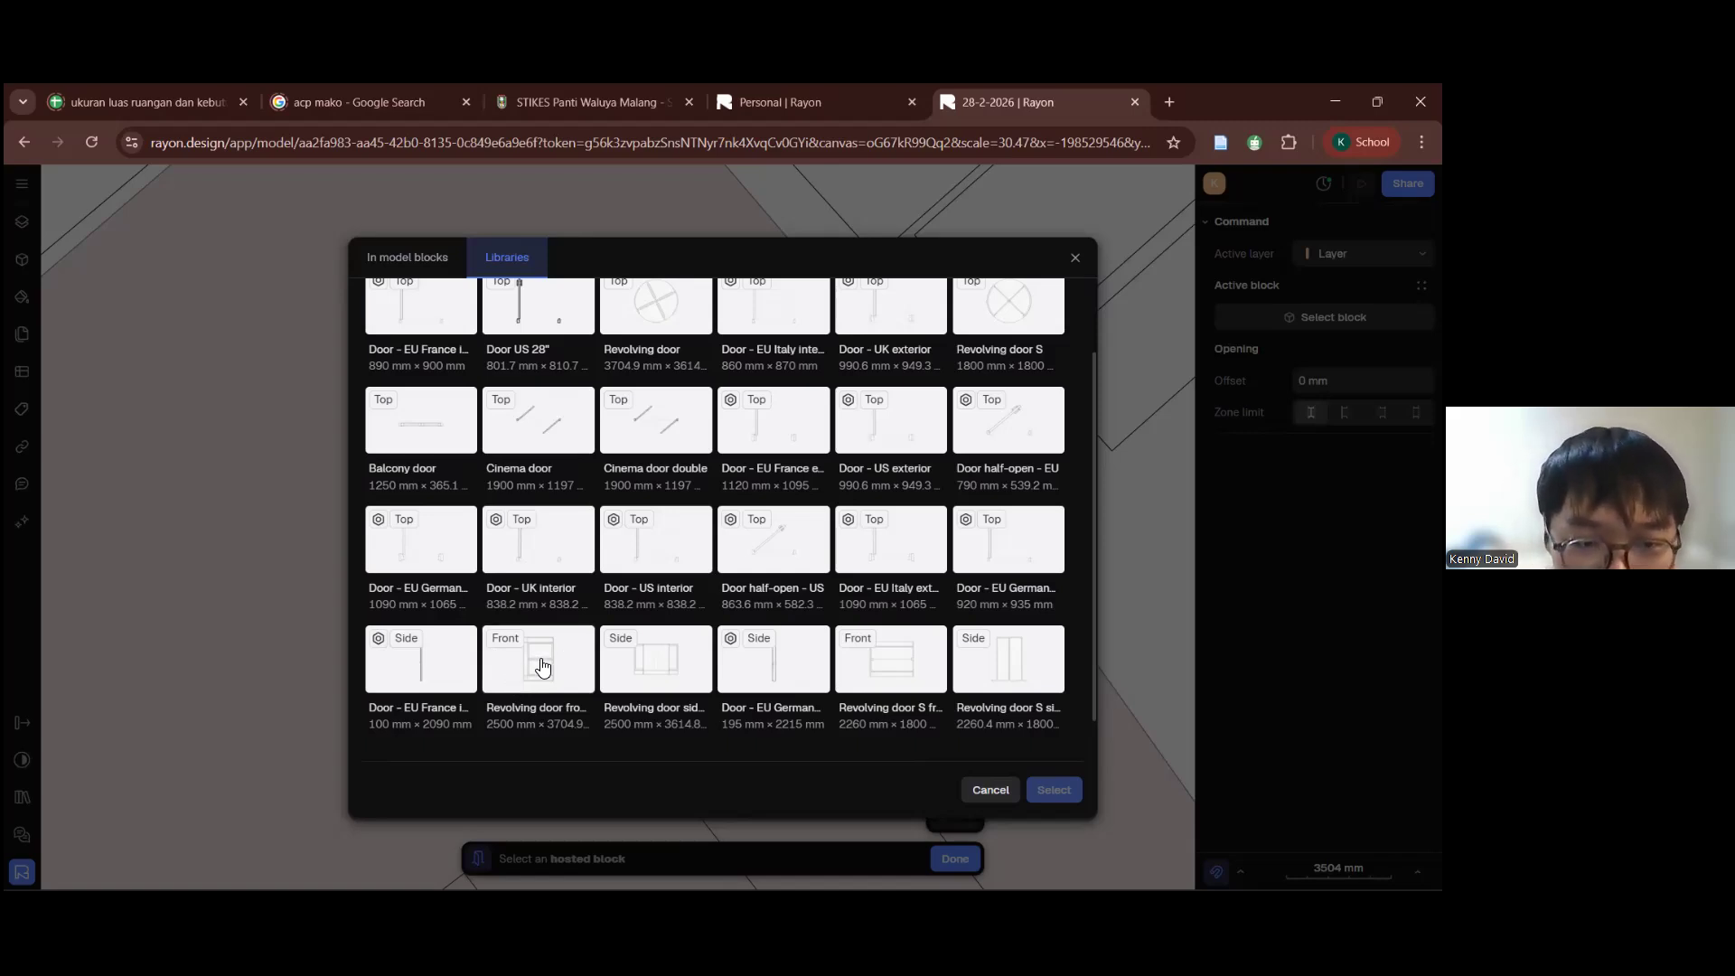
scroll(895, 659, down, 1)
scroll(610, 617, down, 4)
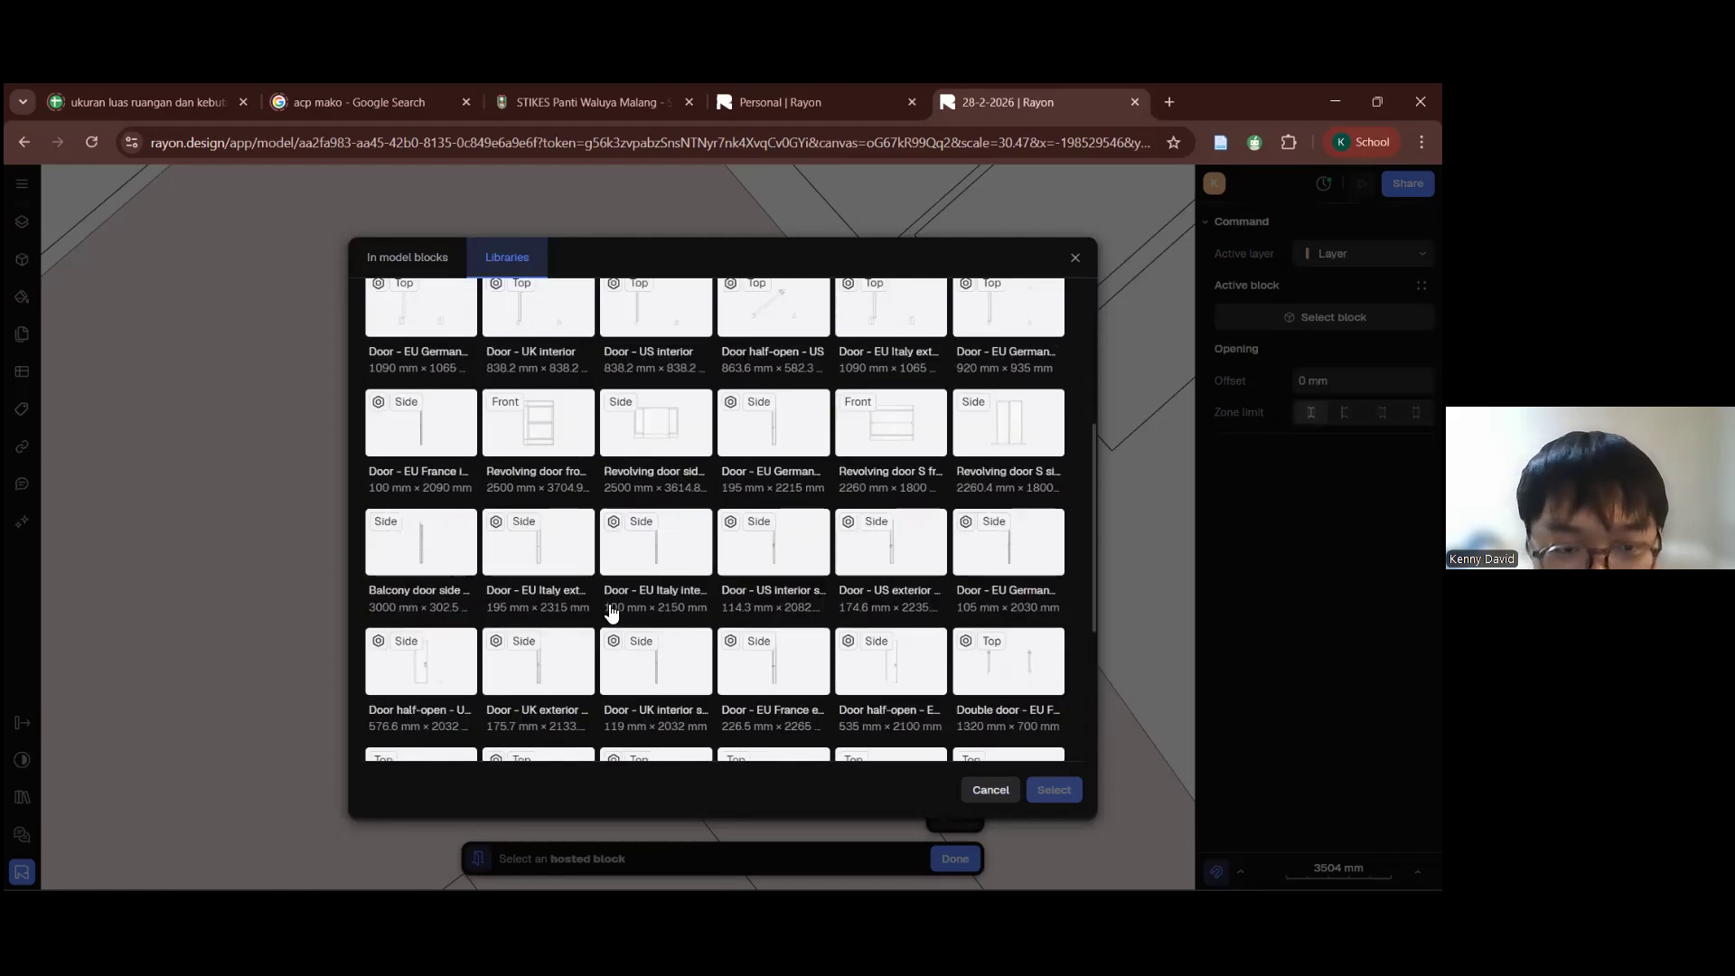
scroll(587, 603, up, 5)
scroll(585, 601, up, 1)
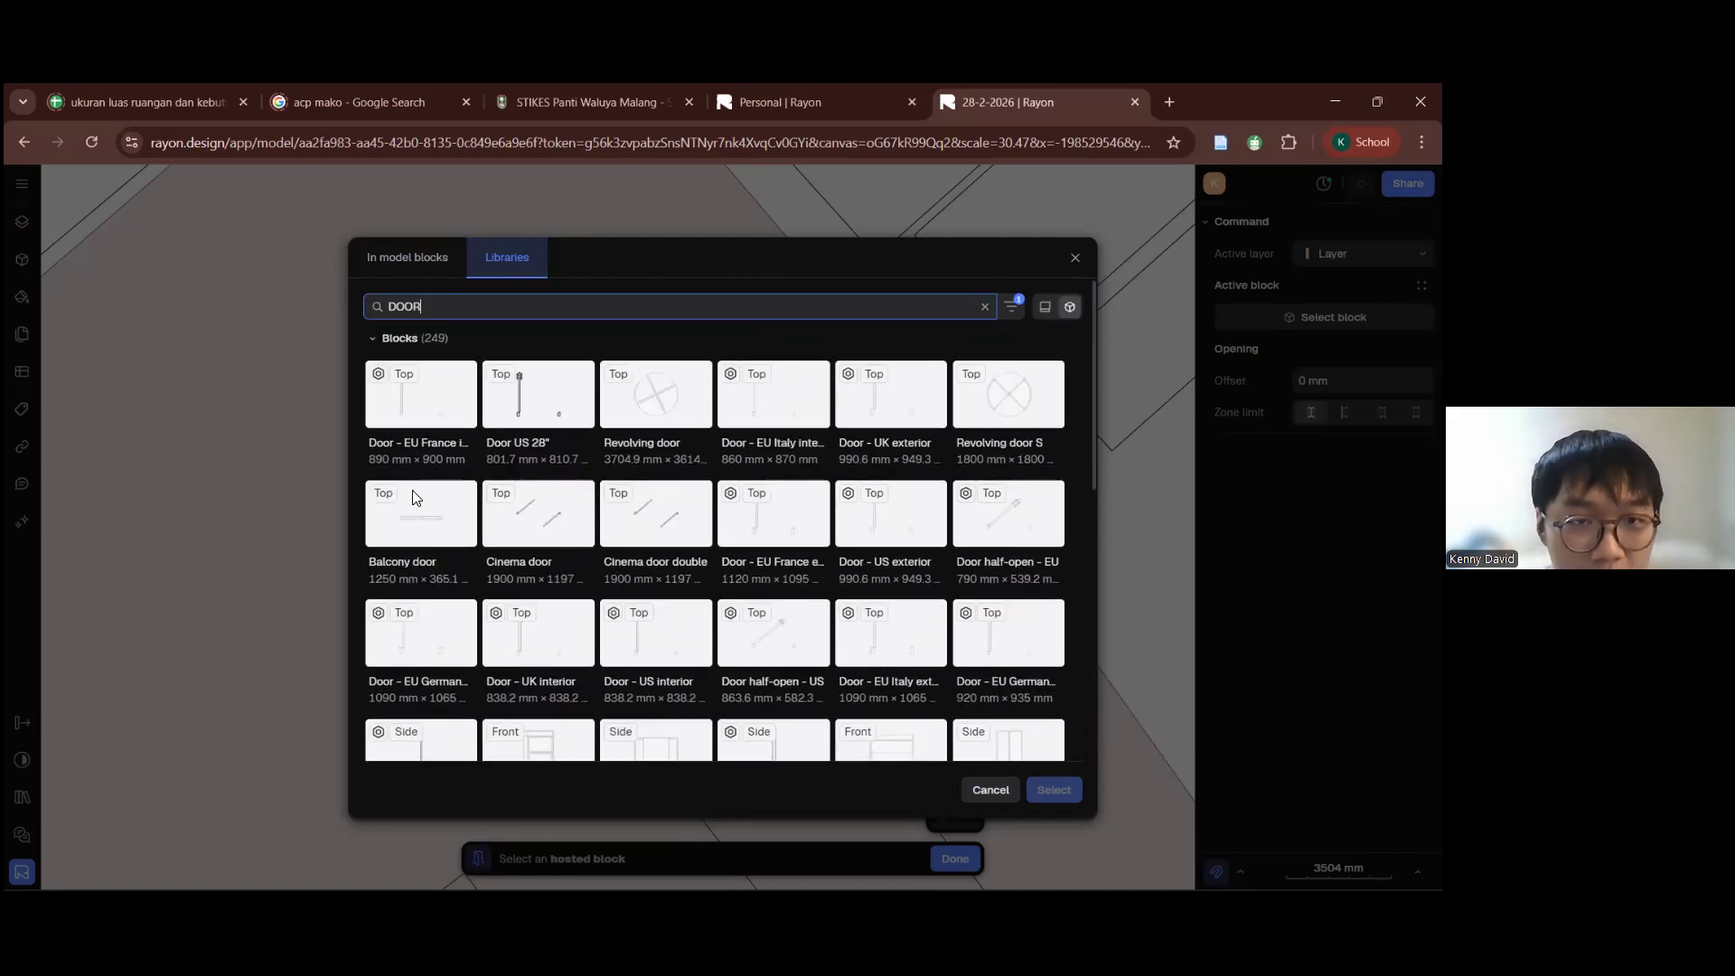
click(407, 413)
click(1052, 790)
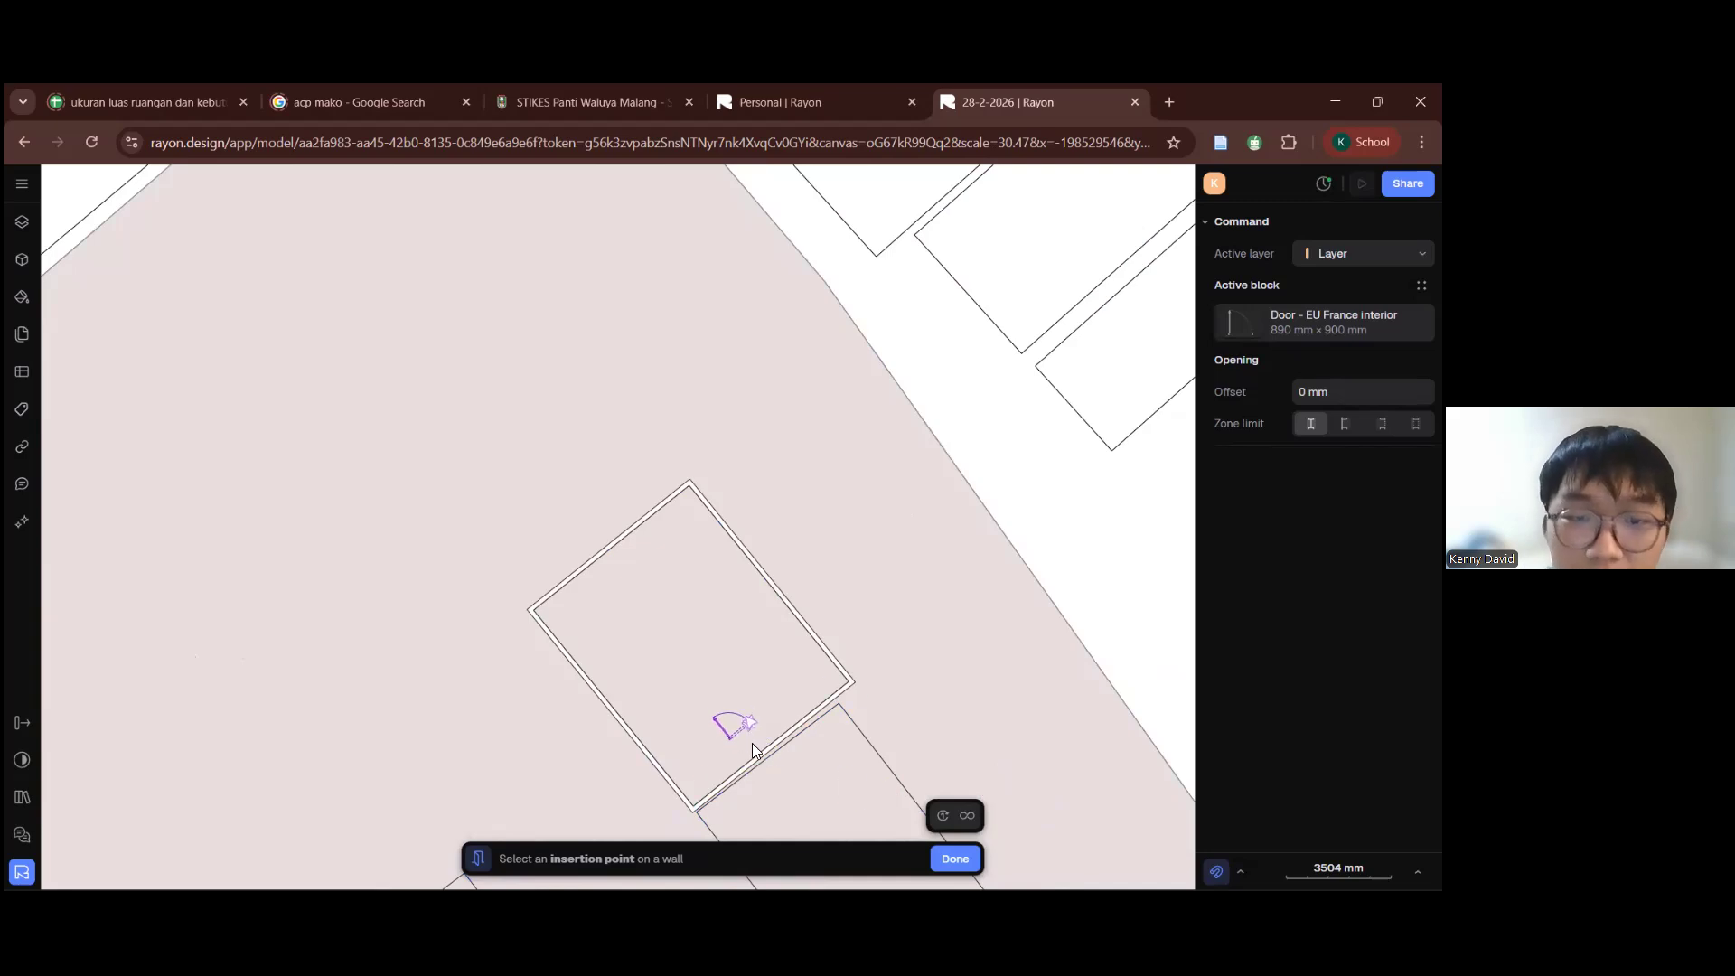
Step: Place the door in the building's southeast wall about 860 mm from the inner east corner, swinging inward and hinged on the corner side
scroll(773, 741, up, 5)
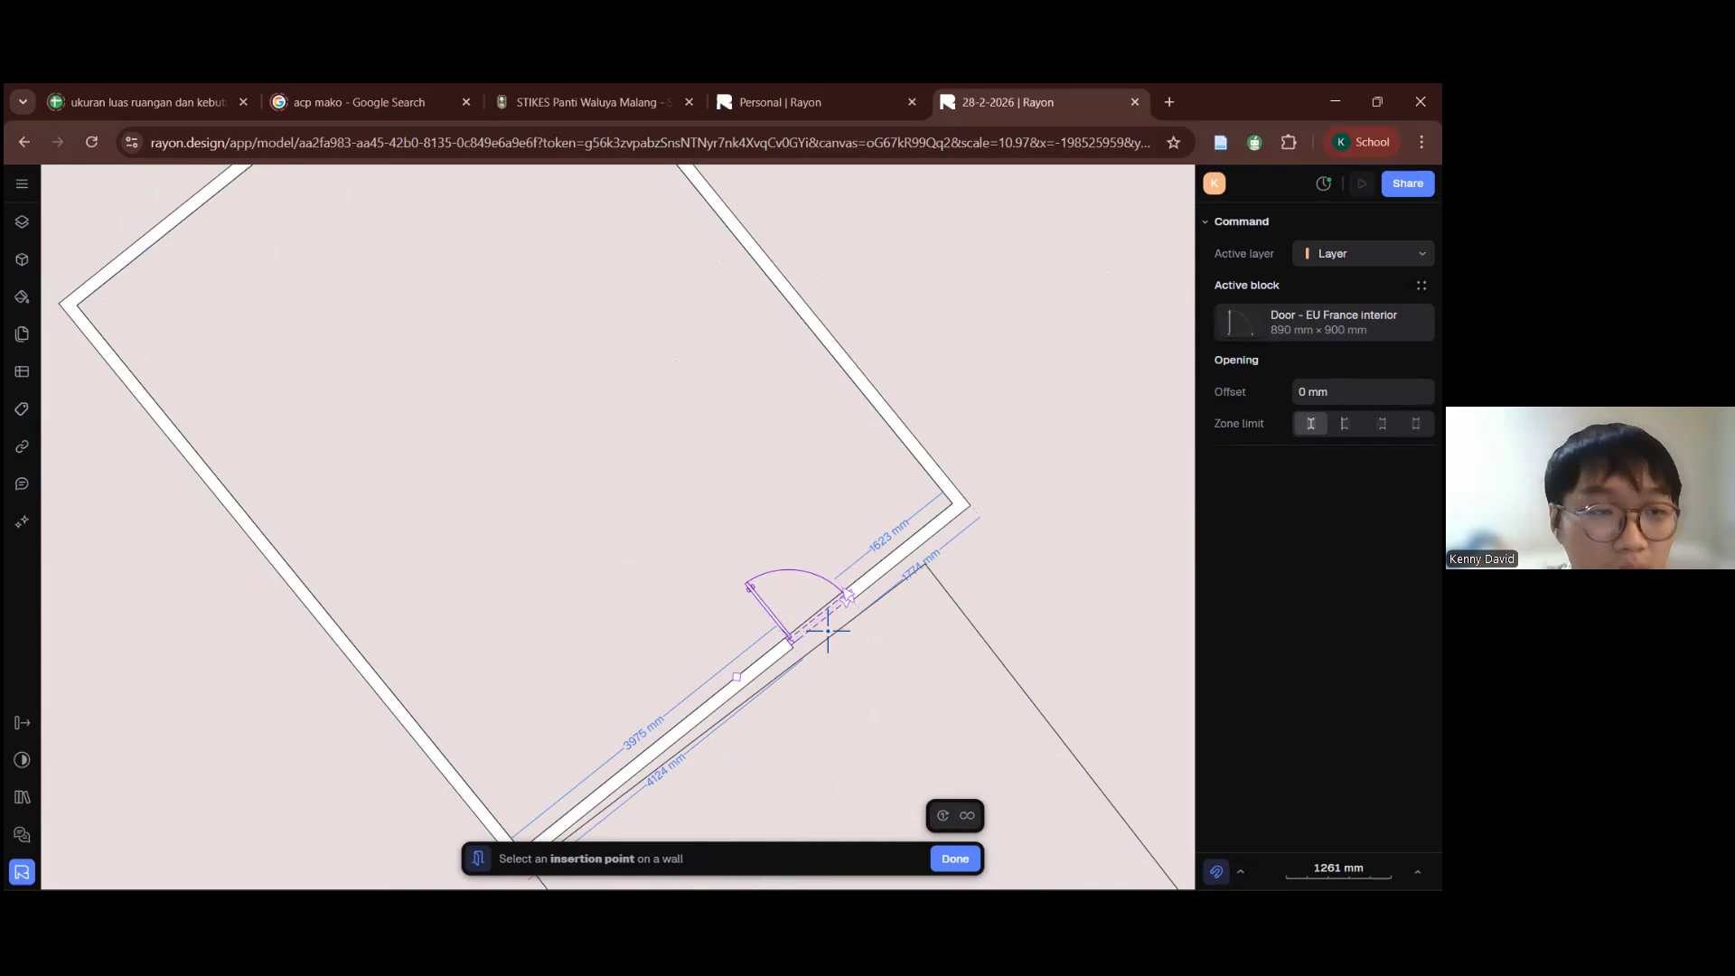
click(866, 573)
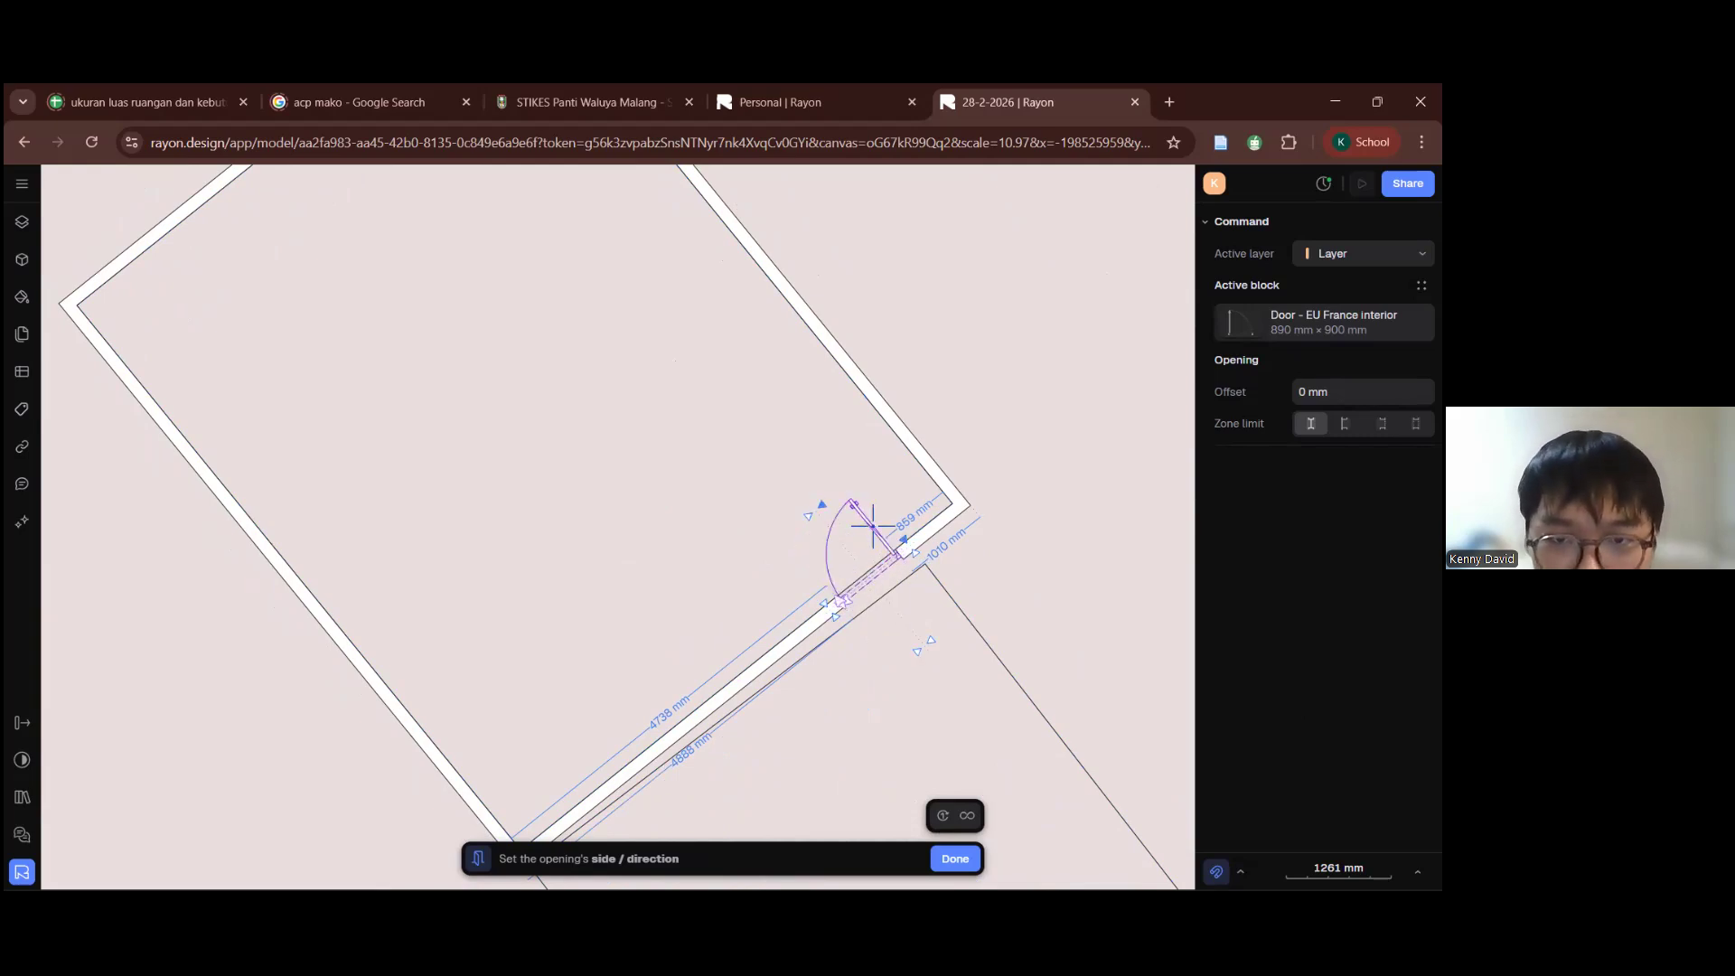
click(873, 527)
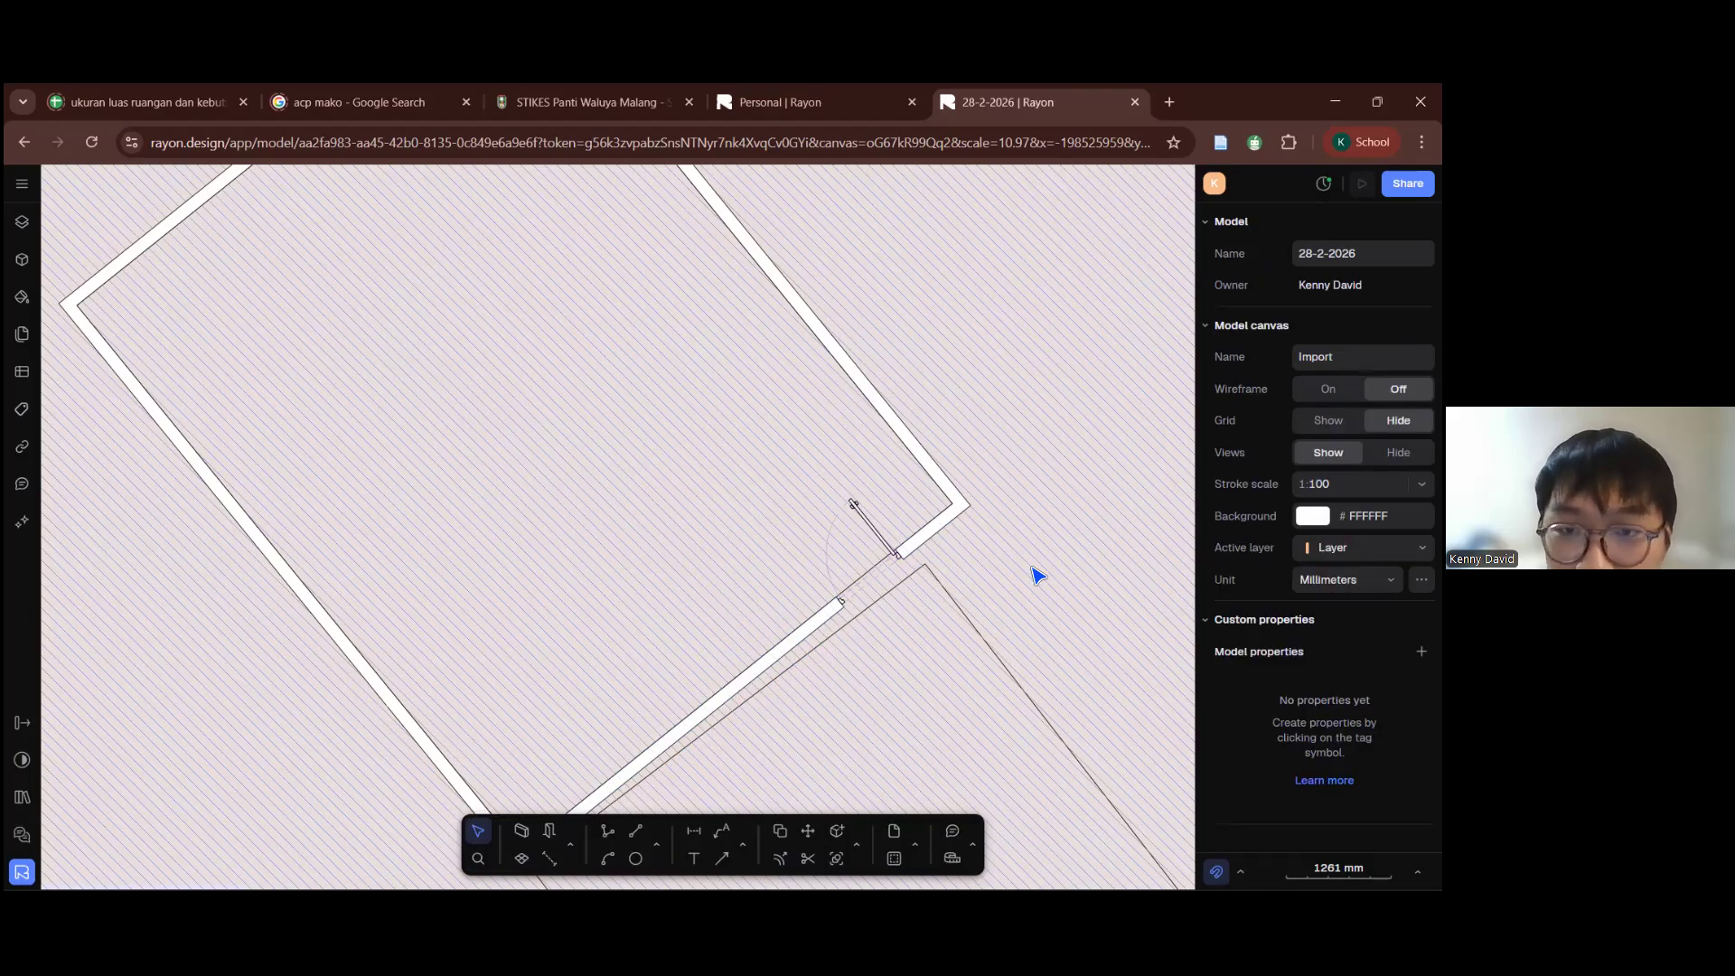
scroll(967, 571, up, 5)
scroll(868, 571, down, 3)
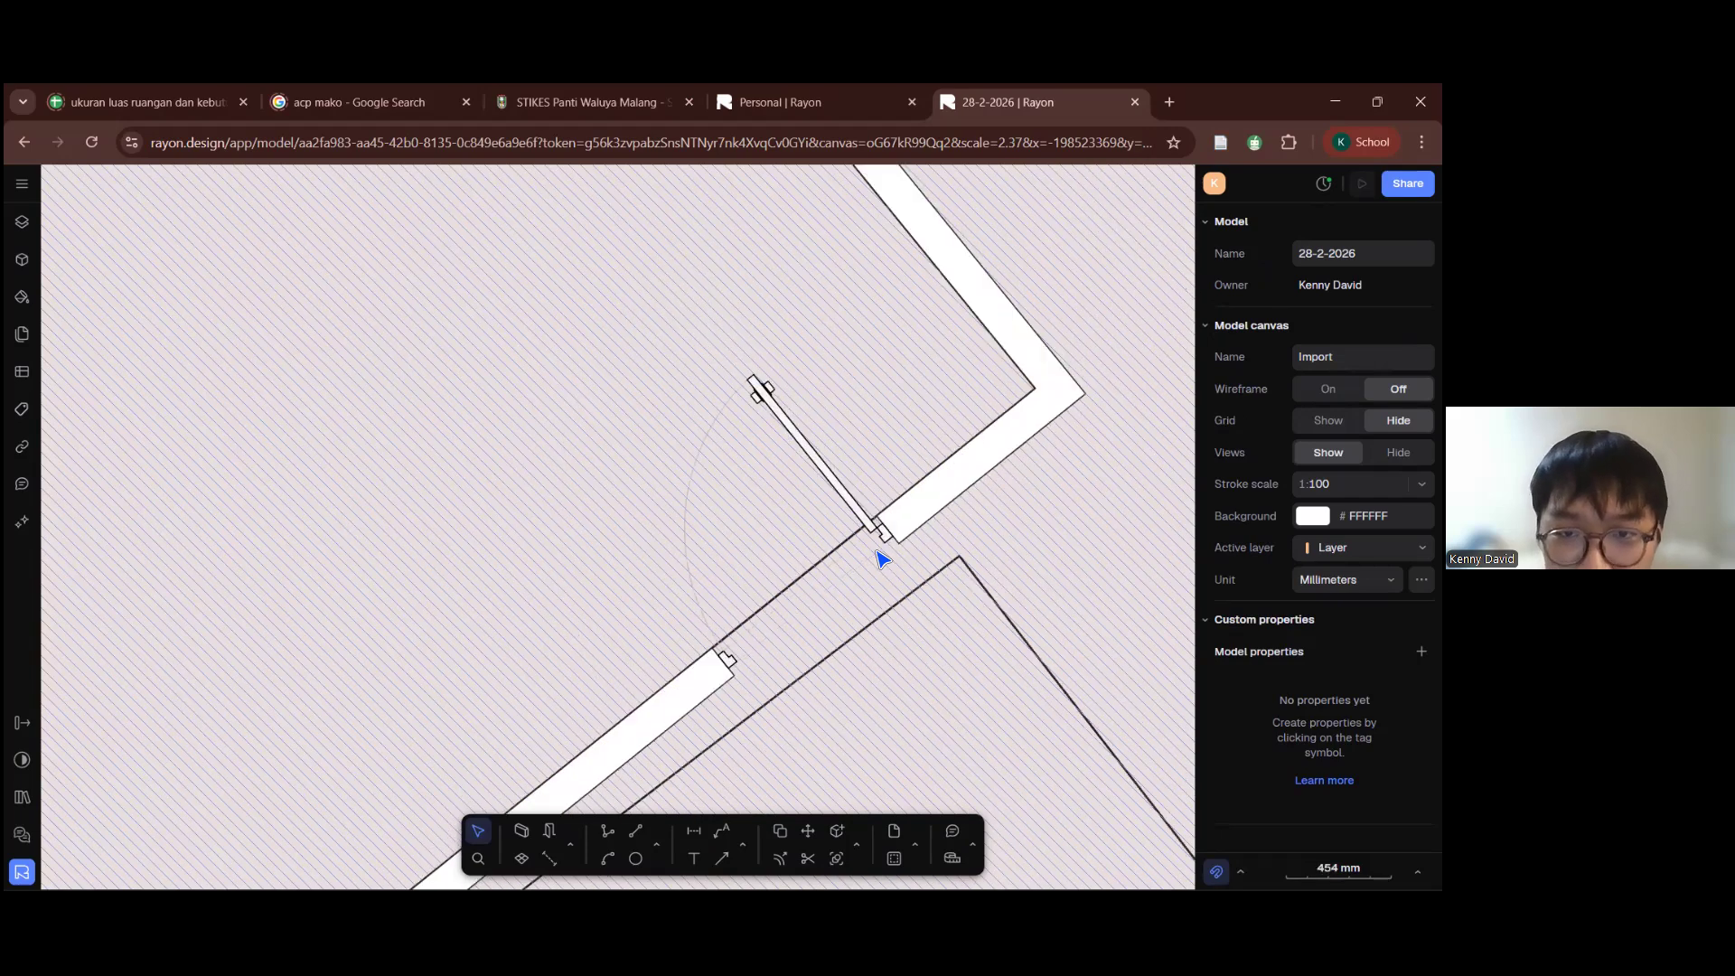
scroll(855, 520, up, 2)
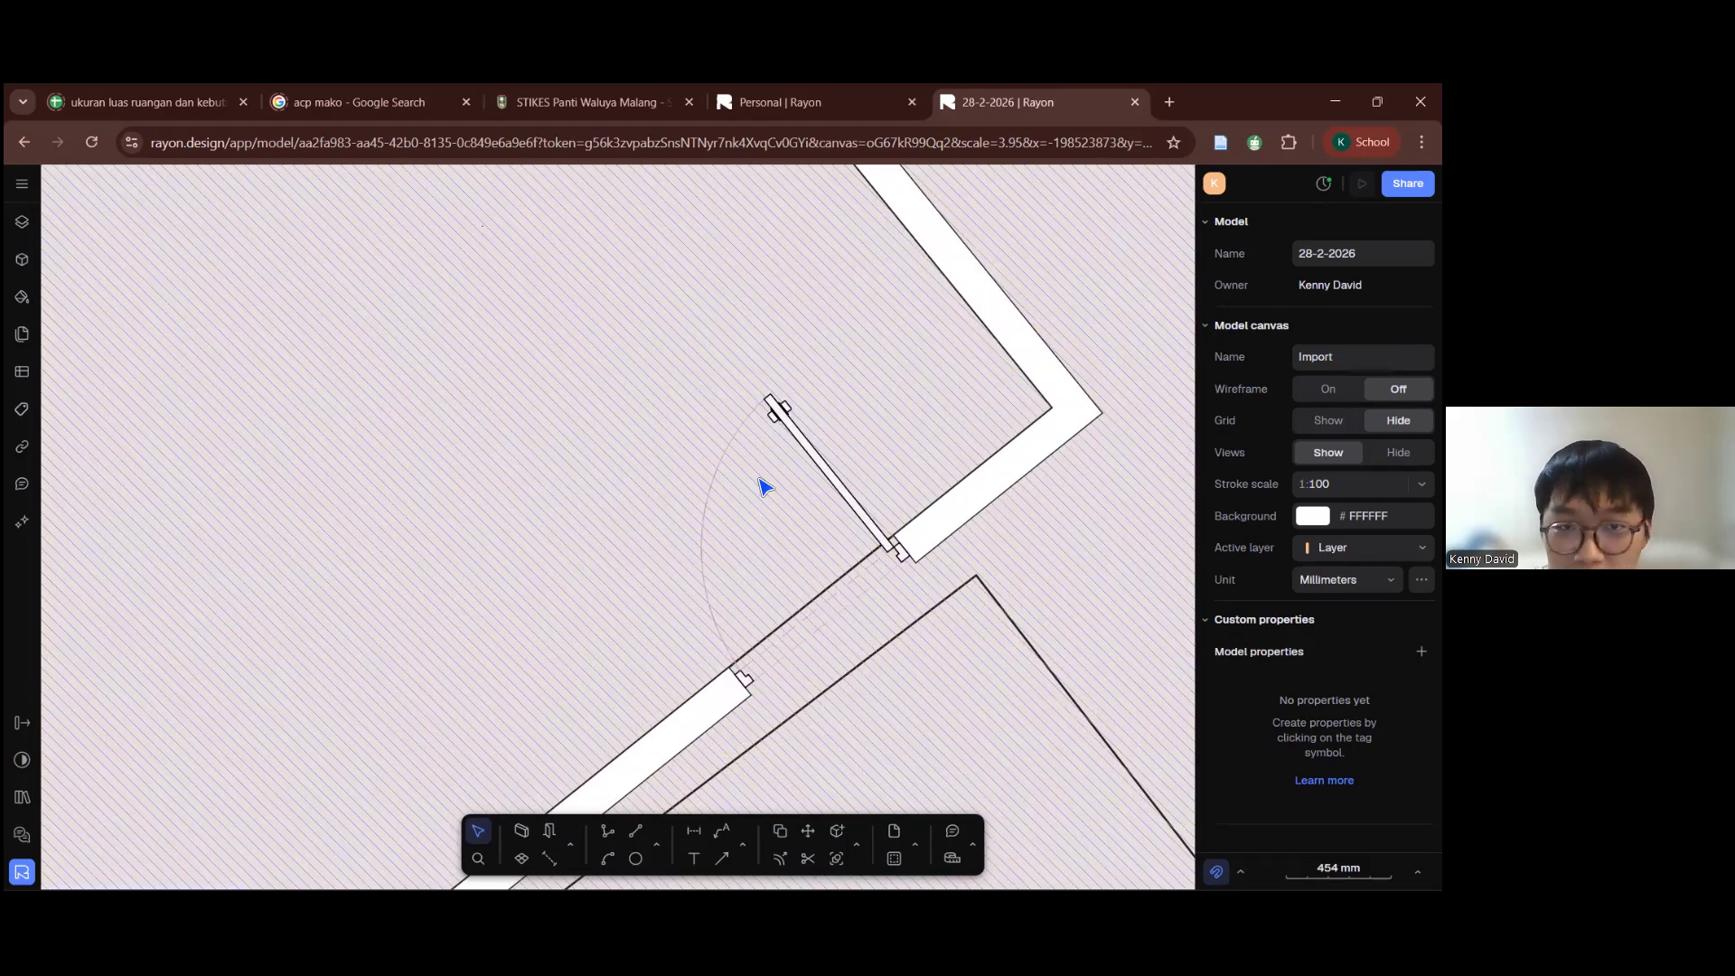
scroll(806, 582, down, 4)
middle_drag(625, 549, 749, 520)
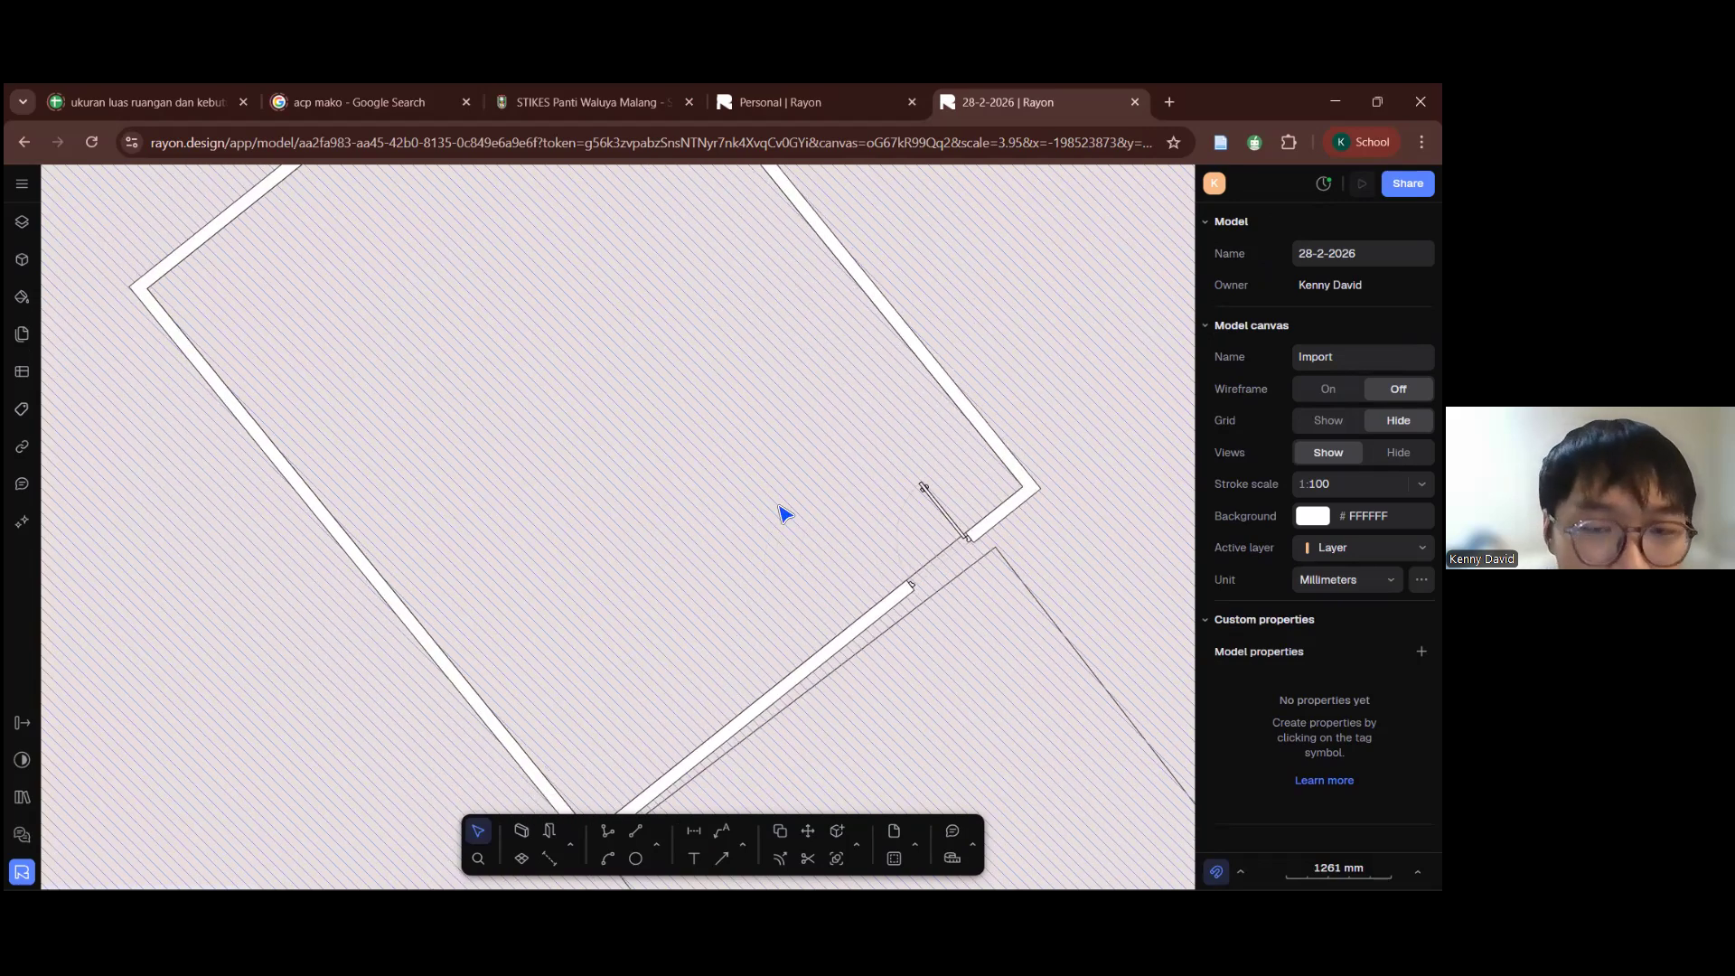
scroll(752, 517, down, 1)
key(w)
click(566, 730)
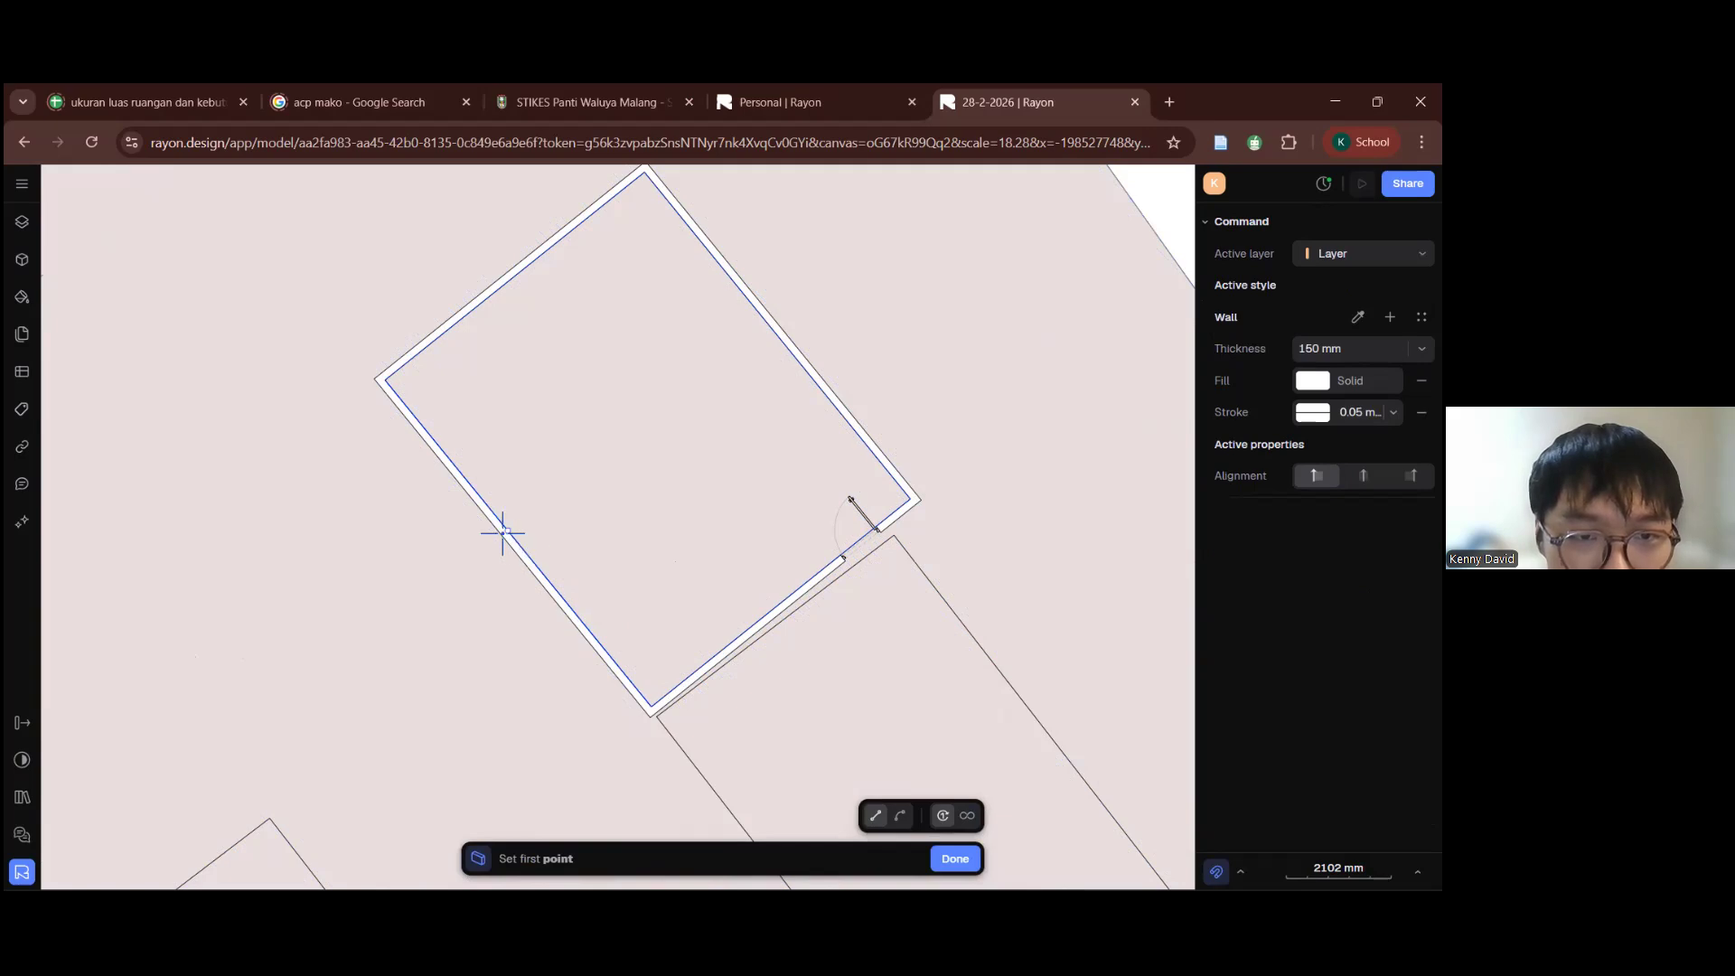
middle_drag(741, 323, 743, 403)
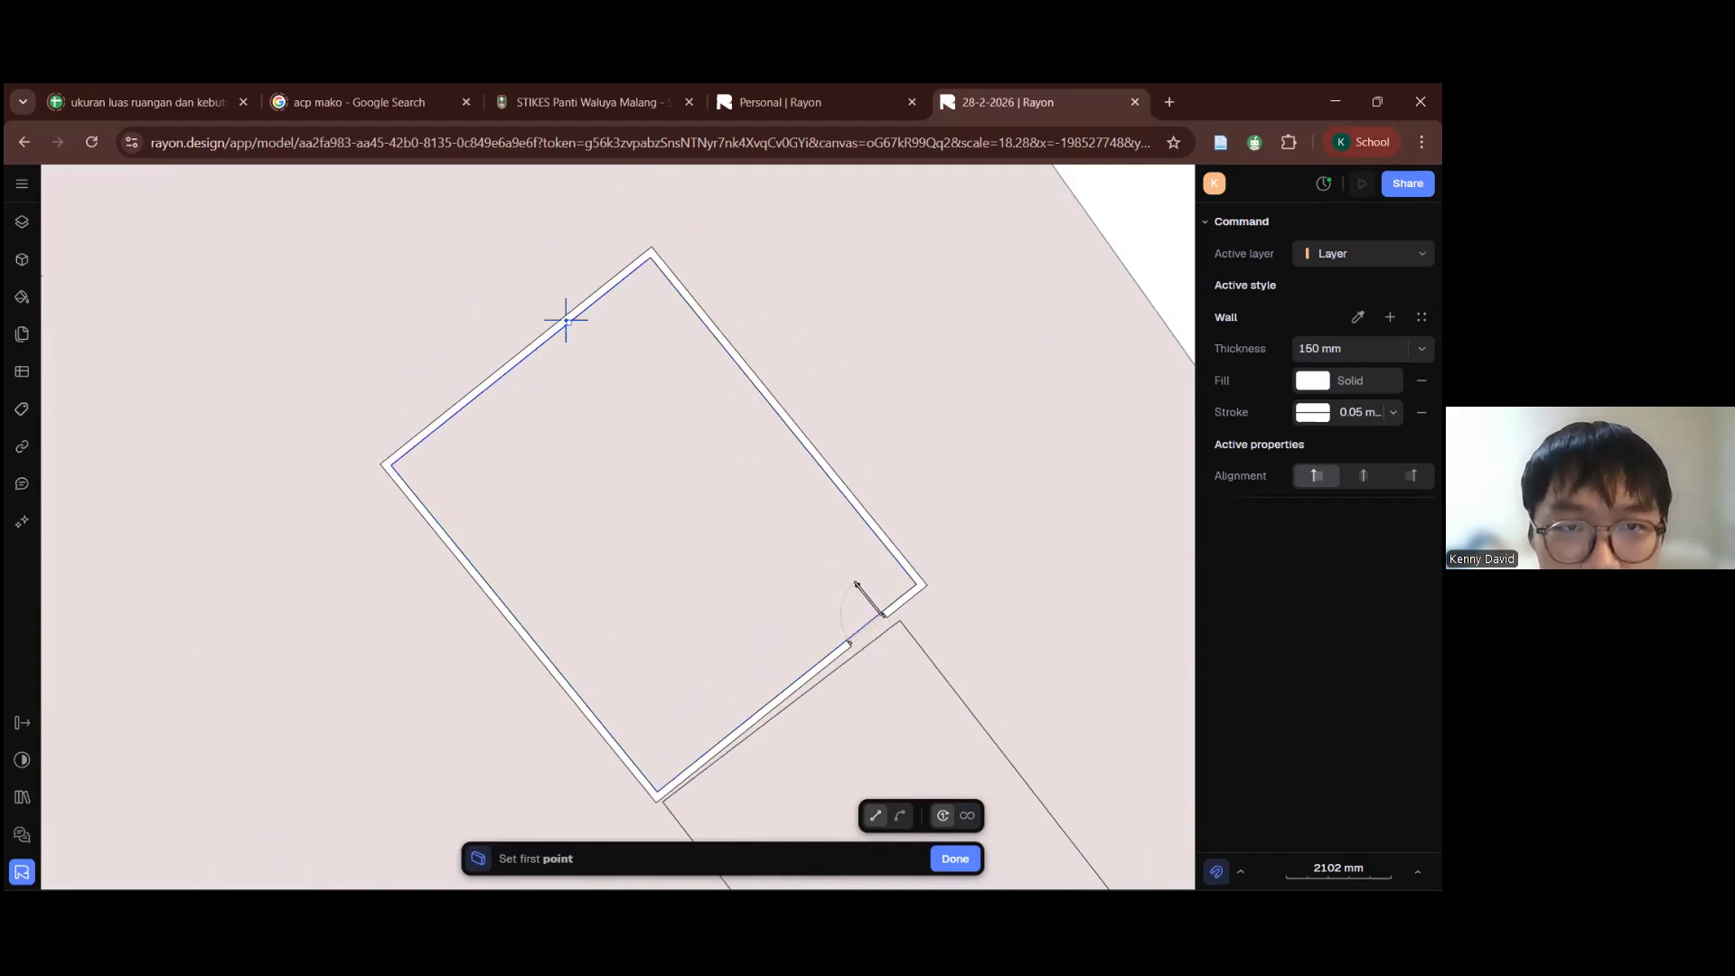
click(569, 324)
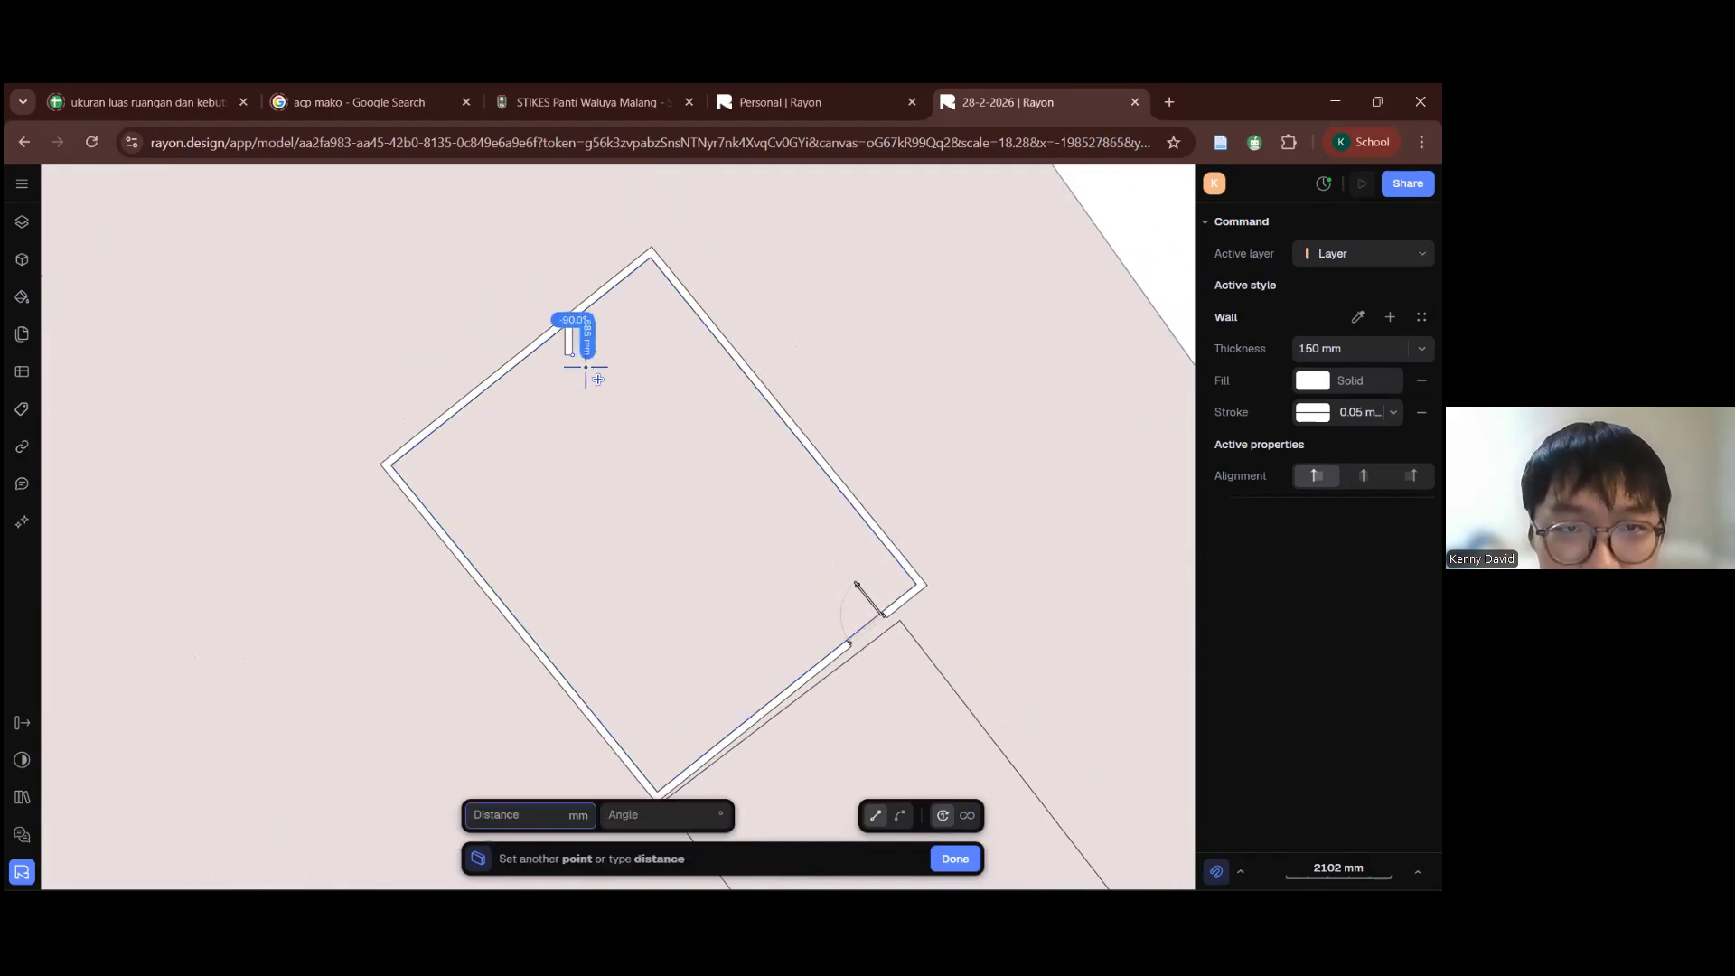
click(676, 418)
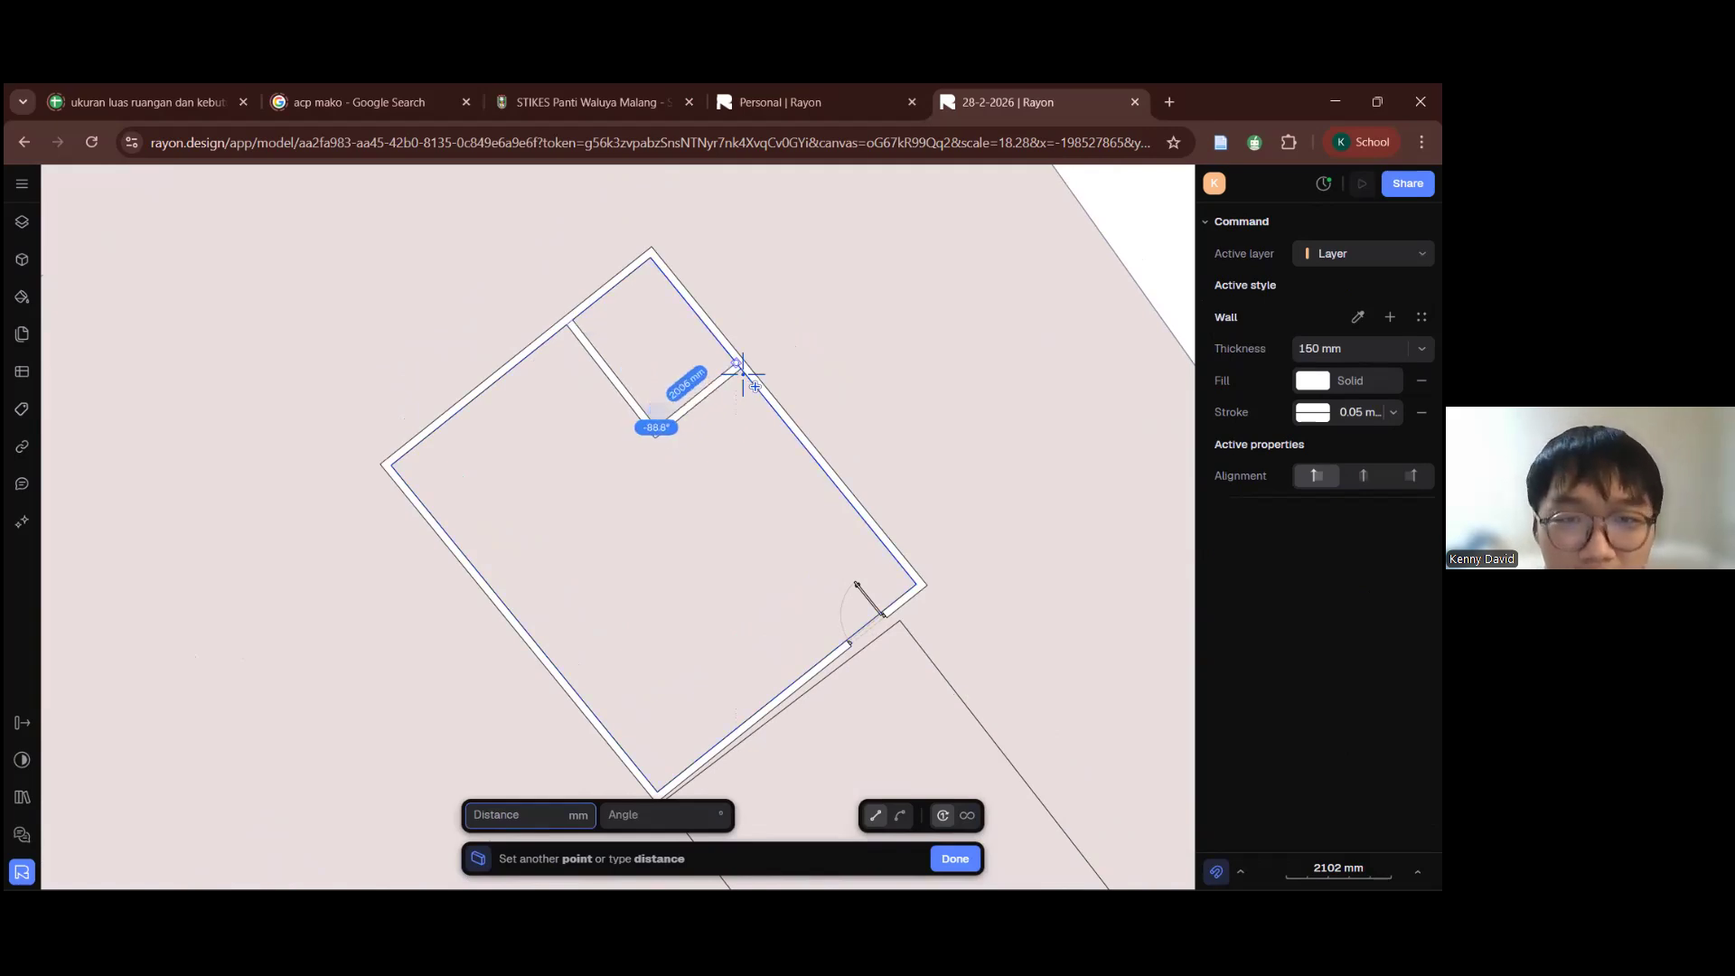
key(Escape)
Step: Try to wall off a small room in the building's north corner with two perpendicular 150 mm partition walls
click(529, 825)
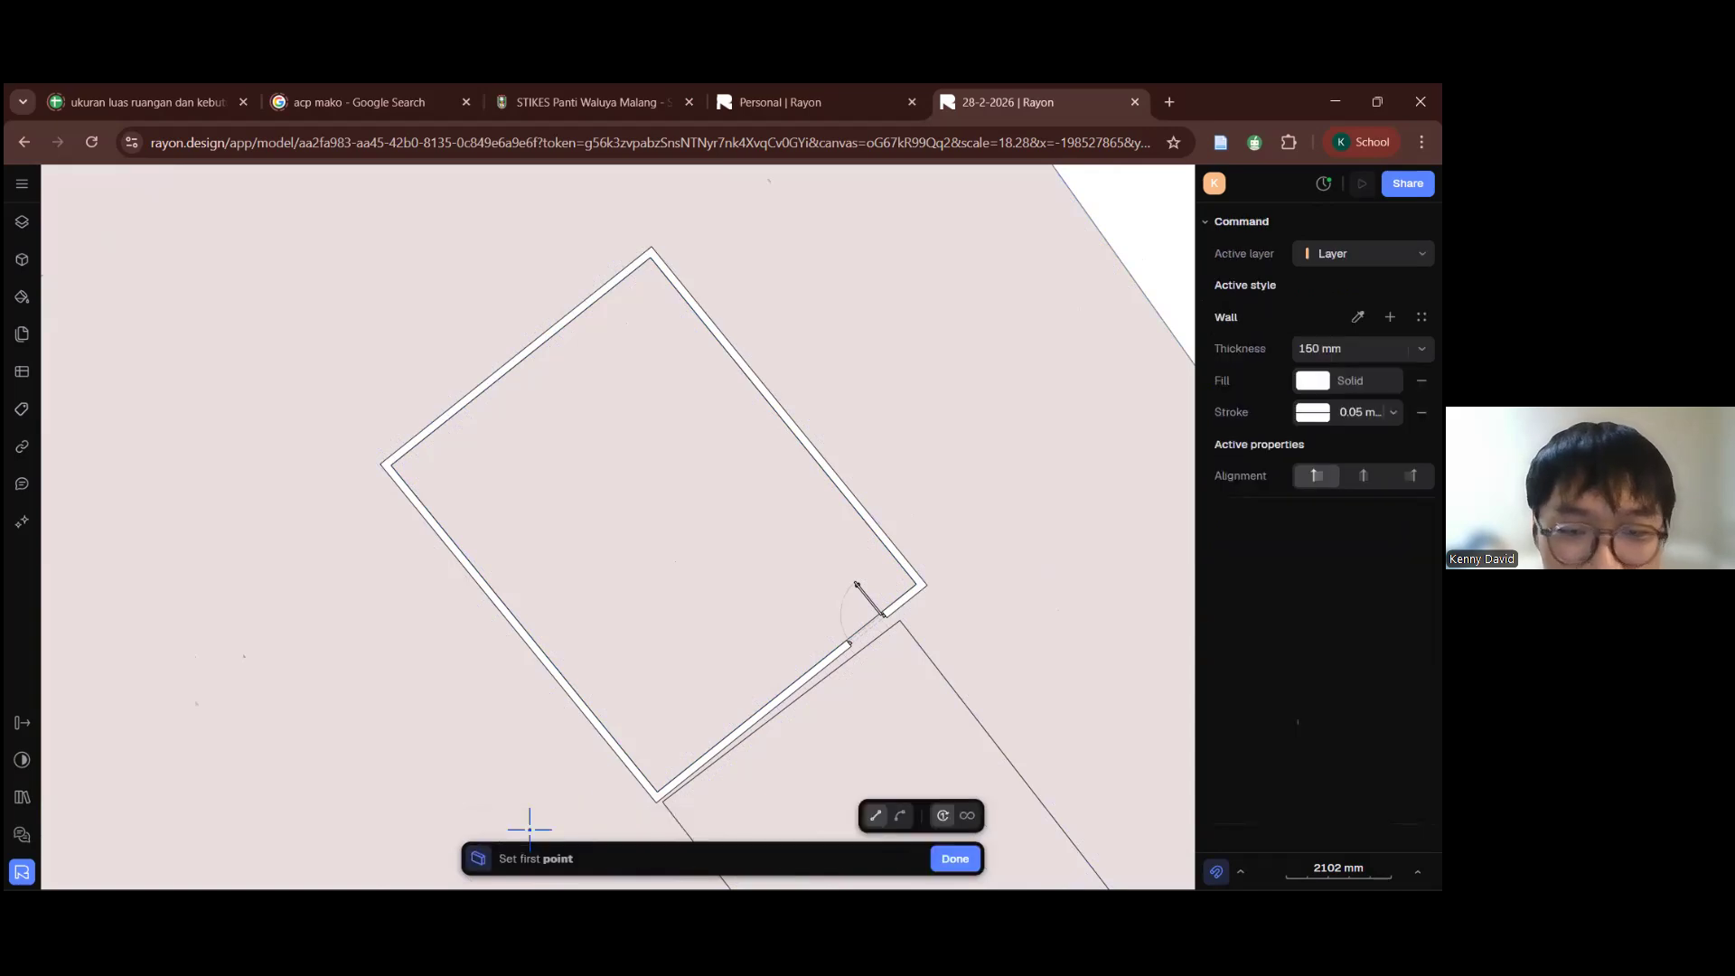
click(557, 333)
click(652, 446)
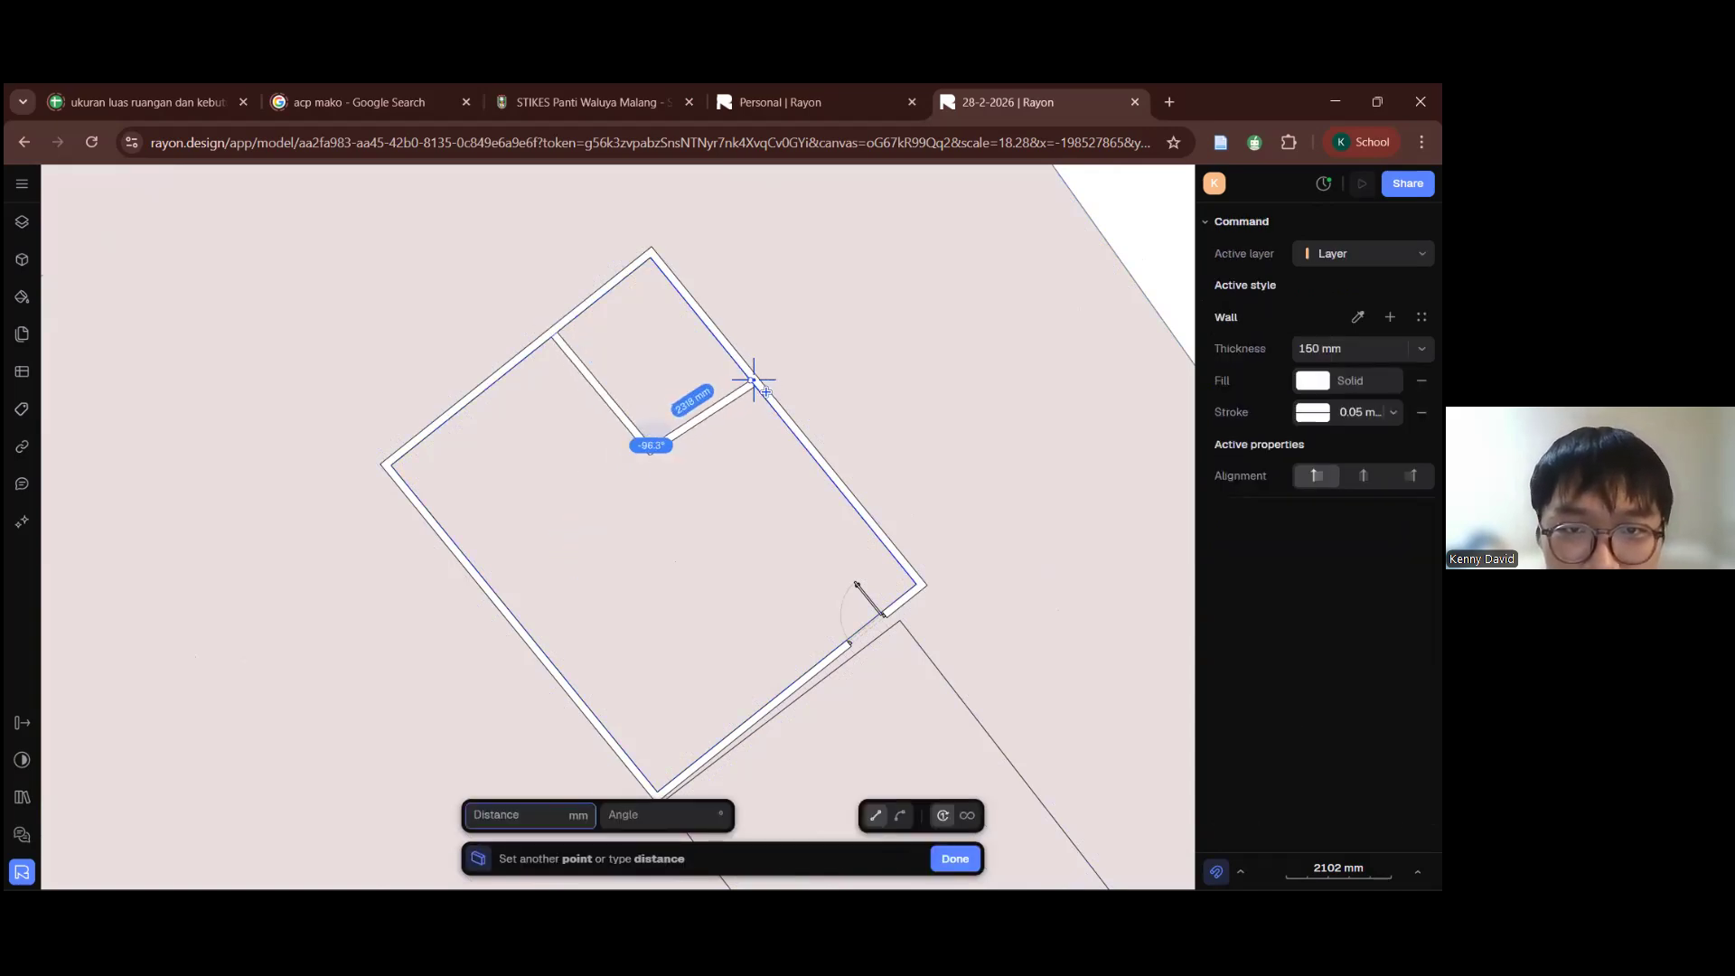
scroll(766, 391, up, 5)
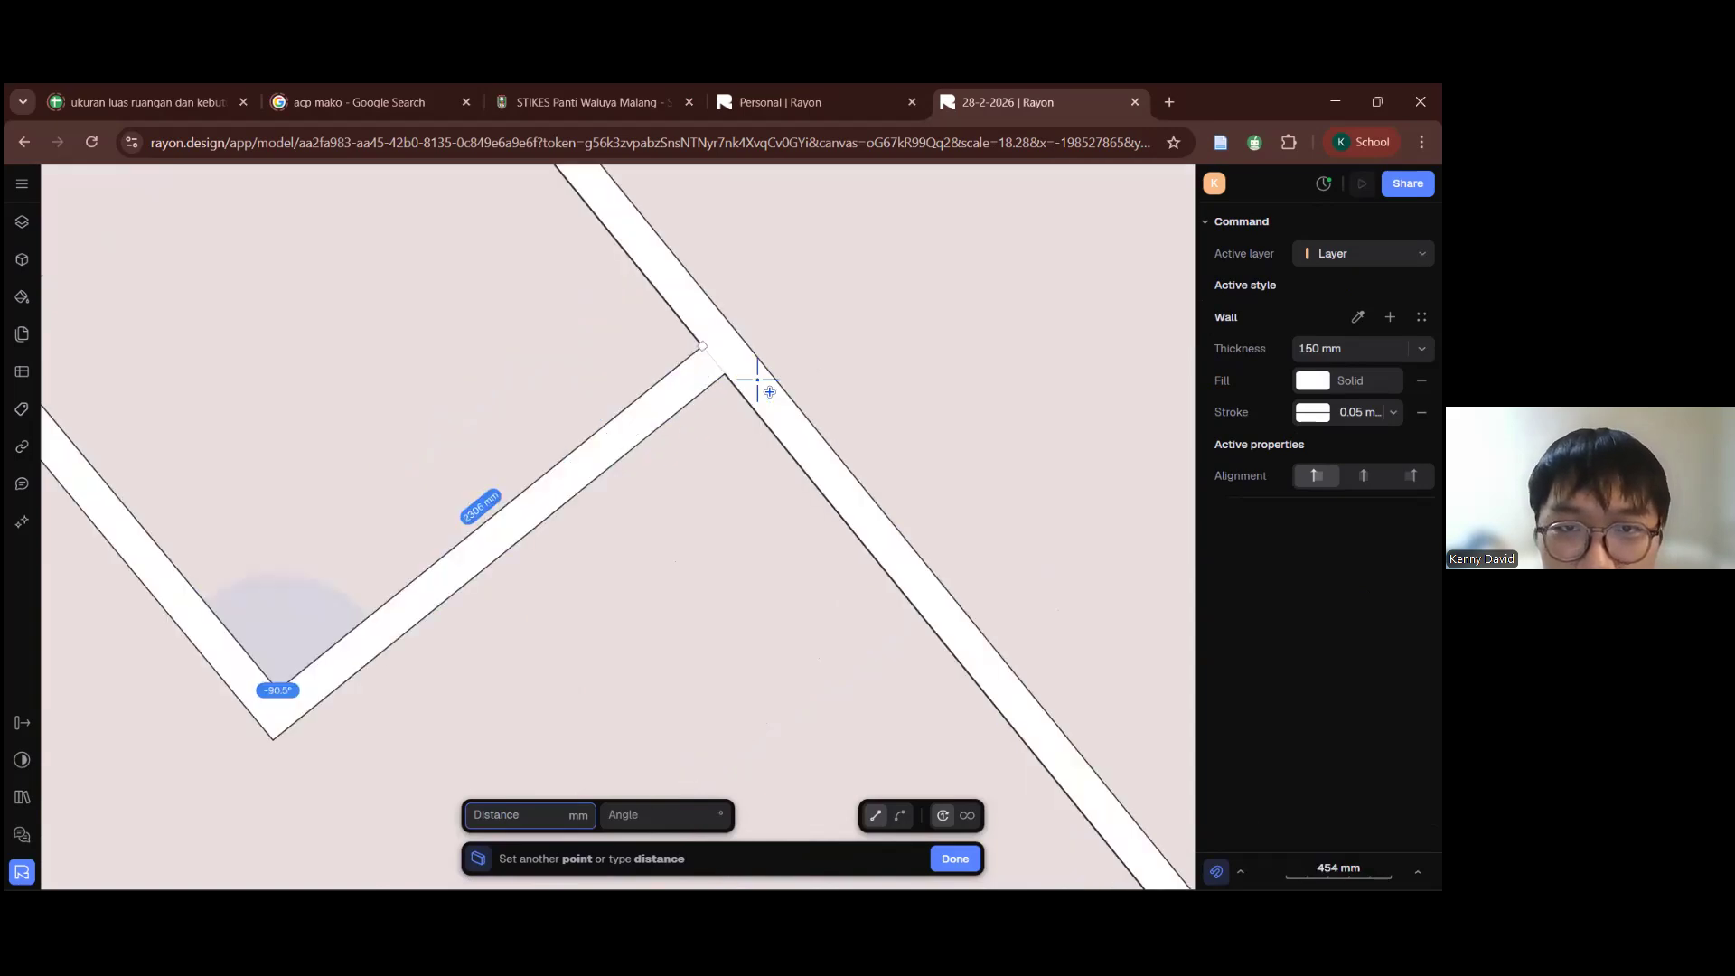
scroll(757, 379, up, 2)
click(684, 334)
scroll(666, 360, down, 10)
key(Escape)
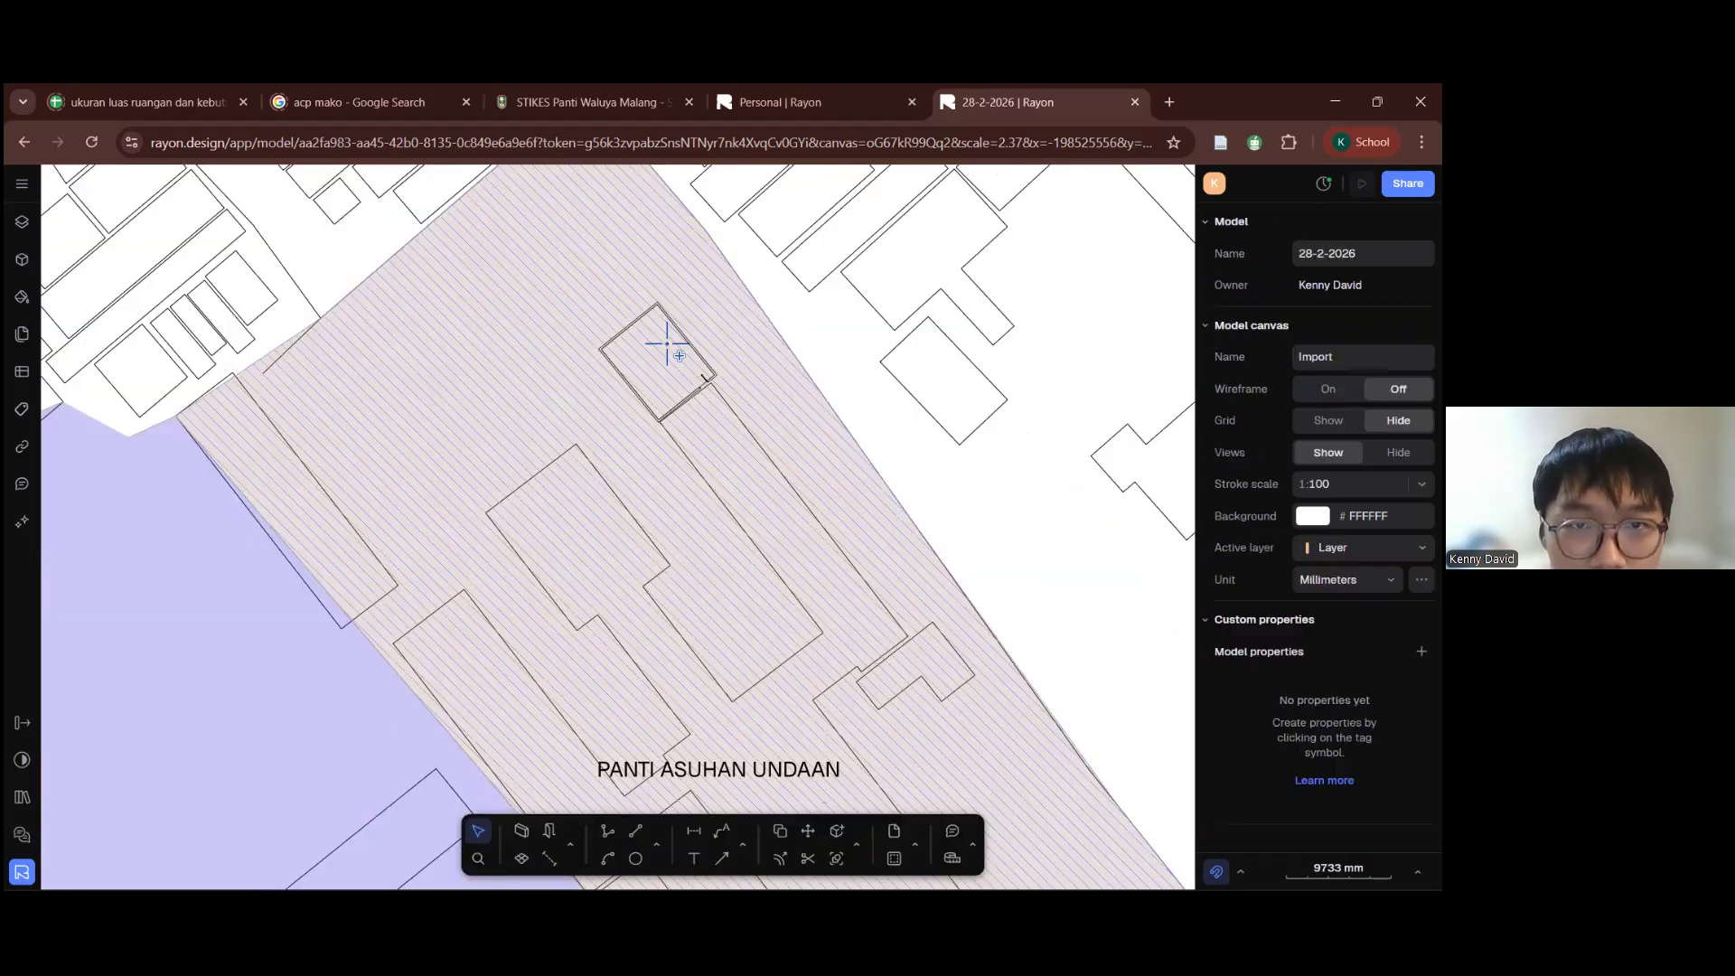
Step: Enclose the building's north corner with two perpendicular 150 mm partition walls joining the northwest outer wall to the northeast one
scroll(667, 343, up, 3)
scroll(620, 438, up, 4)
key(w)
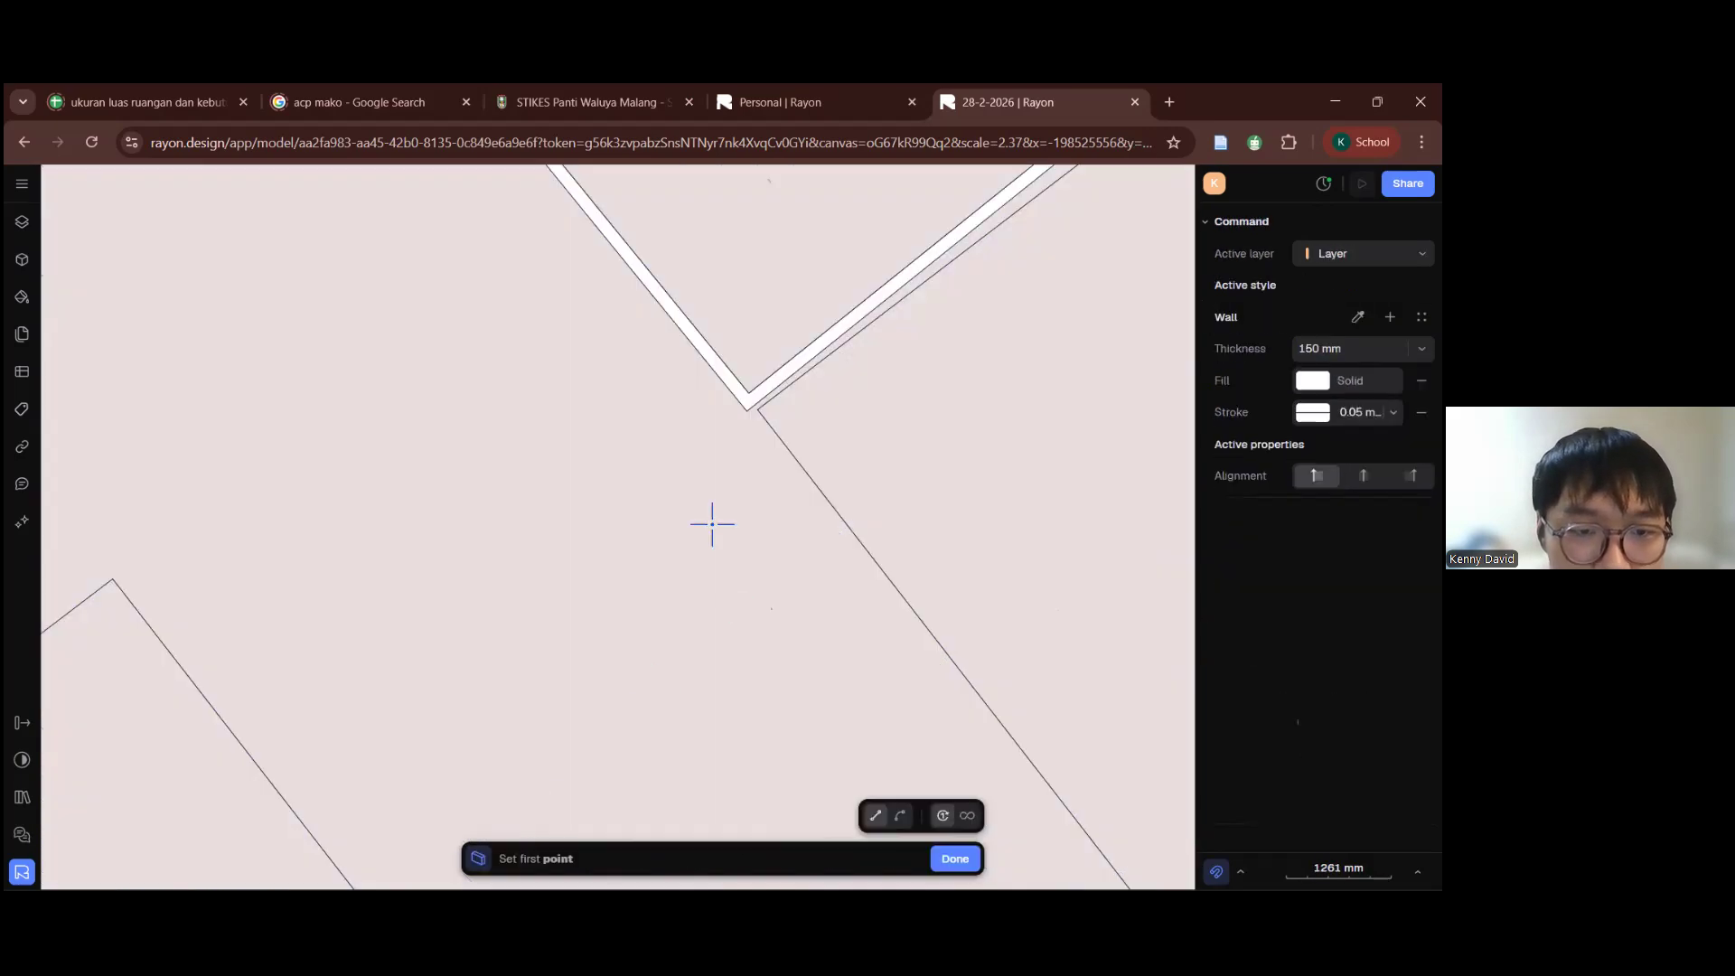
scroll(712, 524, down, 2)
click(614, 256)
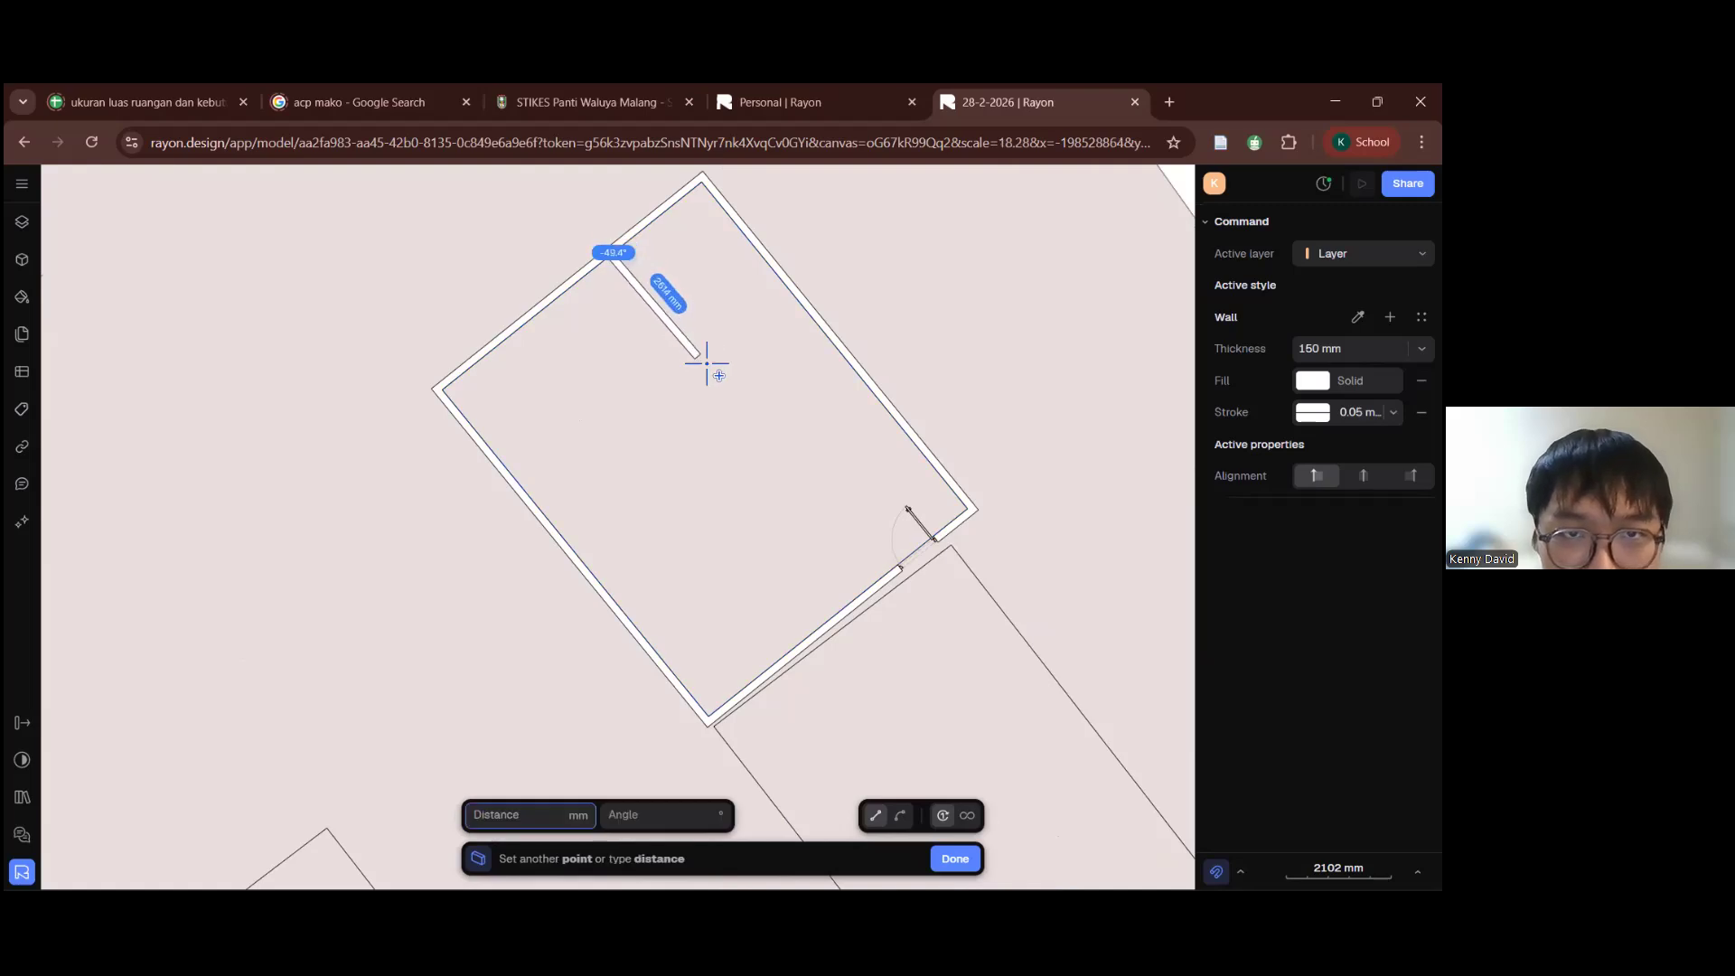
click(703, 362)
click(798, 301)
key(Escape)
Step: Place a Door - EU France interior in the north room's southeast partition, about 370 mm from the outer wall, swinging into the room
scroll(805, 380, up, 2)
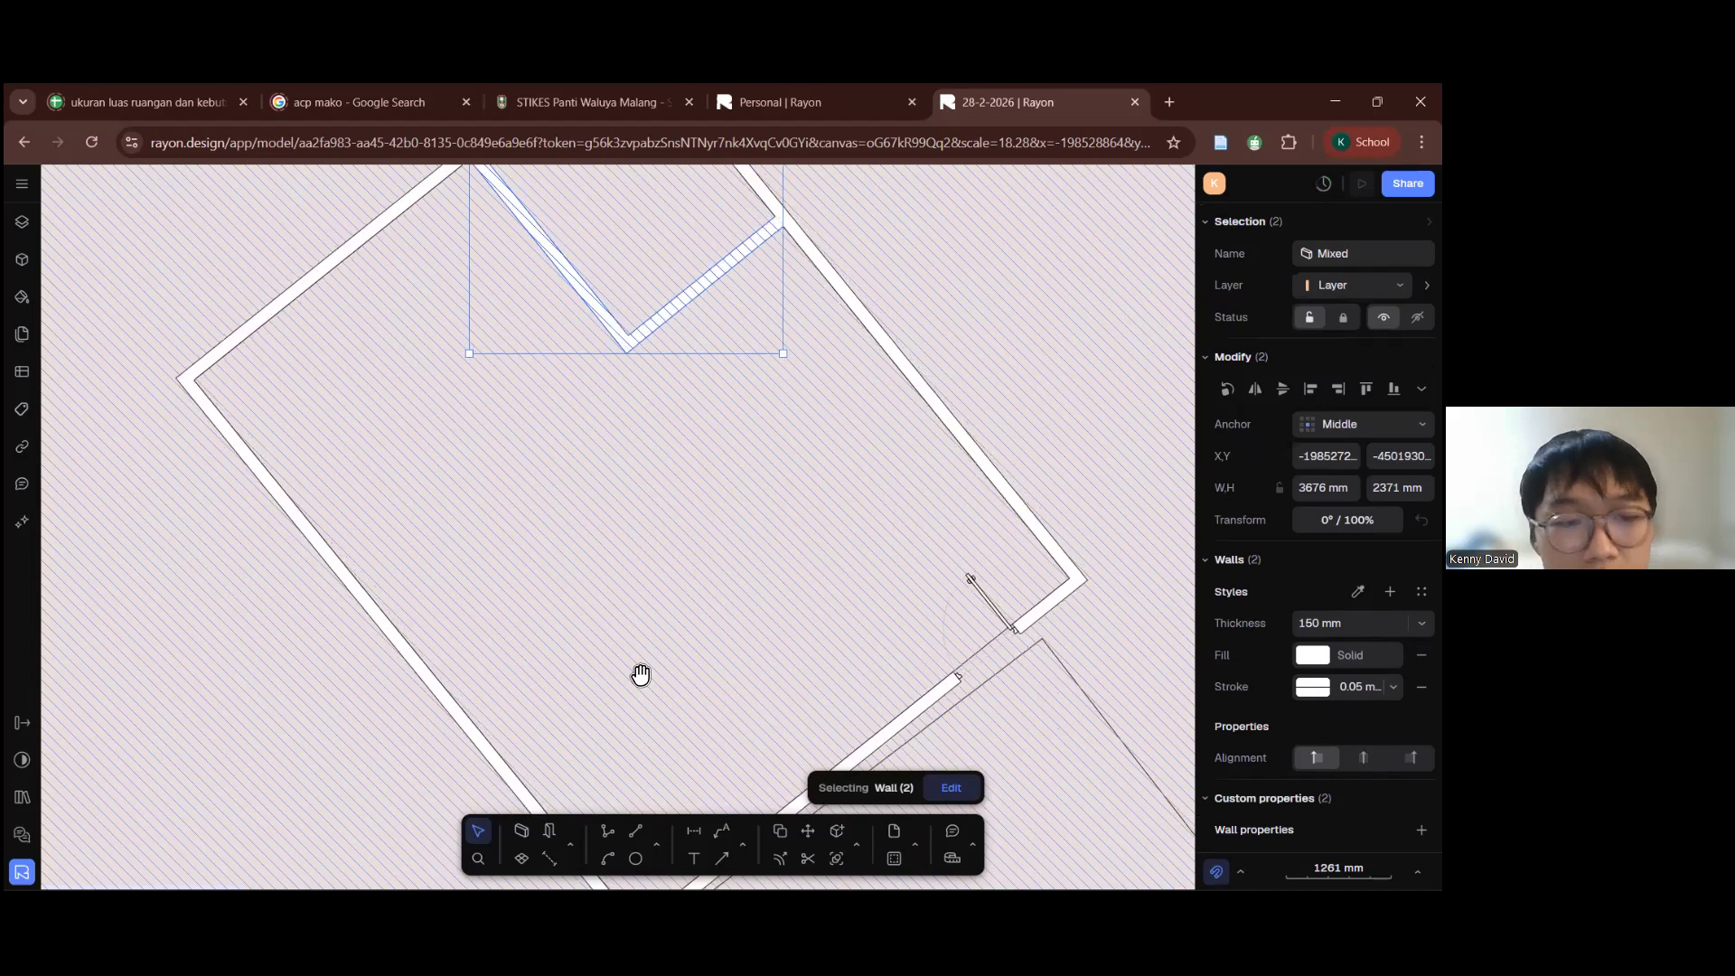
middle_drag(640, 675, 640, 760)
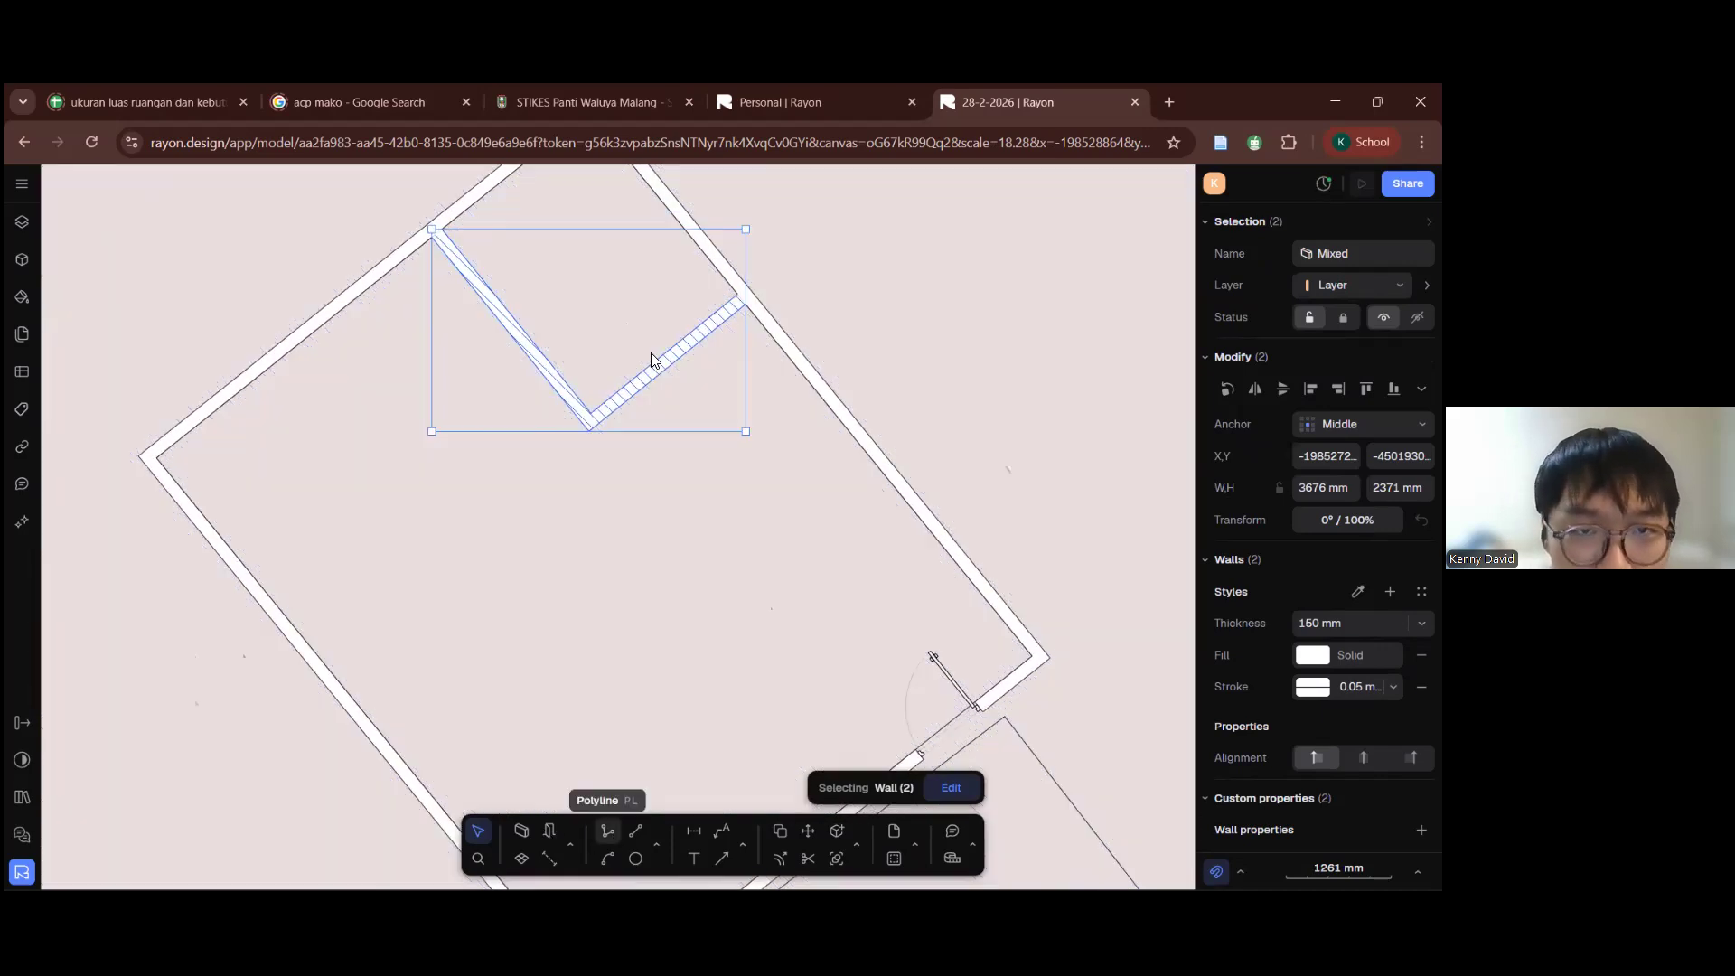
click(550, 830)
click(684, 347)
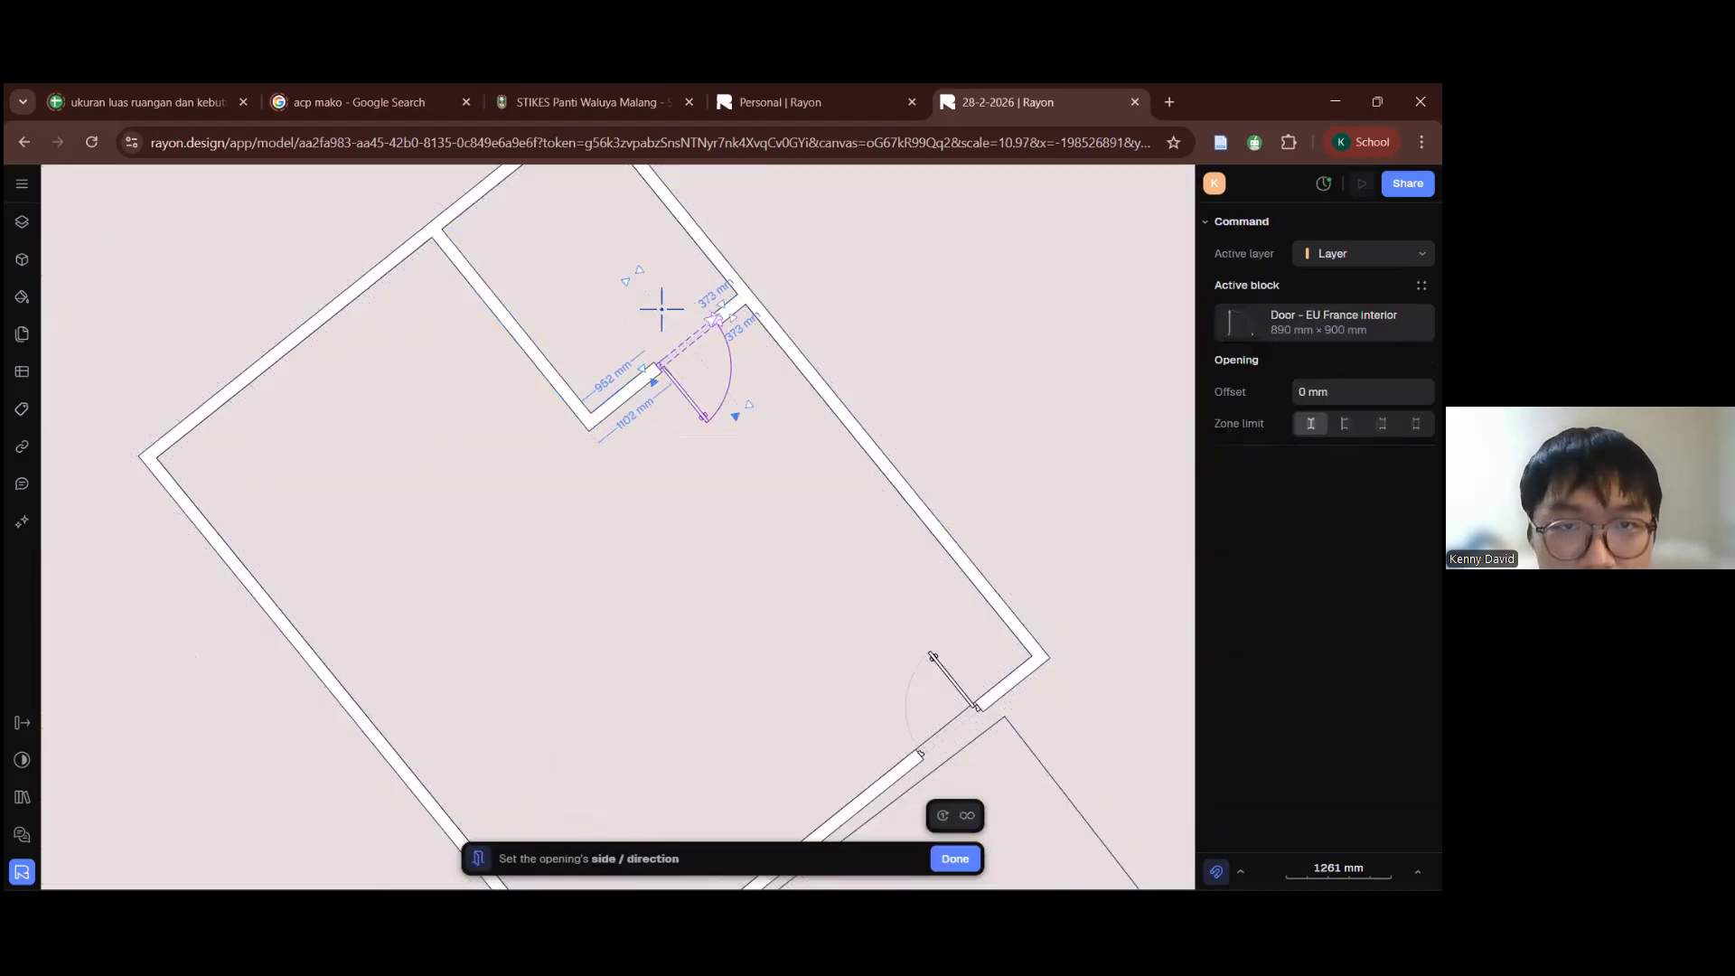
click(689, 346)
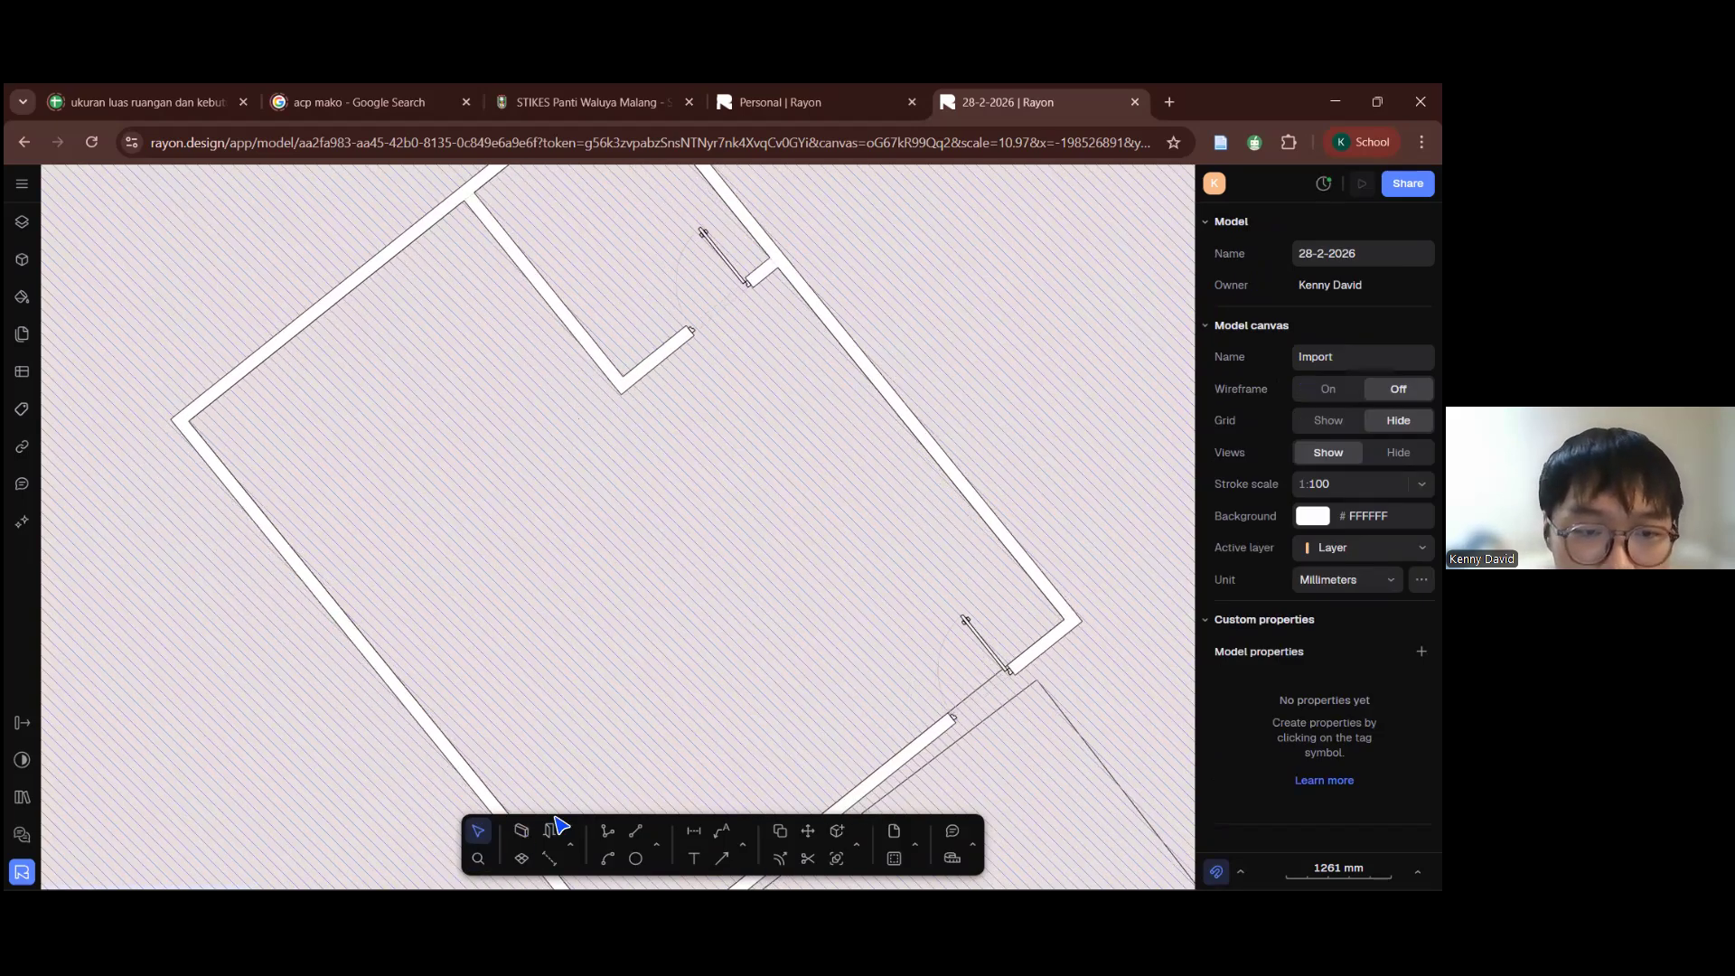
Step: Wall off a long room in the building's west corner with two perpendicular 150 mm partitions, from the northwest wall to the southwest wall
scroll(659, 623, down, 3)
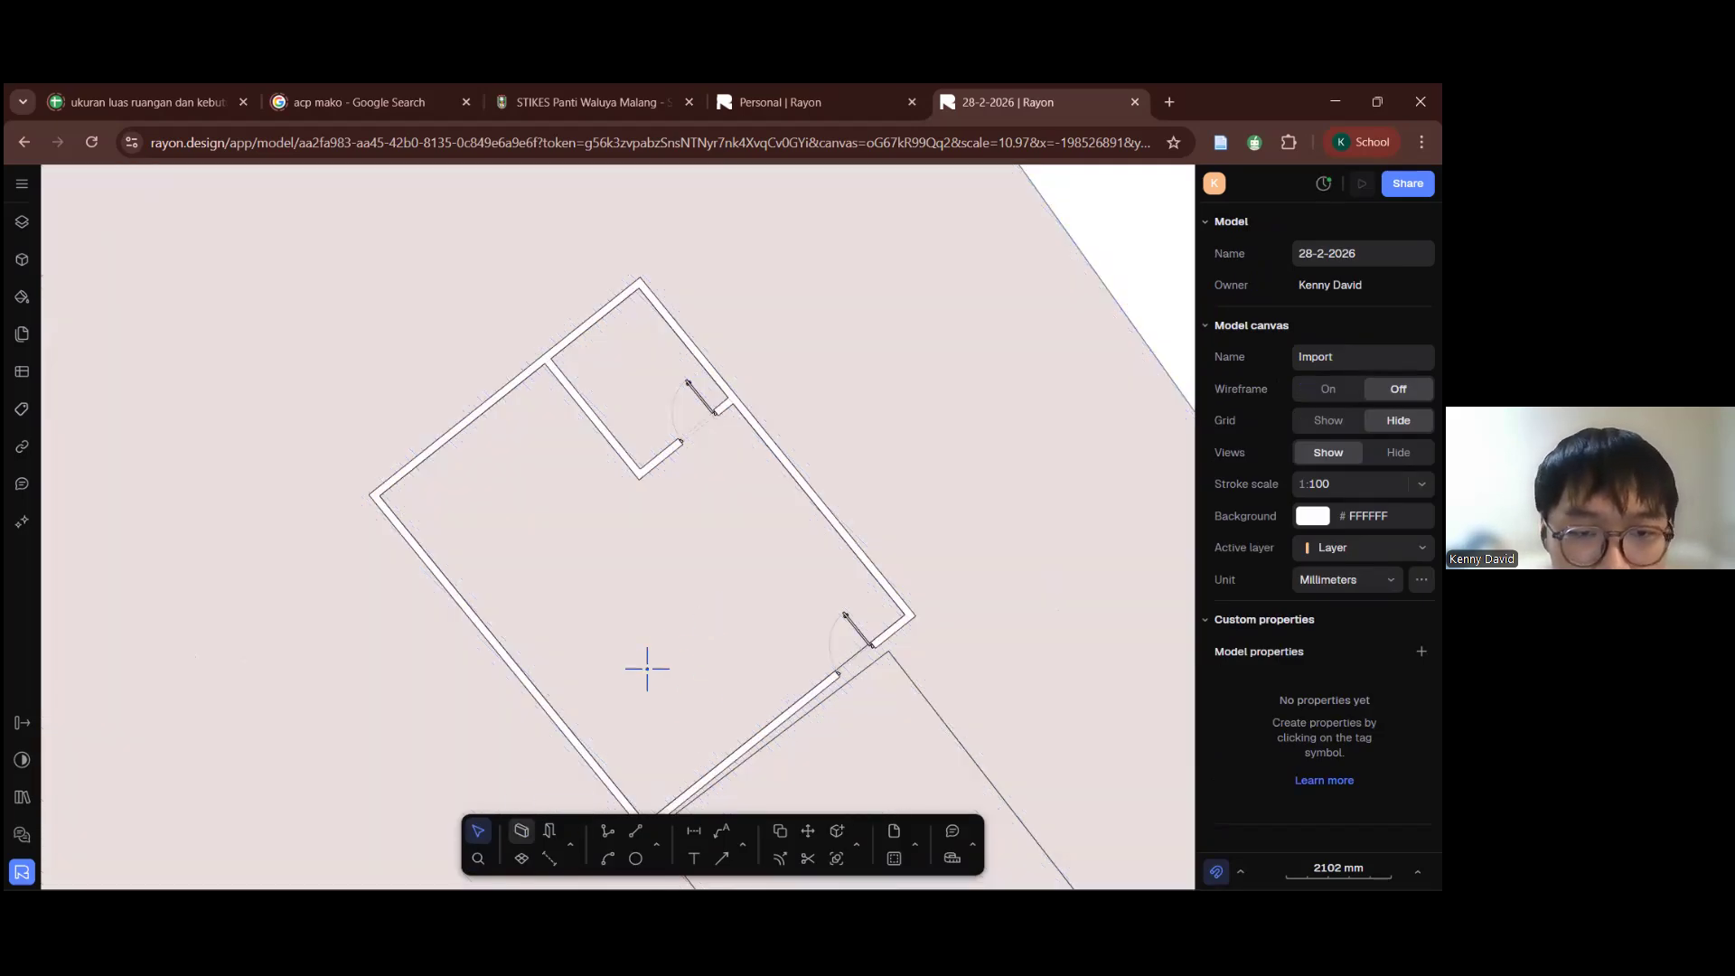
key(w)
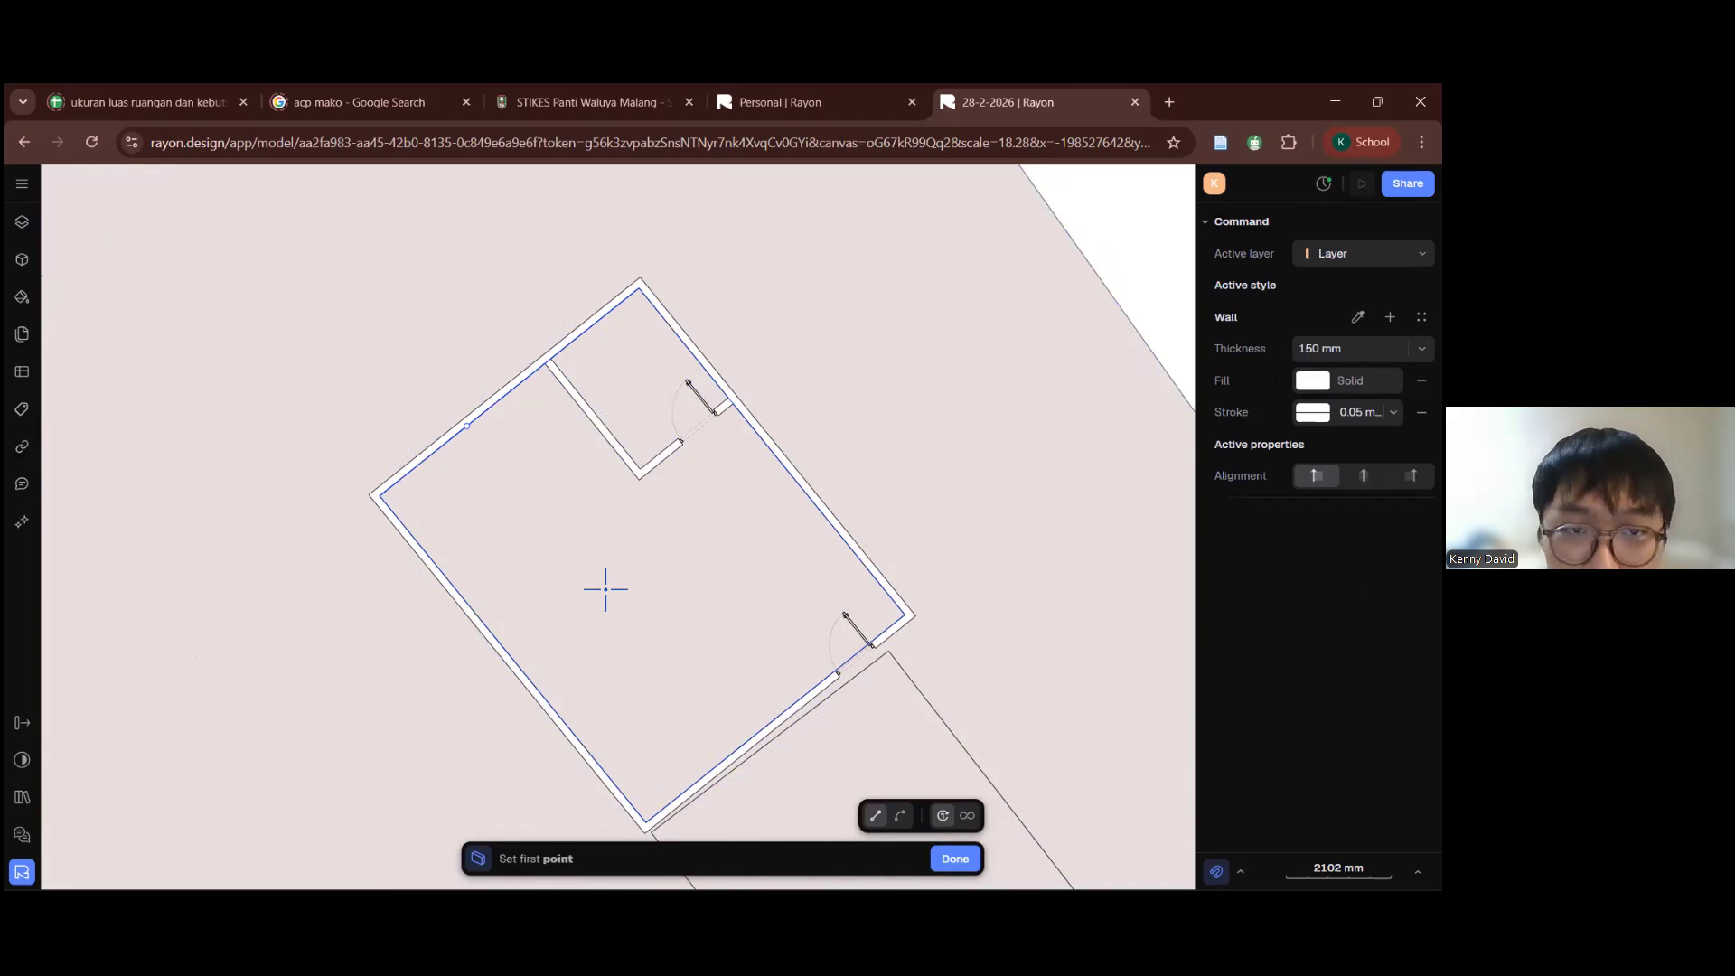
click(639, 632)
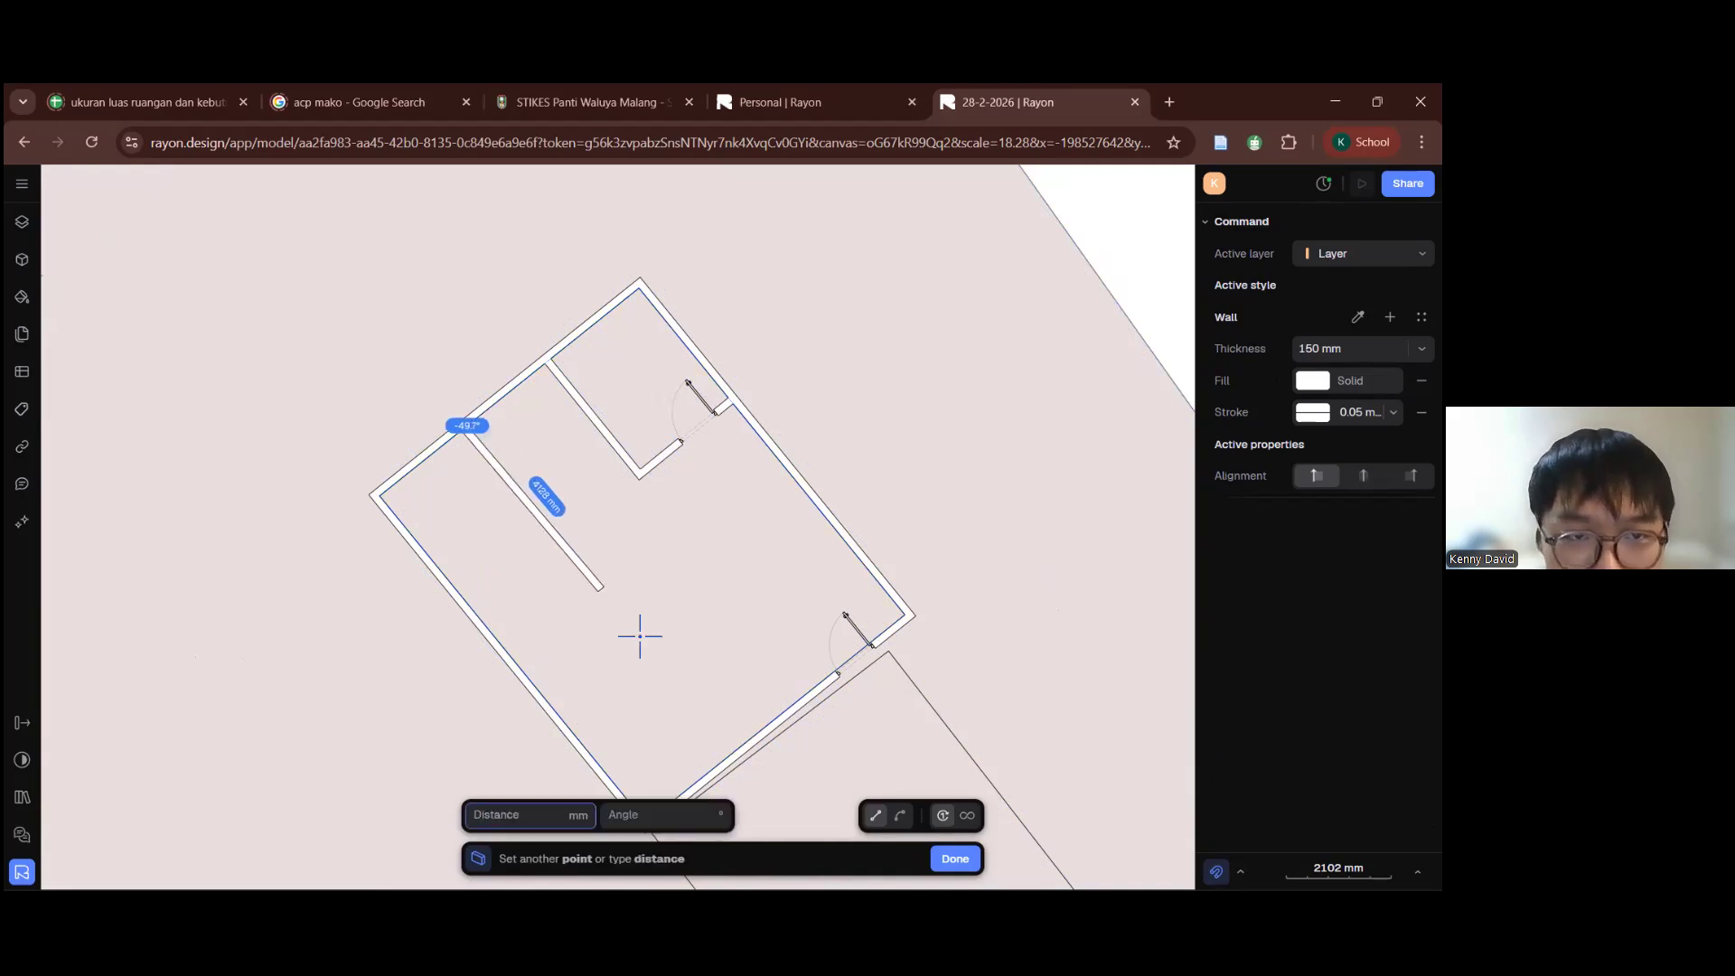
click(557, 705)
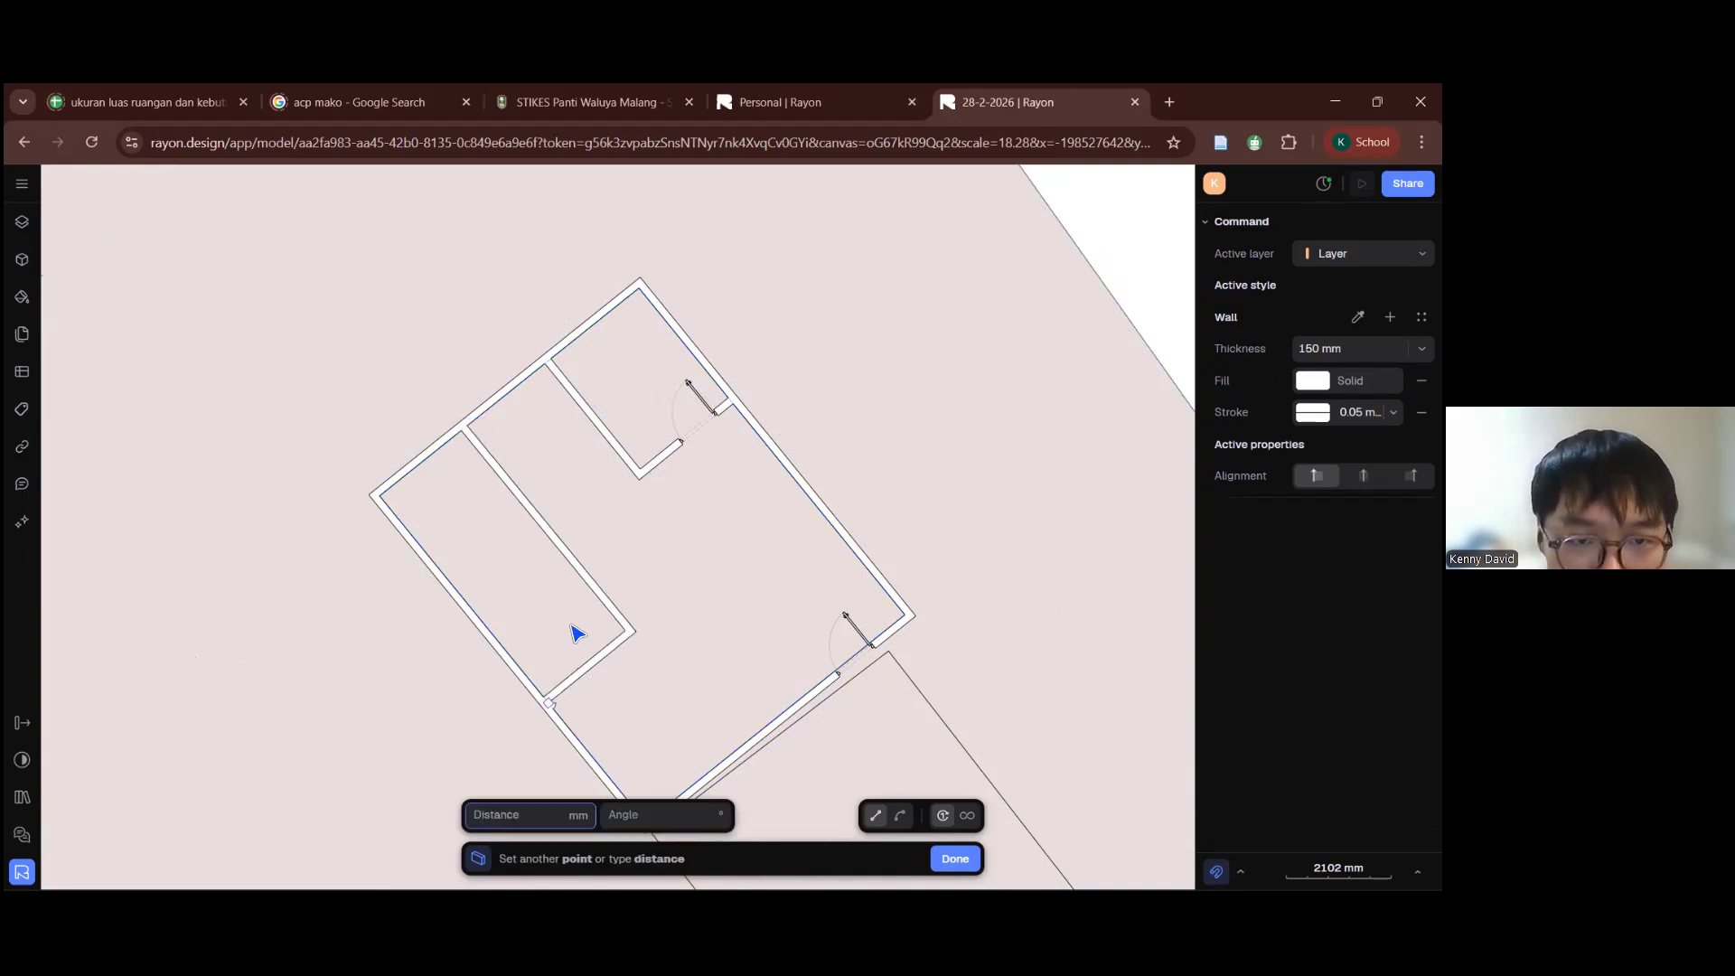
key(Return)
Step: Place the interior door in the west room's long partition about 260 mm from its southeast end, swinging into the main space
text(DR)
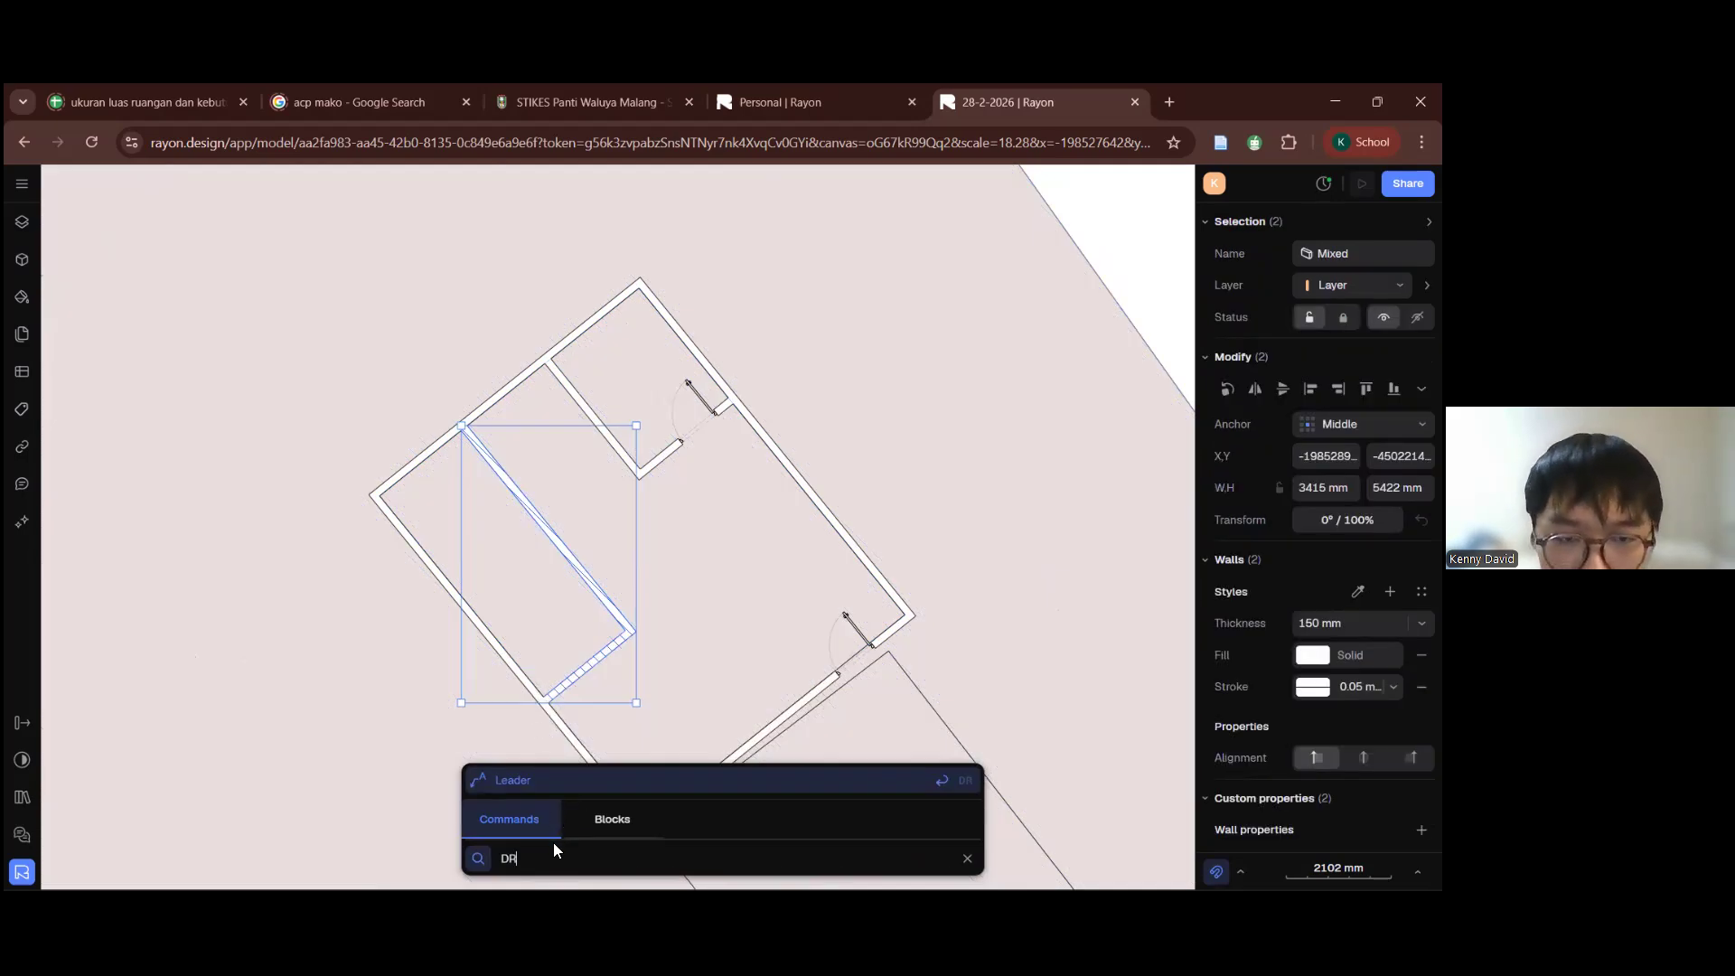
key(BackSpace)
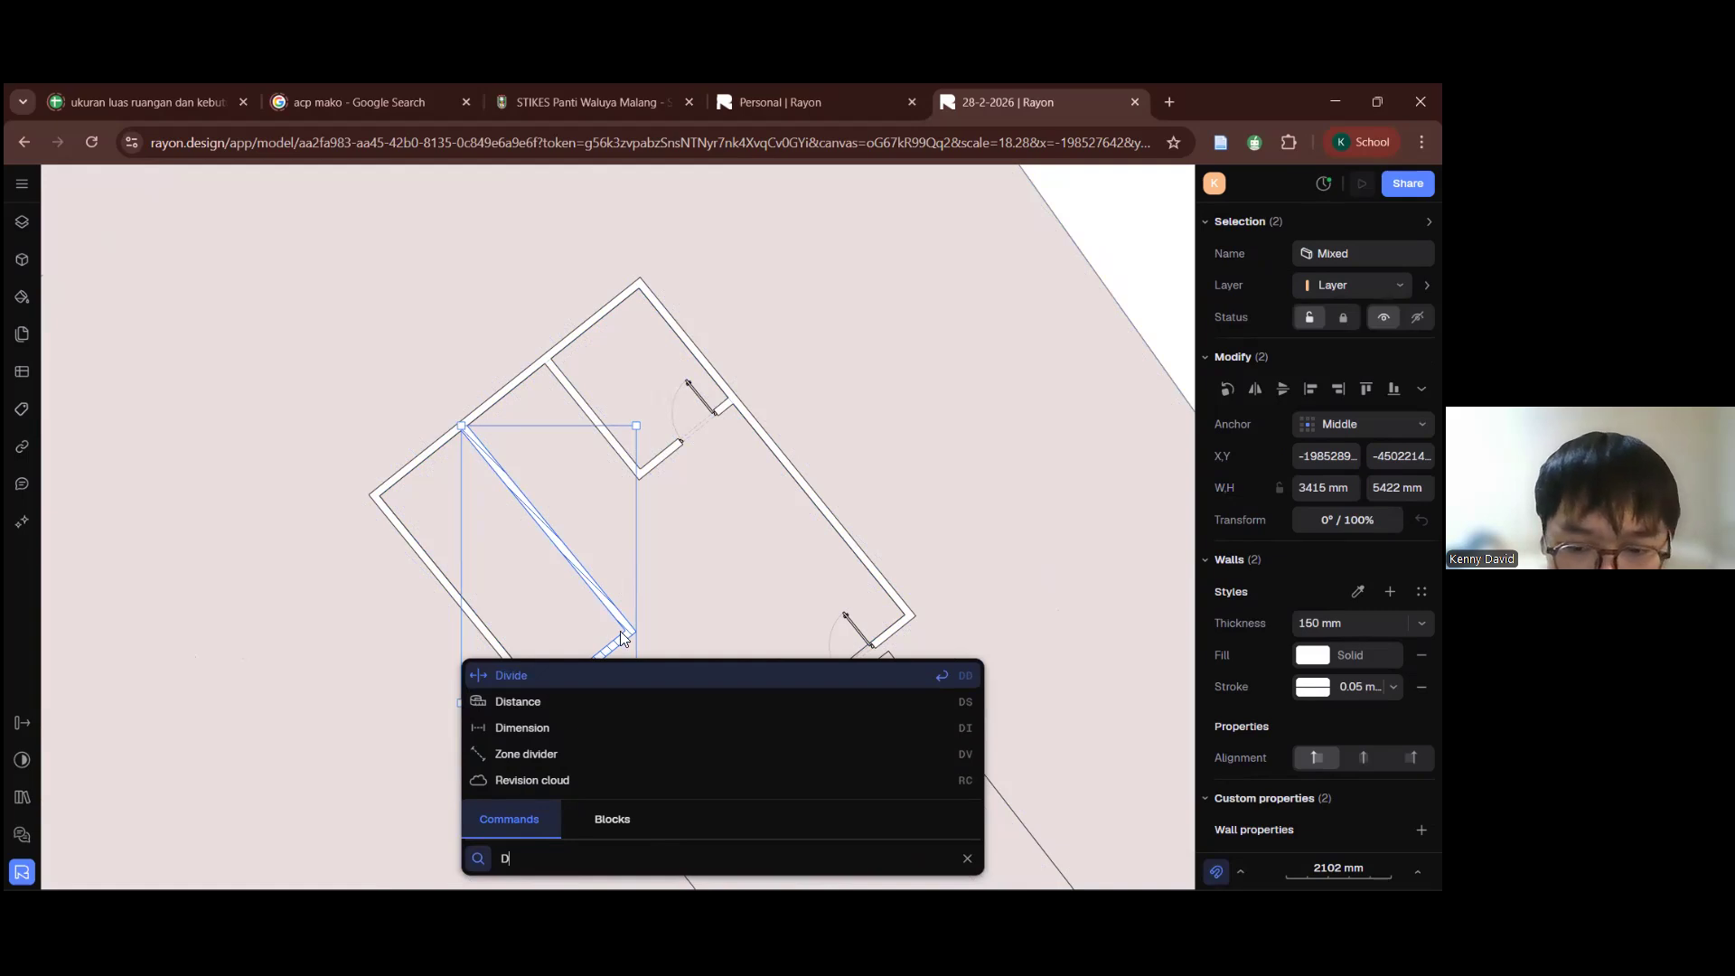
key(BackSpace)
text(OP)
key(Return)
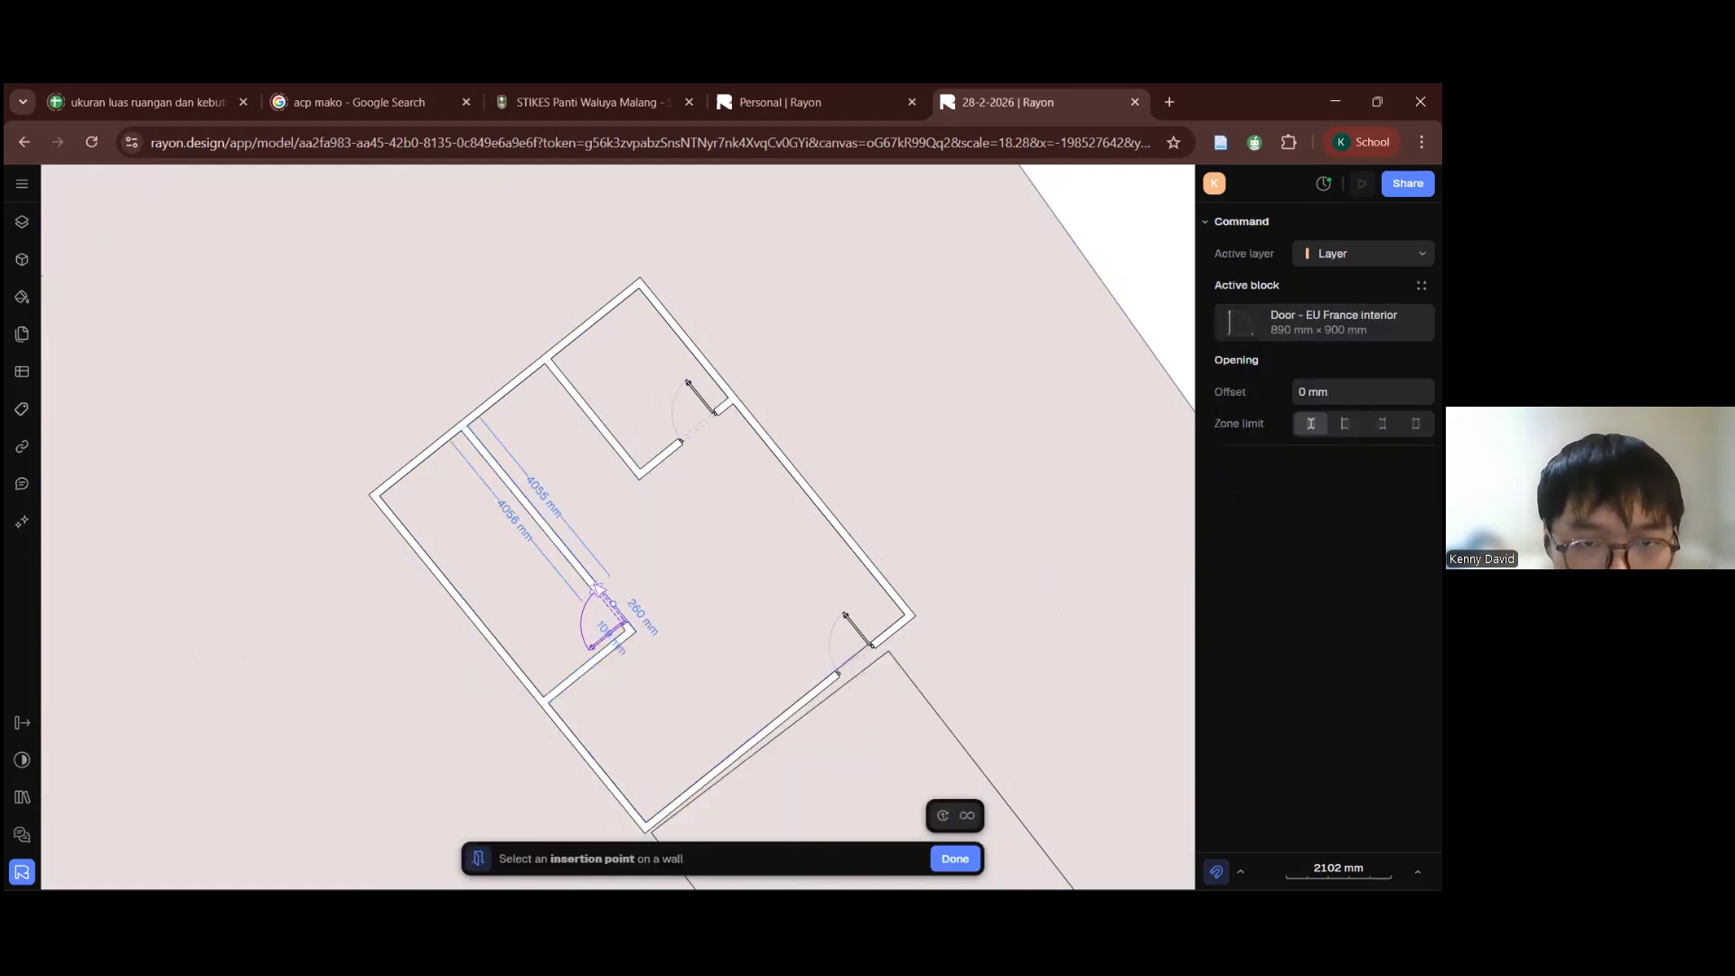
click(596, 589)
click(955, 858)
click(550, 830)
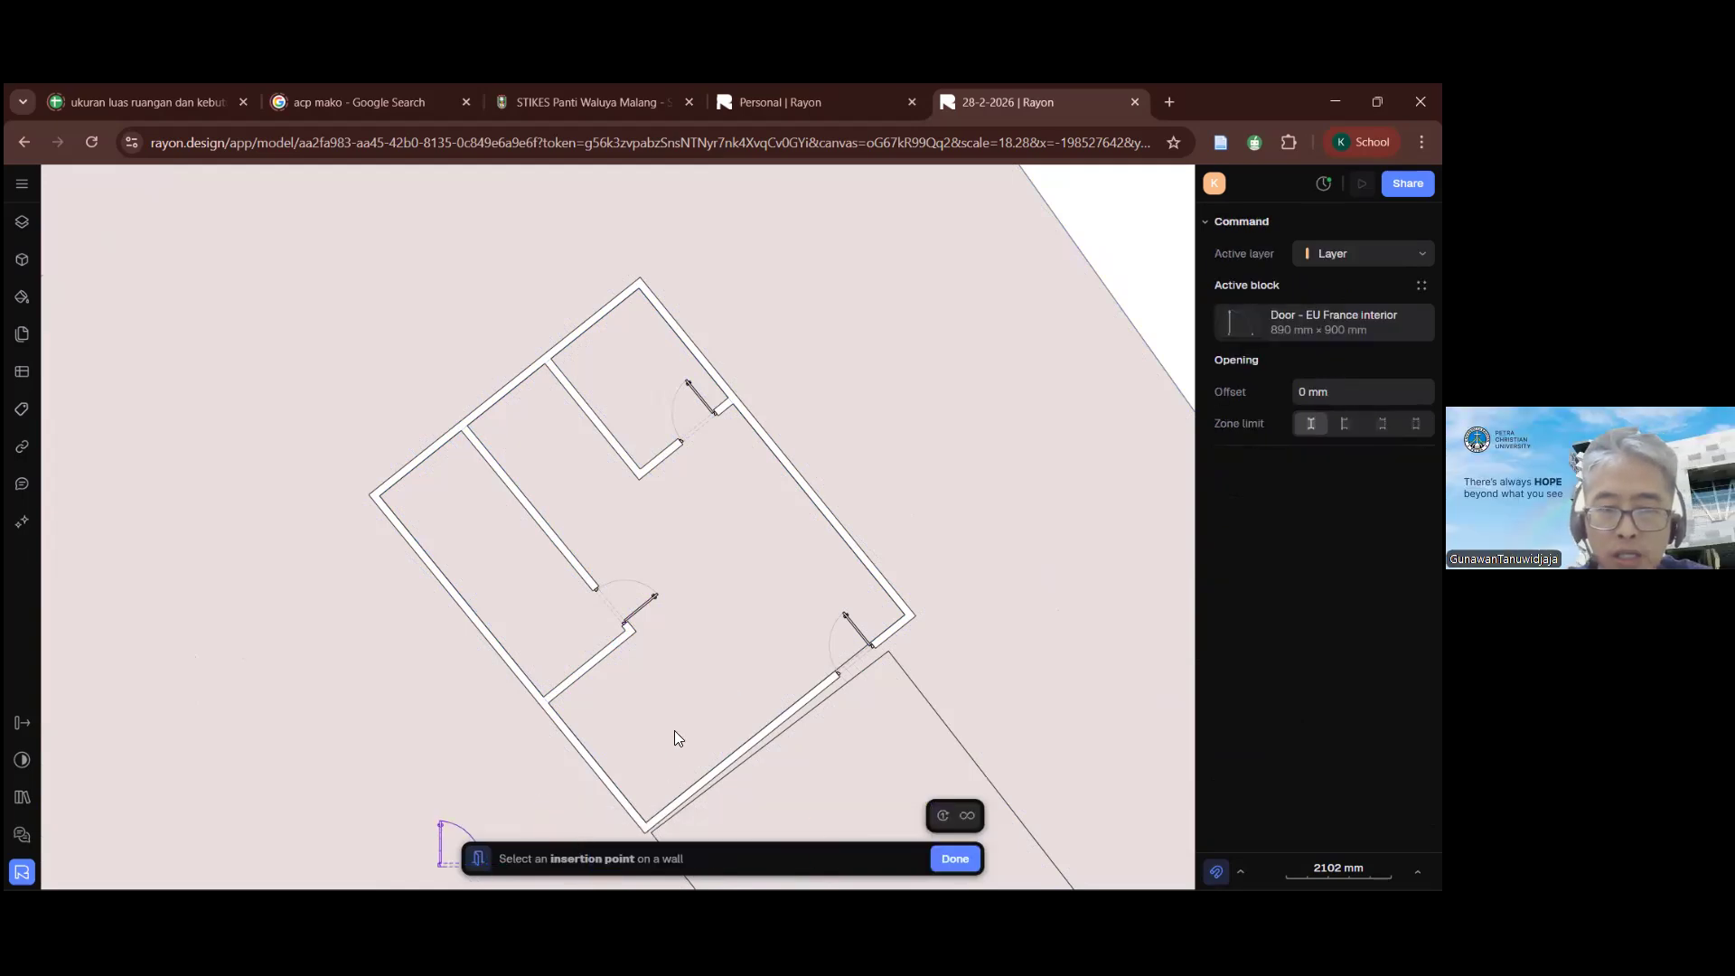
key(Escape)
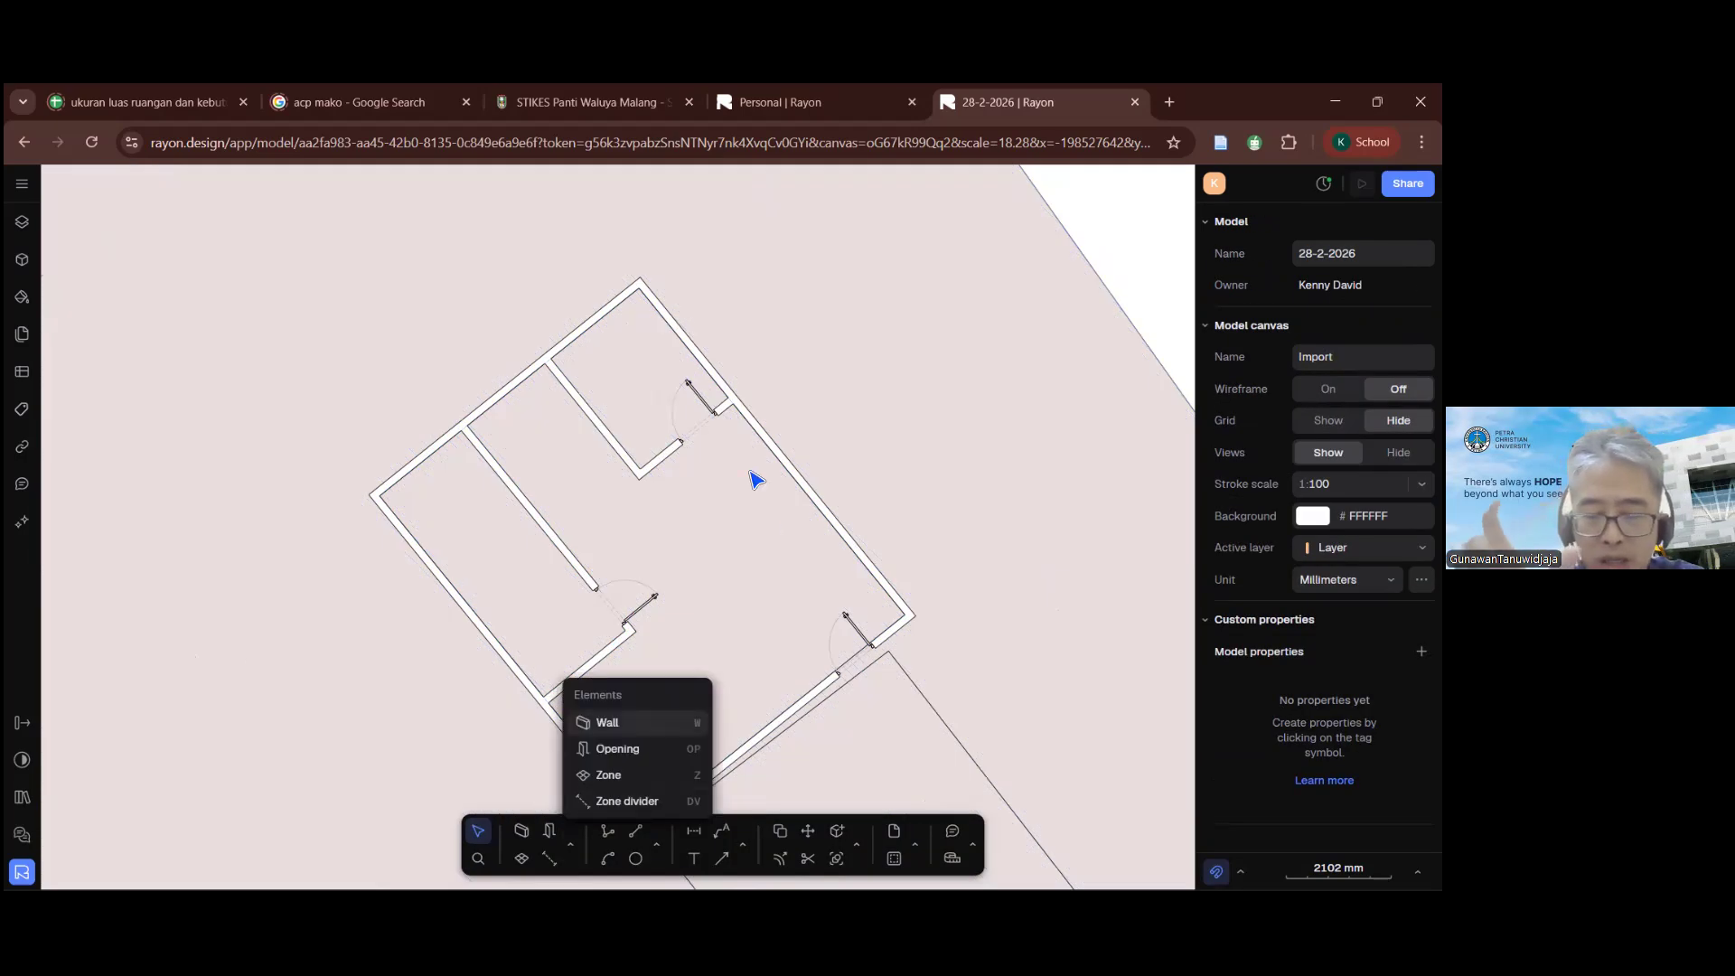
click(554, 829)
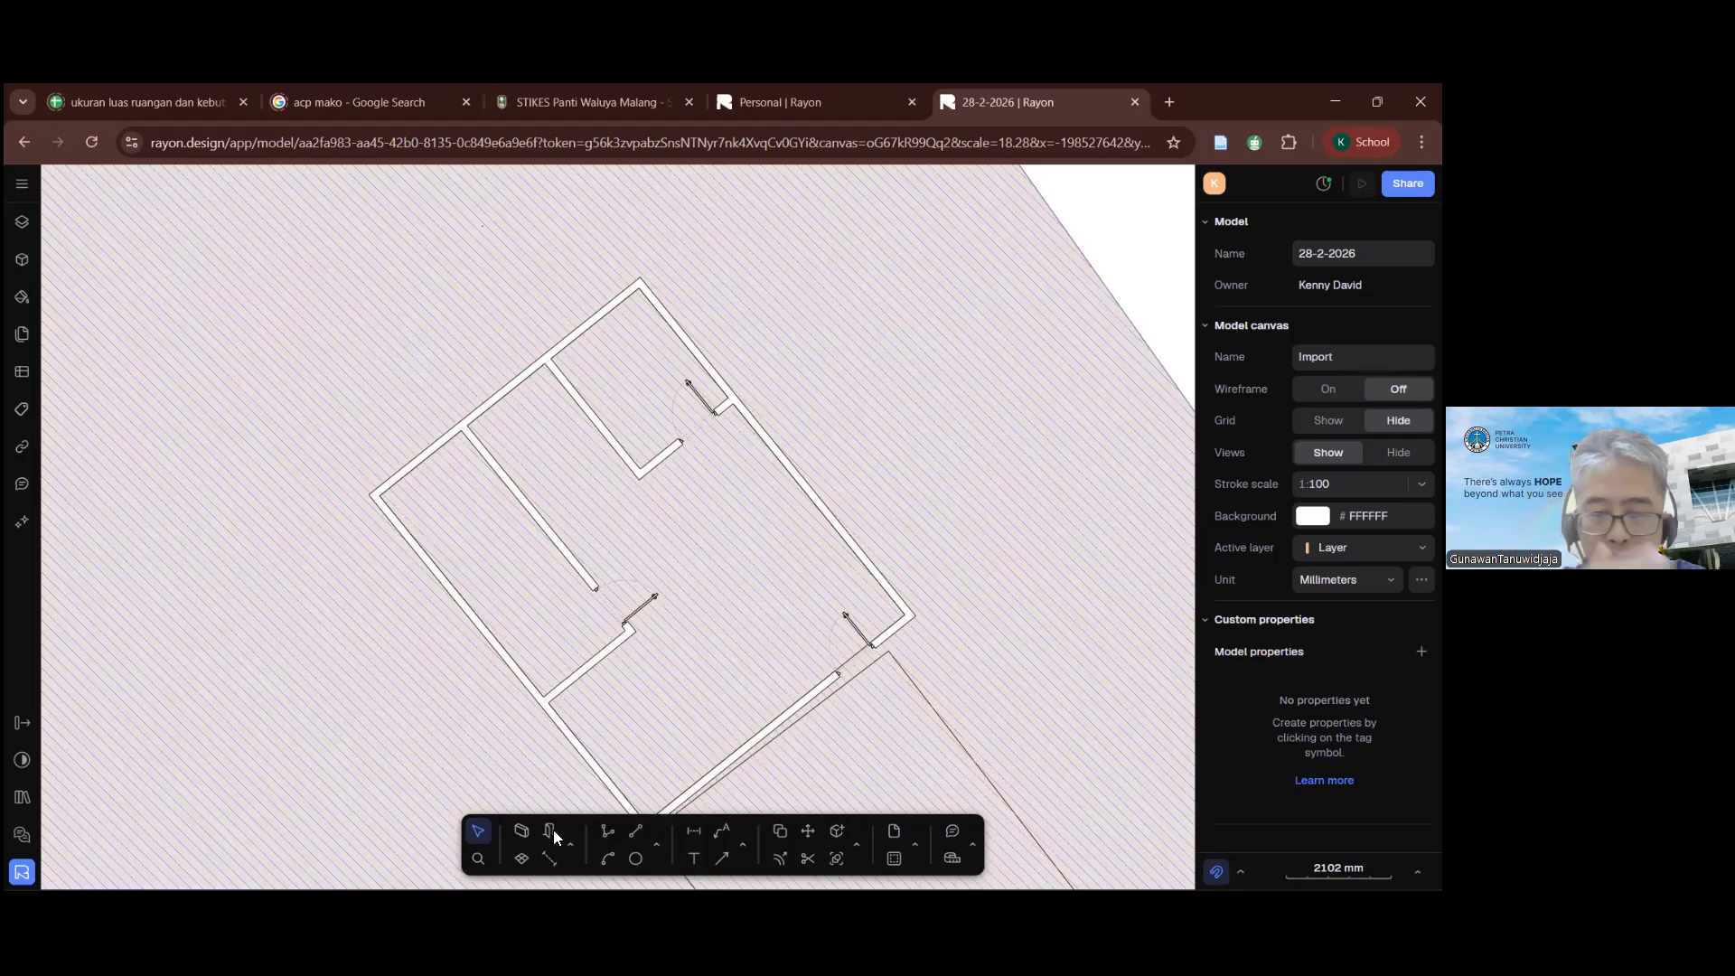
click(856, 664)
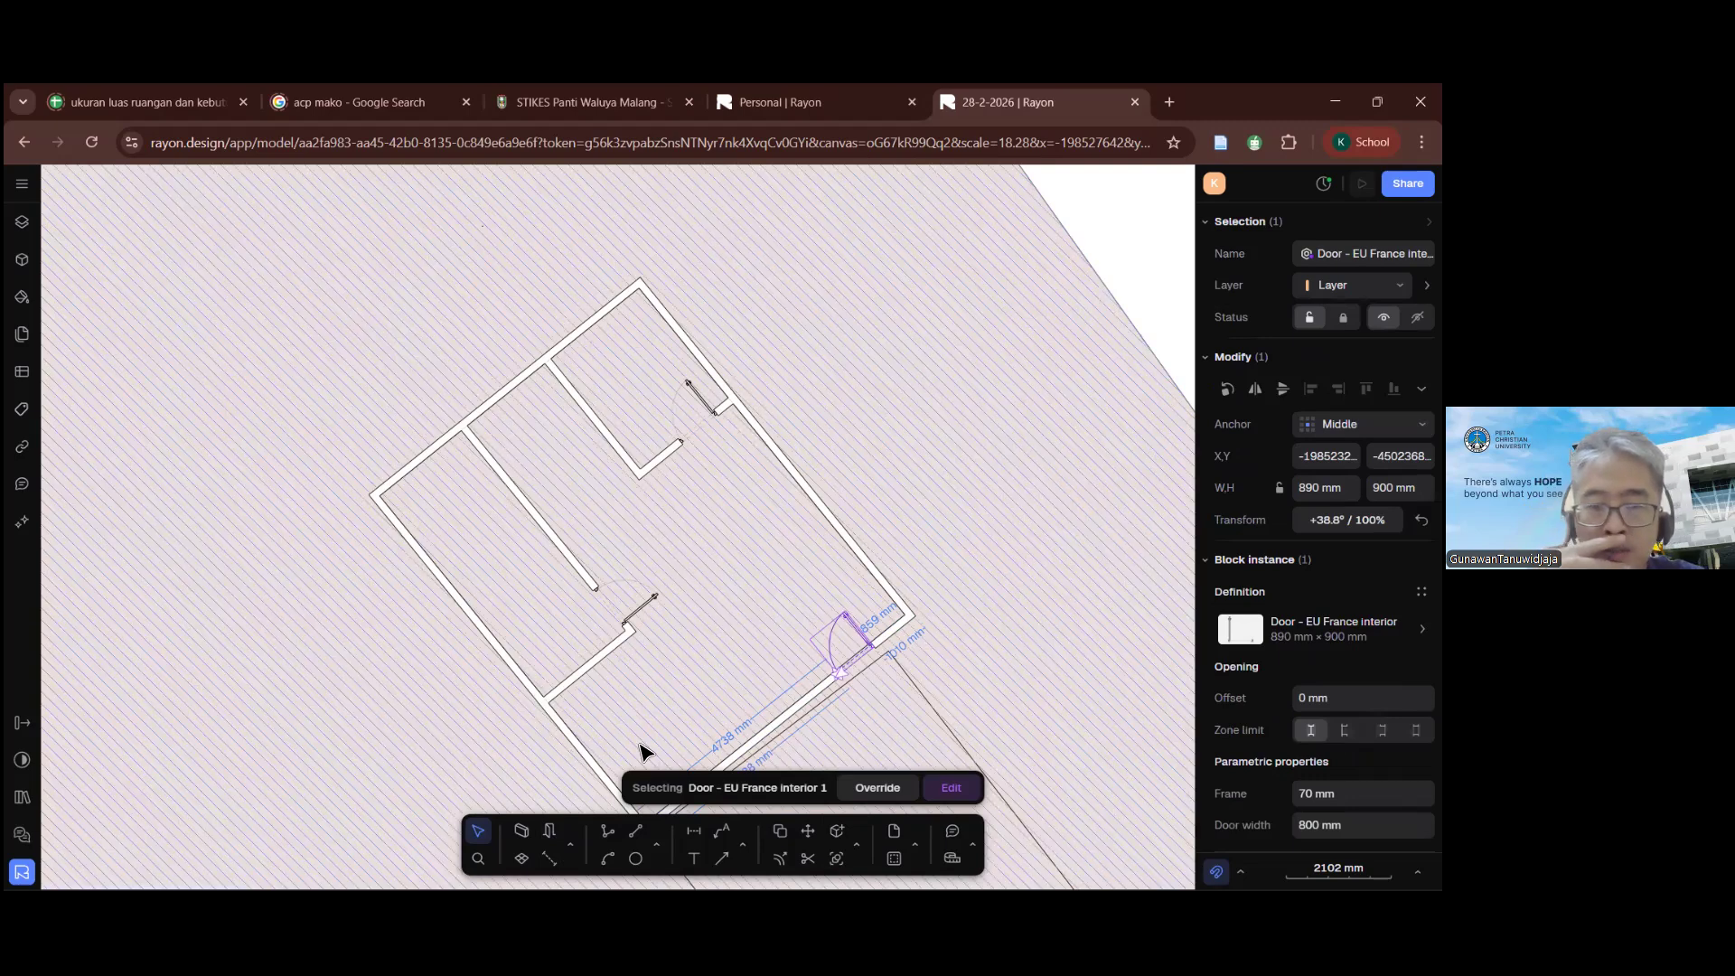
text(W)
key(BackSpace)
text(D)
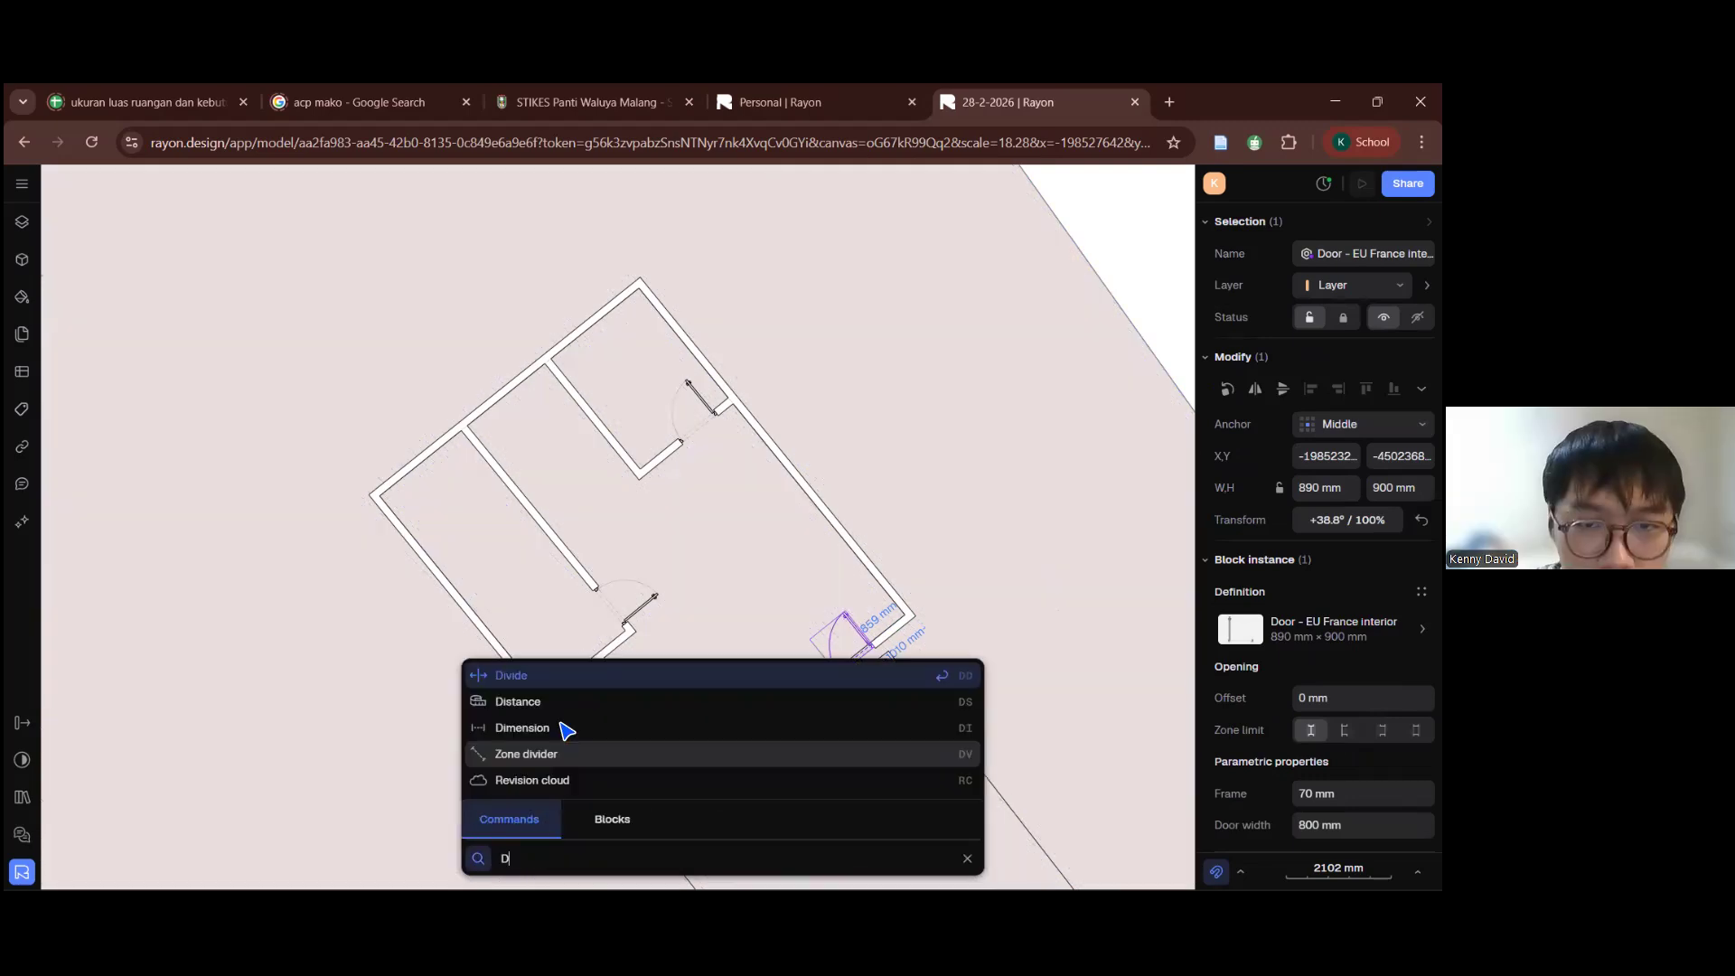
text(OOR)
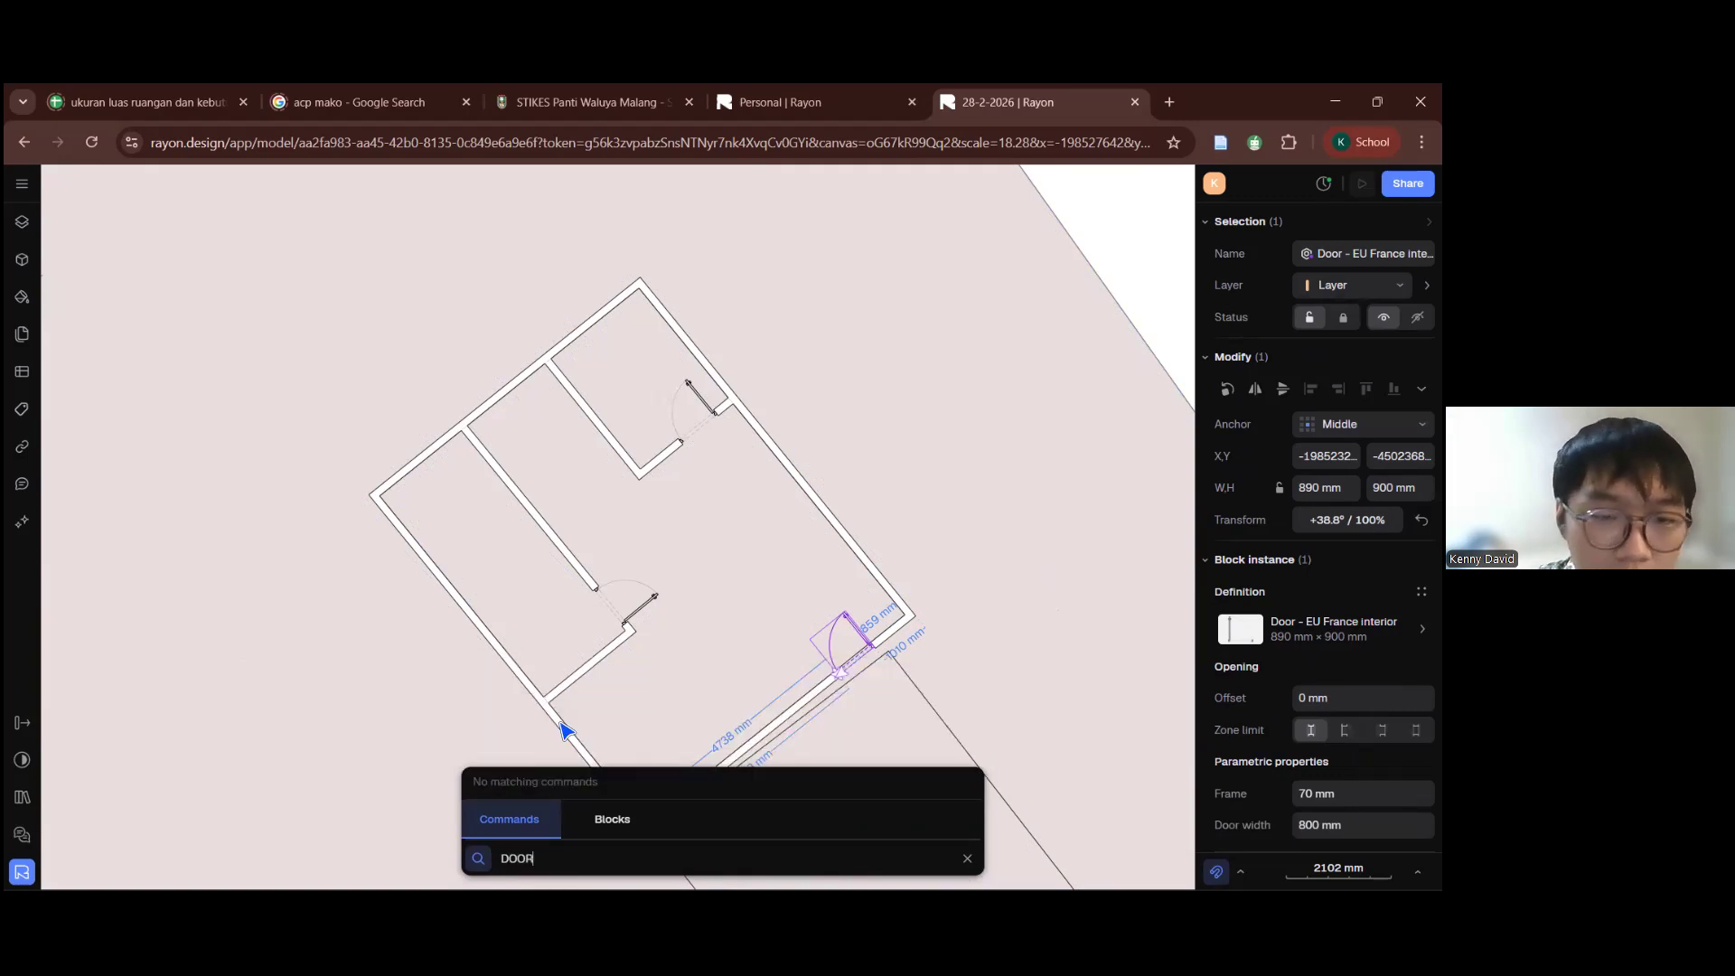
key(BackSpace)
key(BackSpace)
key(BackSpace)
key(BackSpace)
Step: Place a Door - EU France interior with a 500 mm offset midway along the west room's long partition, opening toward the main space
text(OP)
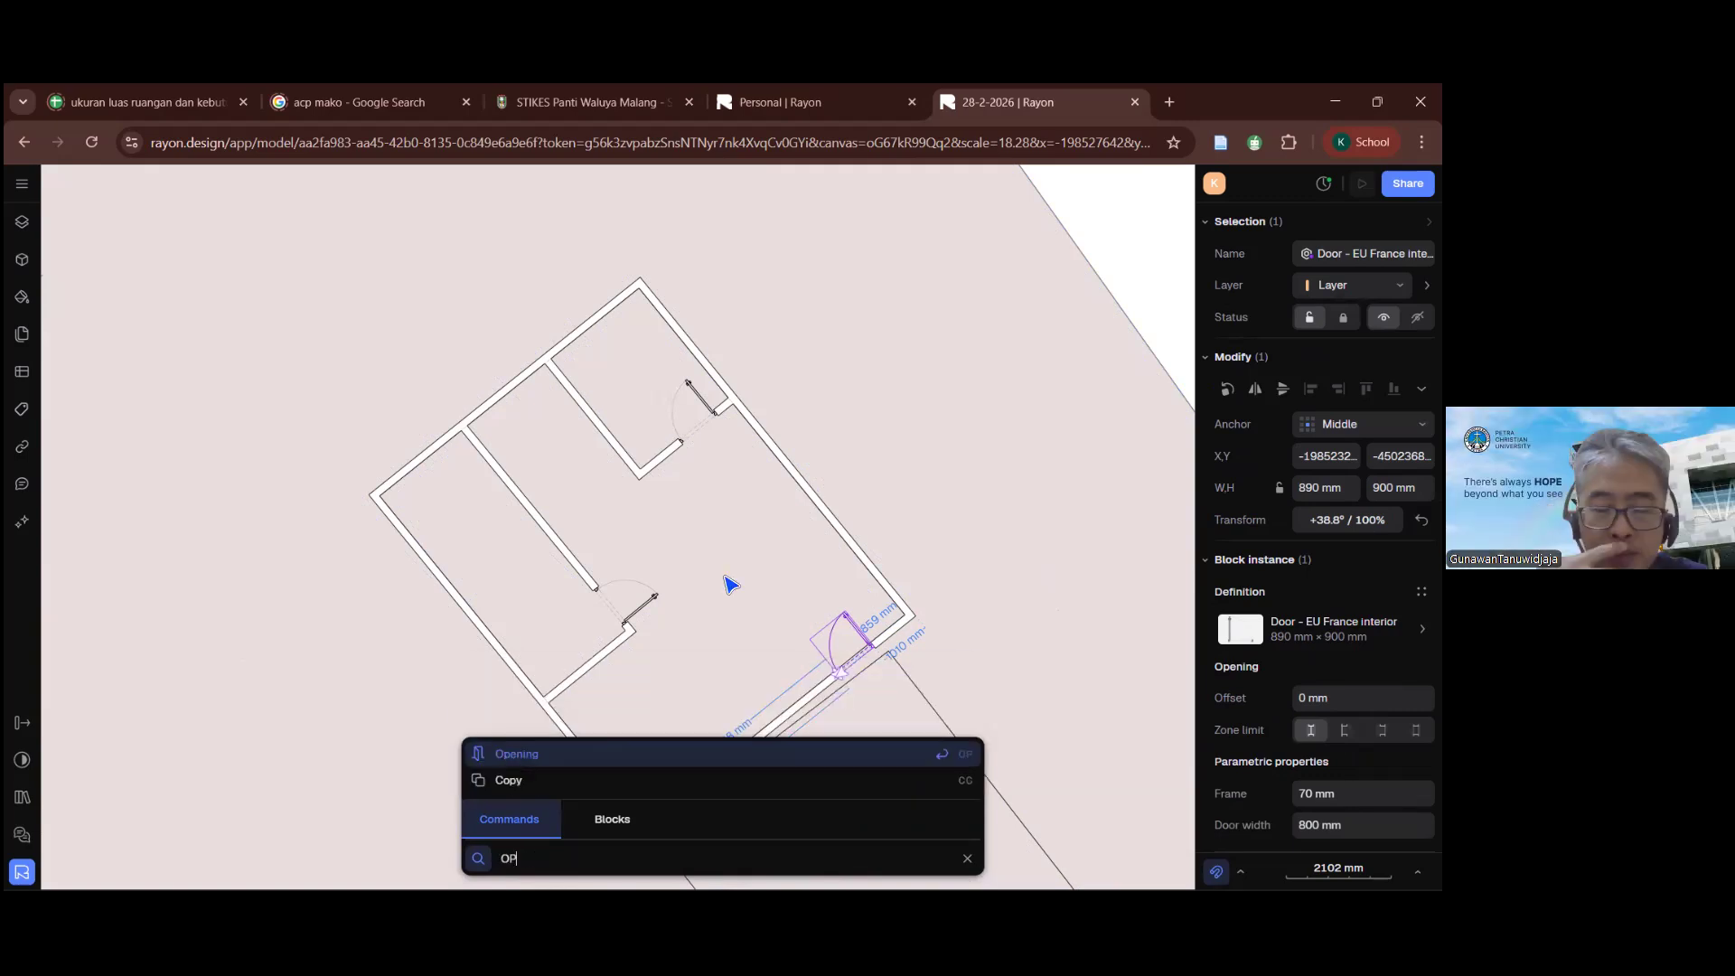
key(Return)
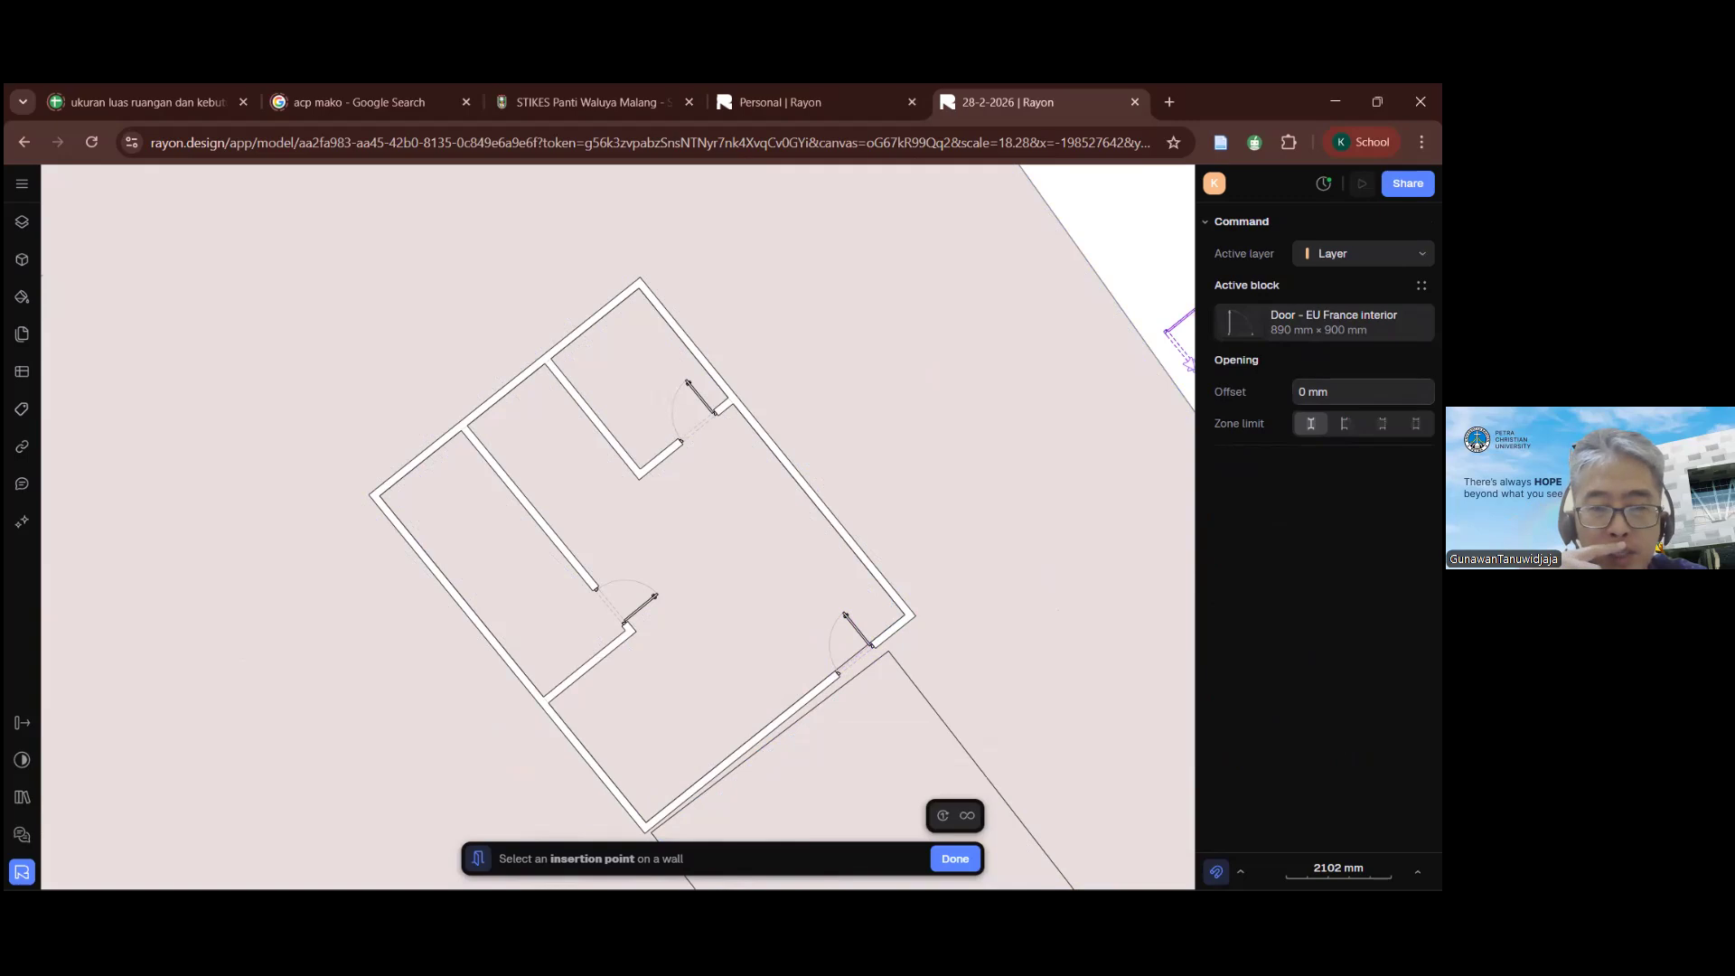
click(1363, 392)
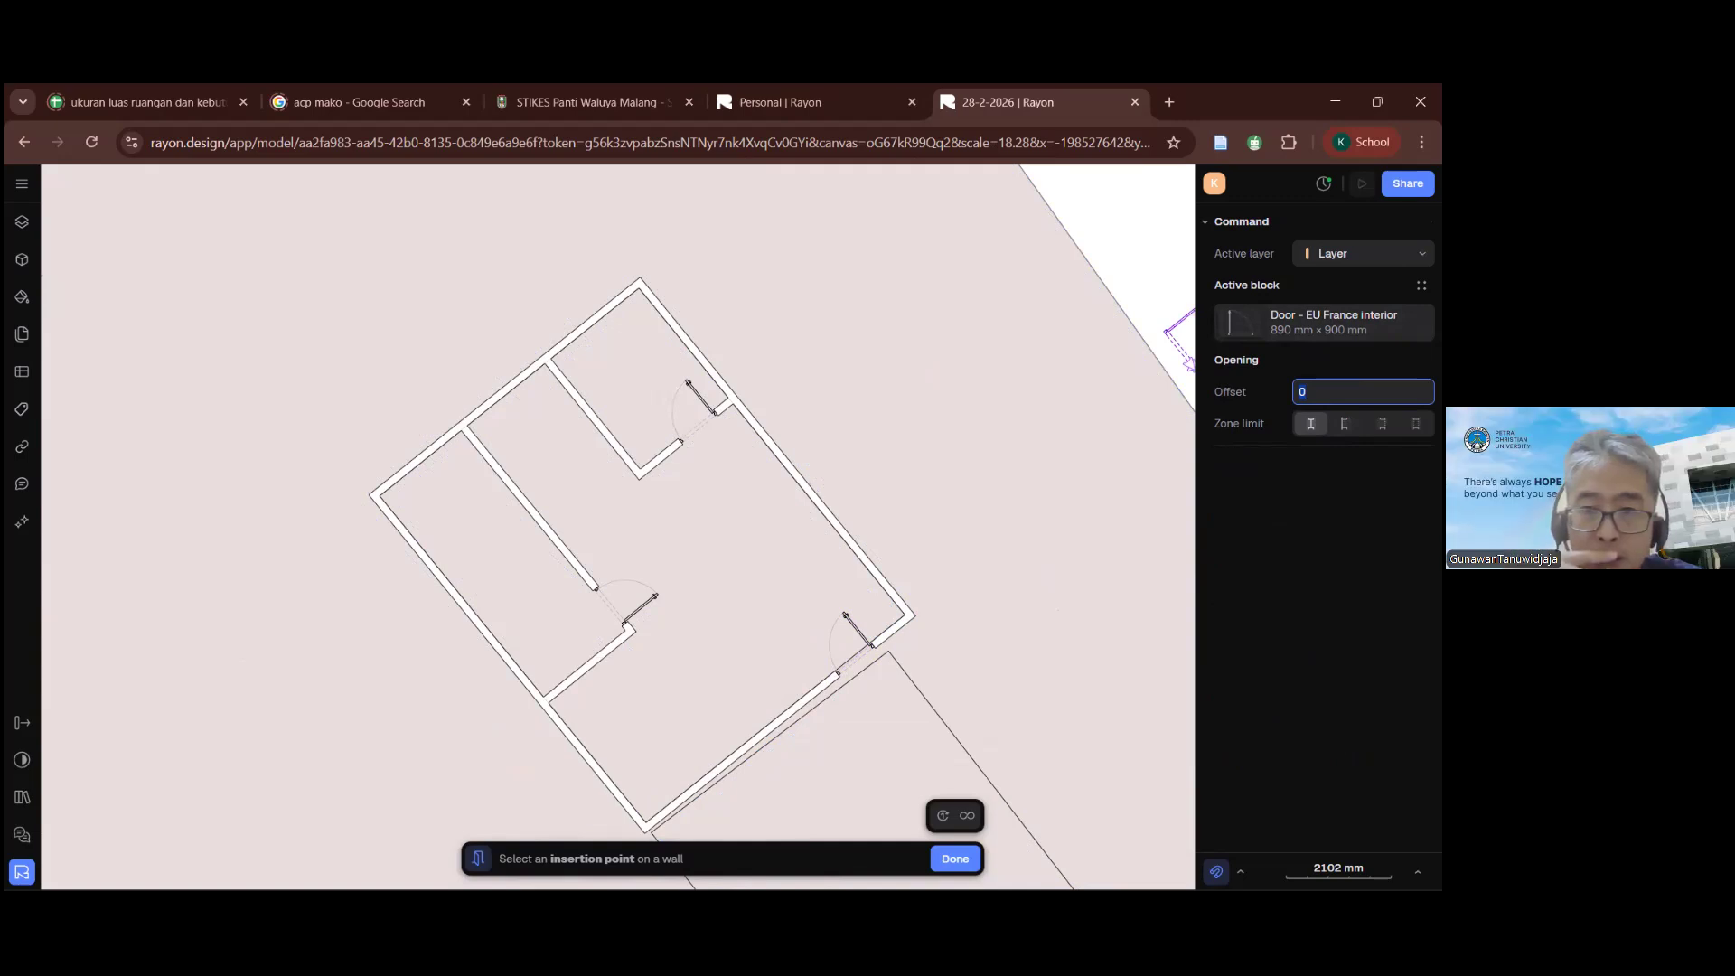
click(535, 515)
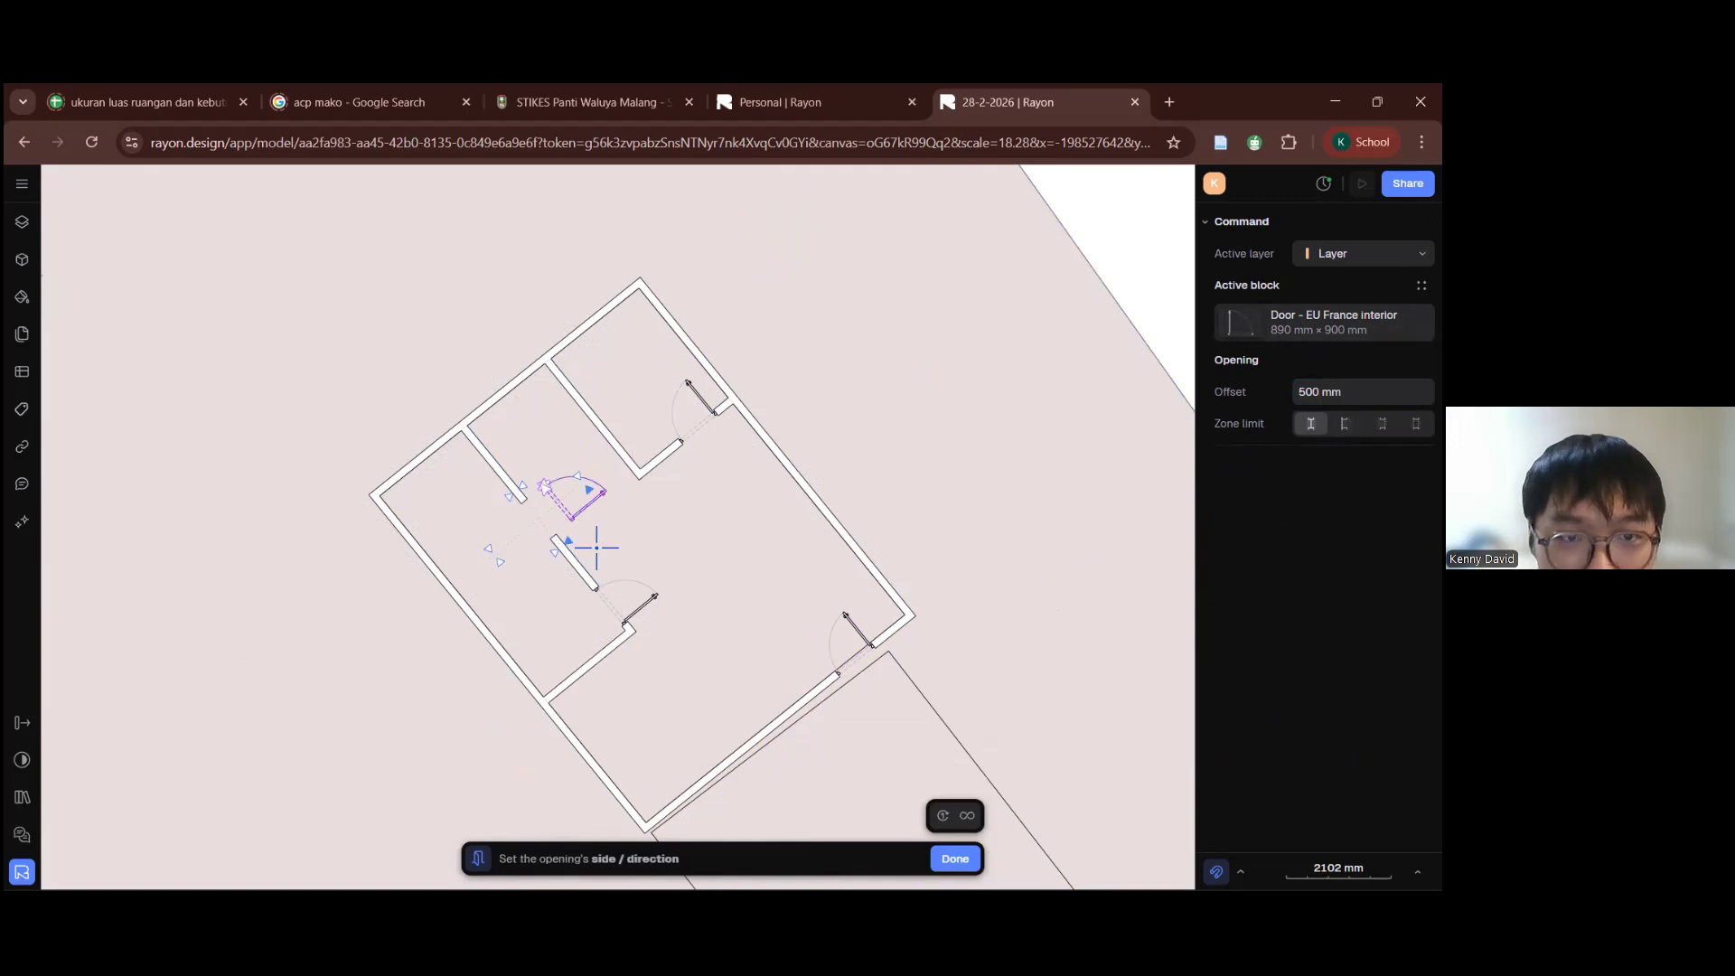
scroll(508, 517, up, 8)
scroll(802, 469, down, 2)
mouse_move(787, 475)
middle_down()
mouse_move(681, 503)
mouse_move(774, 469)
middle_up()
scroll(774, 469, down, 5)
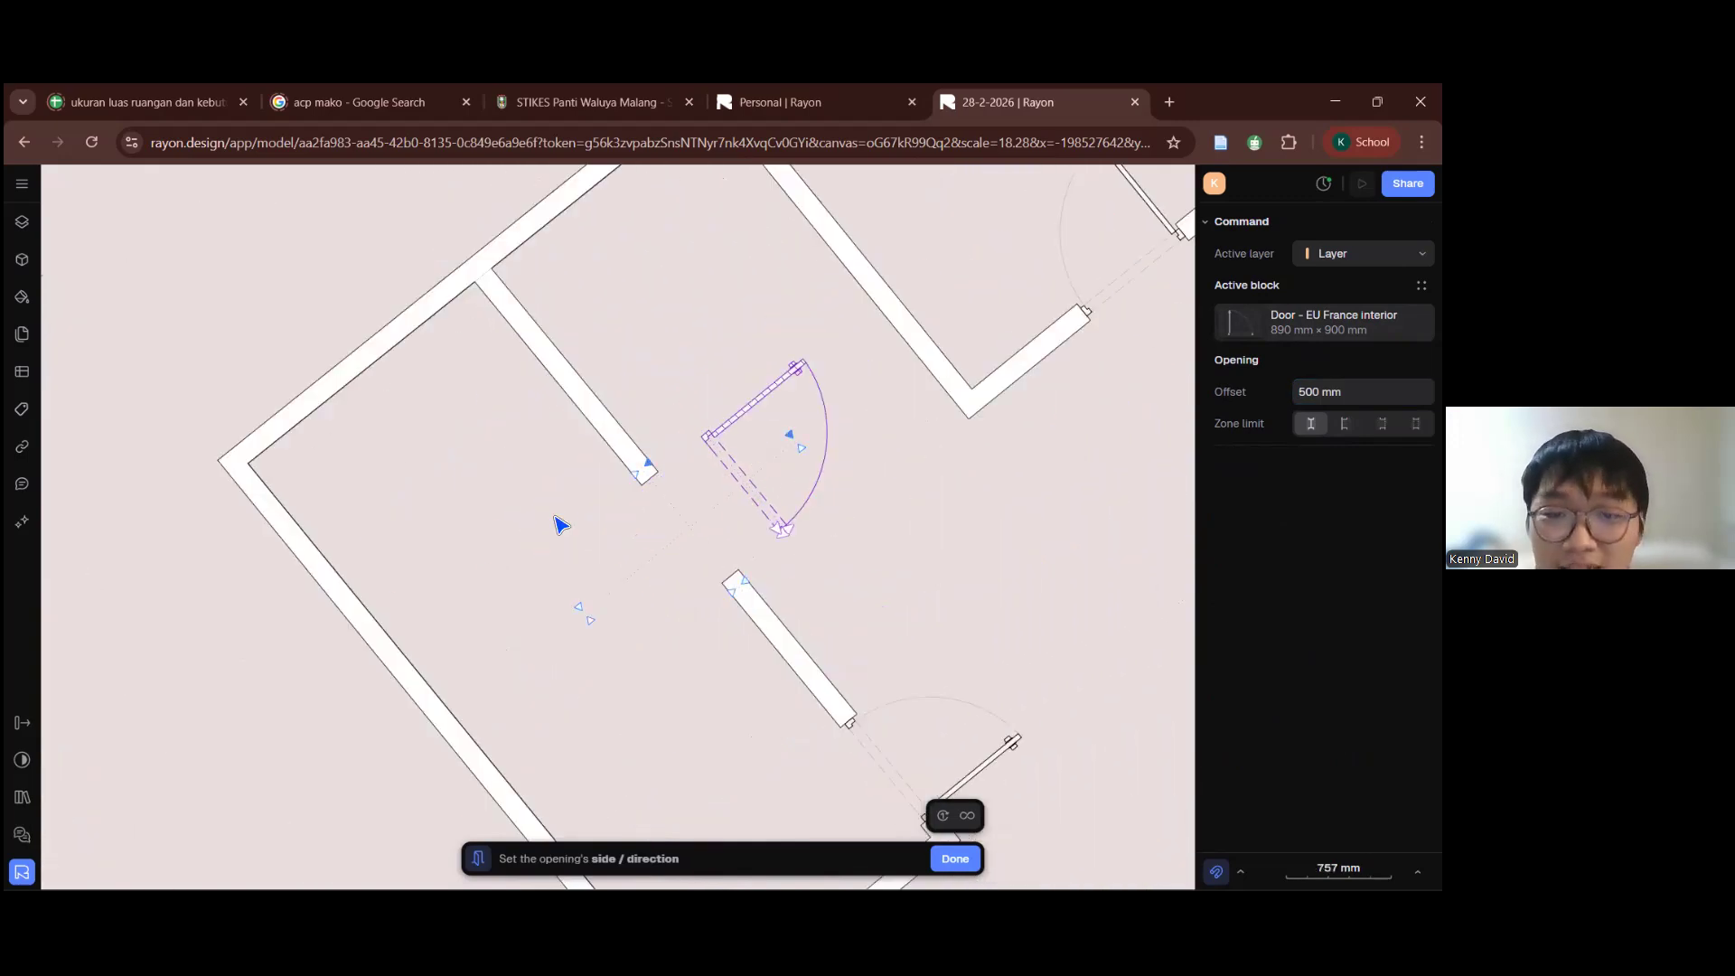
click(748, 572)
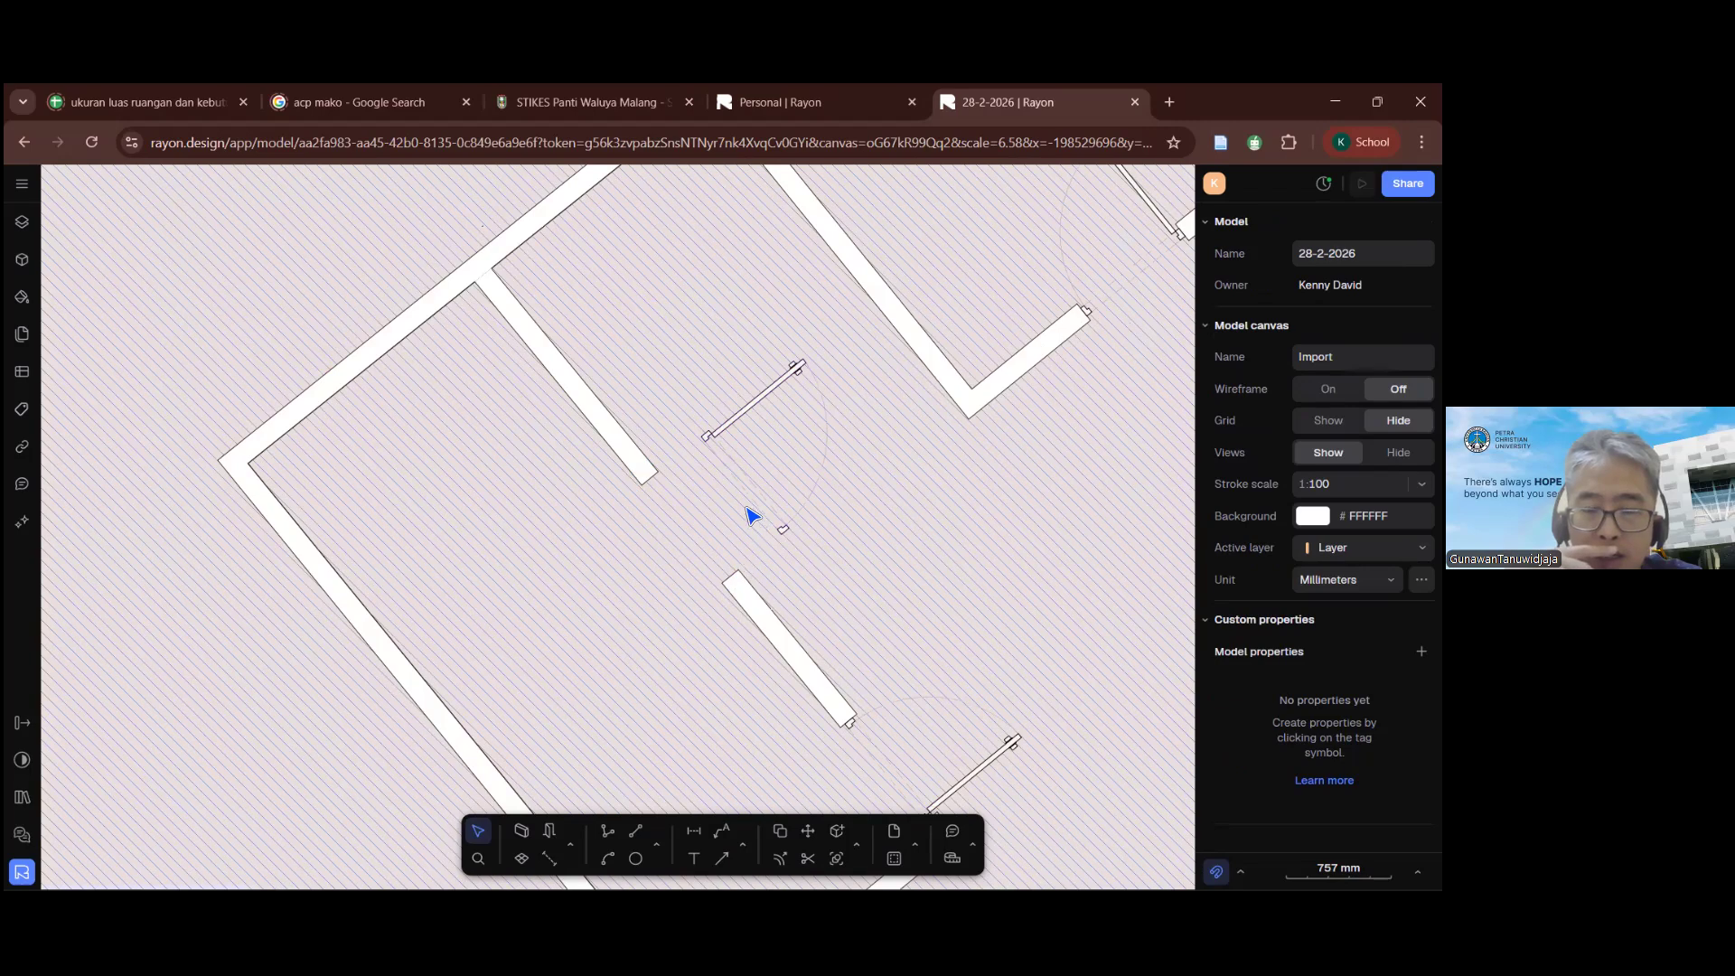
click(760, 562)
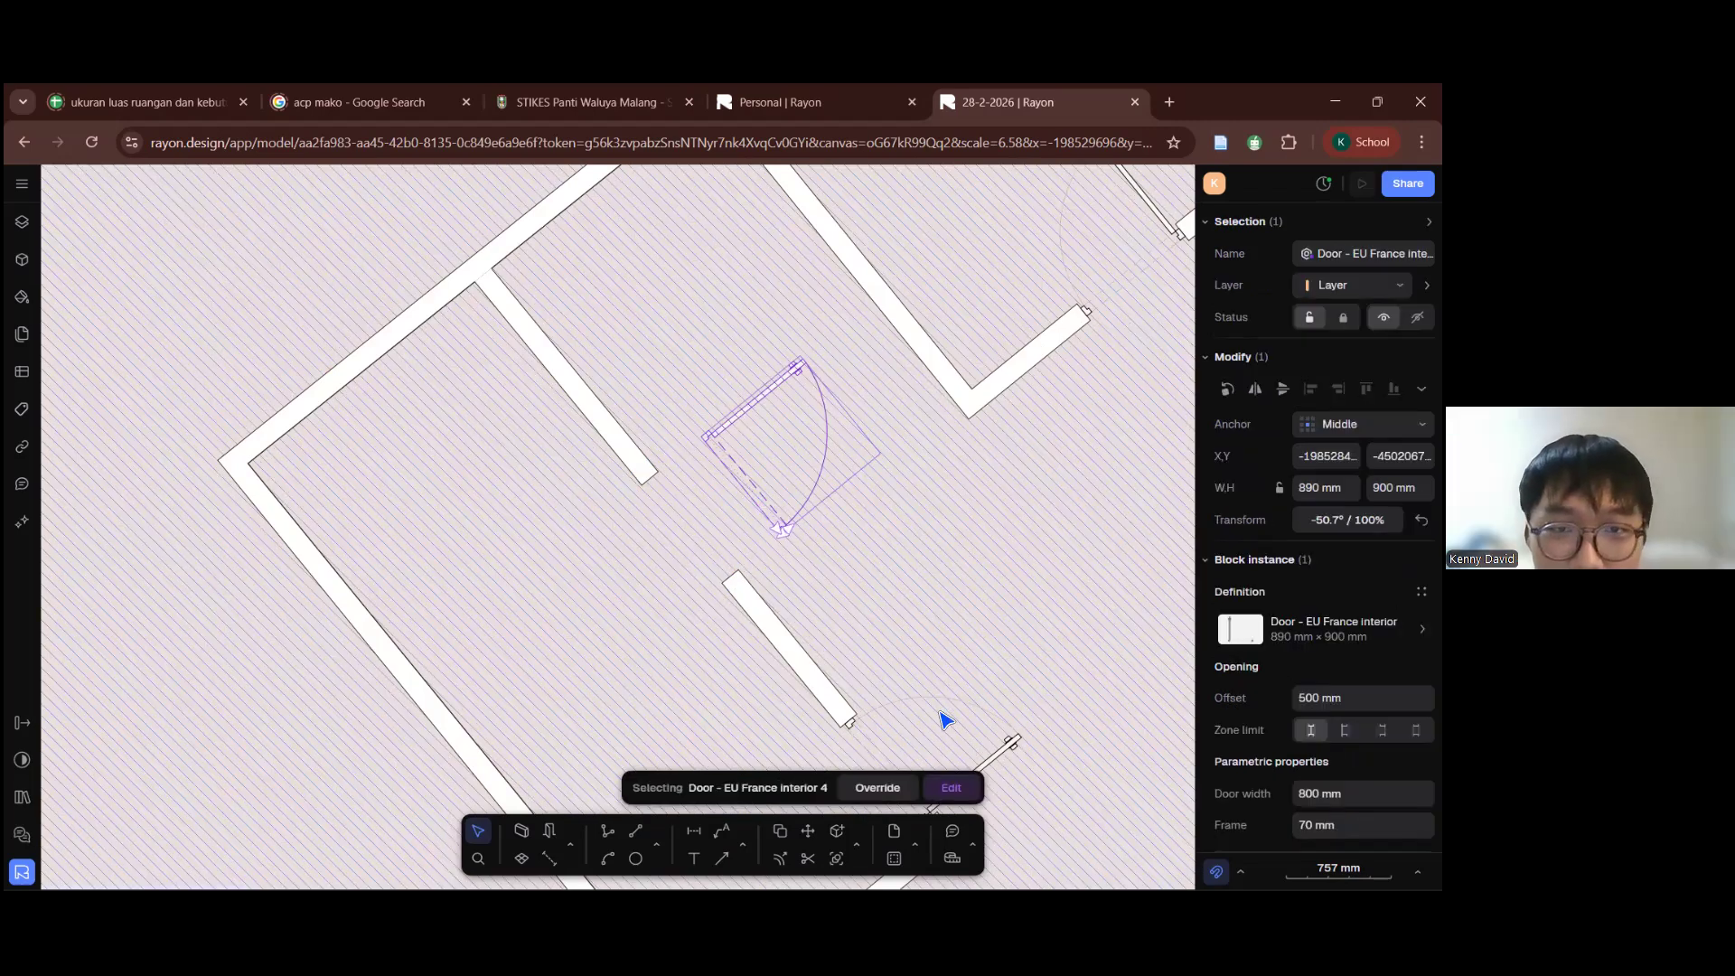
click(919, 669)
Step: Draw a 150 mm cross partition about 2.2 m long between the long partition and the southwest wall, about 3.1 m from the west corner
scroll(855, 662, down, 5)
scroll(855, 663, down, 5)
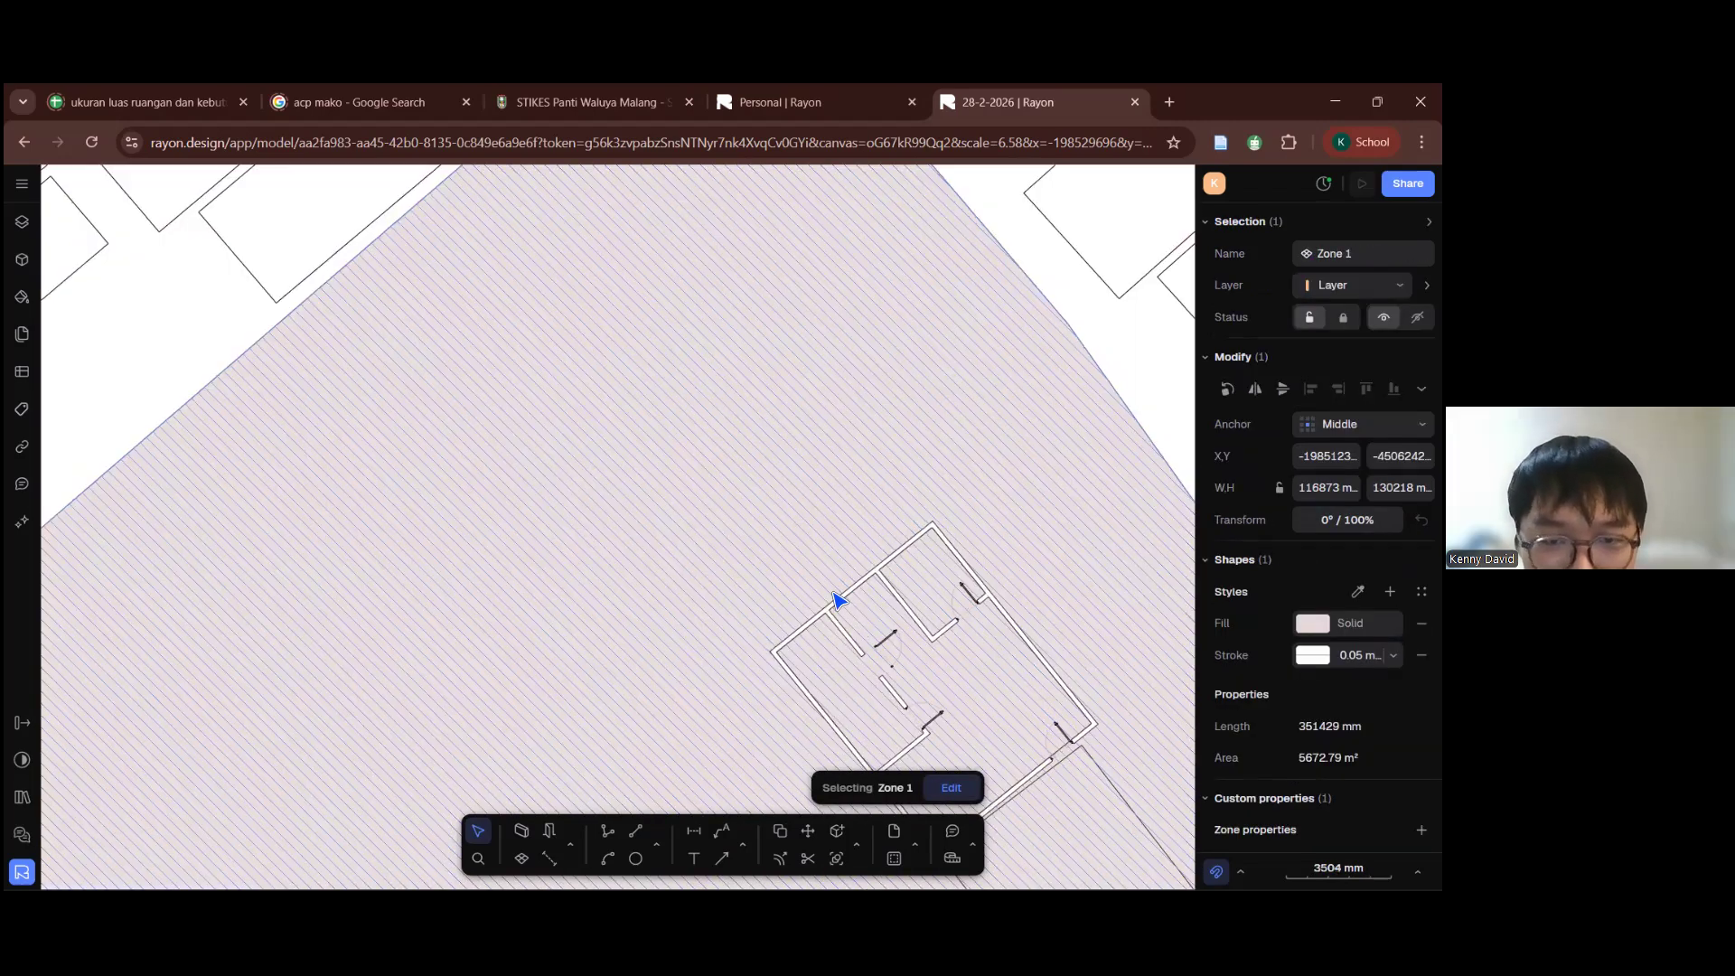
scroll(643, 766, up, 8)
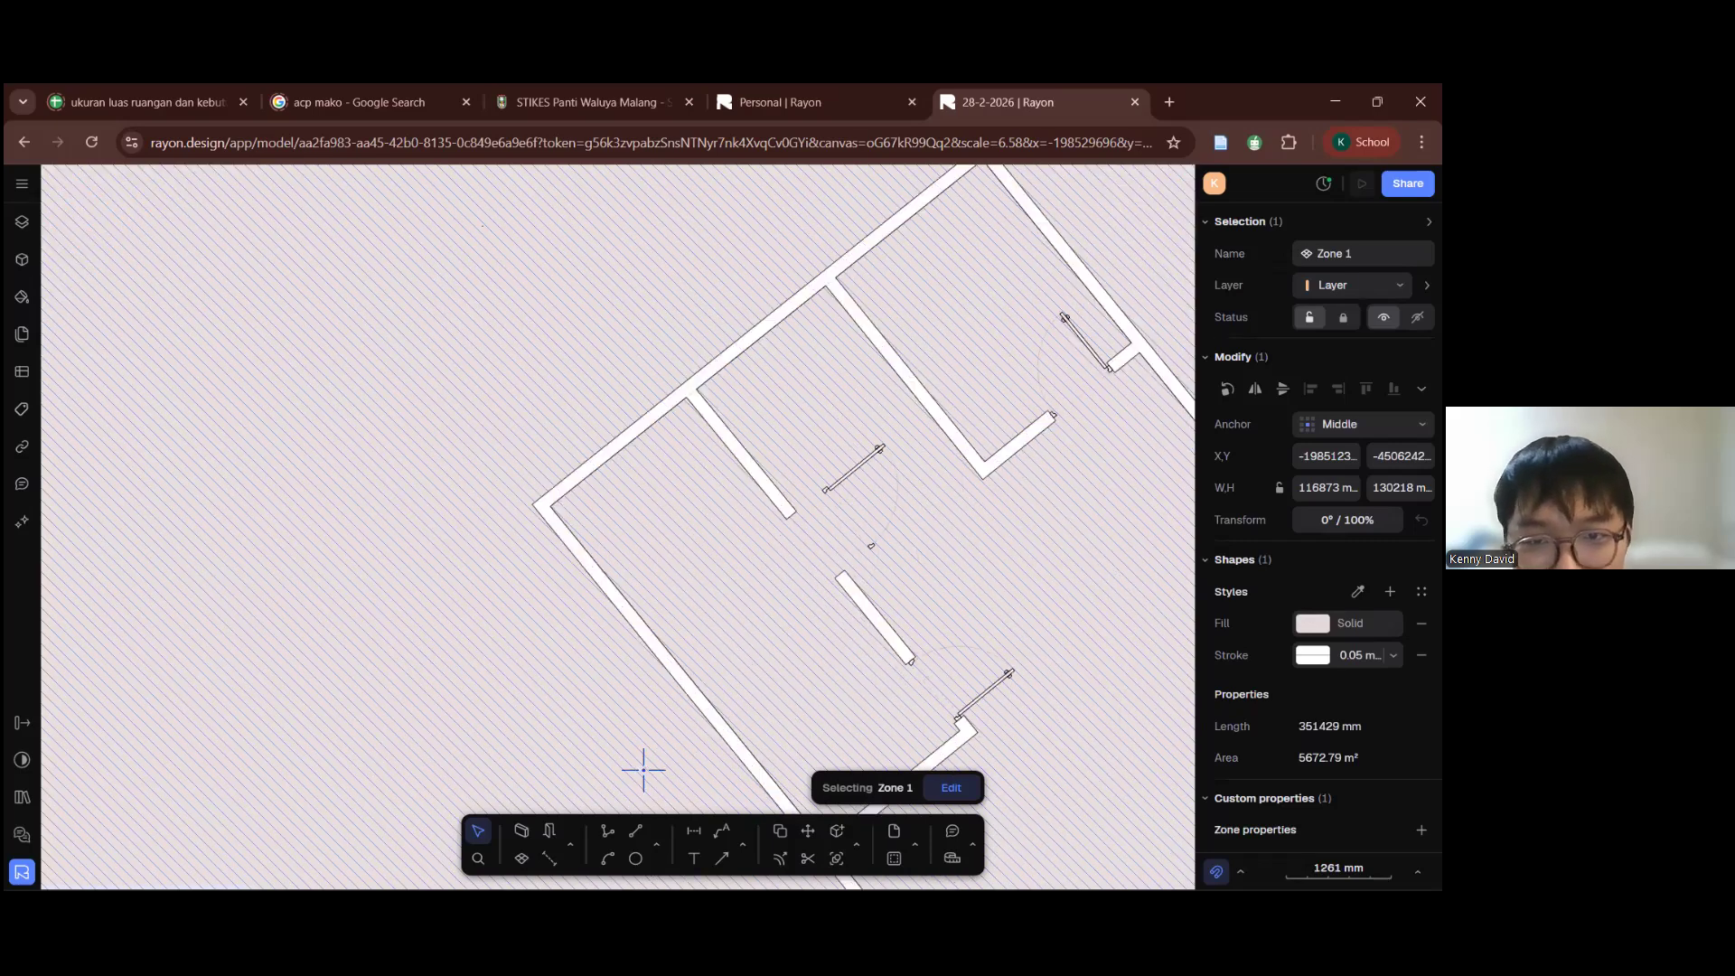
key(Escape)
text(W)
key(Return)
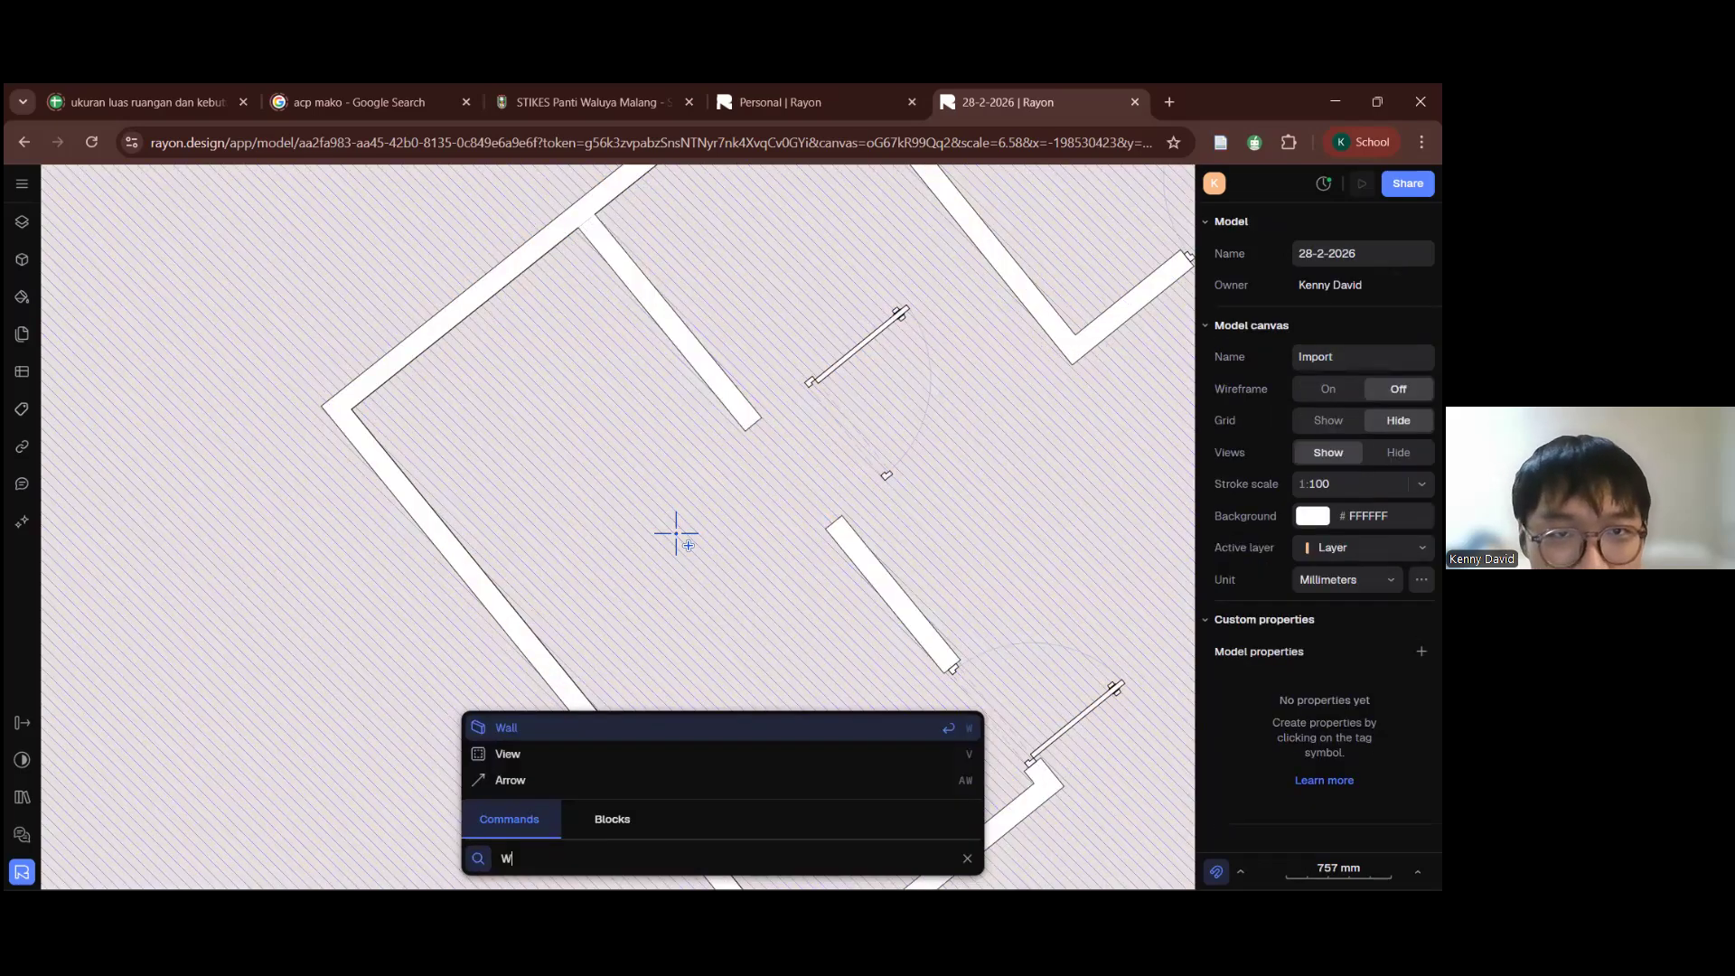
click(643, 752)
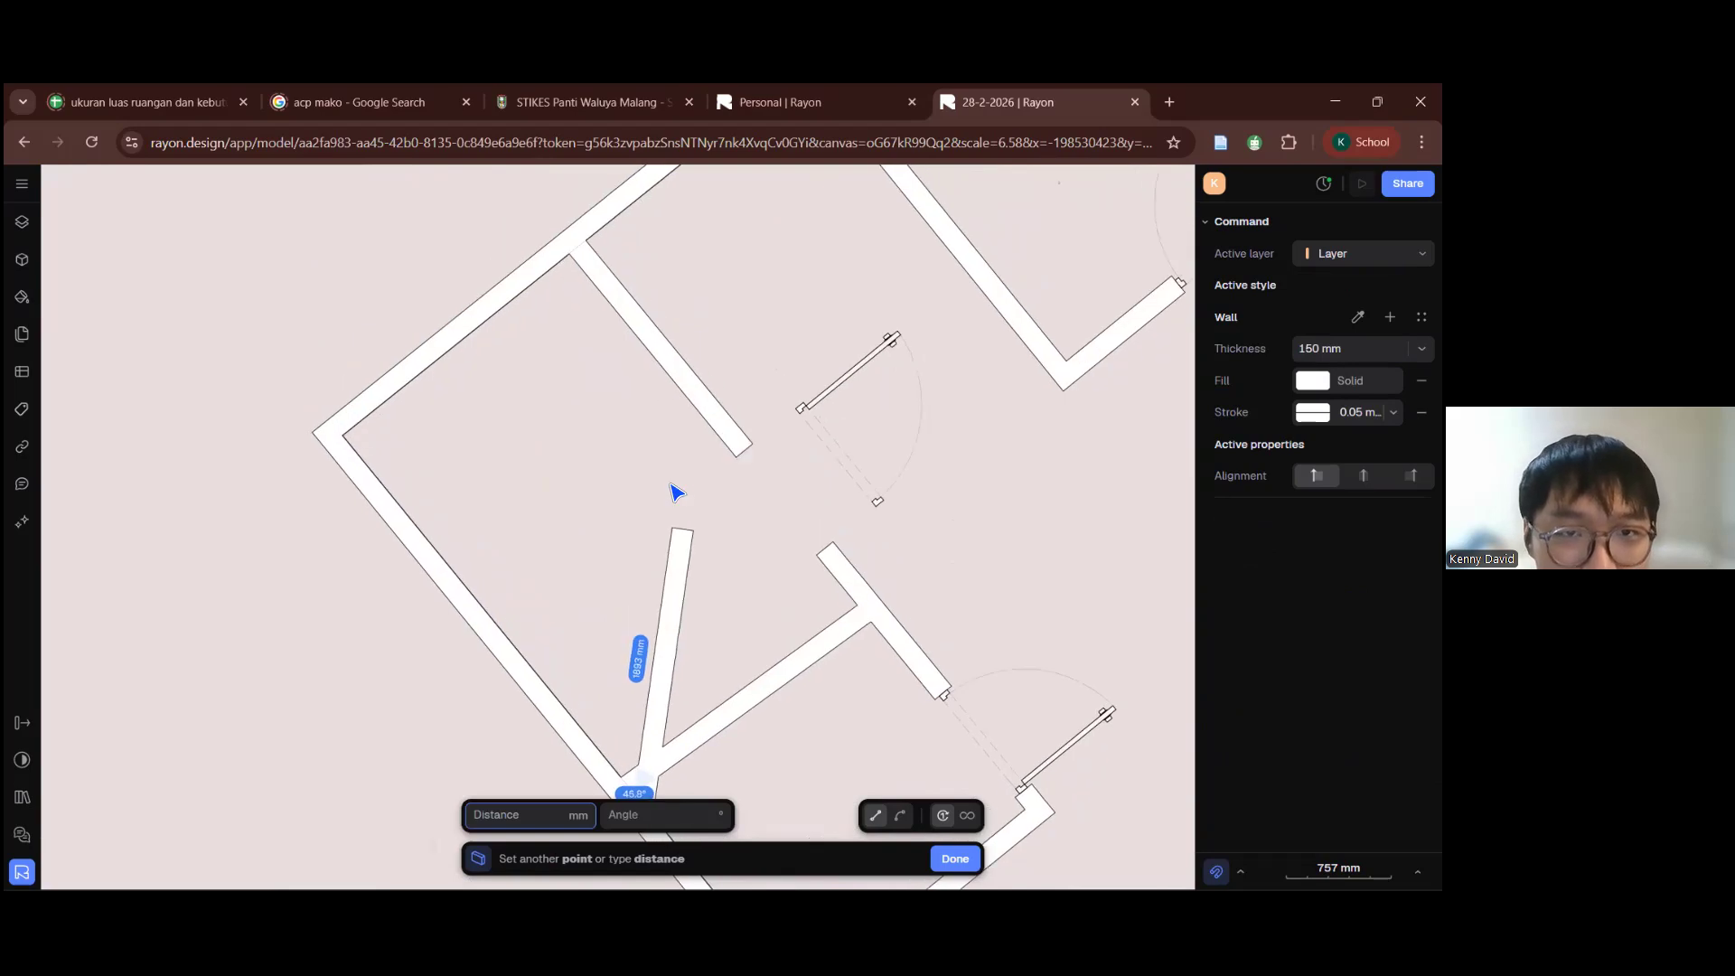
key(Escape)
Step: Draw a second 150 mm cross partition about 2.2 m long in the west room, about 840 mm from the northwest wall
text(W\)
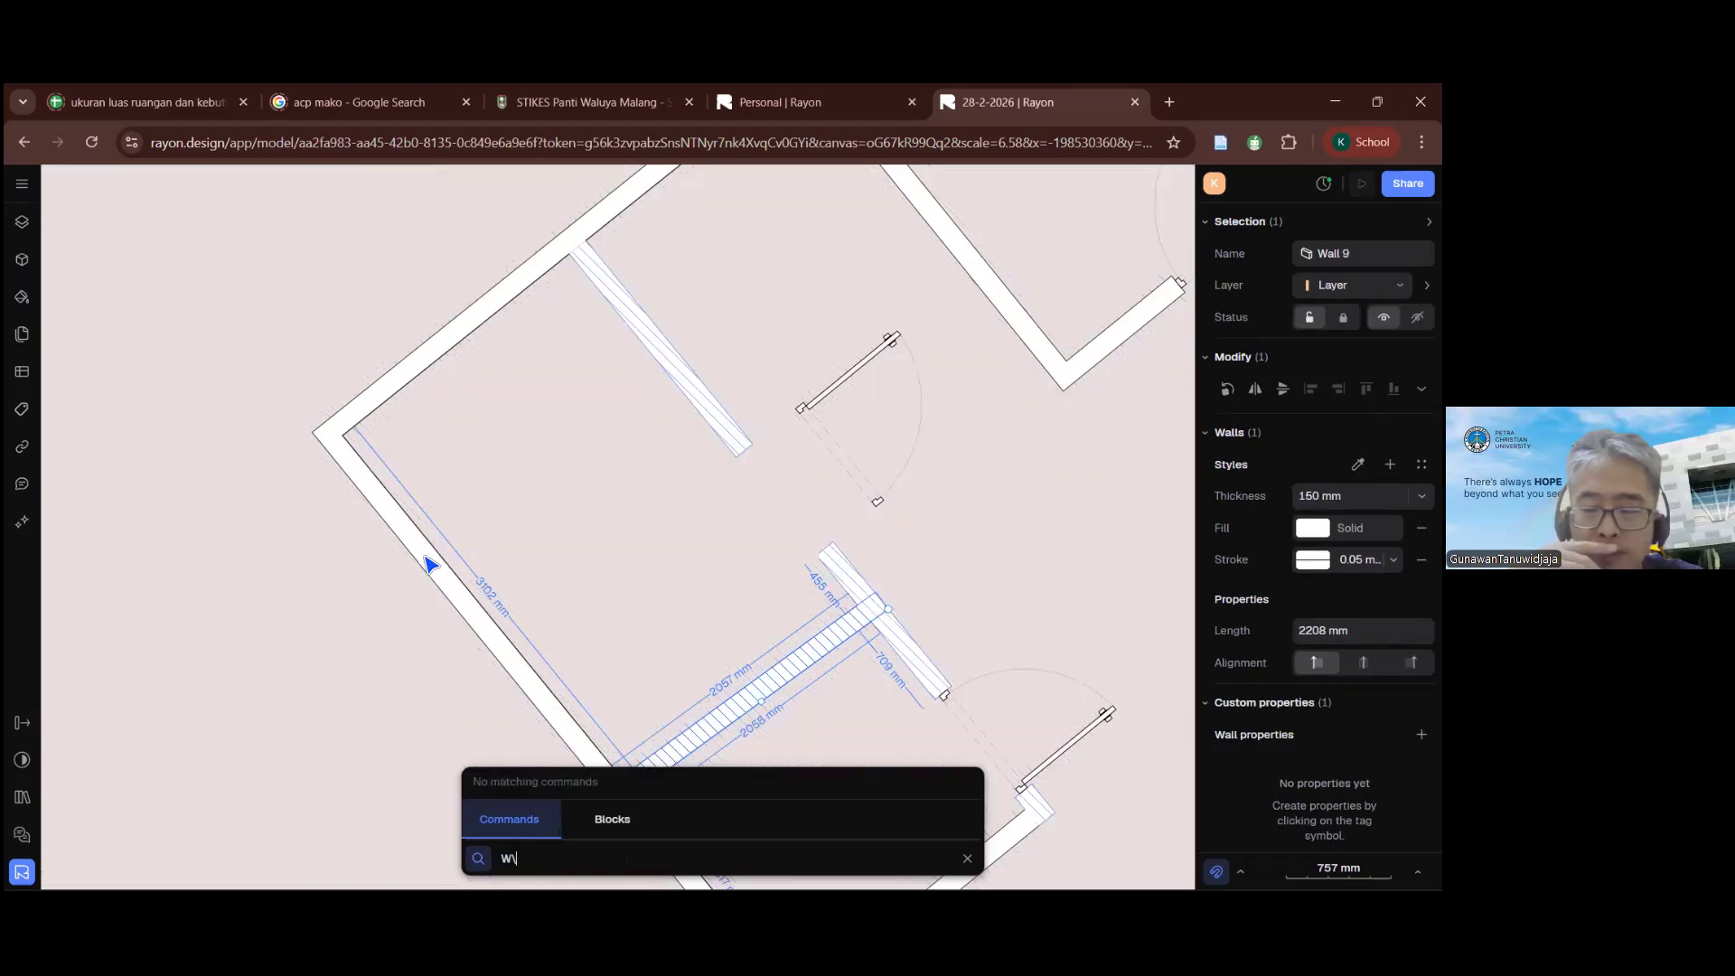
key(BackSpace)
key(Return)
click(657, 356)
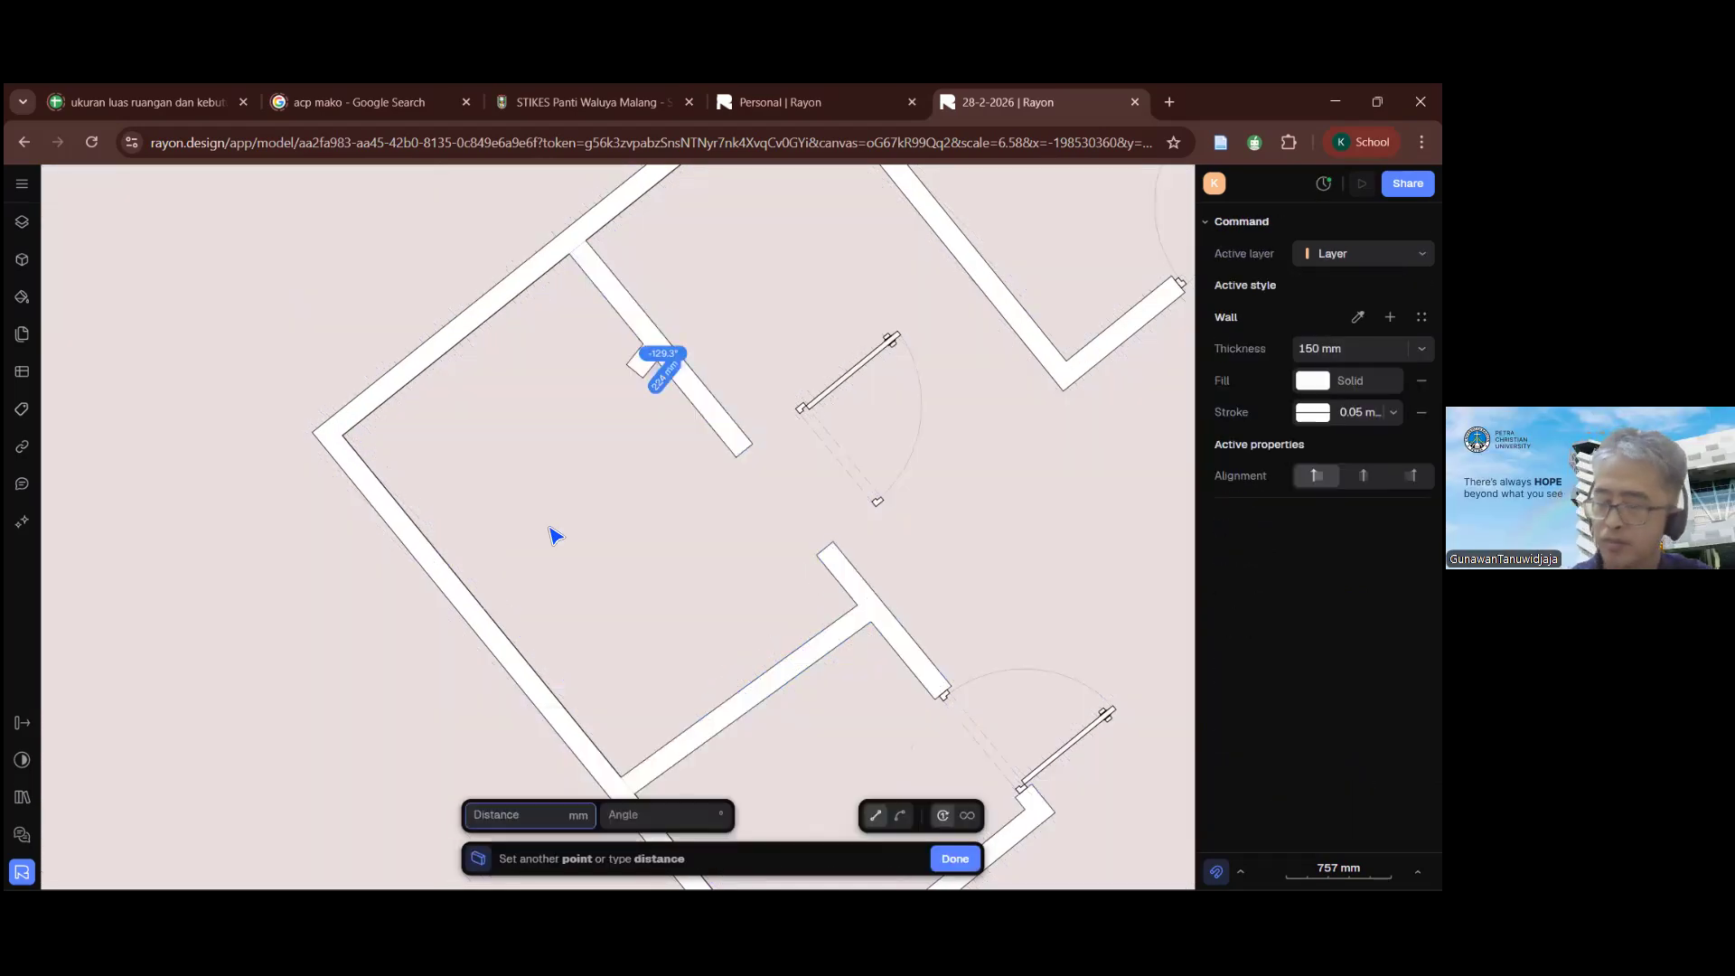
click(420, 552)
key(Escape)
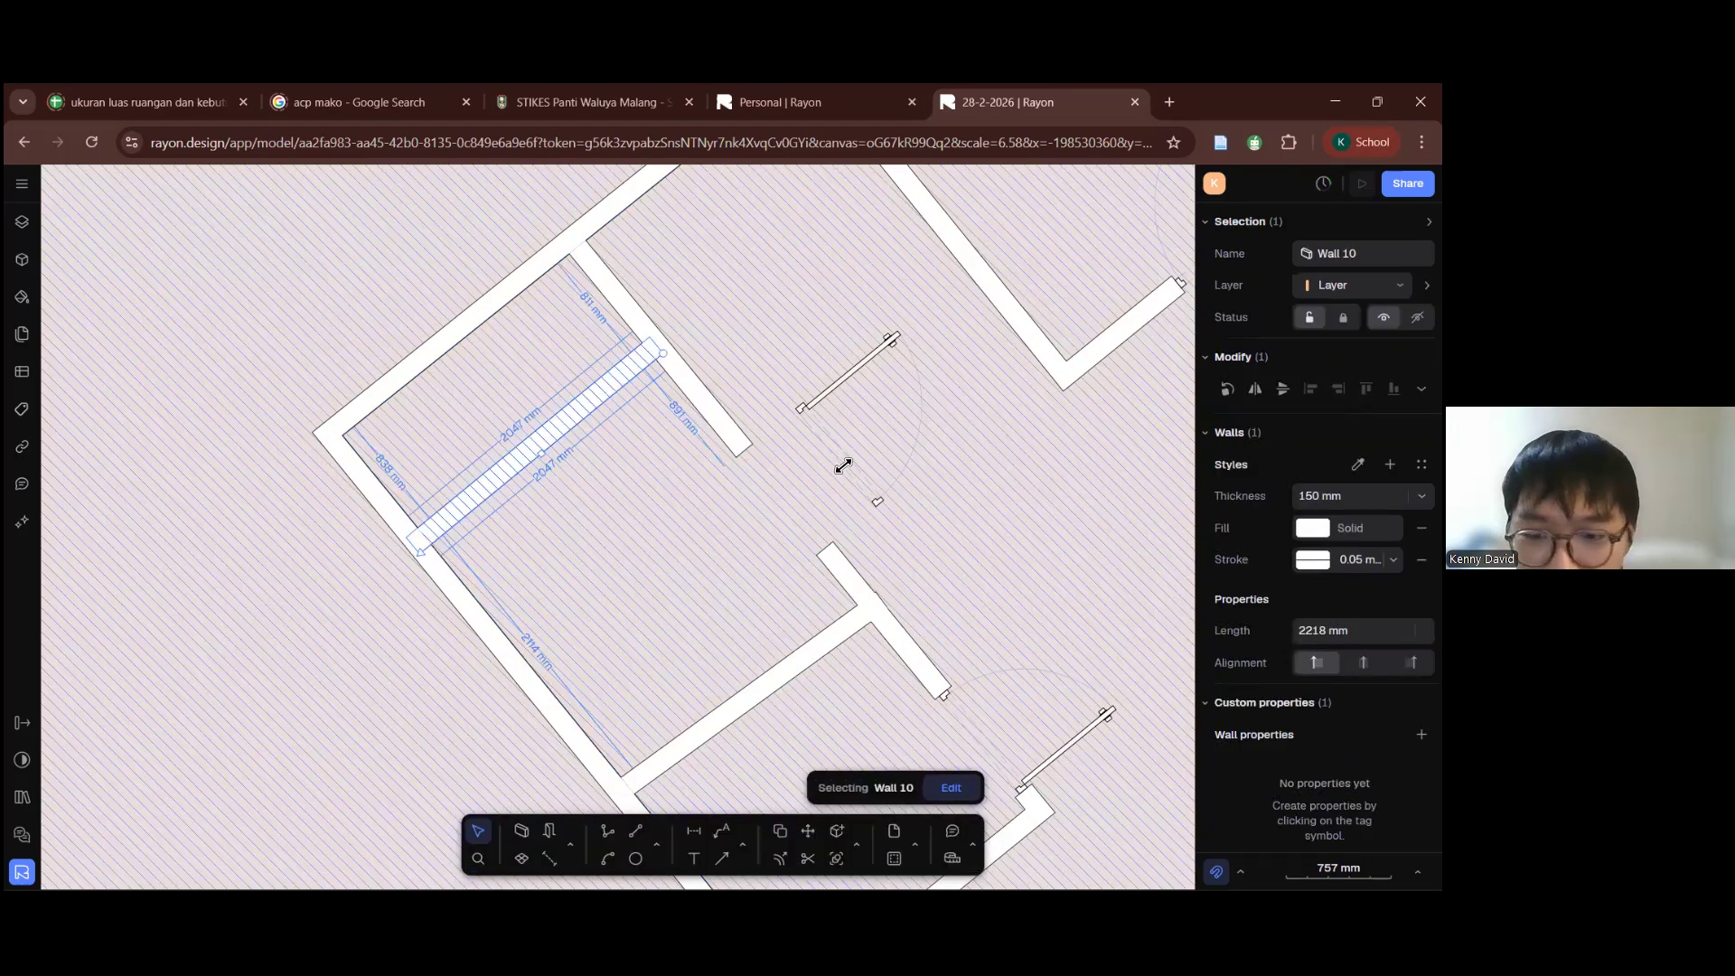
Step: Delete the interior door standing clear of the west room's long partition
key(Escape)
click(844, 465)
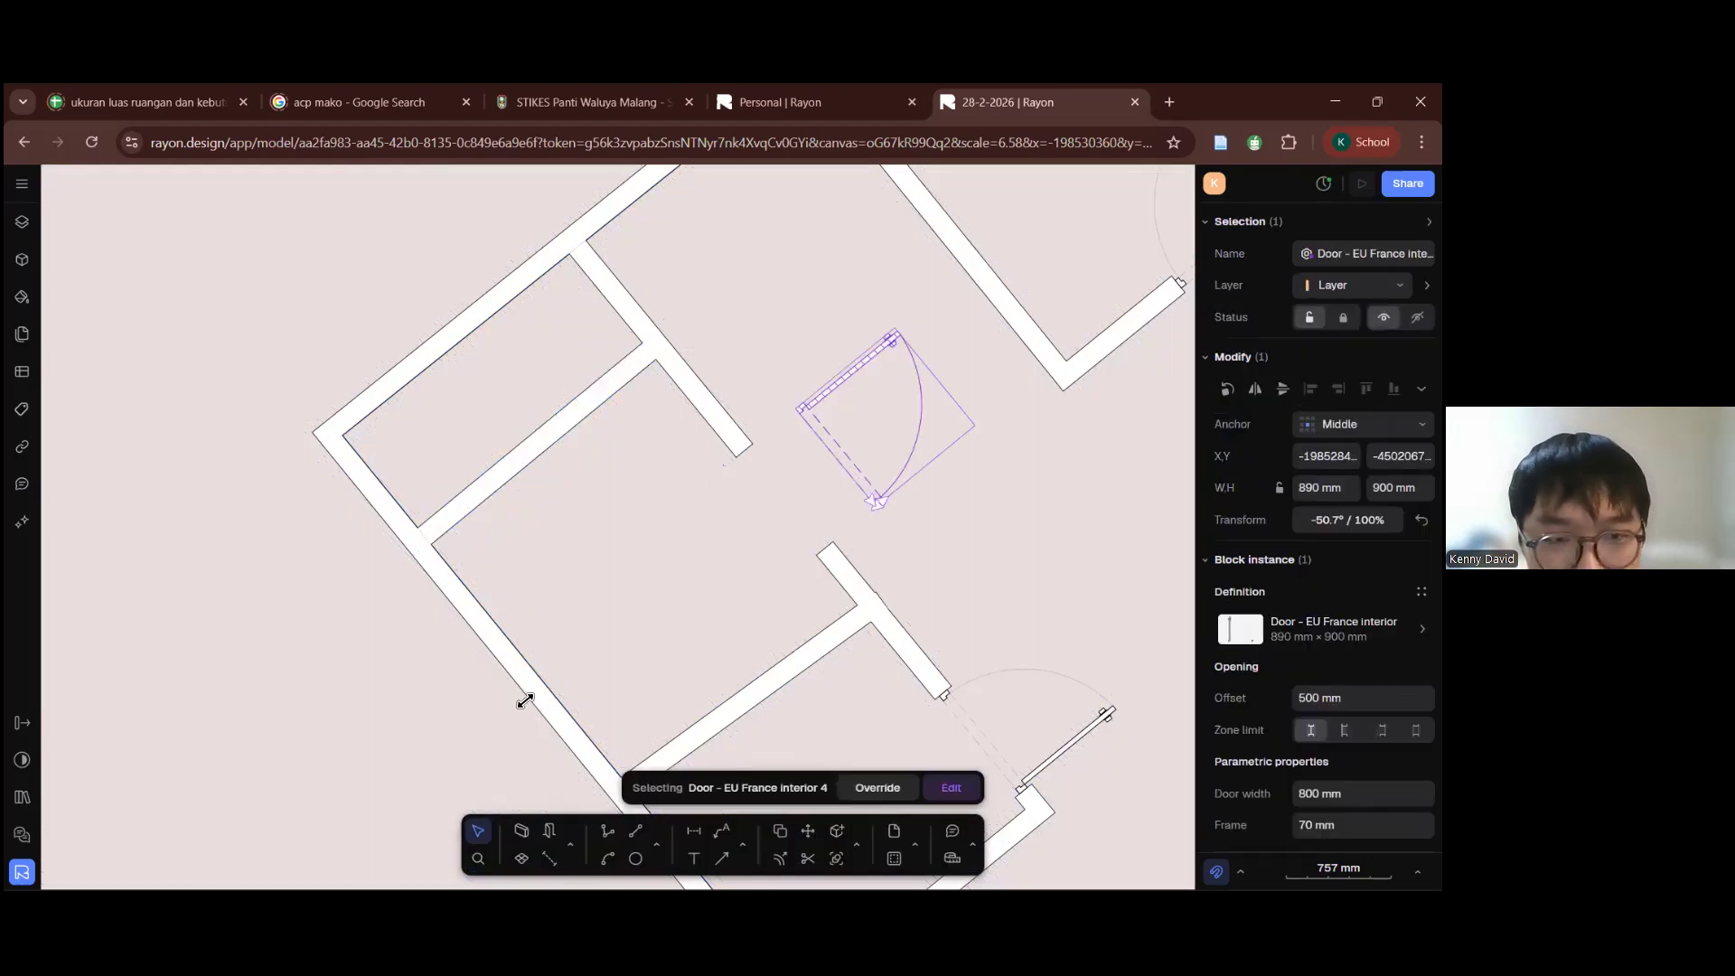
key(Delete)
Step: Place a Door - EU France interior in the long partition about 180 mm northwest of the southern cross partition, swinging into the main space
text(op)
key(Return)
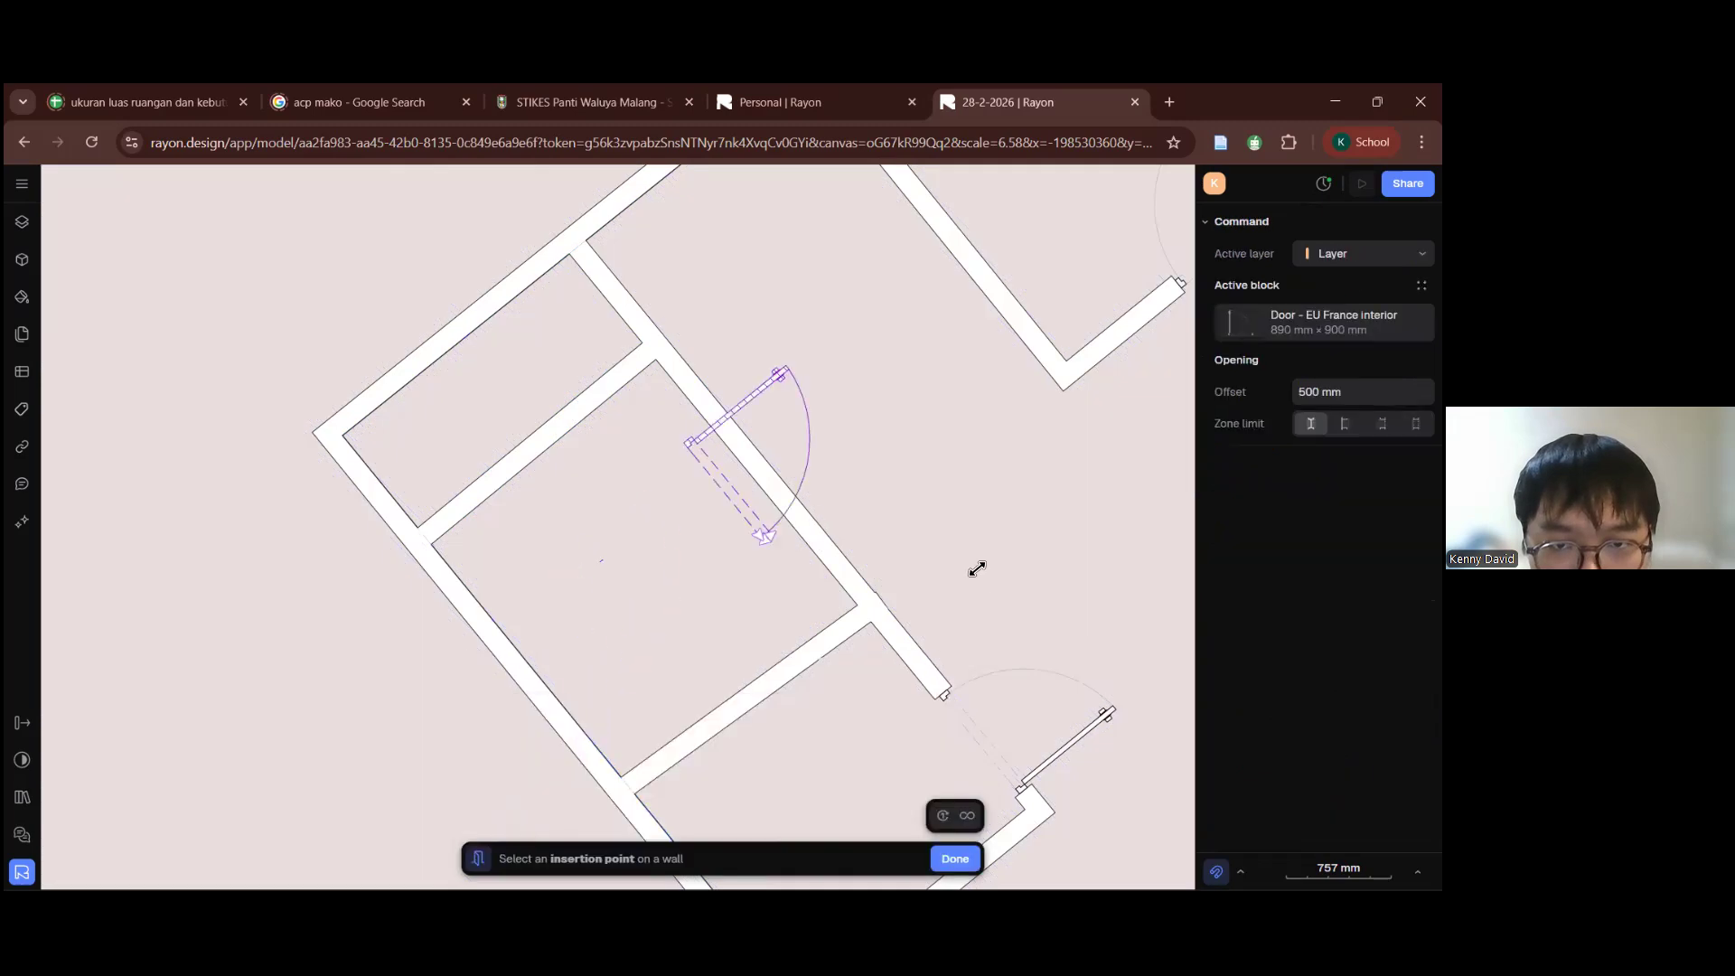
click(873, 556)
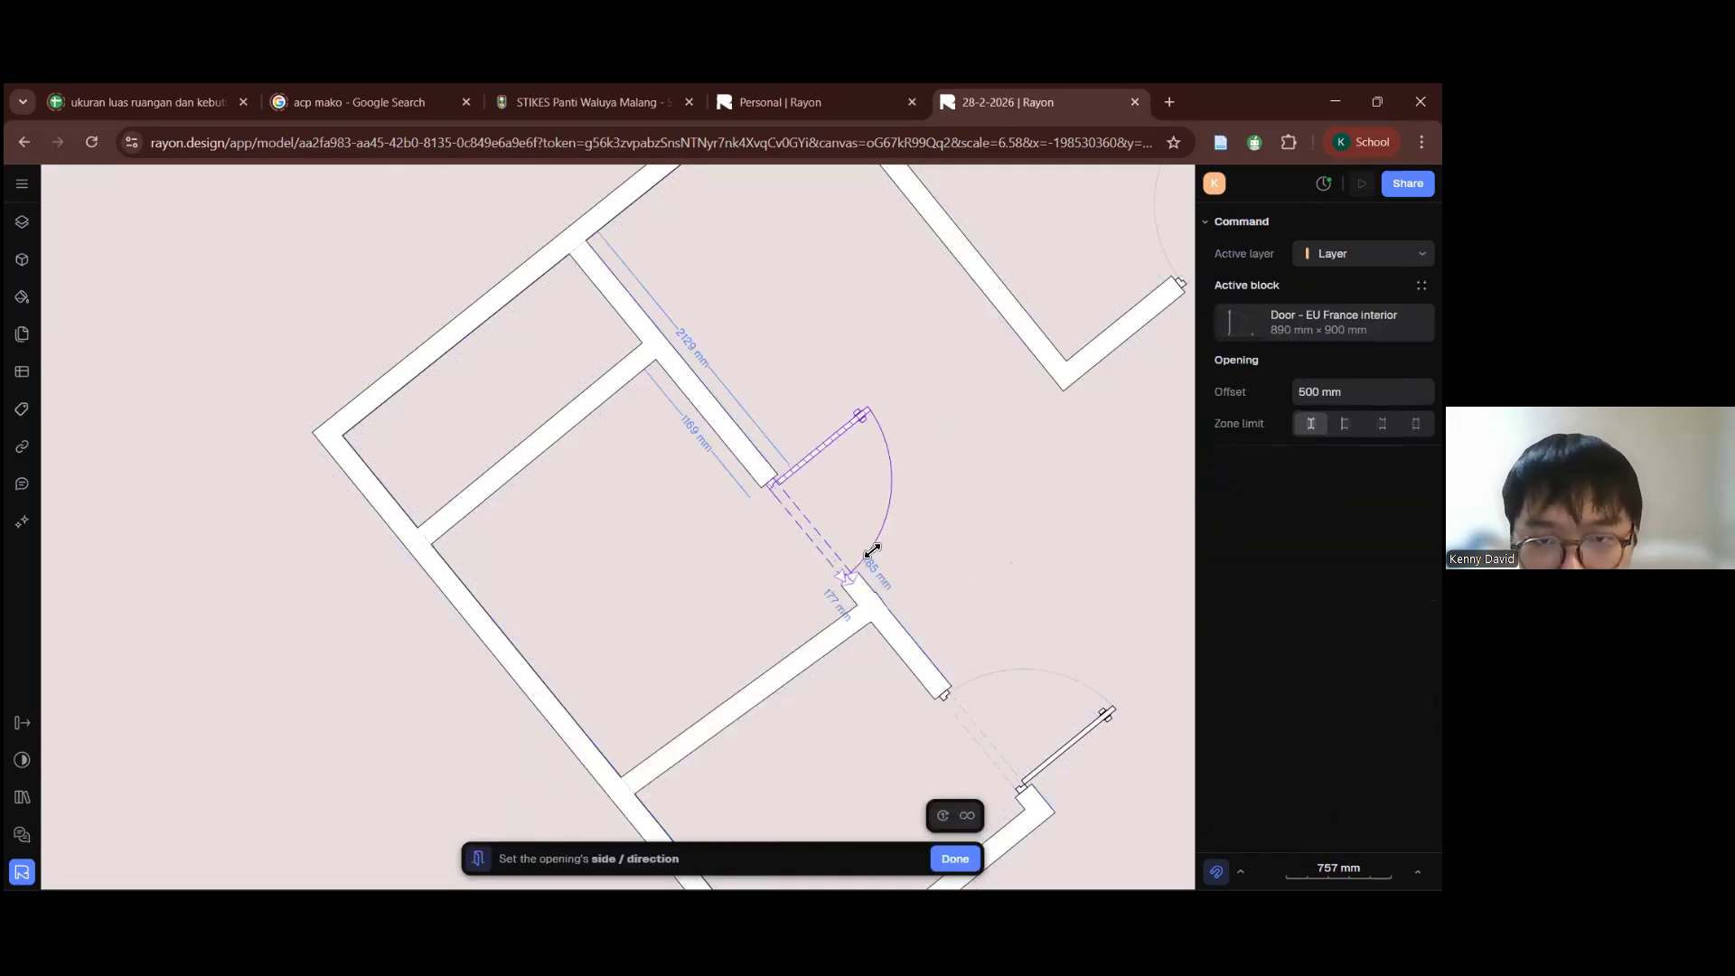
click(875, 553)
click(877, 557)
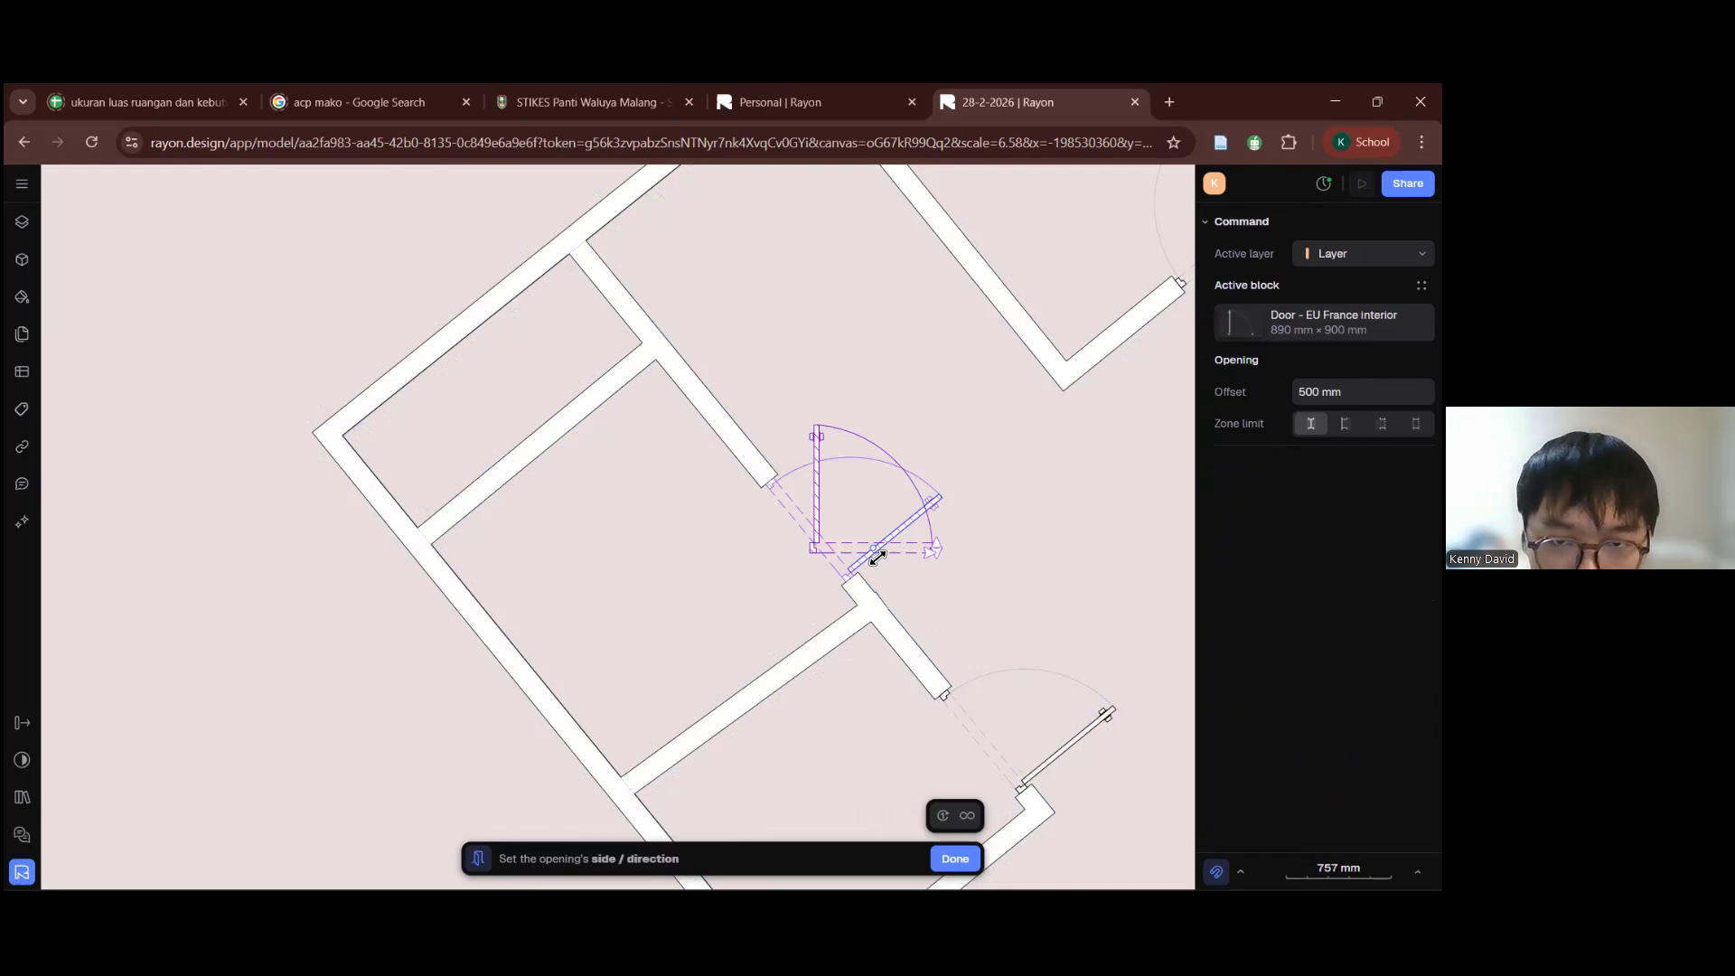
key(Escape)
Step: Copy the new door about 2.1 m along the long partition to its end beside the northwest wall
text(c)
key(Return)
click(880, 564)
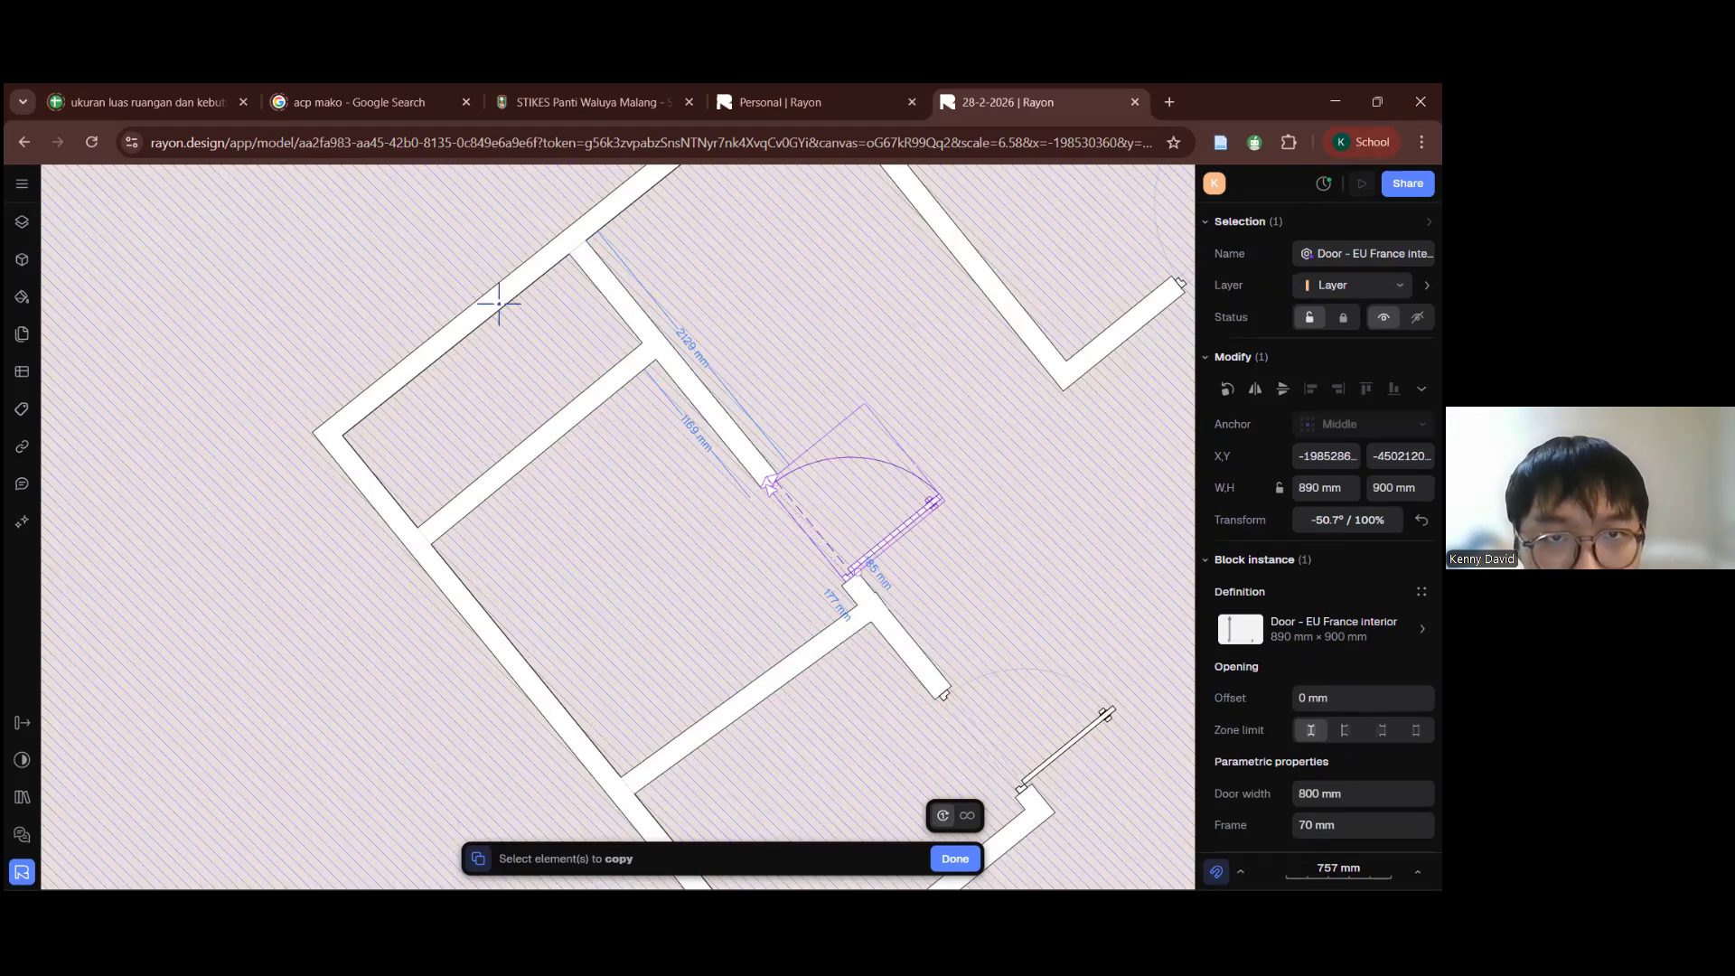
click(658, 467)
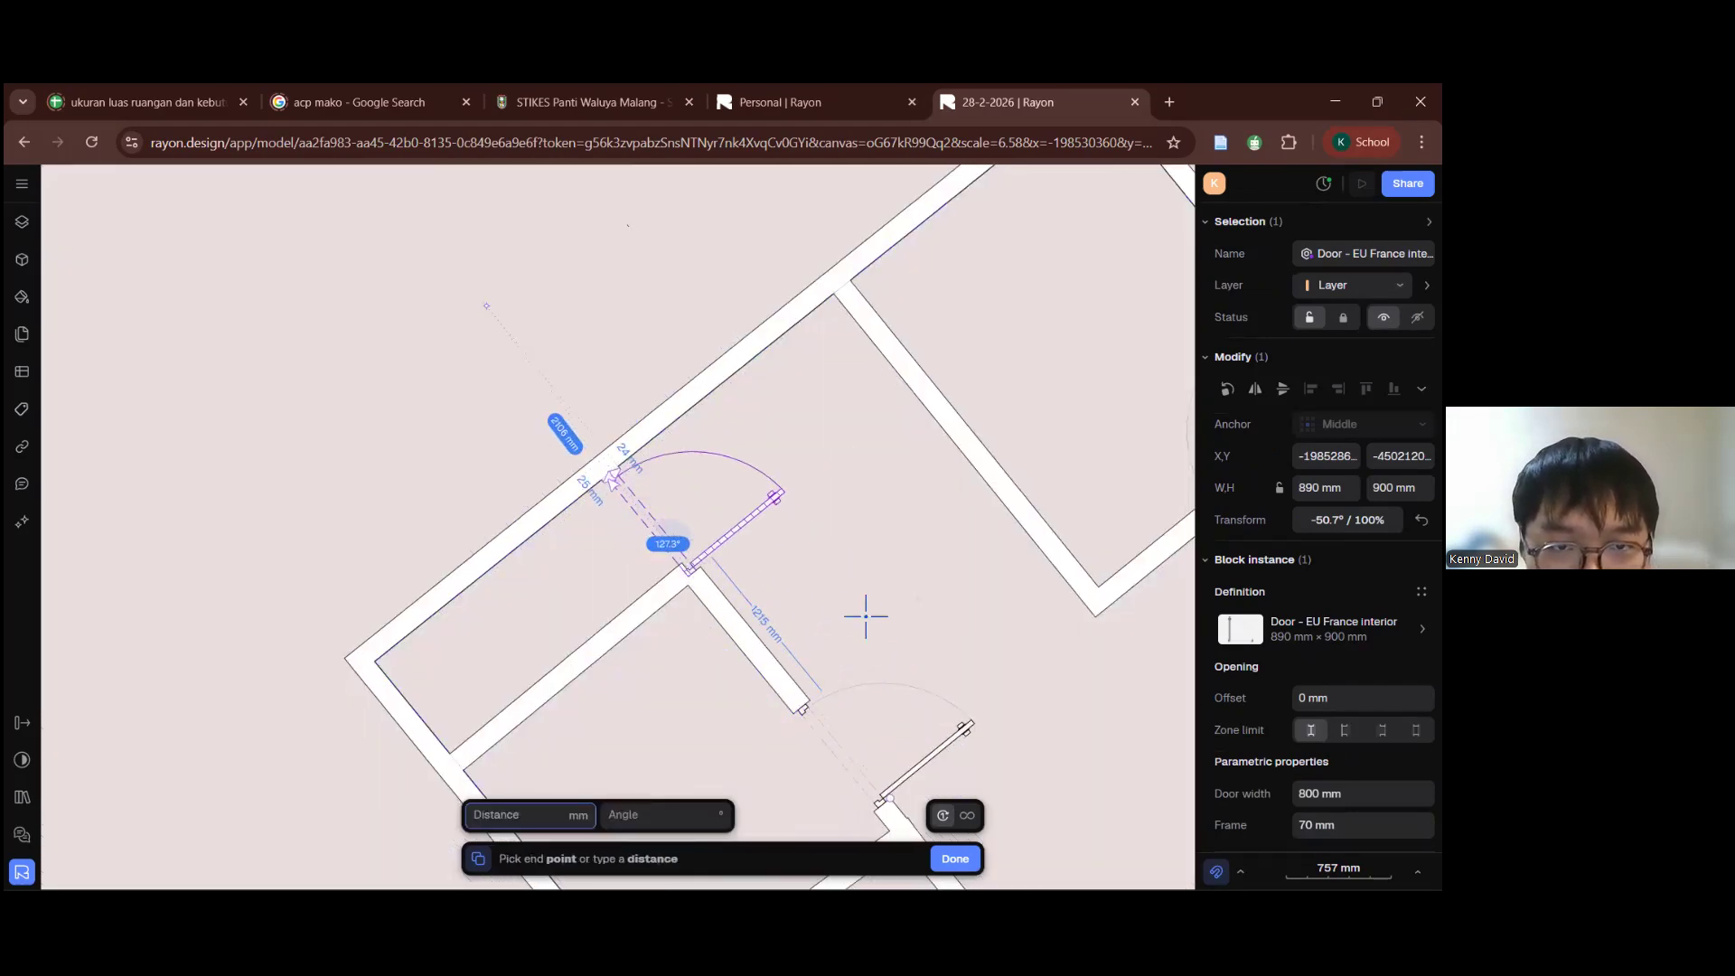
double_click(735, 542)
click(780, 831)
scroll(791, 460, down, 5)
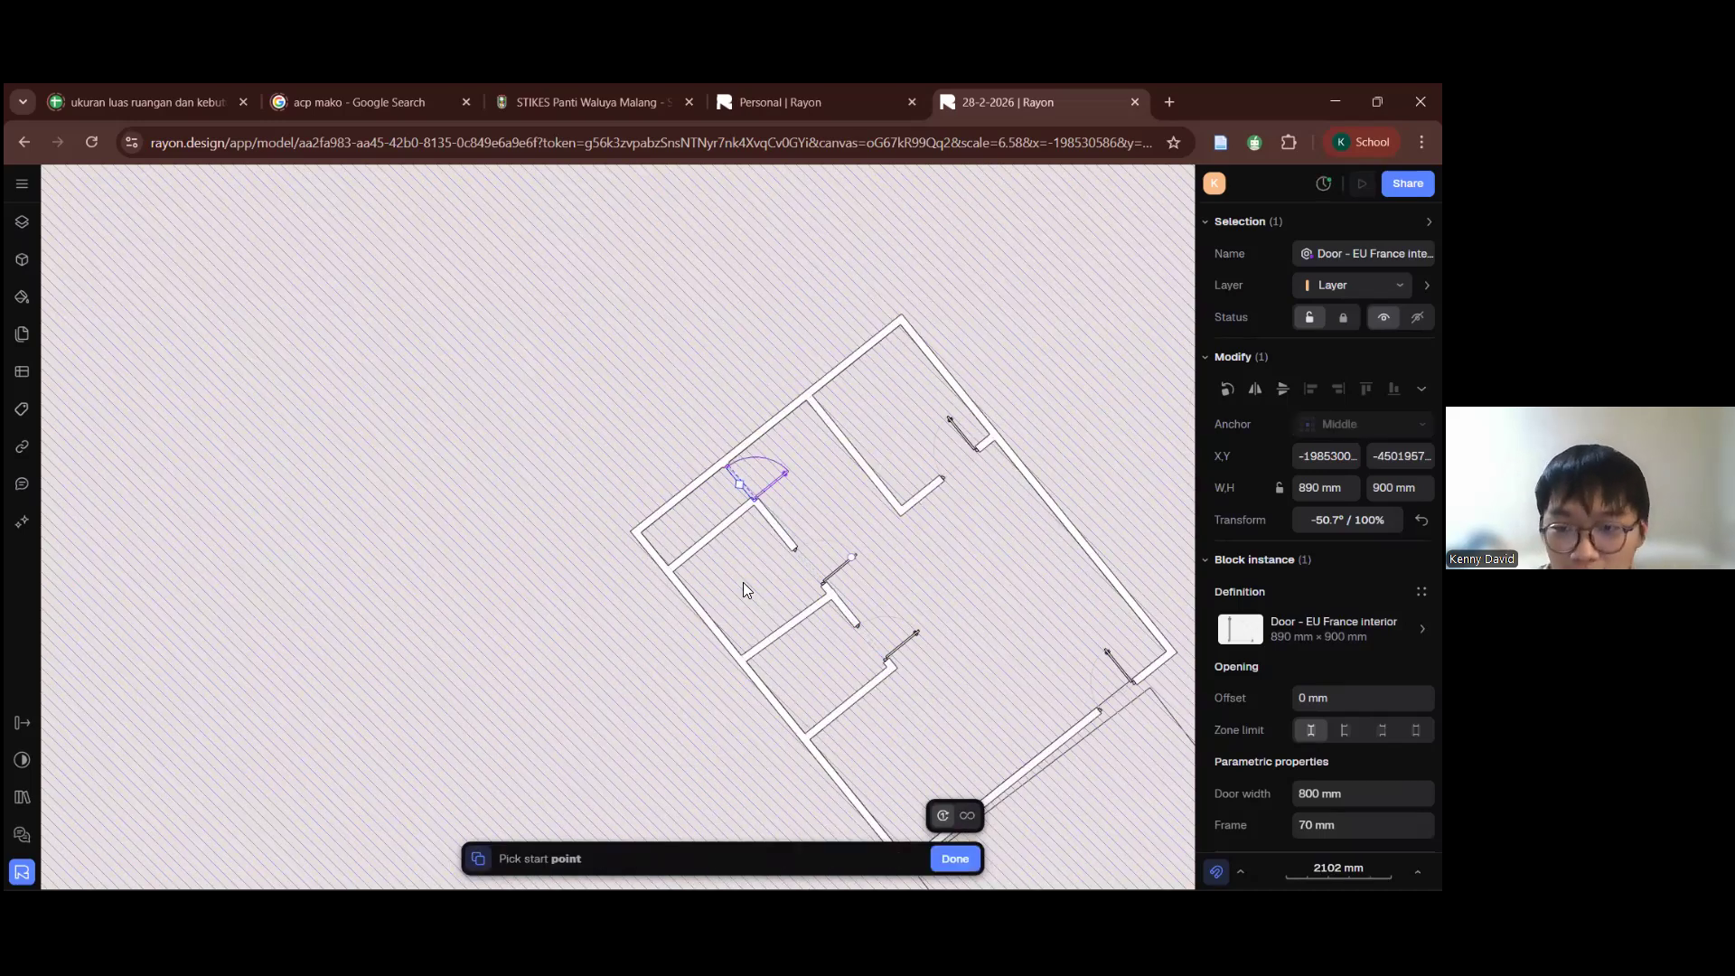
scroll(719, 491, up, 5)
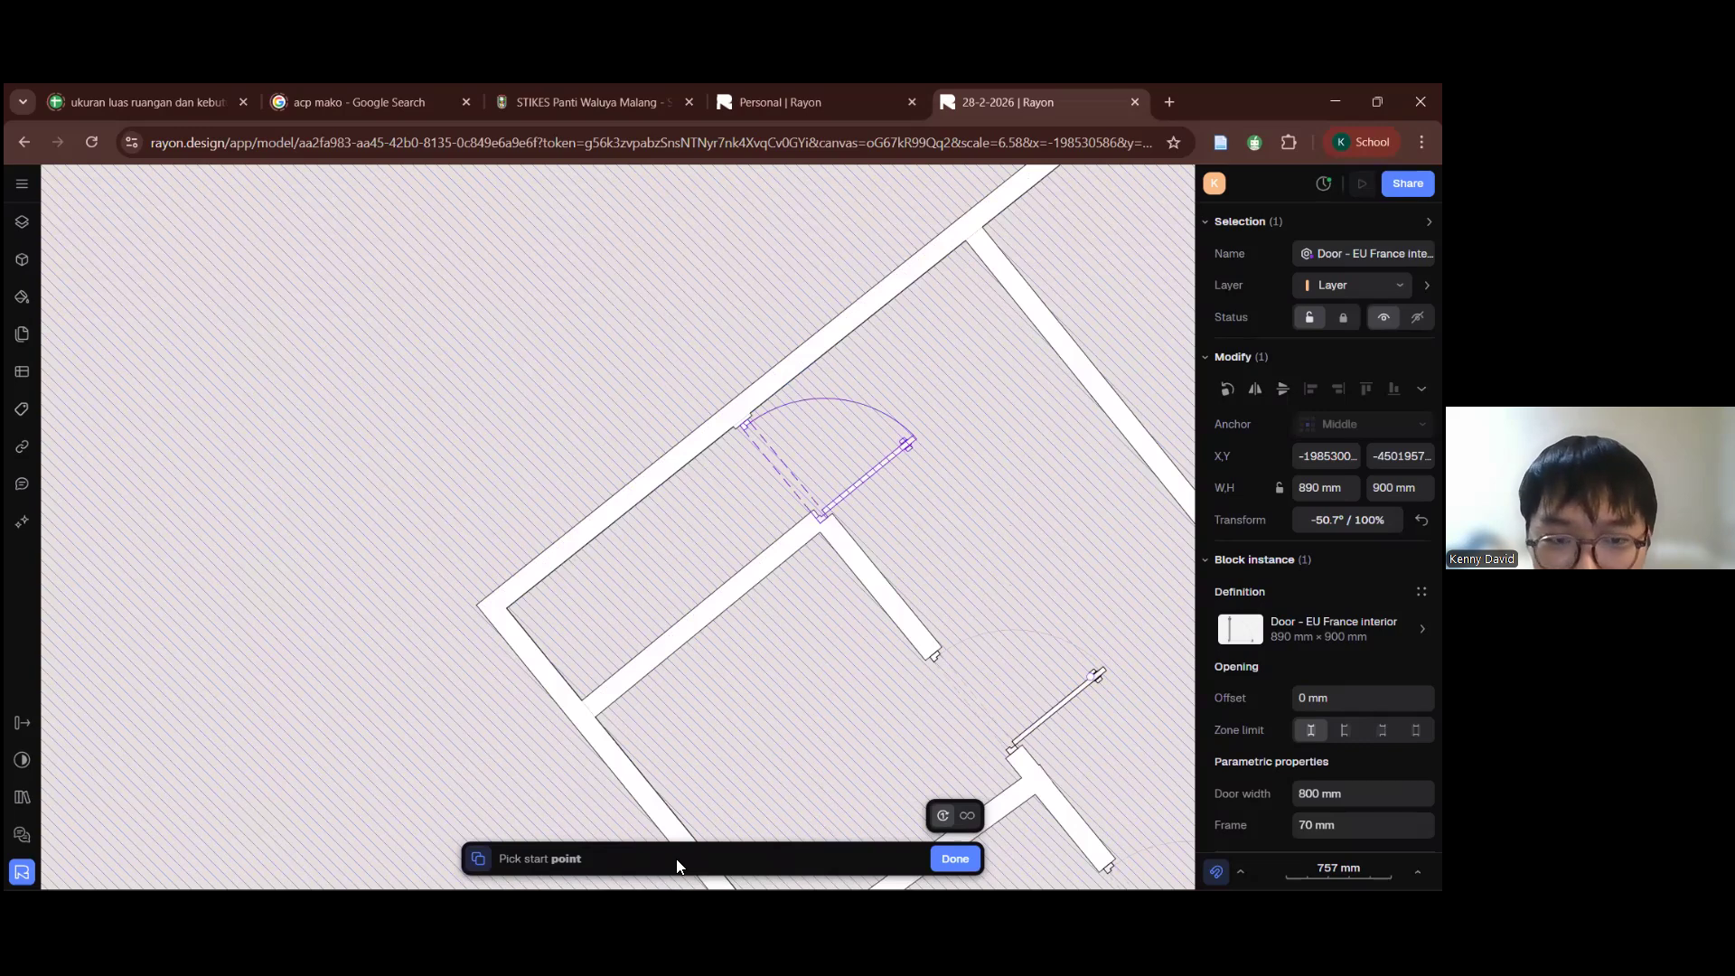
scroll(673, 569, up, 3)
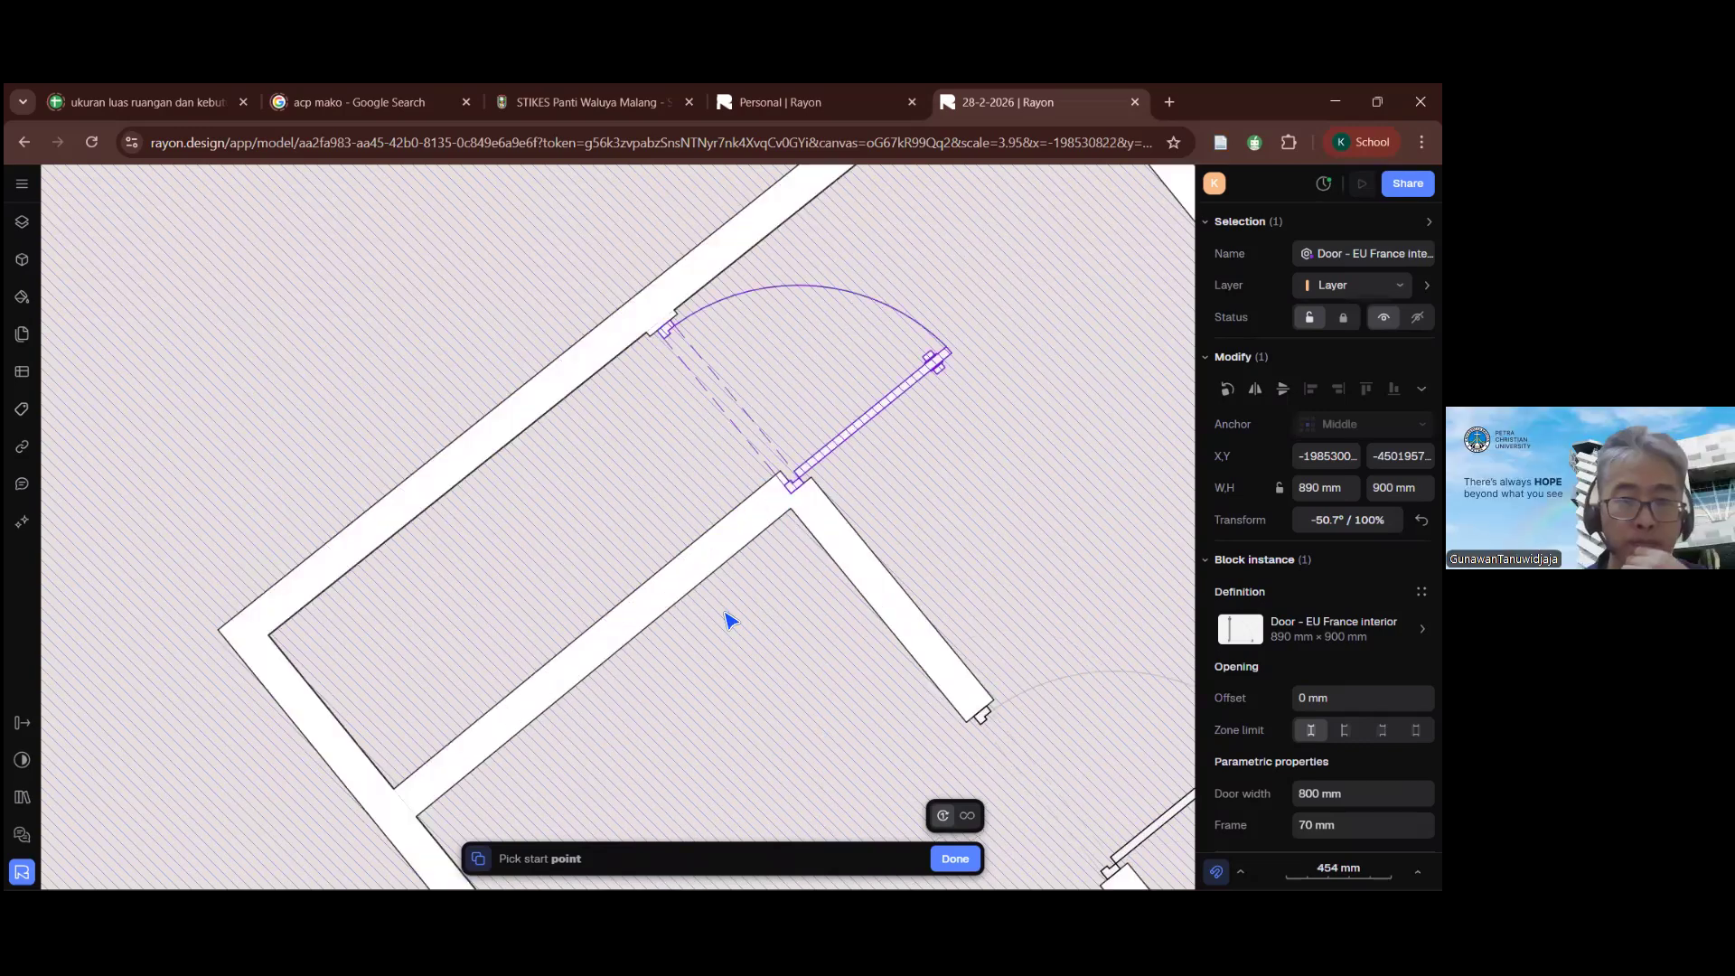
scroll(728, 614, down, 5)
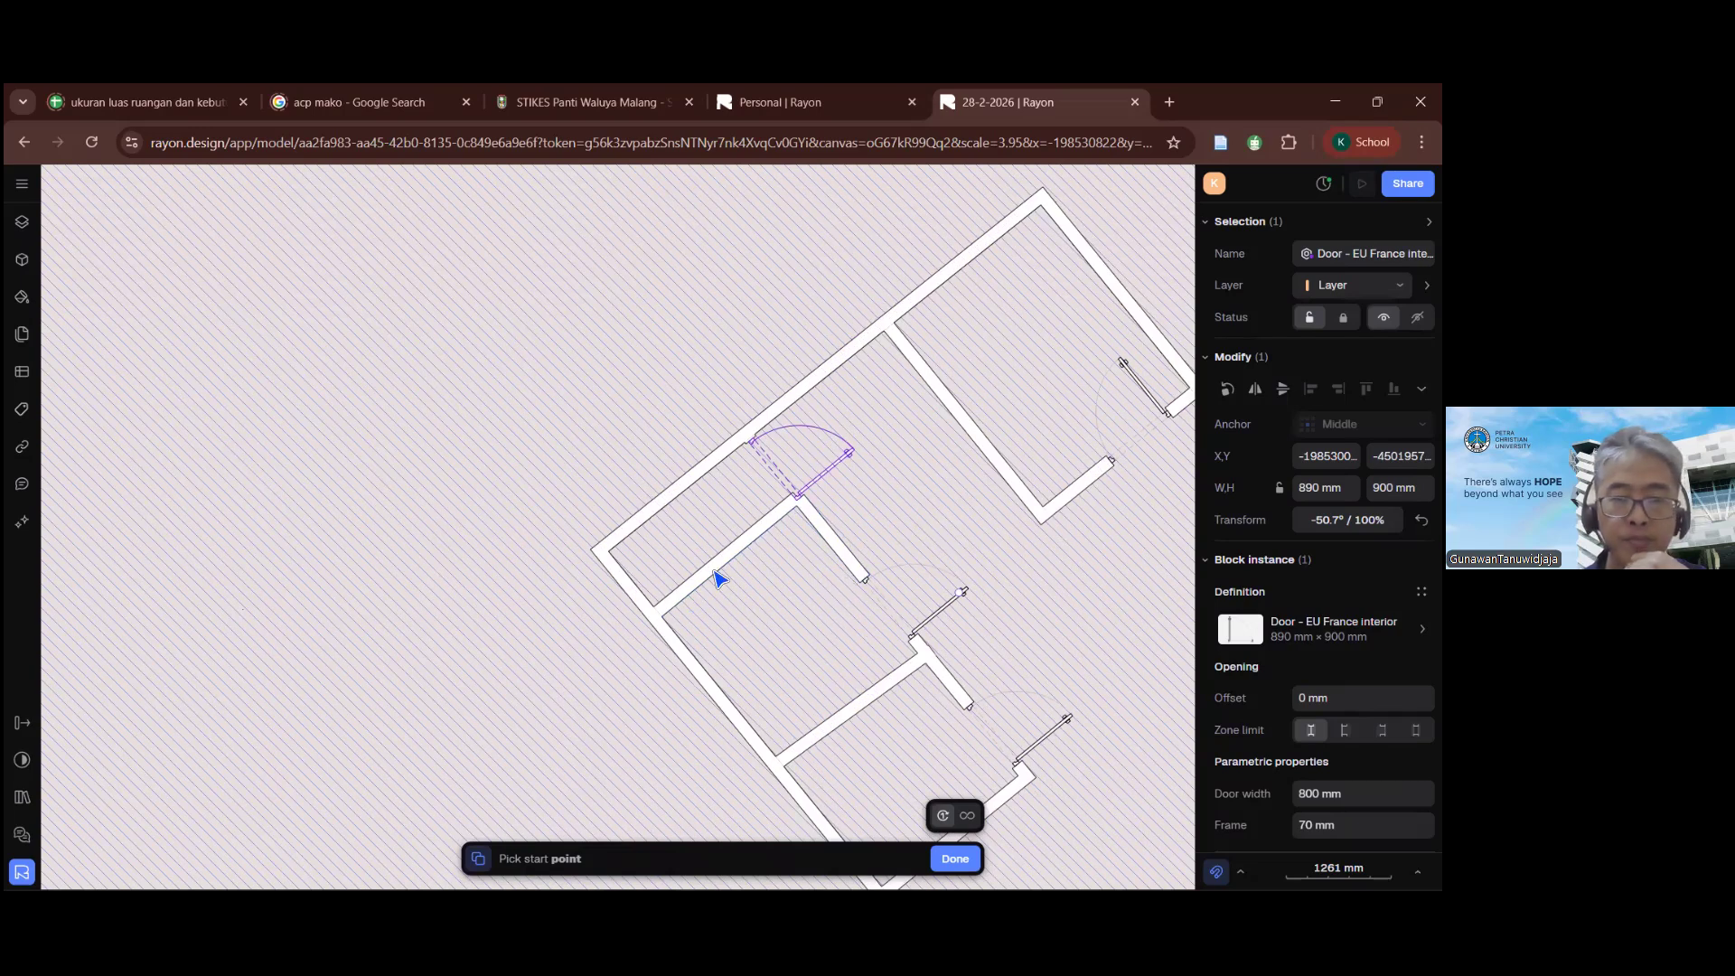
key(Escape)
Step: Shift the northern cross partition southeast to about 1.43 m from the northwest wall, clear of the copied door
scroll(1039, 426, up, 3)
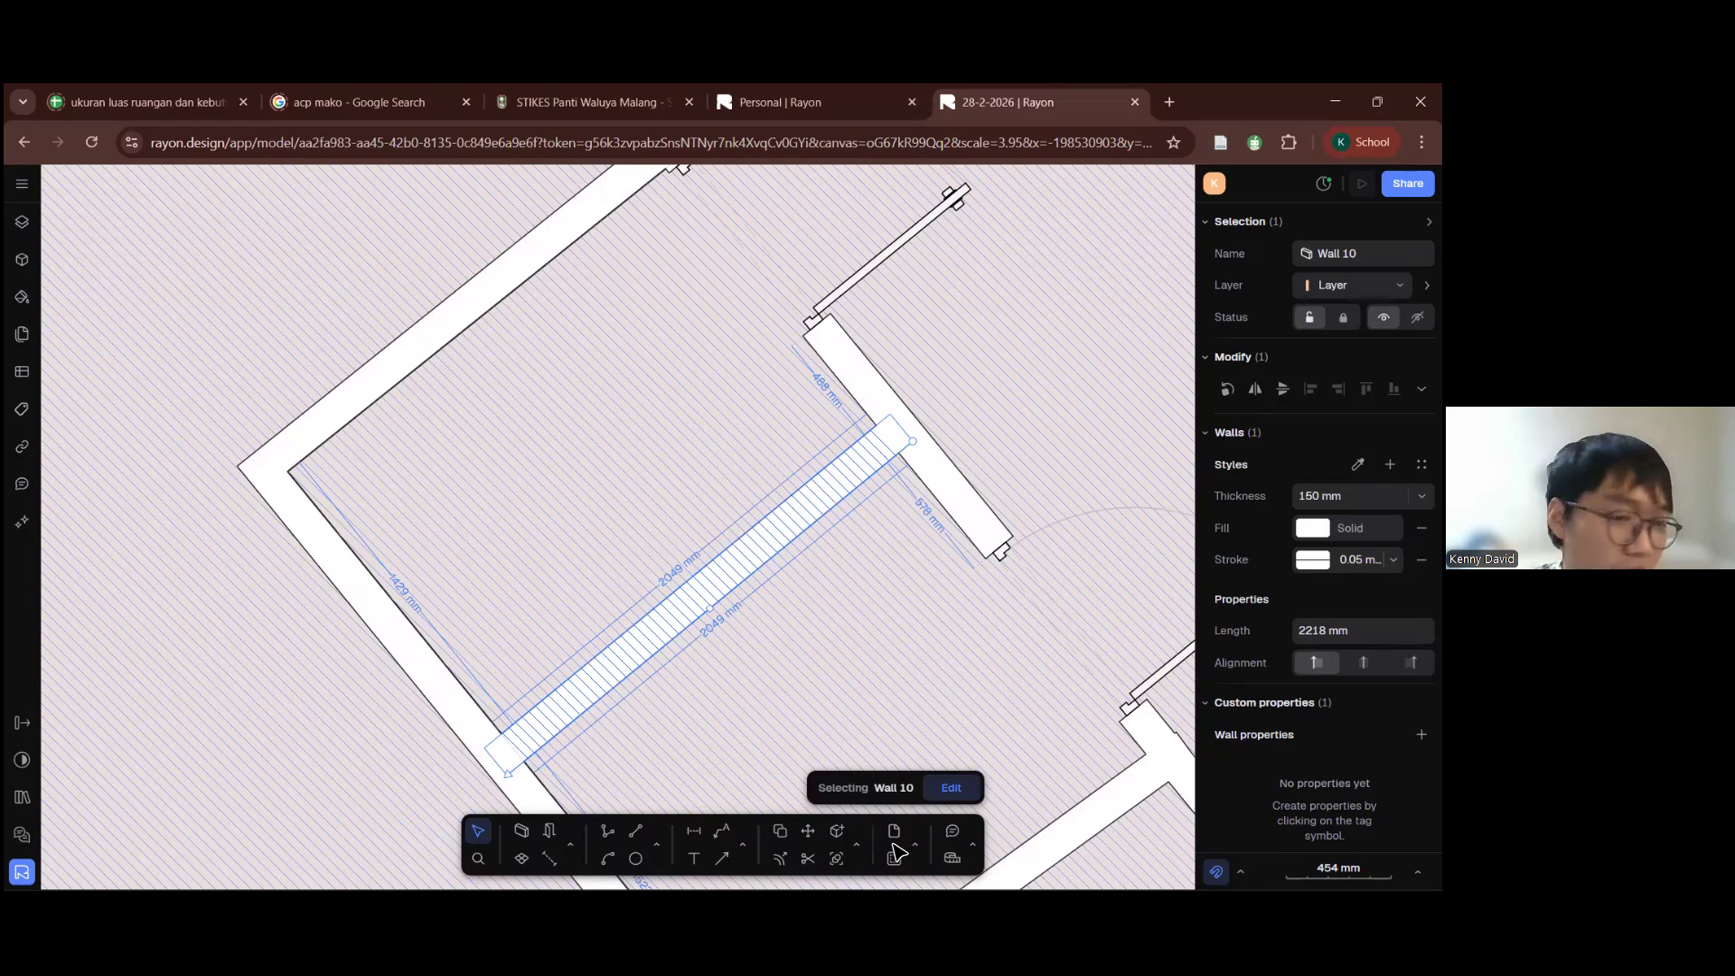
click(992, 589)
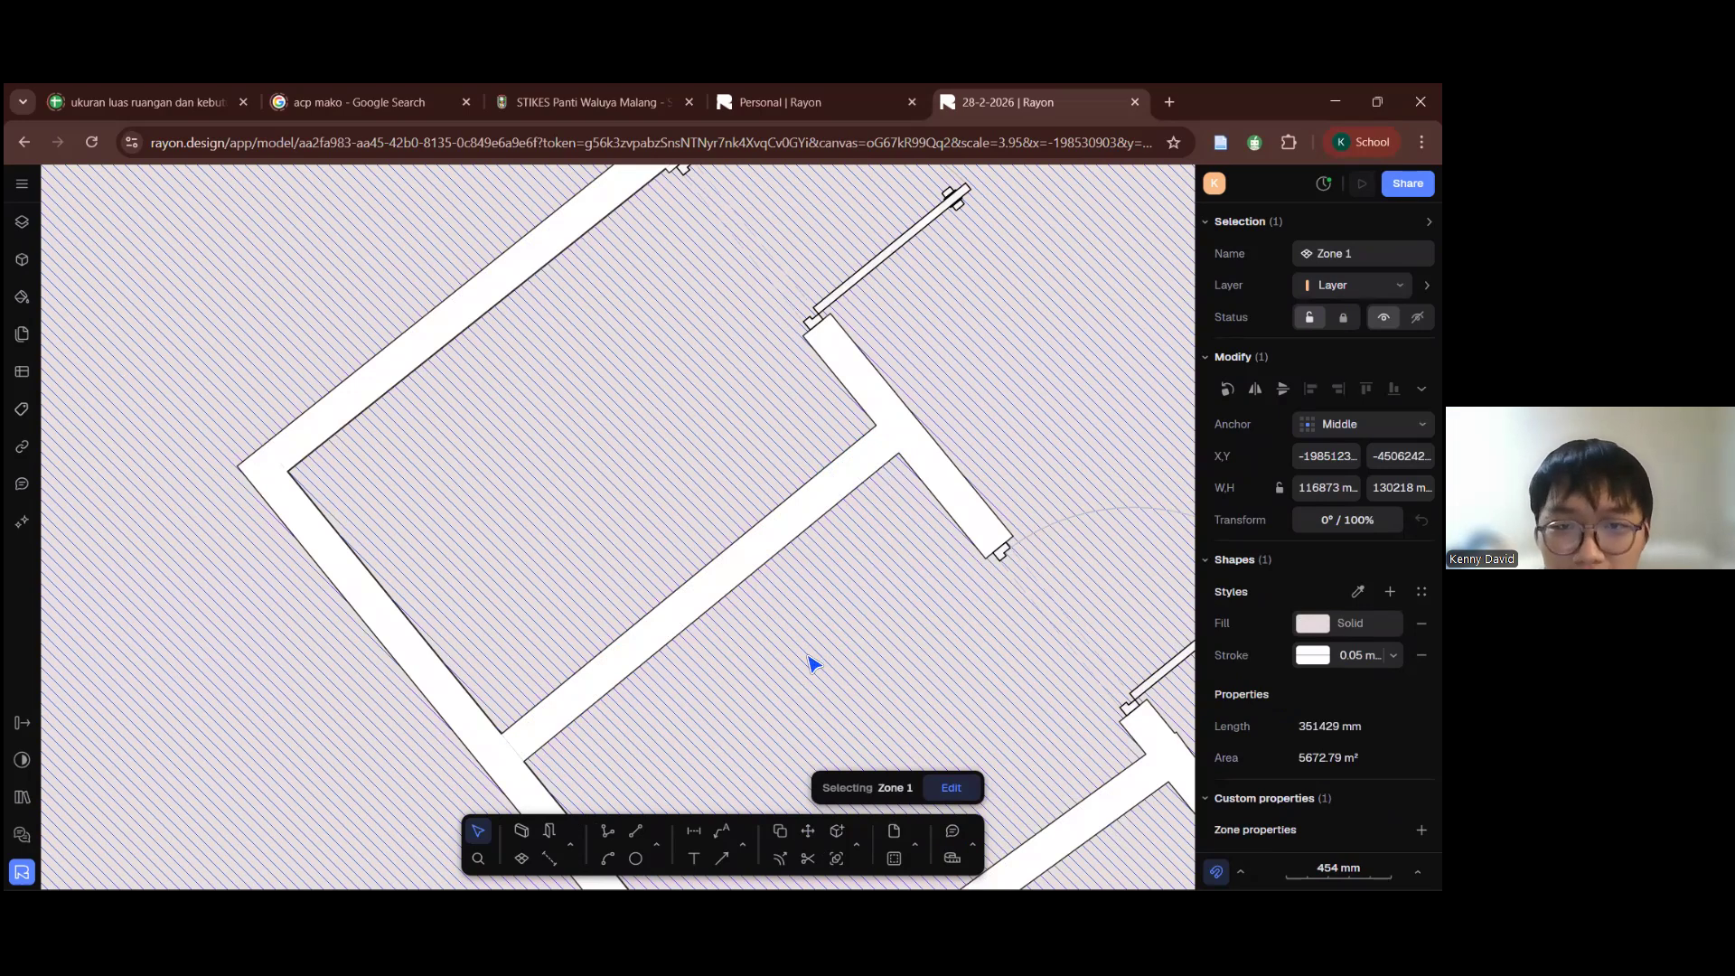
scroll(826, 428, down, 3)
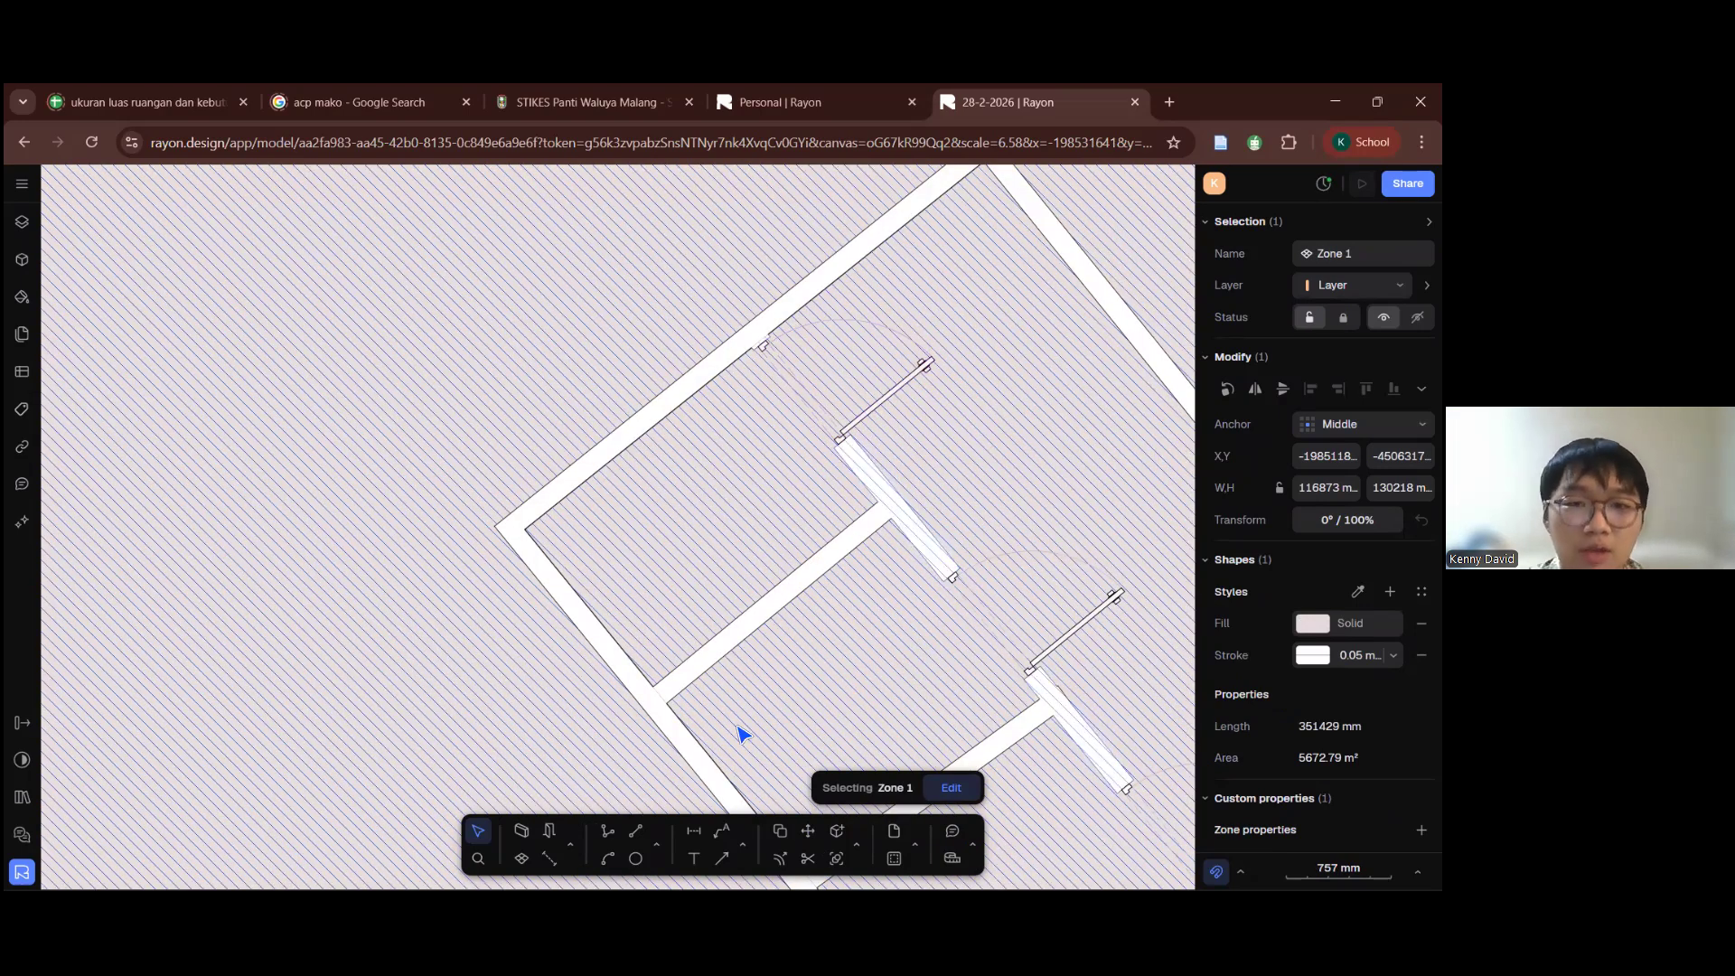
key(ctrl+z)
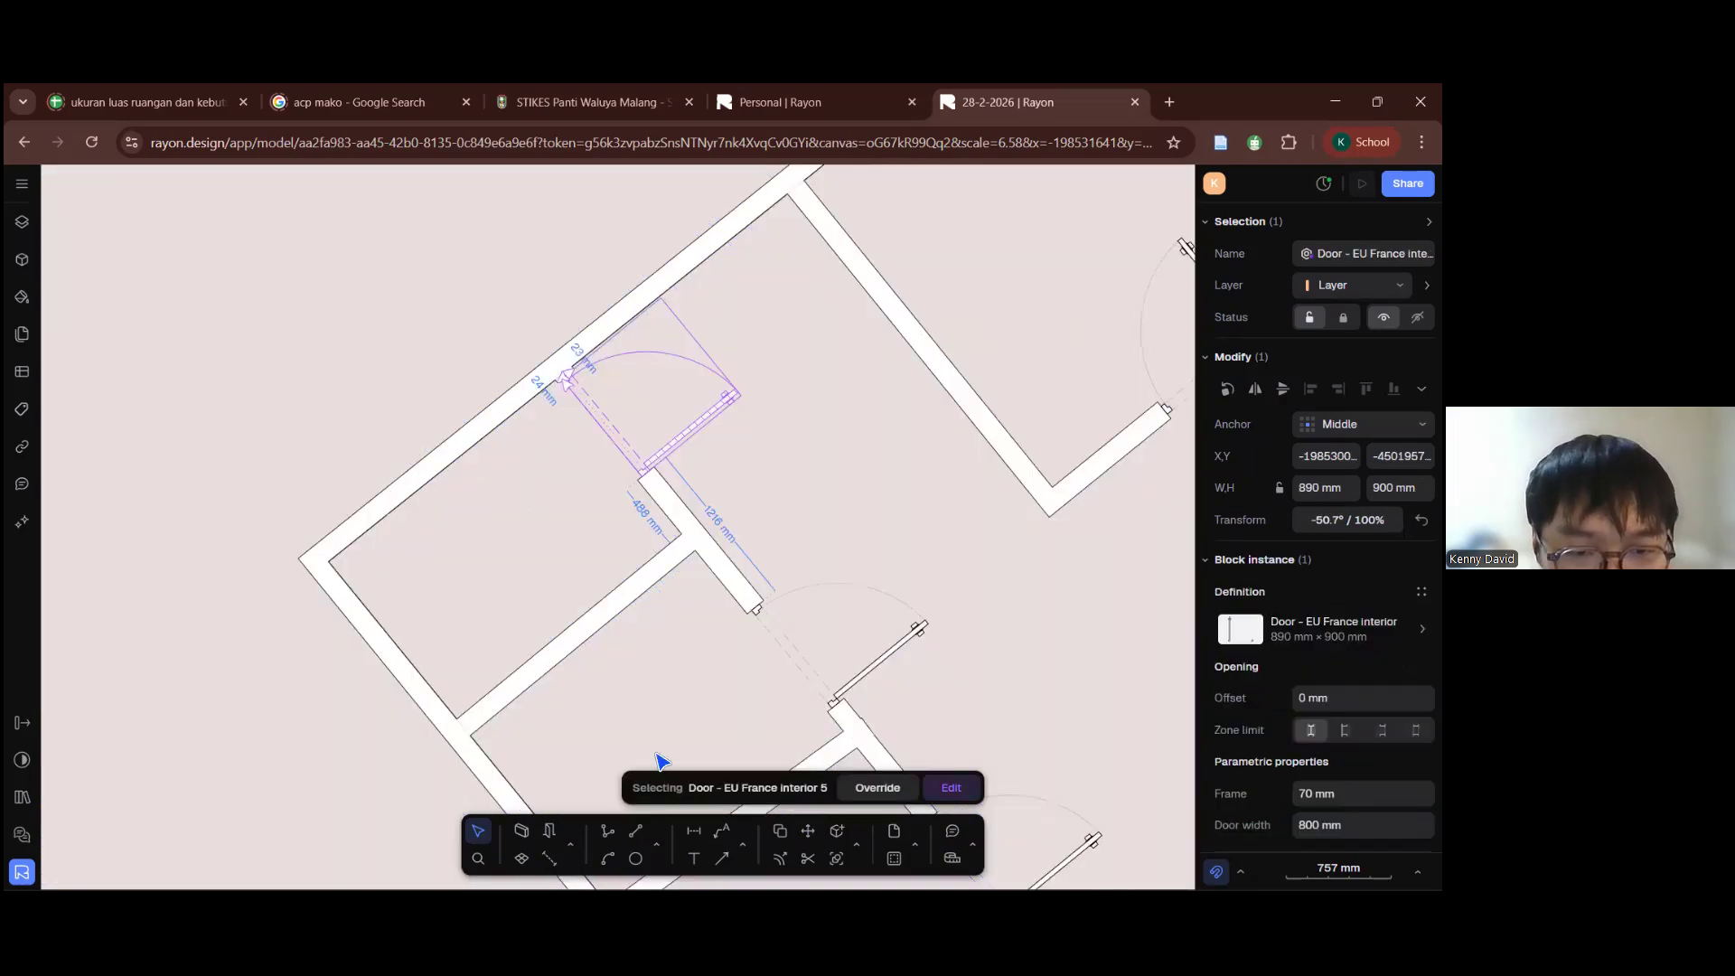
Step: Start placing an opening and search the model's blocks for WIN
scroll(651, 751, down, 2)
click(570, 845)
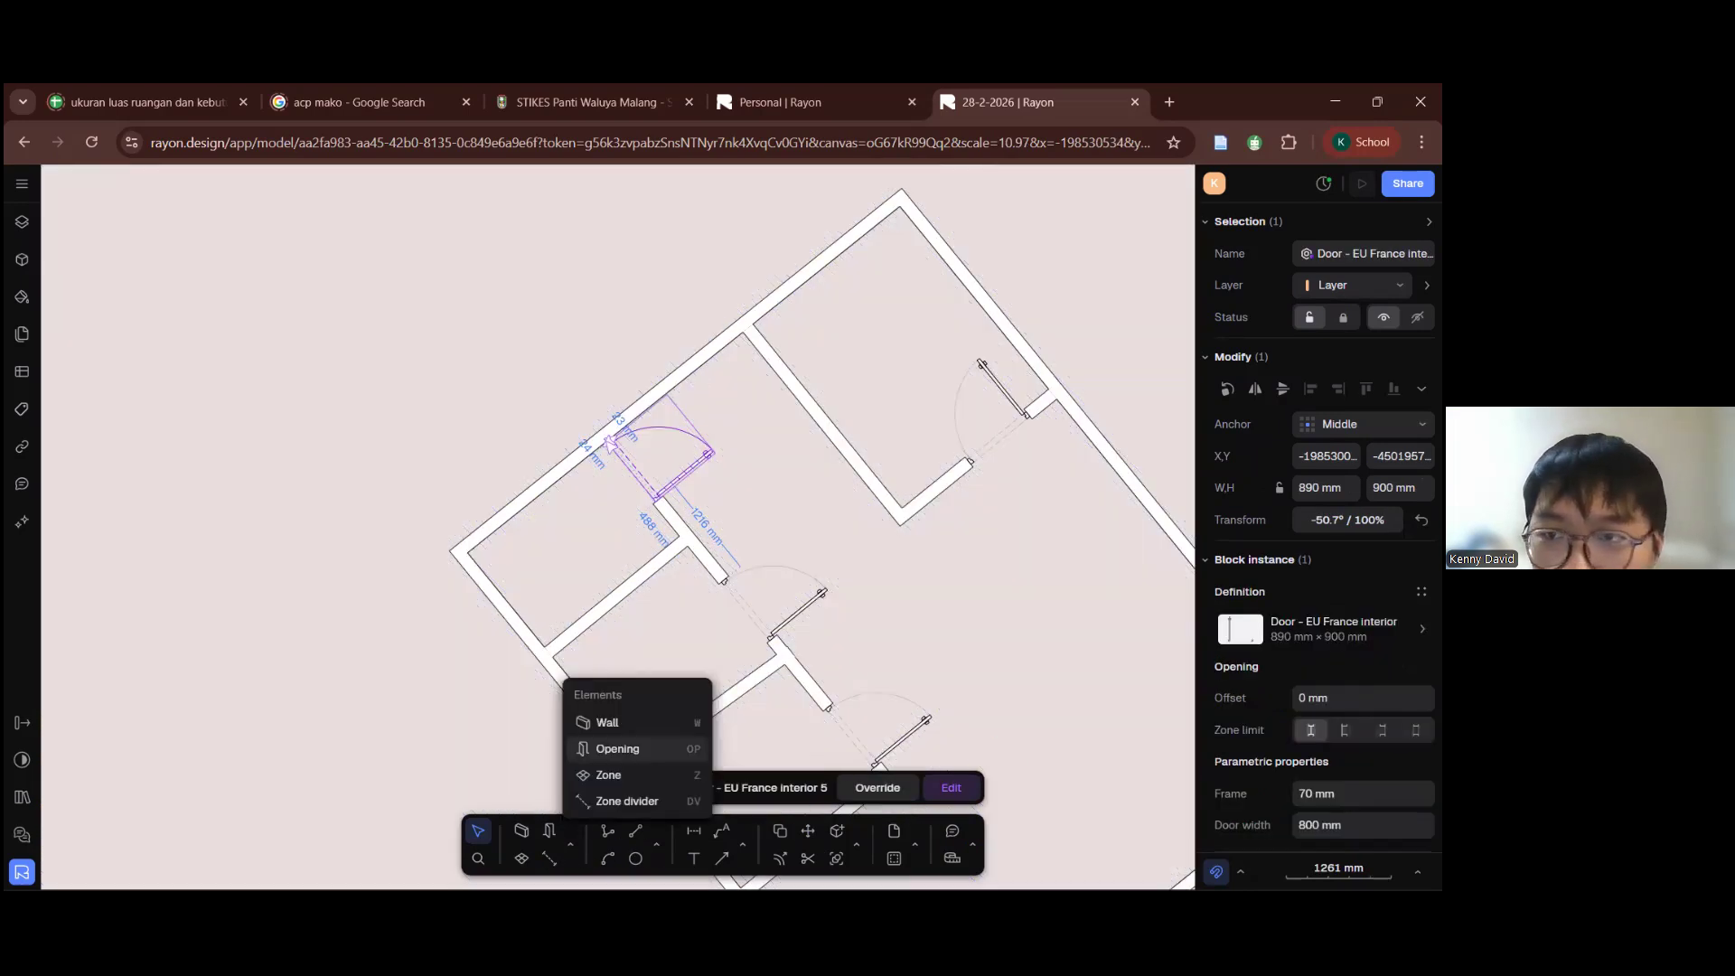
click(618, 748)
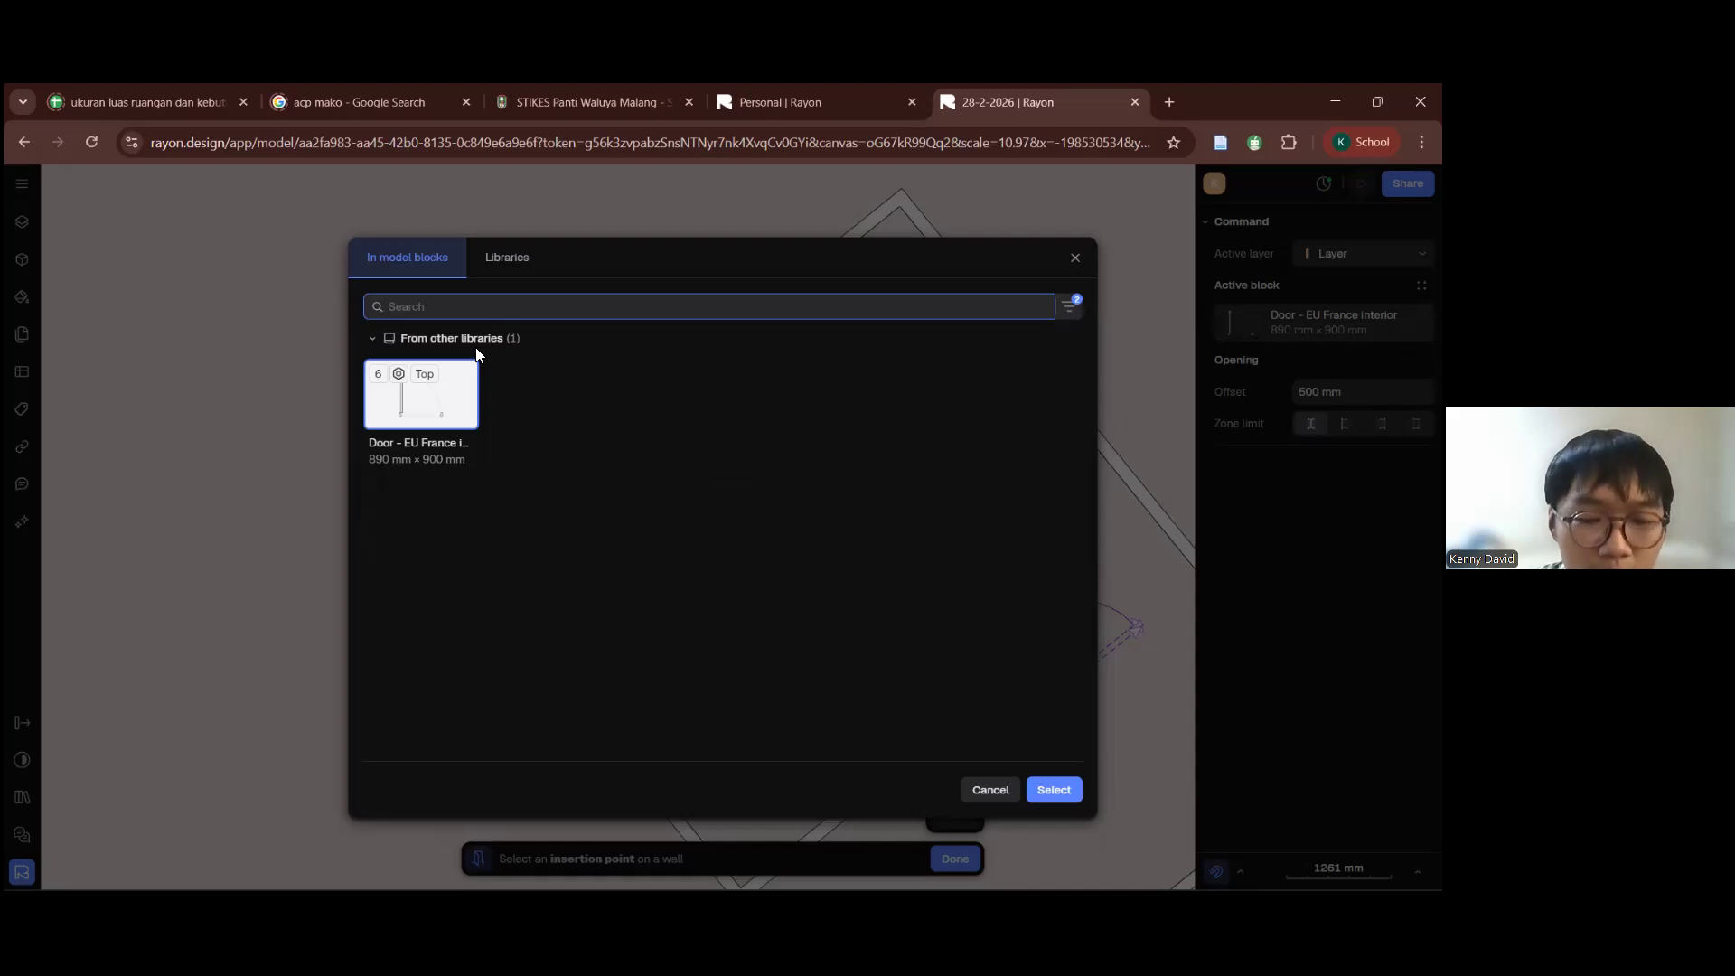
text(WIN)
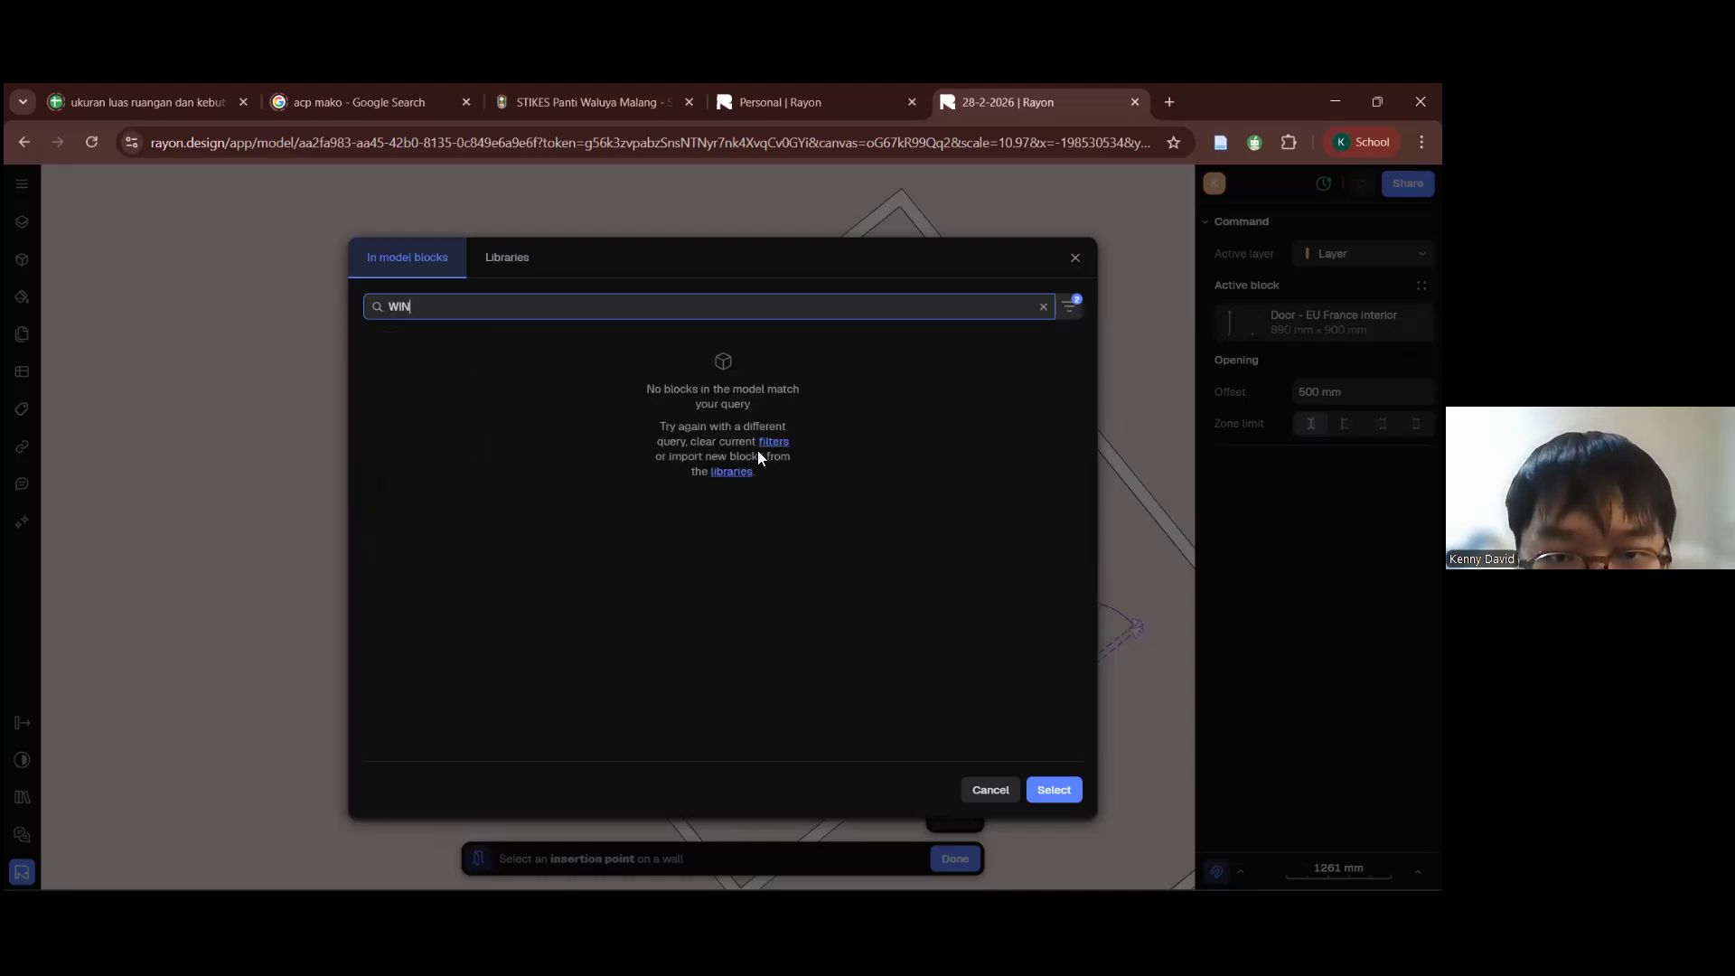
Step: Search the opening libraries for WINDOW, check the library filters, and close the block picker without choosing a block
click(518, 262)
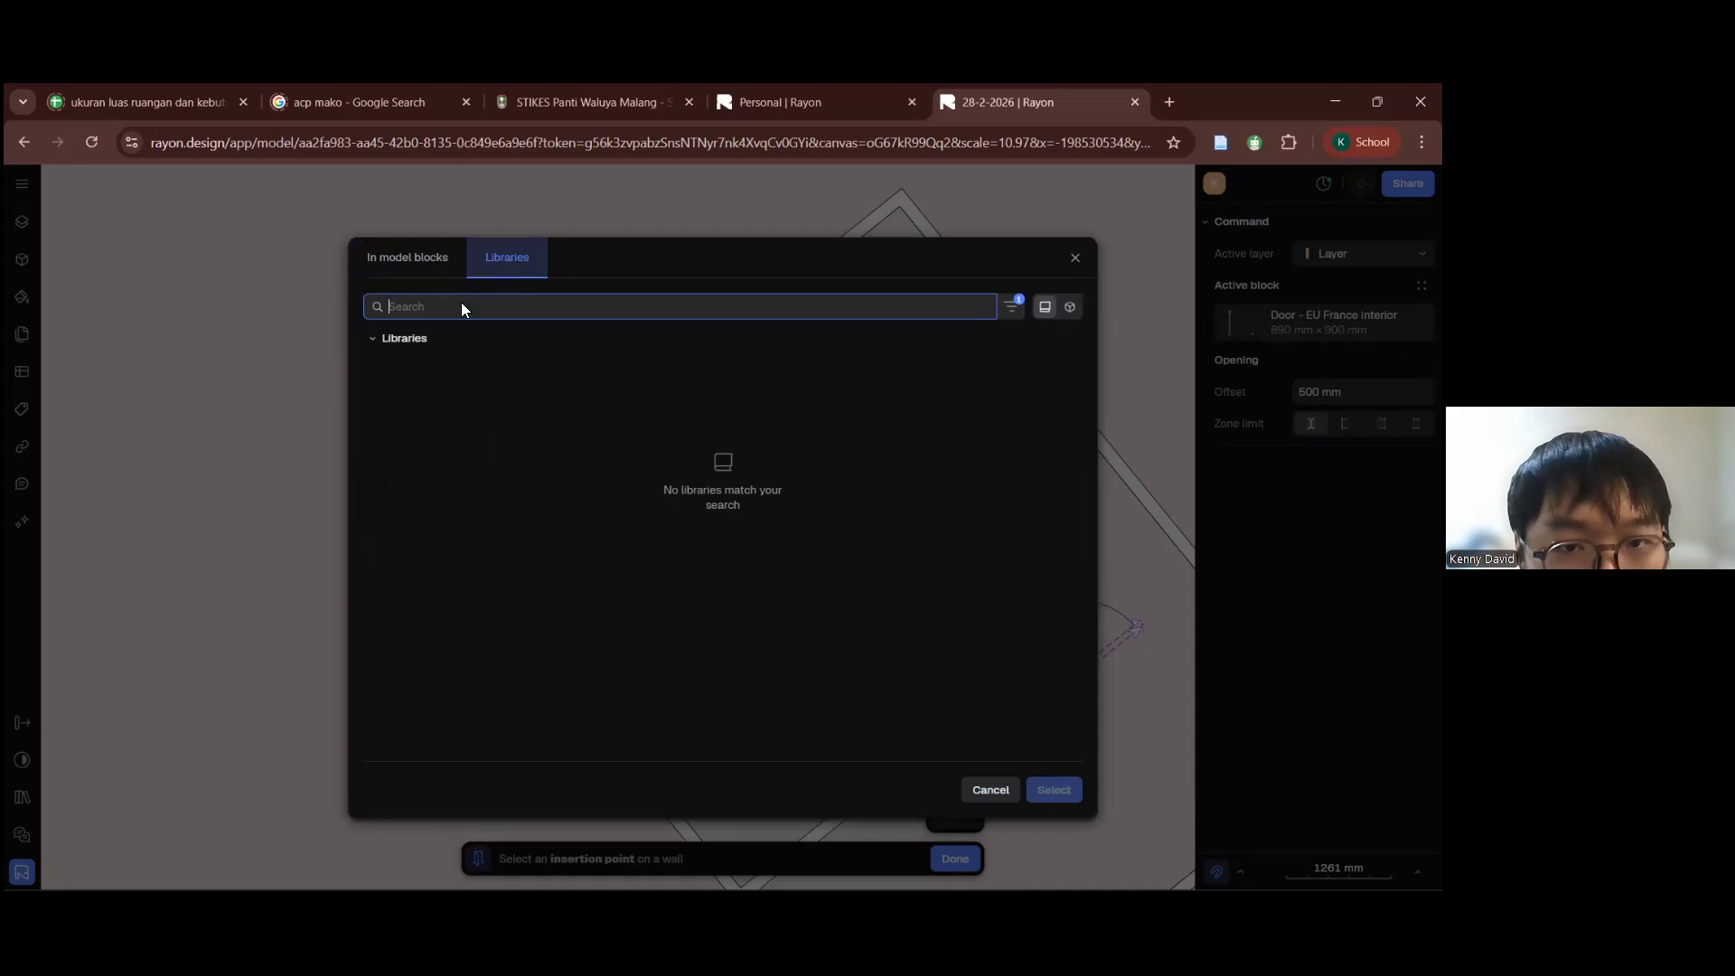
text(2)
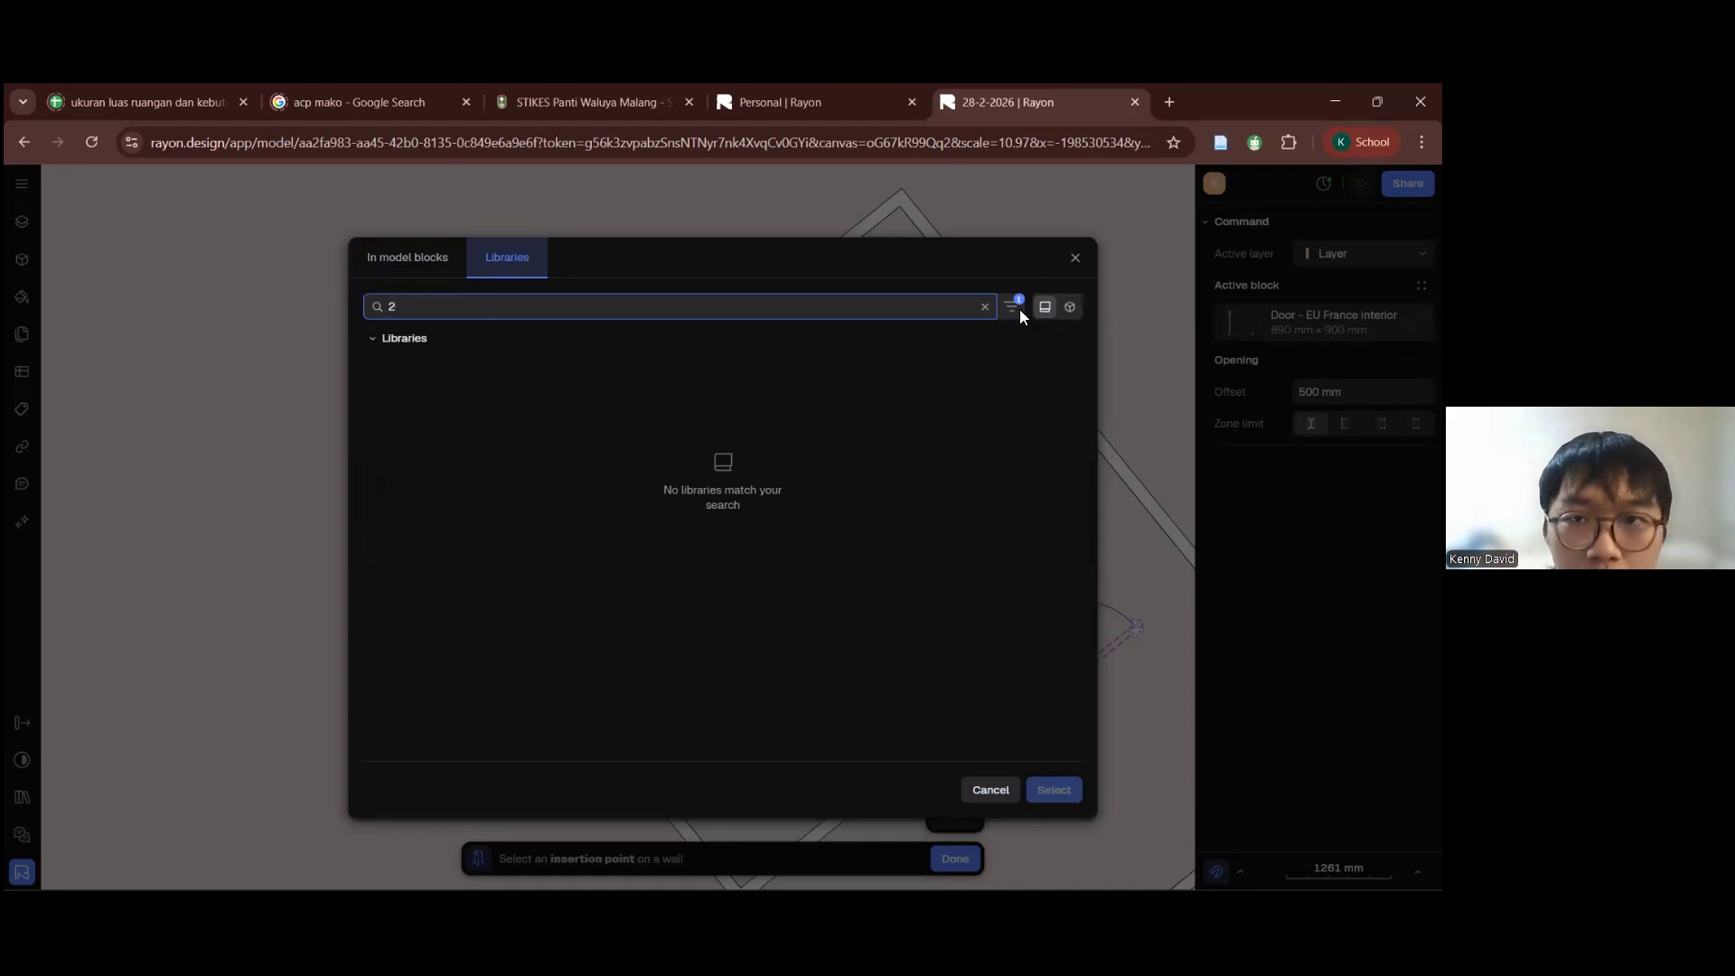
click(1014, 307)
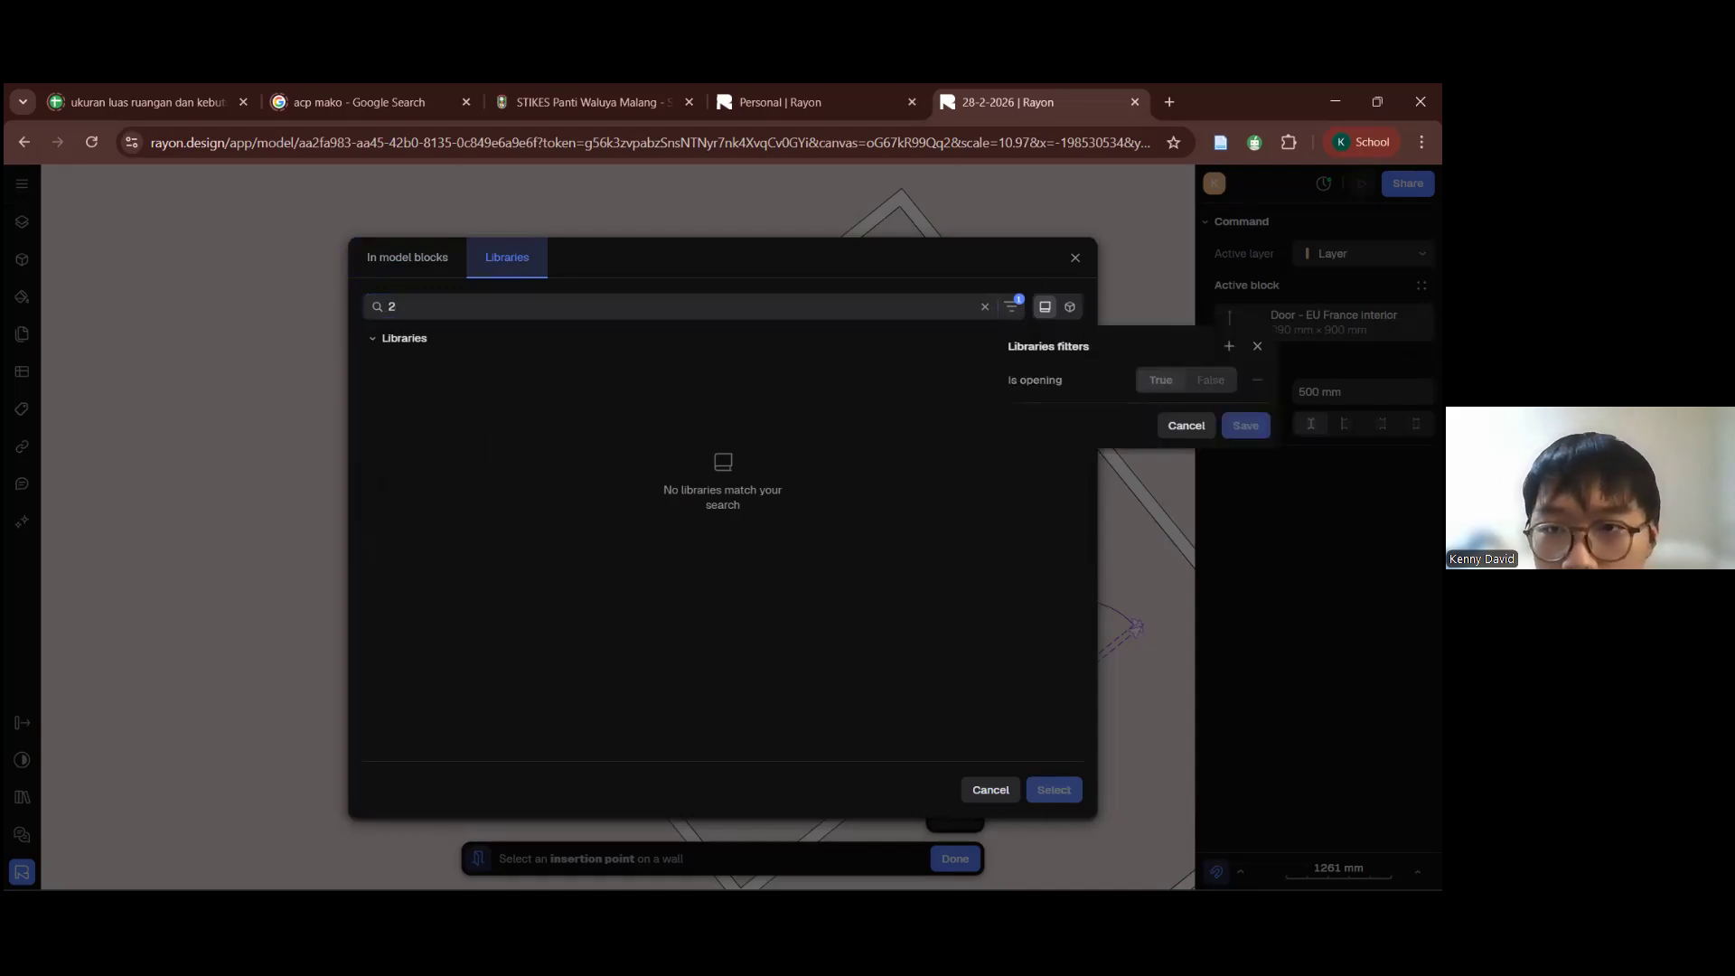
click(1161, 425)
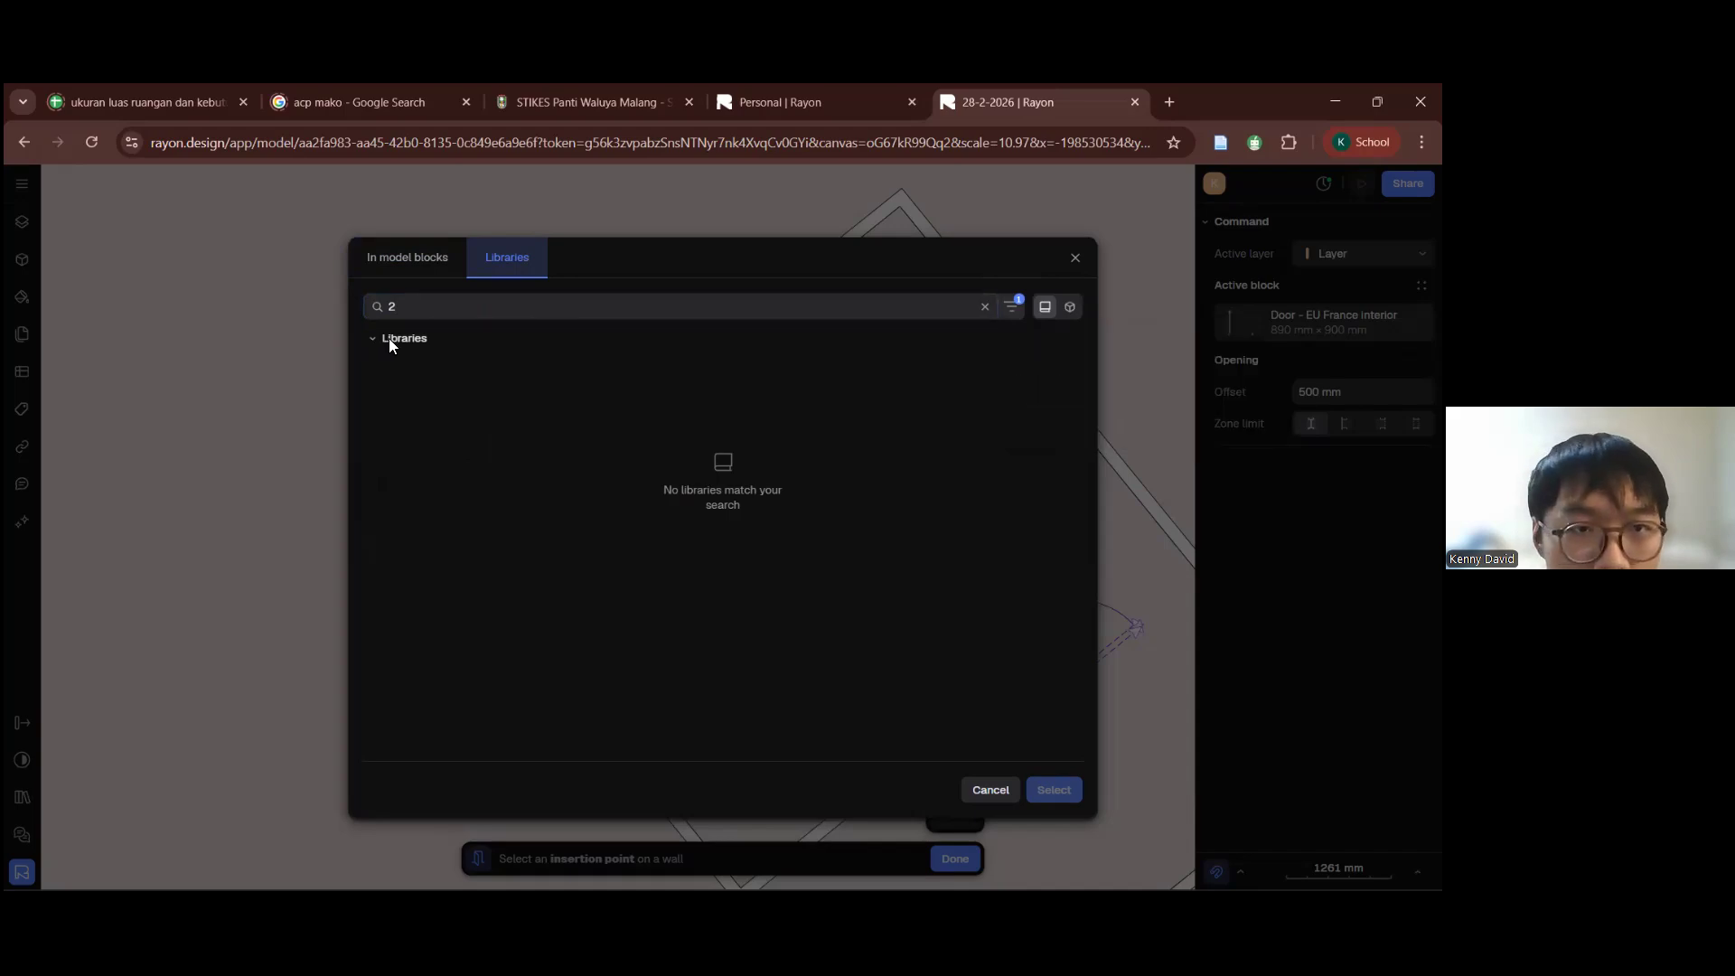
click(434, 313)
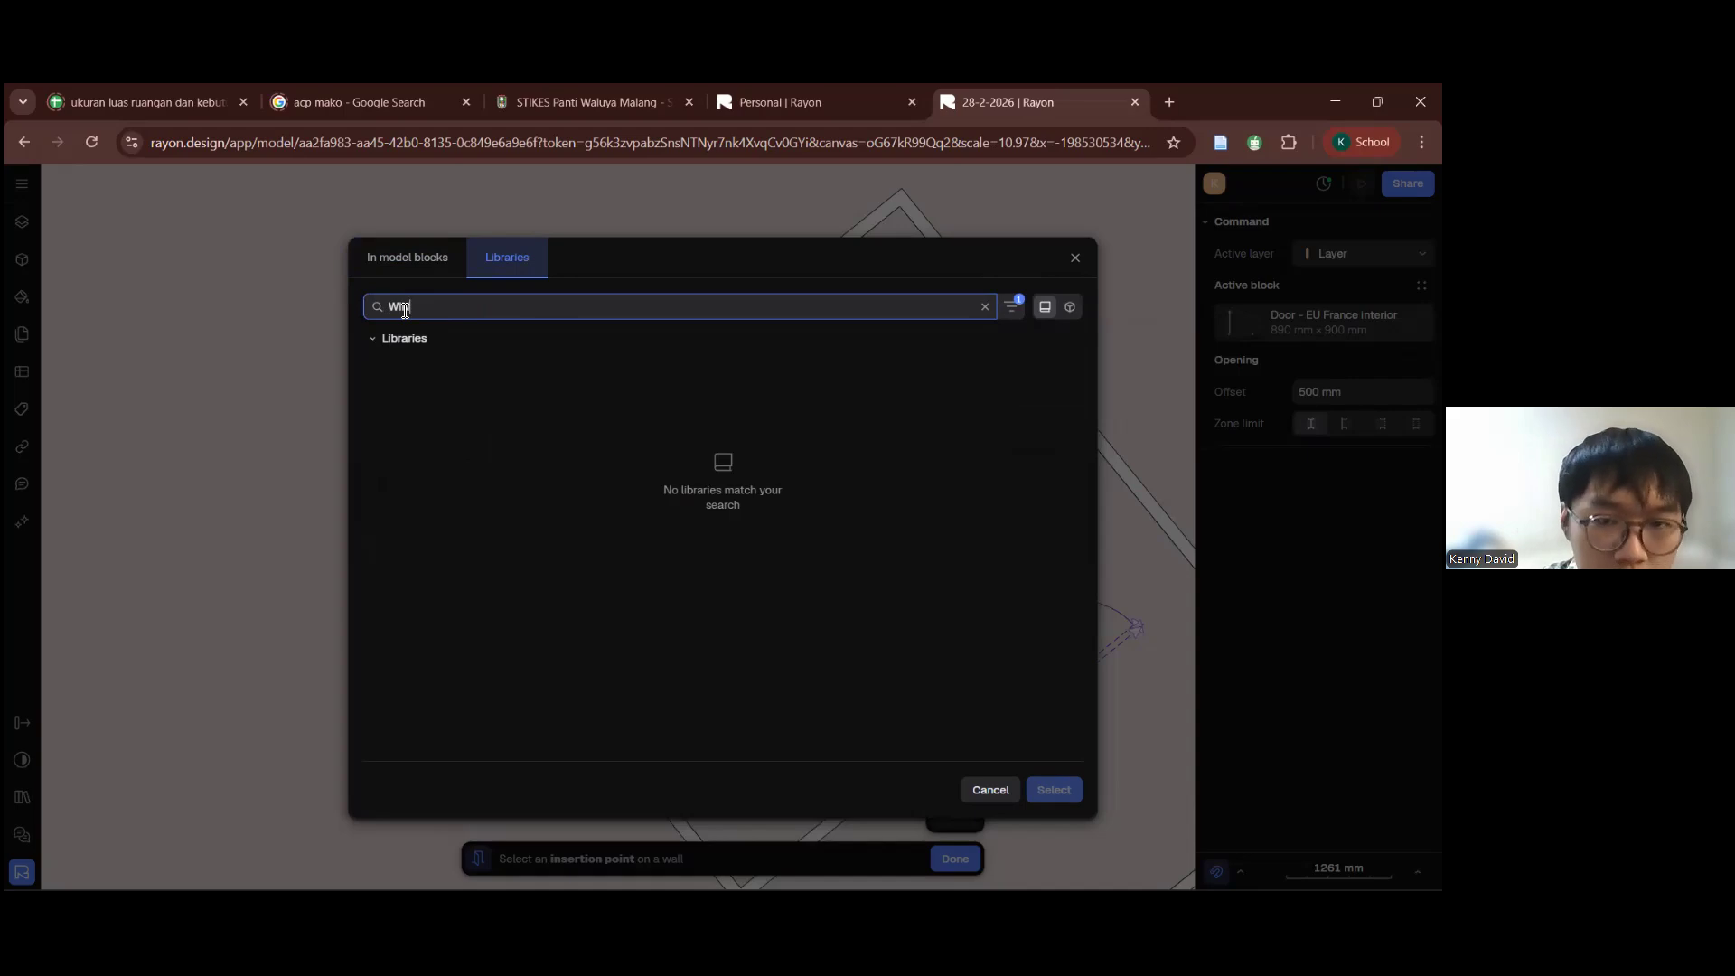
click(405, 255)
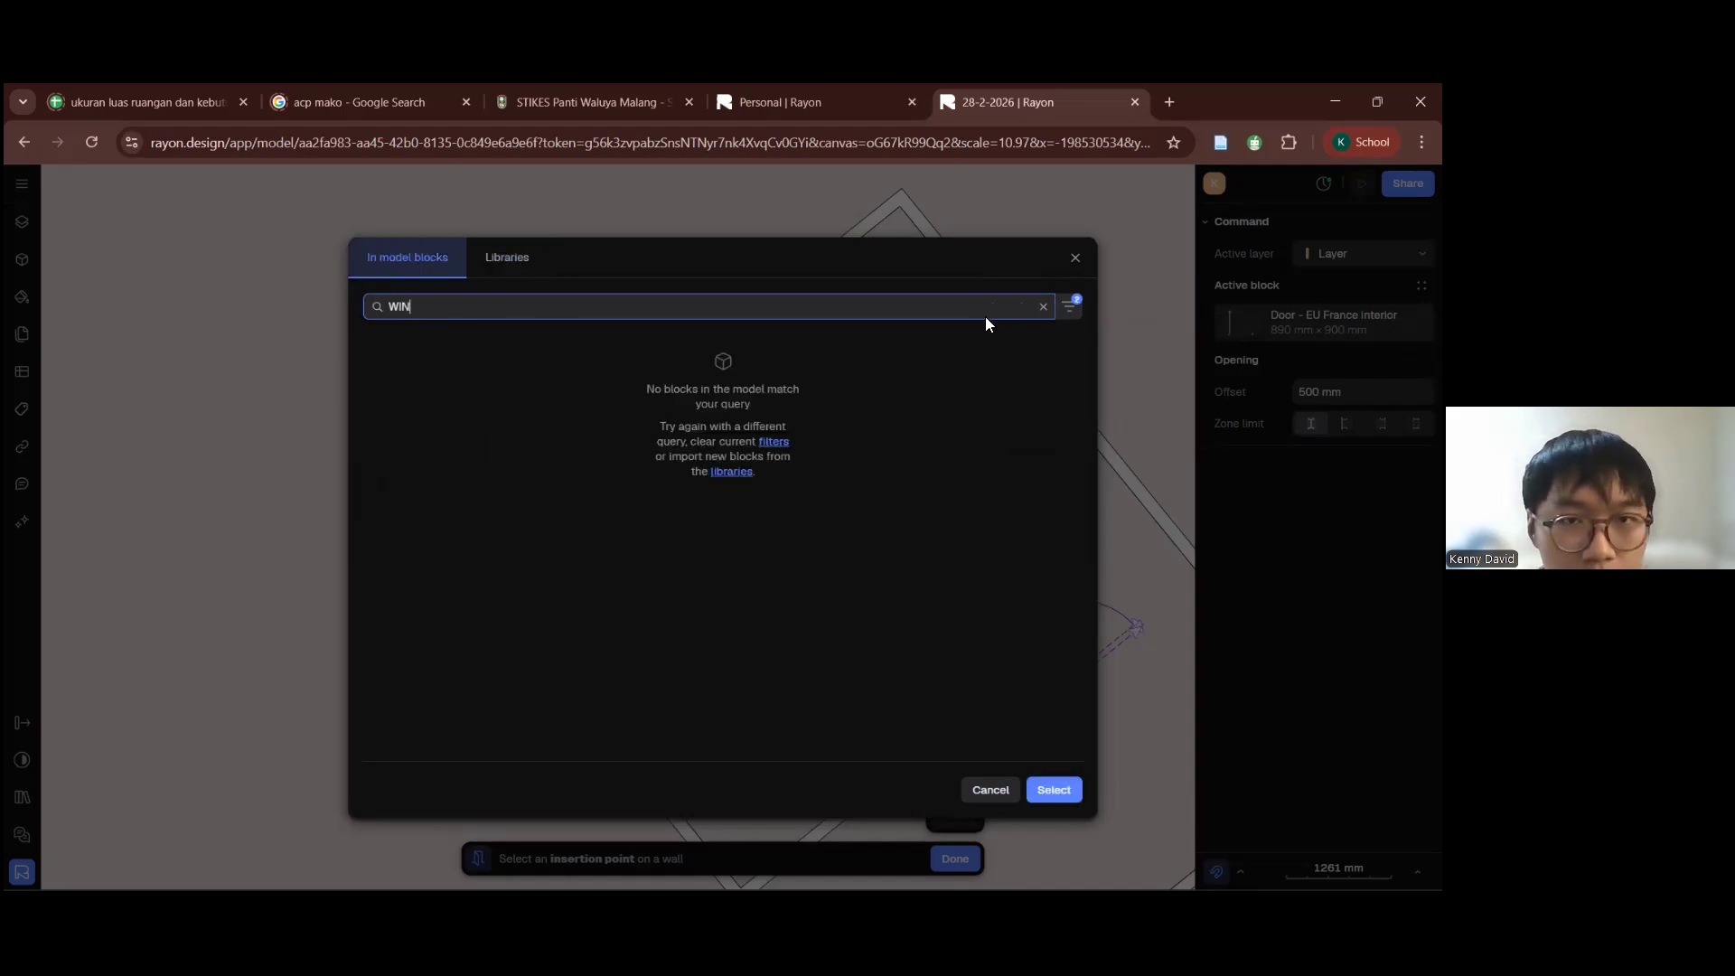
click(1043, 306)
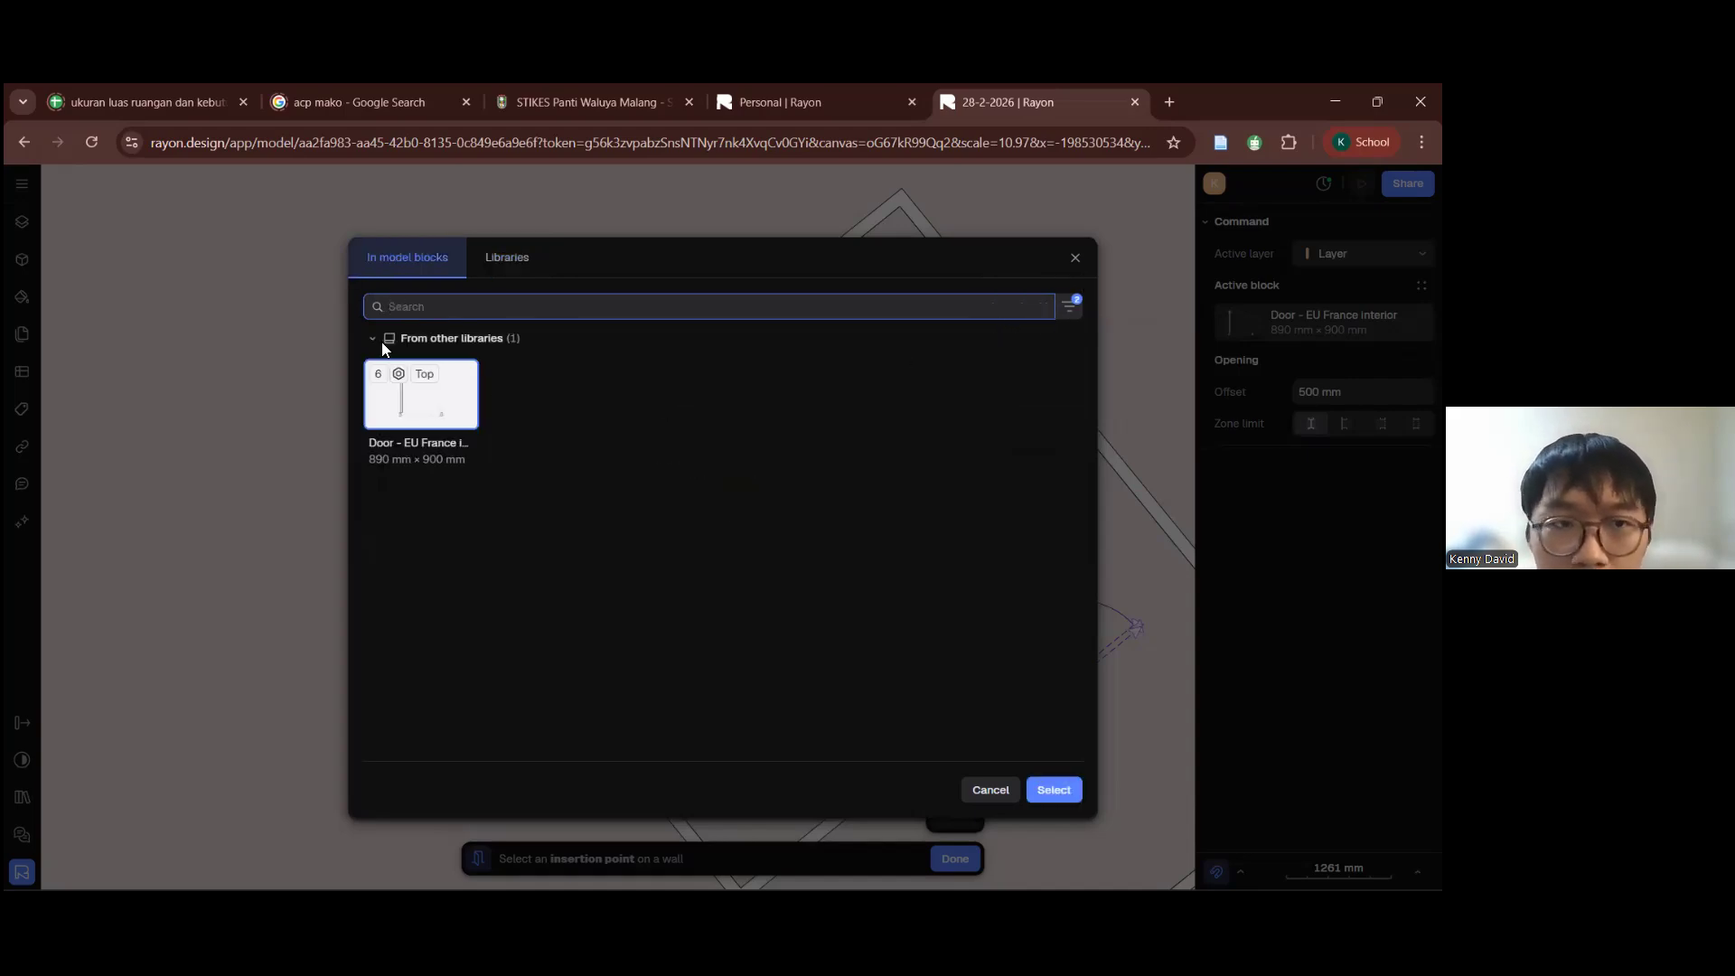
click(507, 258)
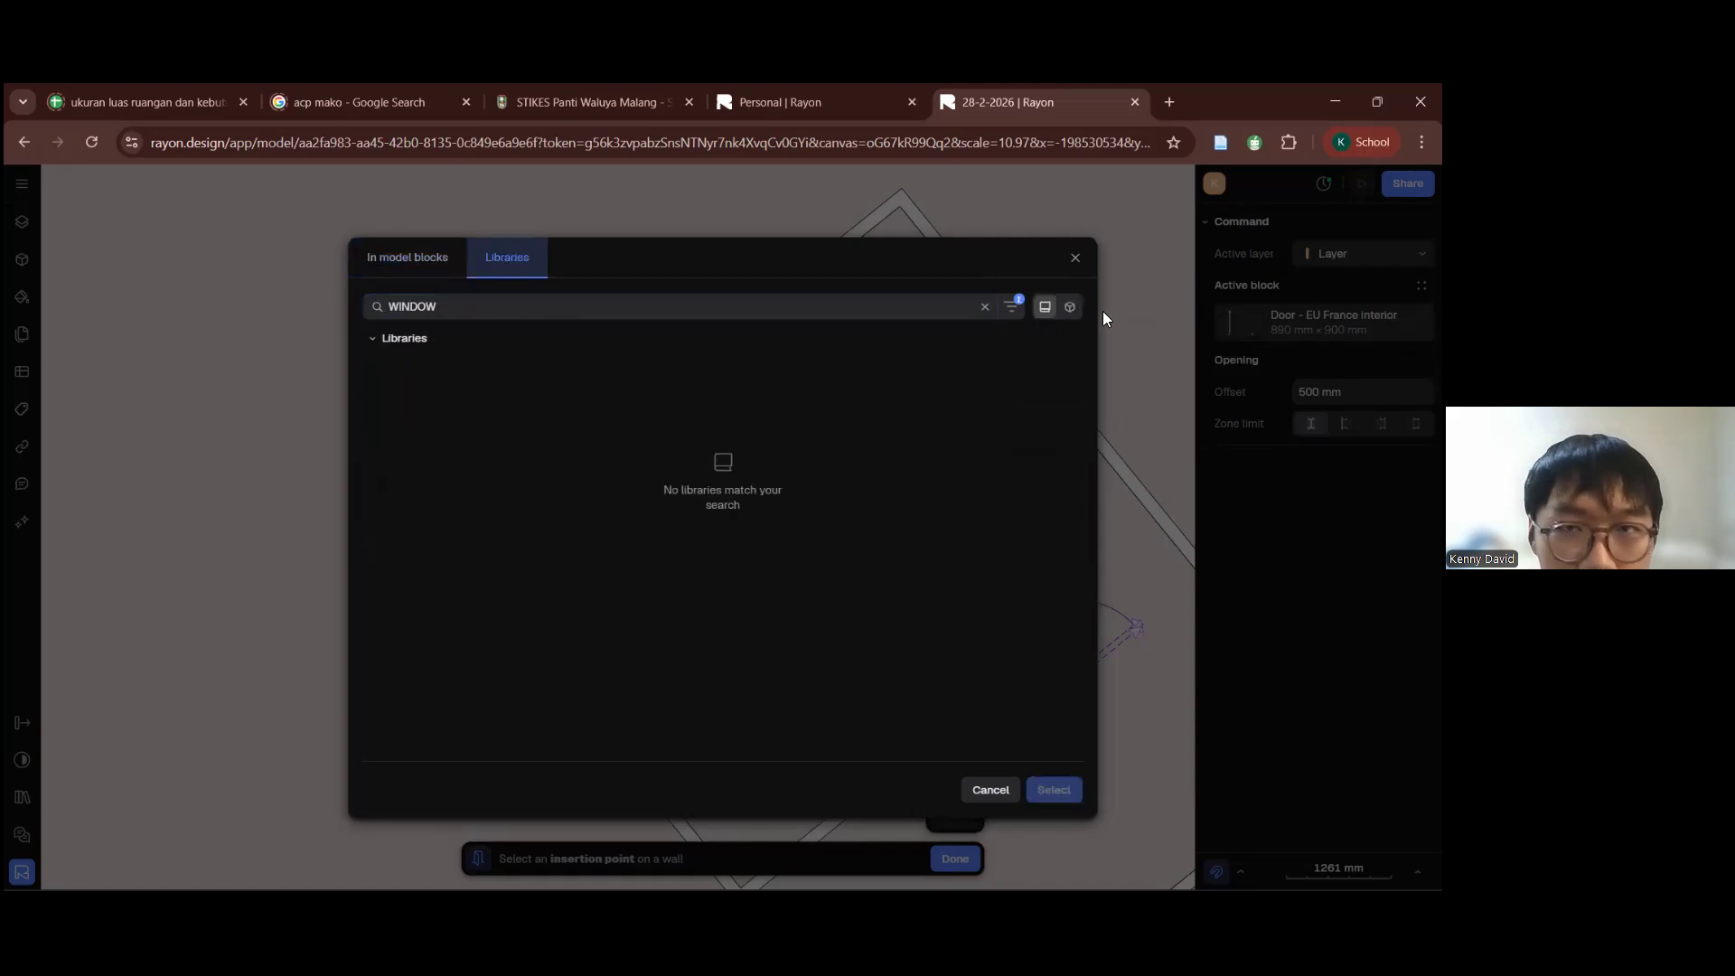
click(1083, 261)
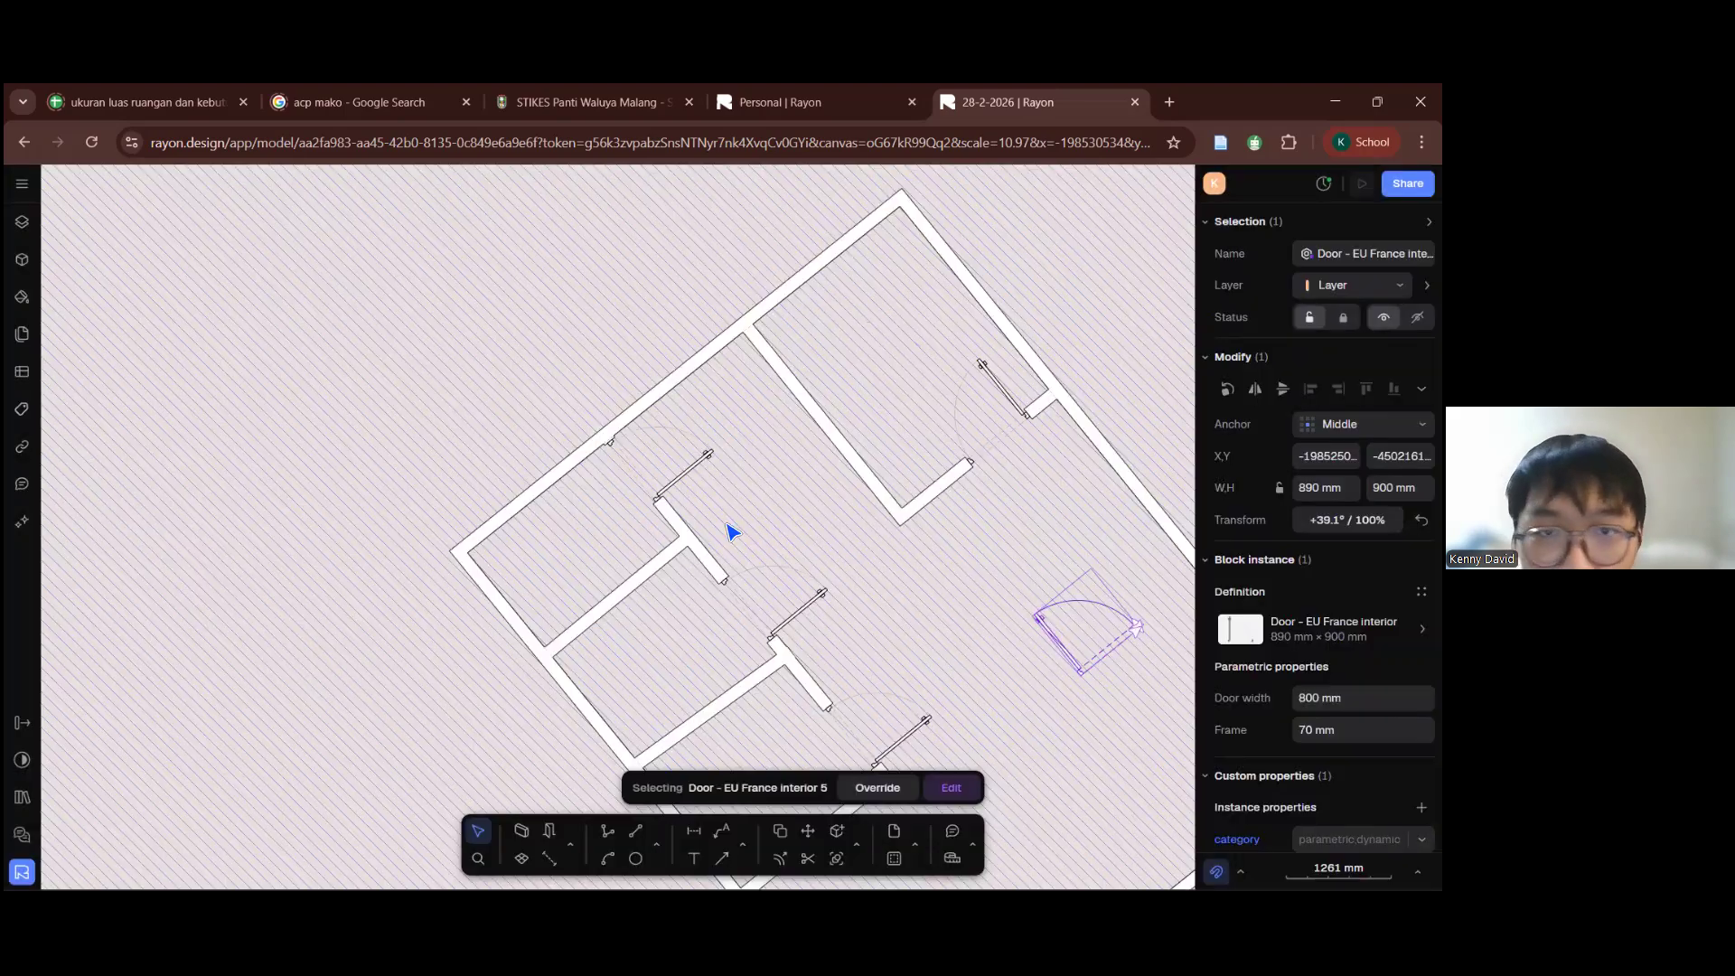
click(732, 531)
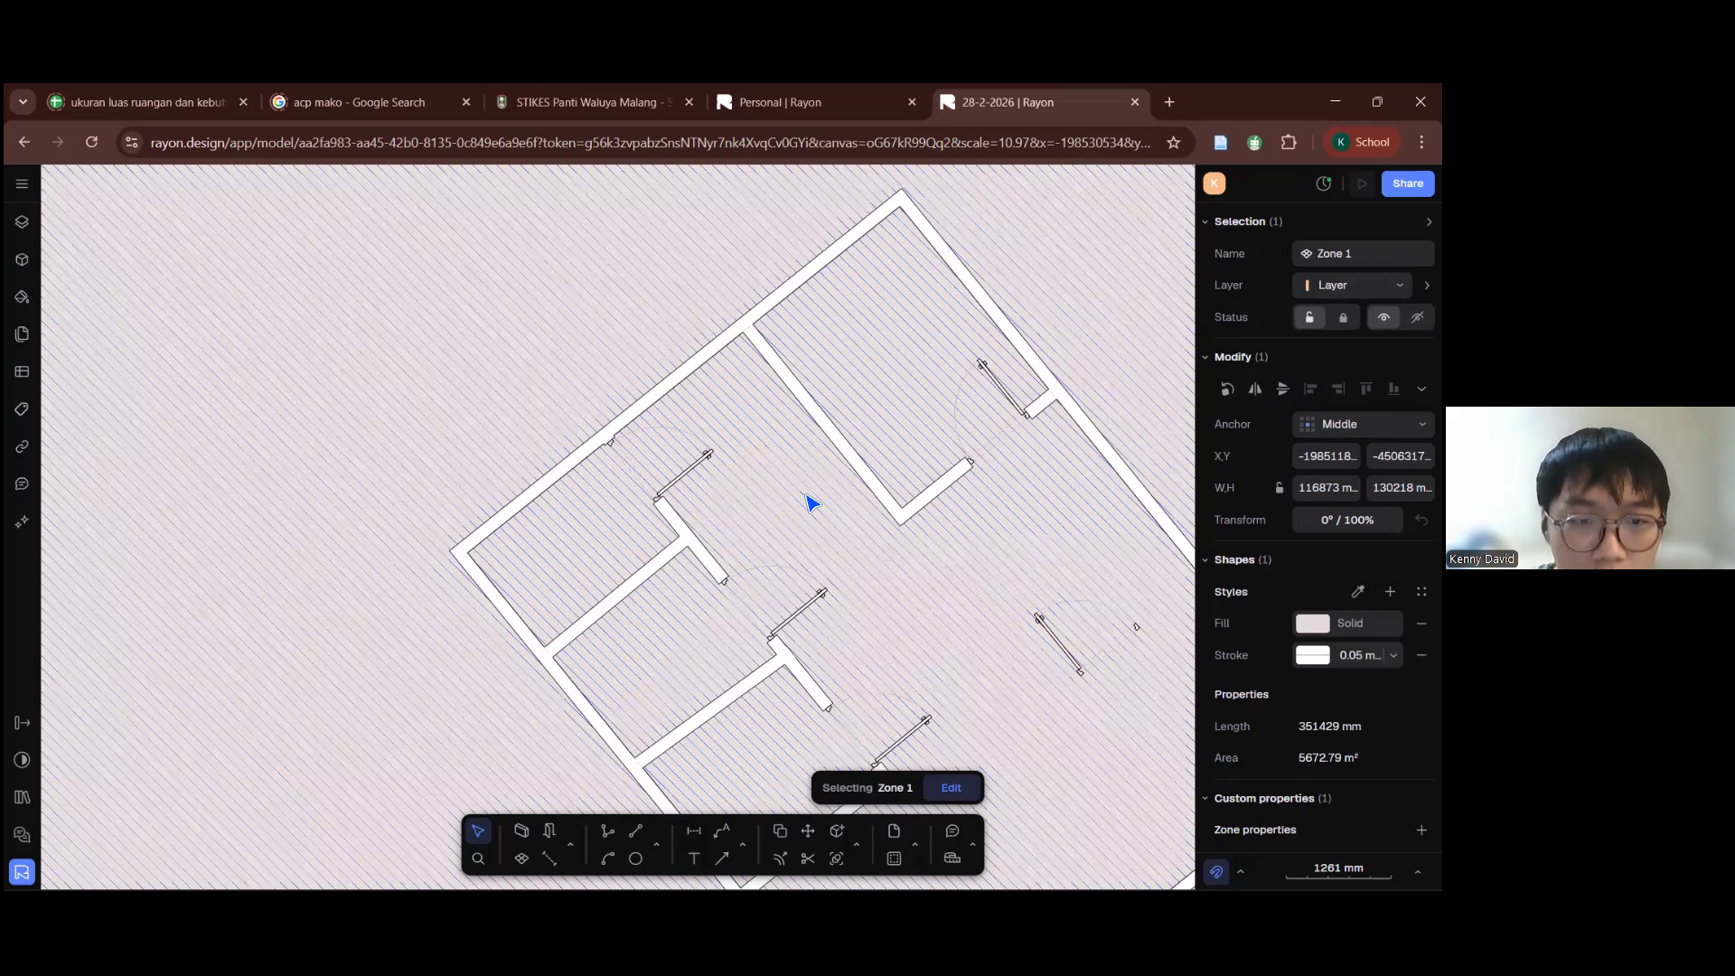
click(1343, 317)
text(d)
key(Return)
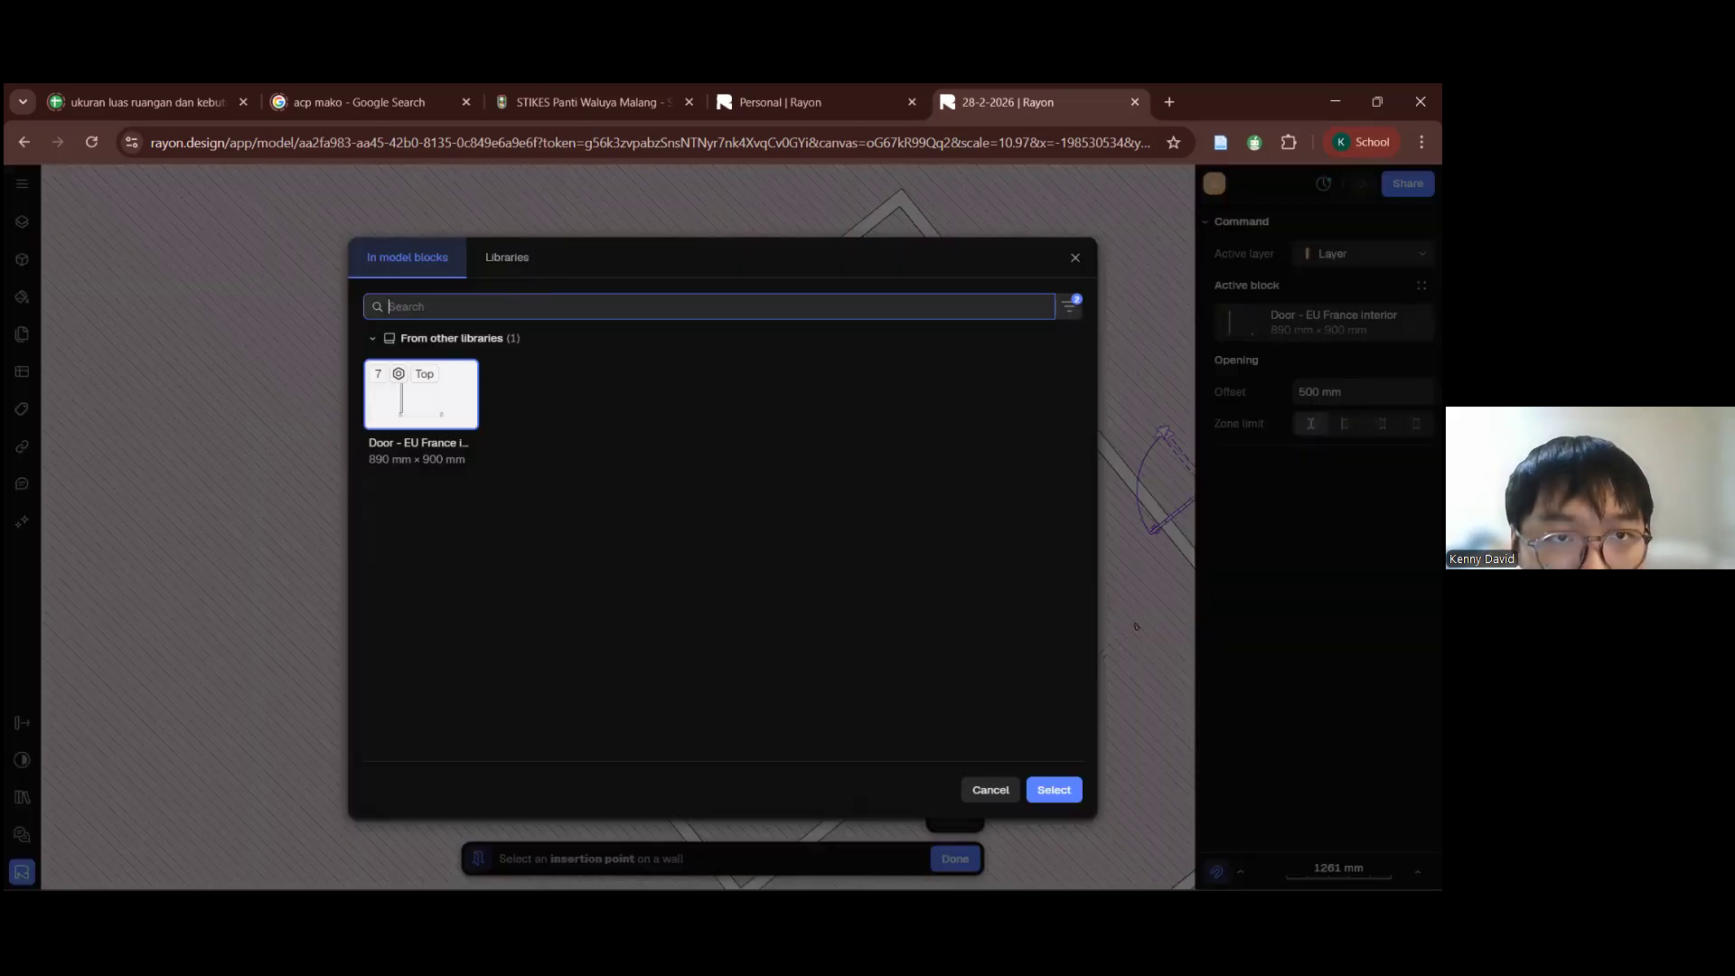
key(Escape)
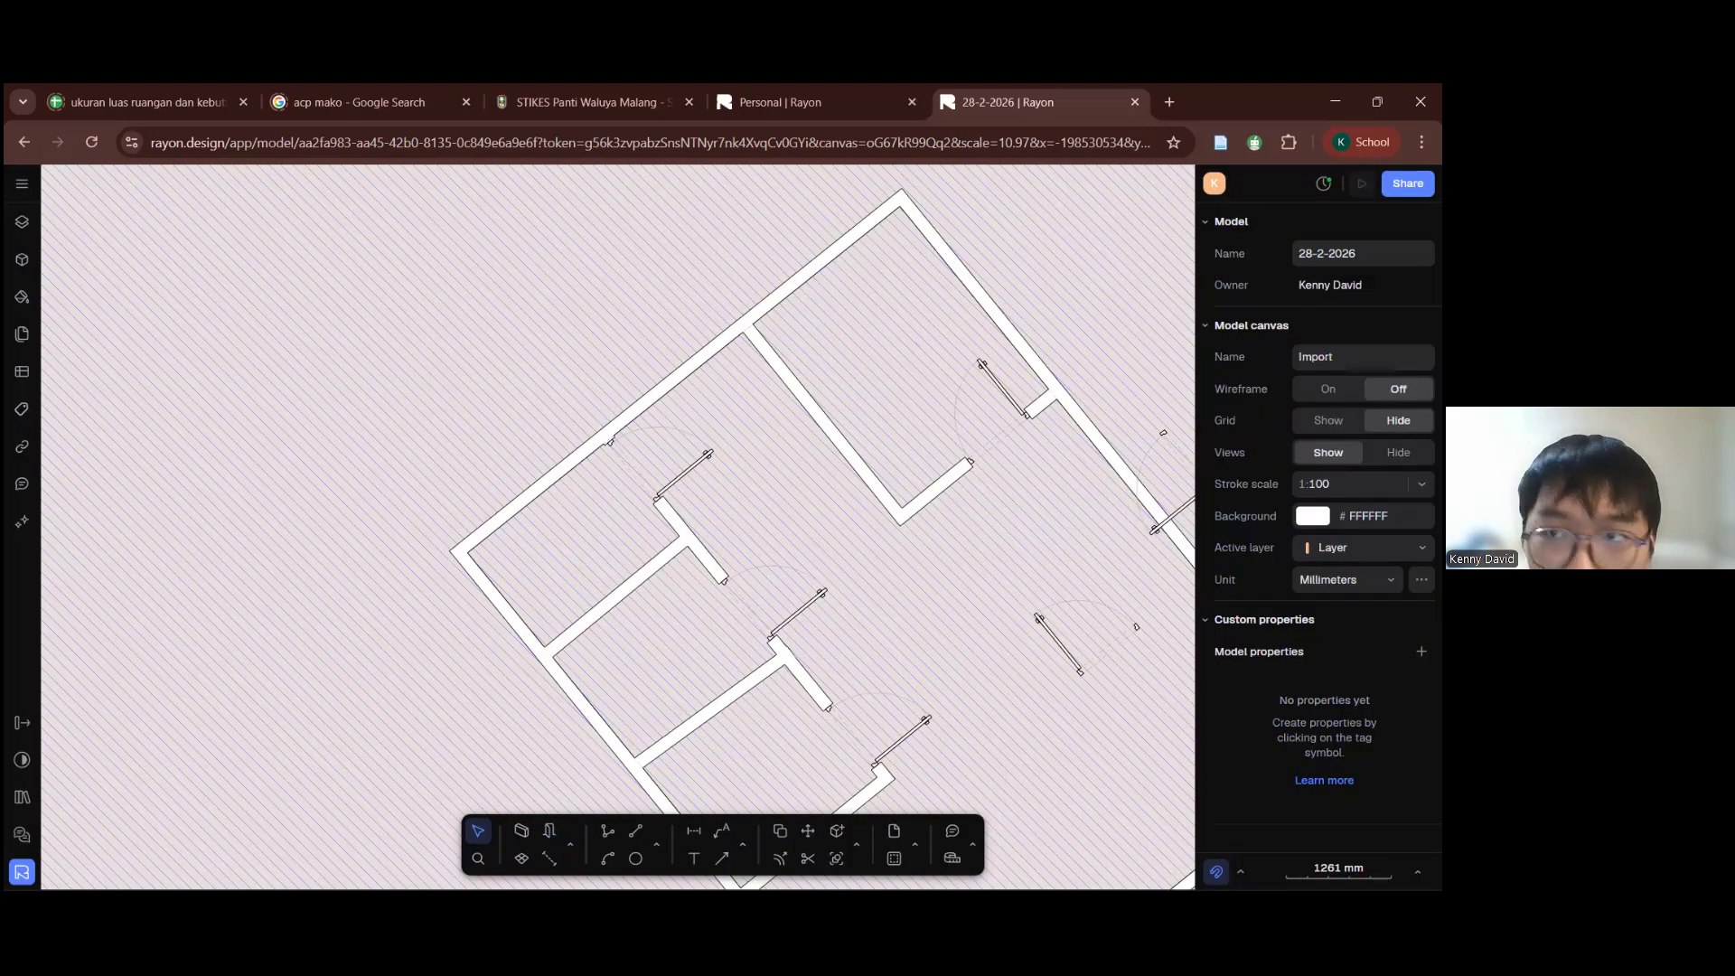
click(549, 829)
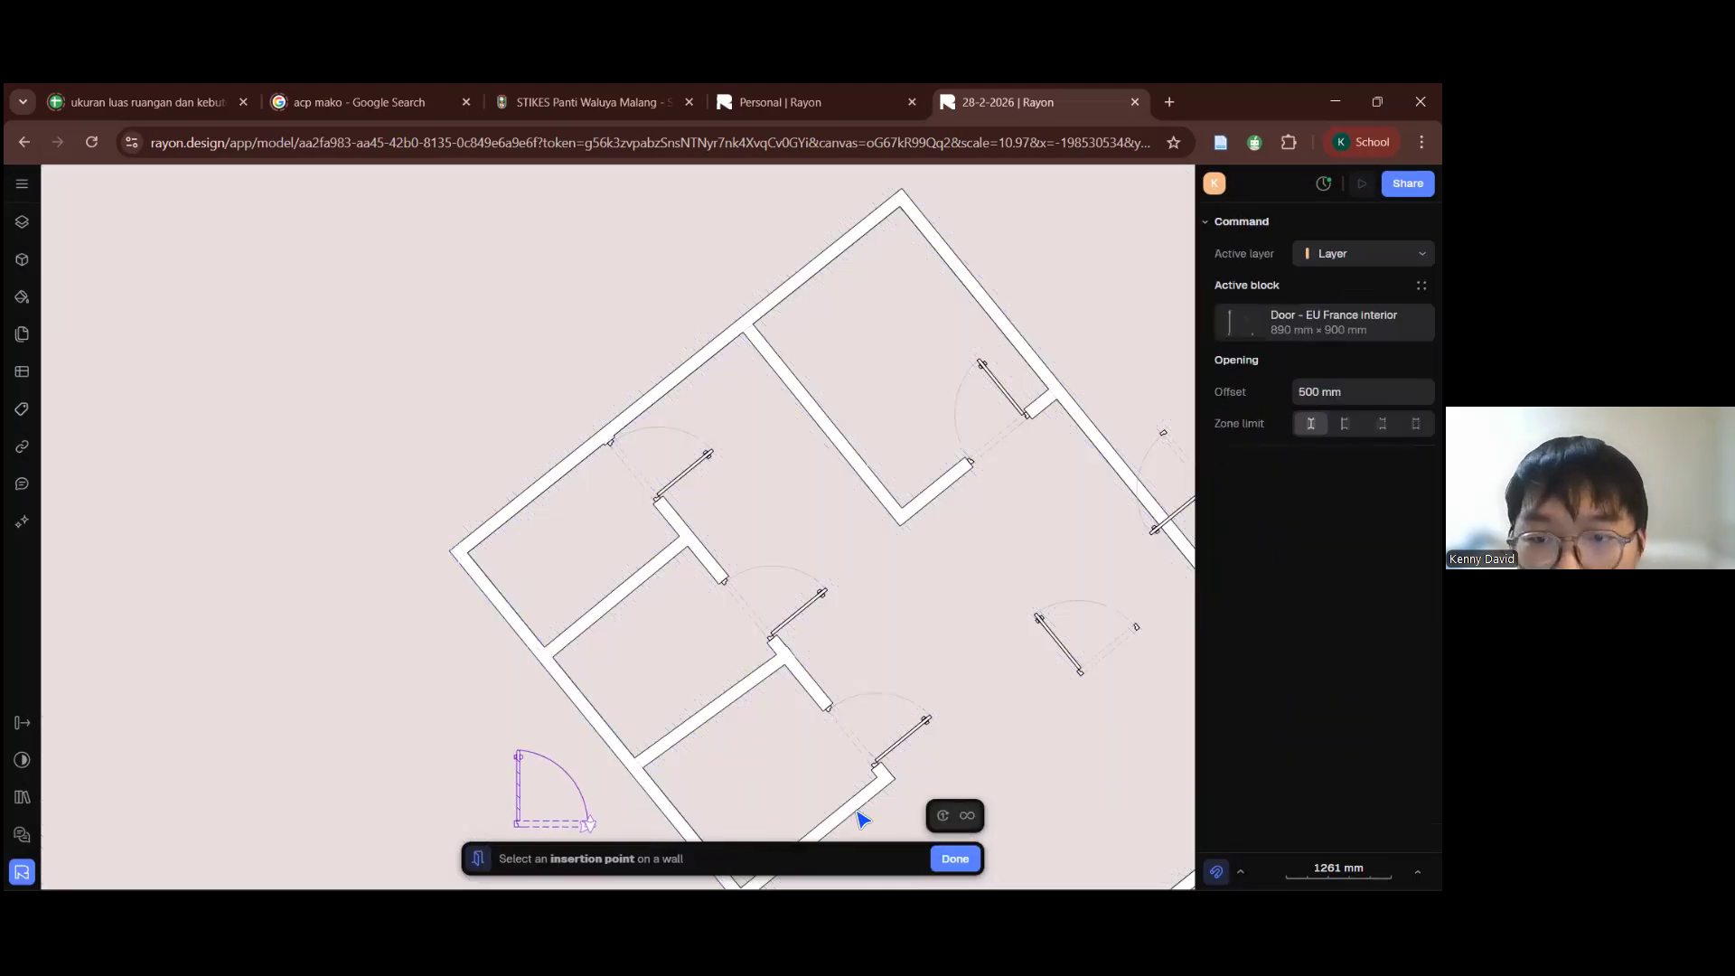
key(Escape)
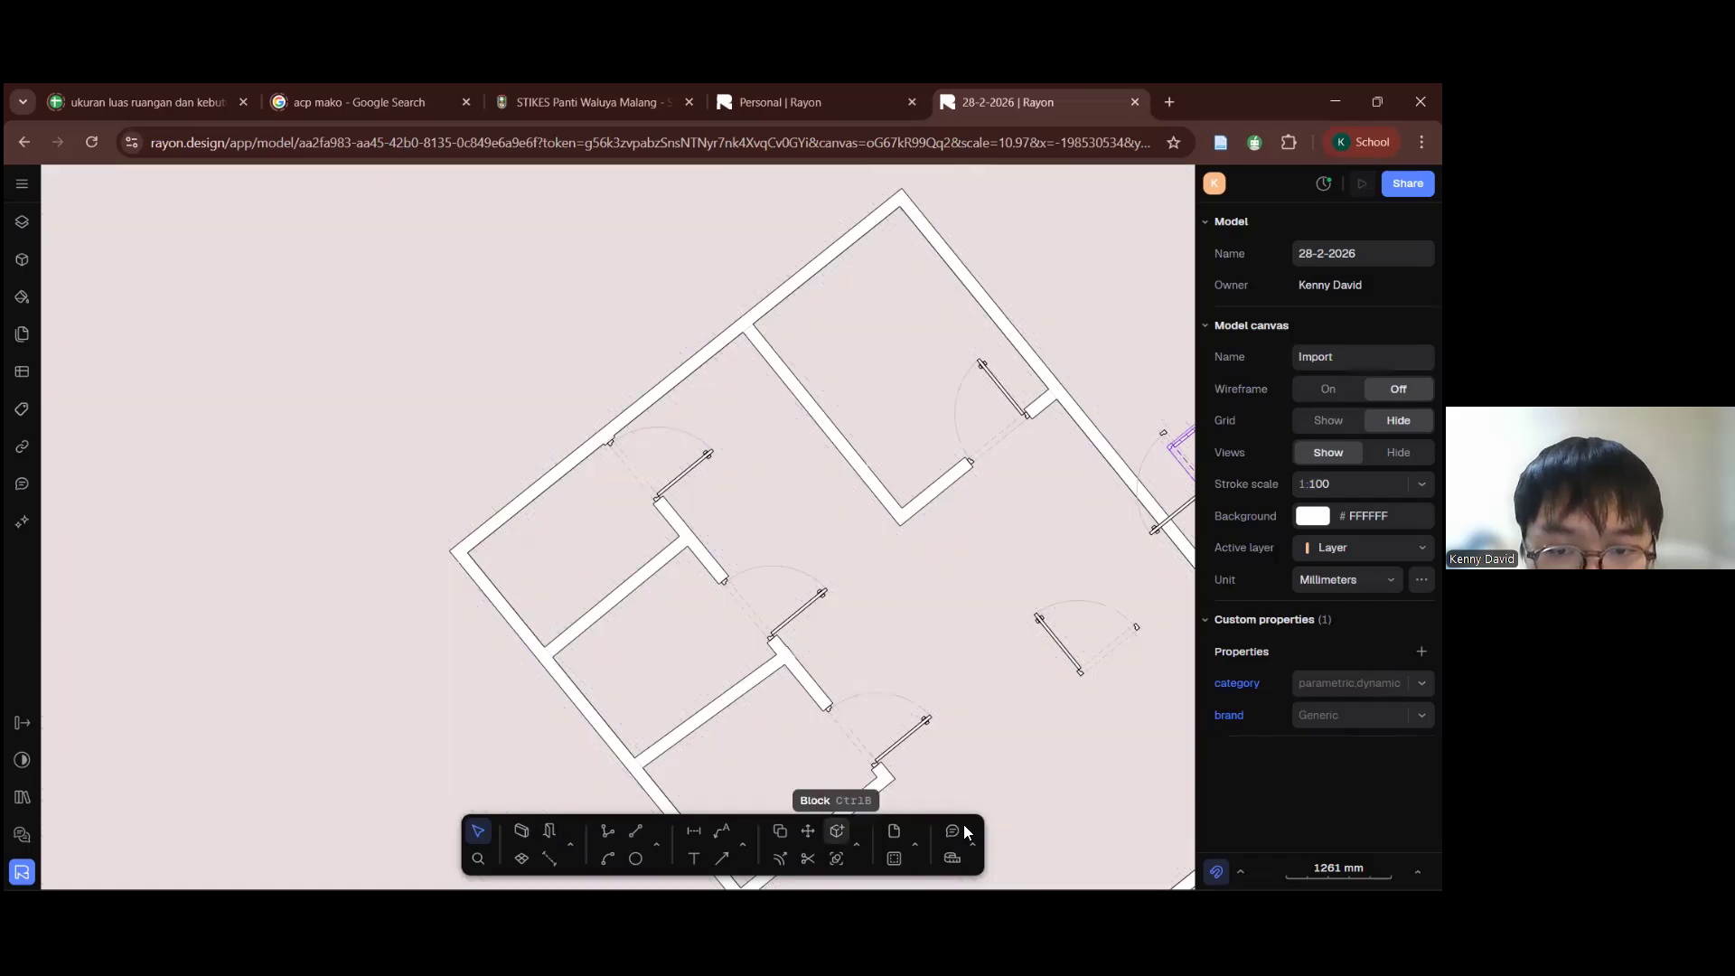
Step: Start placing an opening and set its block to the 500 mm × 95 mm Basic window from the libraries
click(549, 829)
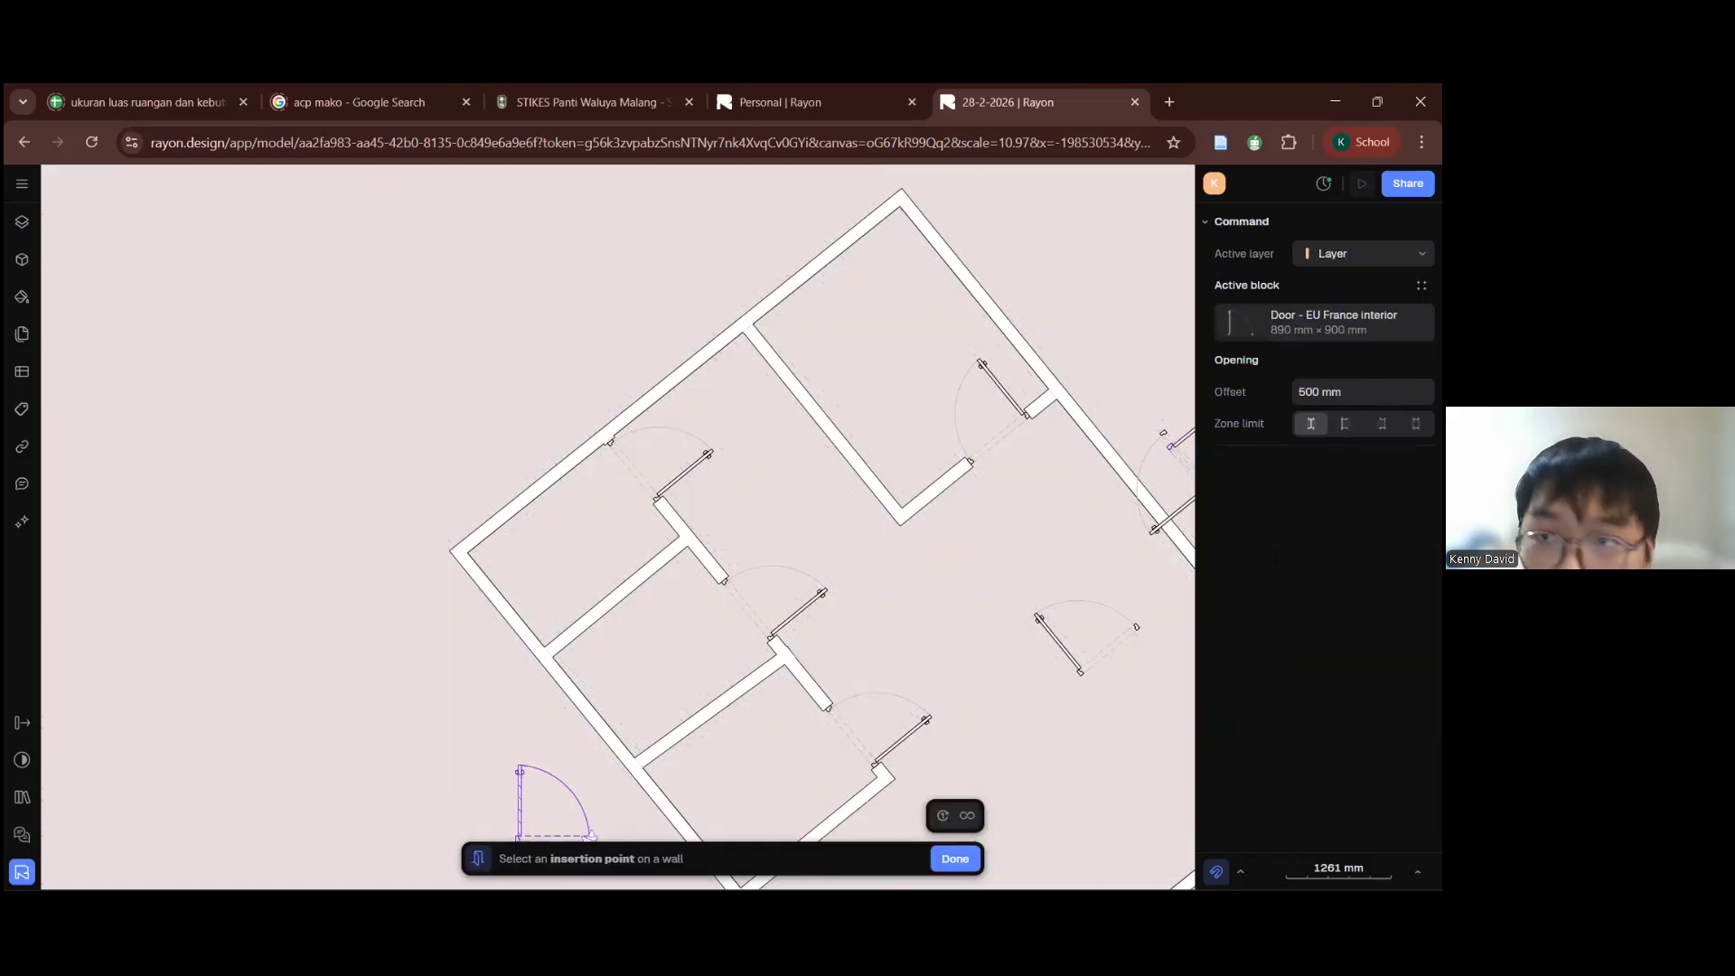
click(1323, 323)
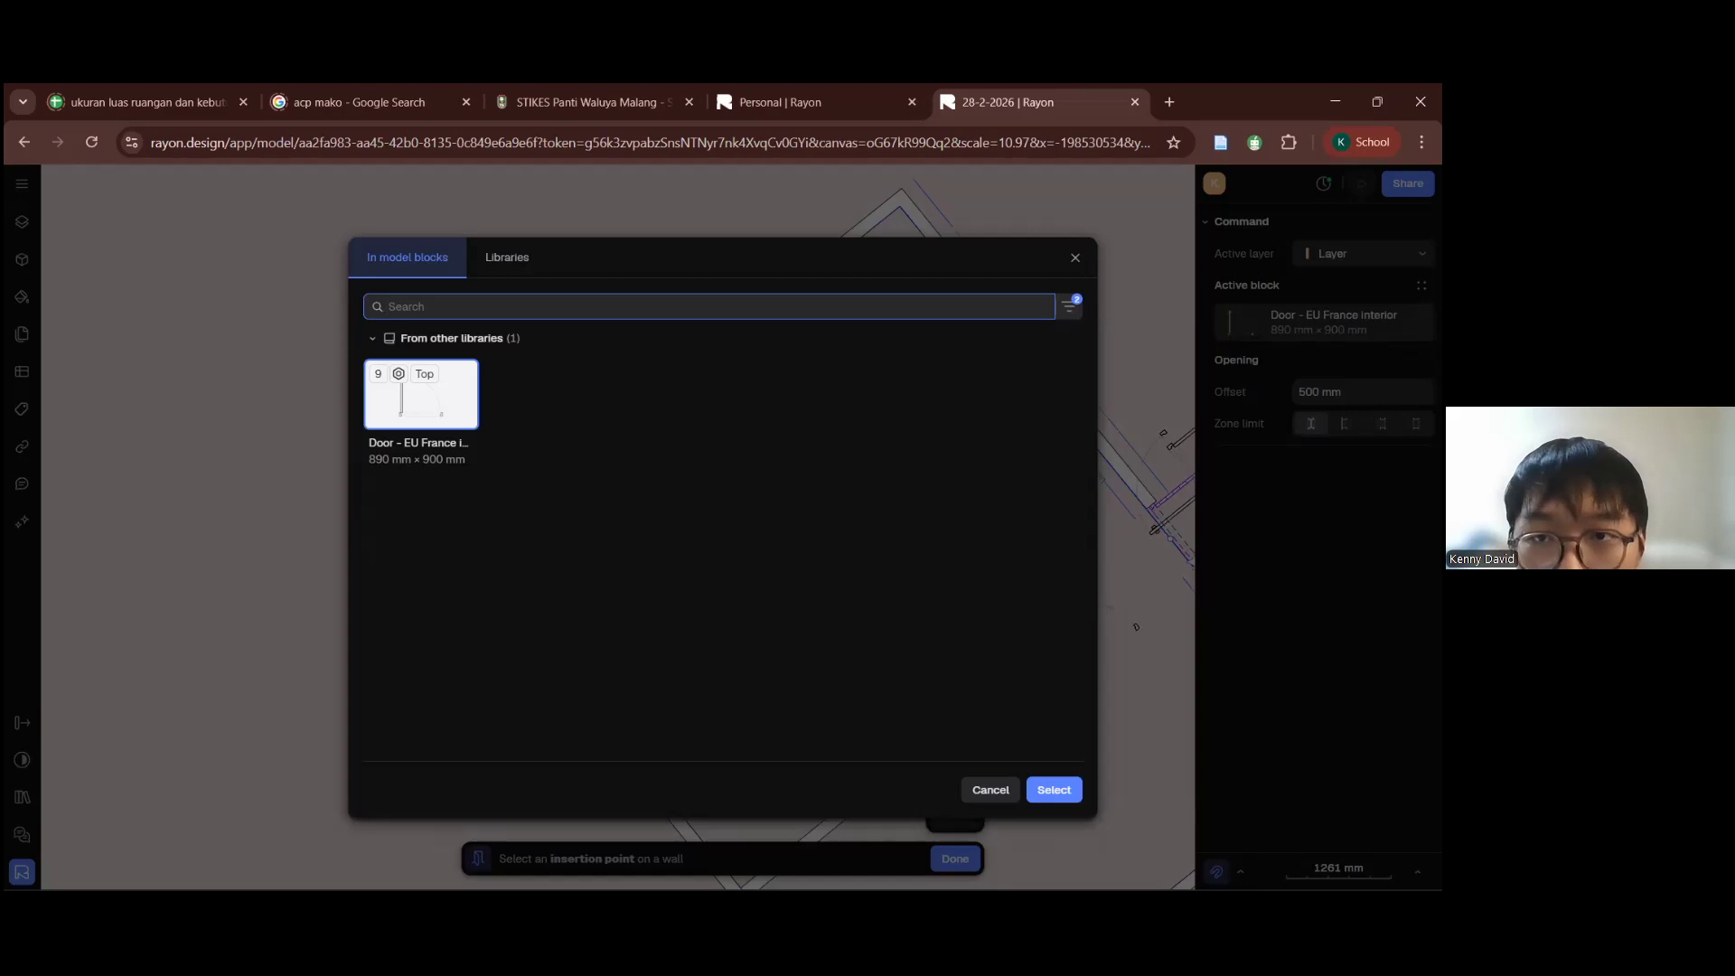
click(1070, 308)
click(1243, 411)
click(1229, 473)
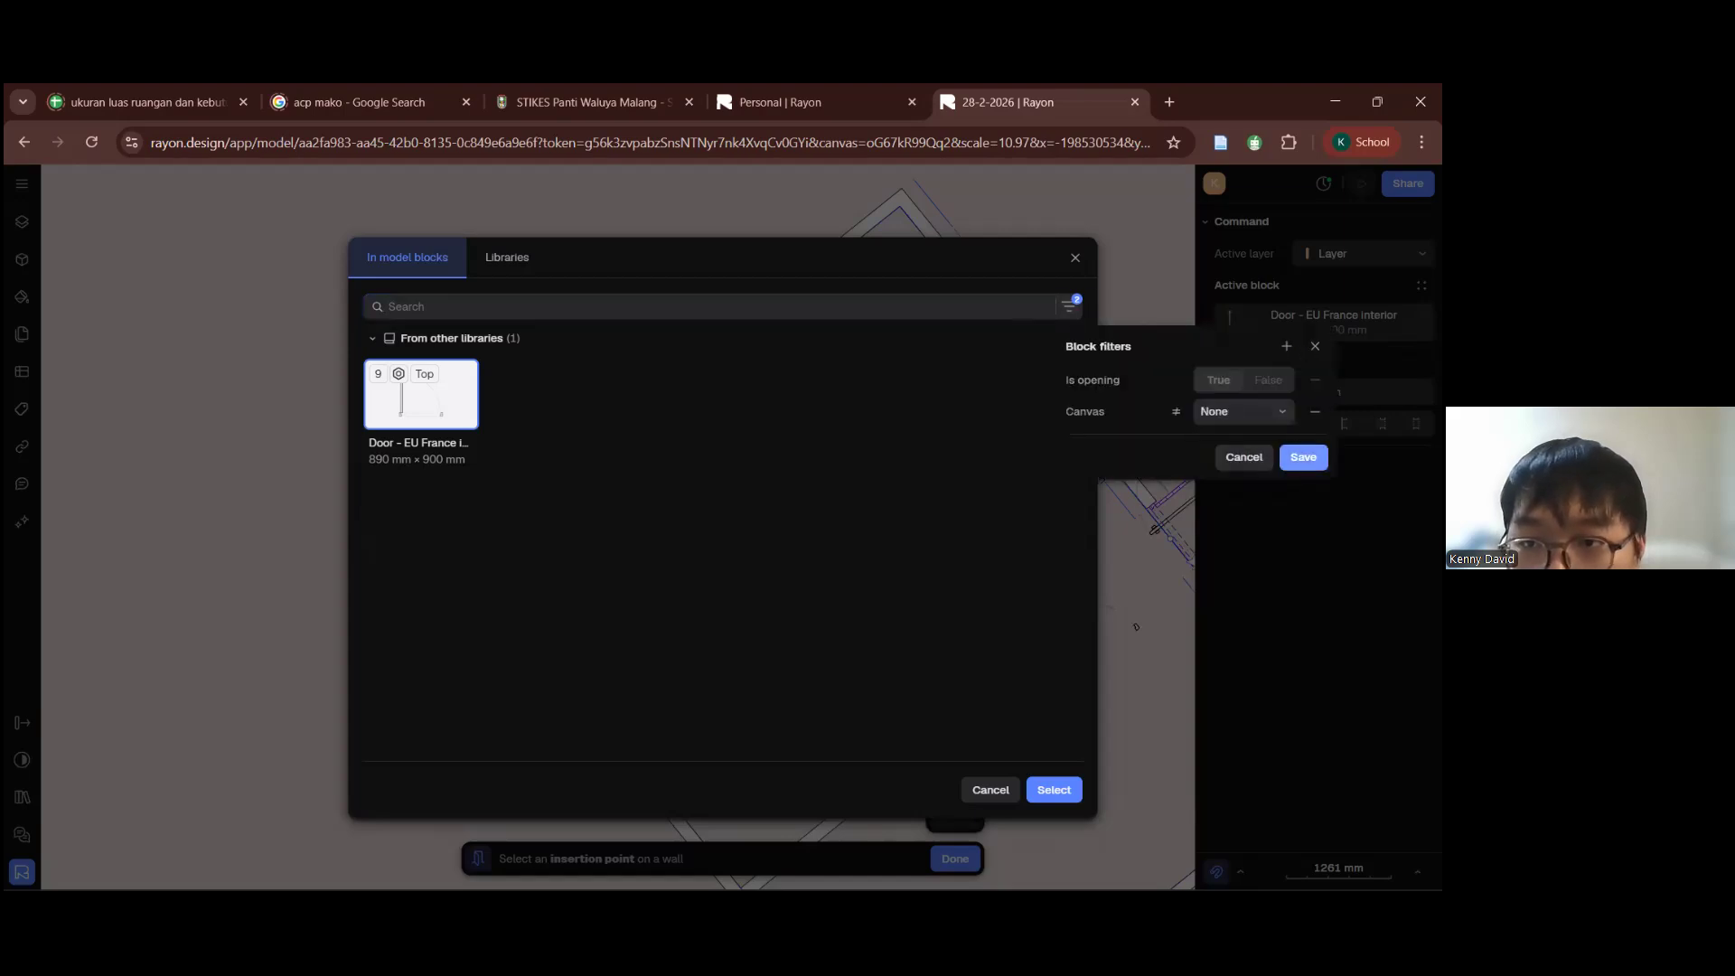
click(507, 256)
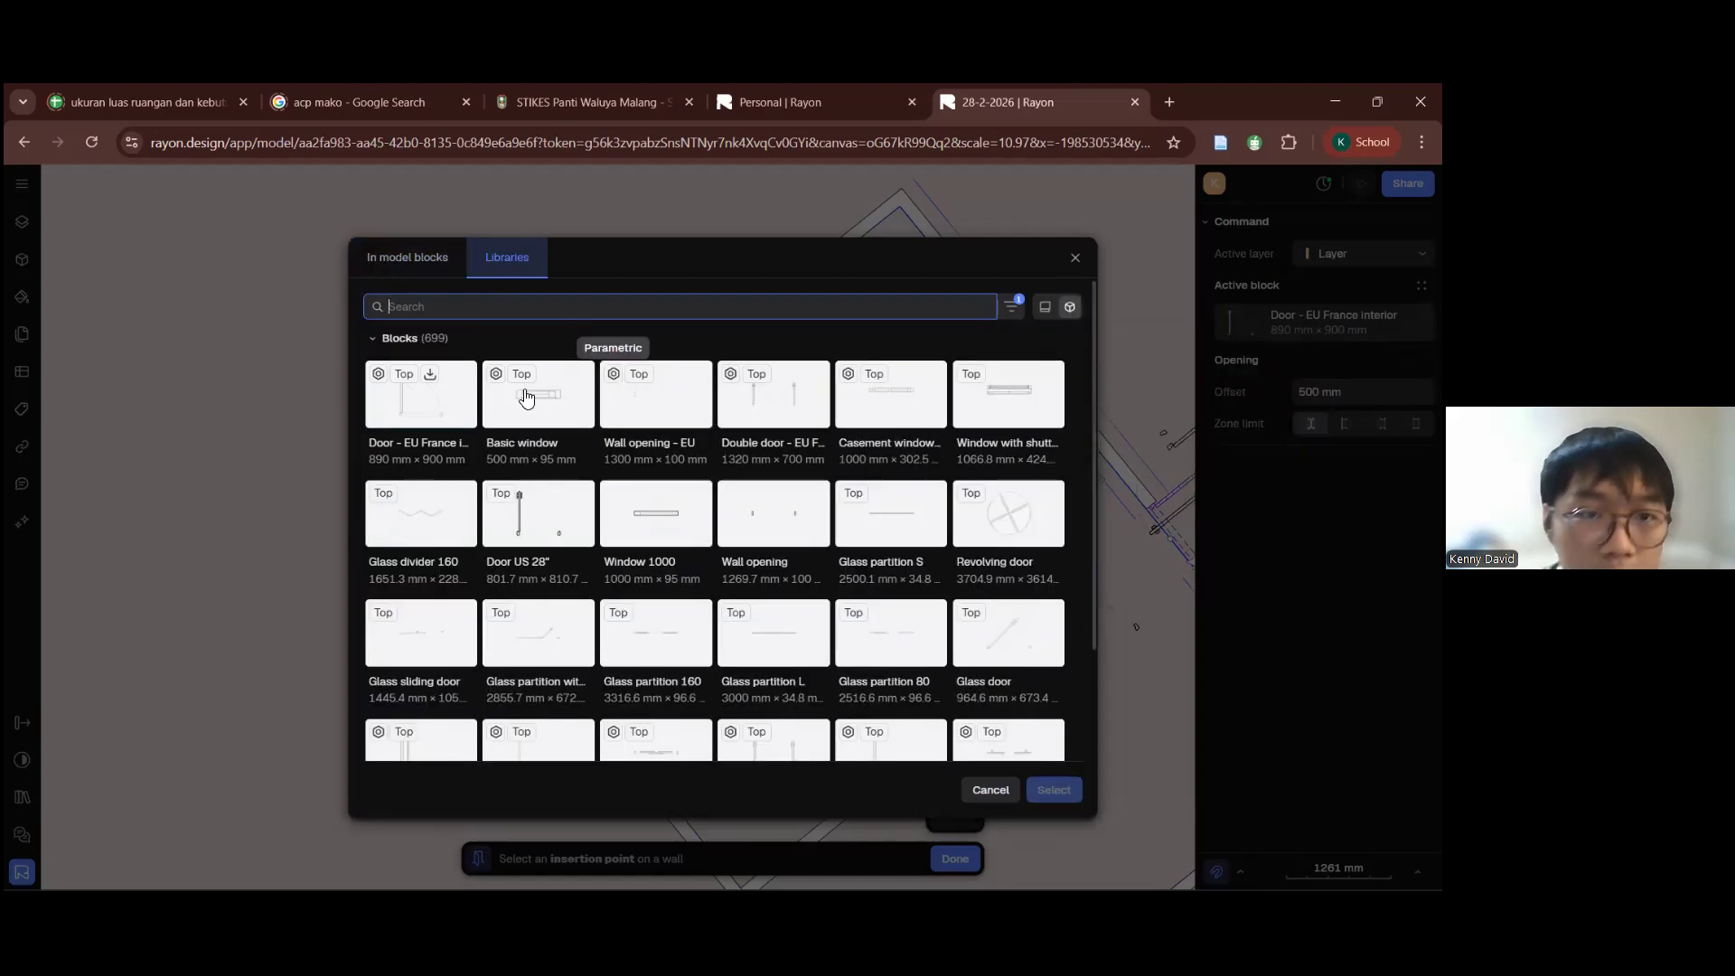
click(529, 393)
click(1068, 788)
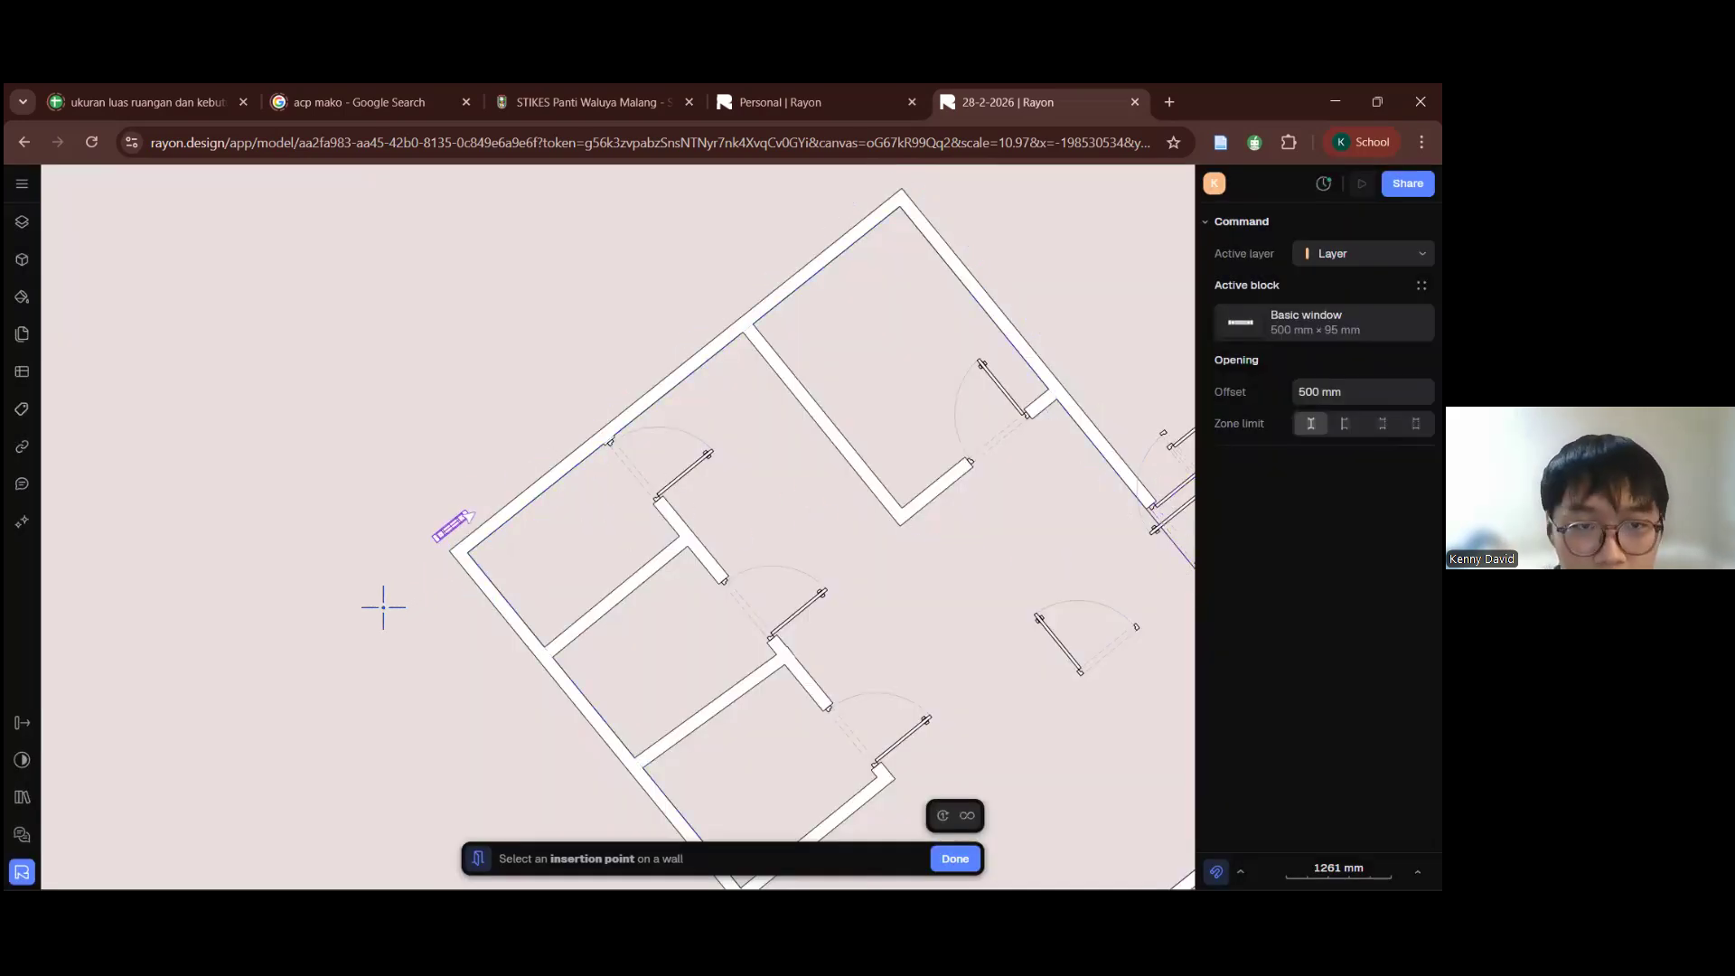
Step: Place the Basic window in the southwest outer wall of the westernmost room, about 274 mm from the building's west corner
scroll(407, 578, up, 5)
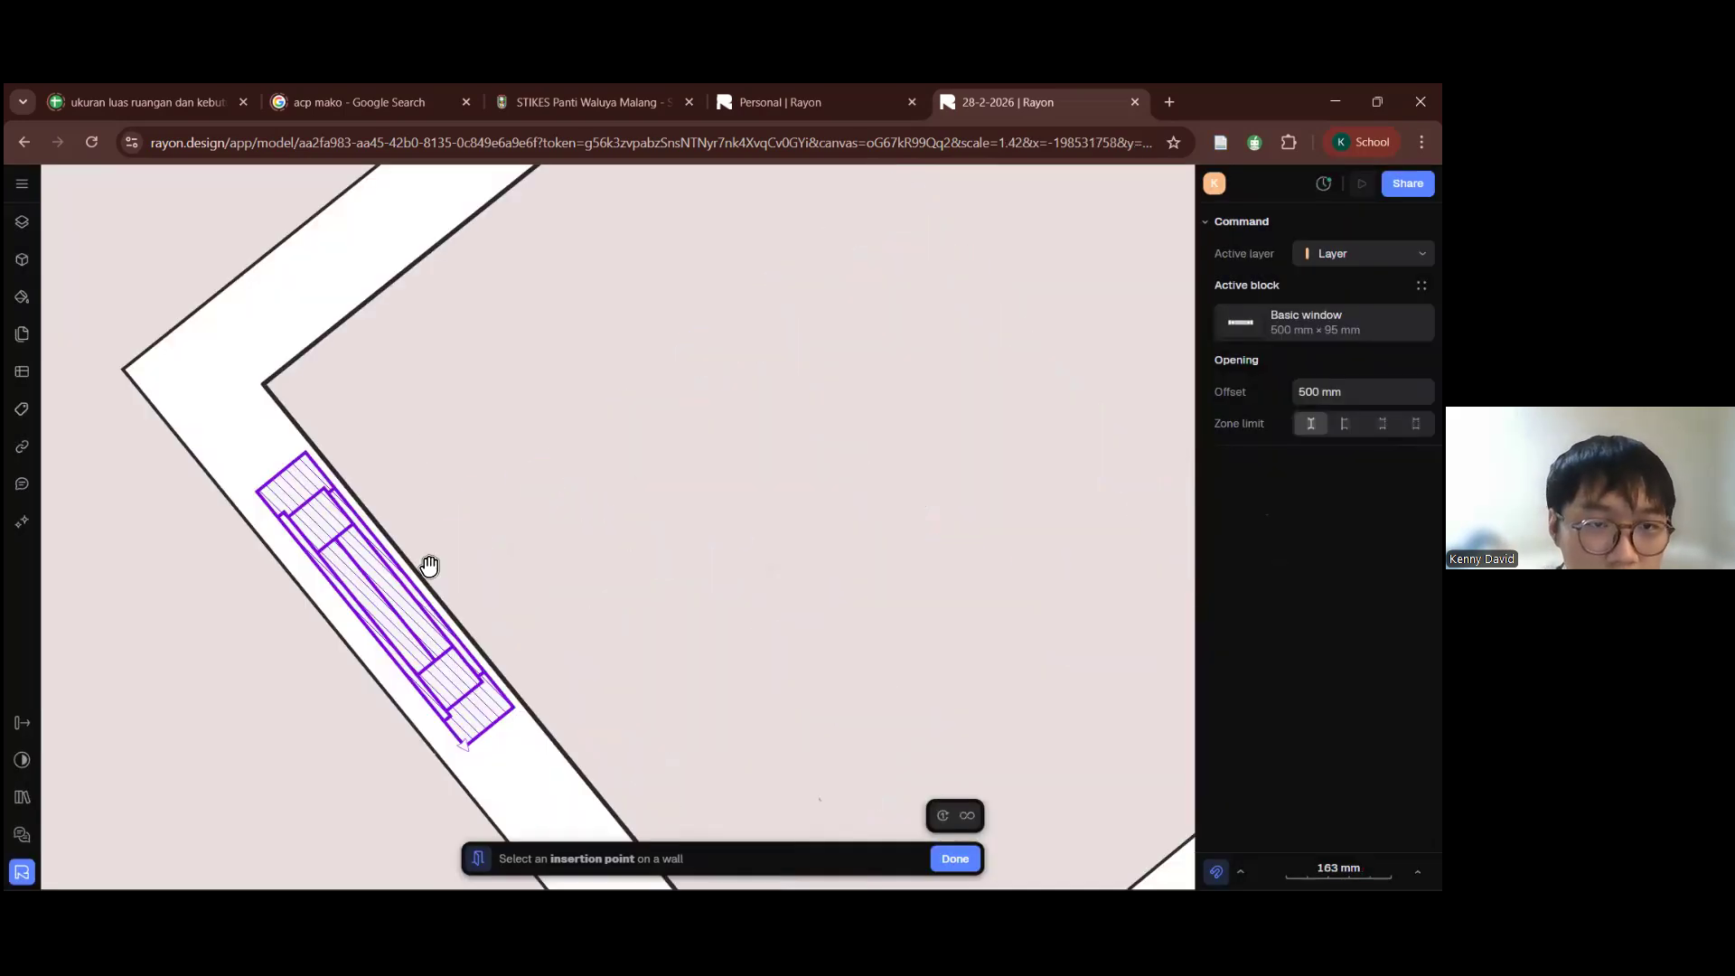
click(400, 492)
scroll(399, 479, down, 3)
scroll(929, 830, down, 3)
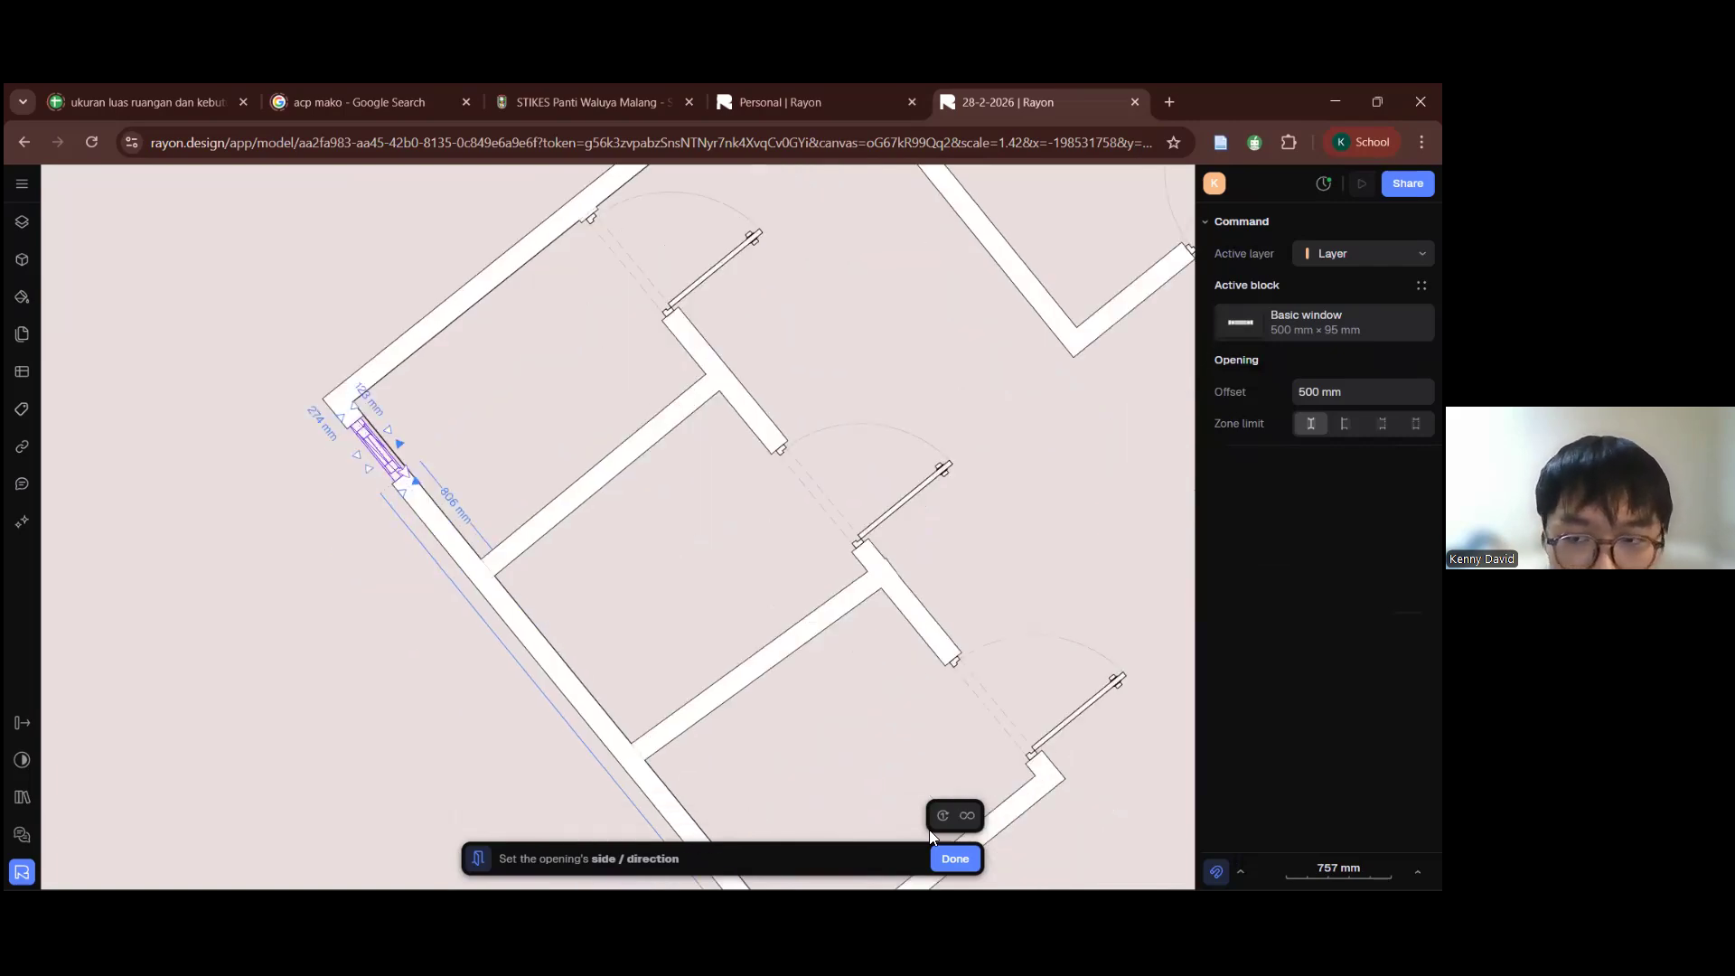
scroll(384, 419, down, 1)
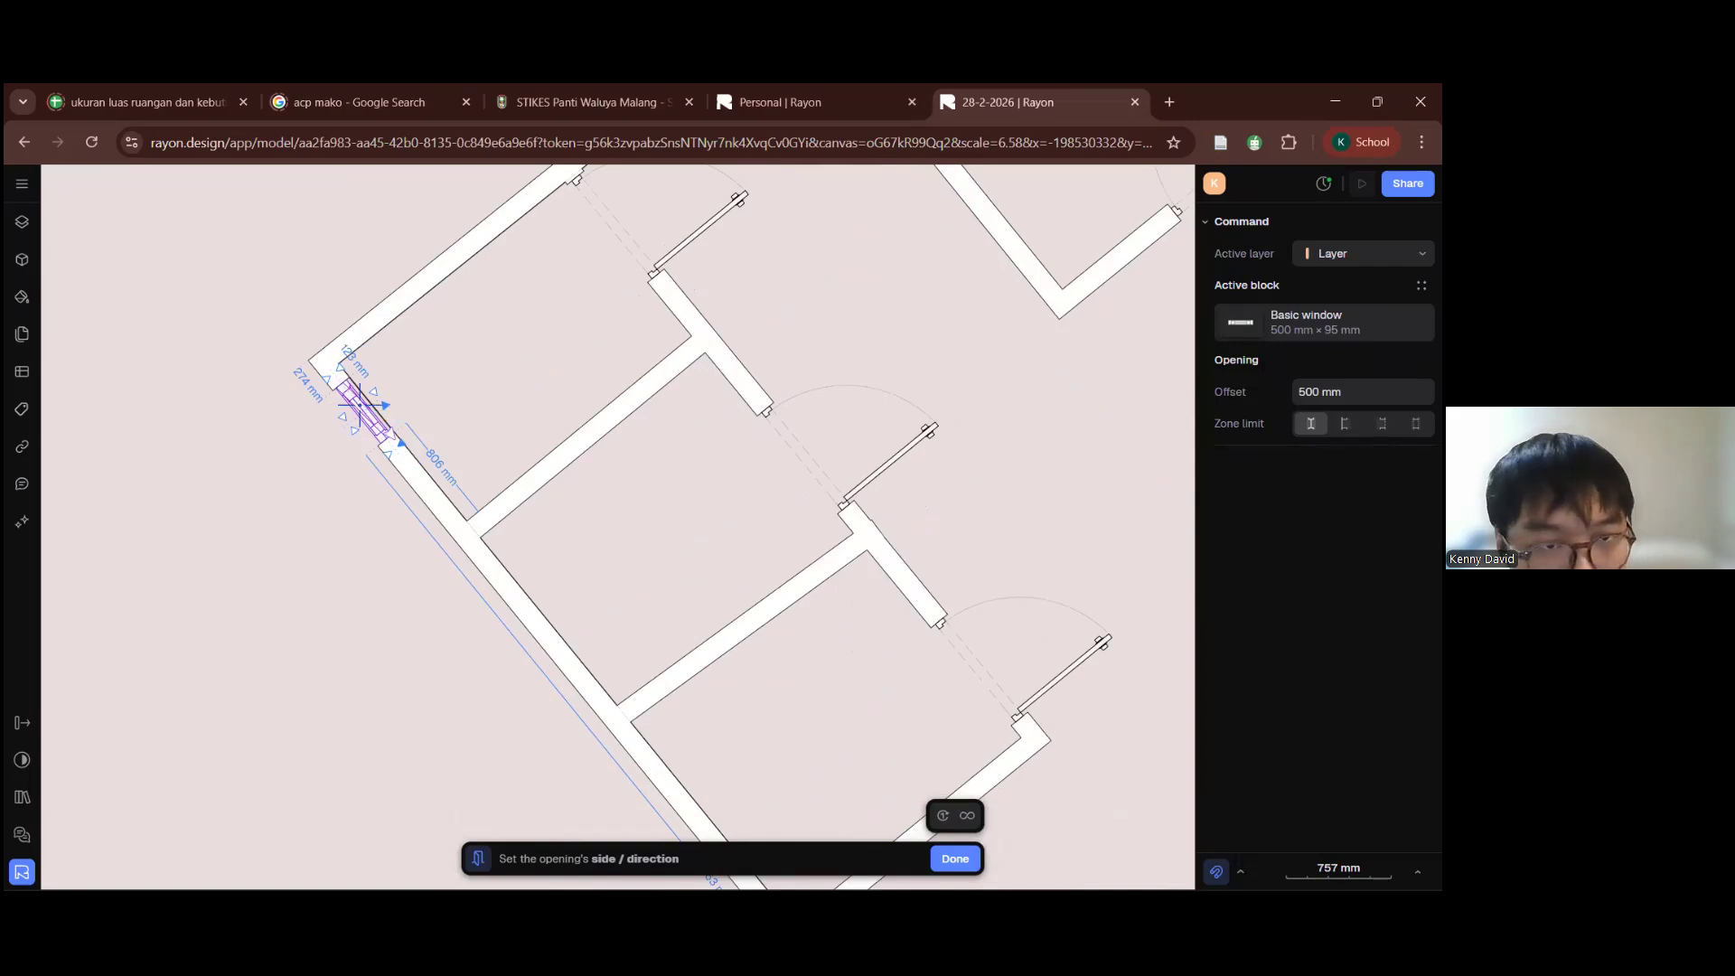
click(363, 390)
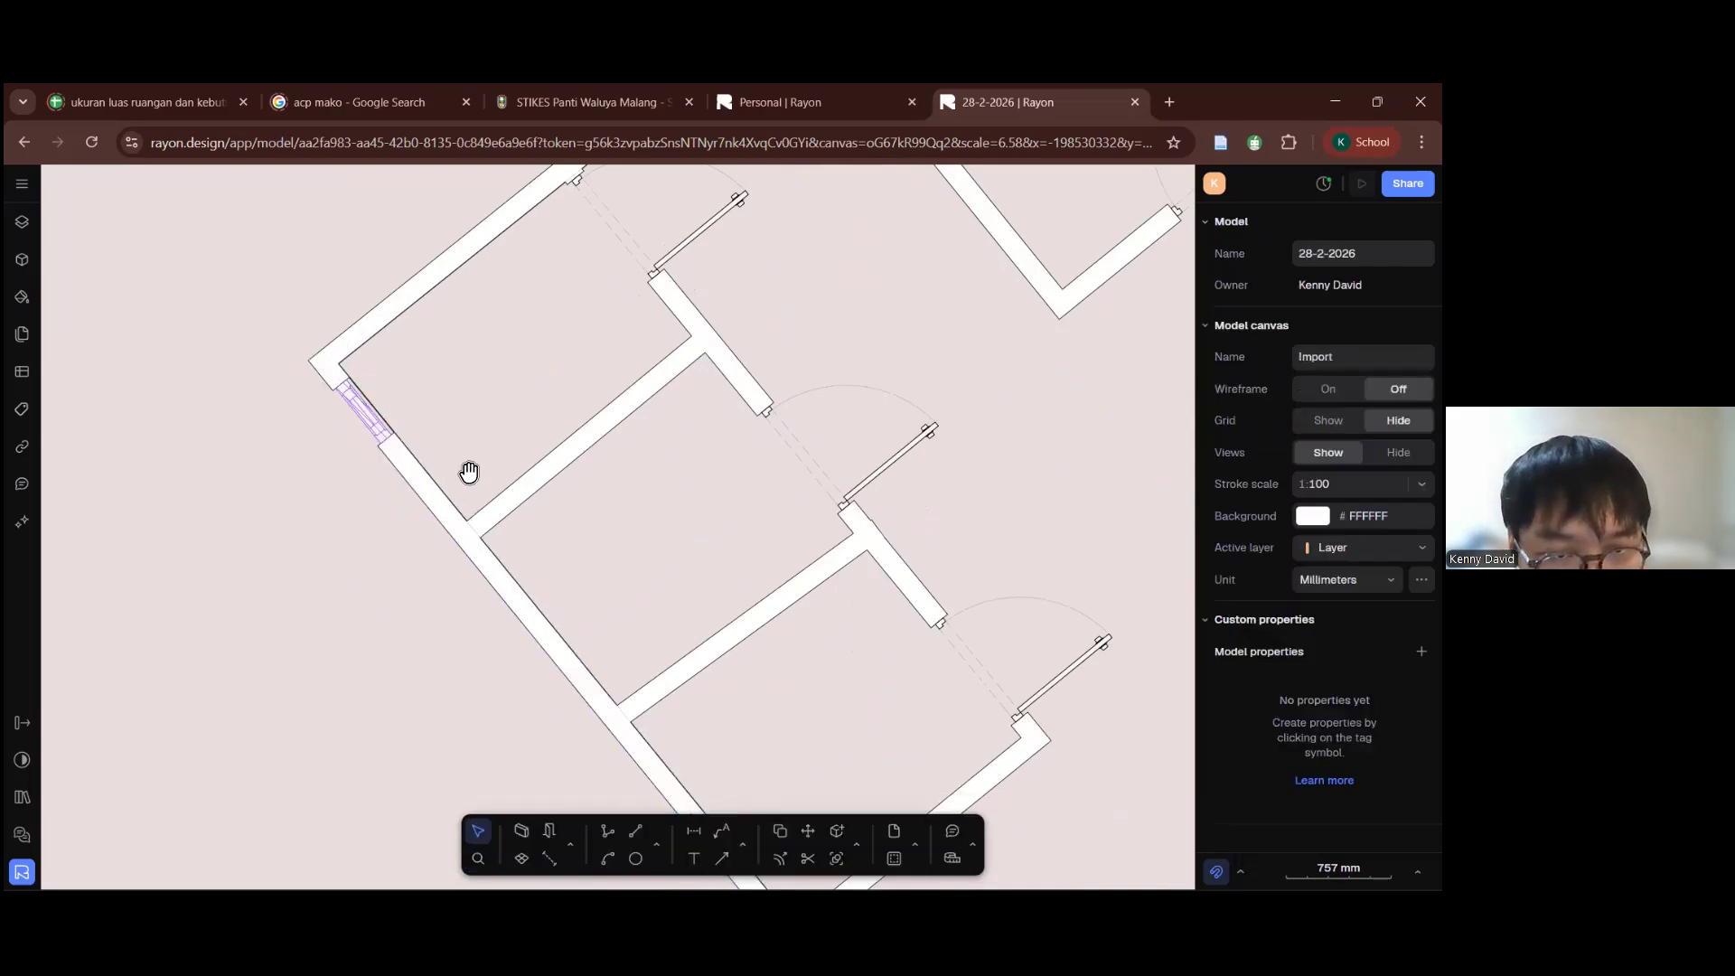
Step: Copy the window along the southwest wall into the second and third small rooms
alt+drag(465, 491, 474, 519)
click(519, 691)
scroll(515, 604, down, 2)
key(c)
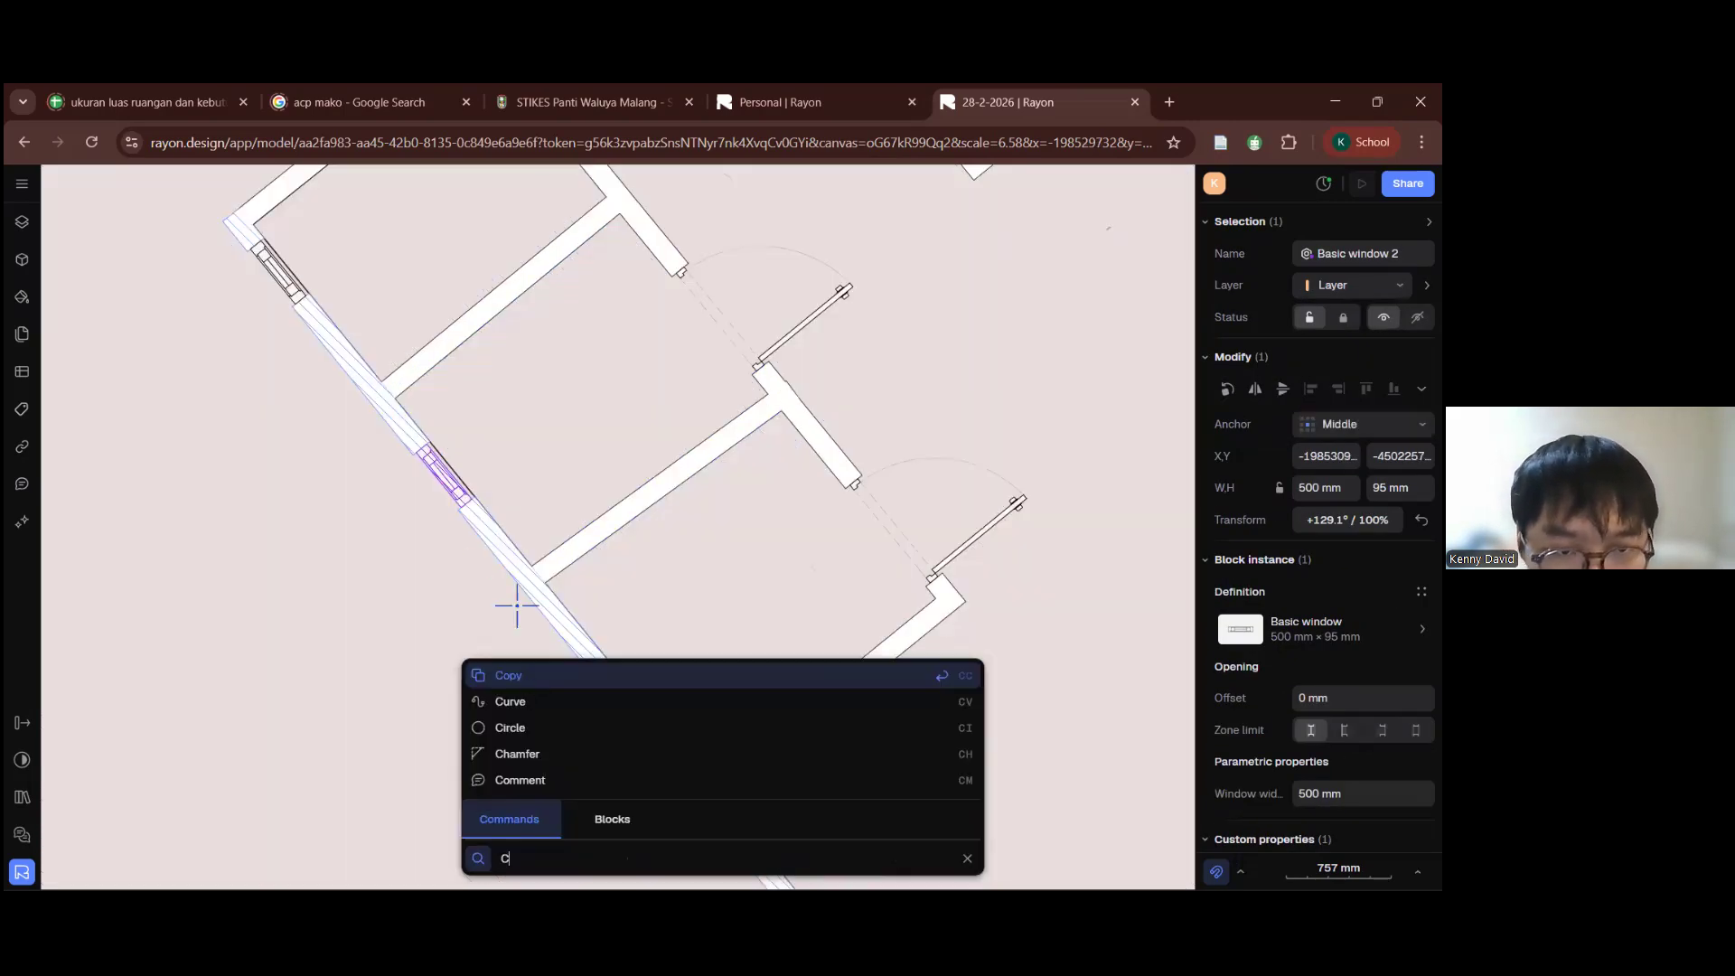
key(Return)
click(656, 727)
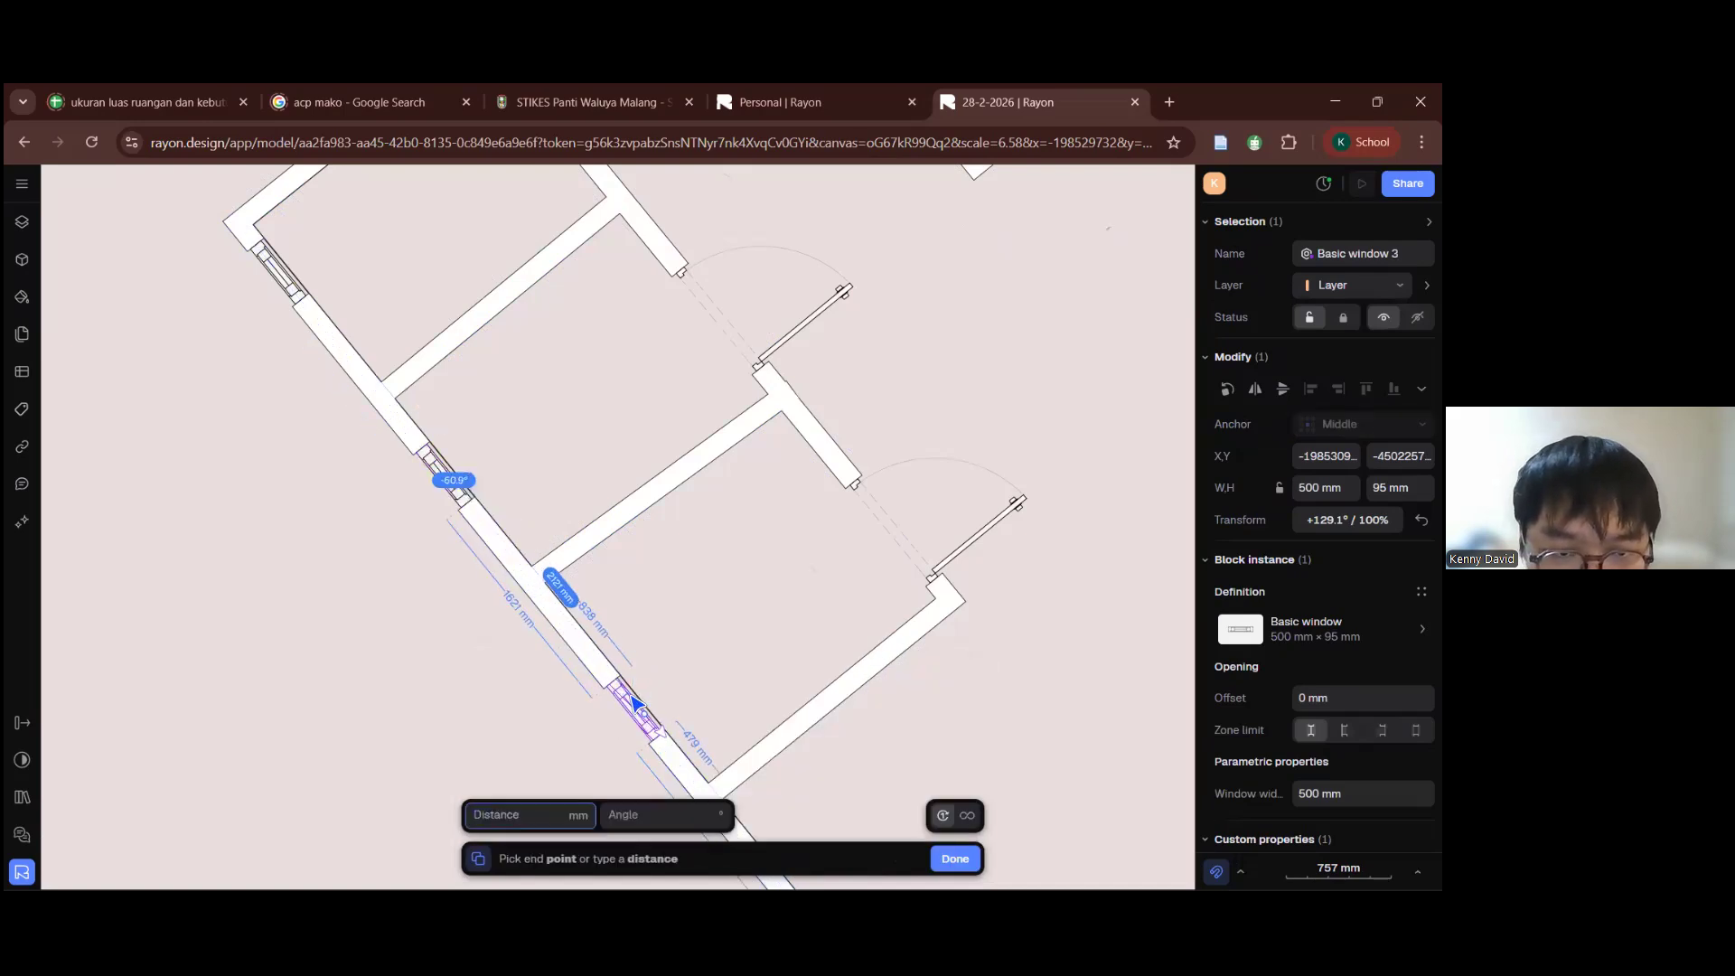
click(584, 548)
scroll(588, 556, down, 3)
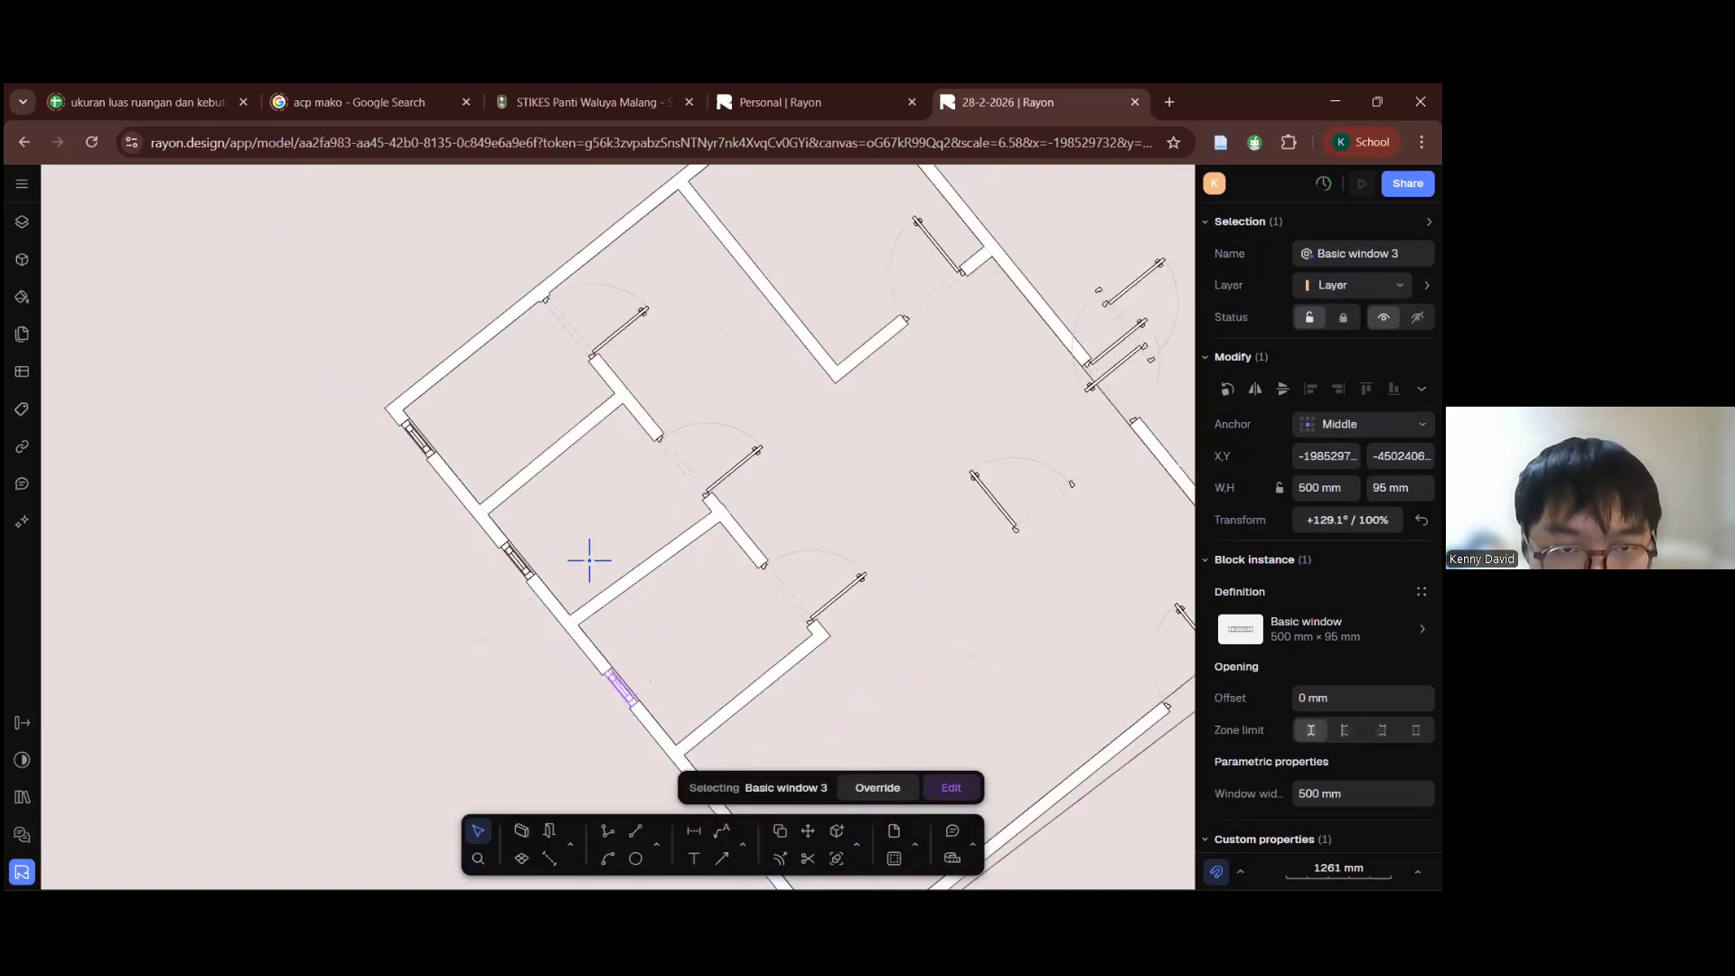
Step: Copy the third room's window farther southeast along the same outer wall, just past the last cross partition
scroll(755, 747, down, 5)
scroll(777, 714, up, 7)
key(c)
key(Return)
click(858, 619)
click(931, 555)
scroll(933, 534, down, 3)
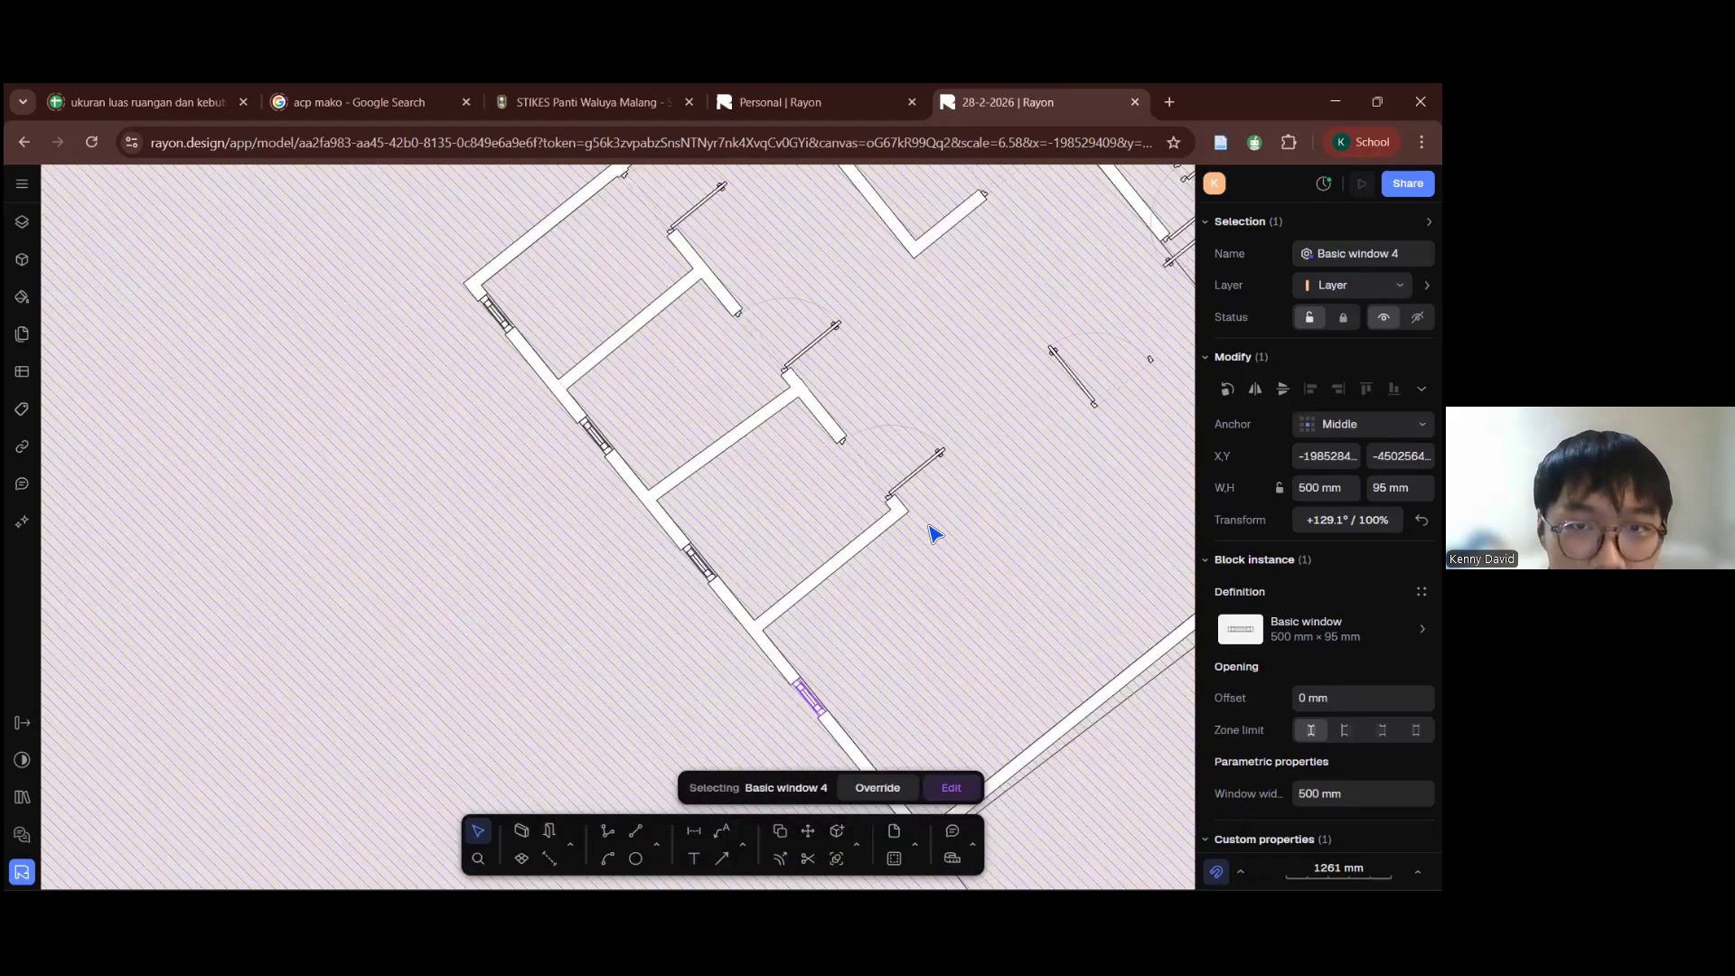
scroll(1019, 487, up, 3)
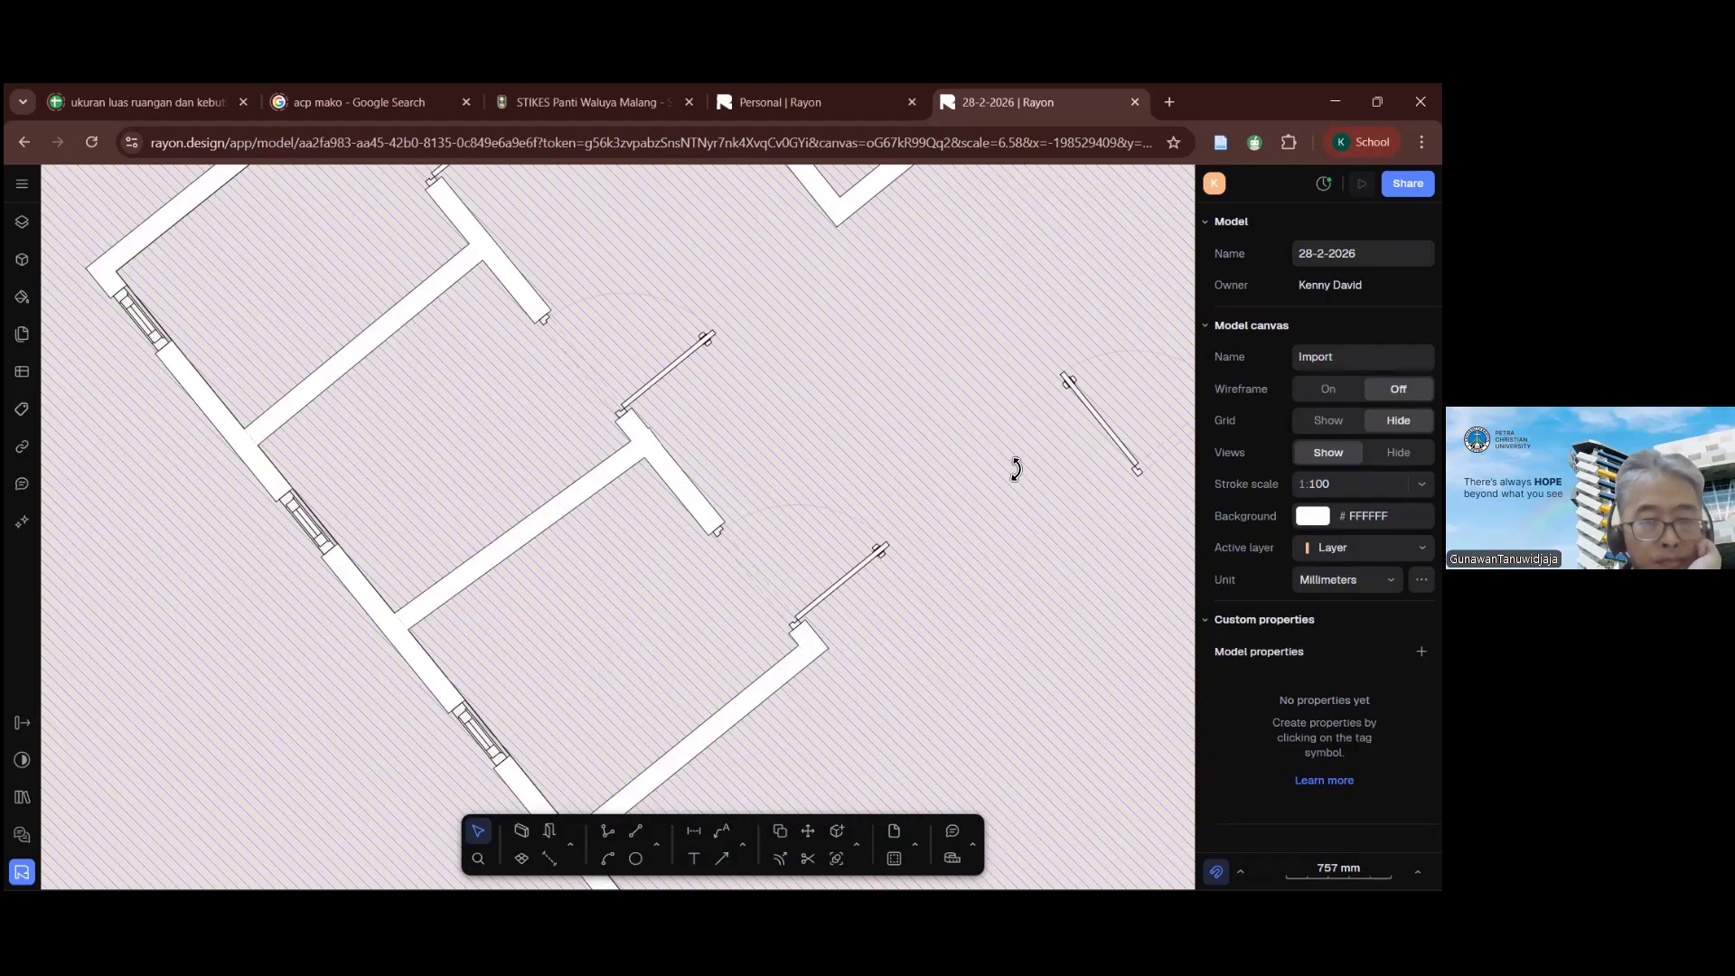
Step: Delete the loose door inside the large room and the stray doors along the northeast wall
scroll(1016, 469, down, 9)
click(1014, 468)
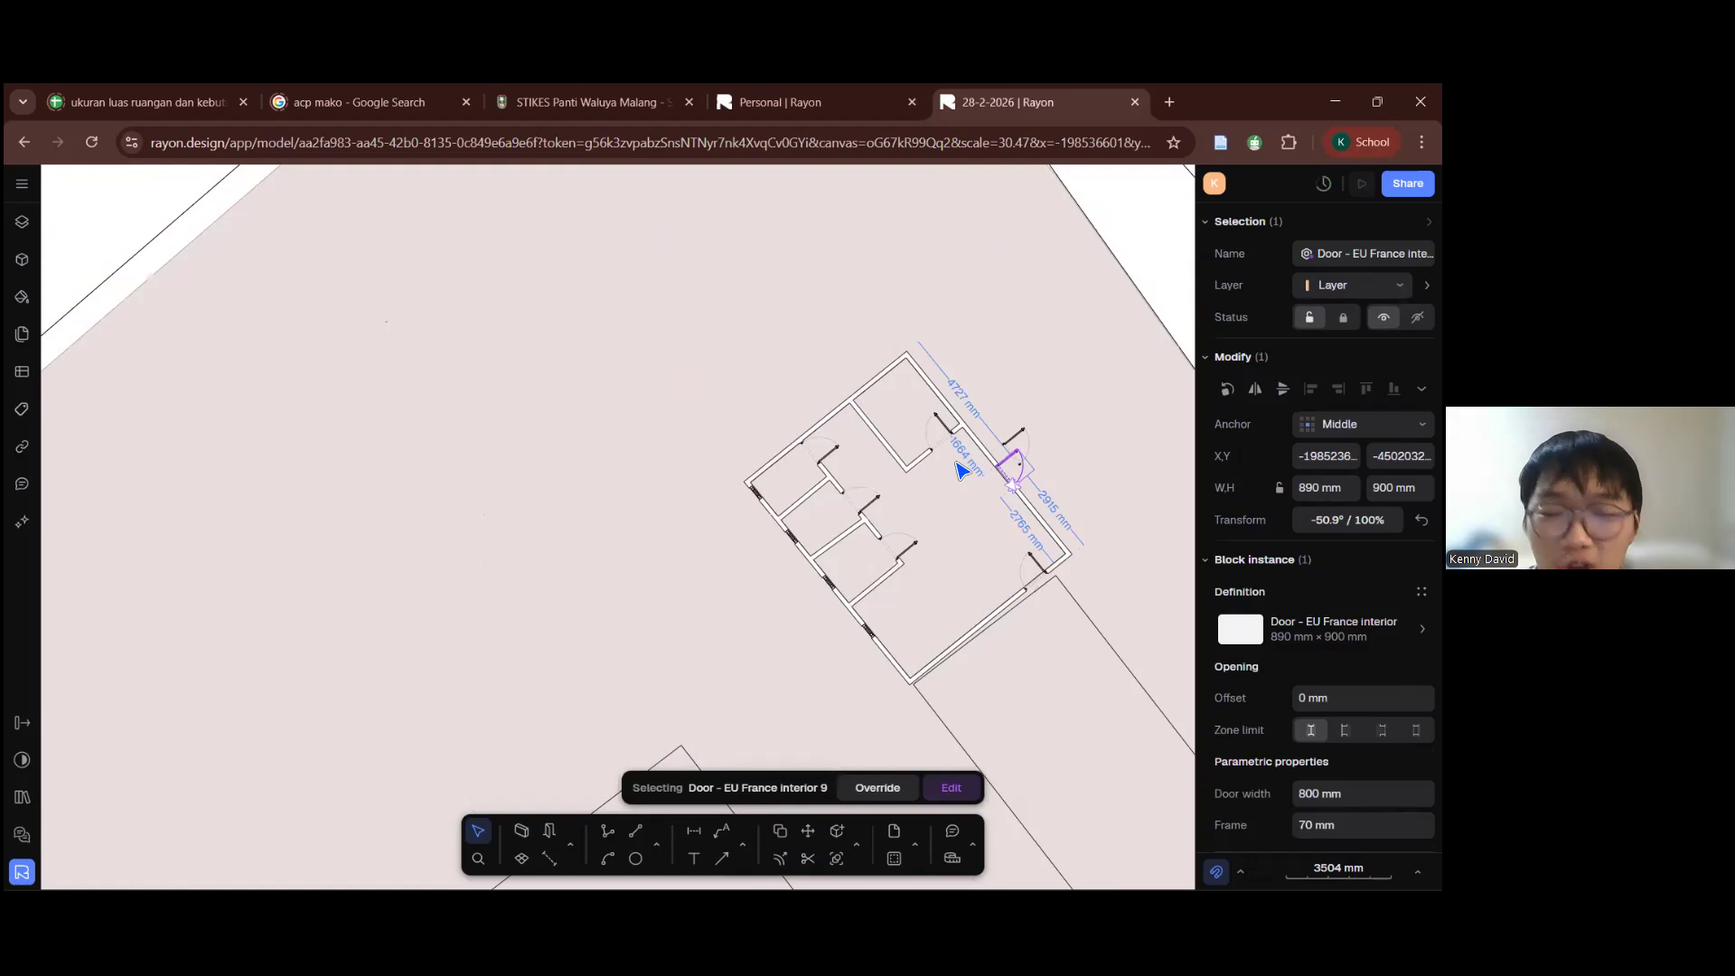
click(964, 495)
scroll(857, 473, down, 2)
scroll(856, 473, right, 2)
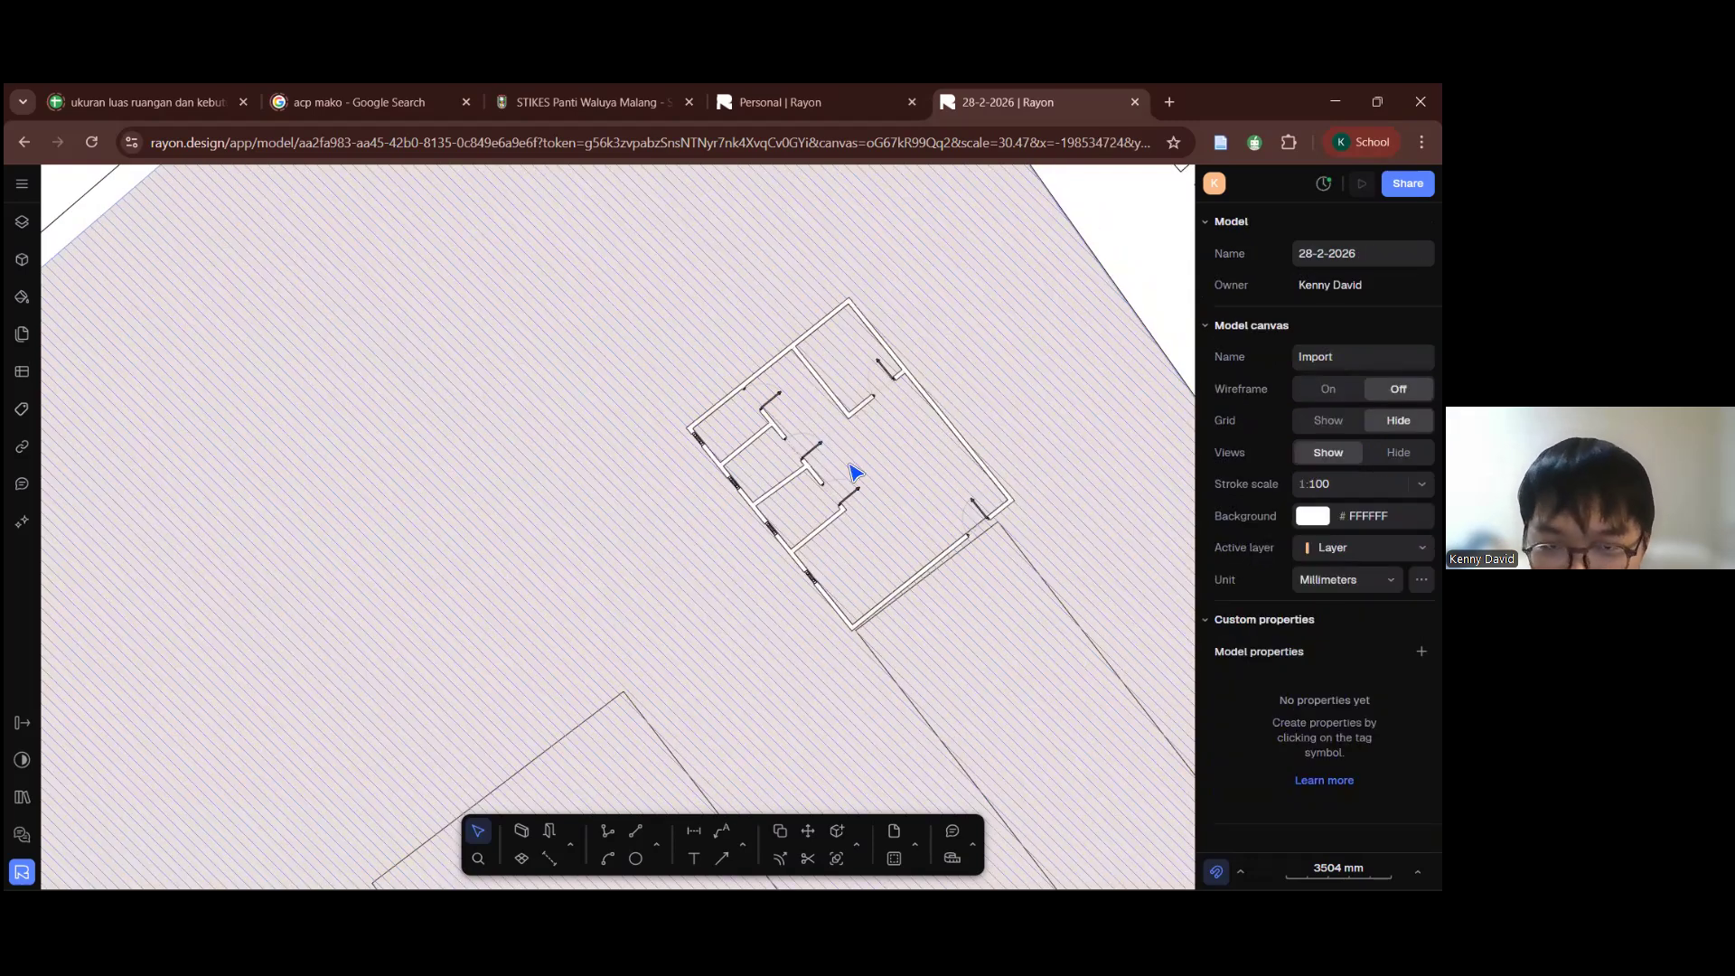
scroll(1057, 596, up, 3)
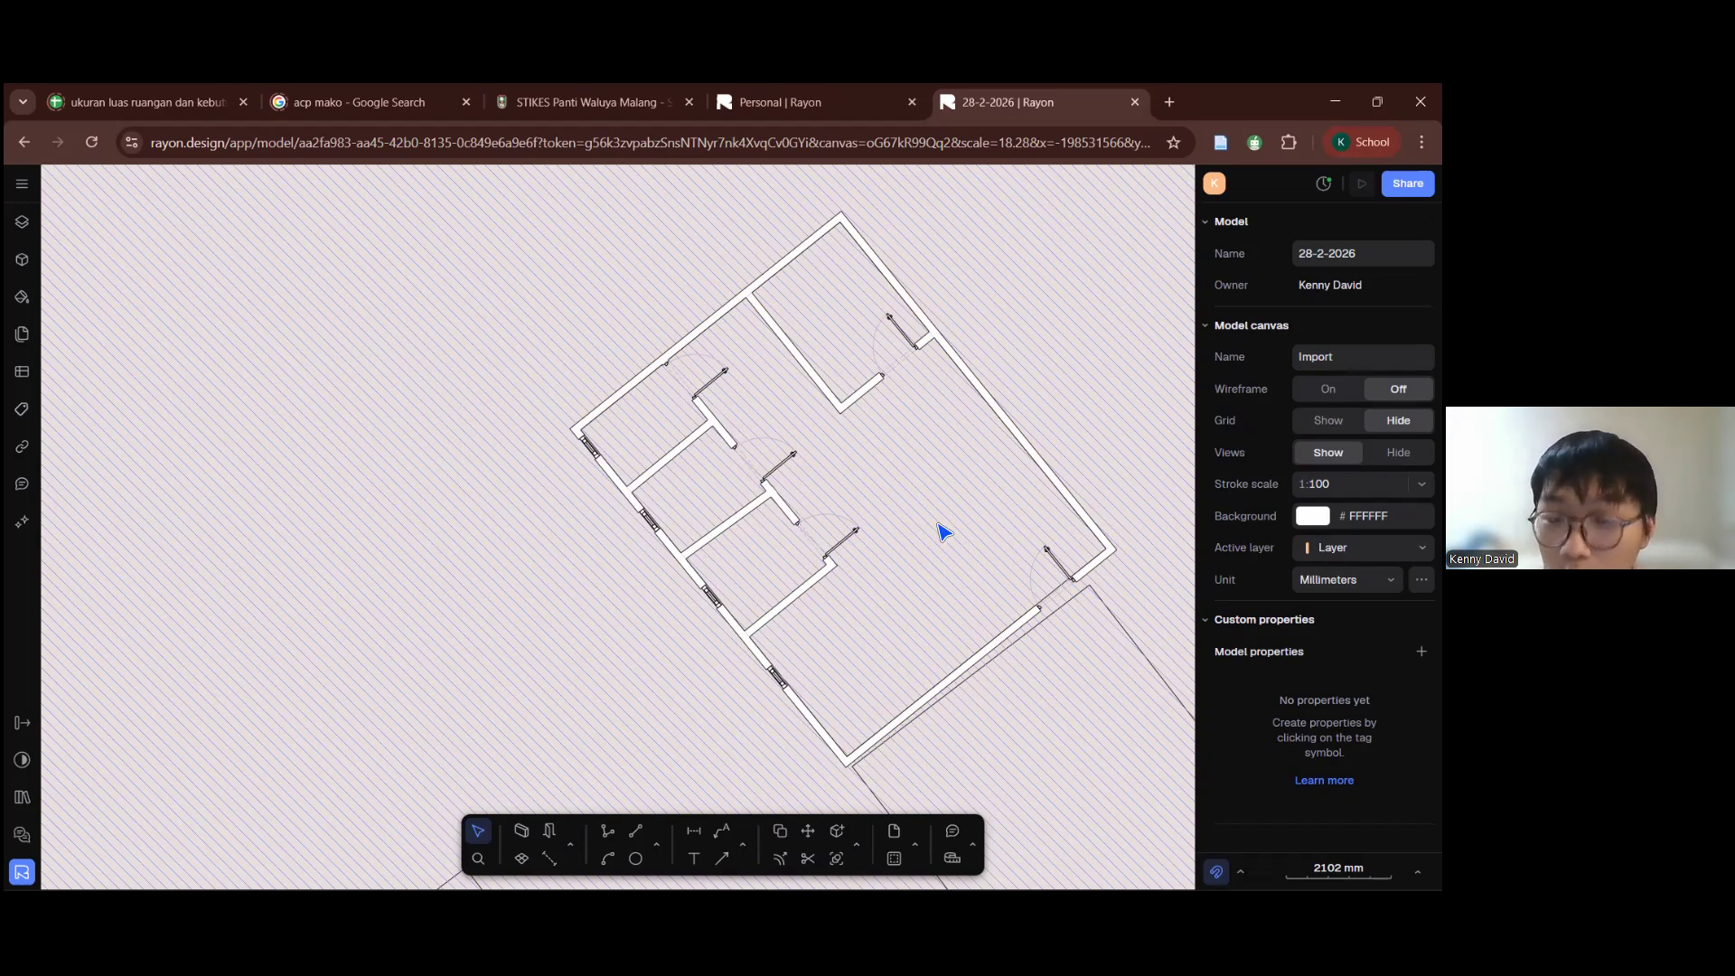
scroll(835, 561, down, 3)
scroll(835, 560, down, 3)
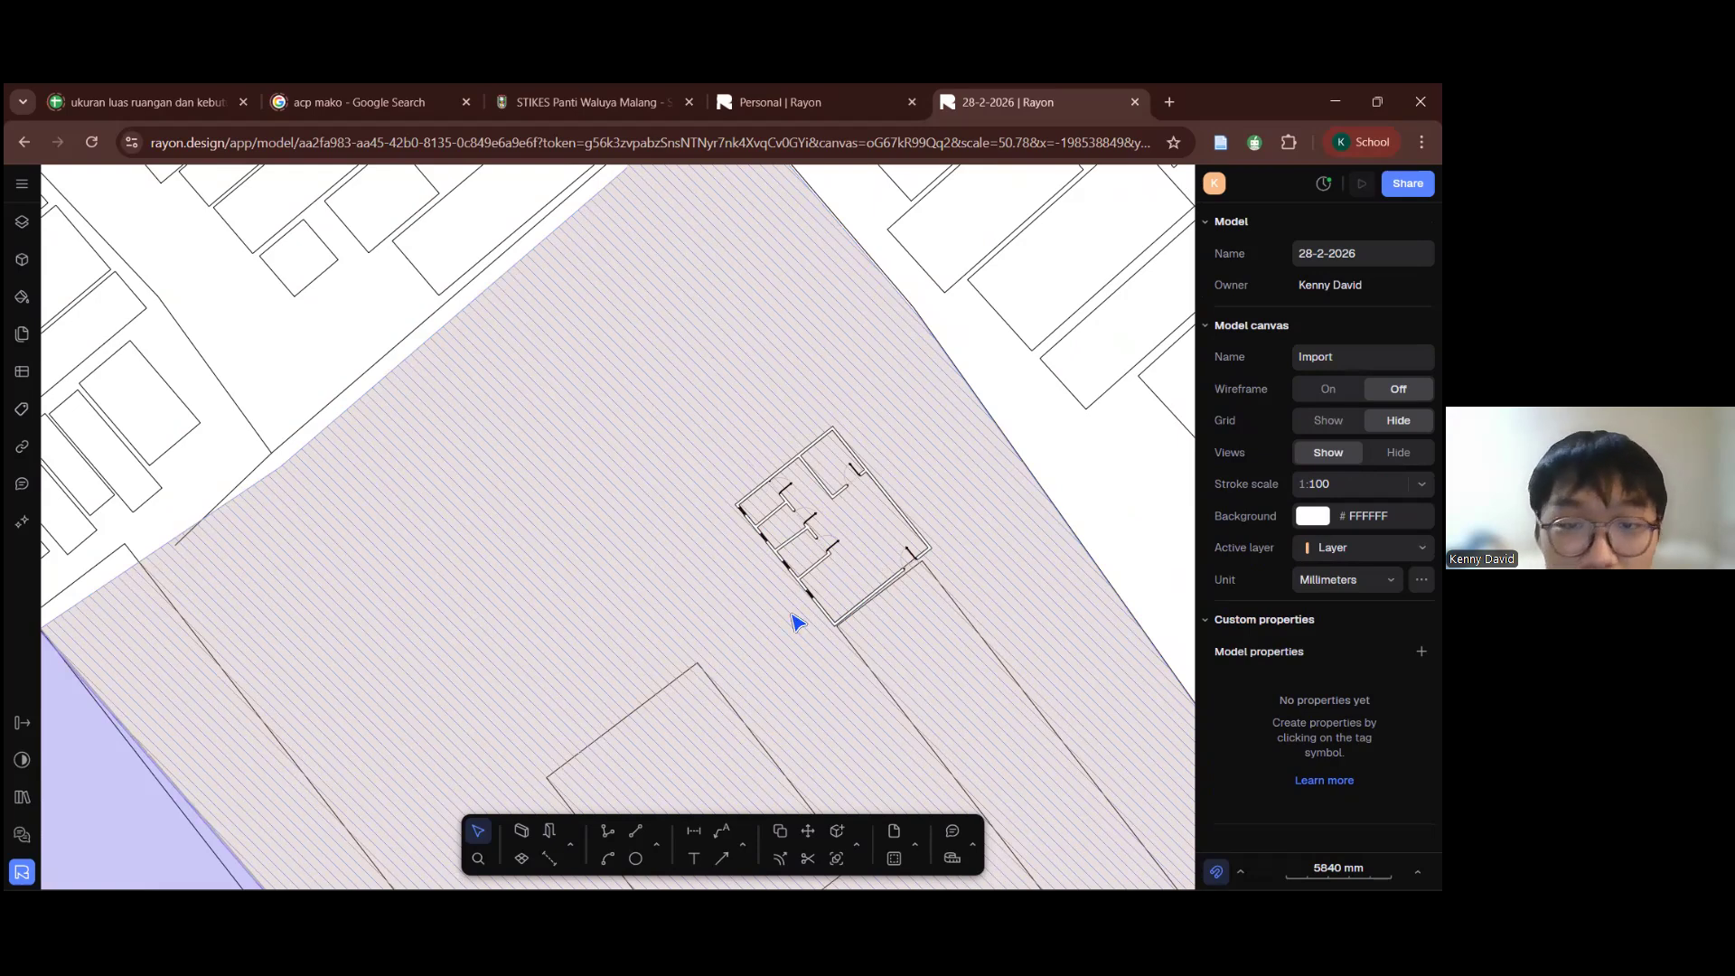
scroll(873, 598, up, 6)
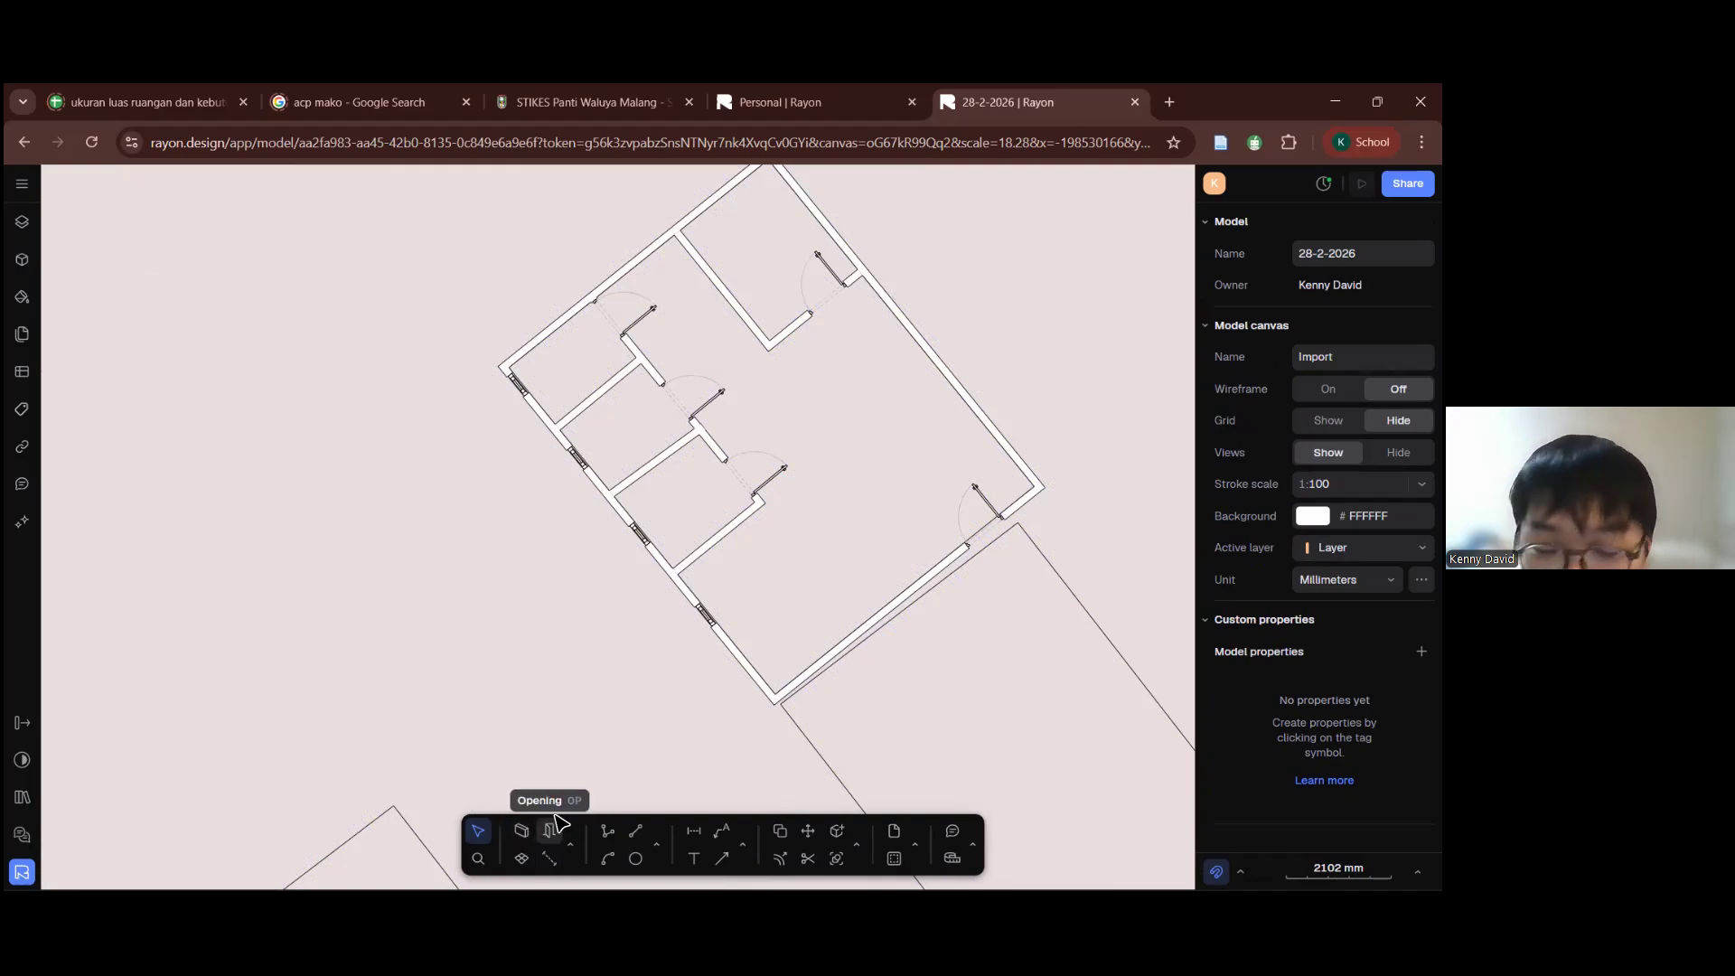
middle_drag(779, 548, 781, 578)
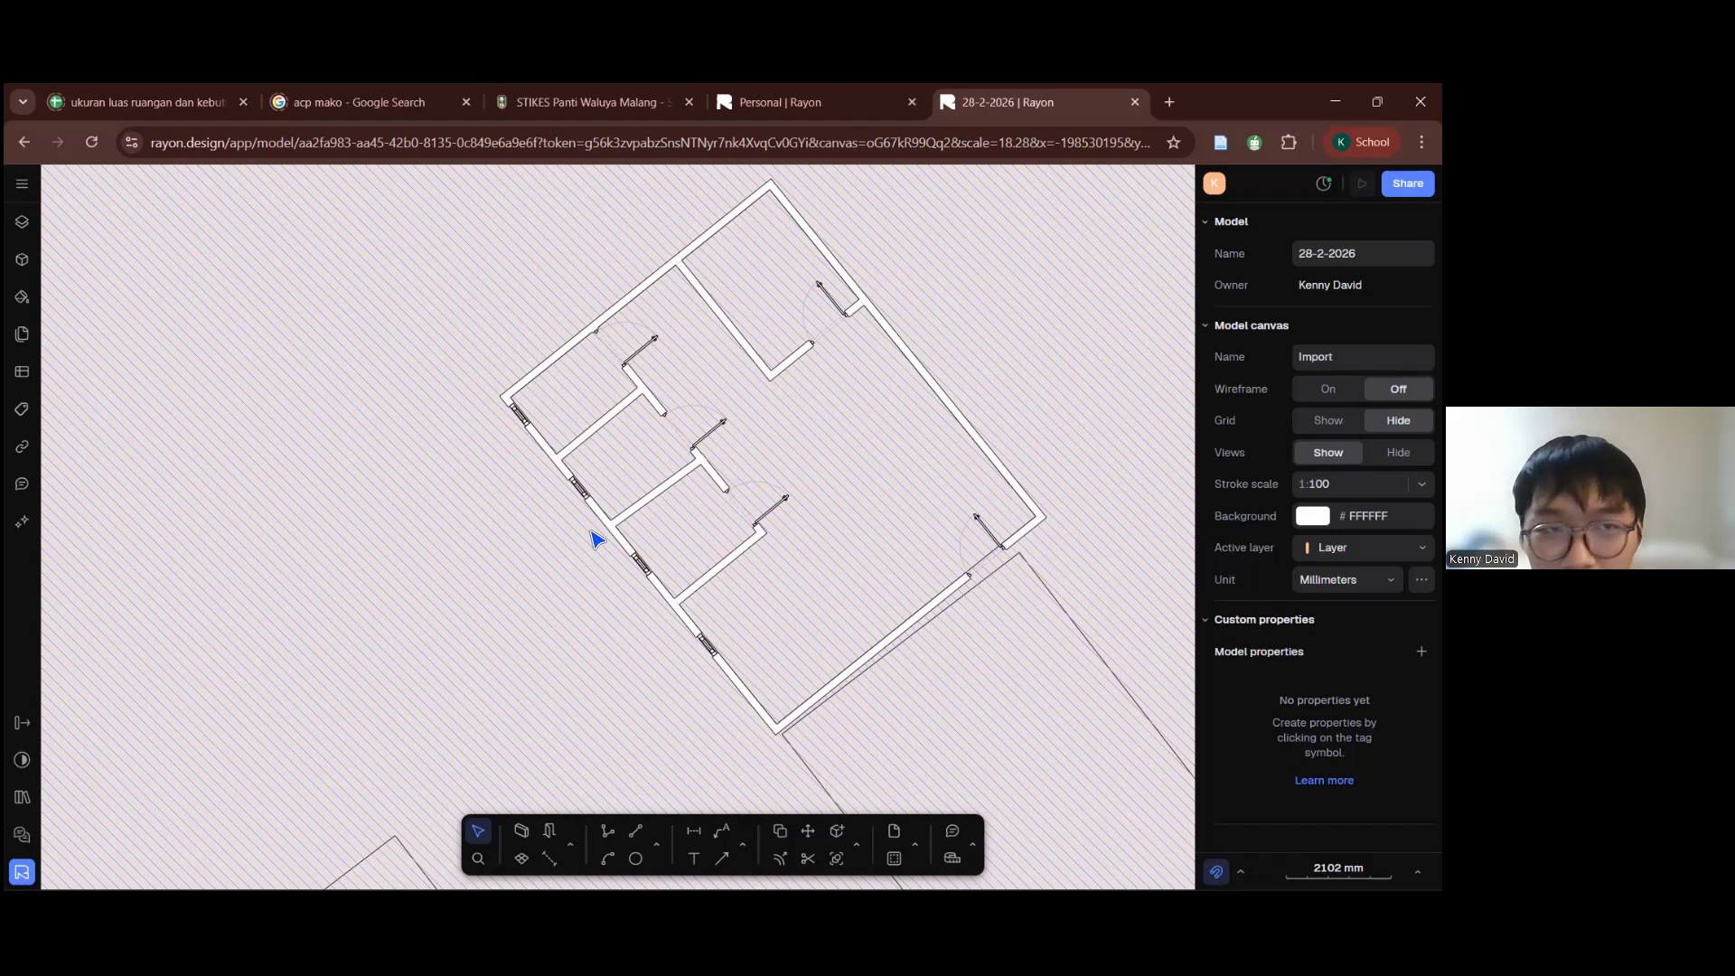
Step: Add a new layer named ALT 2 to the model's layer list
click(23, 226)
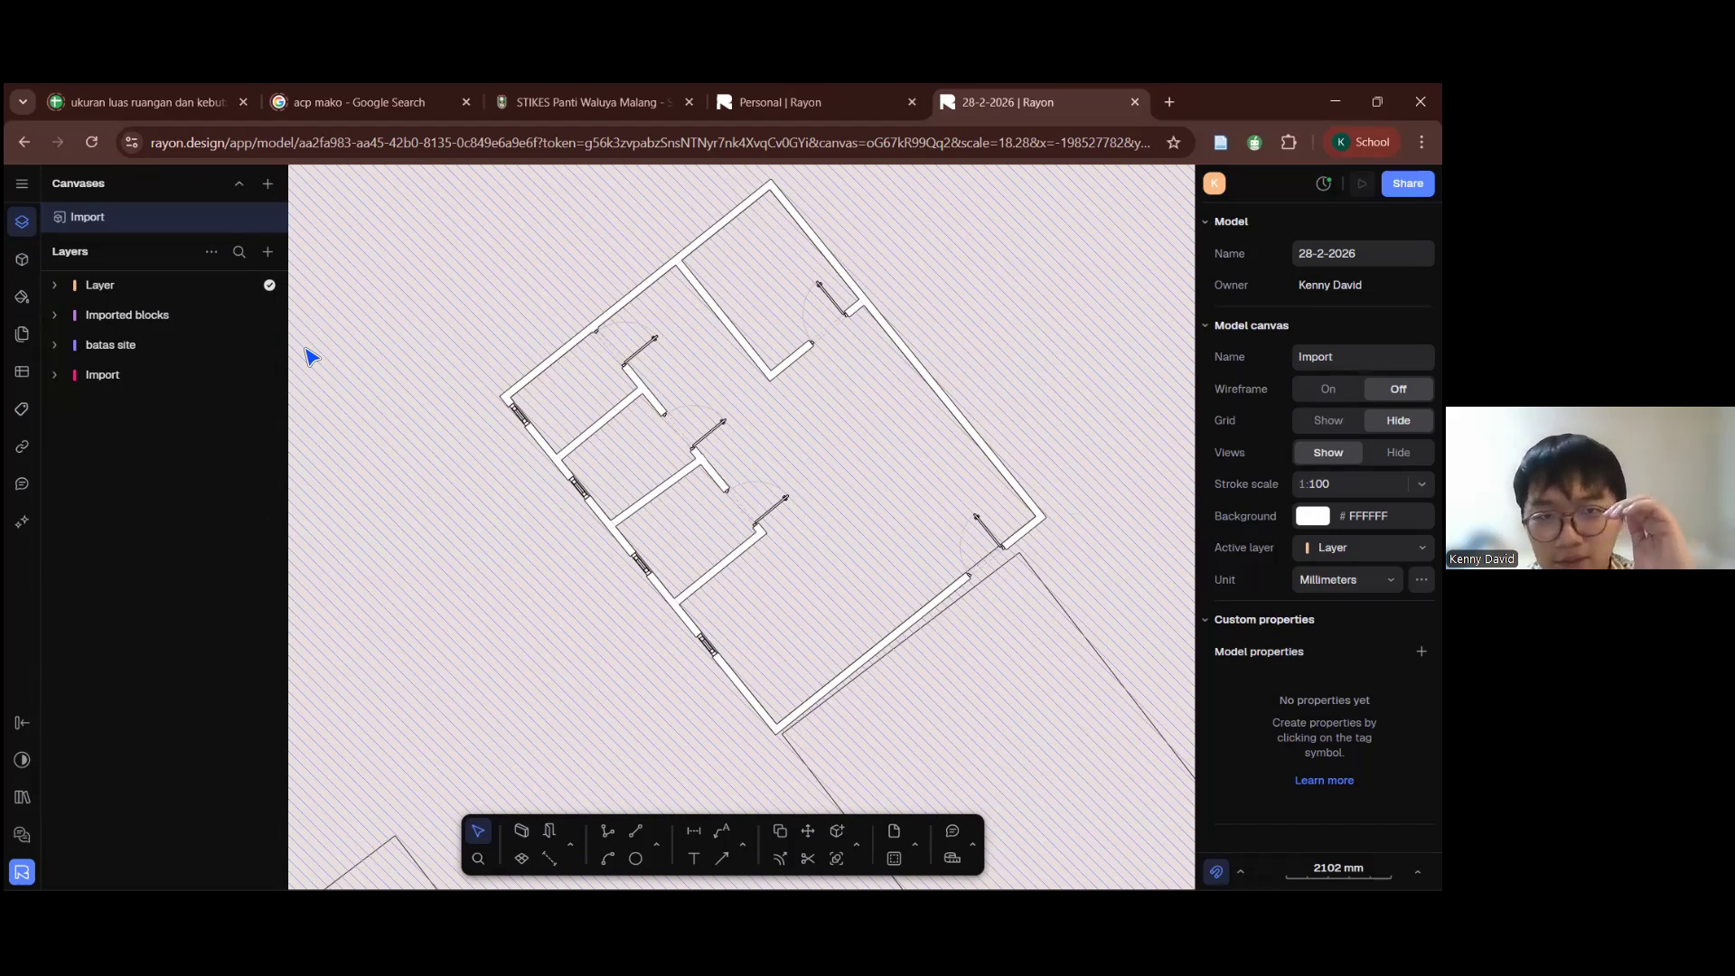
click(268, 251)
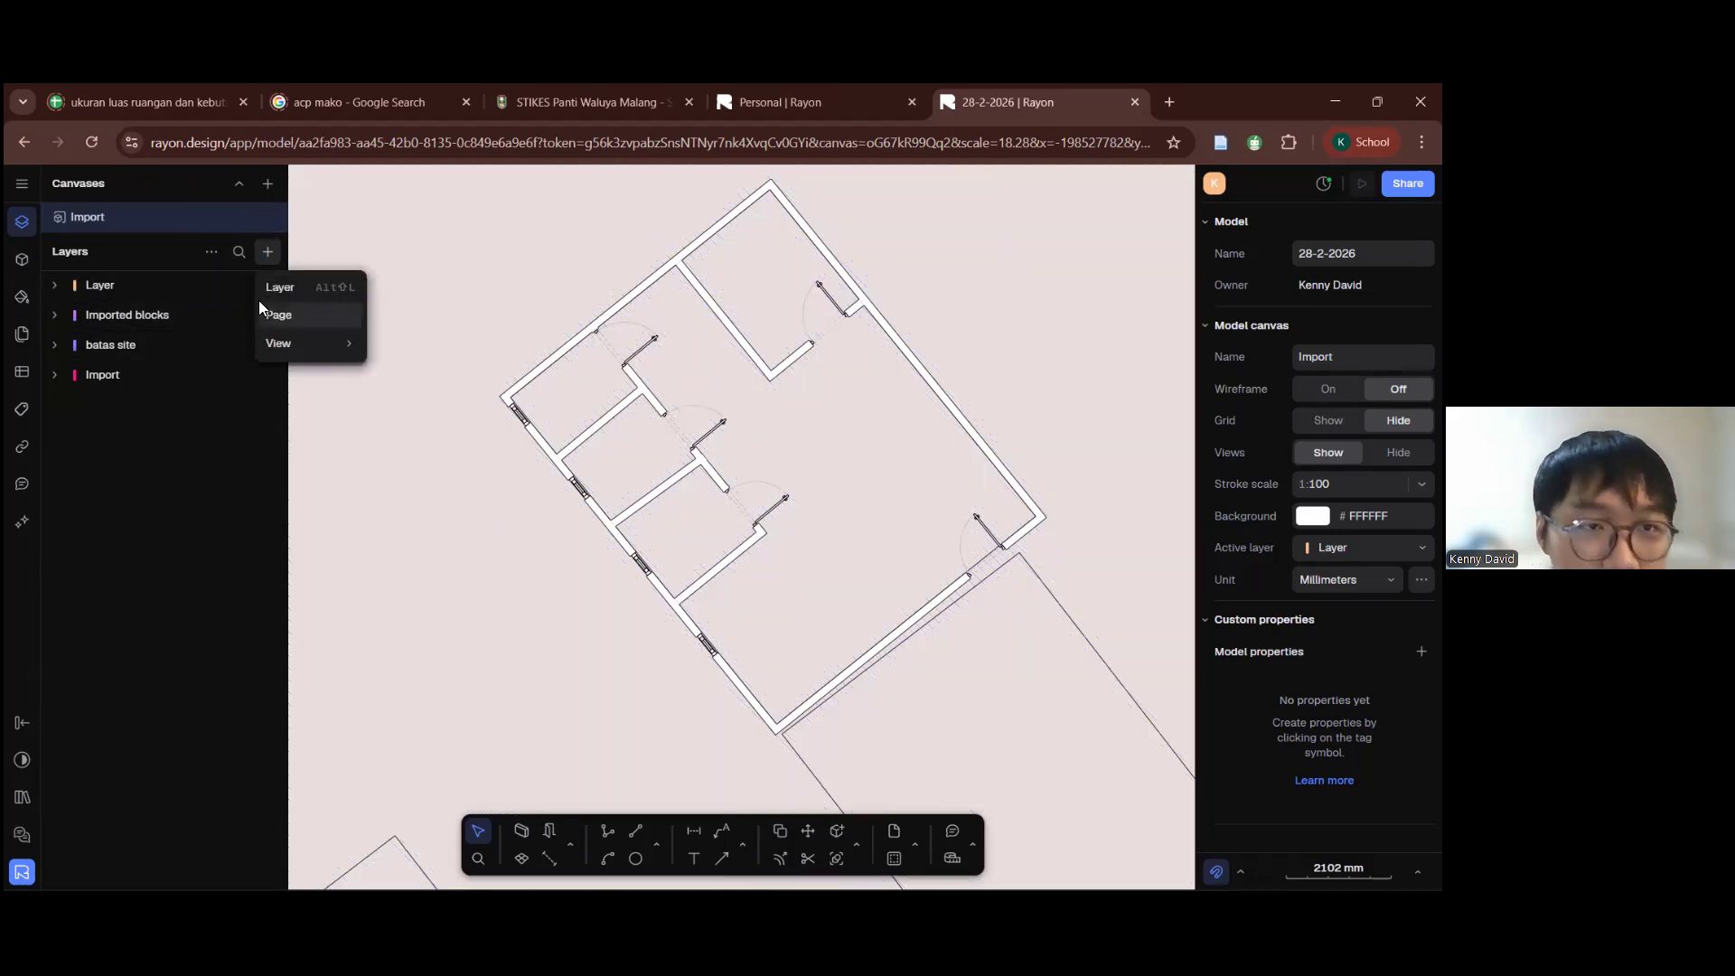
click(298, 283)
text(ALT 2)
key(Return)
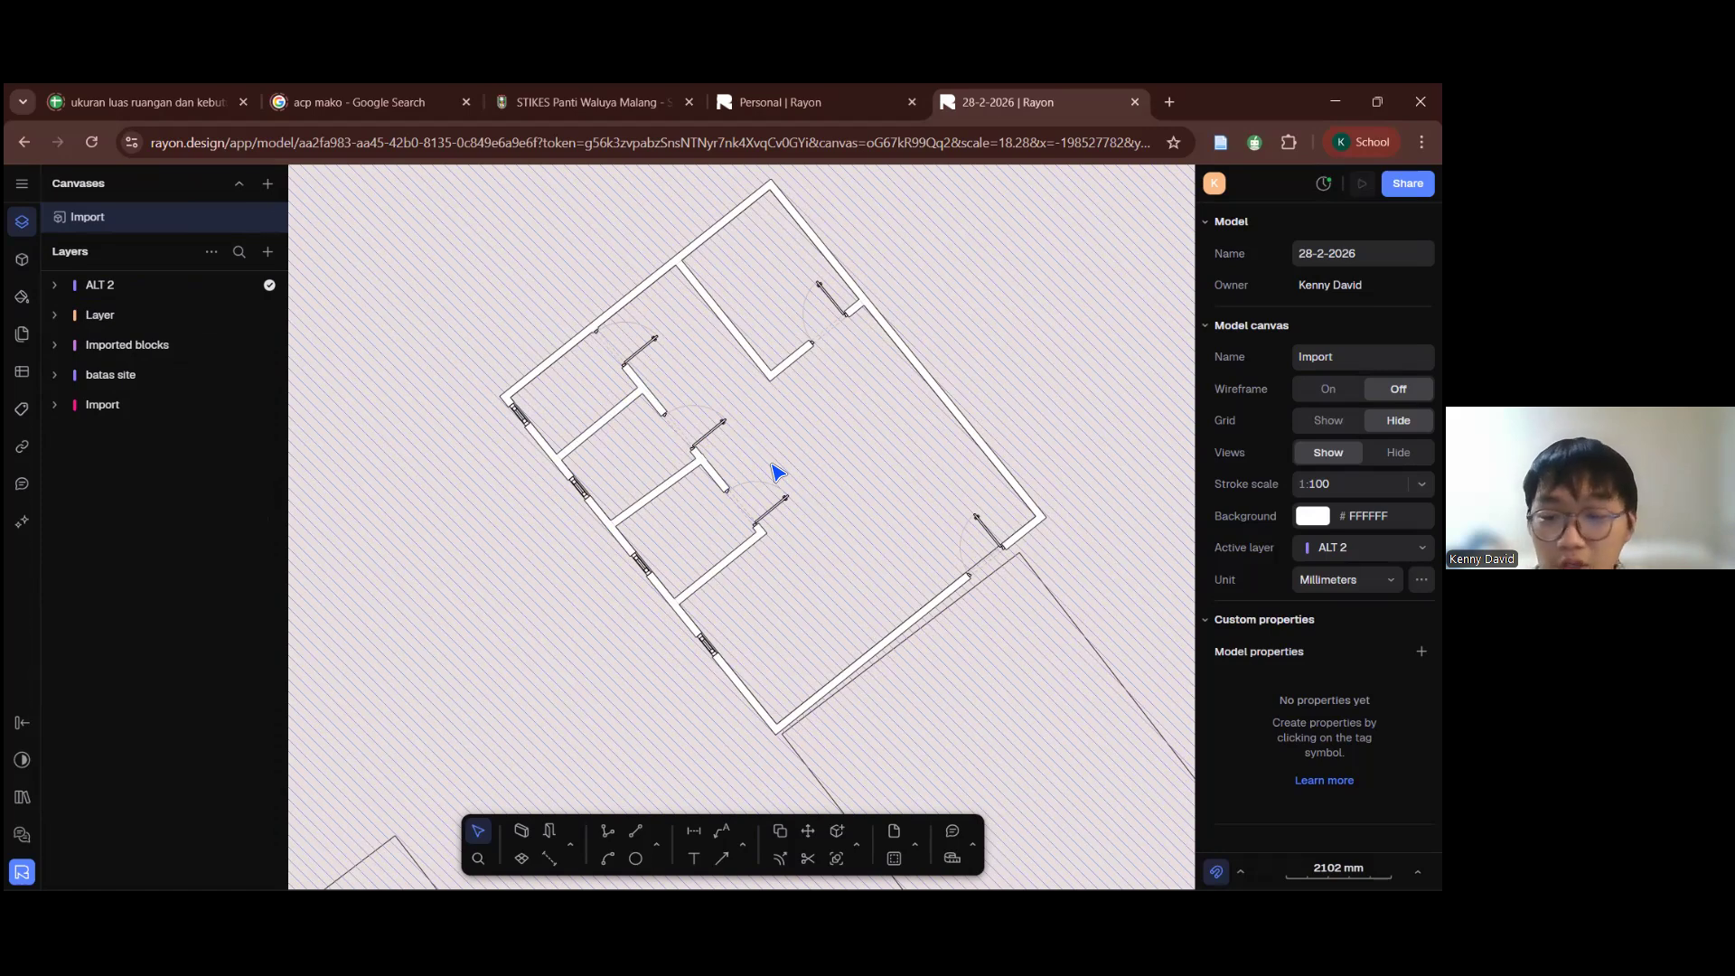
Step: Show the model's block list and examine the building plan's position within the site and the surrounding city map
scroll(531, 535, down, 5)
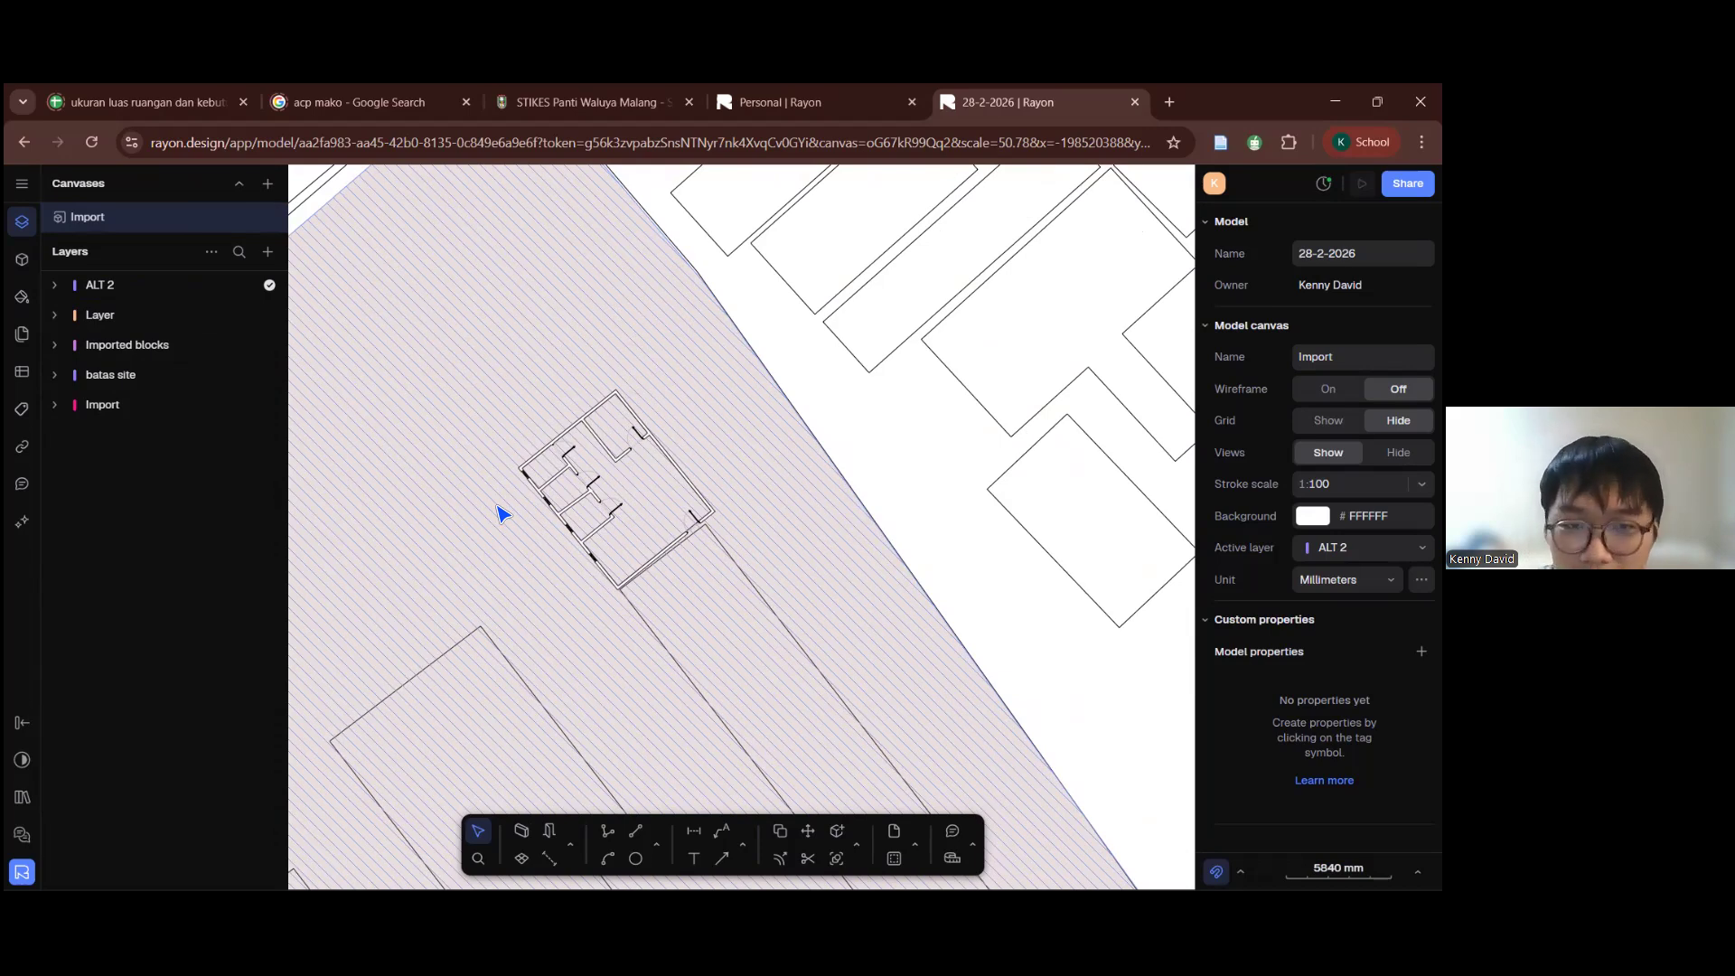
scroll(547, 507, up, 5)
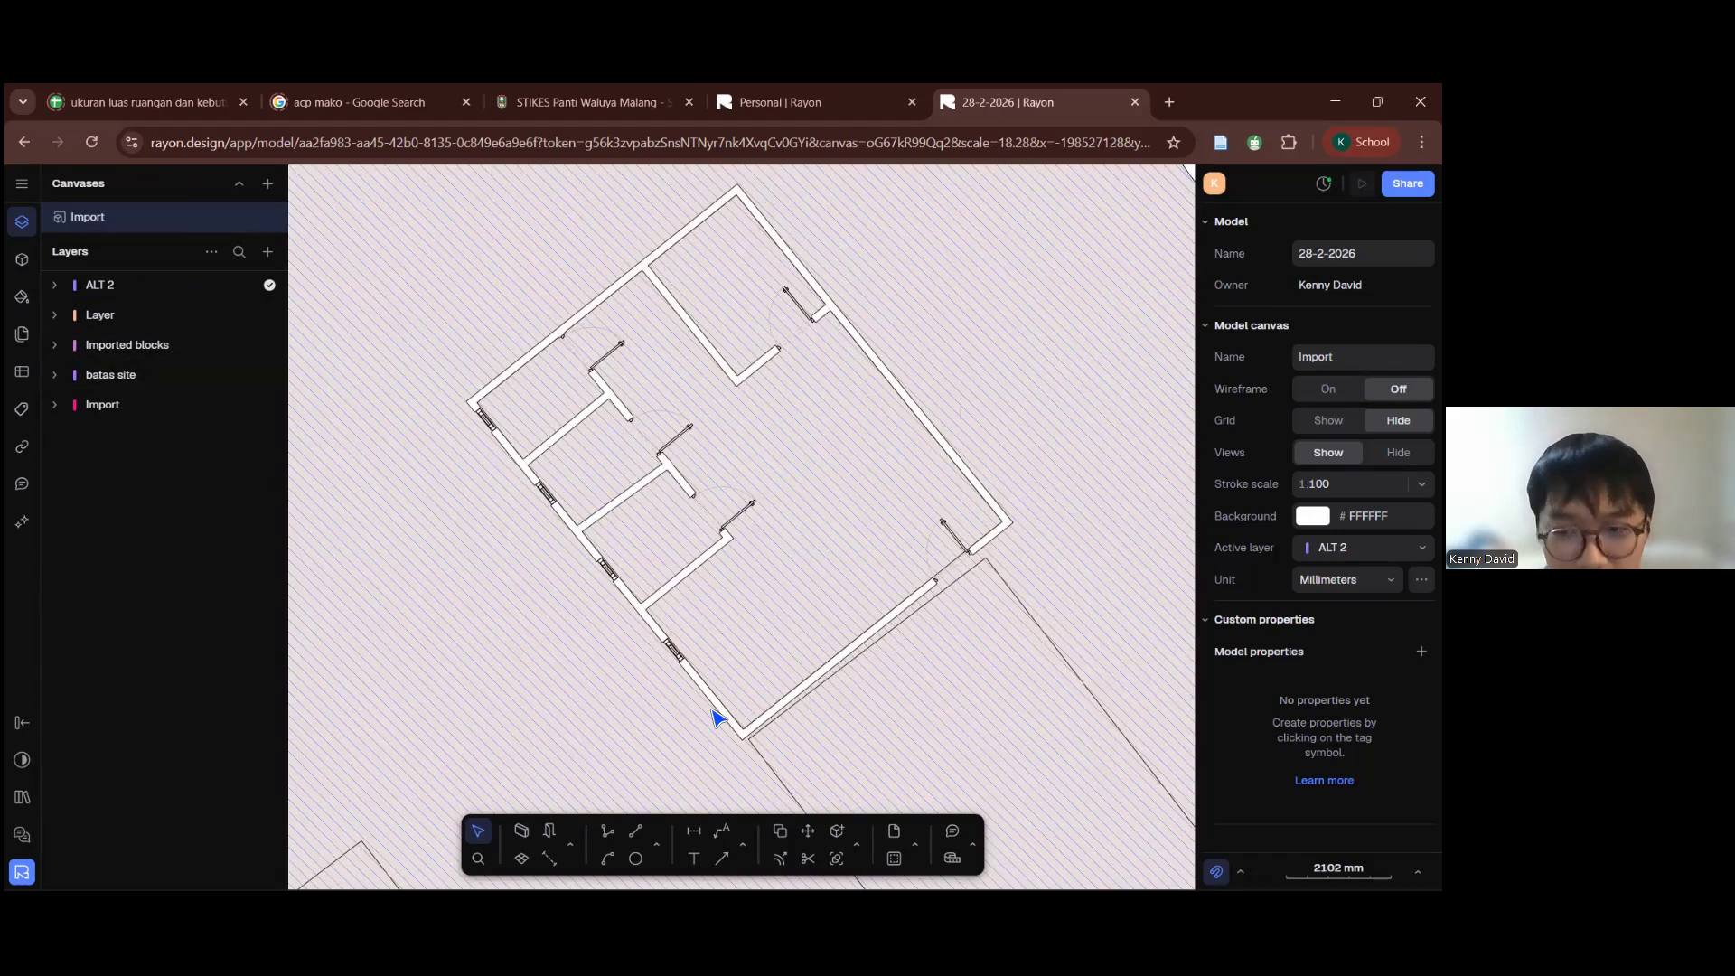
click(23, 261)
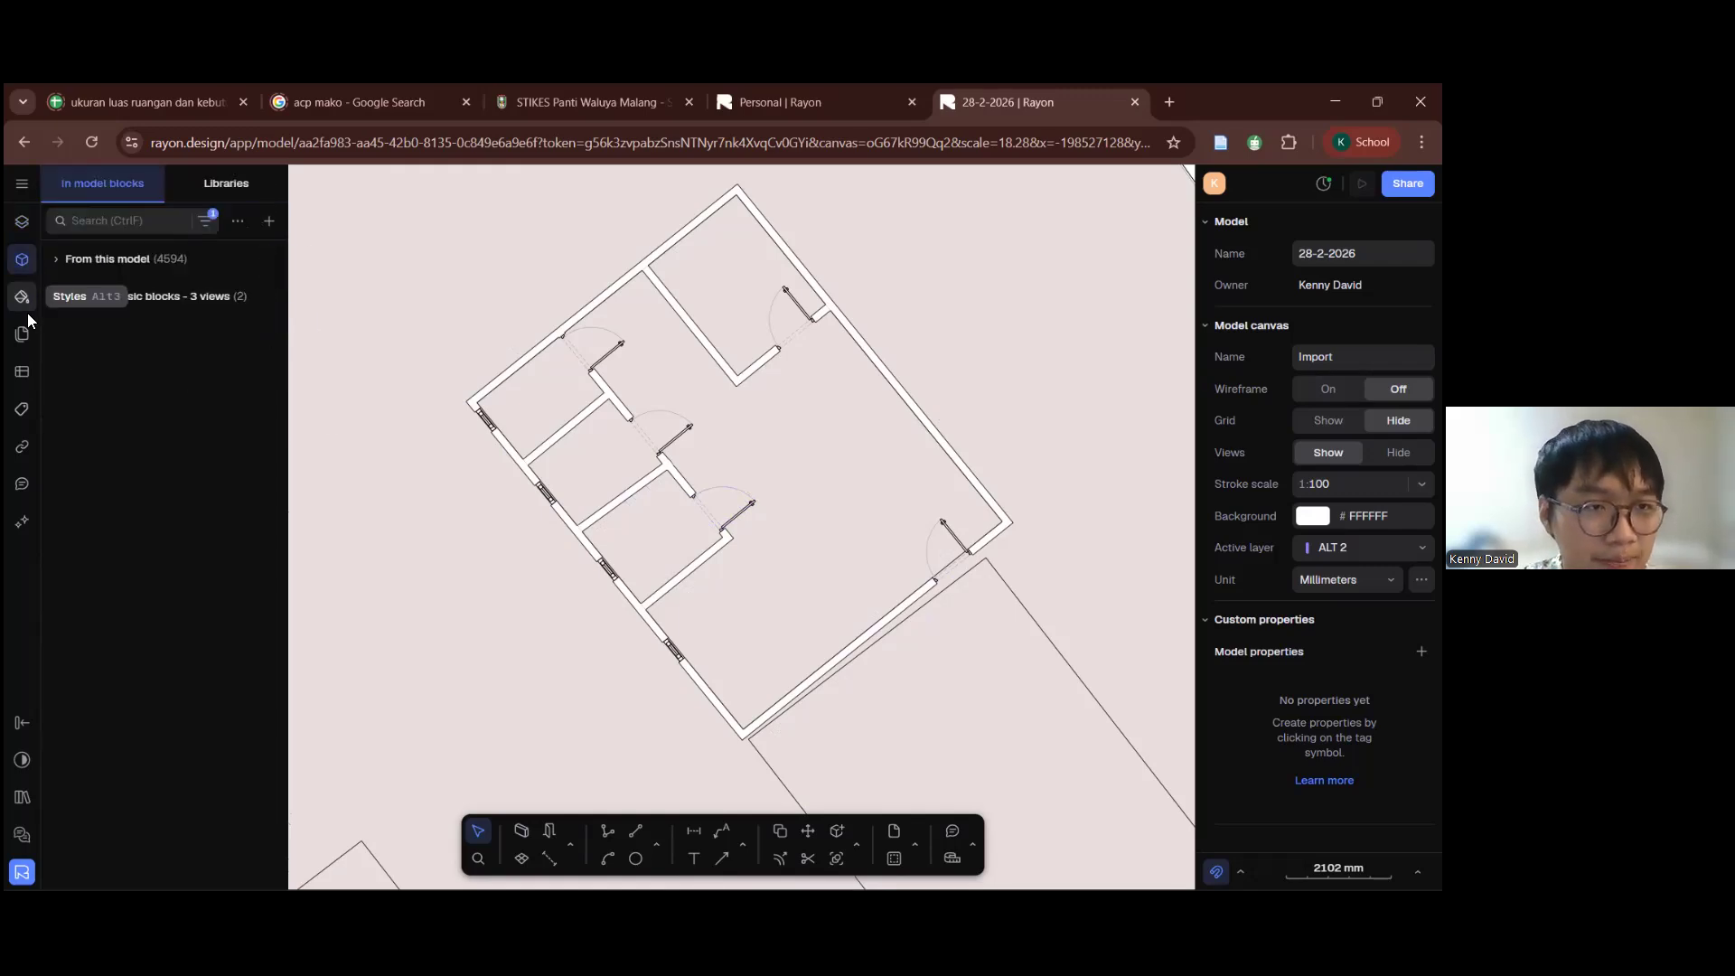
scroll(660, 531, down, 5)
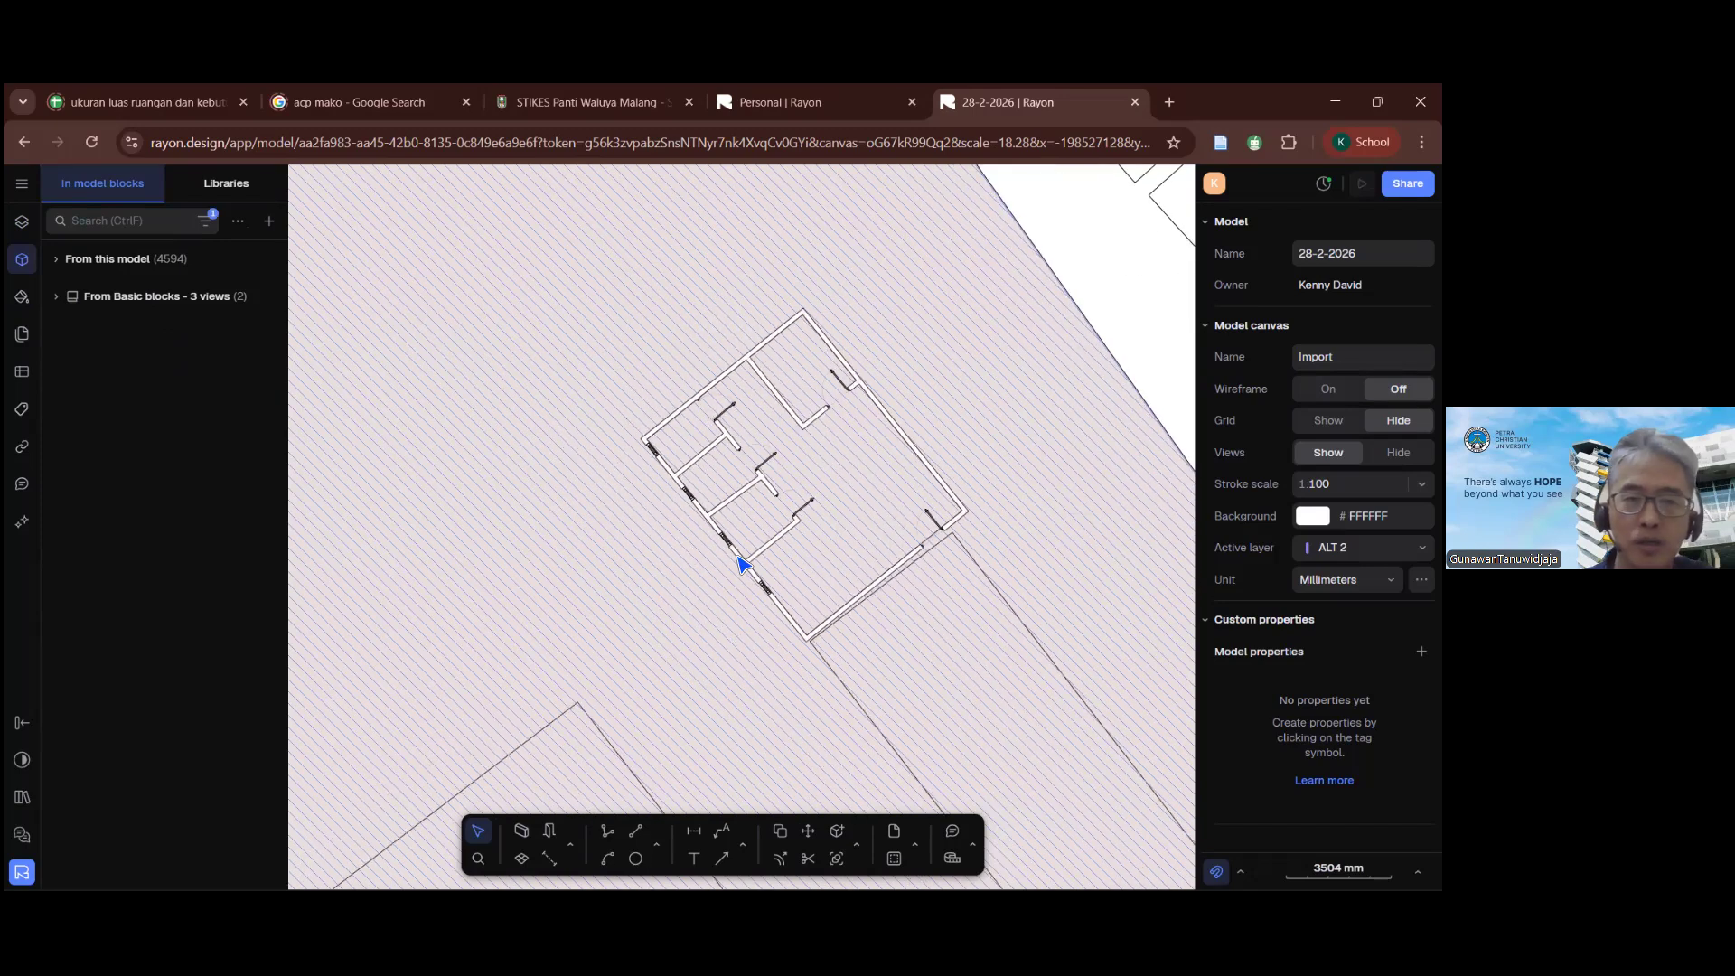
middle_drag(700, 554, 737, 556)
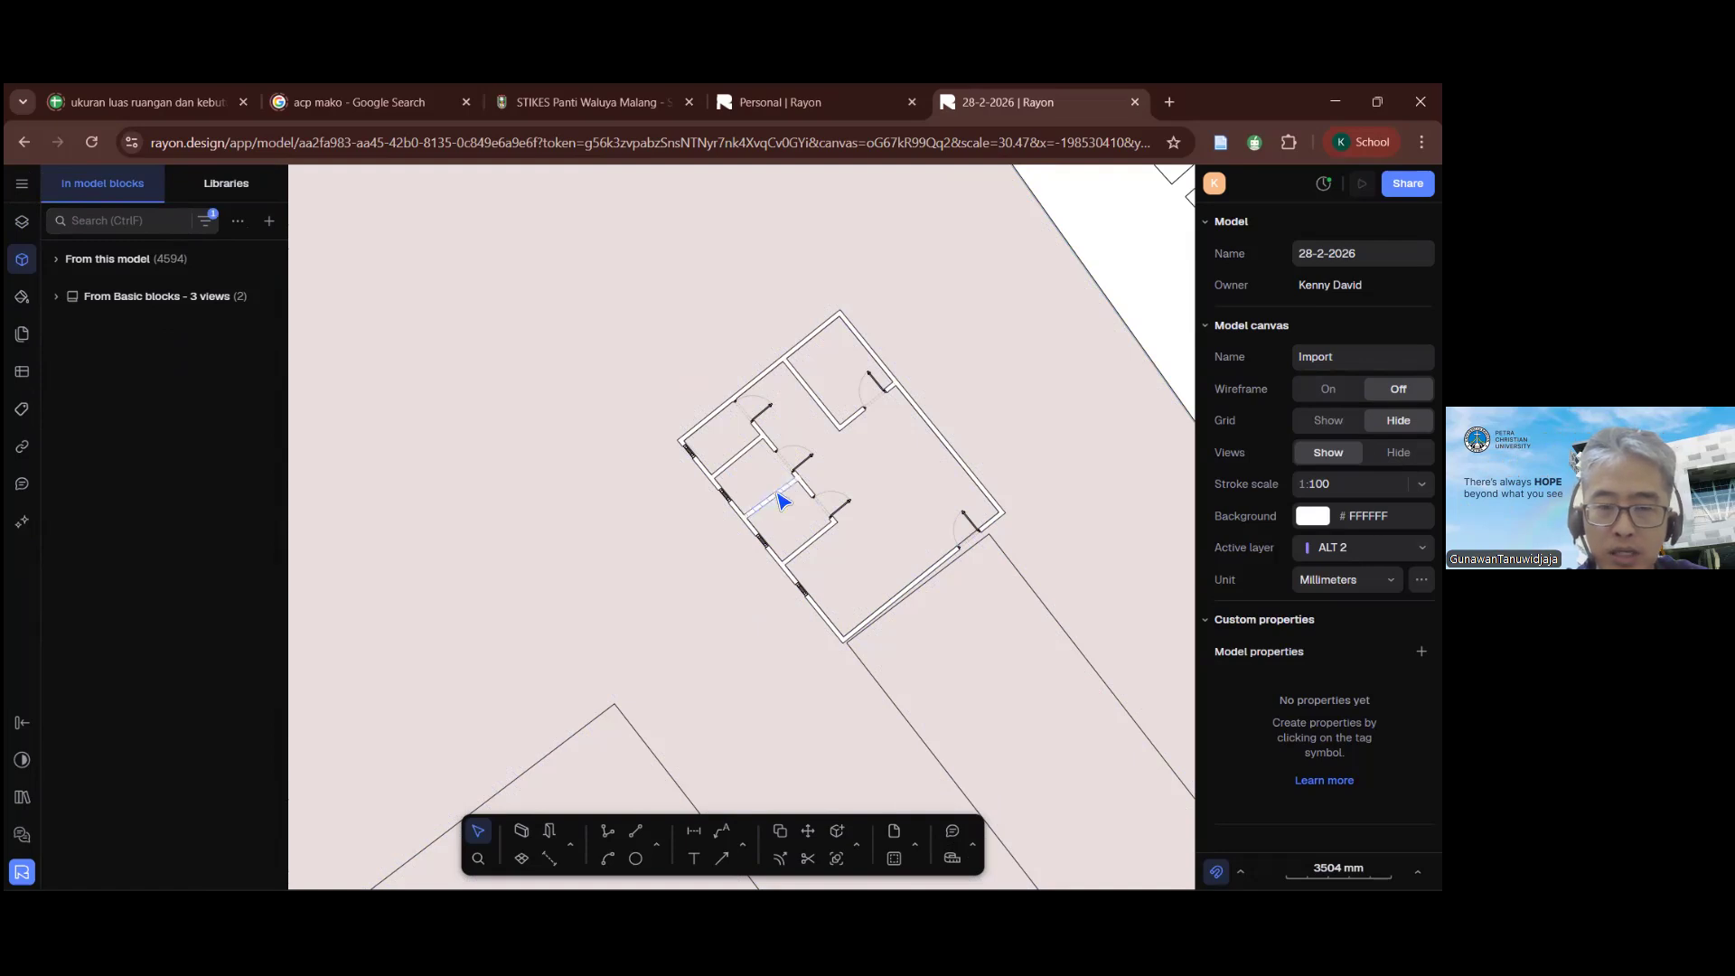
scroll(646, 452, down, 5)
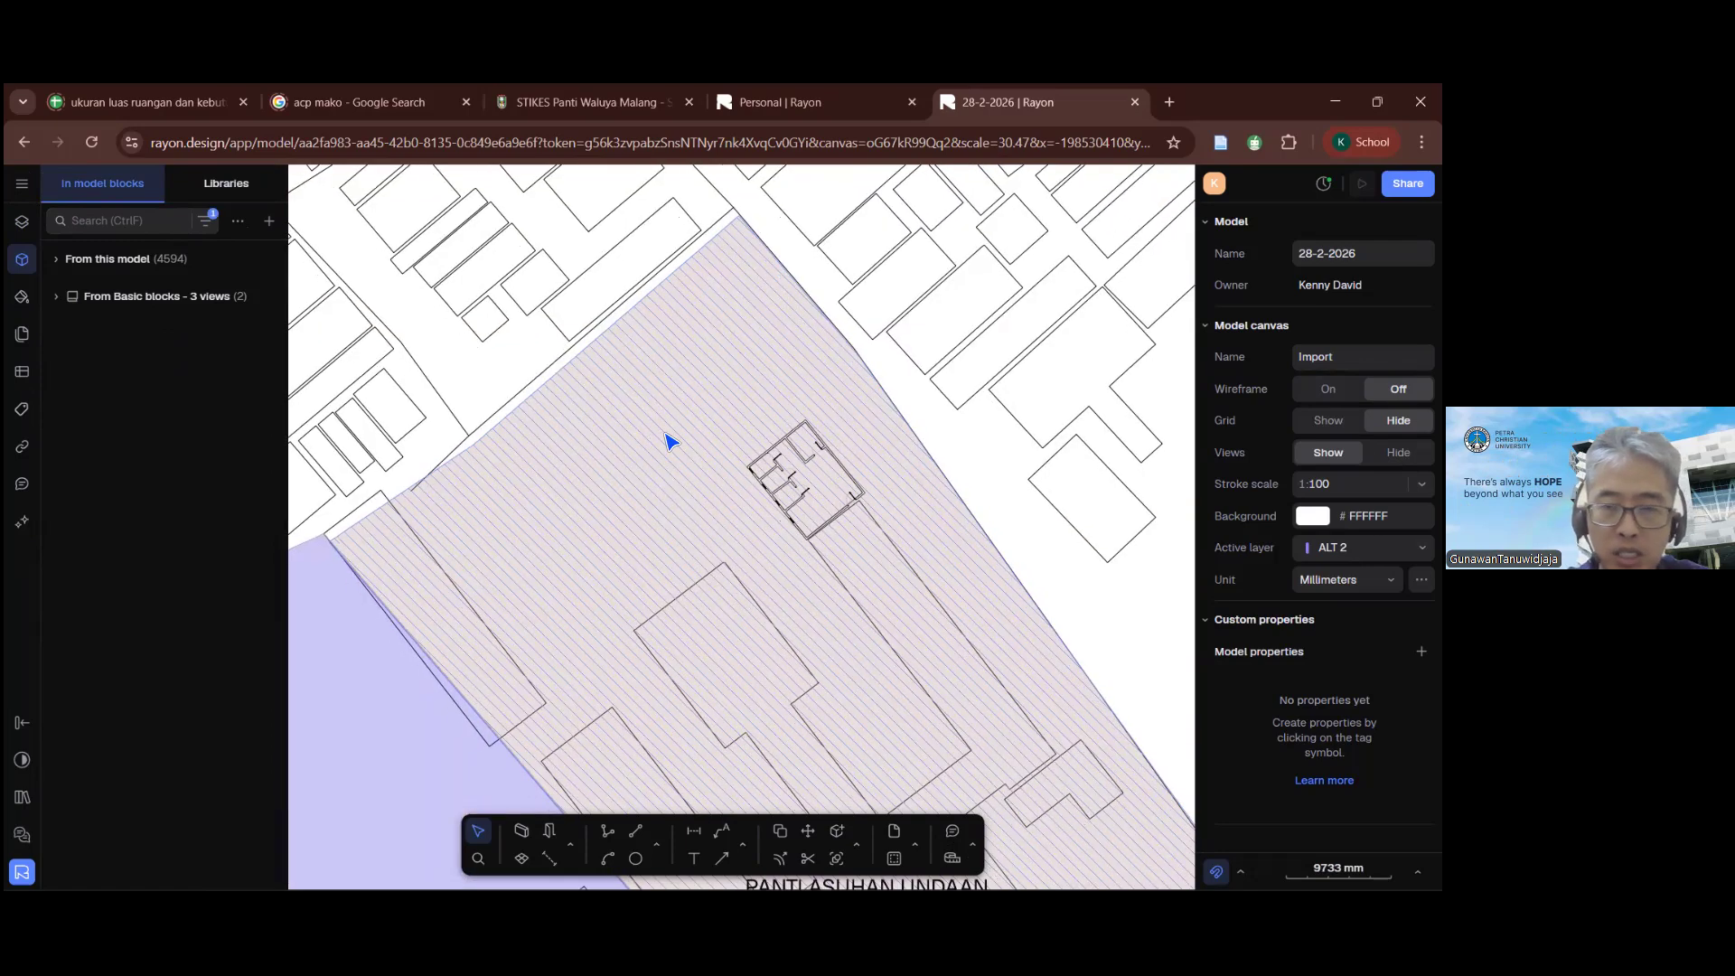
scroll(669, 441, down, 5)
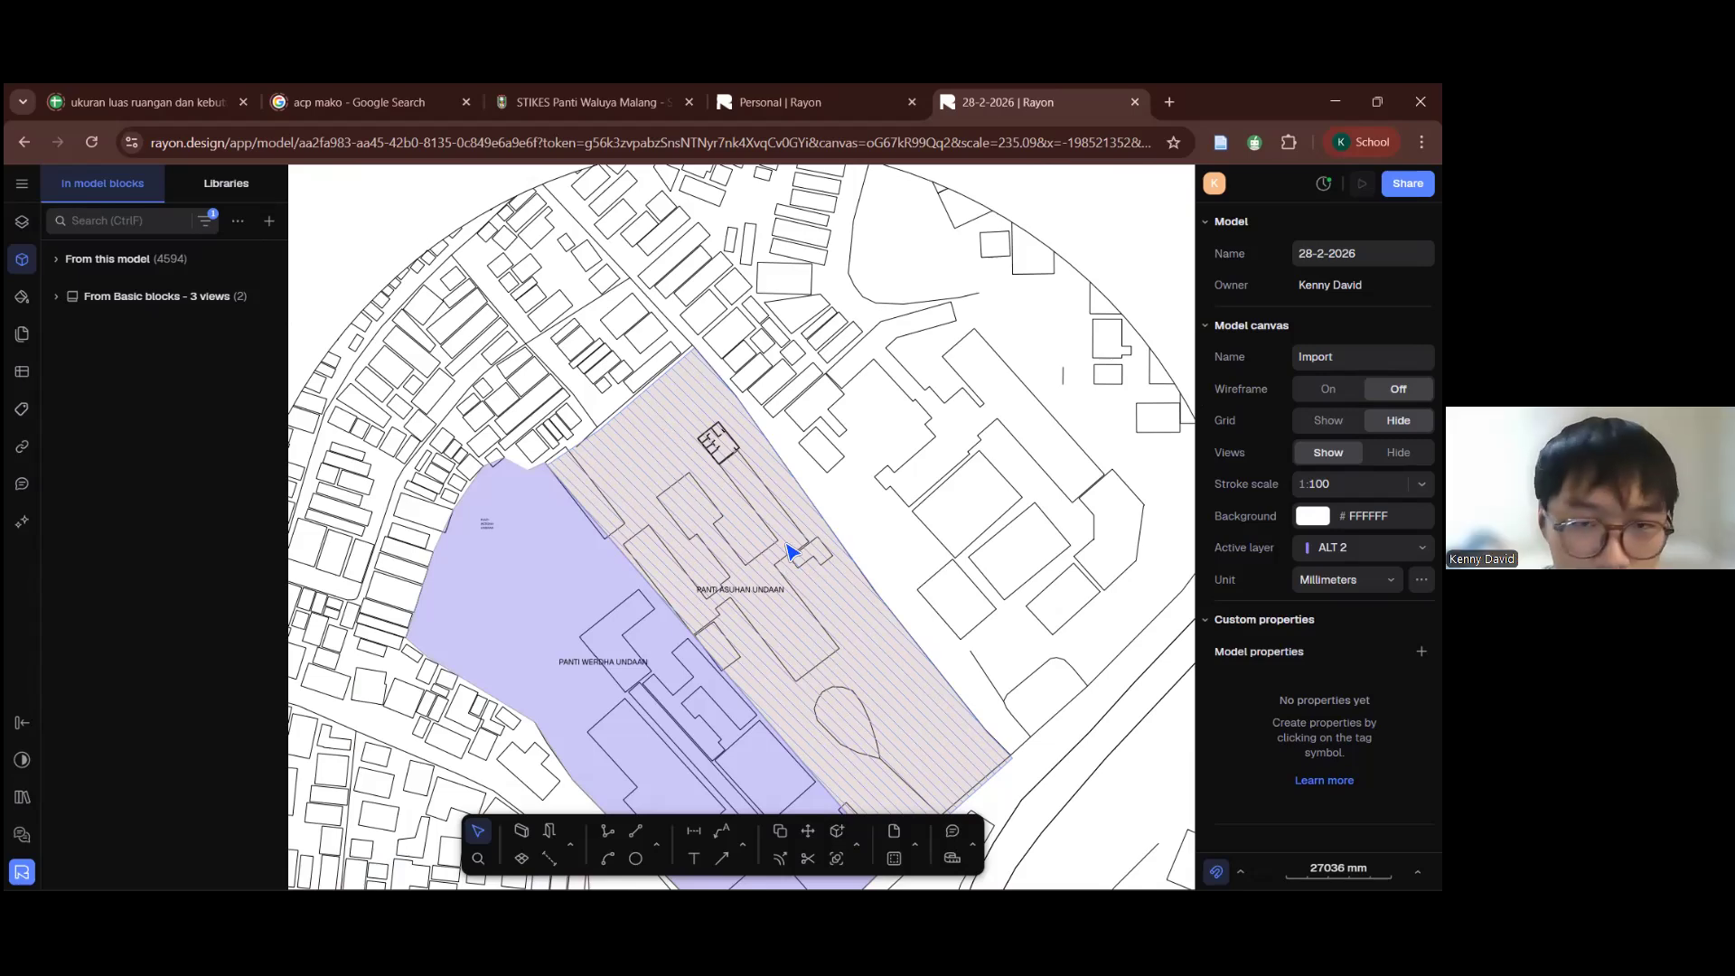
middle_drag(819, 504, 825, 505)
middle_drag(625, 625, 697, 651)
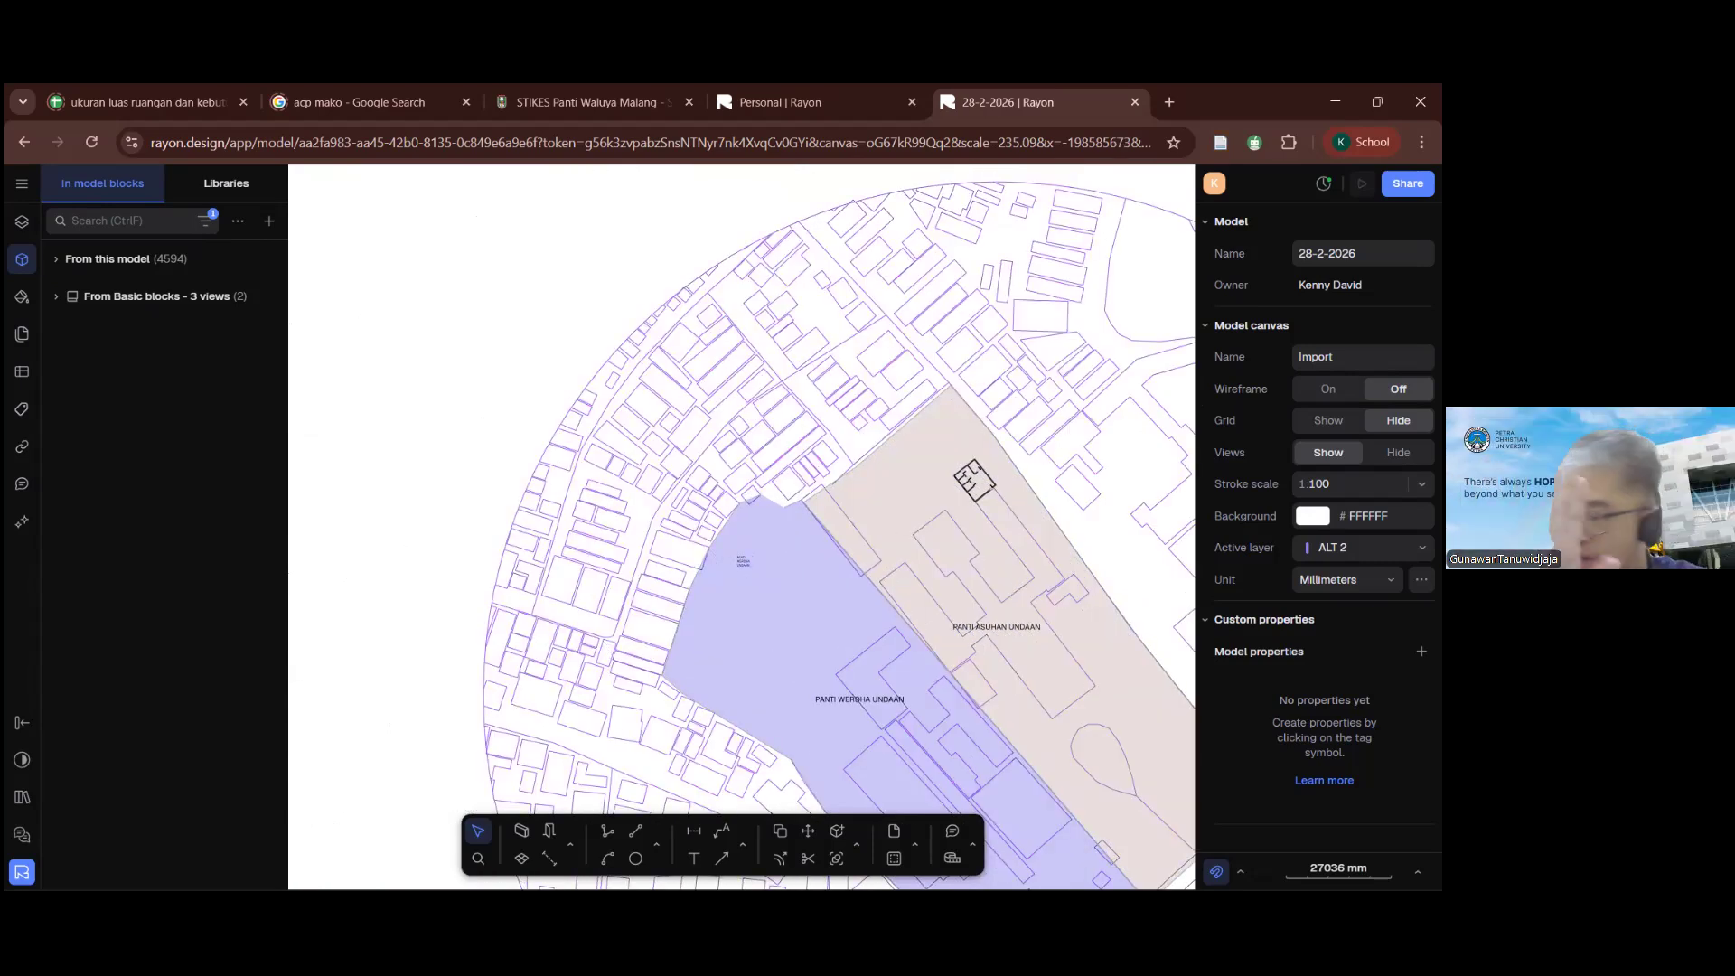
middle_drag(822, 487, 817, 496)
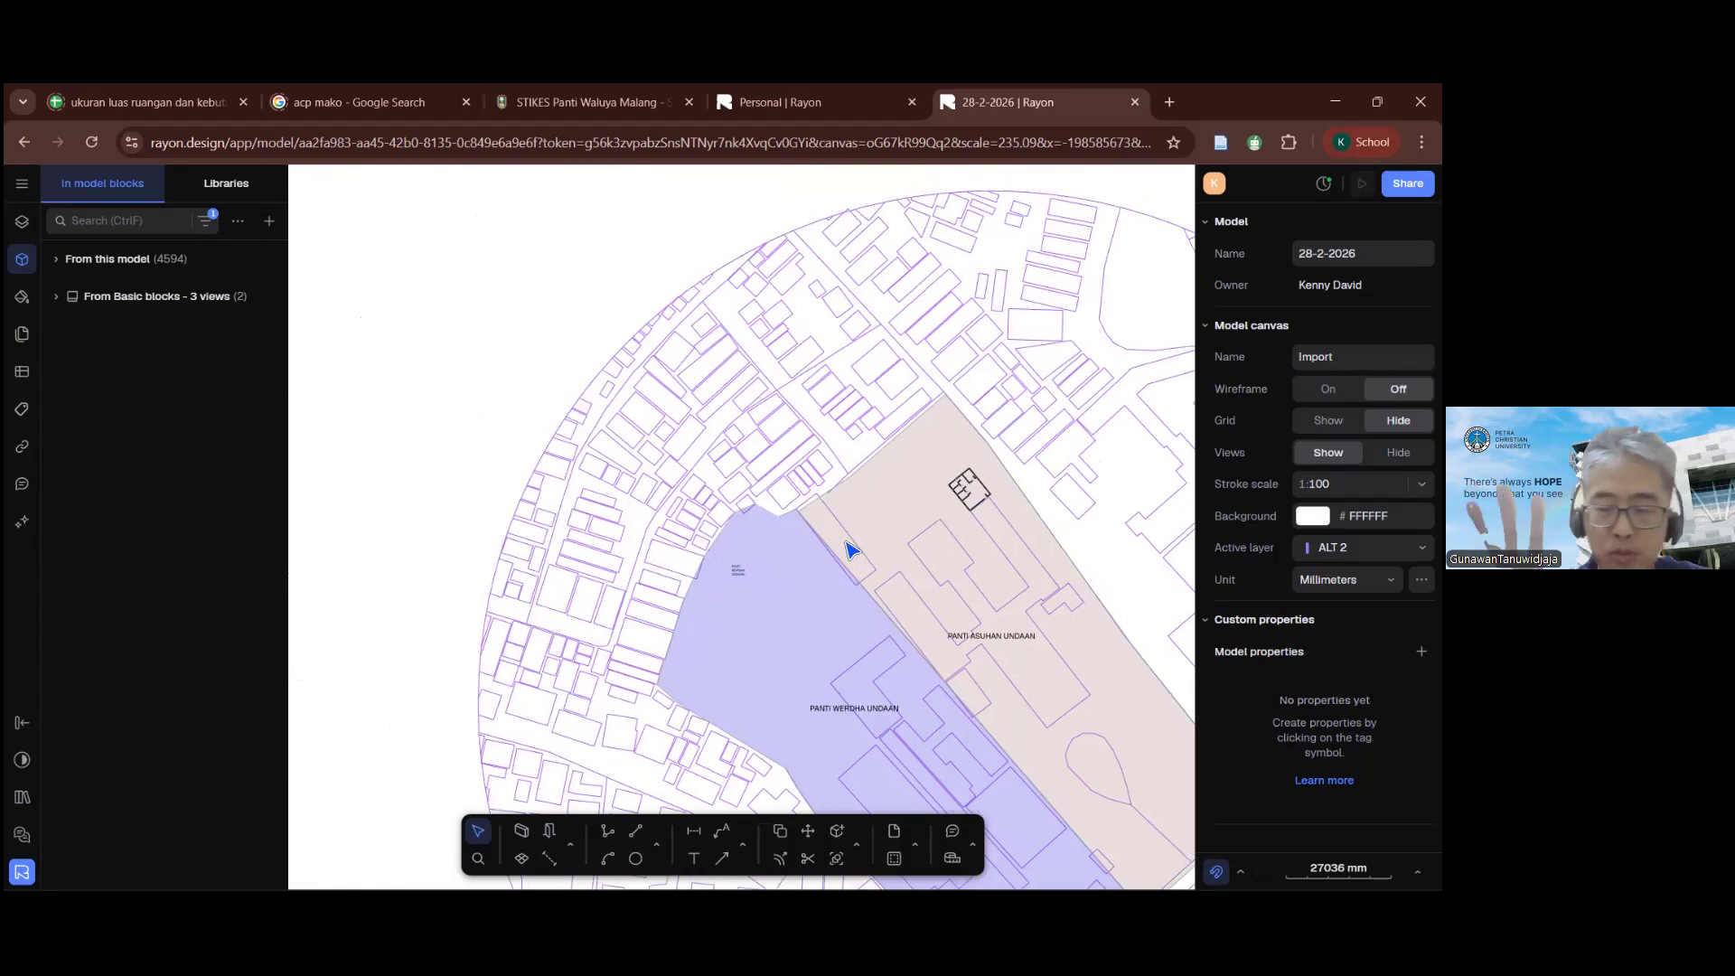
scroll(922, 633, down, 6)
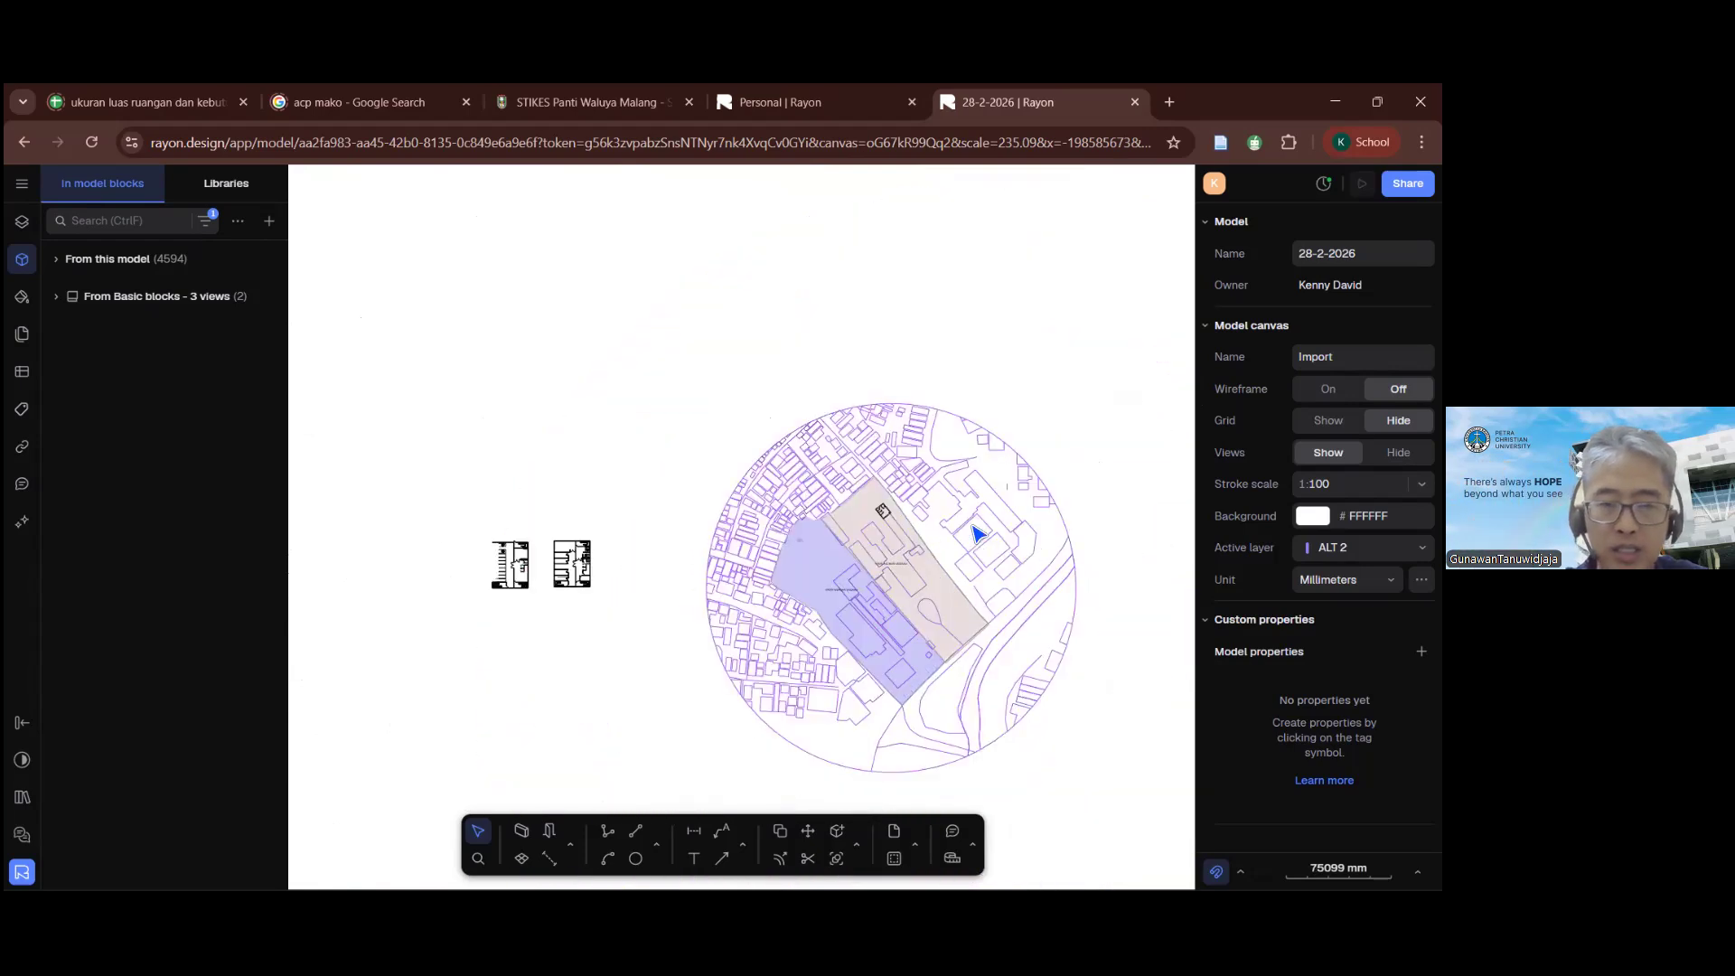
scroll(985, 605, up, 6)
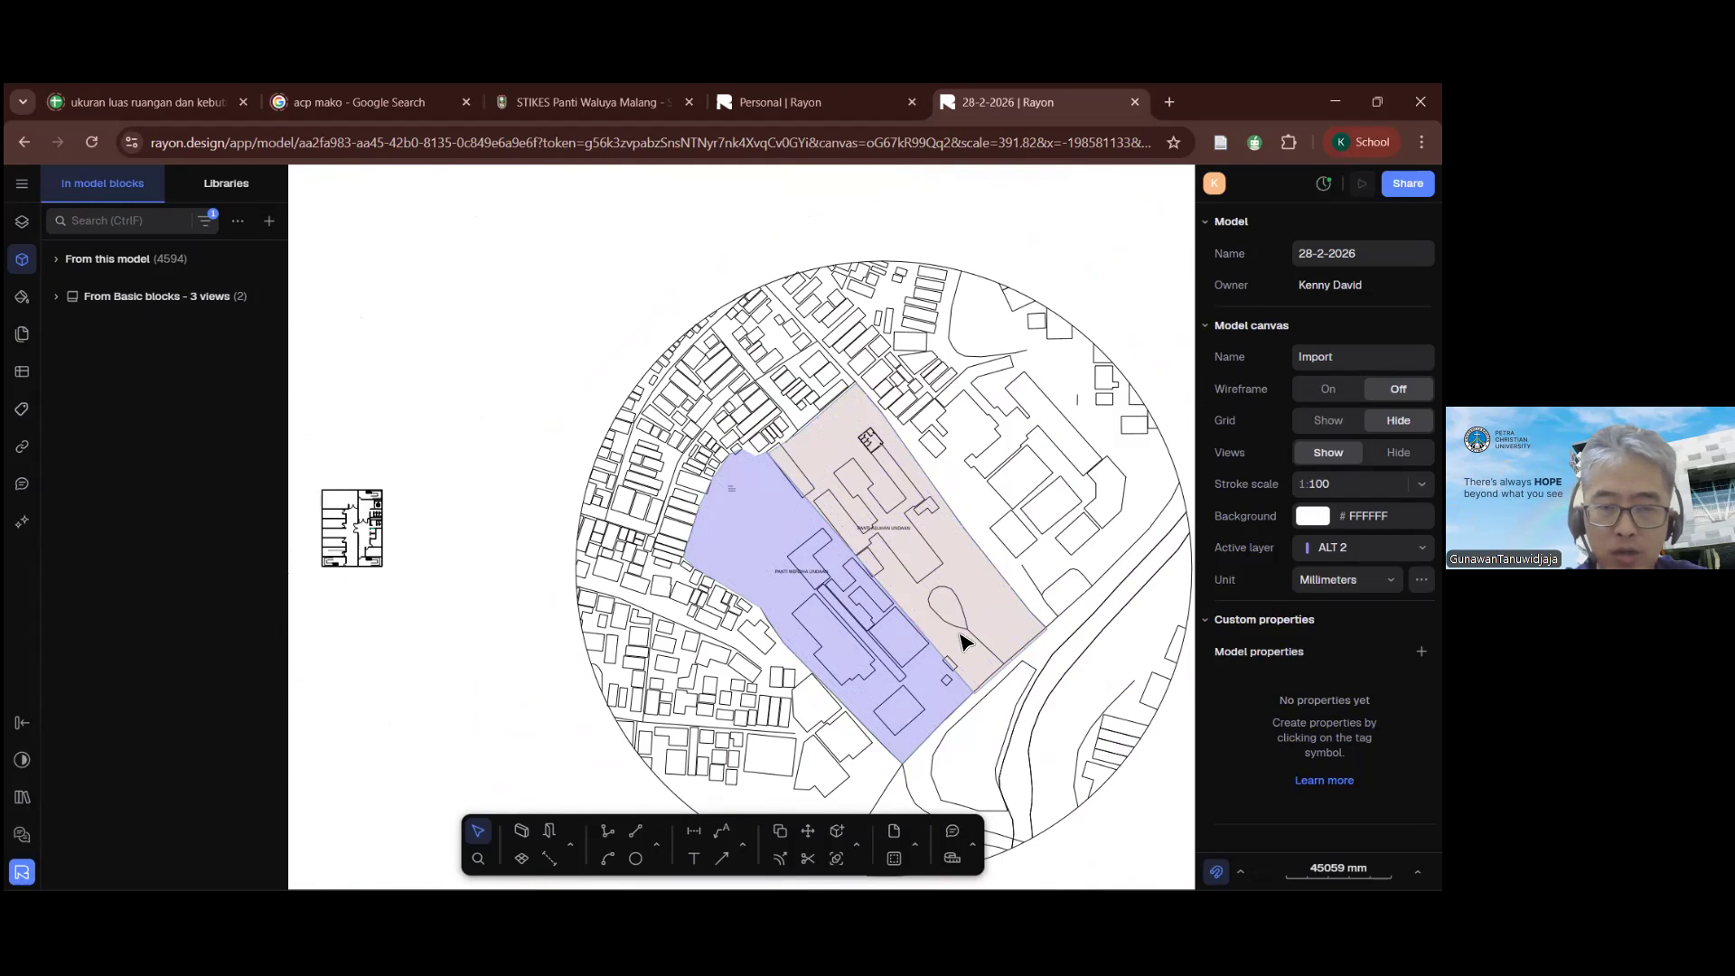
middle_drag(744, 581, 740, 609)
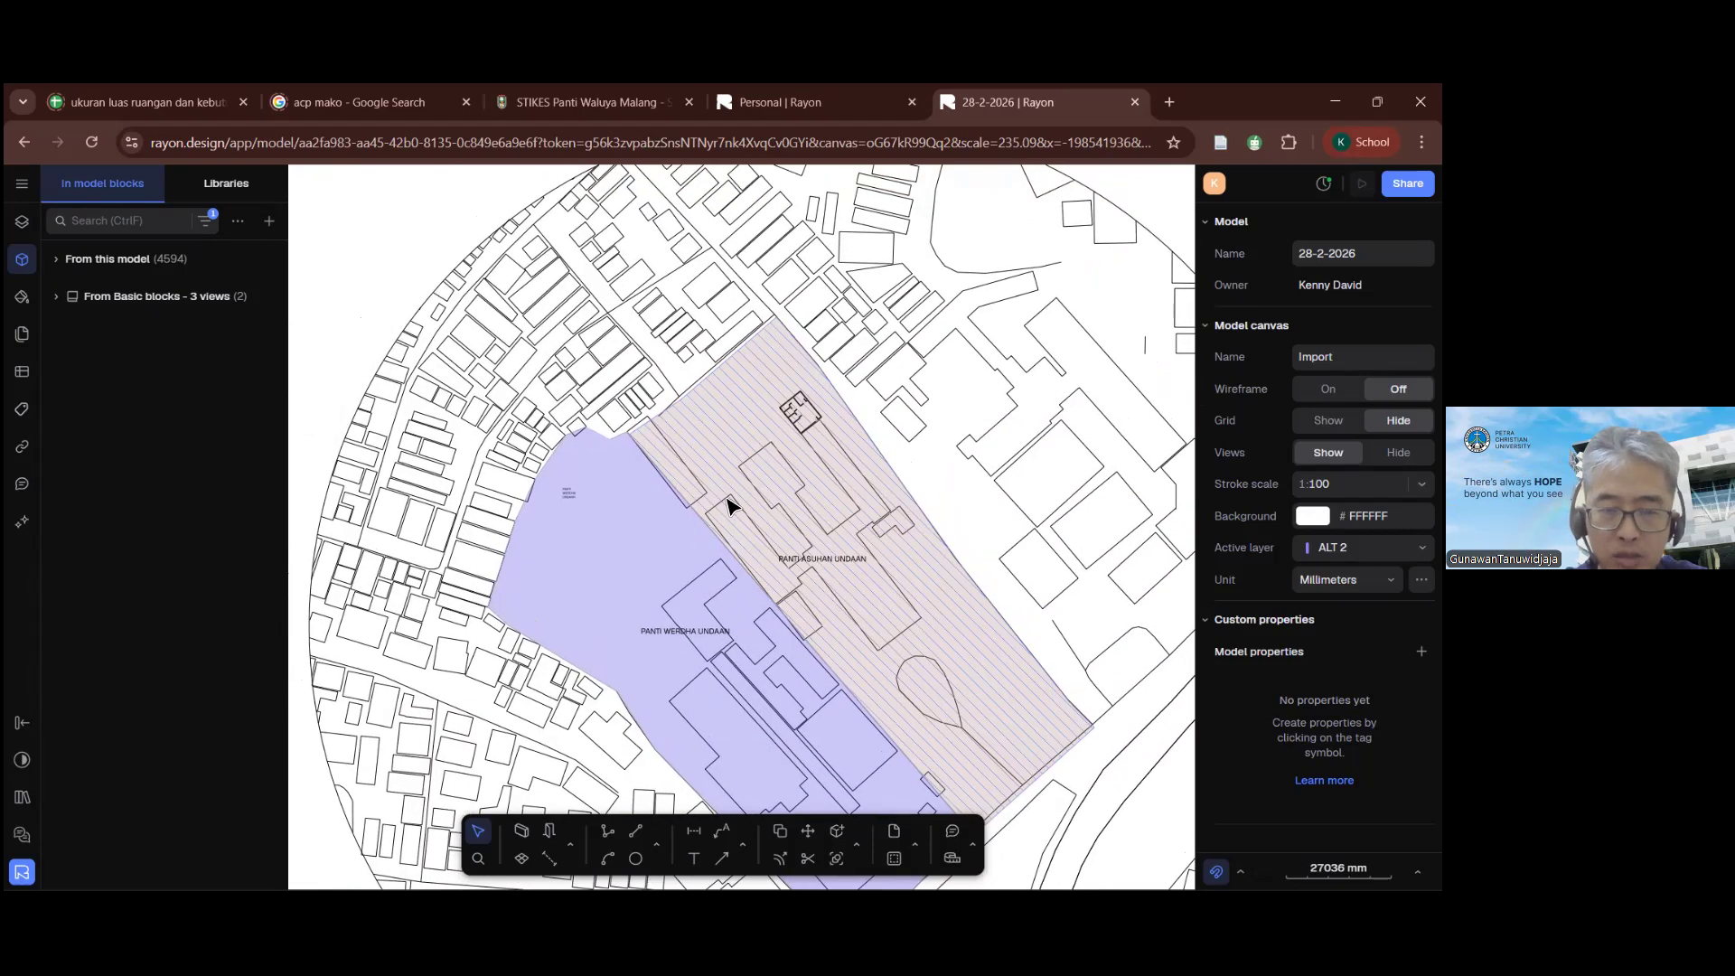
scroll(831, 428, up, 3)
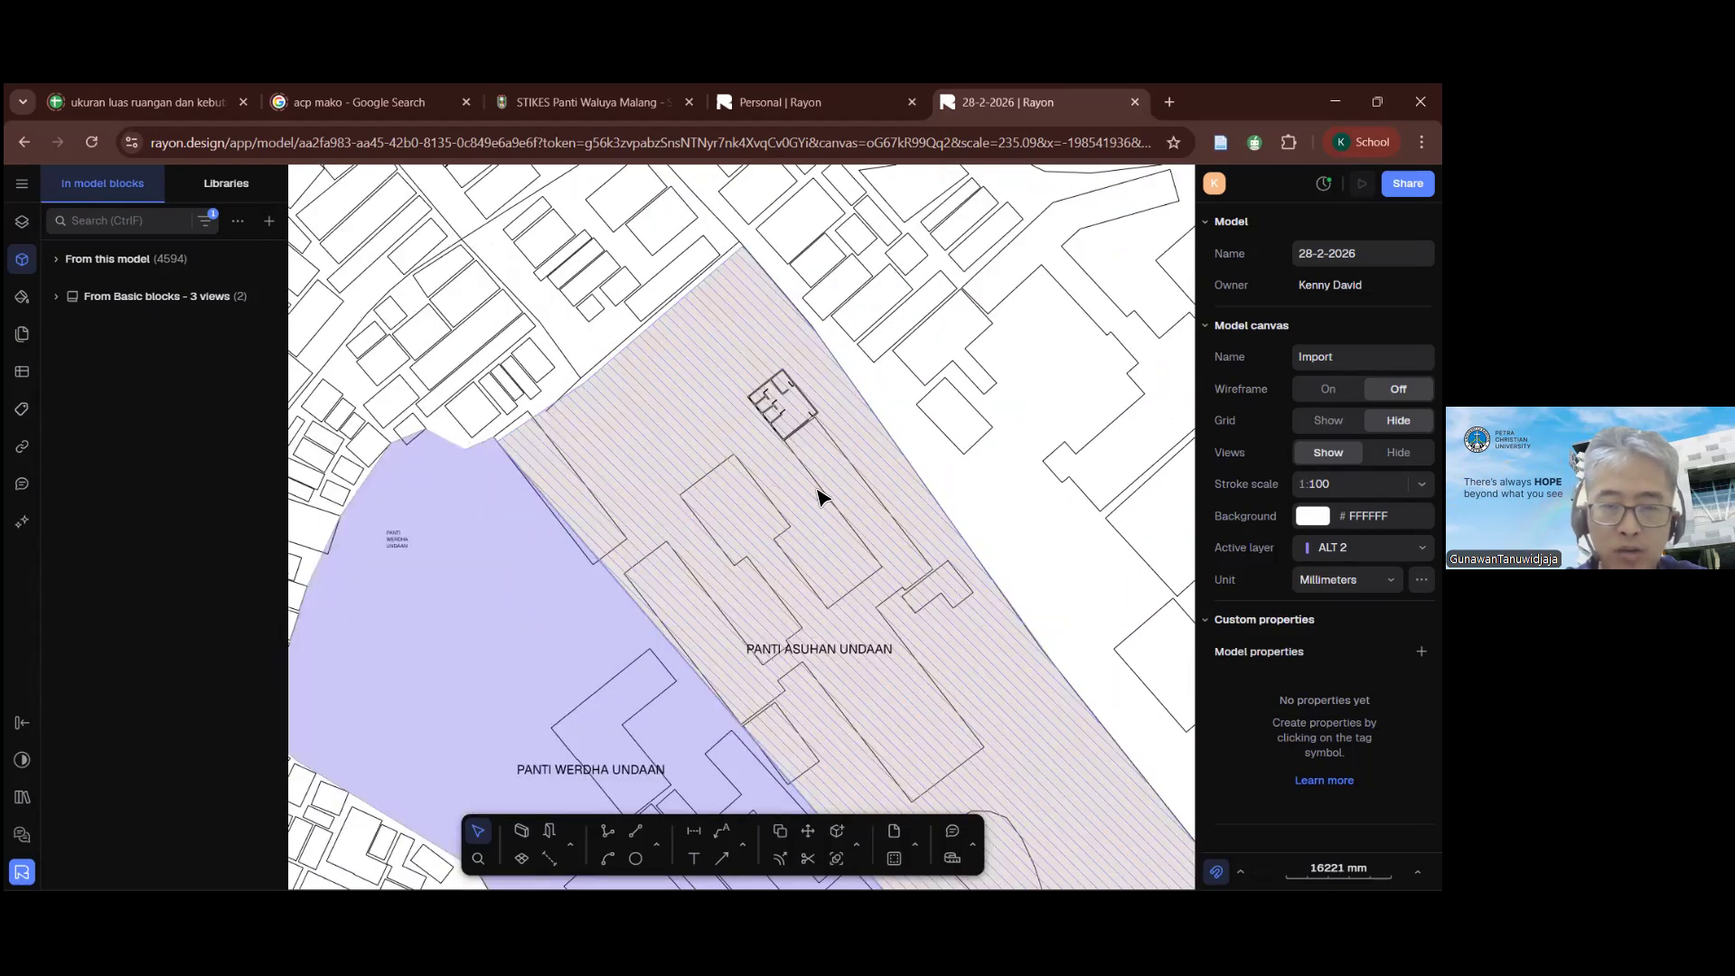